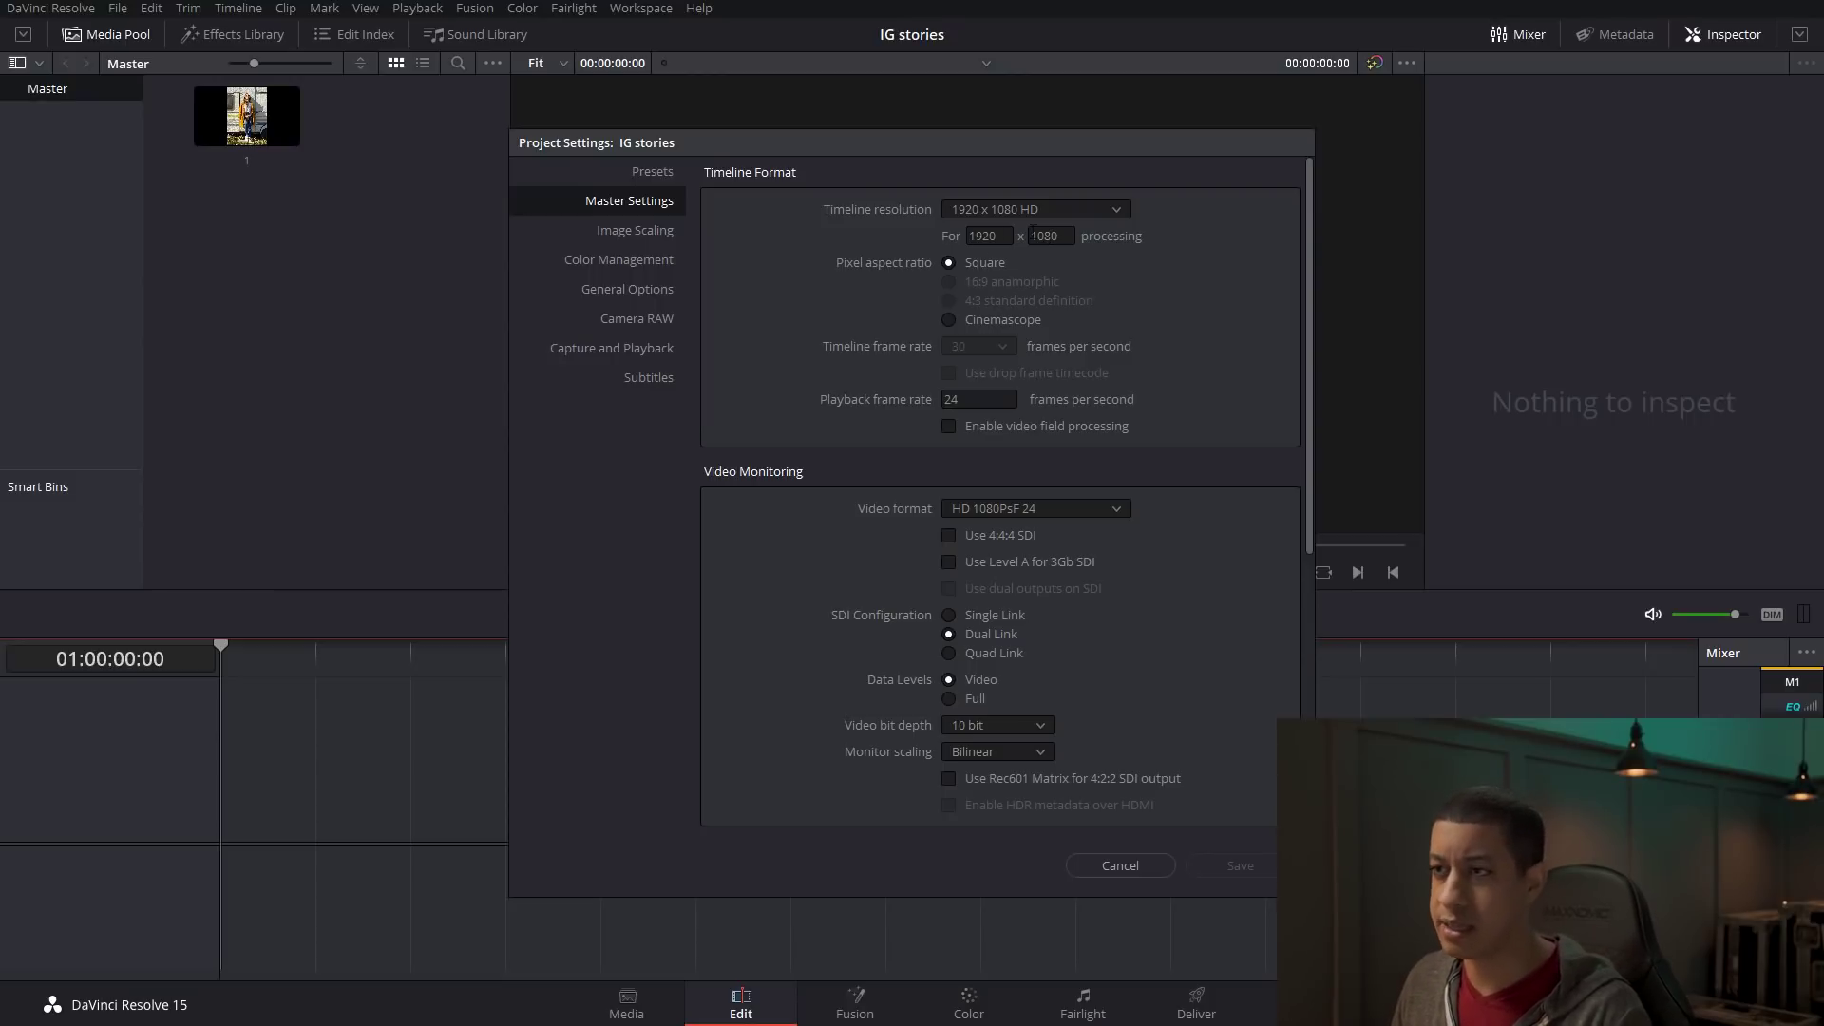
Set the project's timeline resolution to 1080 x 1920 and save the project settings.
left_click(1005, 246)
type("1080")
key("Tab")
type("1920")
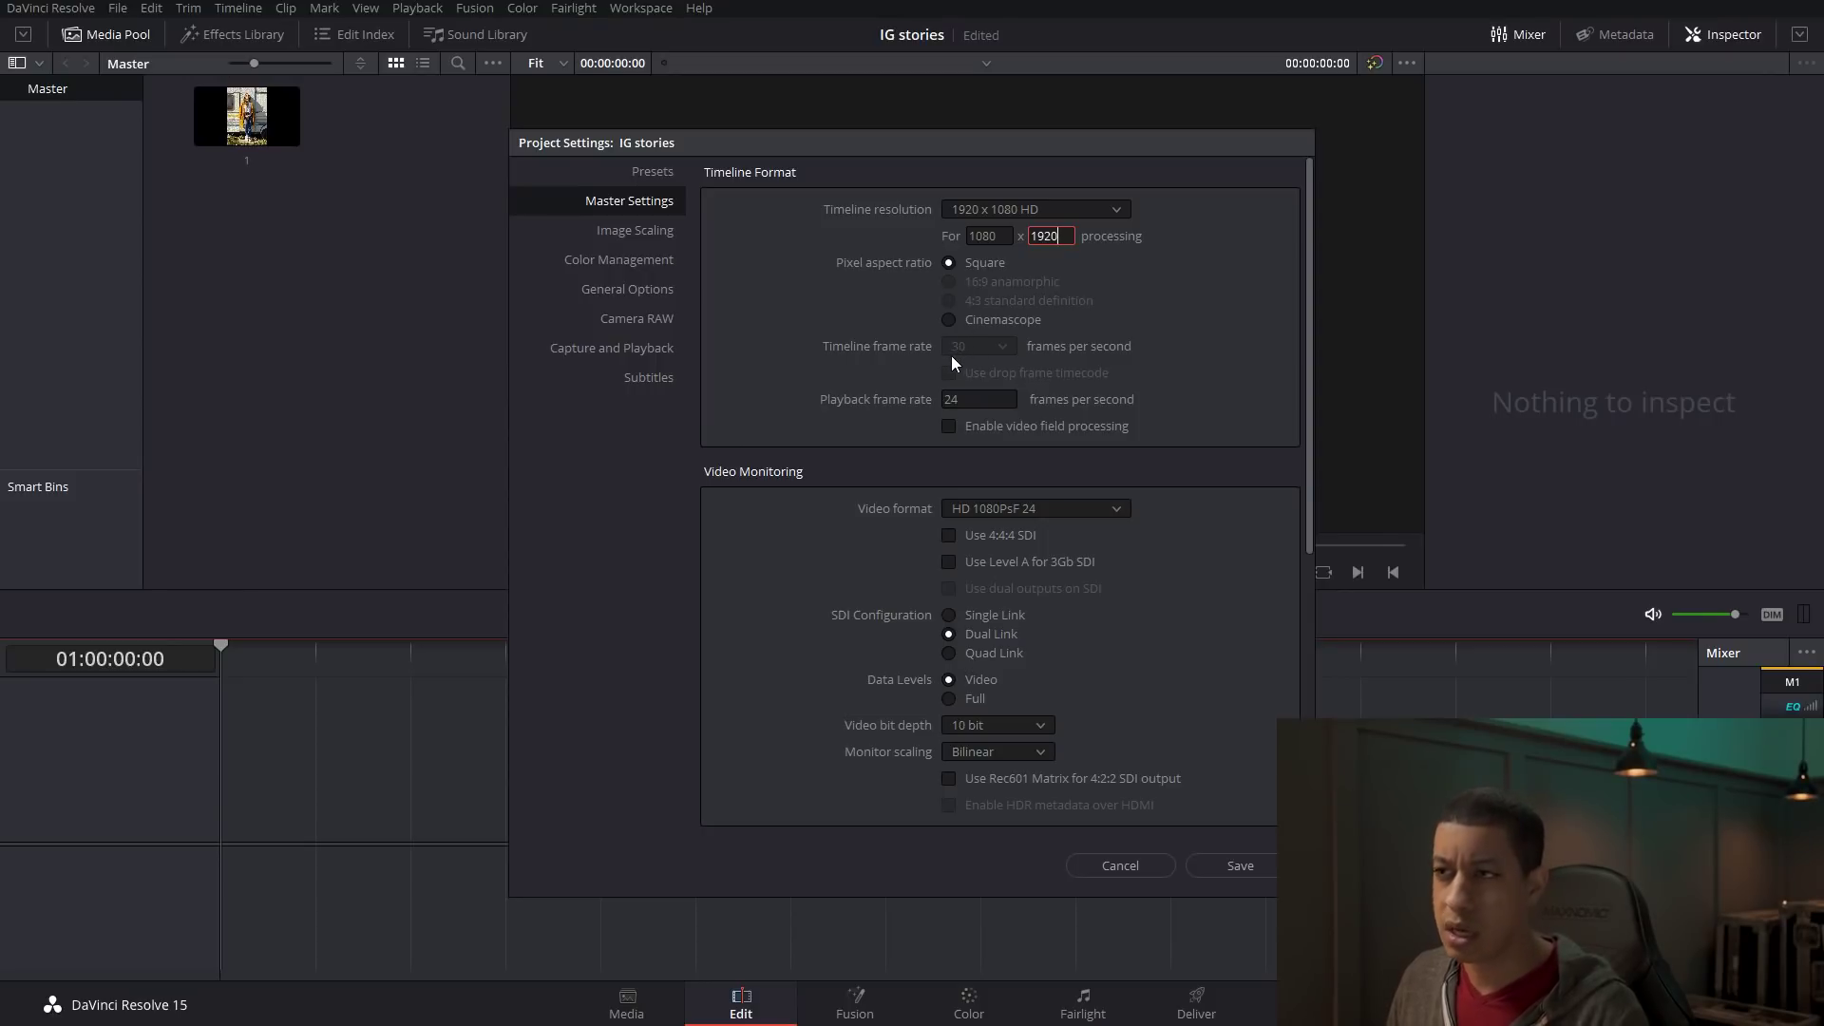
left_click(1238, 866)
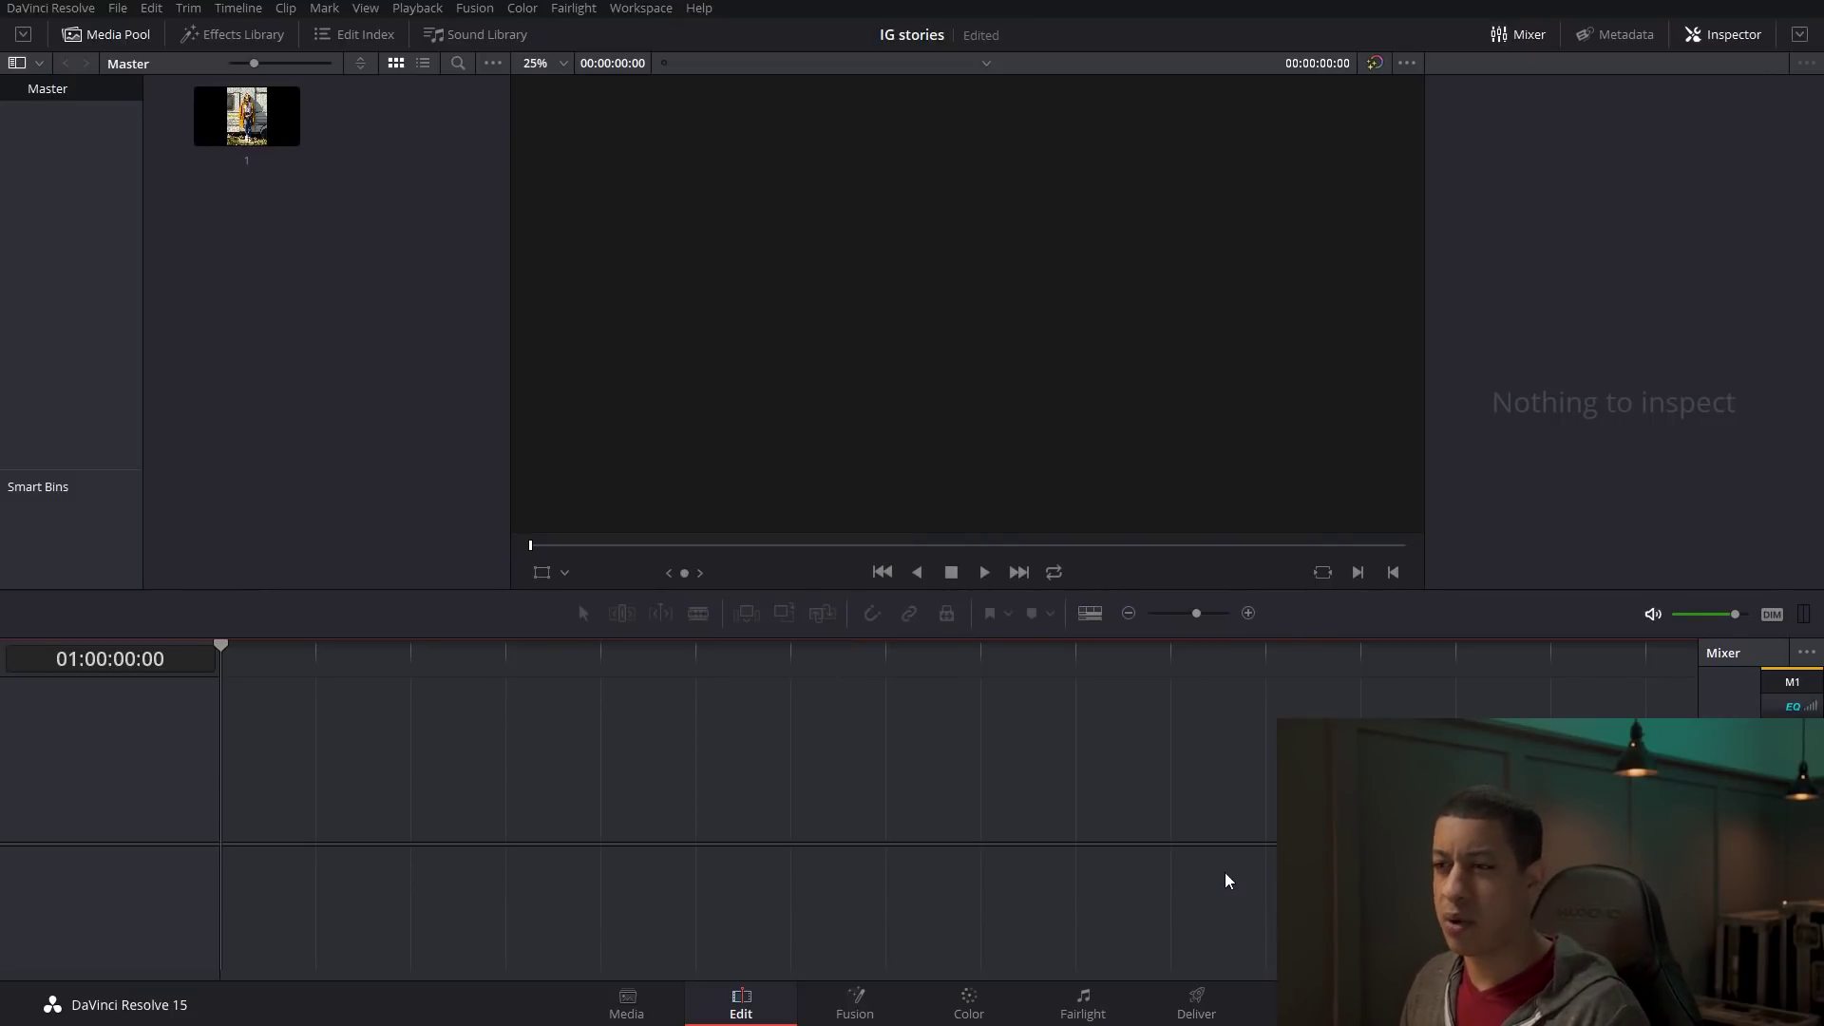
Create a Fusion composition clip with a duration of 00:00:15:00 and place it at the start of a timeline.
right_click(356, 285)
left_click(429, 367)
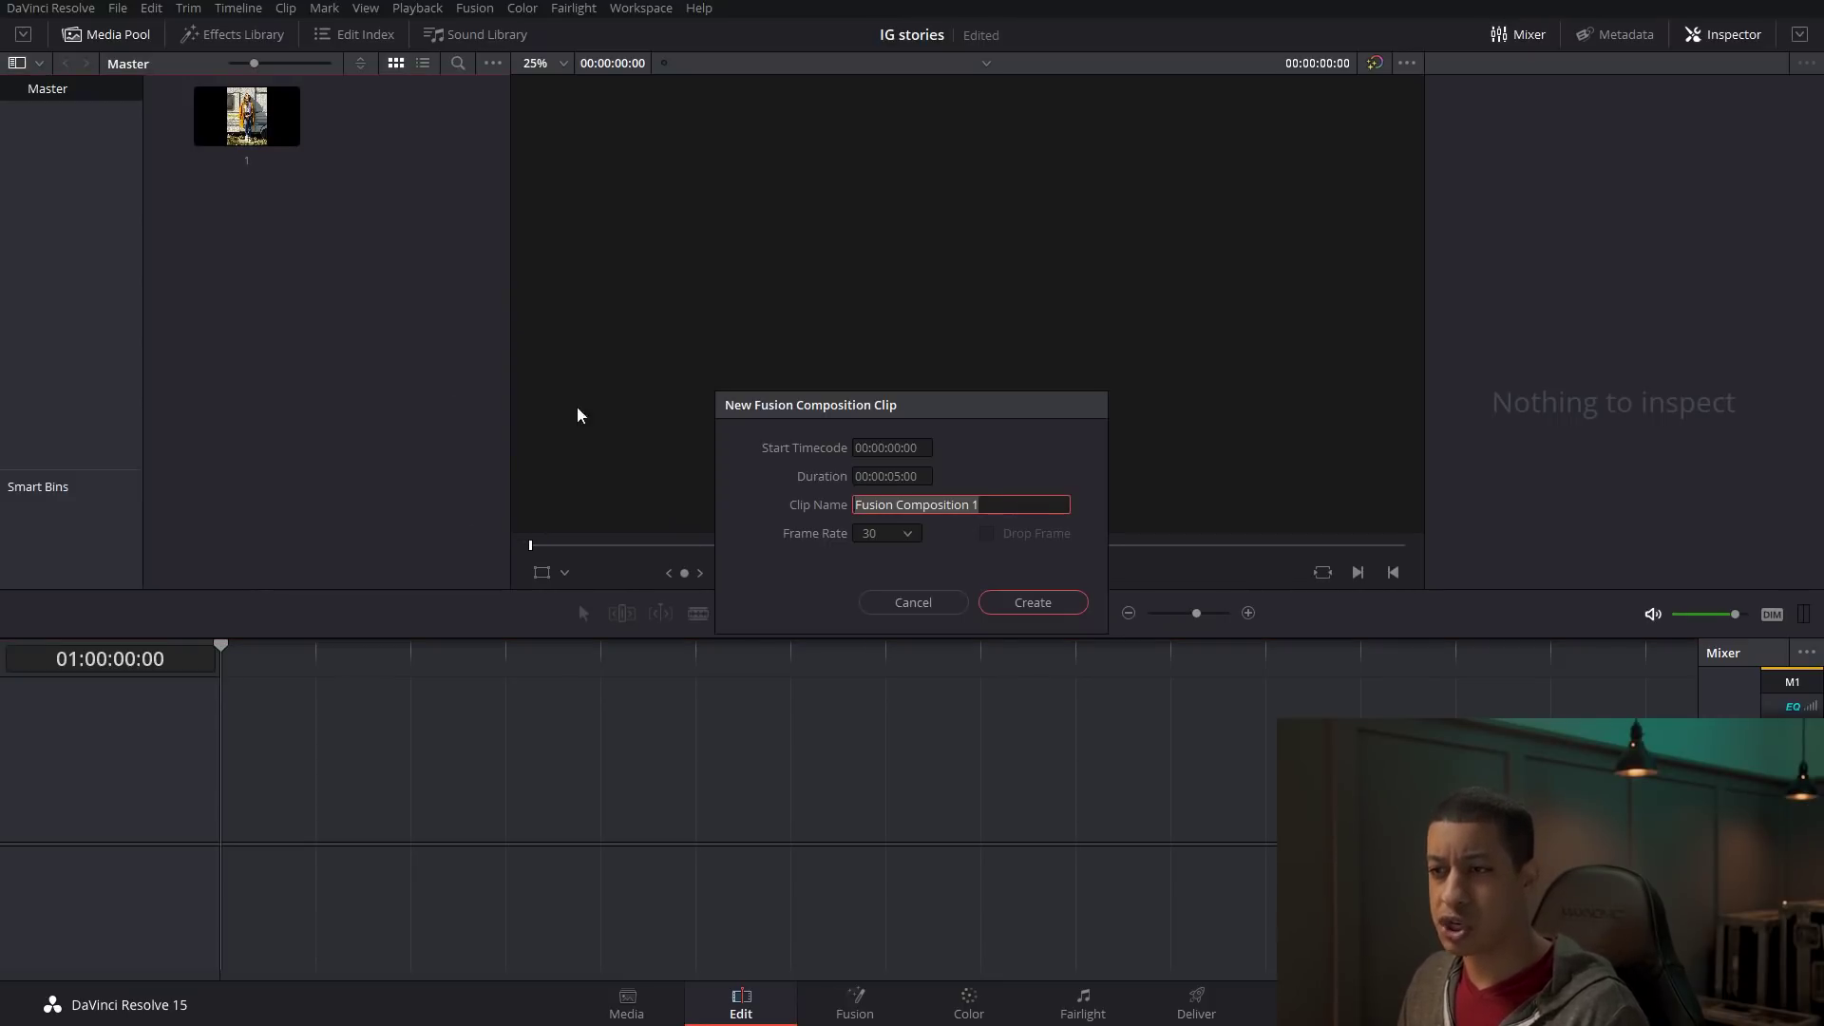
left_click(893, 476)
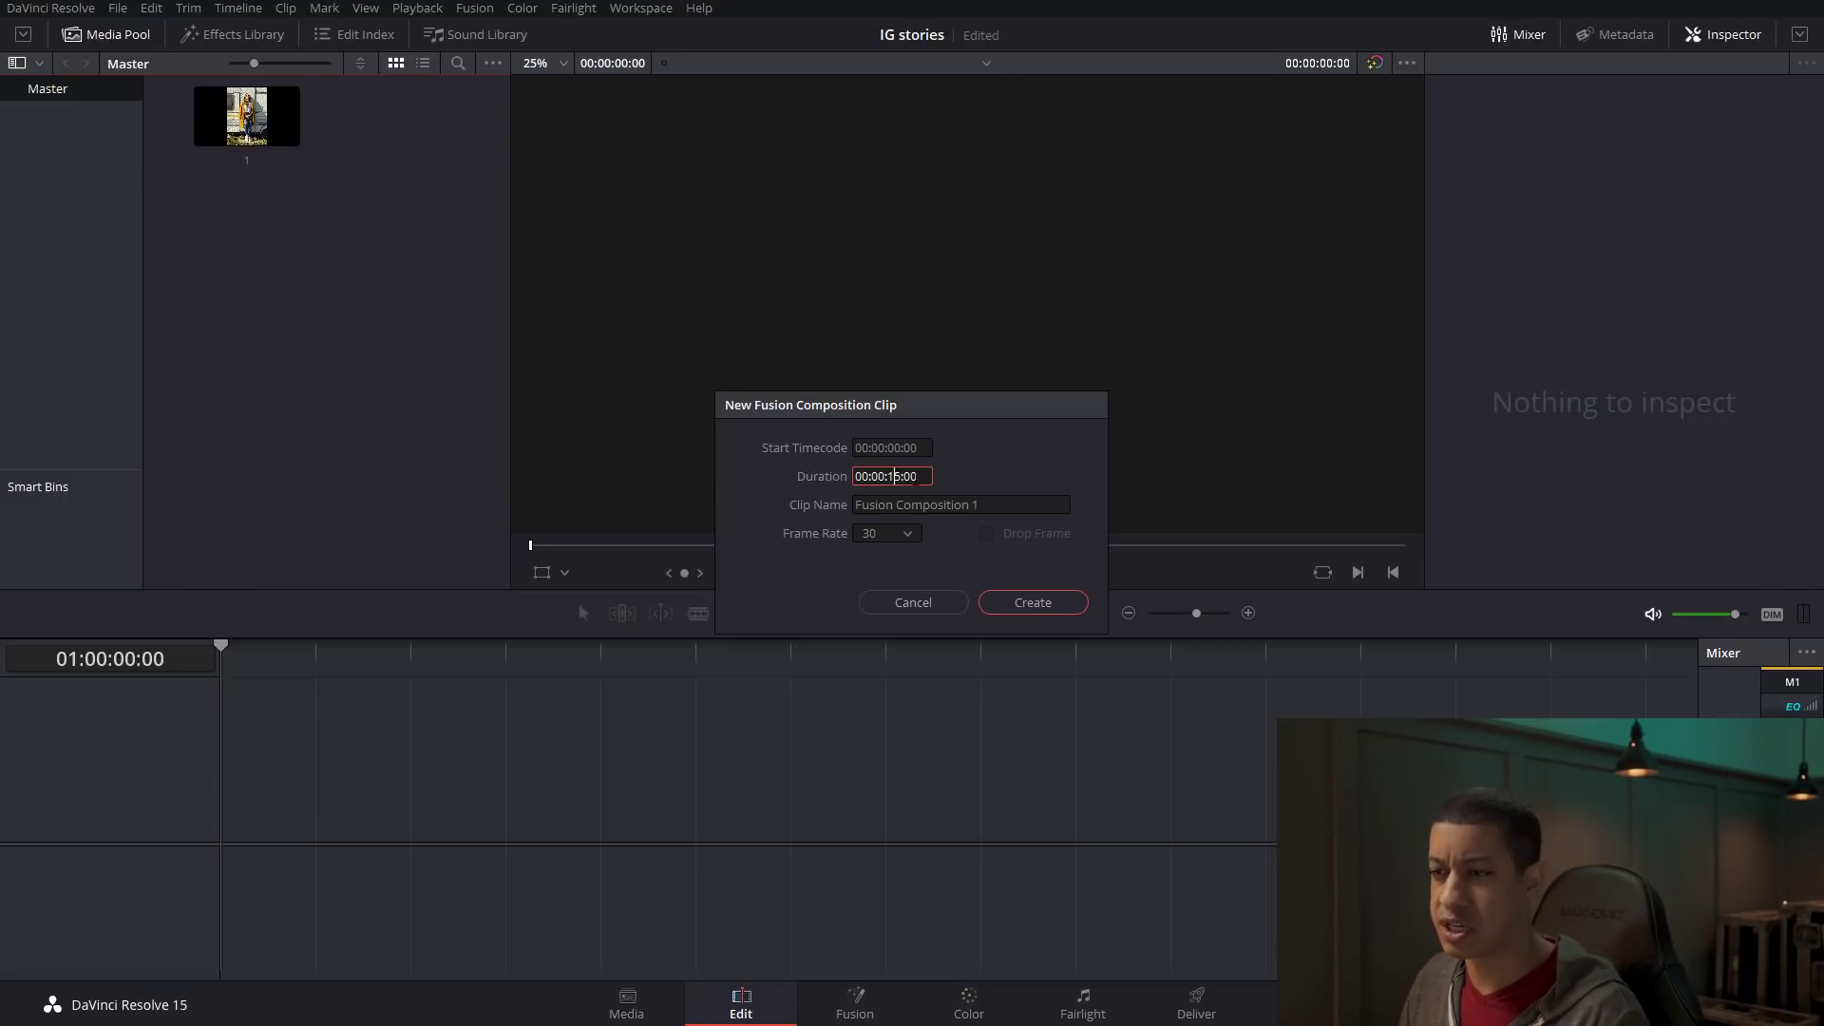
left_click(1032, 602)
left_click_drag(397, 133, 224, 807)
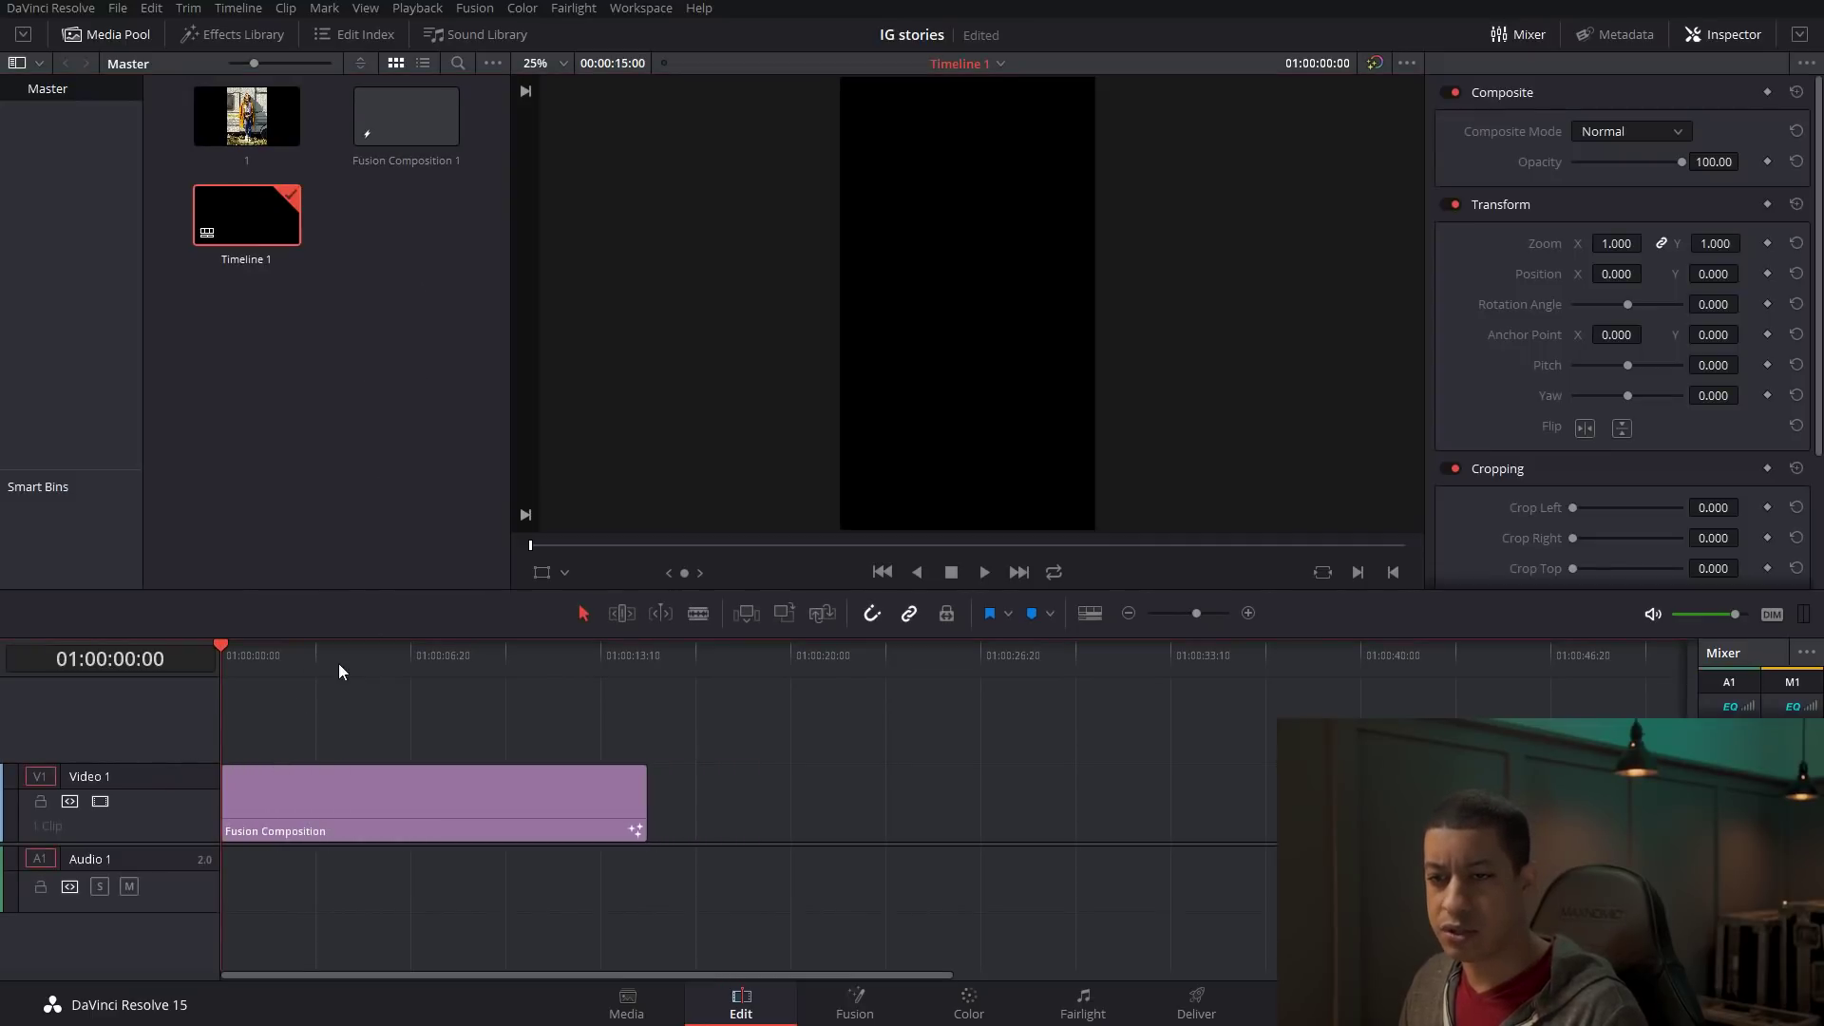
left_click(363, 669)
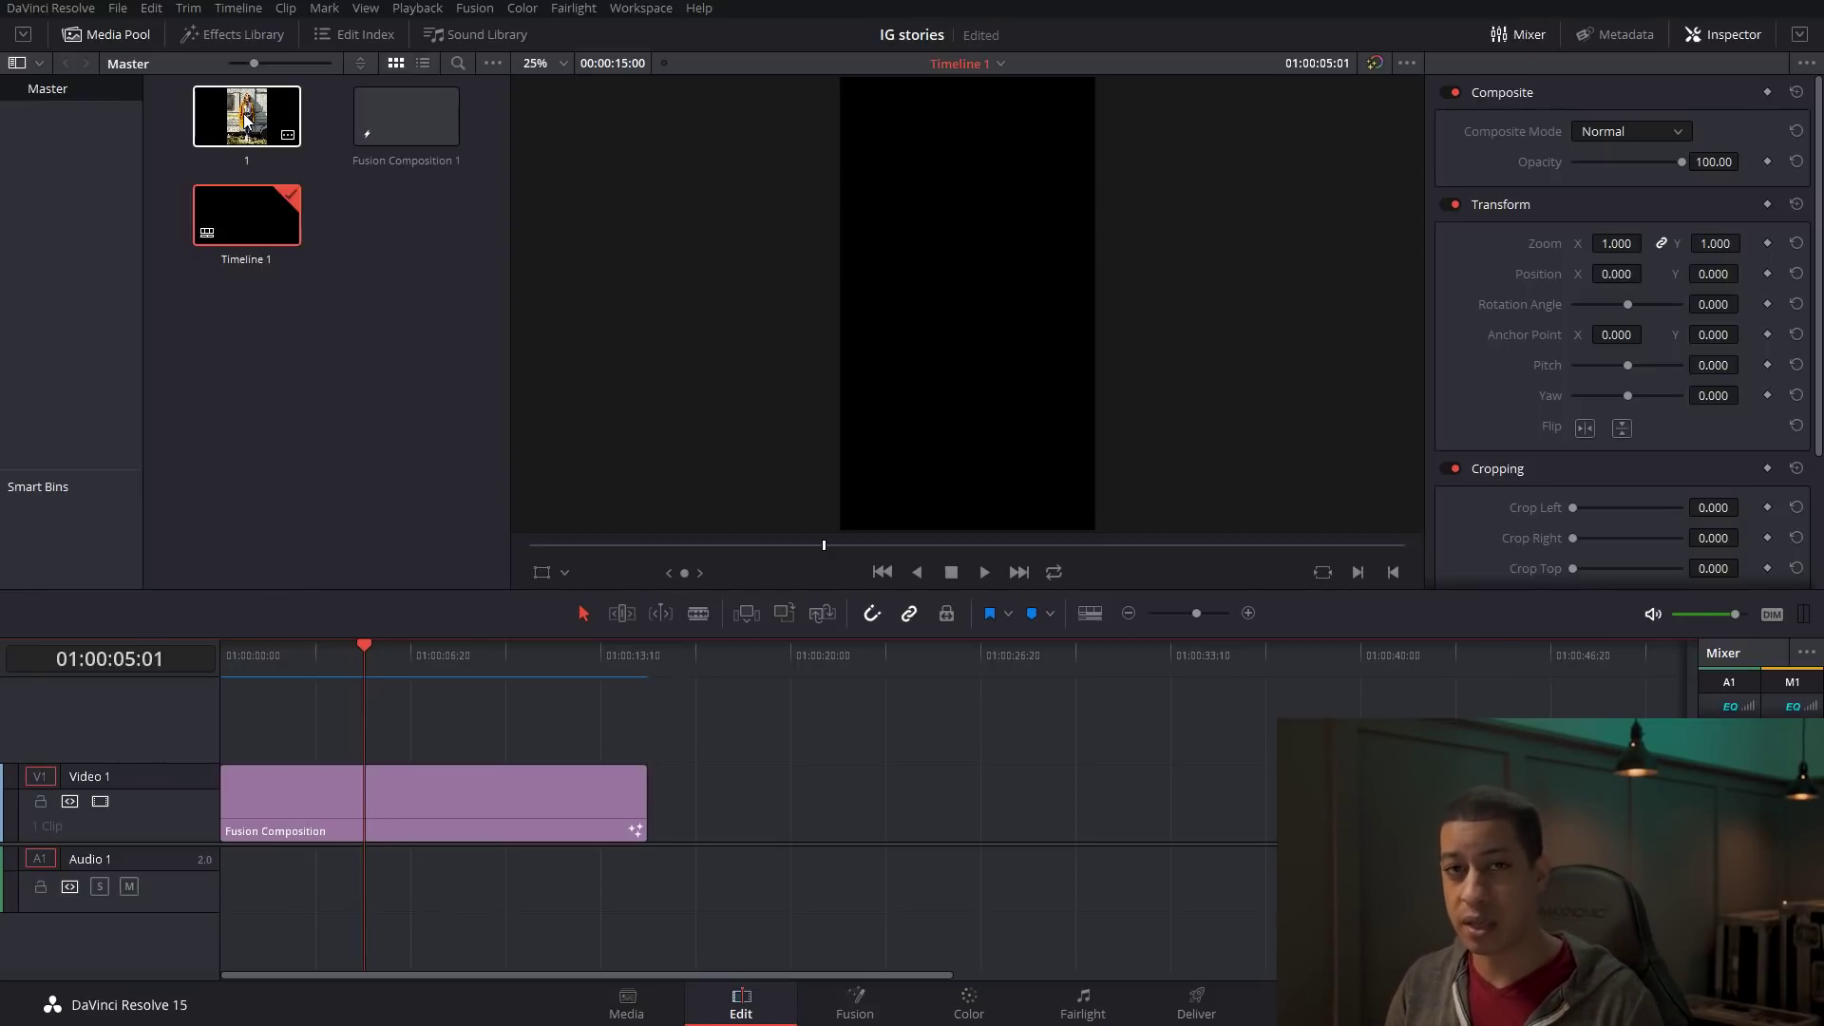
Add photo clip 1 to the Video 1 track after the Fusion composition and view it.
left_click(248, 125)
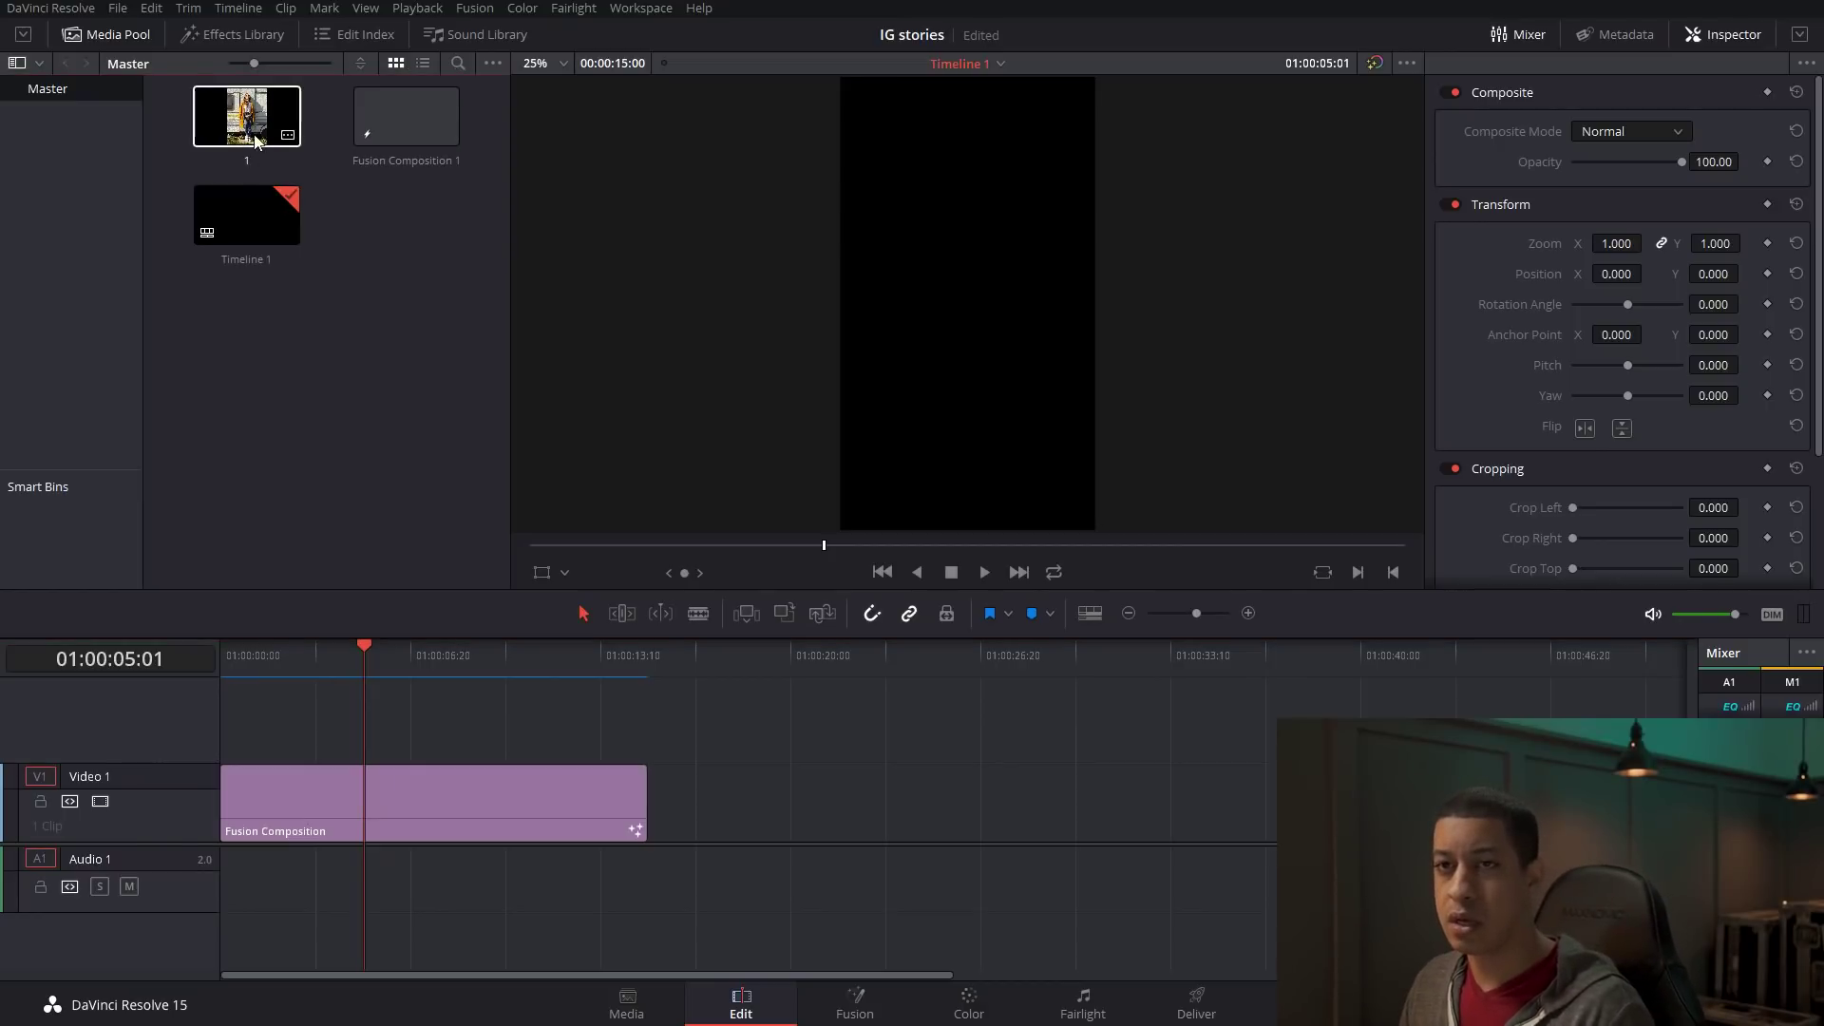
left_click_drag(248, 129, 705, 827)
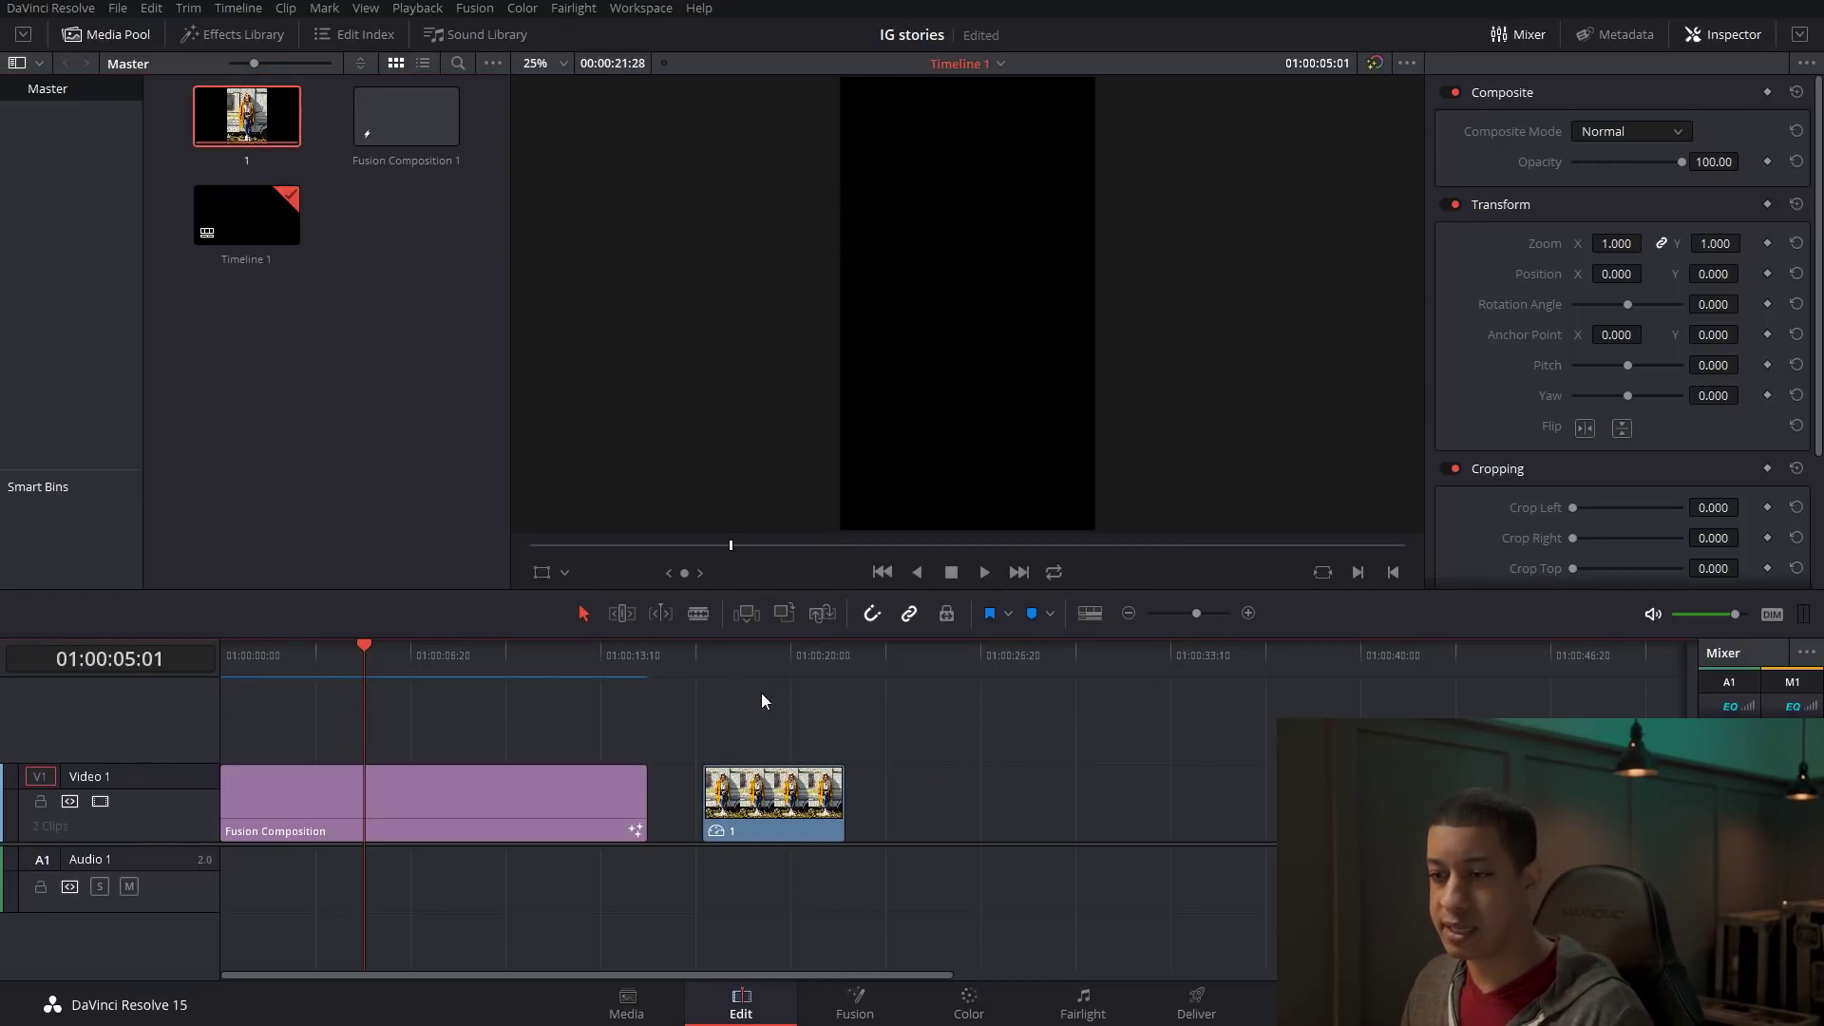
left_click(760, 668)
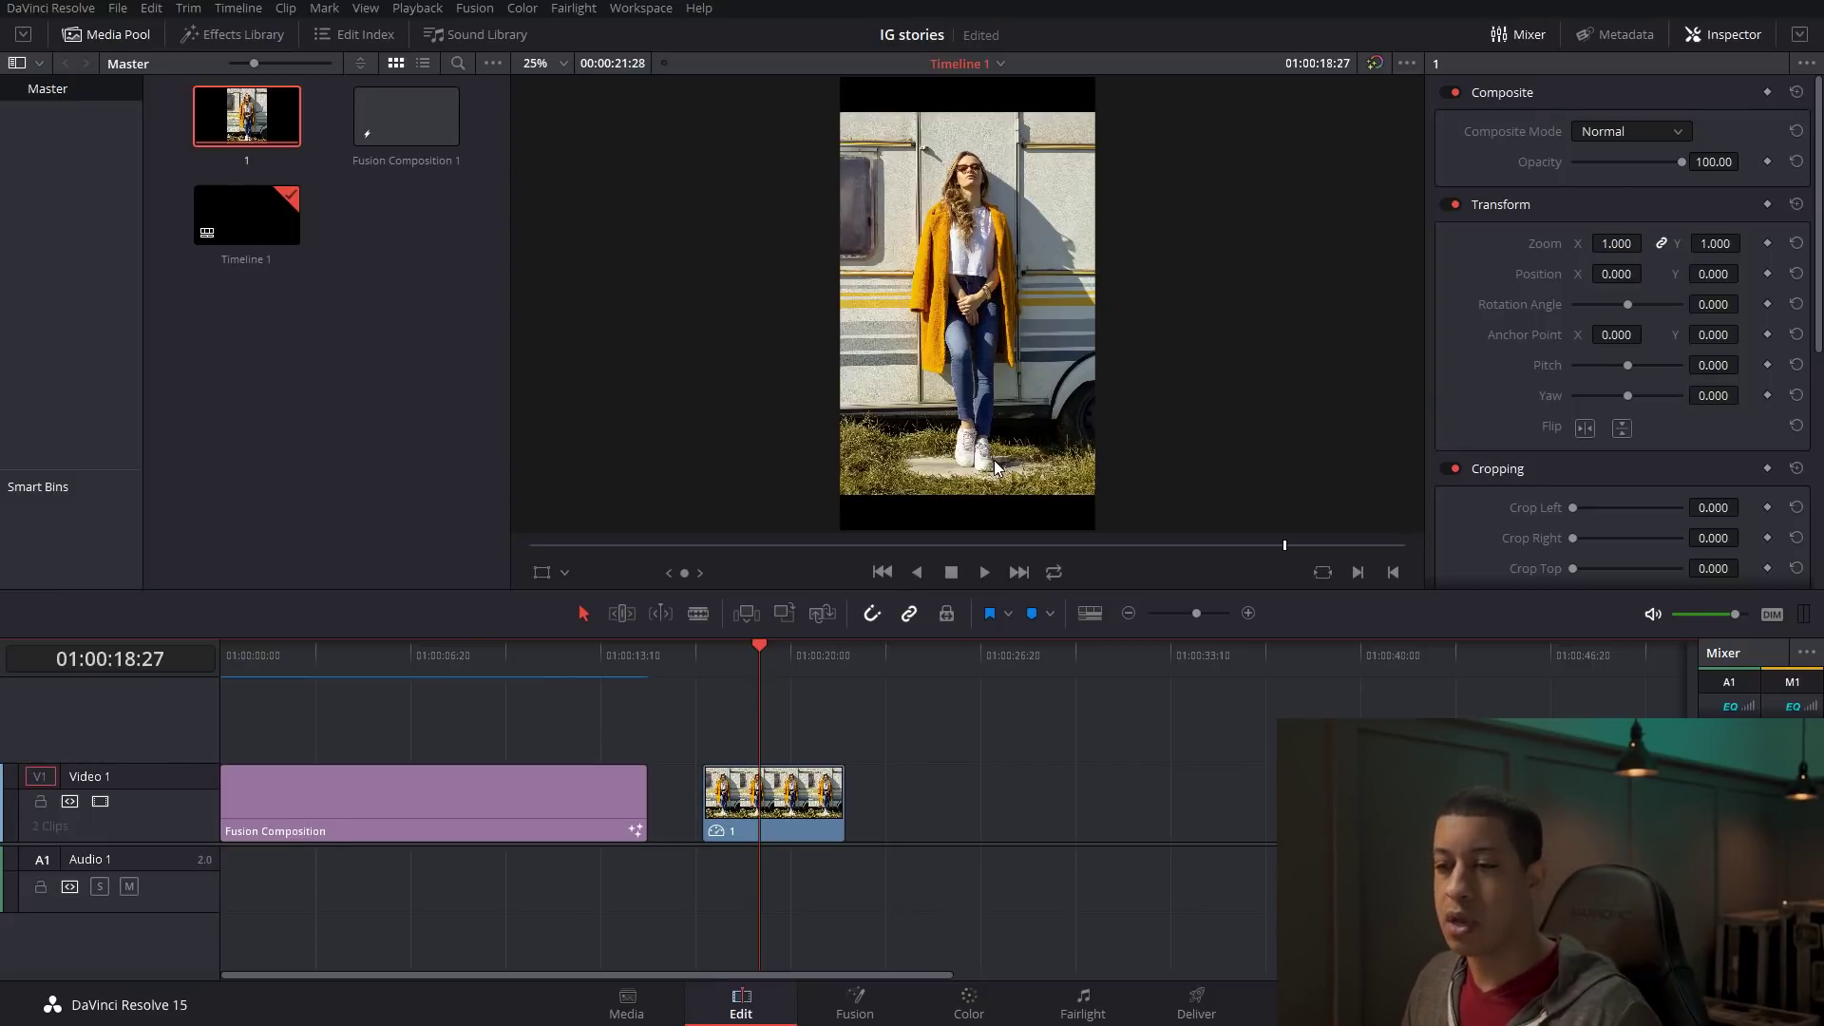
Open the composition on the Fusion page, bring in photo clip 1 as a media node and inspect its frame size.
left_click(534, 666)
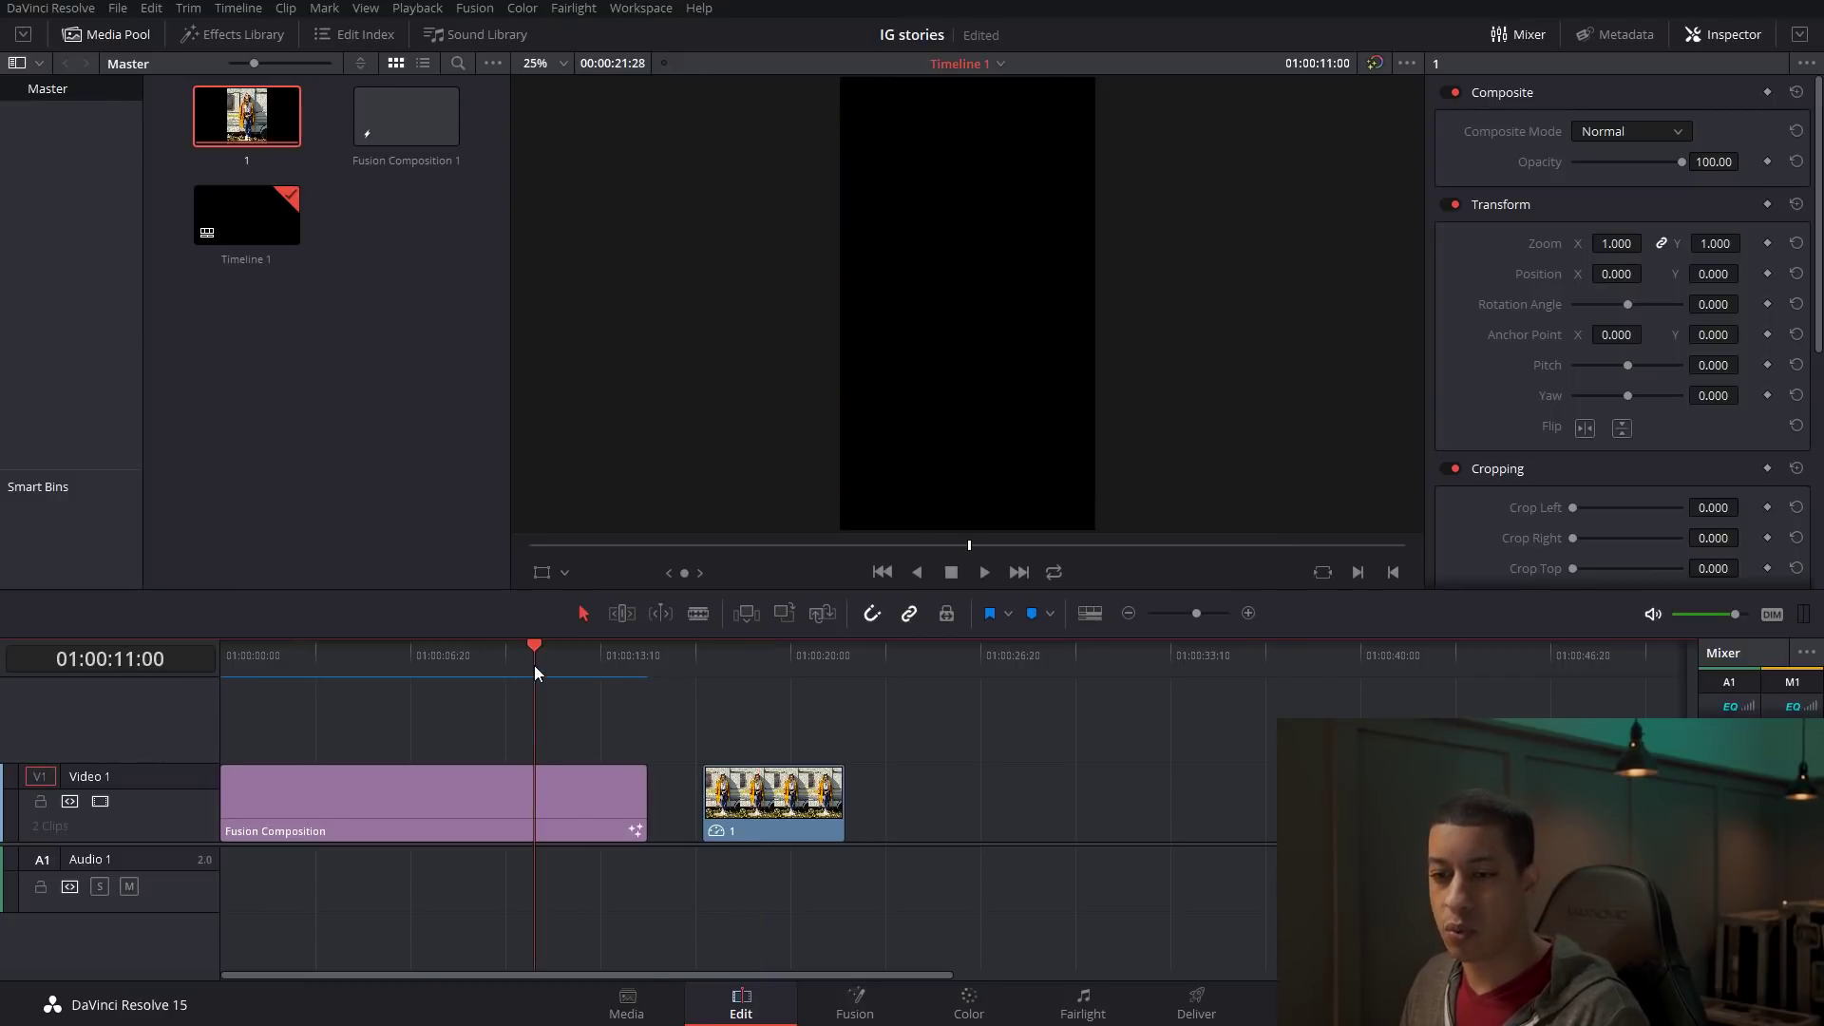
left_click(839, 1013)
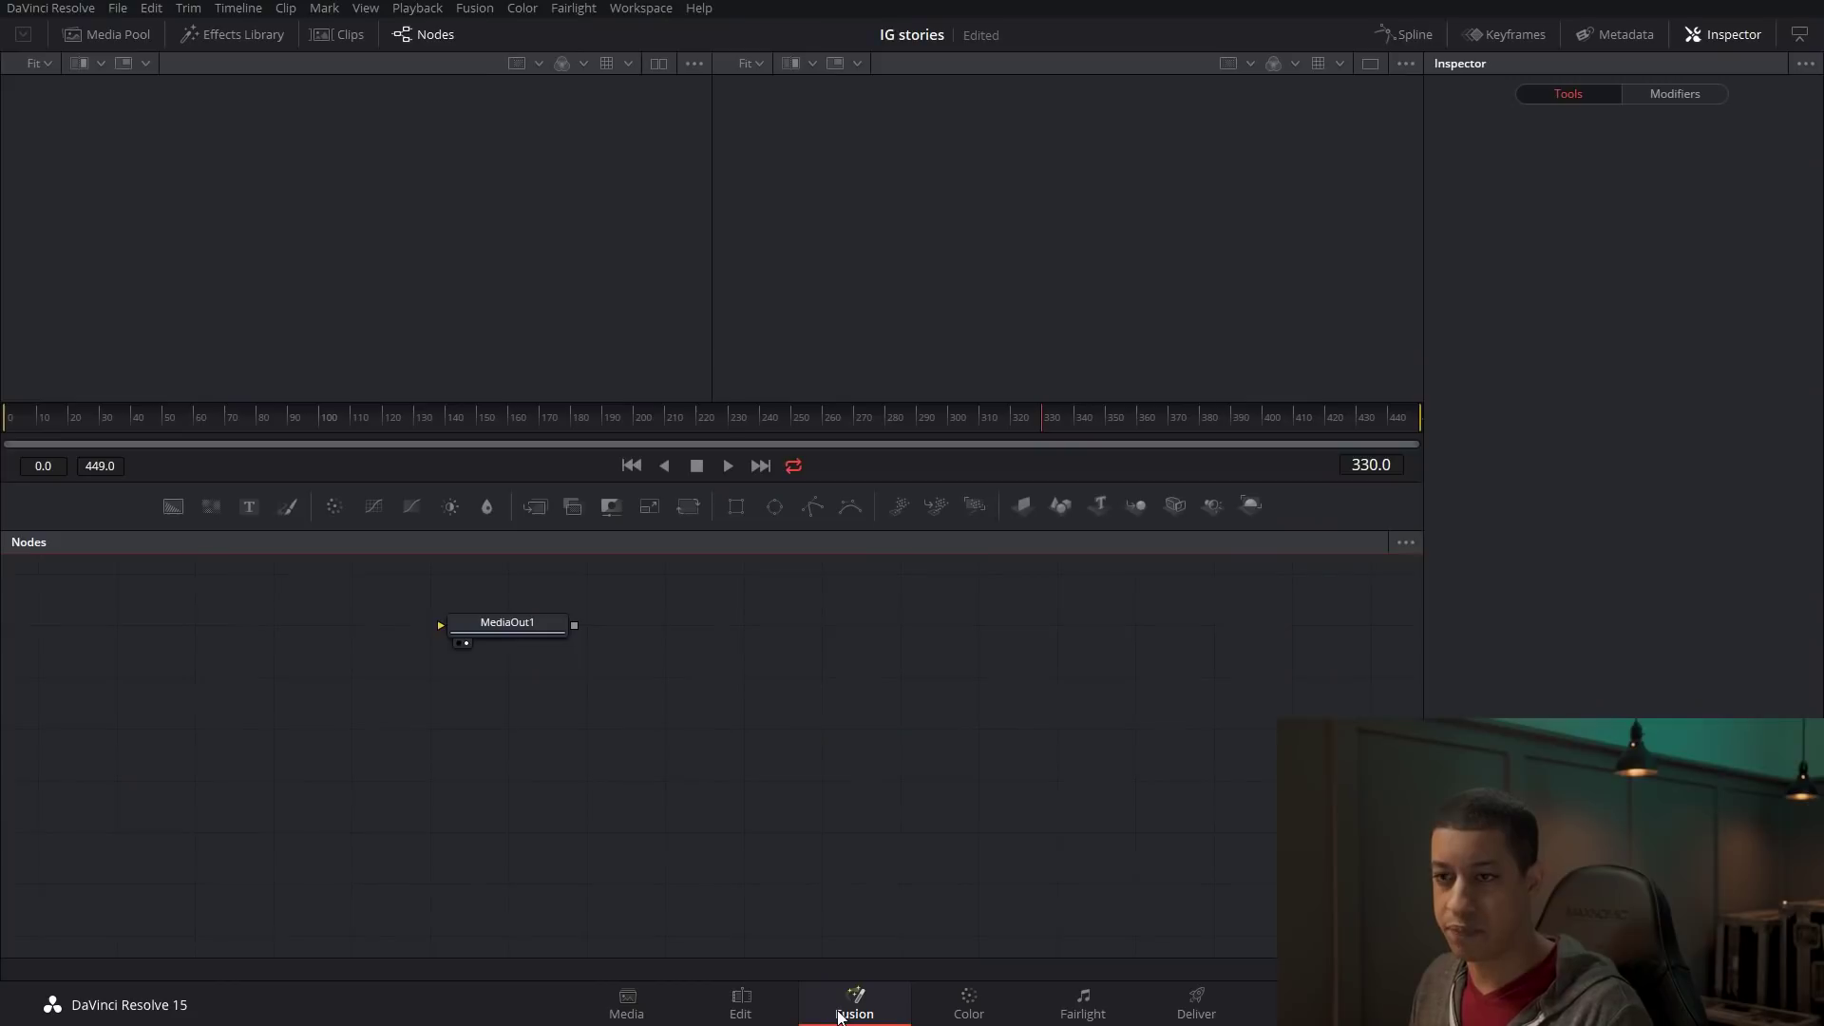
left_click(221, 37)
left_click(116, 41)
left_click_drag(188, 120, 1116, 361)
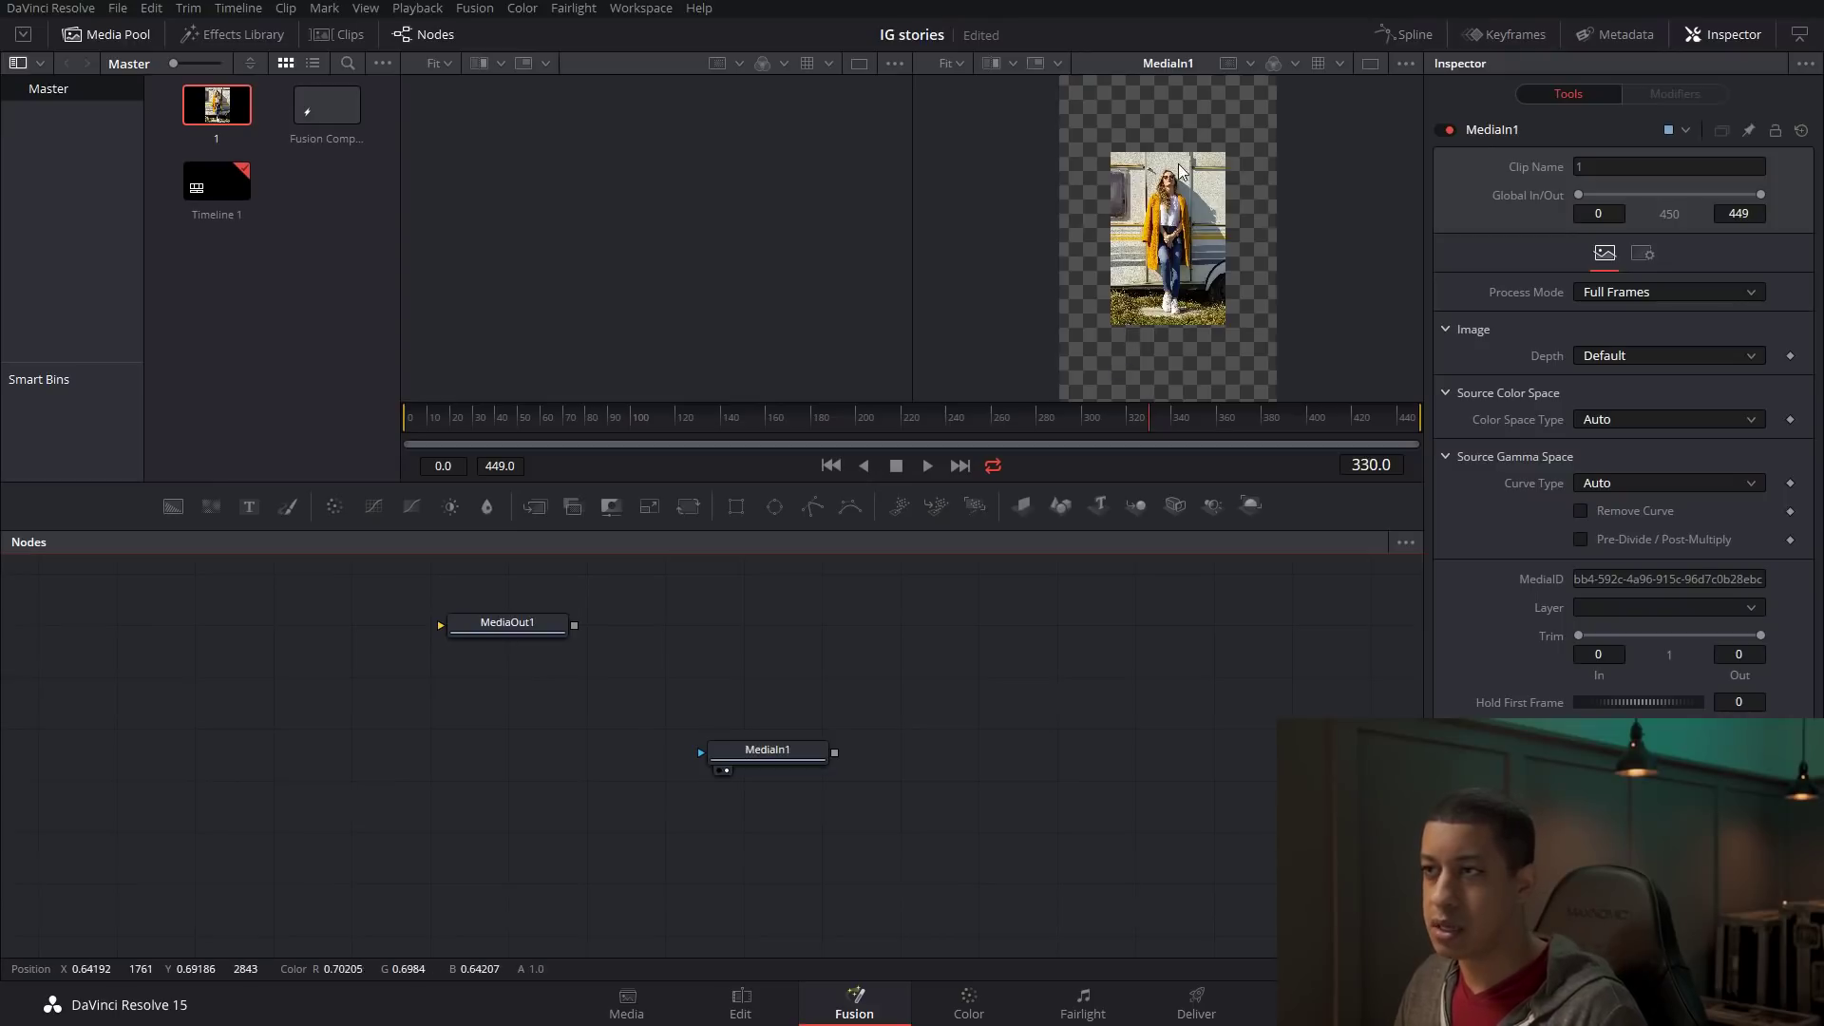
scroll(1178, 116, "down", 3)
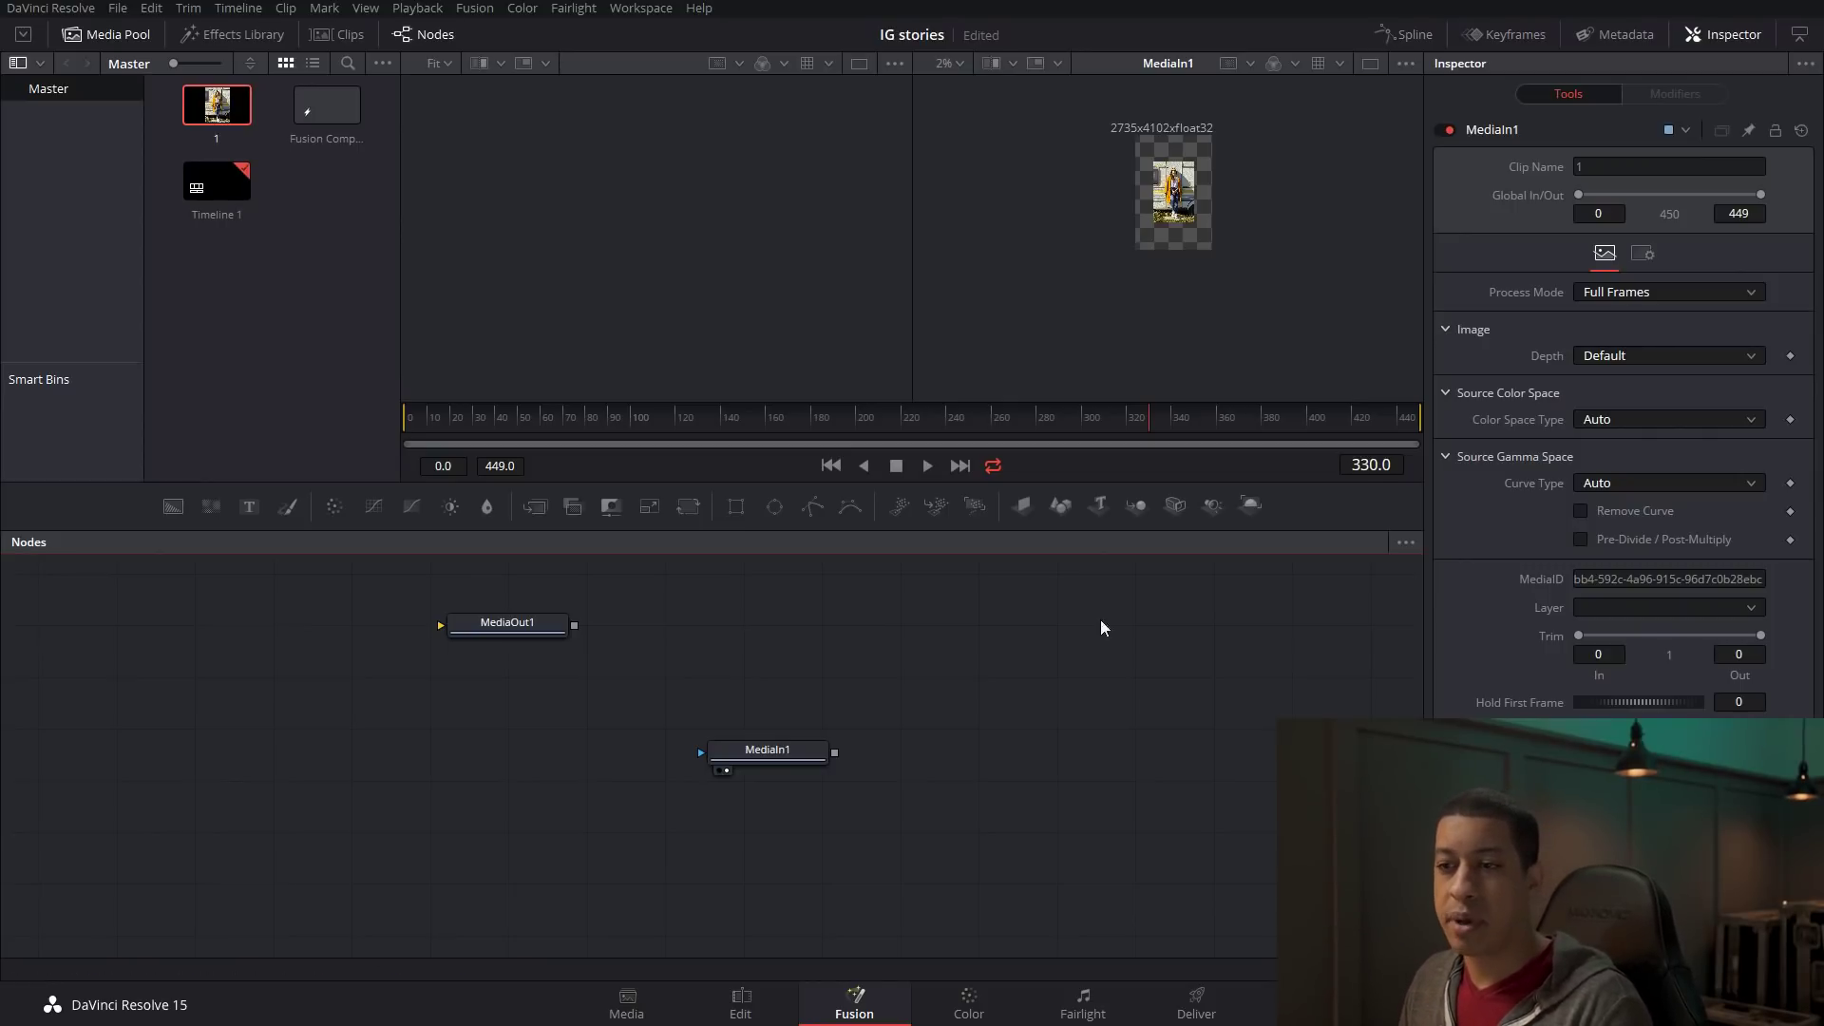
mouse_move(772, 756)
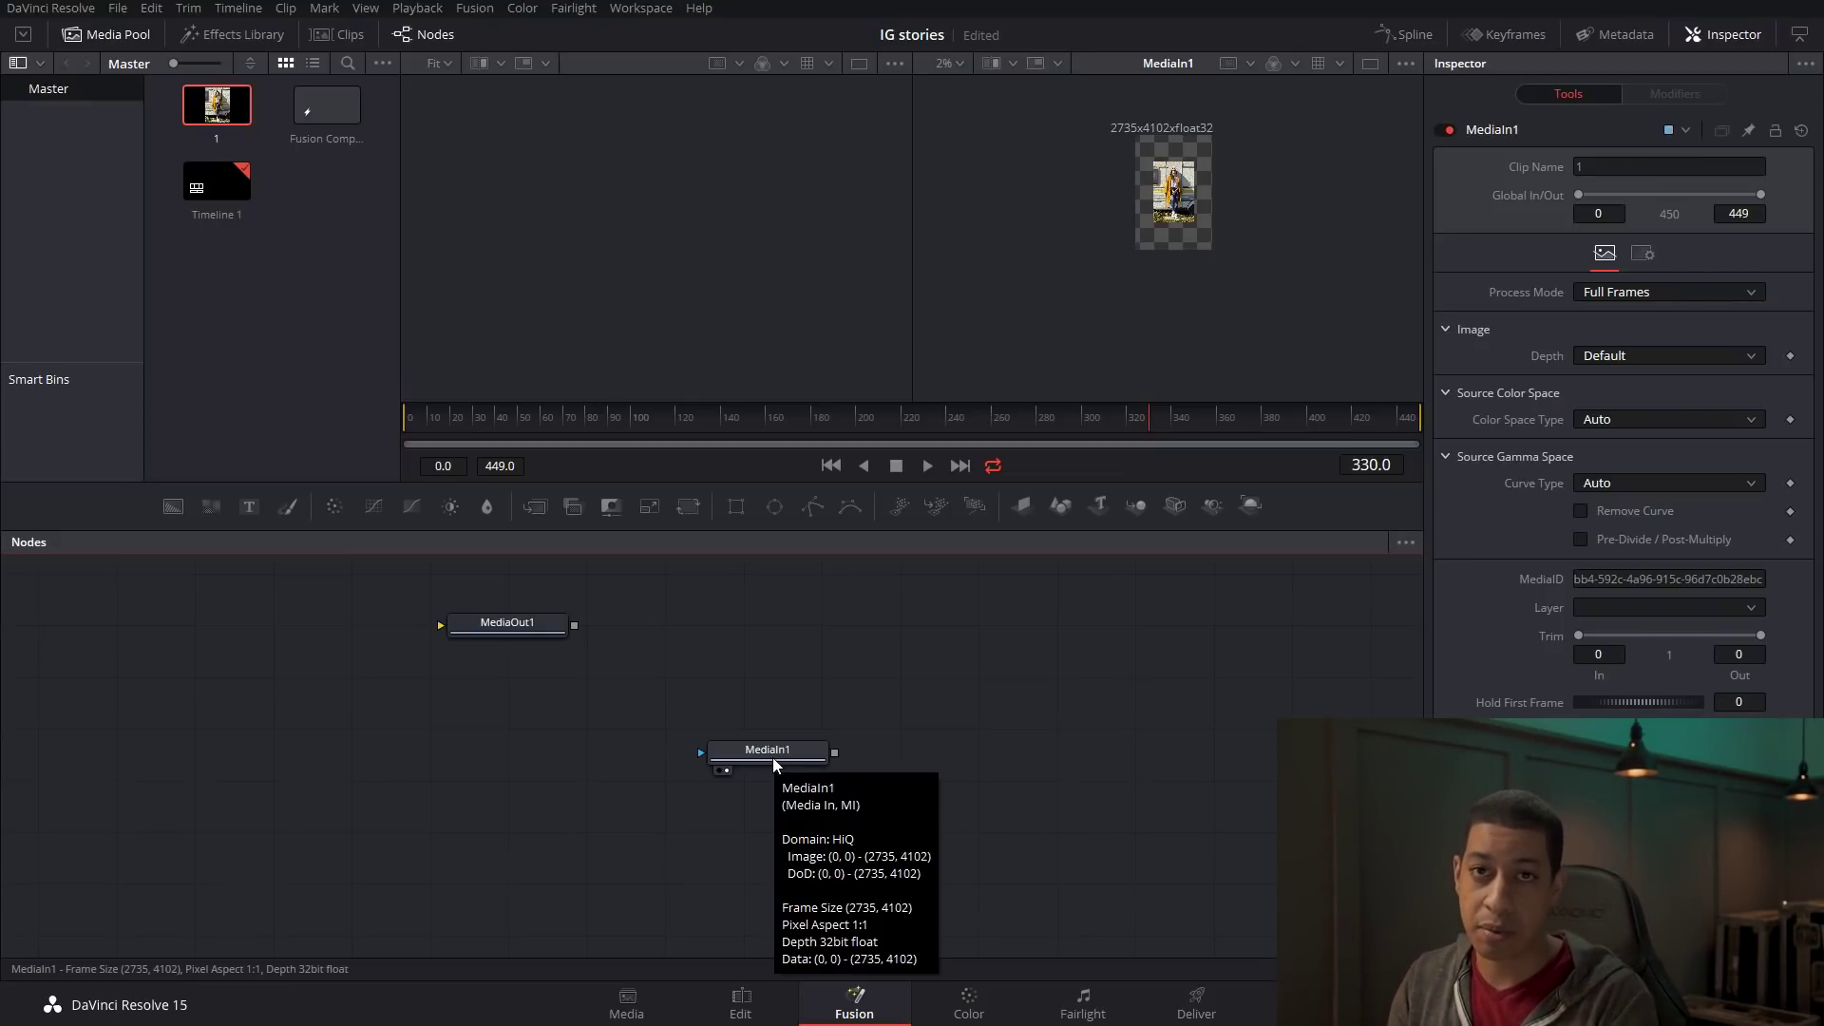
scroll(1166, 296, "up", 5)
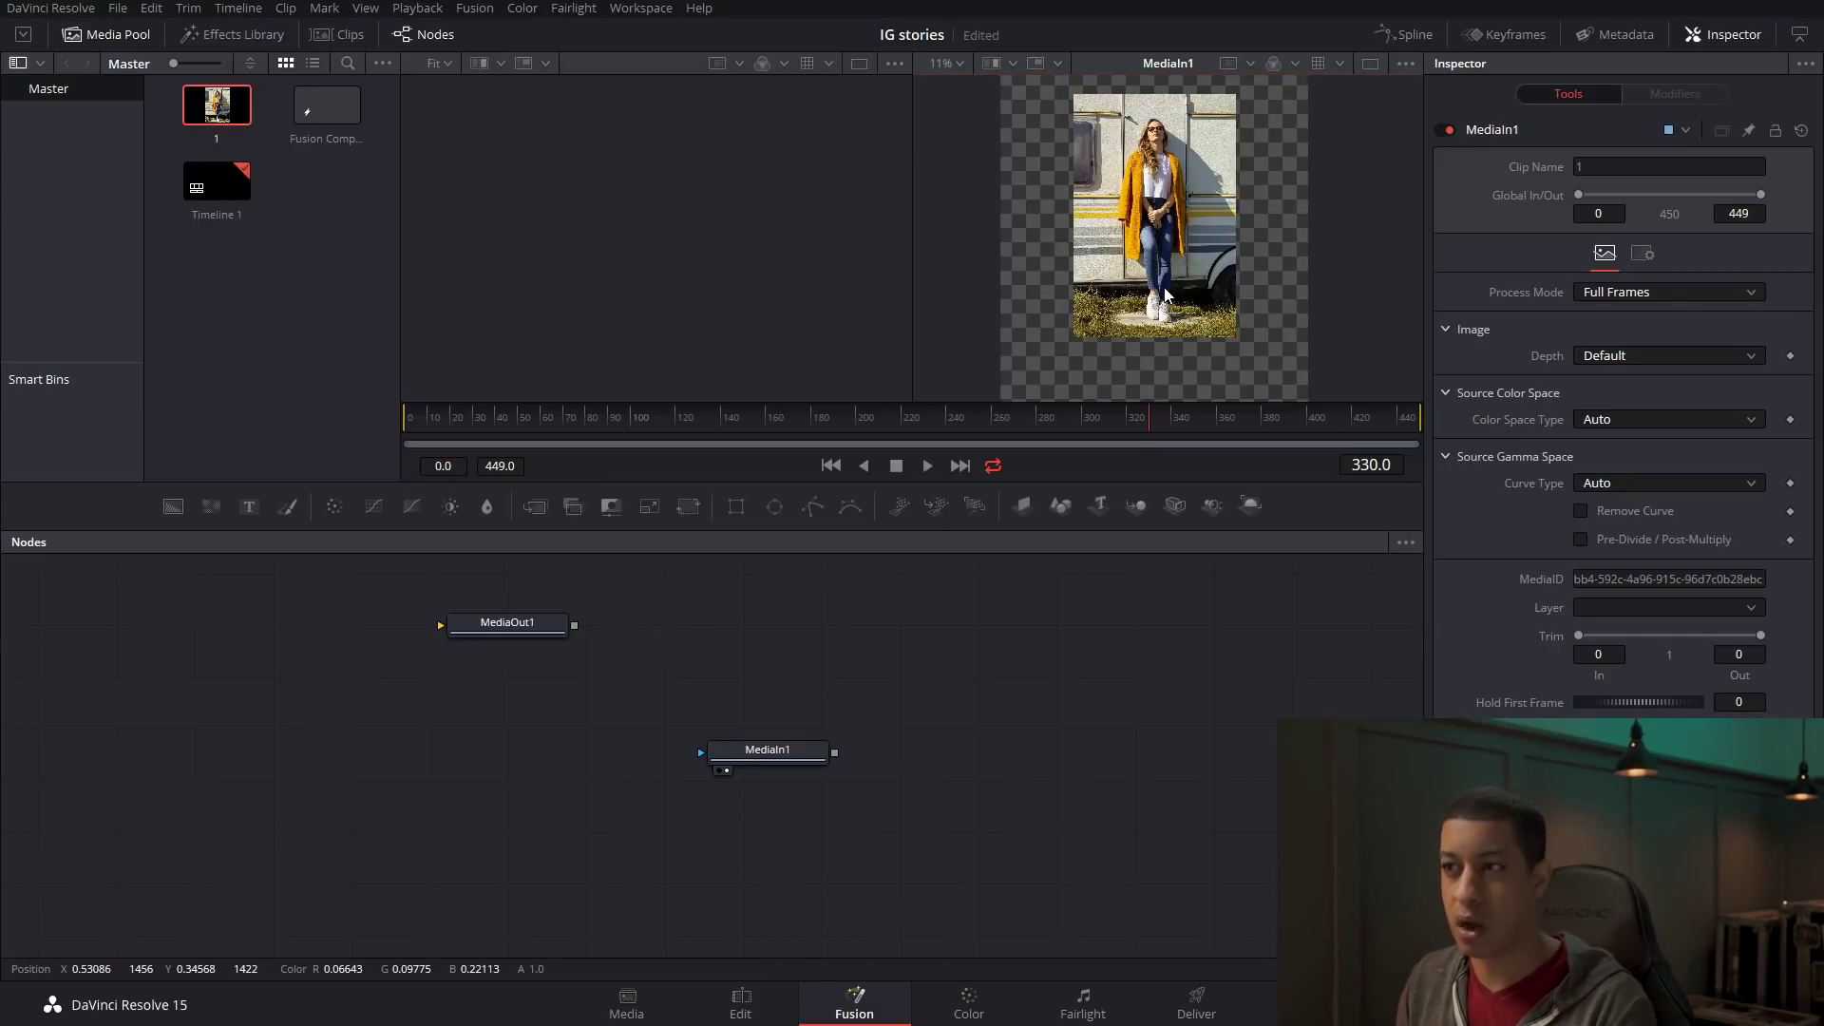
scroll(1179, 218, "down", 3)
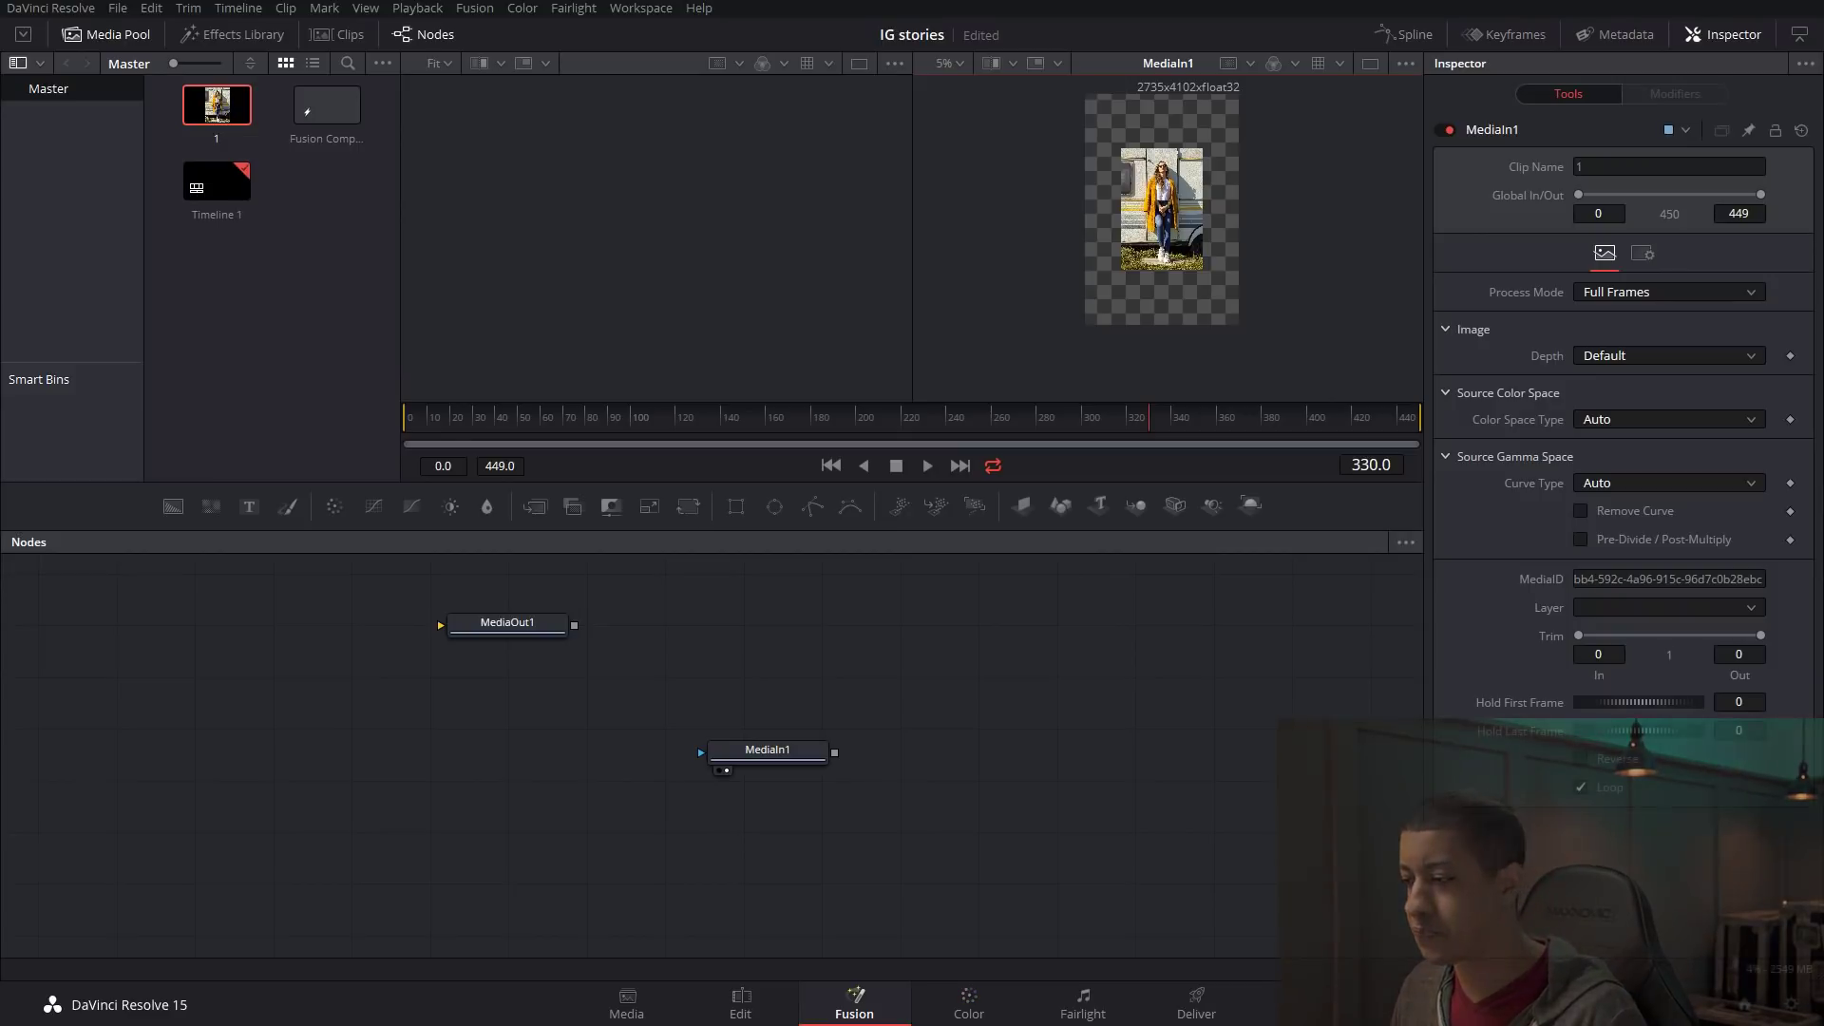
Set the project's input scaling for mismatched resolution files to Center crop with no resizing and save.
left_click(1788, 1009)
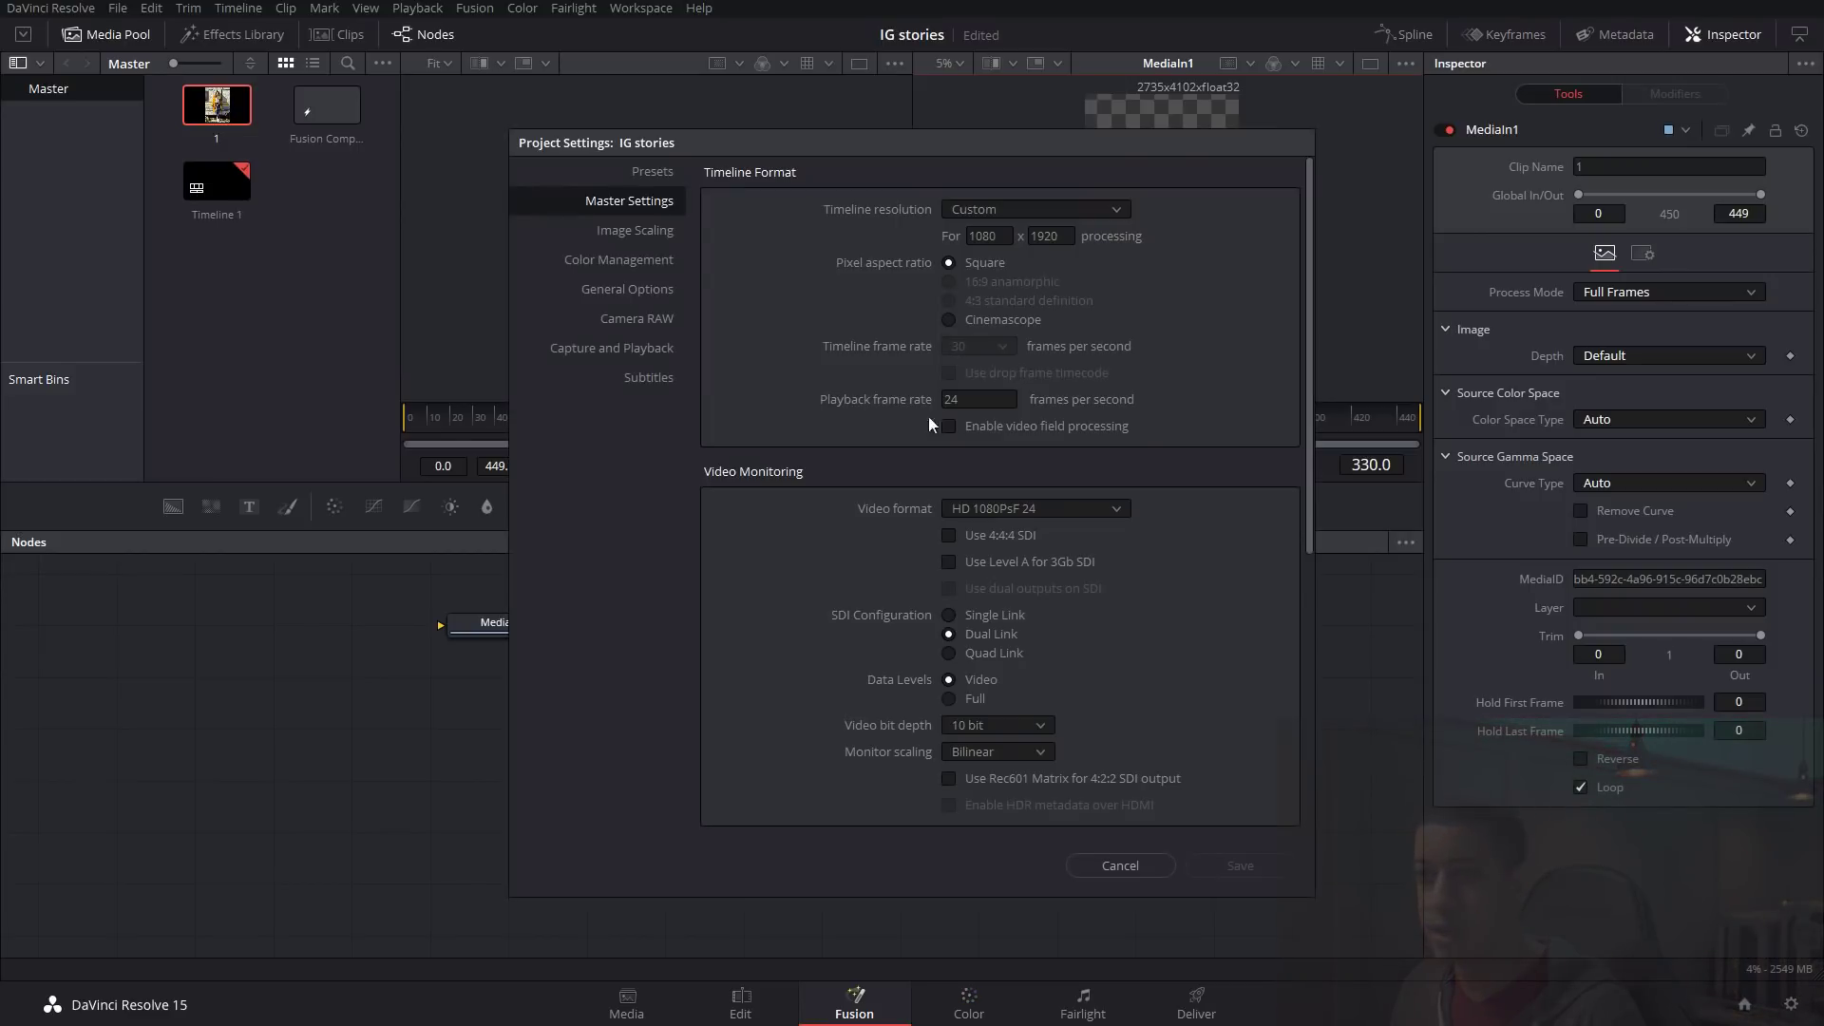
left_click(657, 240)
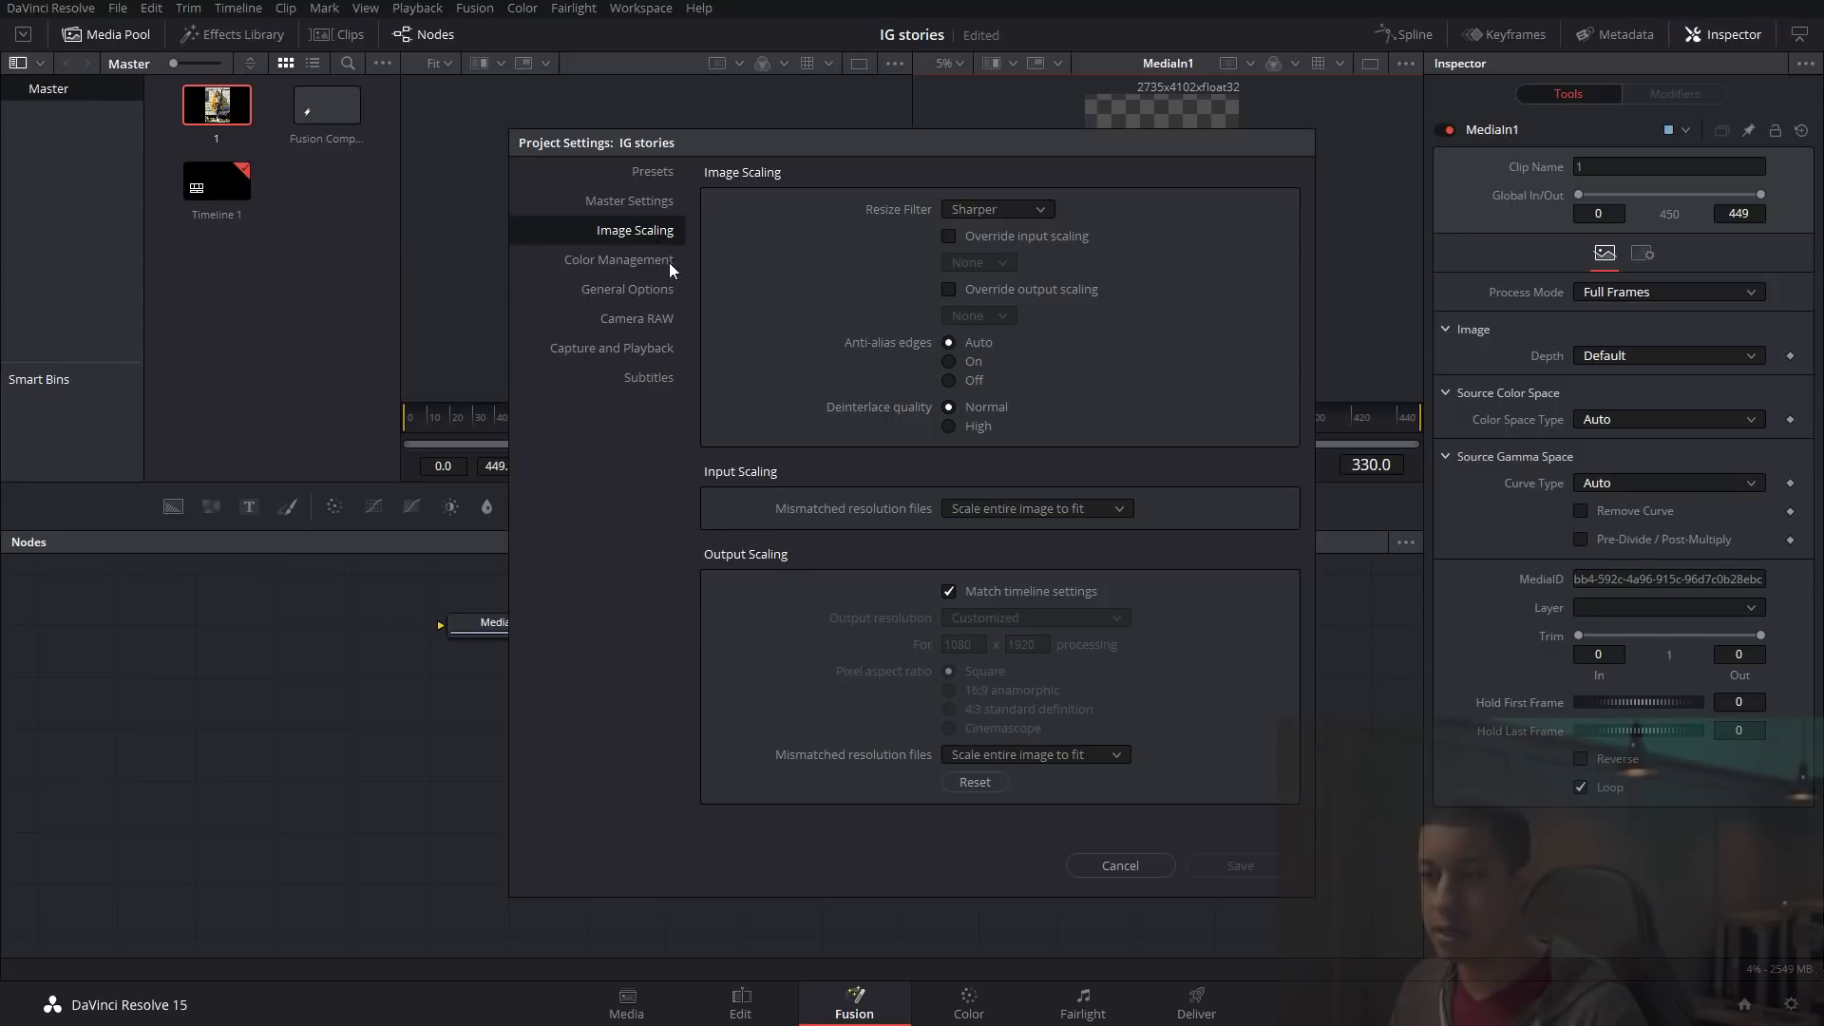
left_click(1080, 510)
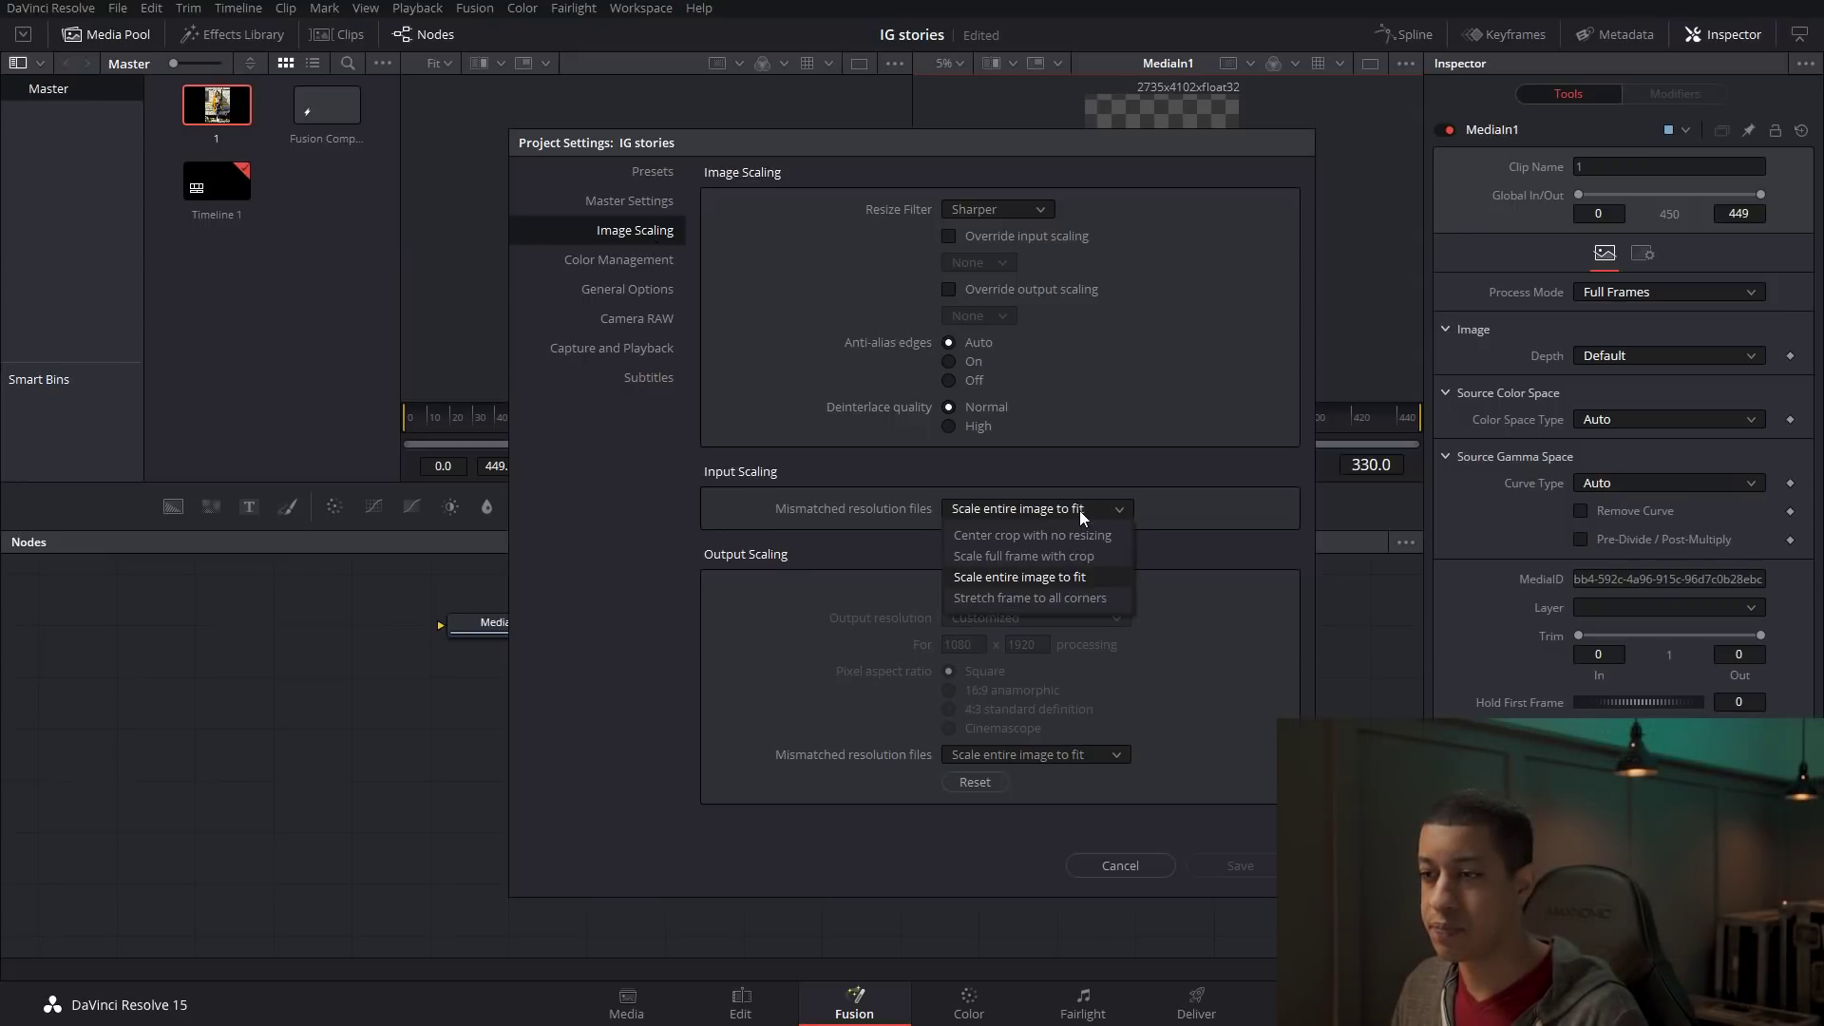
left_click(1038, 538)
left_click(1243, 866)
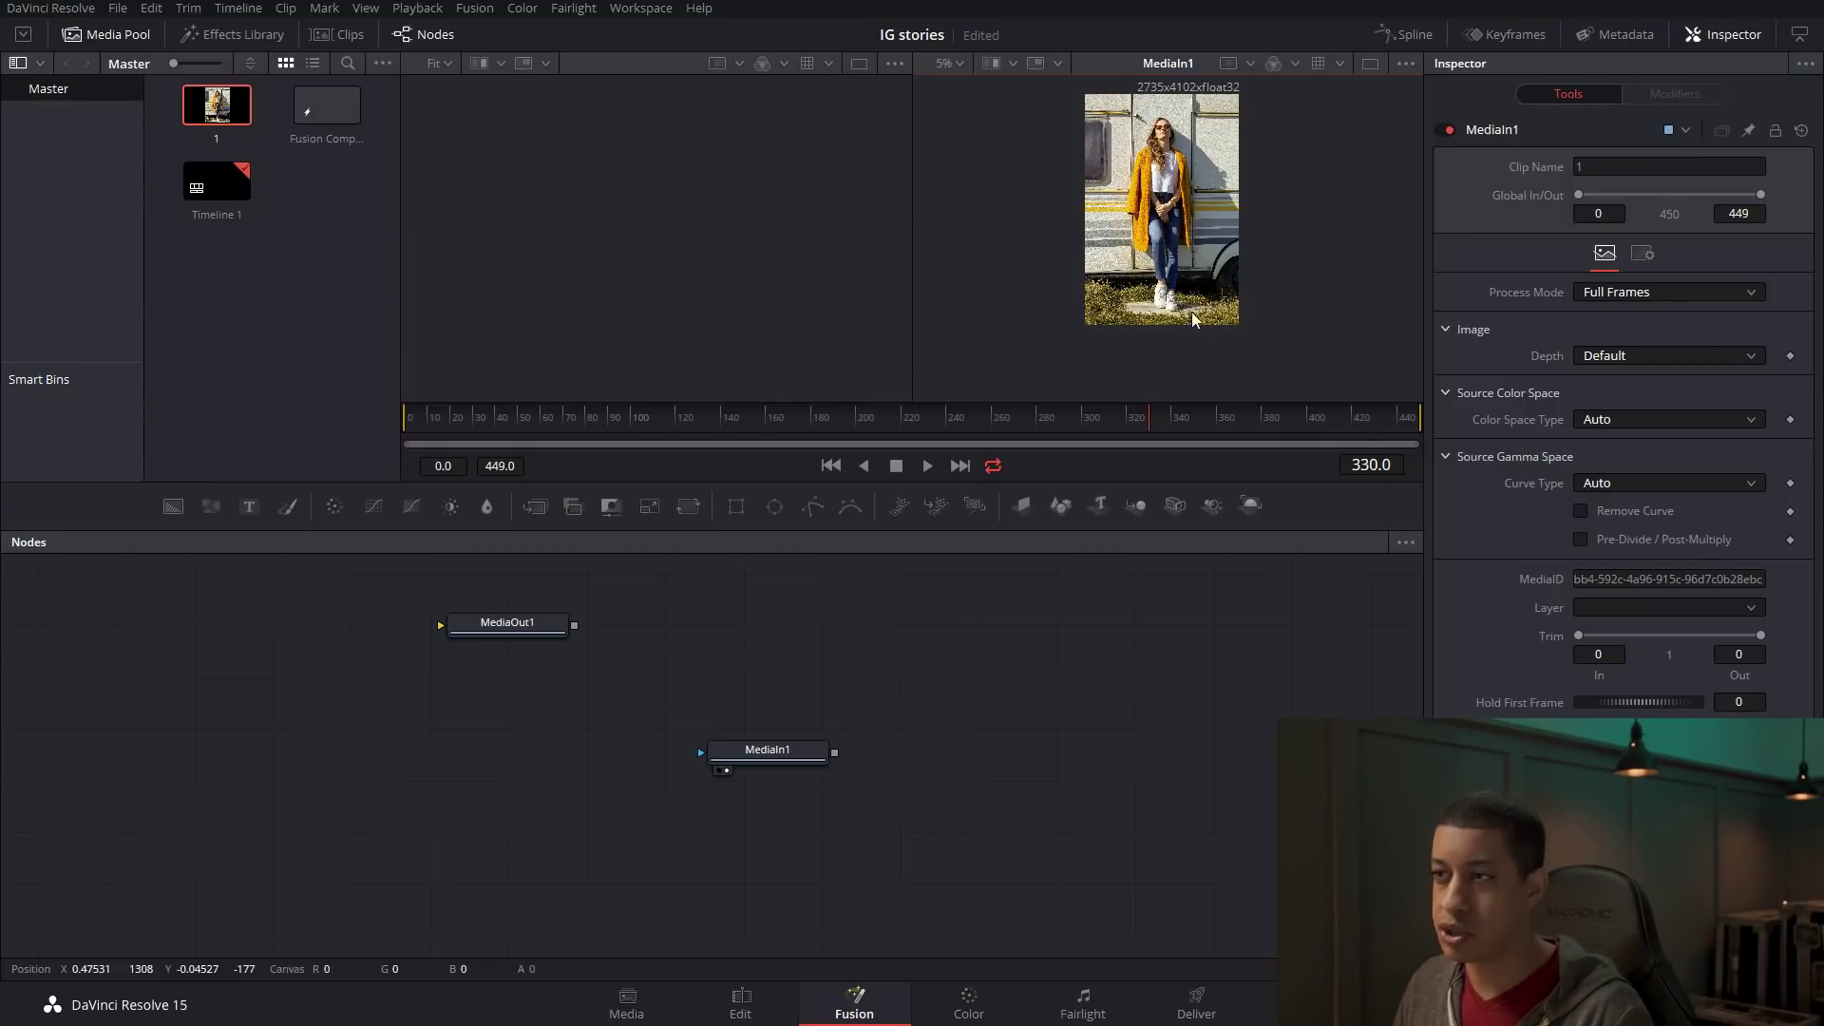
Check the photo clip's framing in the Edit page timeline and return to the composition on the Fusion page.
left_click(759, 998)
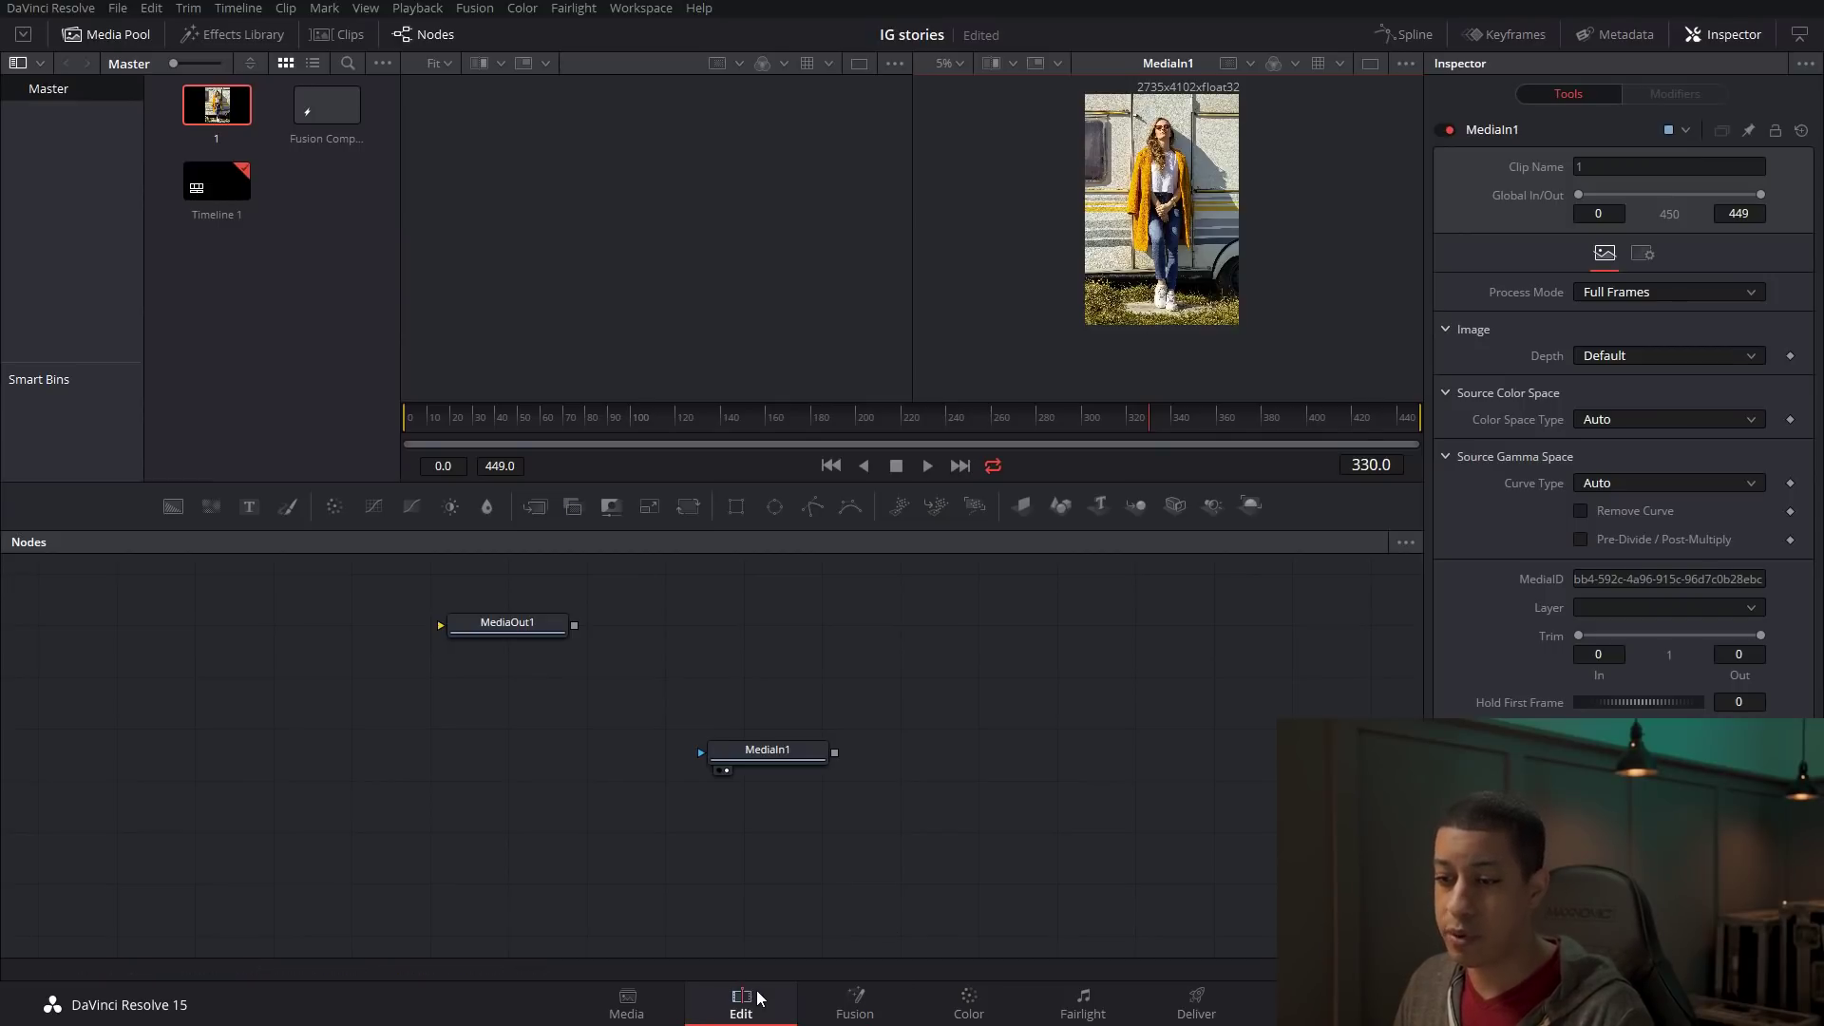
left_click(765, 676)
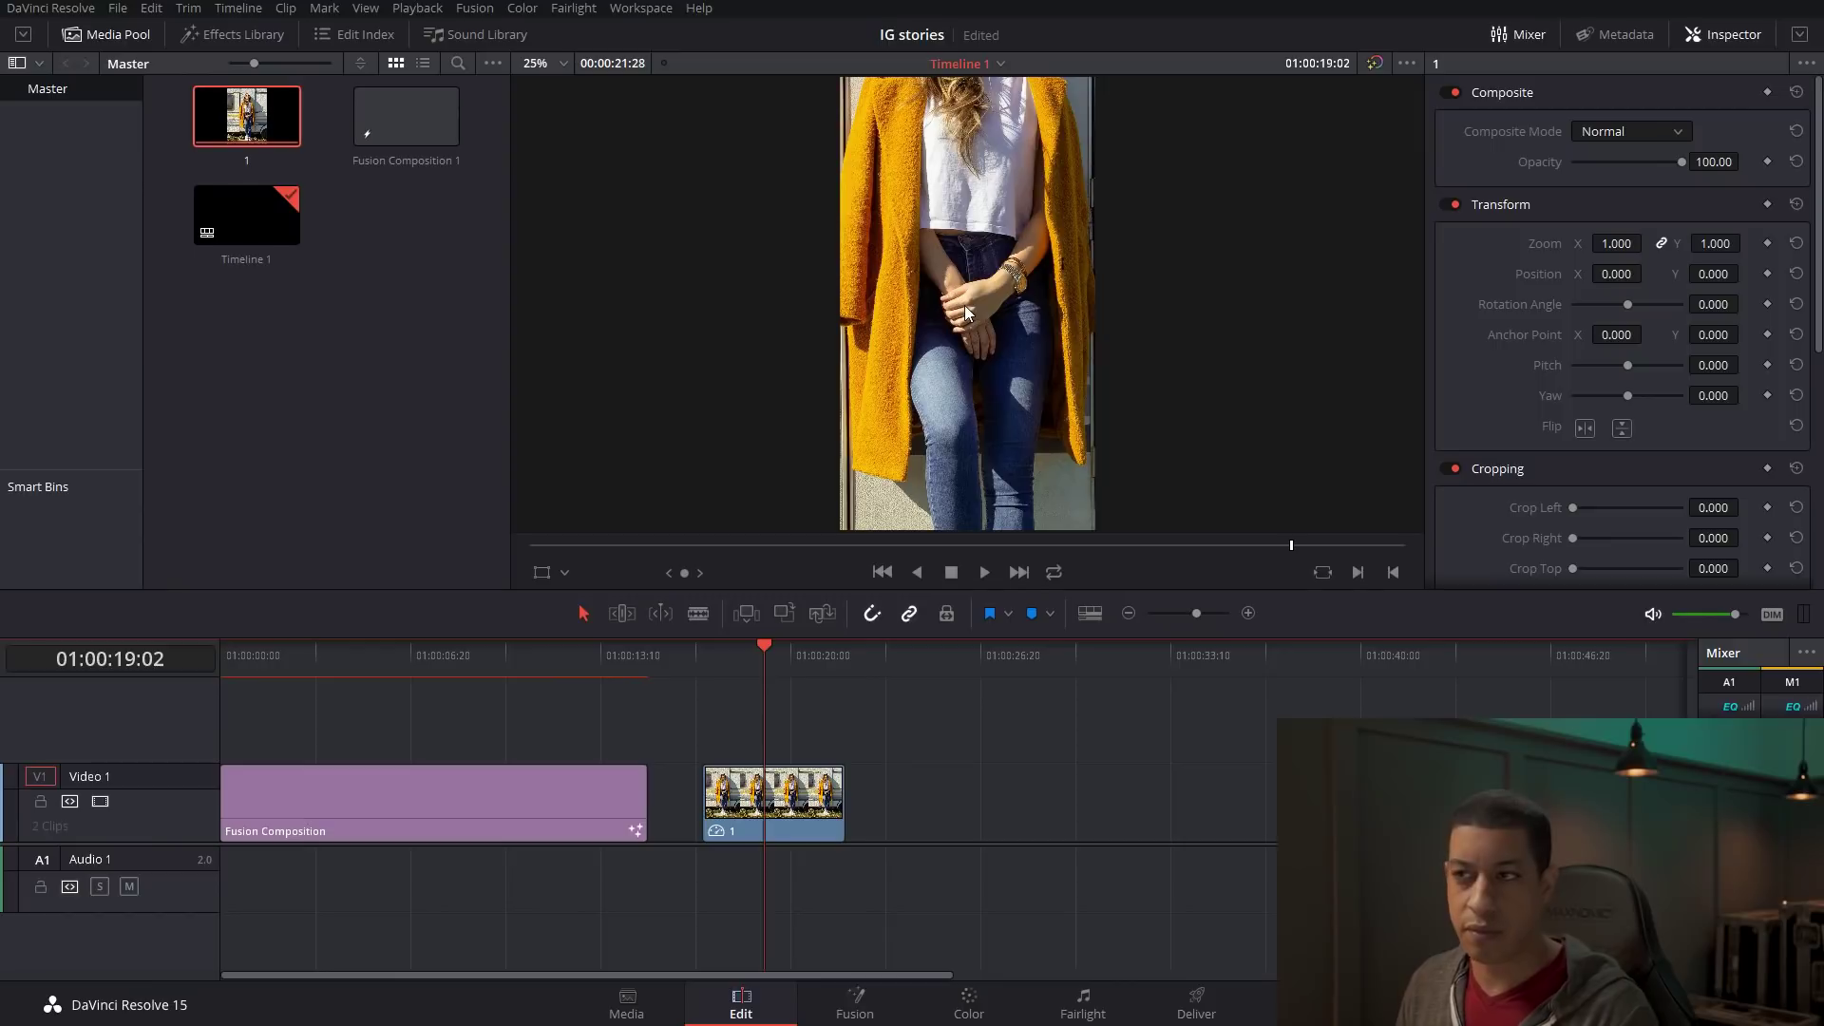
left_click(540, 655)
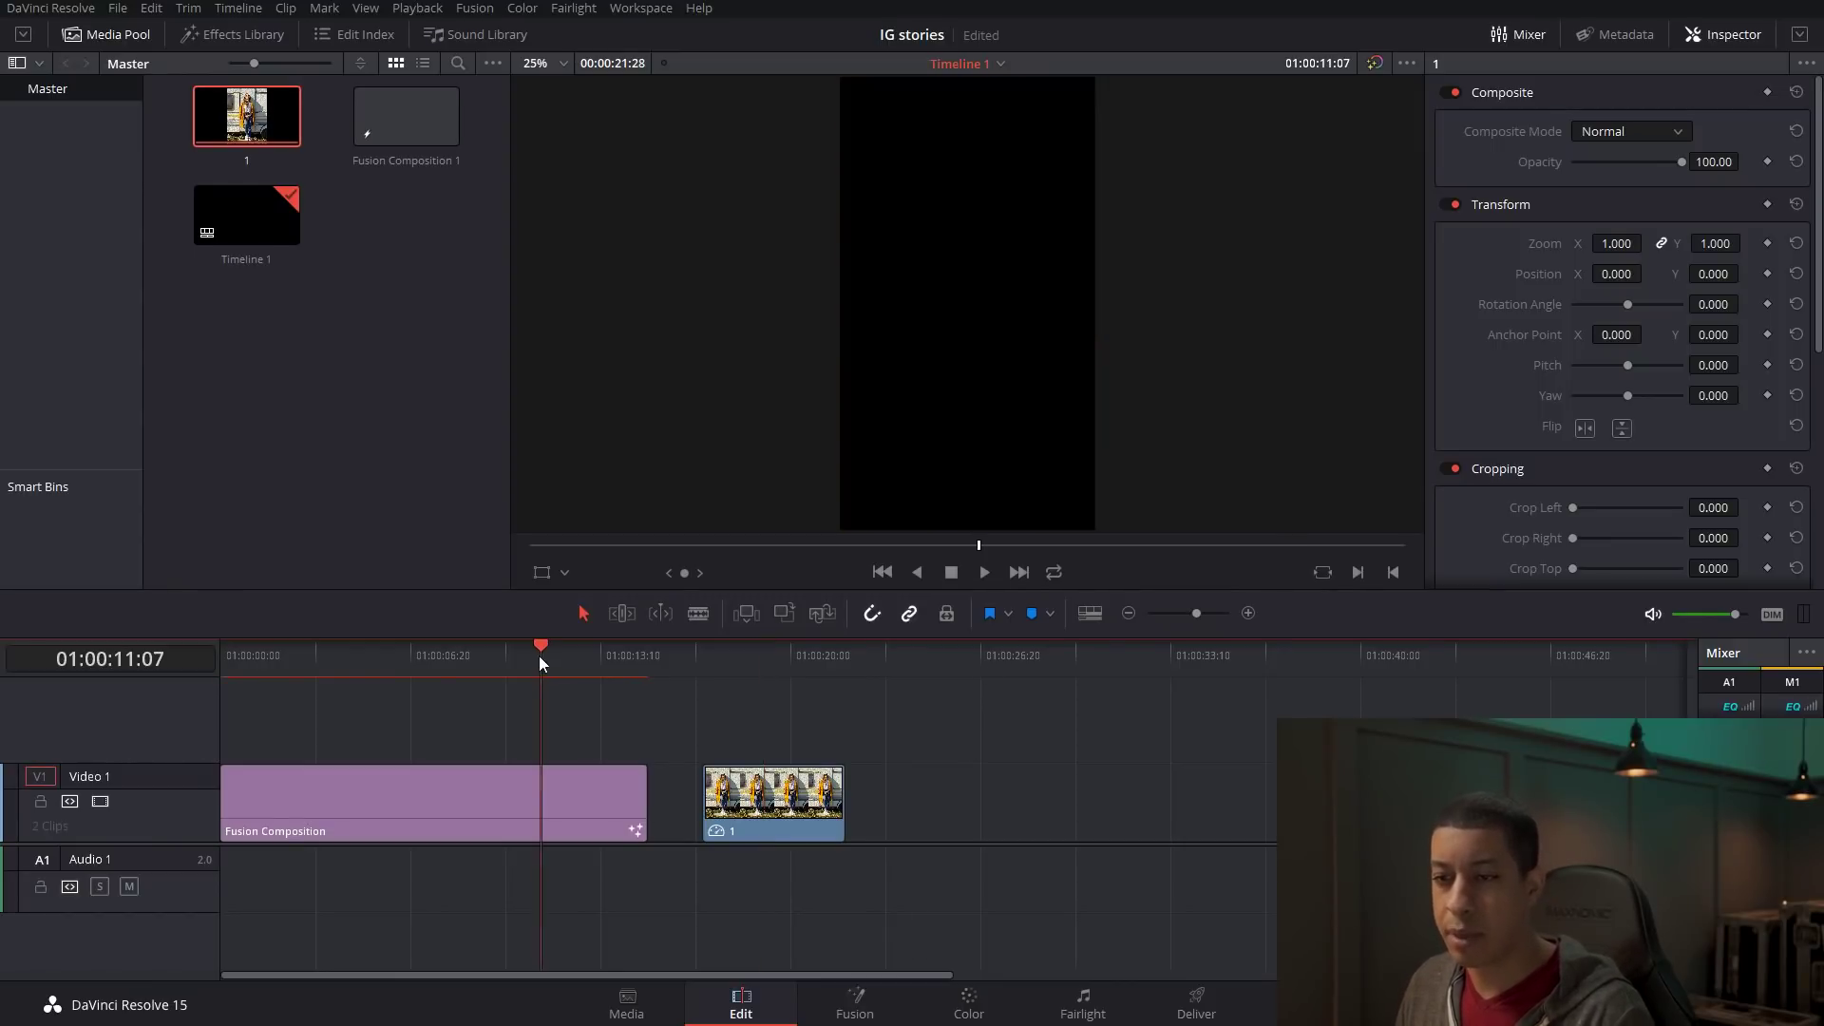
left_click(848, 1007)
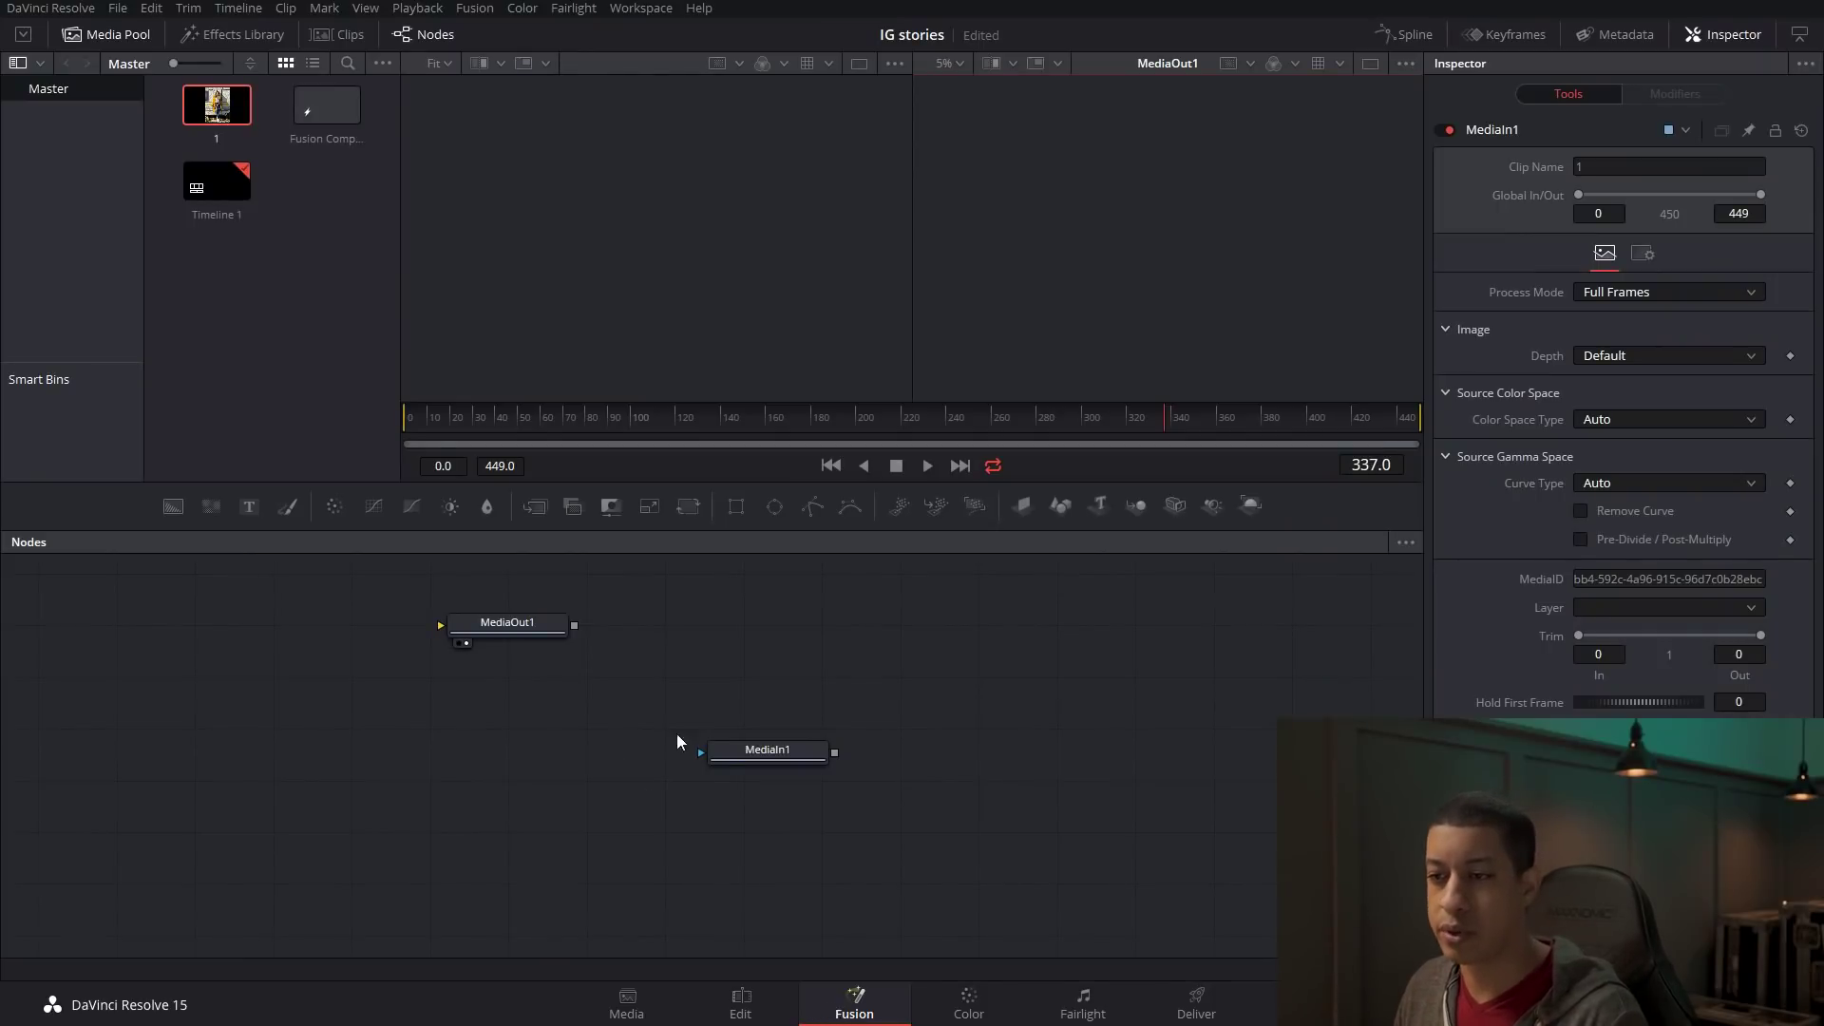
Show MediaIn1 in the first viewer and move MediaIn1 and MediaOut1 to opposite sides of the node graph.
left_click_drag(757, 736, 967, 679)
left_click_drag(488, 680, 564, 591)
key("ctrl+z")
left_click_drag(1002, 758, 599, 274)
left_click_drag(463, 680, 1300, 647)
left_click_drag(955, 751, 456, 718)
scroll(730, 304, "down", 1)
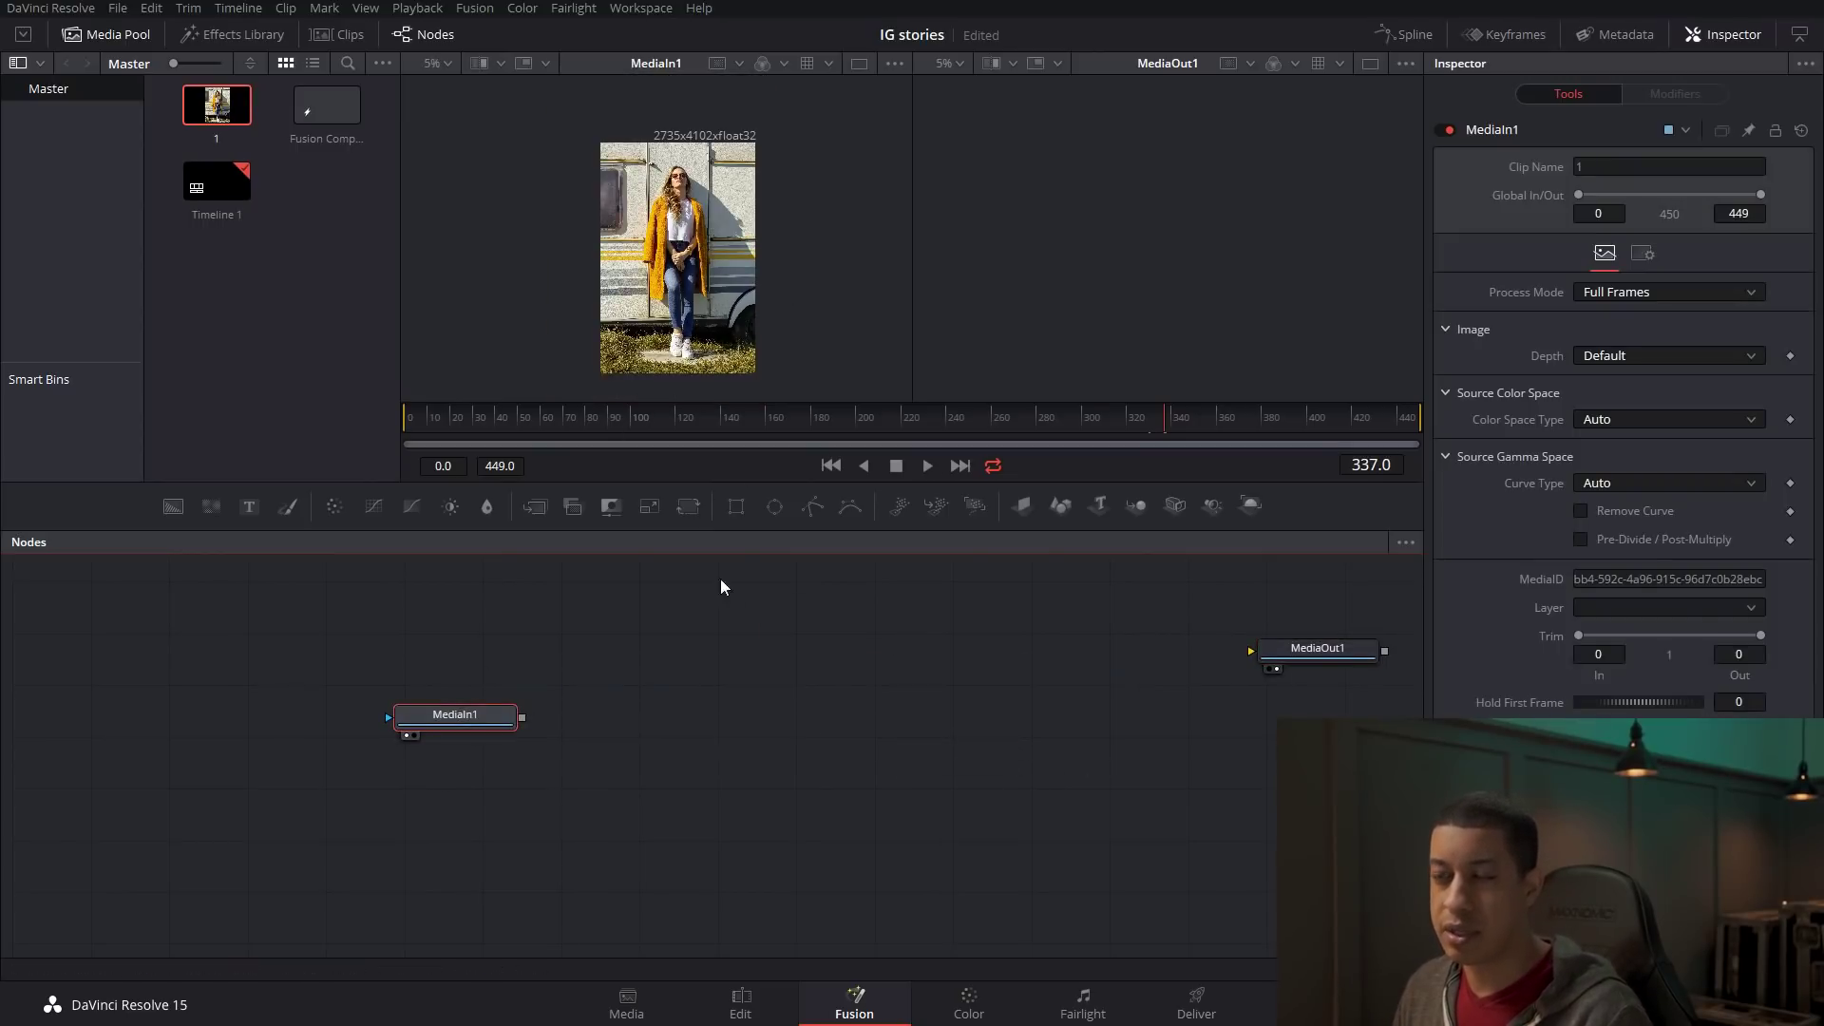
scroll(786, 709, "up", 1)
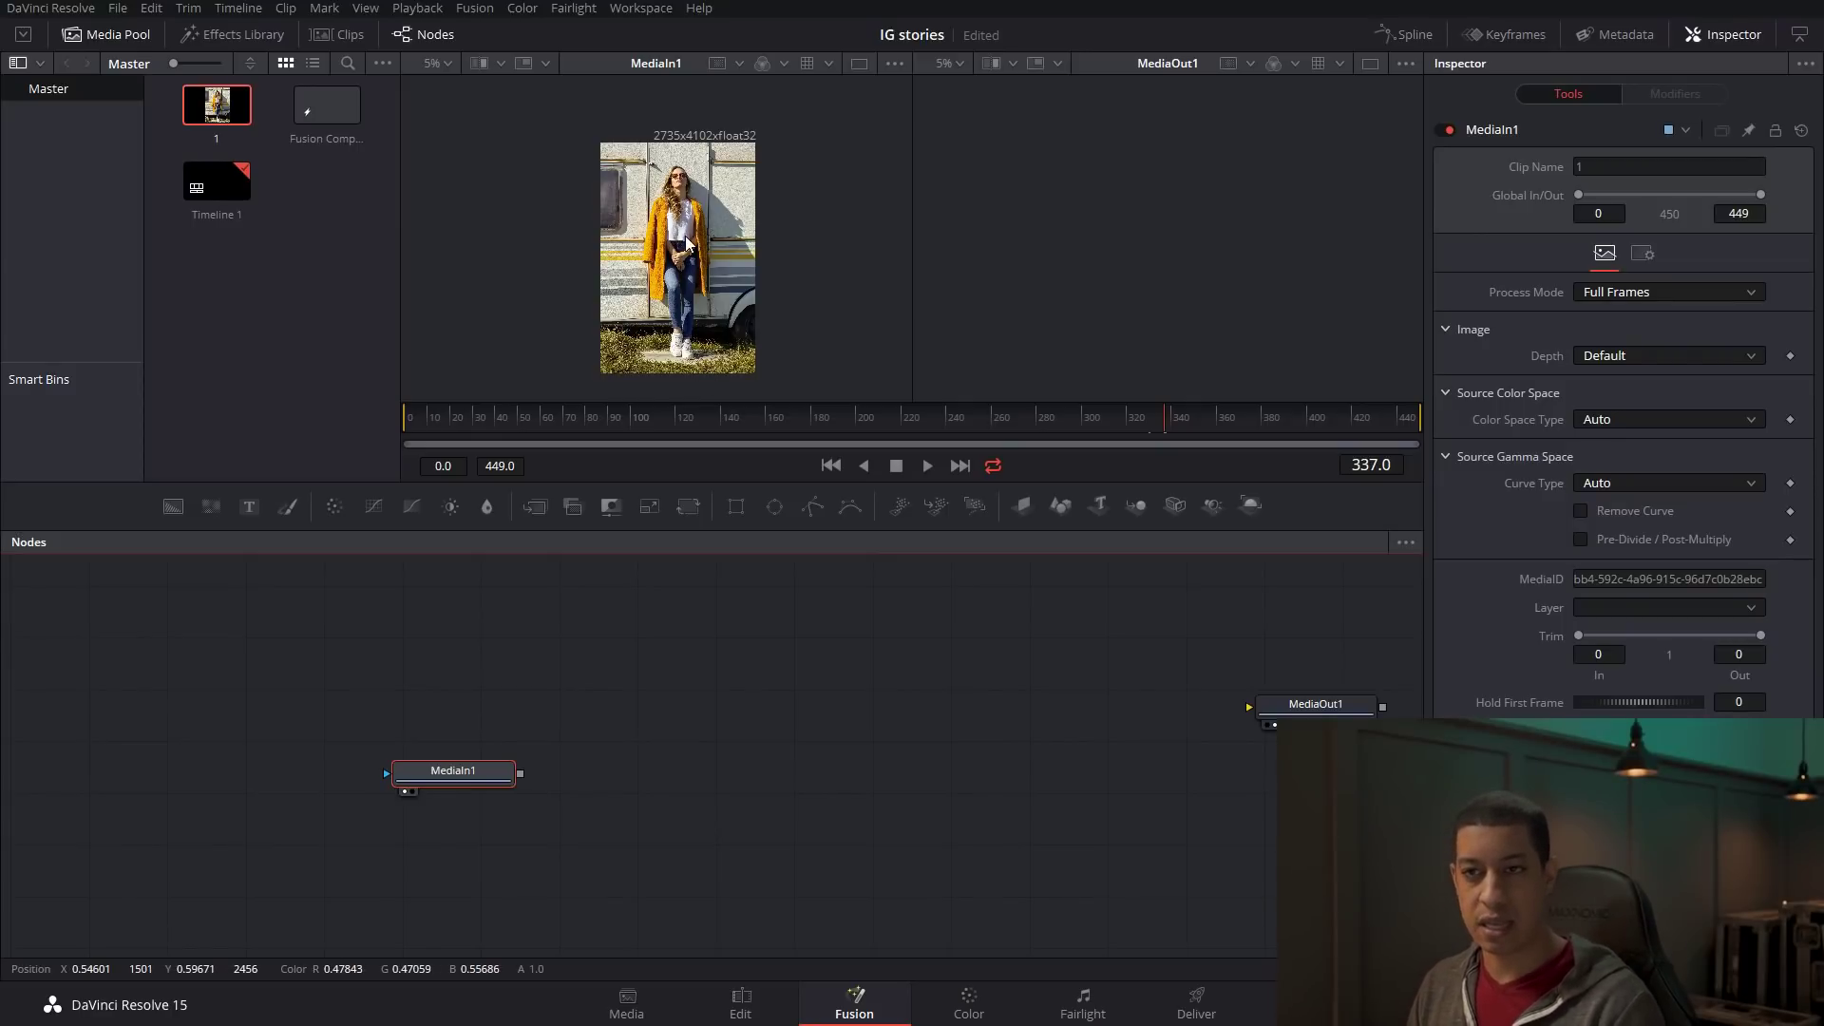
Add a Background node, merge MediaIn1 over it as the foreground, and check the background's image settings.
left_click_drag(169, 504, 449, 846)
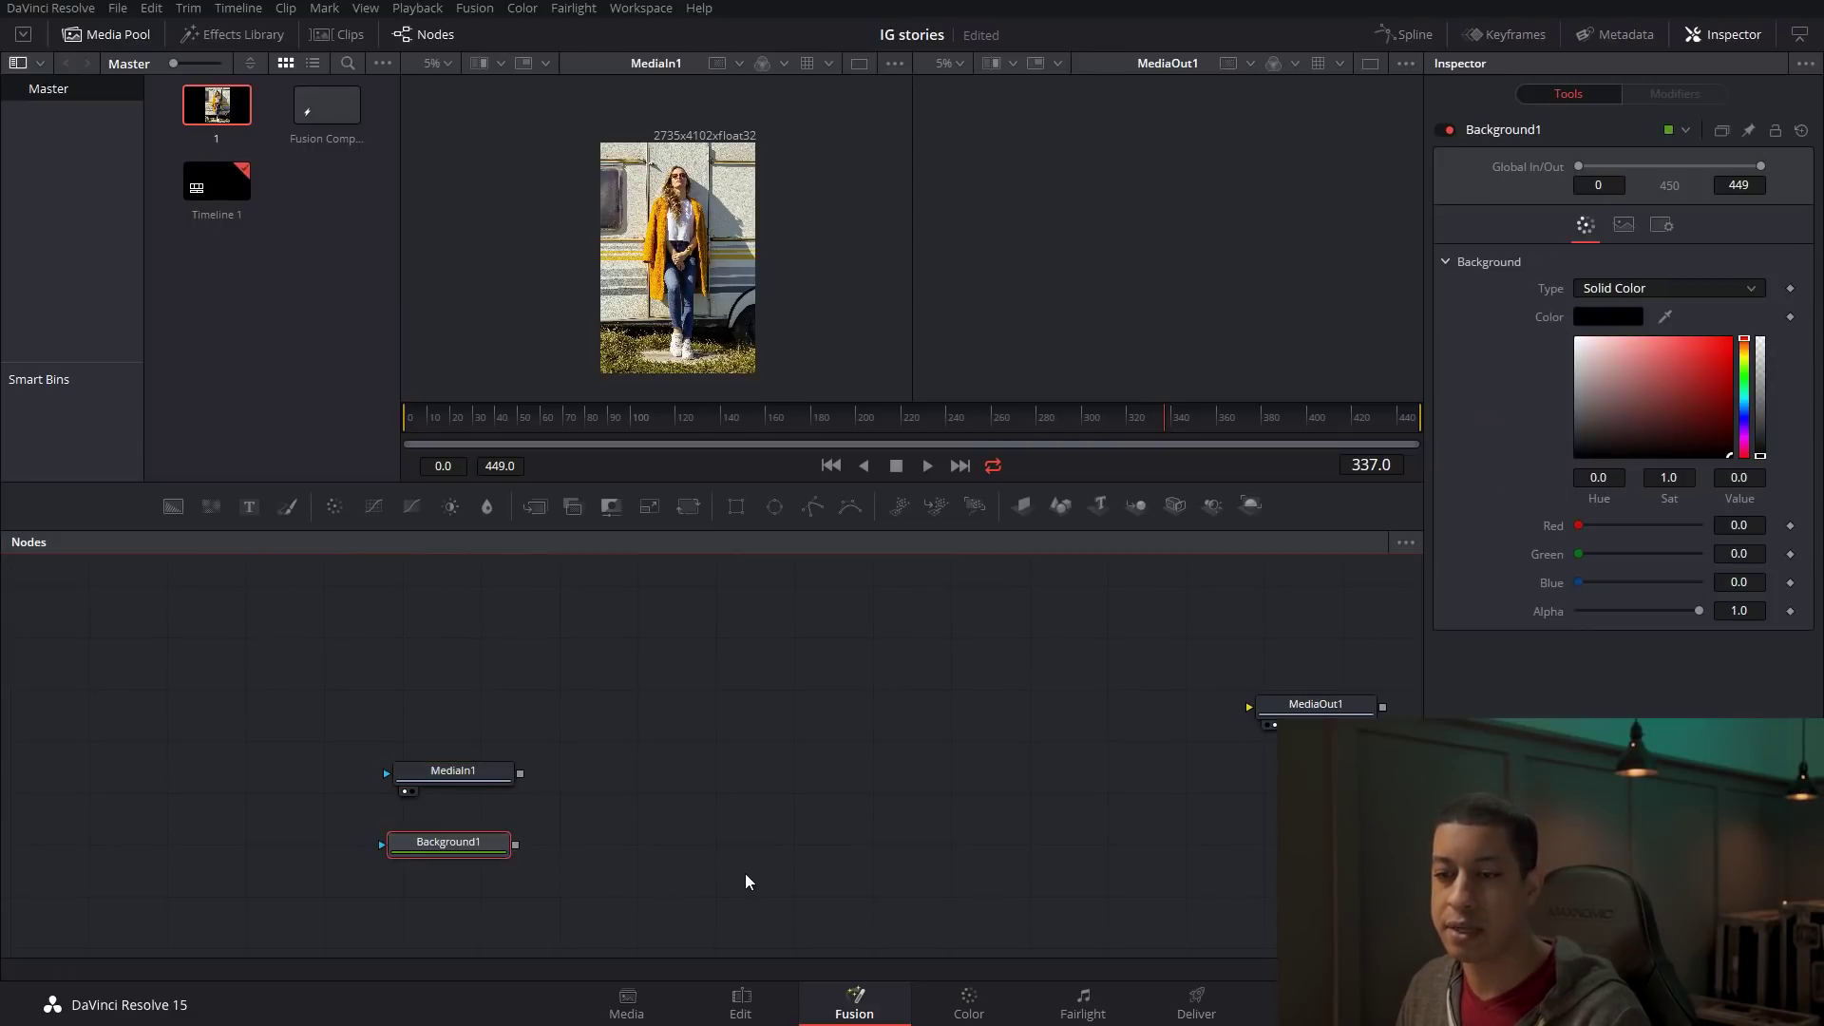
left_click_drag(349, 730, 442, 815)
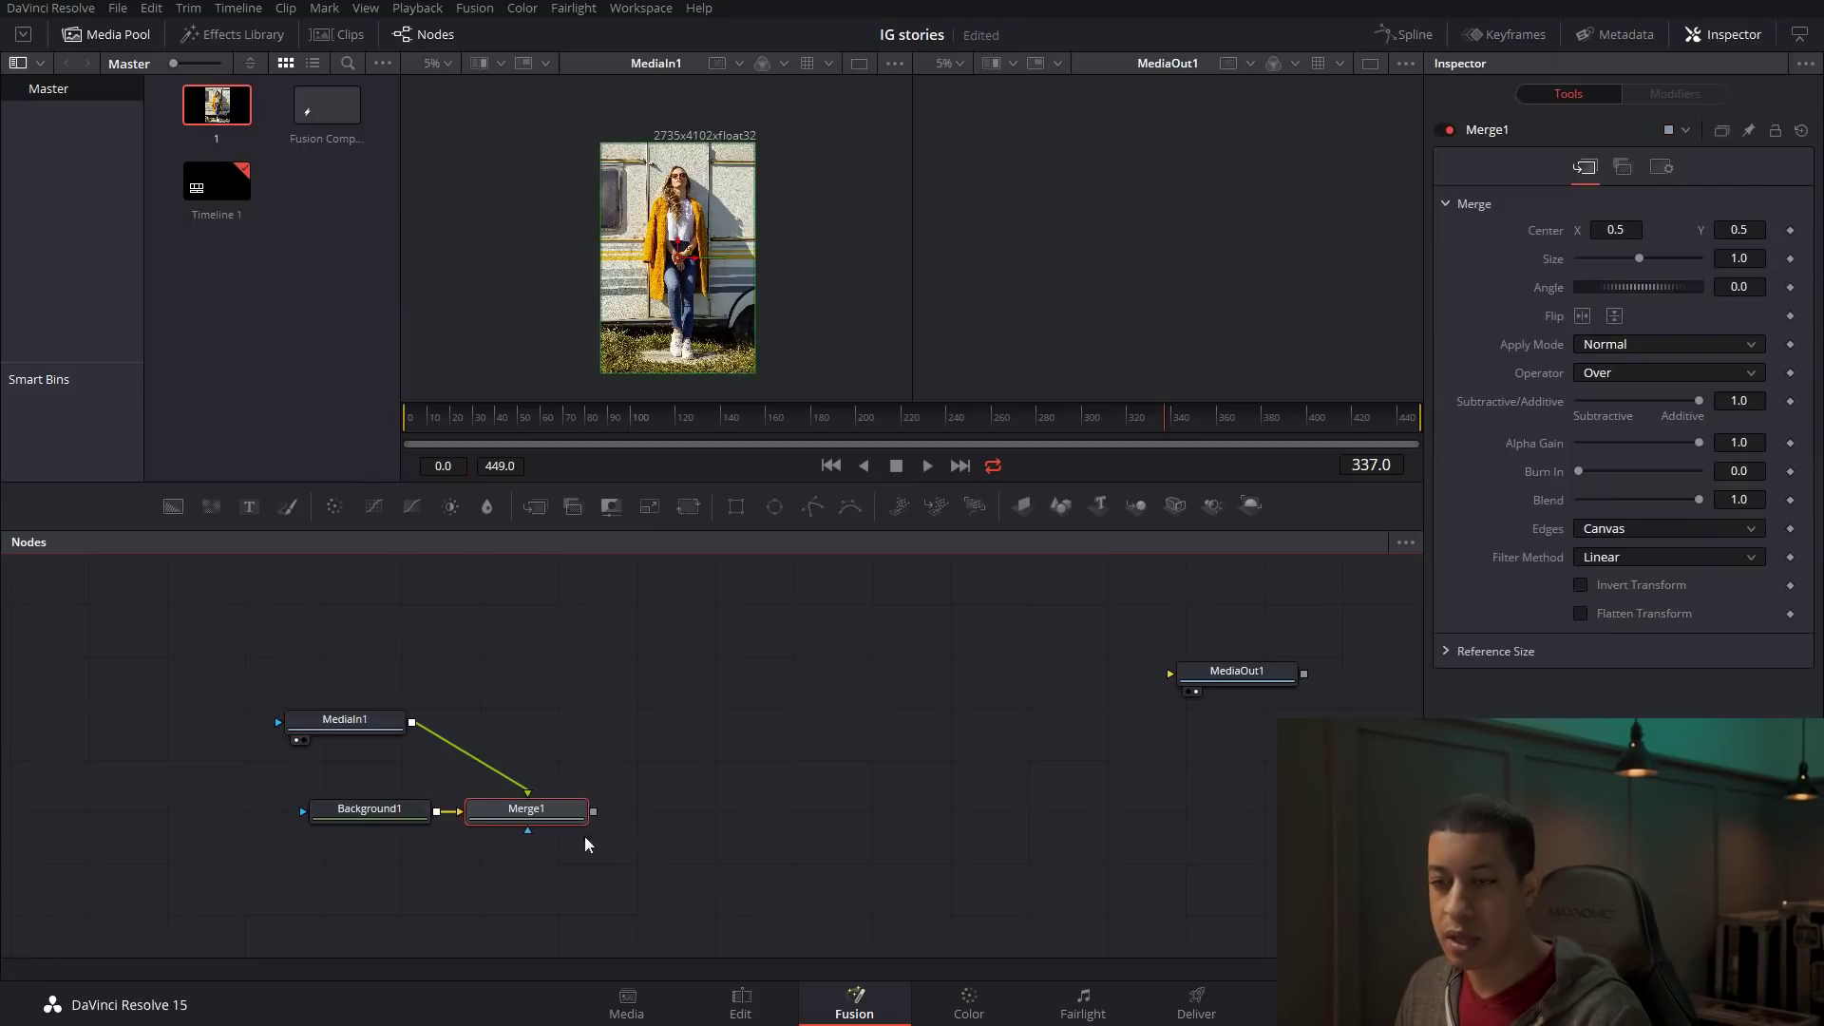
left_click(374, 822)
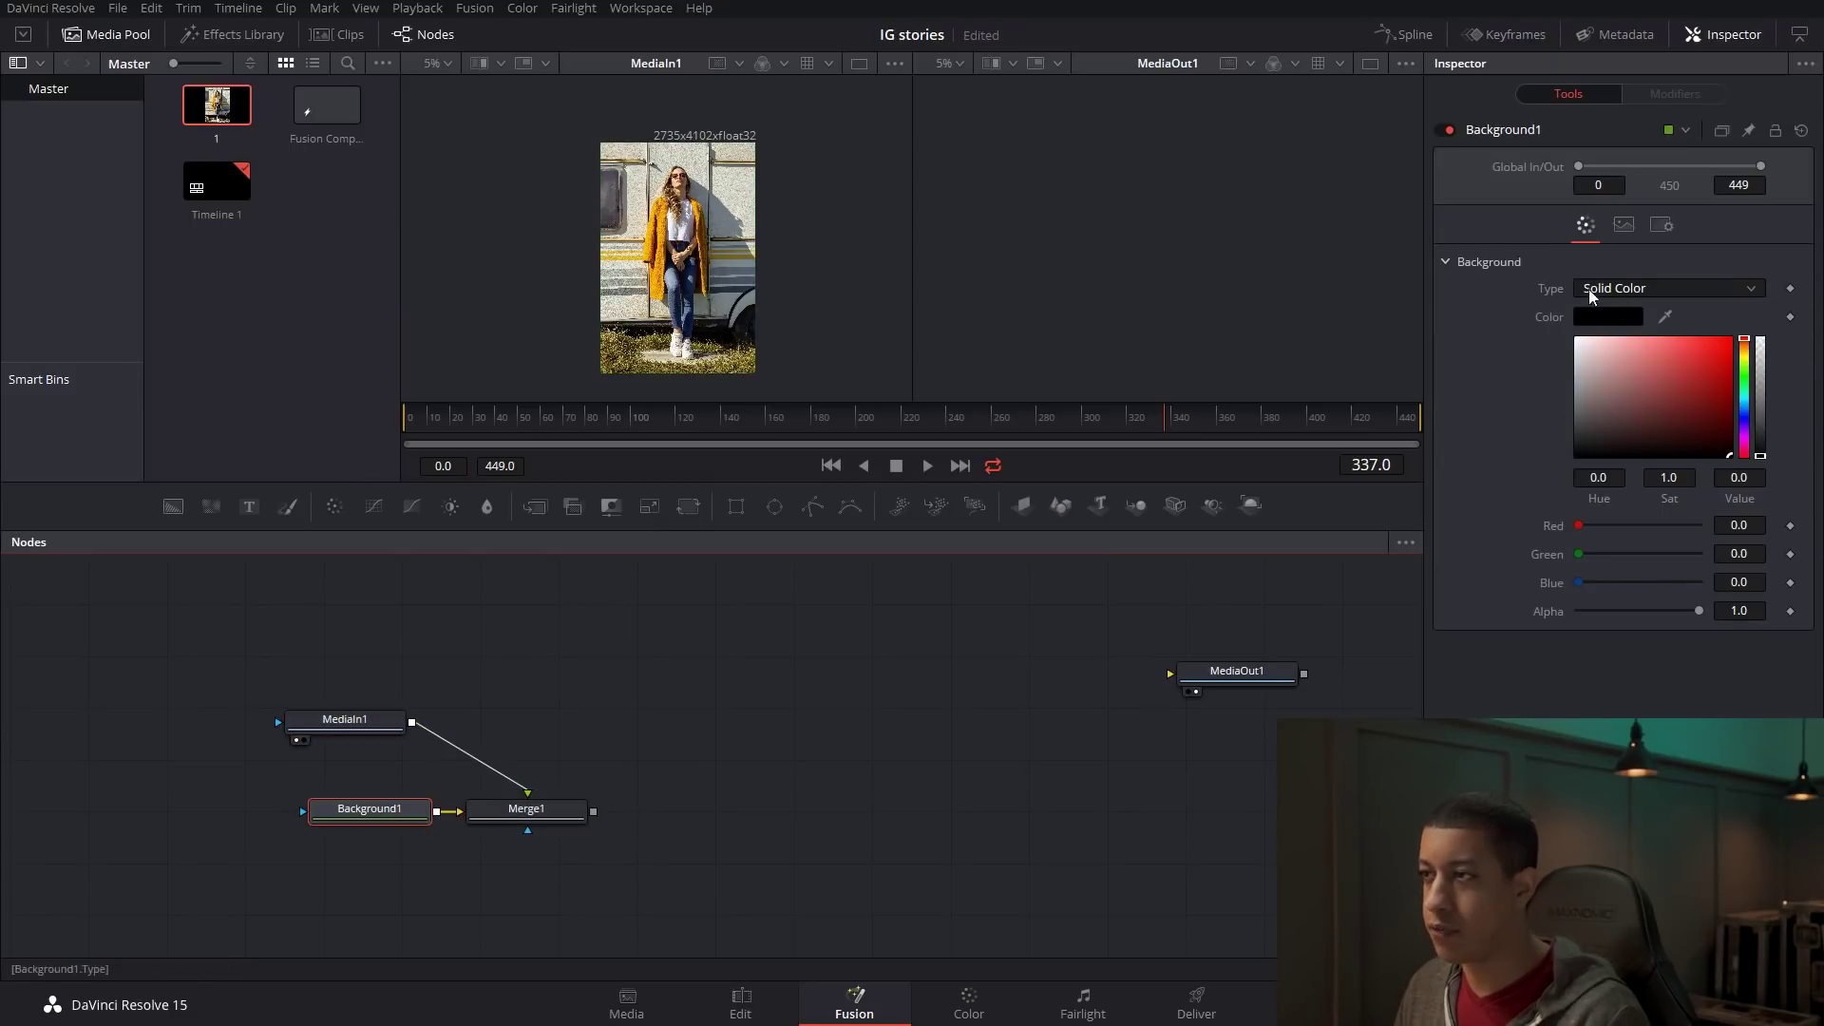
left_click(1624, 226)
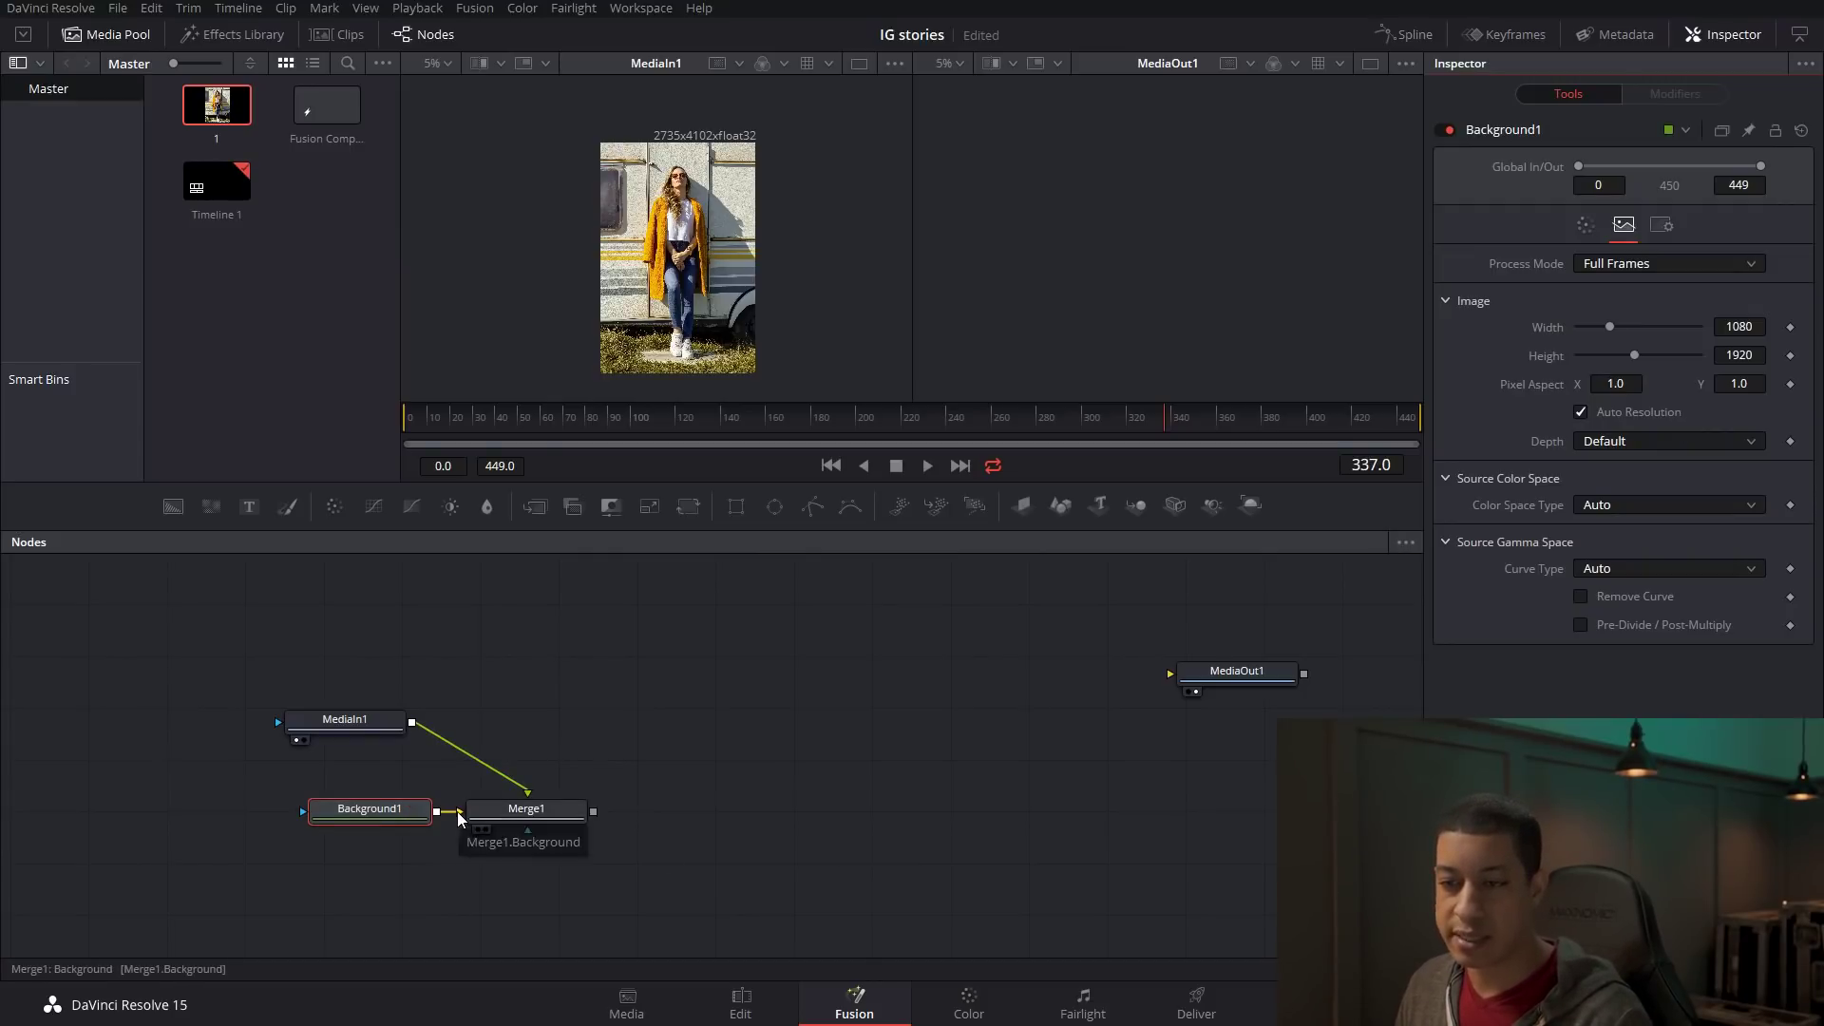
left_click(545, 814)
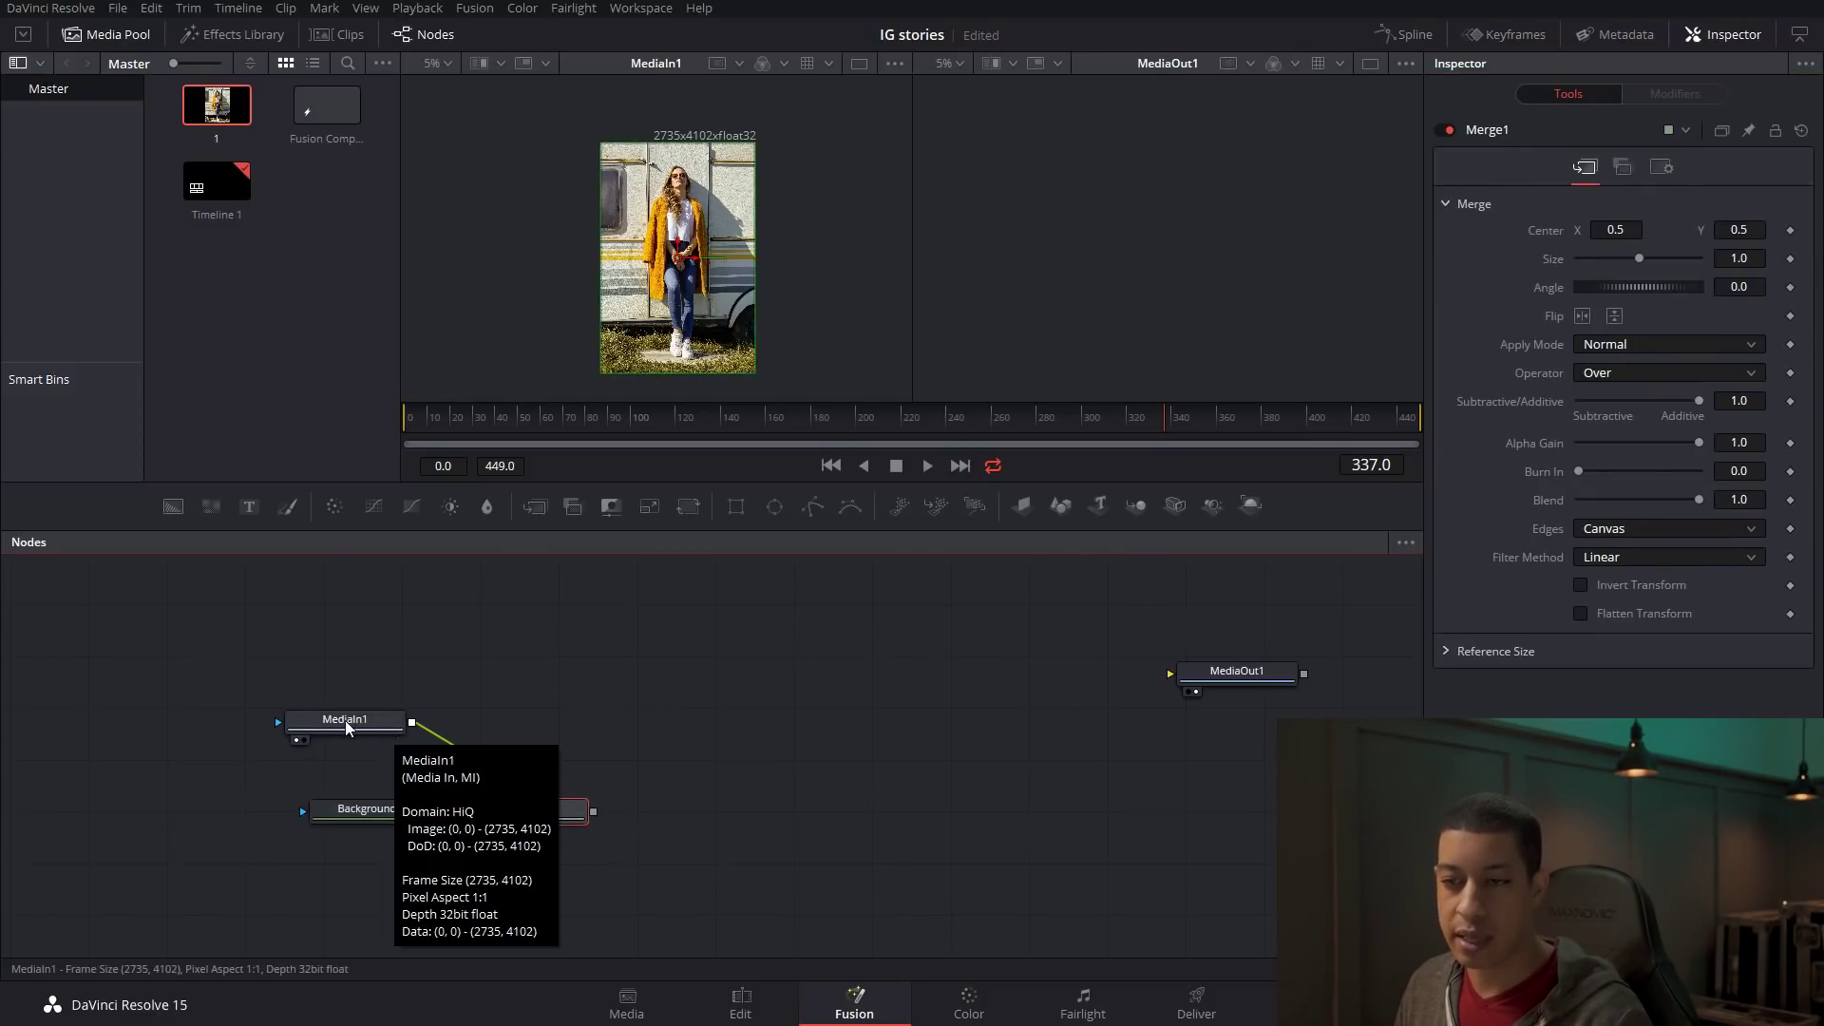
left_click_drag(411, 722, 521, 814)
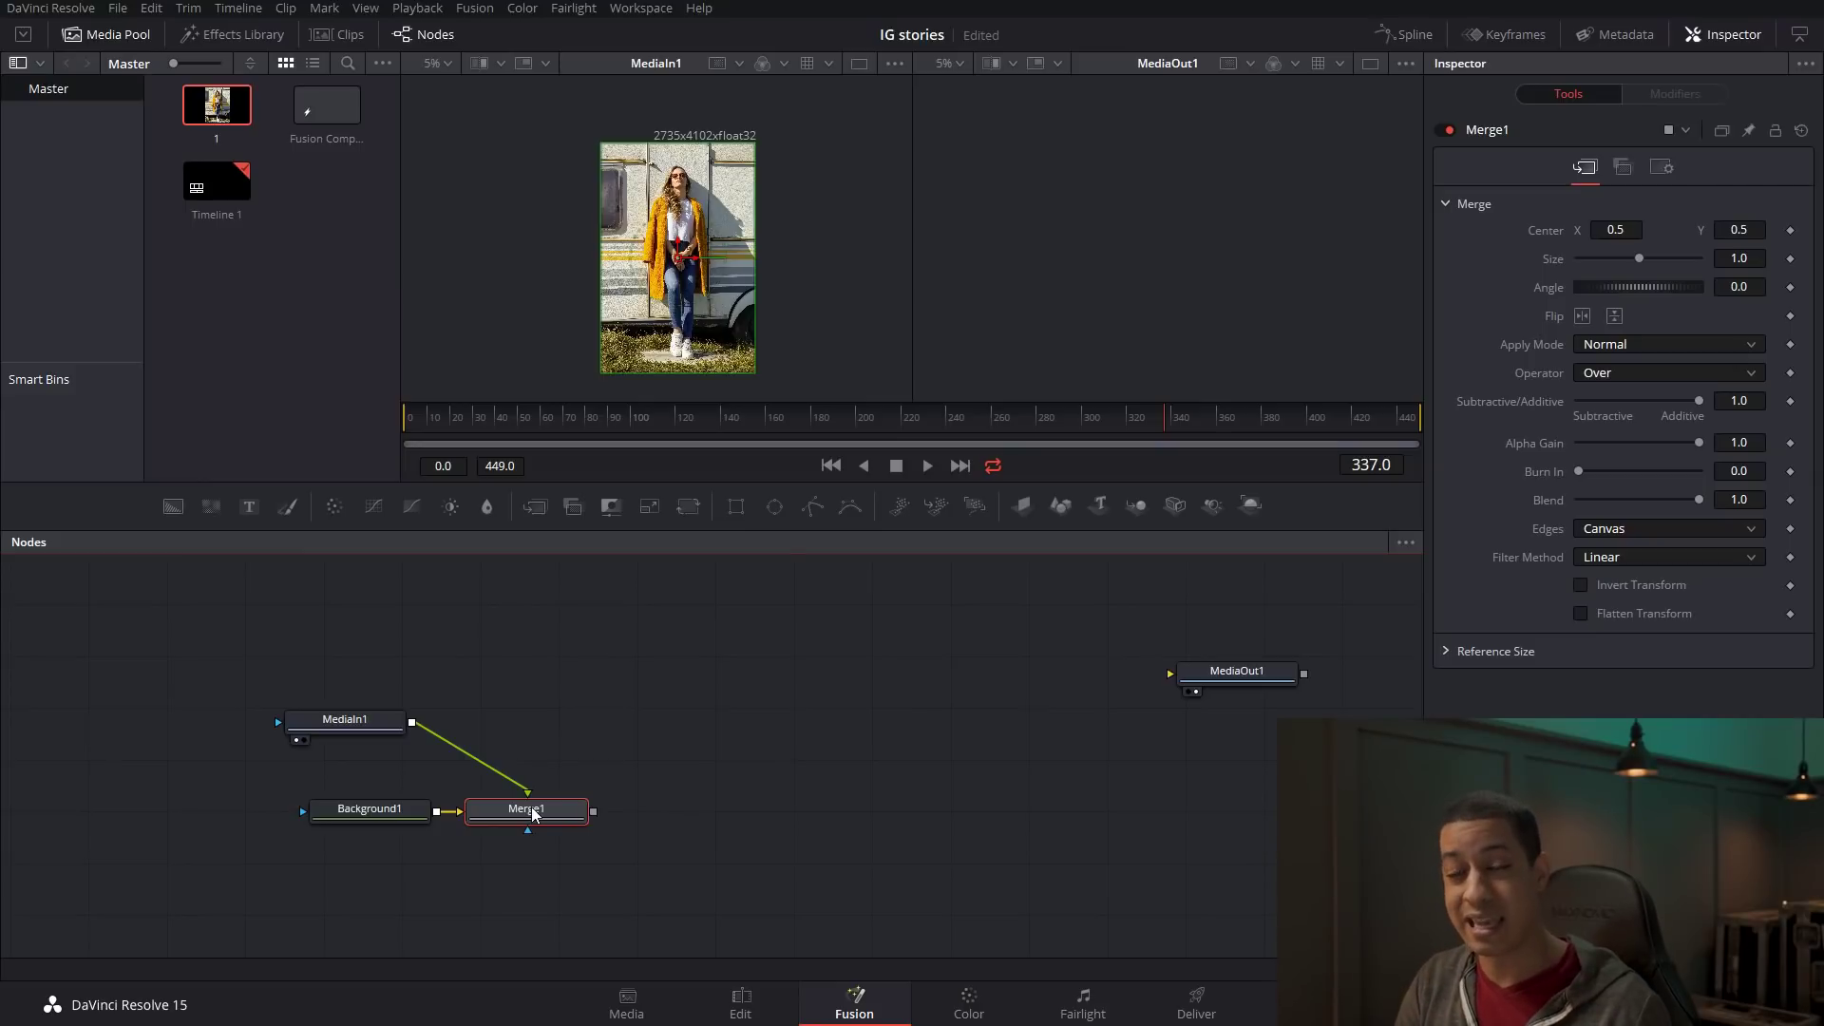
Show Merge1 in the second viewer and scale the merged photo to a size of 0.5.
left_click_drag(533, 815, 1197, 217)
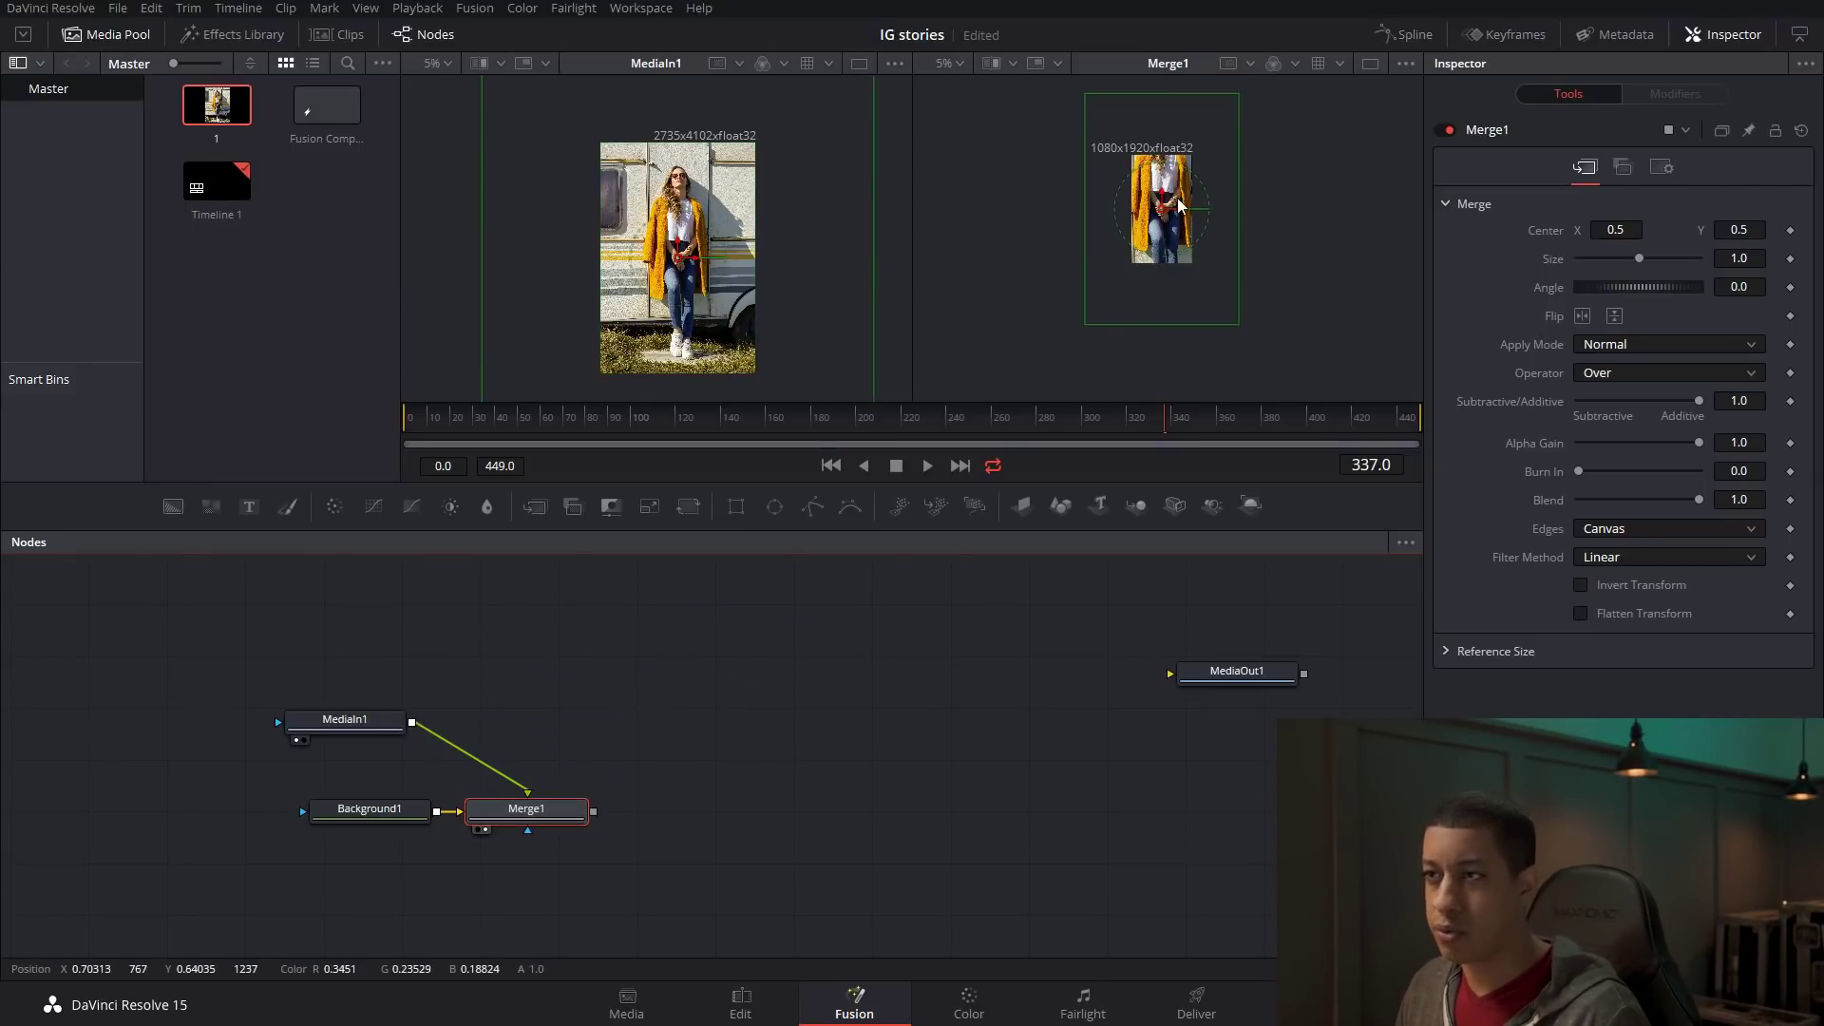
scroll(1217, 214, "up", 2)
left_click_drag(1217, 205, 1222, 252)
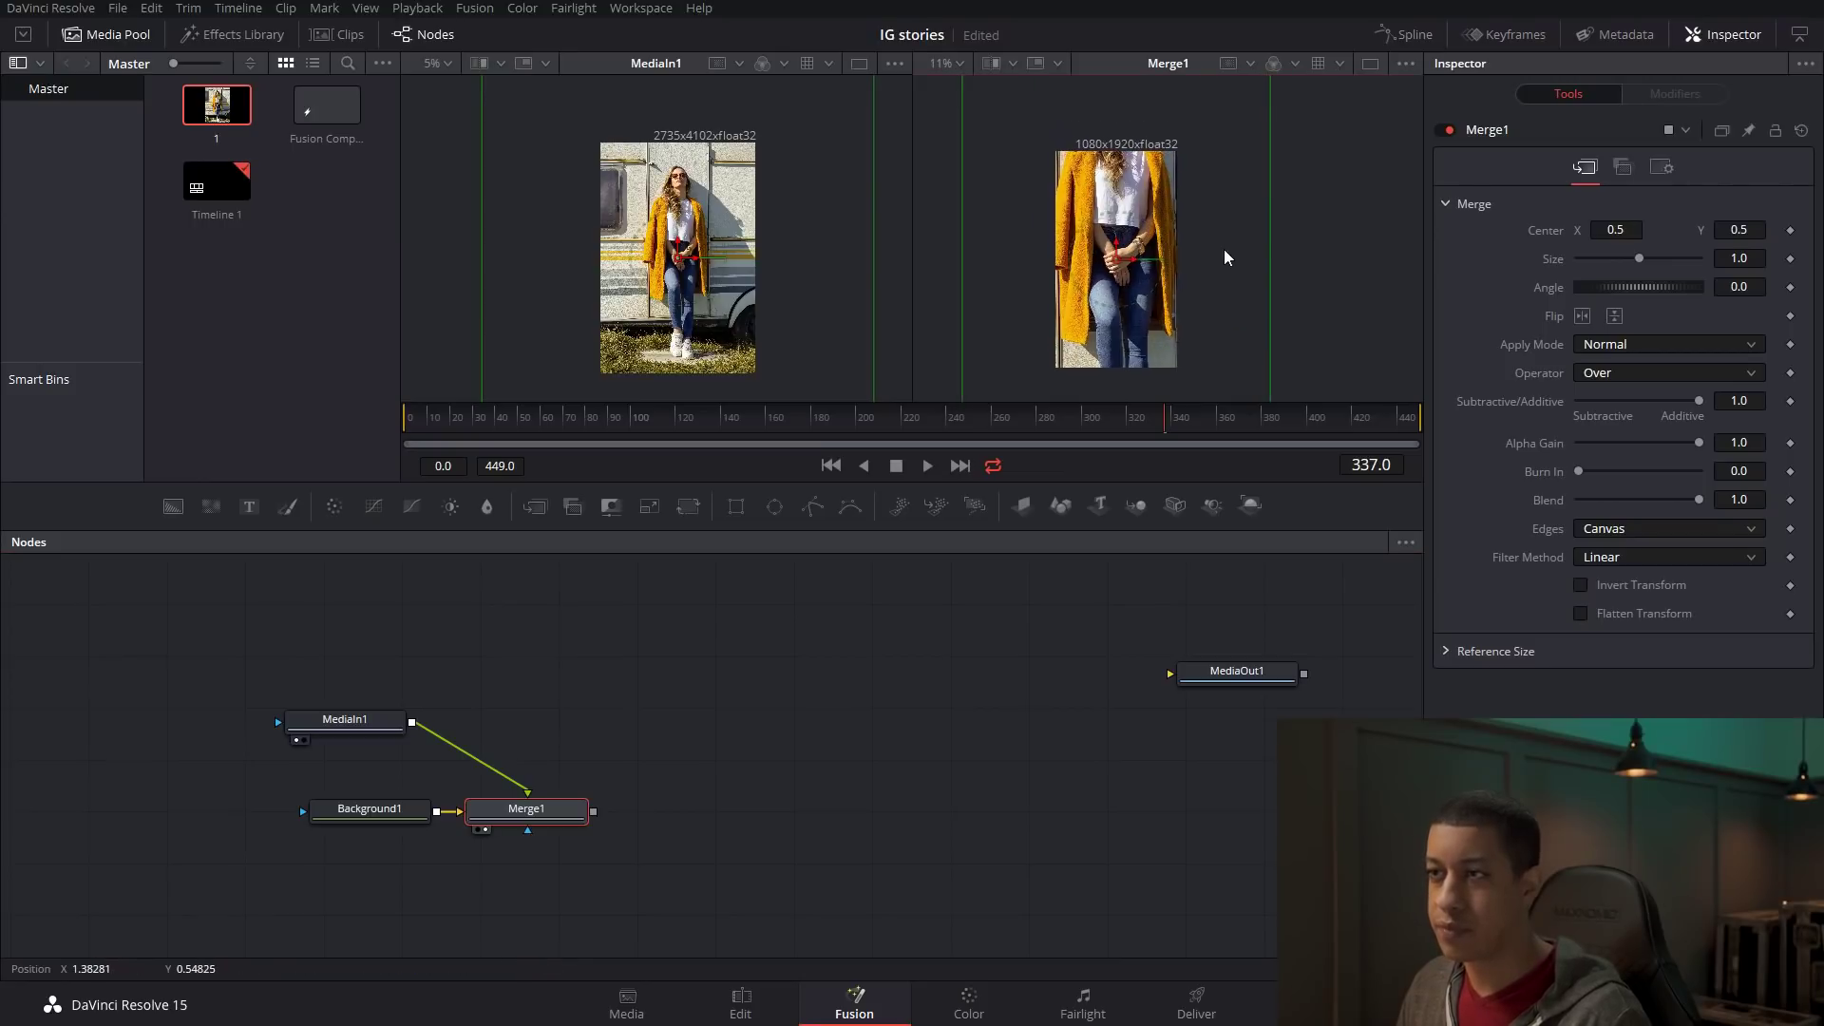
left_click_drag(1639, 259, 1609, 263)
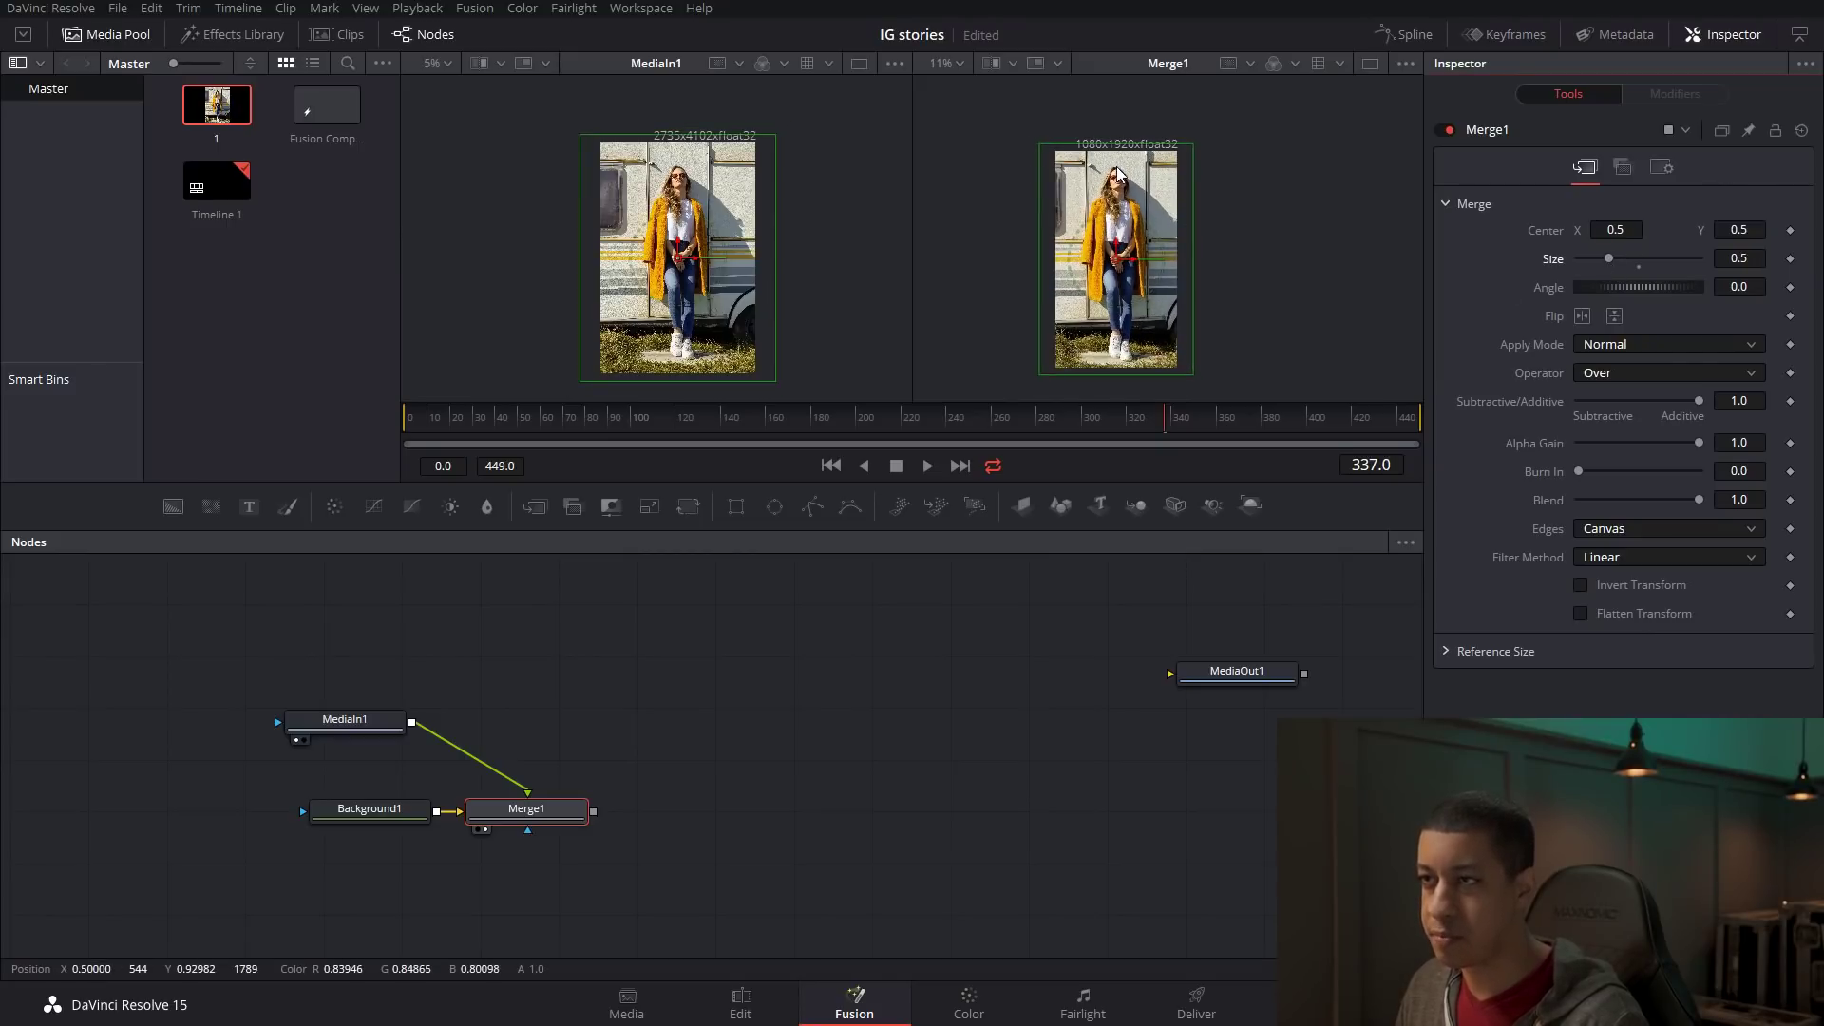
Shift the merged photo up slightly to a Center Y of about 0.518 and move MediaOut1 farther from Merge1.
left_click_drag(1118, 254, 1117, 250)
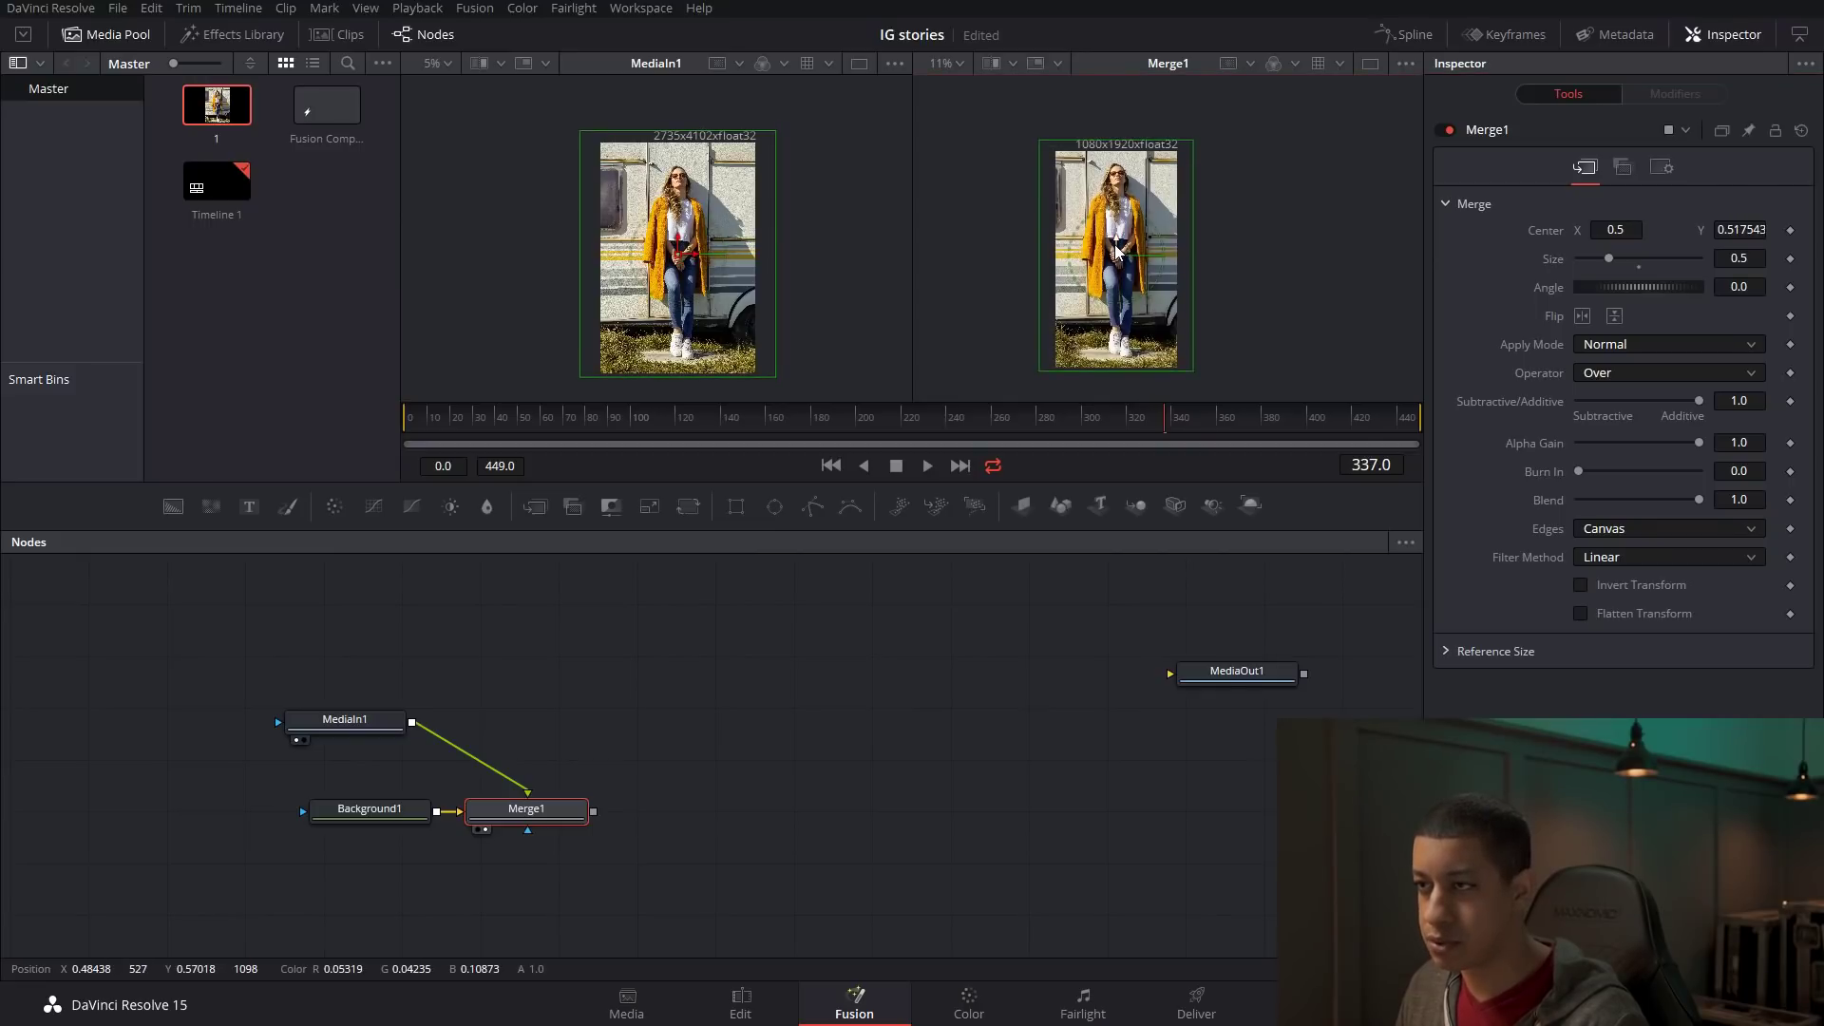
left_click(1071, 774)
scroll(1087, 729, "right", 1)
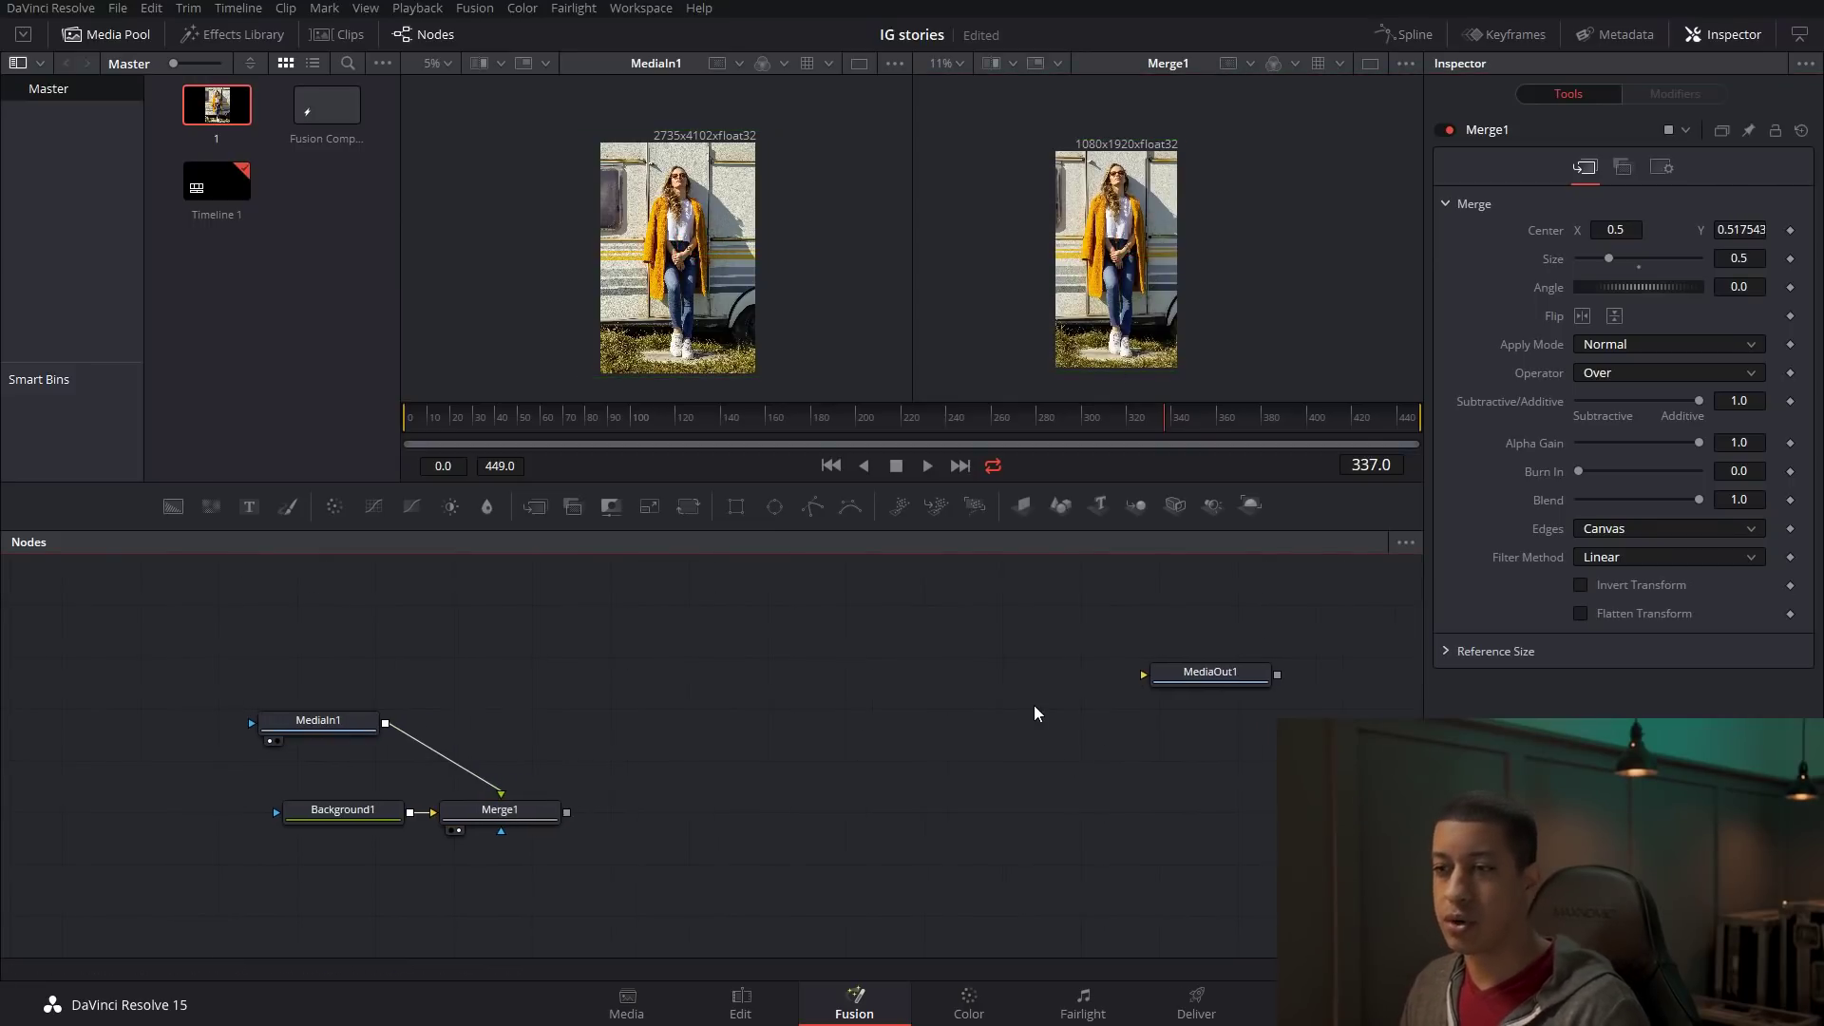
left_click_drag(1202, 683, 1265, 793)
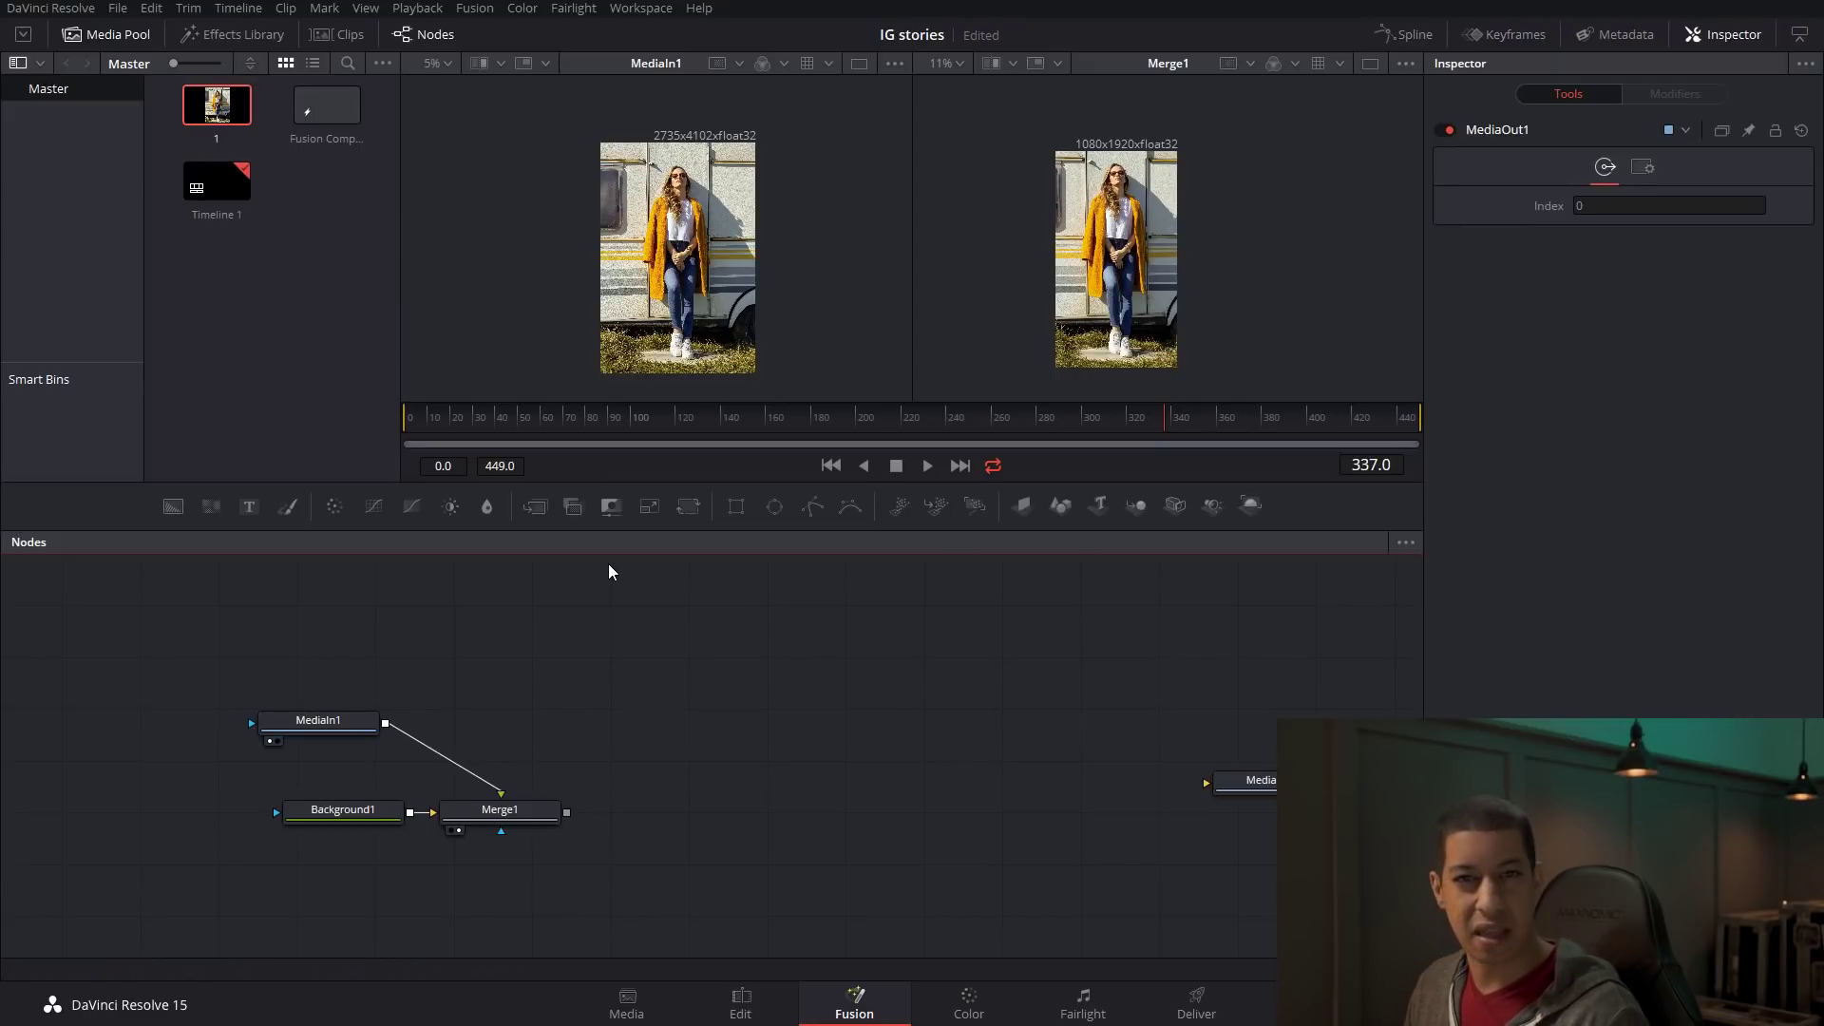
Add a second Background node, line up all nodes to the grid, and align Background1 beneath MediaIn1.
left_click_drag(175, 513, 718, 708)
right_click(904, 713)
mouse_move(1074, 451)
left_click(1228, 474)
right_click(958, 771)
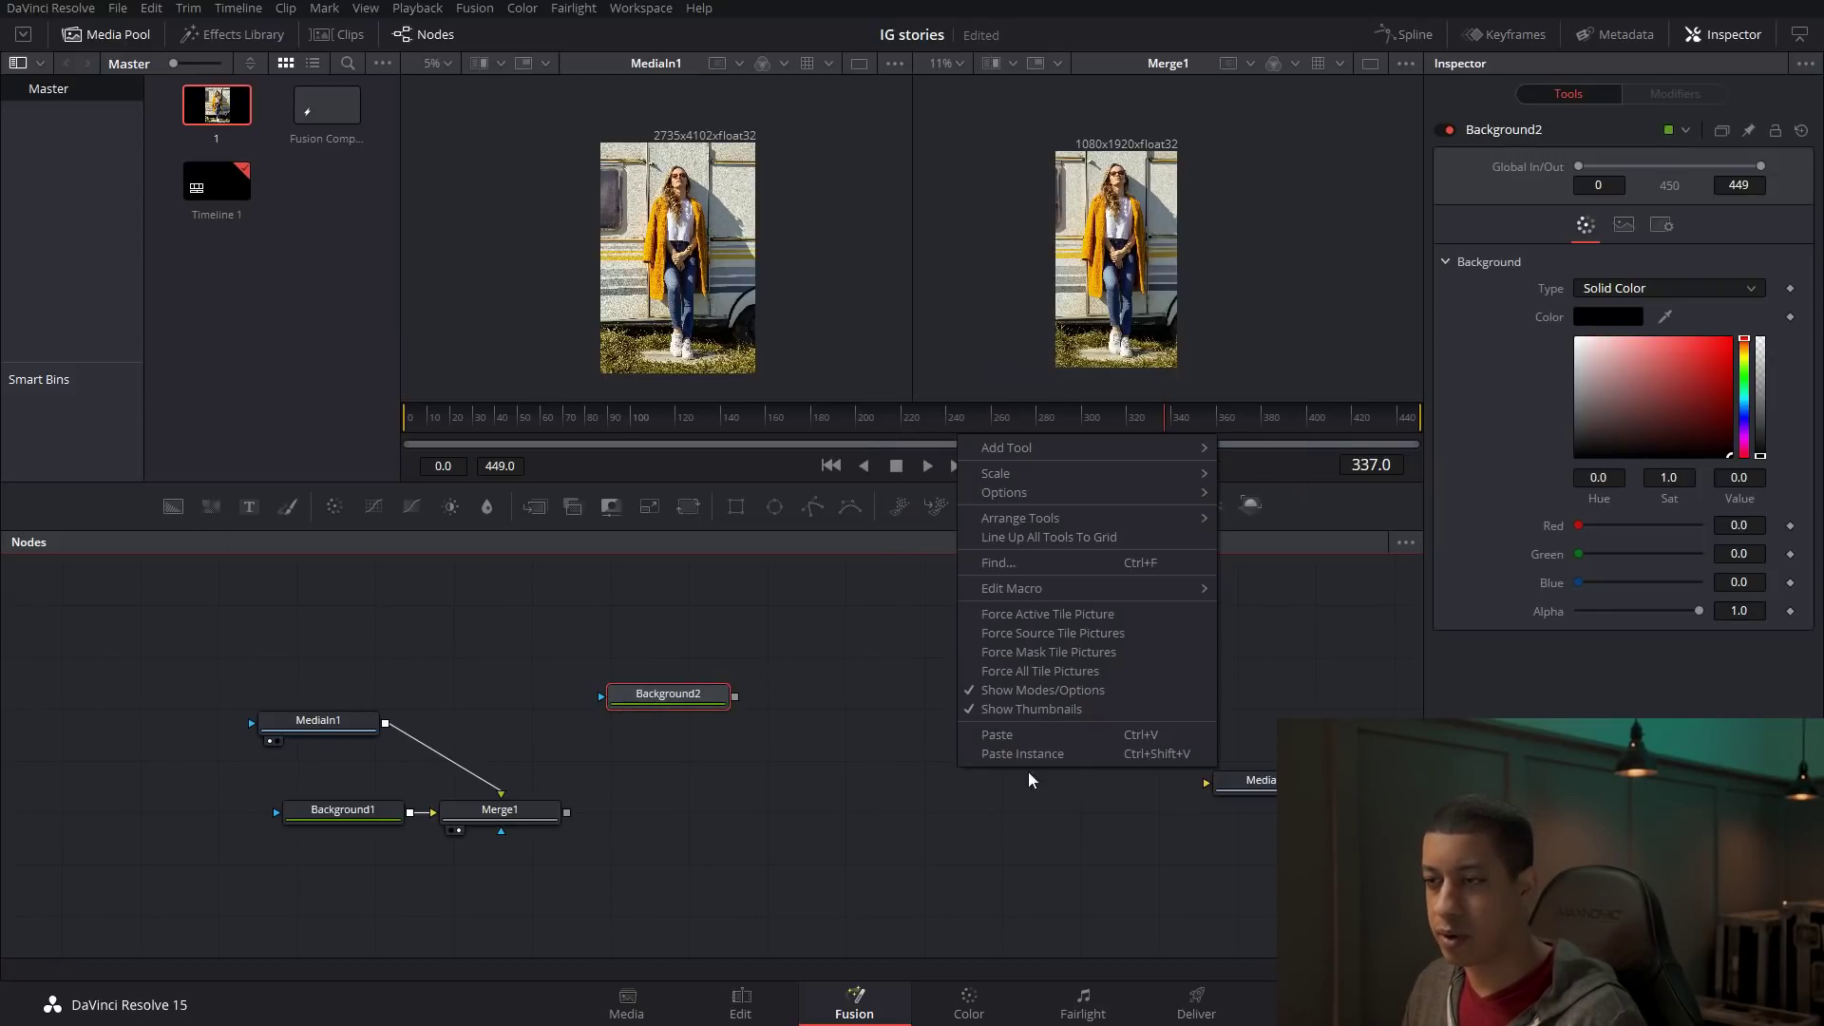
left_click(1086, 538)
left_click_drag(800, 693, 803, 694)
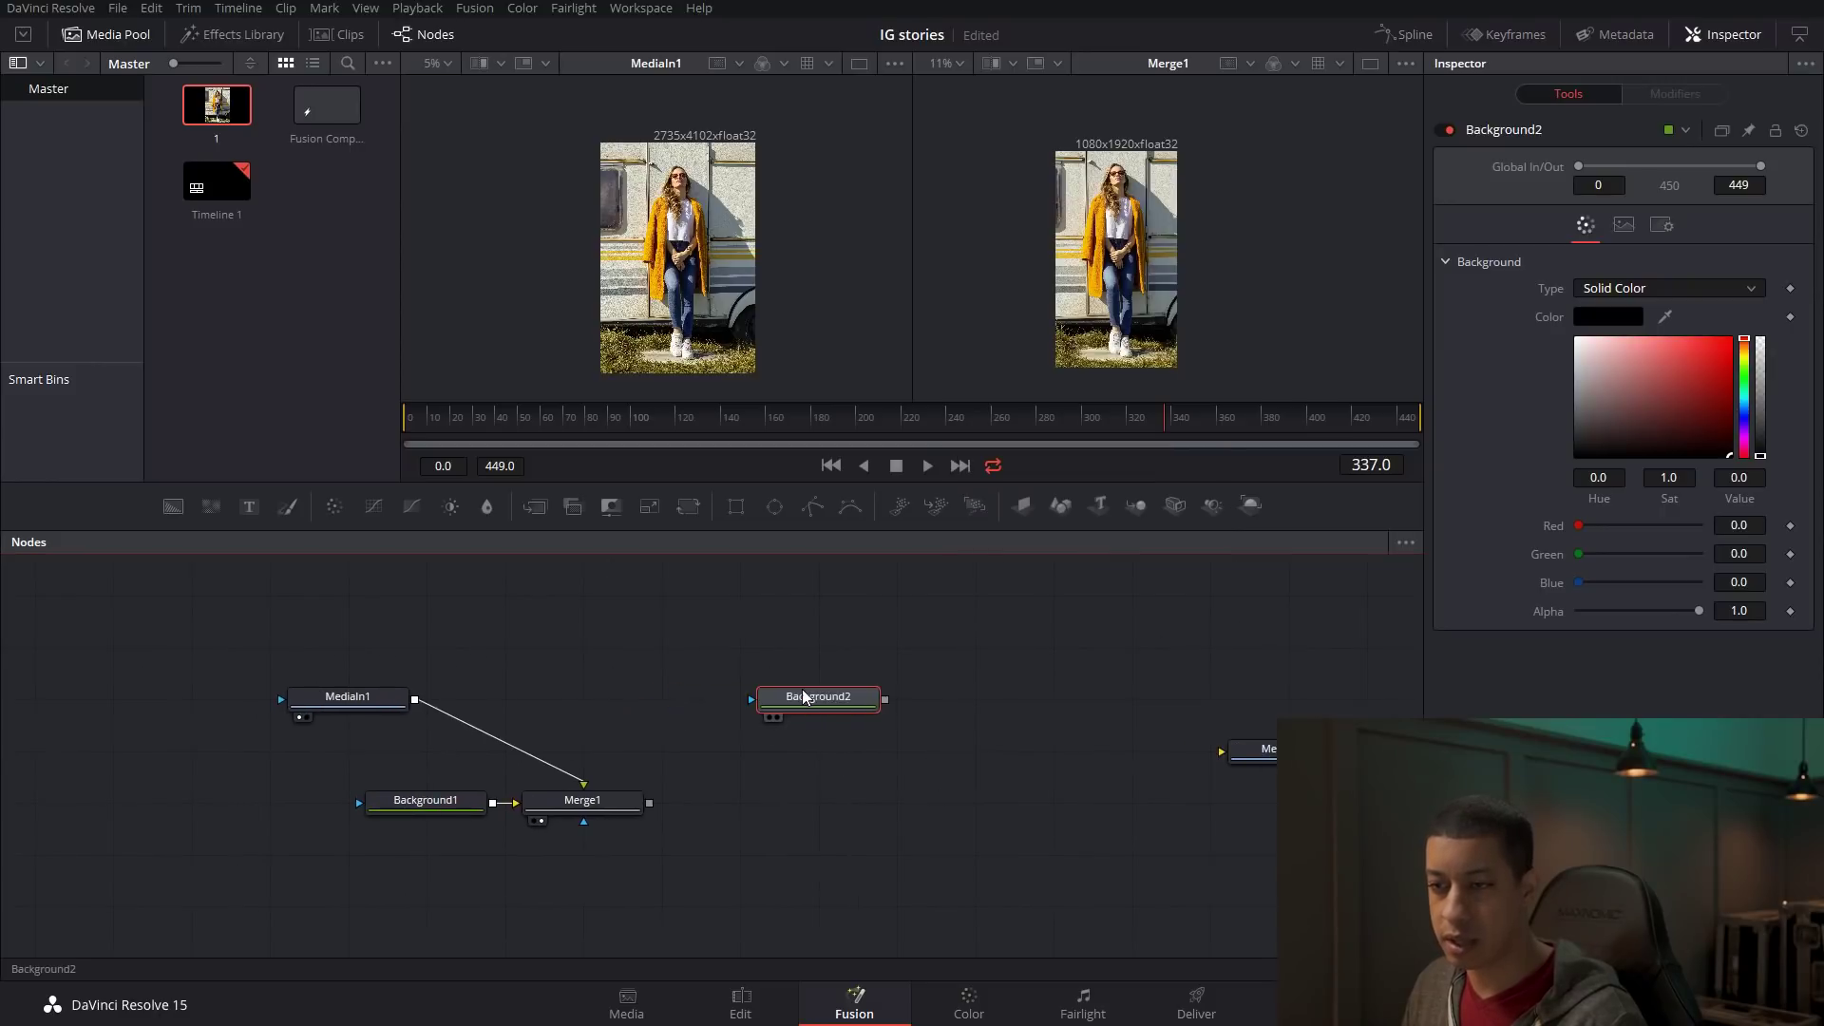
left_click_drag(410, 809, 340, 809)
Set Background2 to solid white, merge it over Merge1, and show the new merge in the second viewer.
left_click_drag(791, 700, 819, 656)
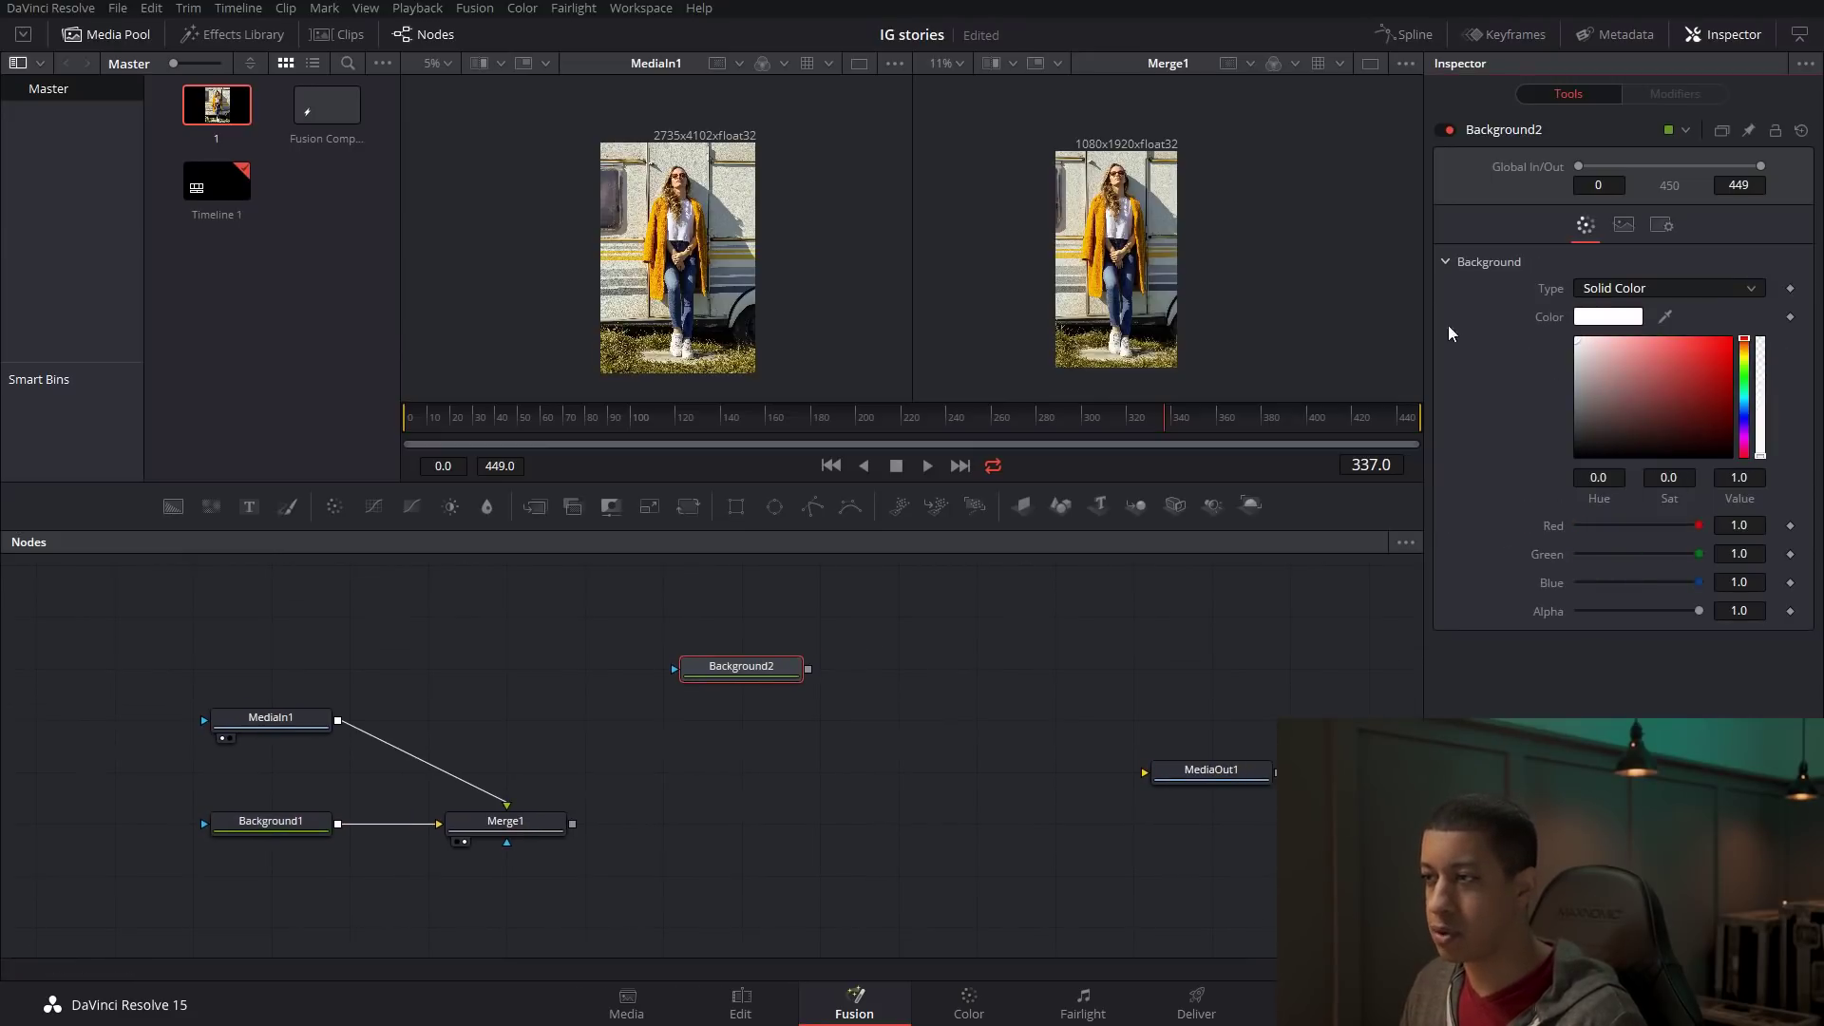
left_click_drag(808, 668, 655, 842)
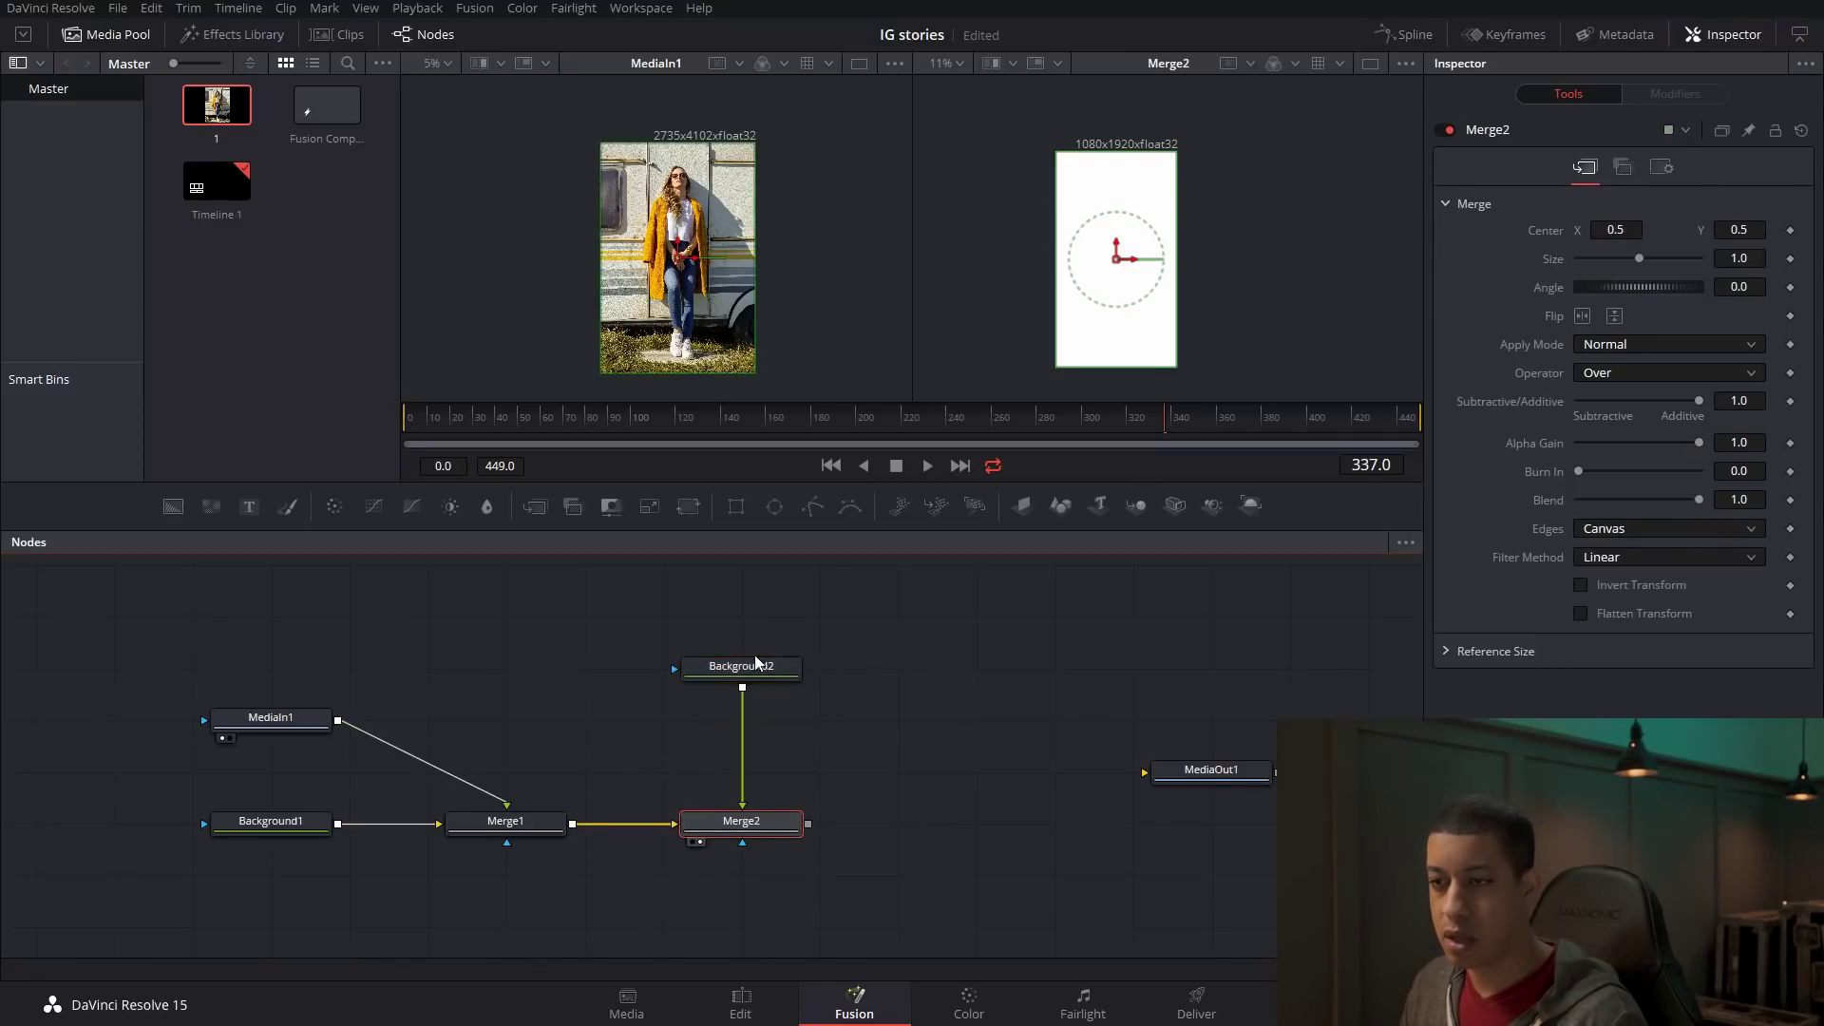
Mask Background2 with a Rectangle node above it and turn off the rectangle's Solid option.
left_click_drag(757, 666, 757, 715)
left_click_drag(736, 504, 758, 719)
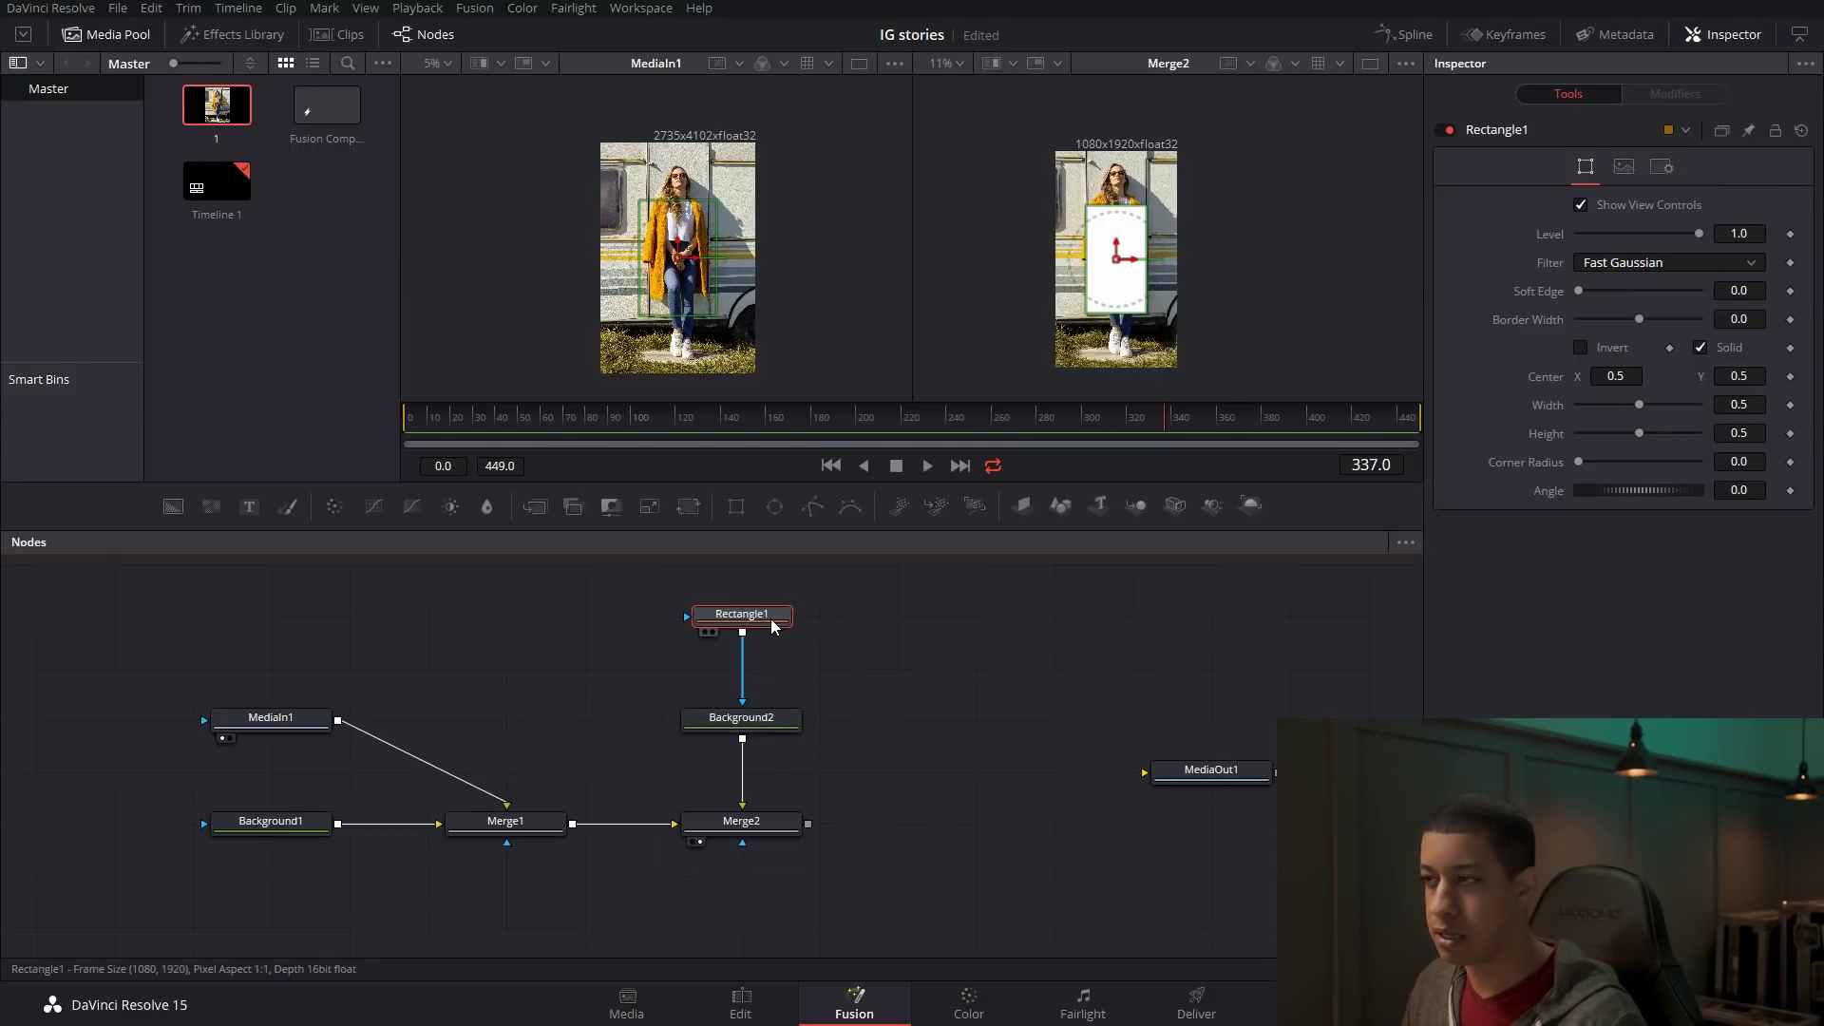
left_click(1700, 349)
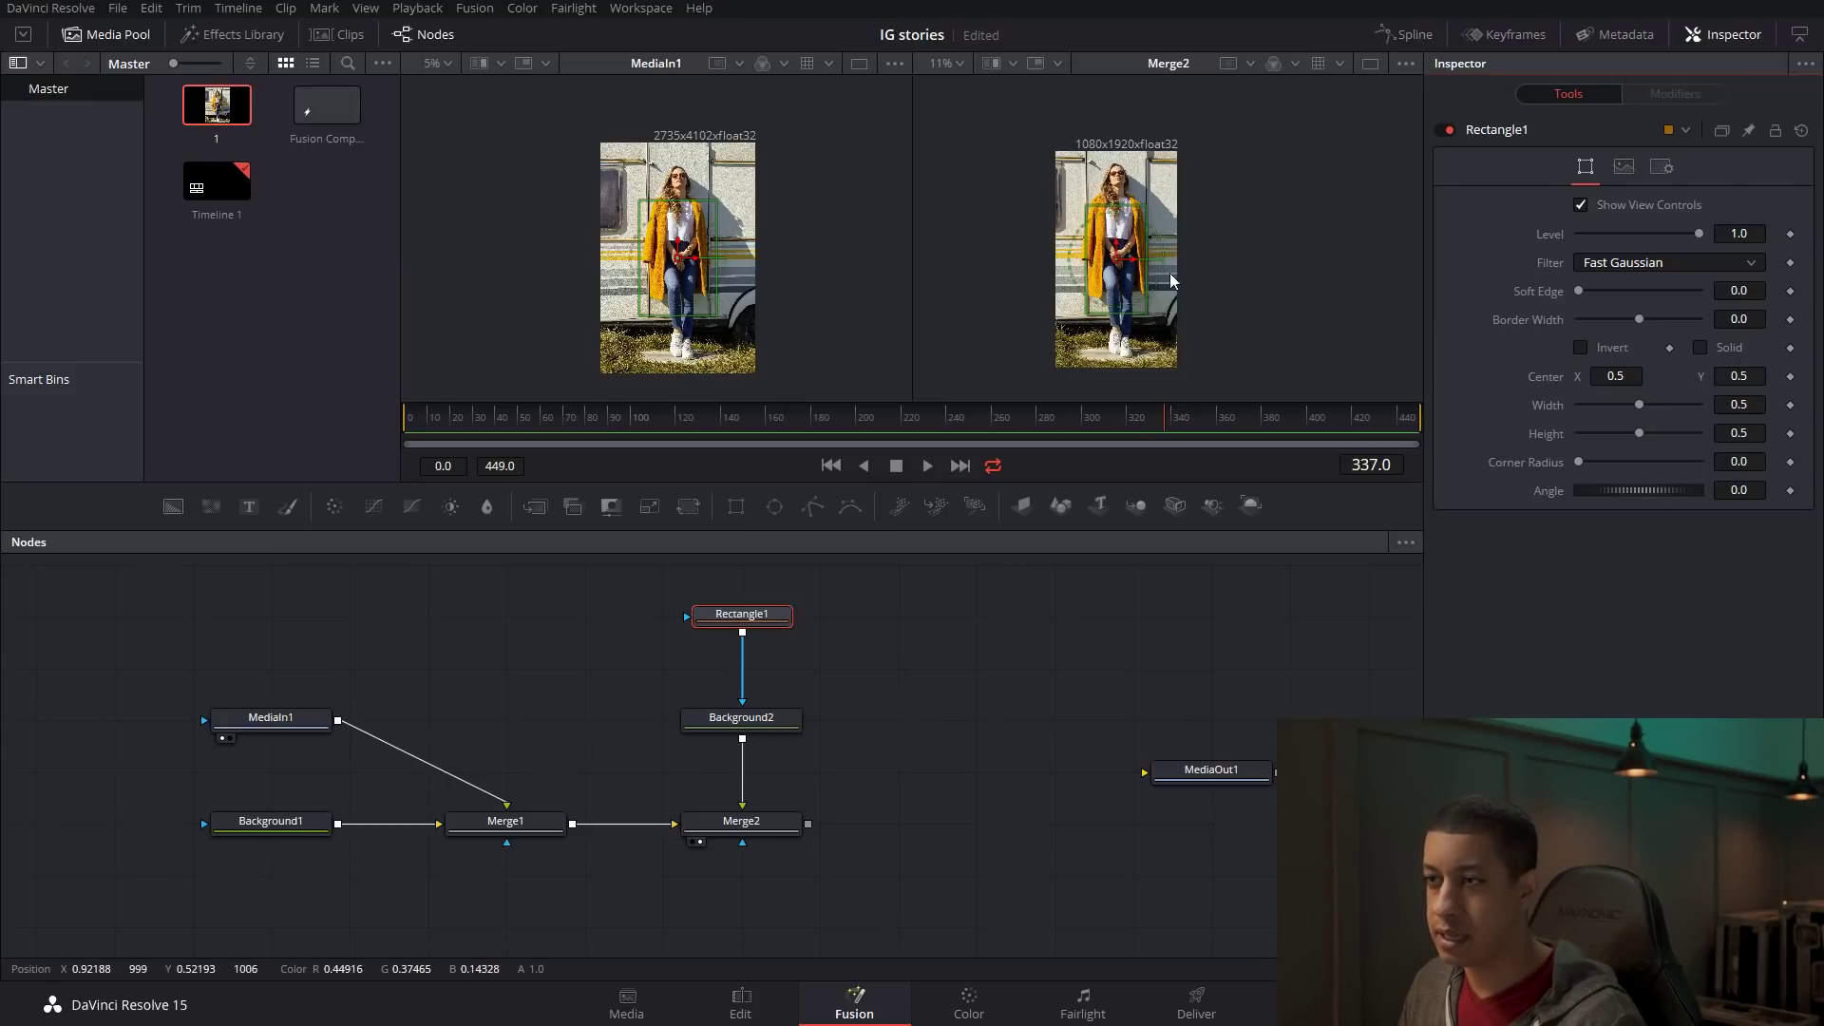
Fit the image in an enlarged second viewer and size Rectangle1 to about 0.90 wide and 0.95 high with a 0.013 border width.
left_click_drag(974, 485, 1036, 650)
left_click(946, 62)
left_click(950, 85)
left_click_drag(1238, 300, 1294, 323)
left_click_drag(1205, 446, 1207, 570)
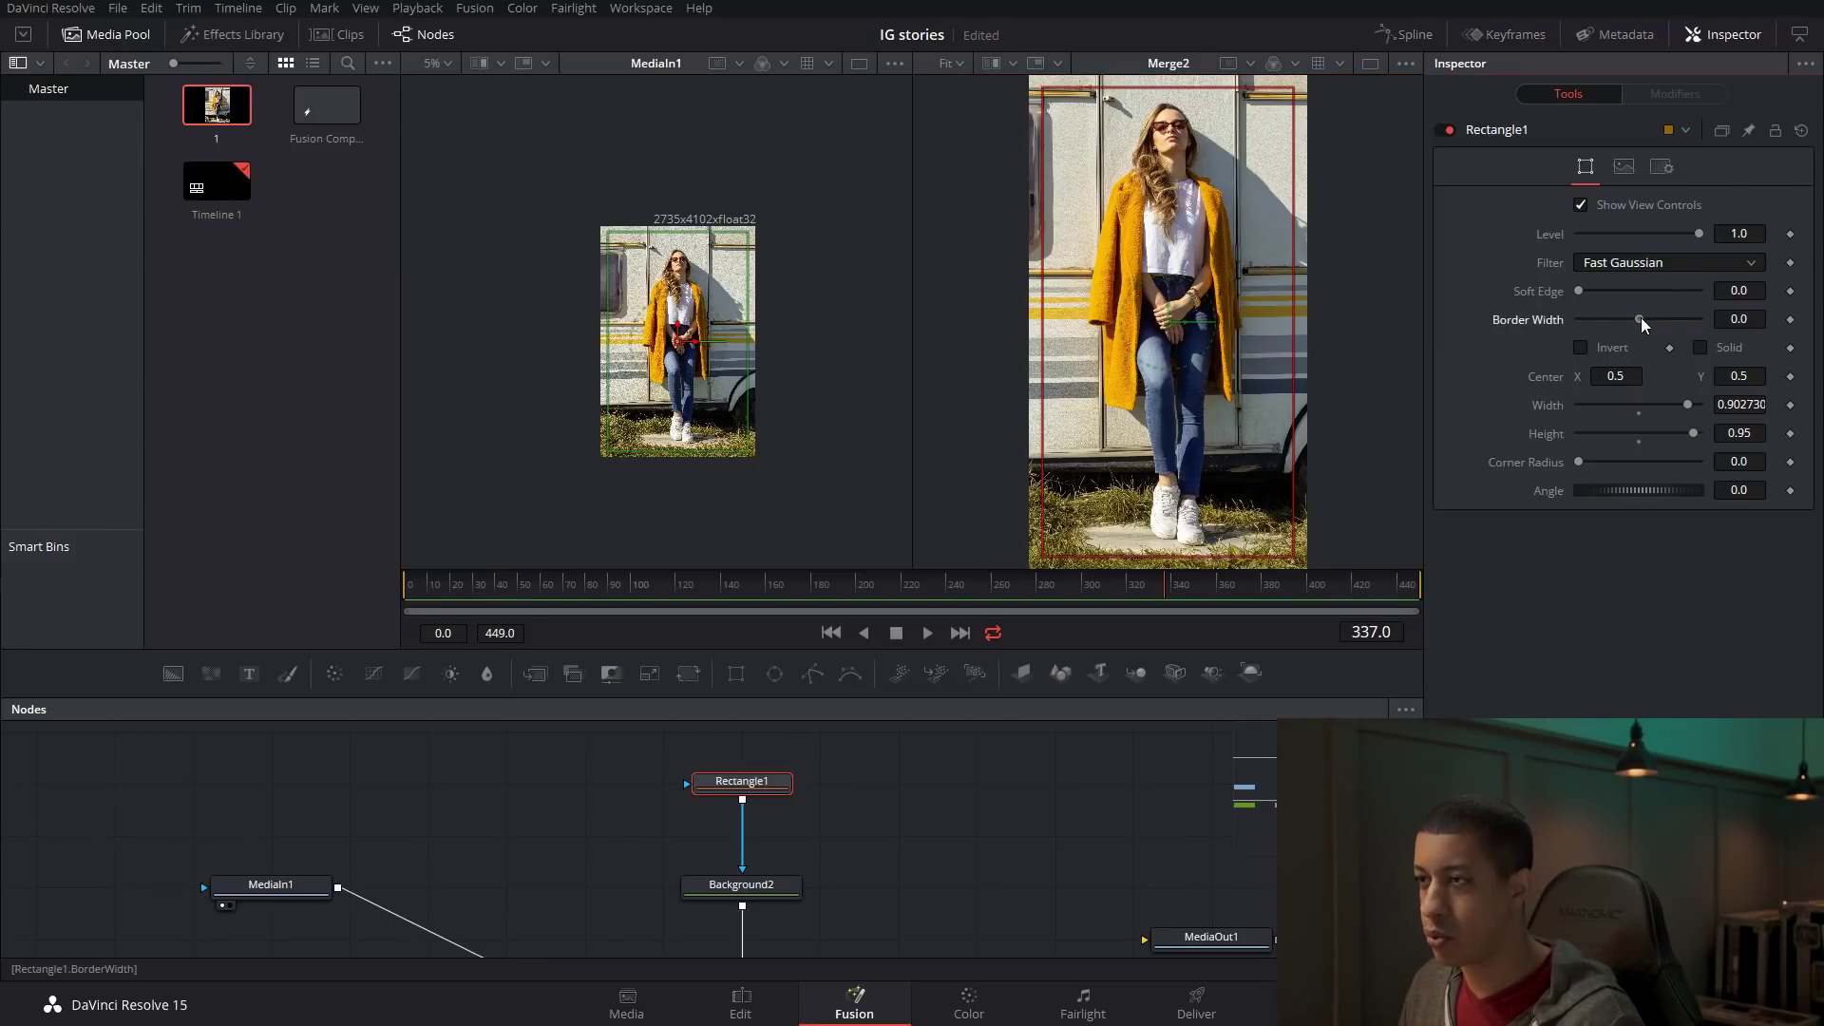
left_click_drag(1643, 321, 1649, 320)
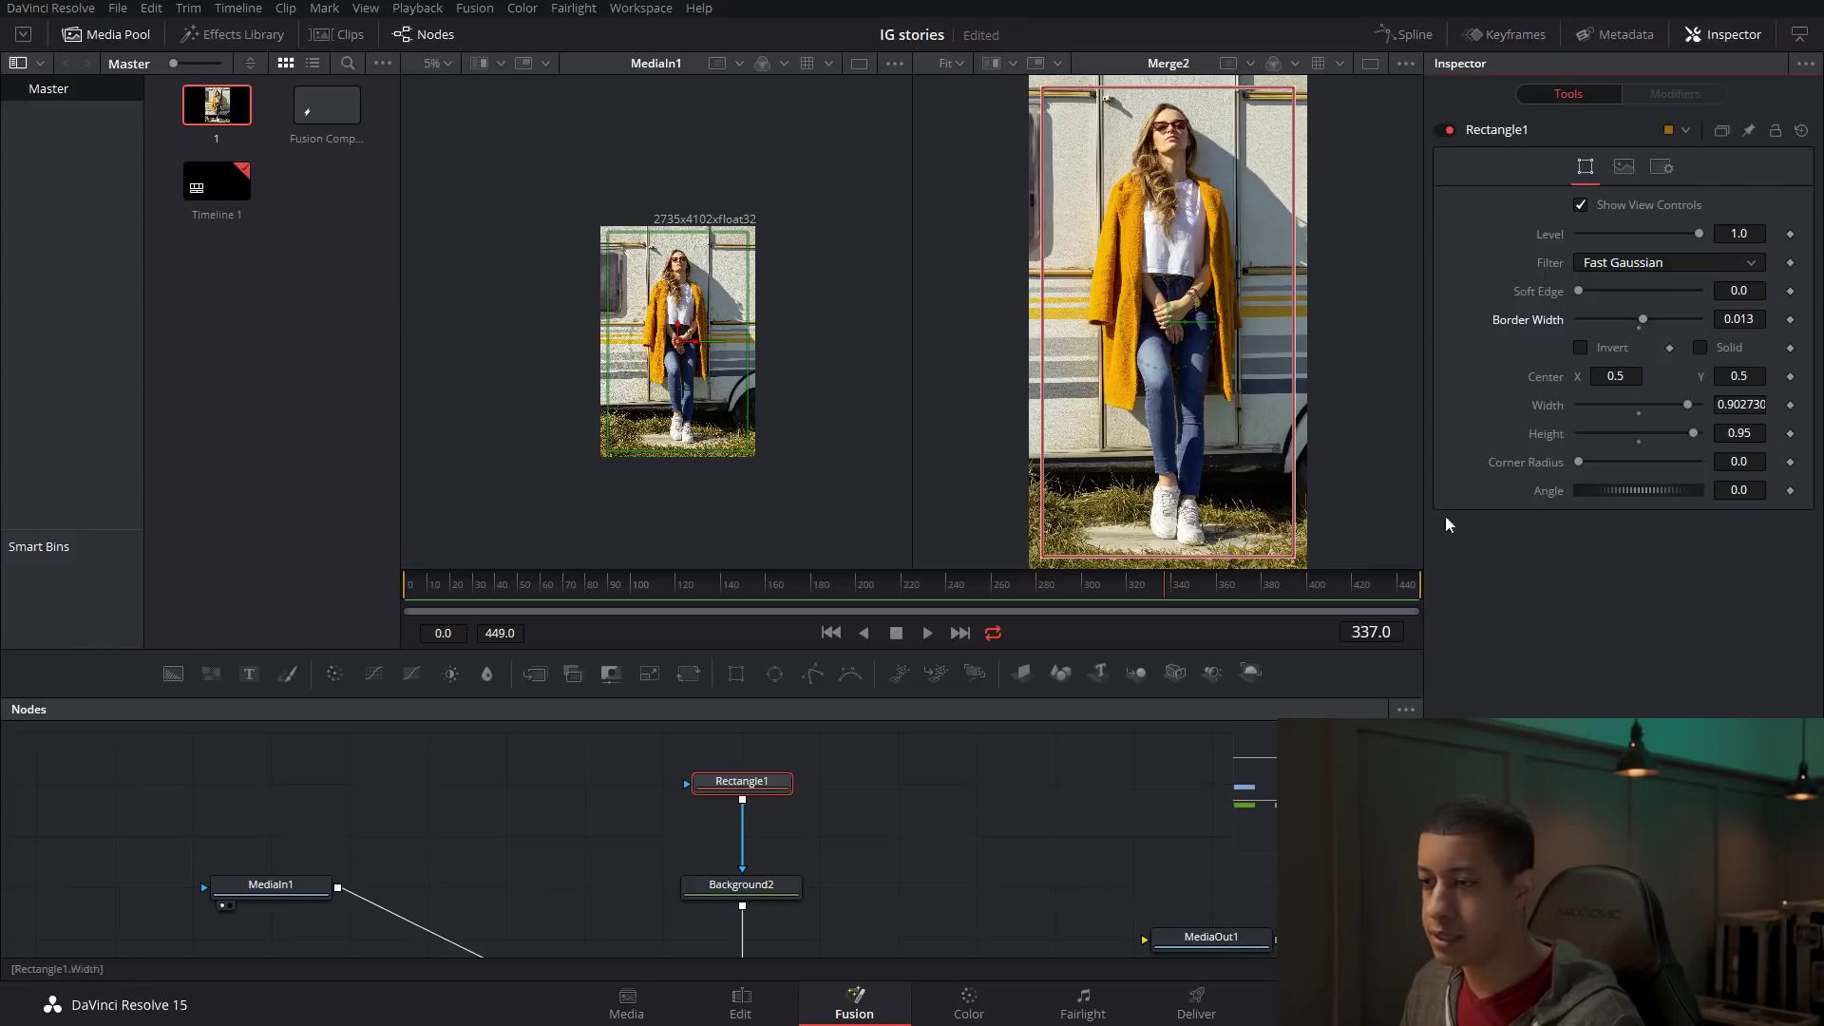
Move MediaOut1 onto the merge row, well clear of Merge2, to leave room for more nodes.
left_click(1145, 768)
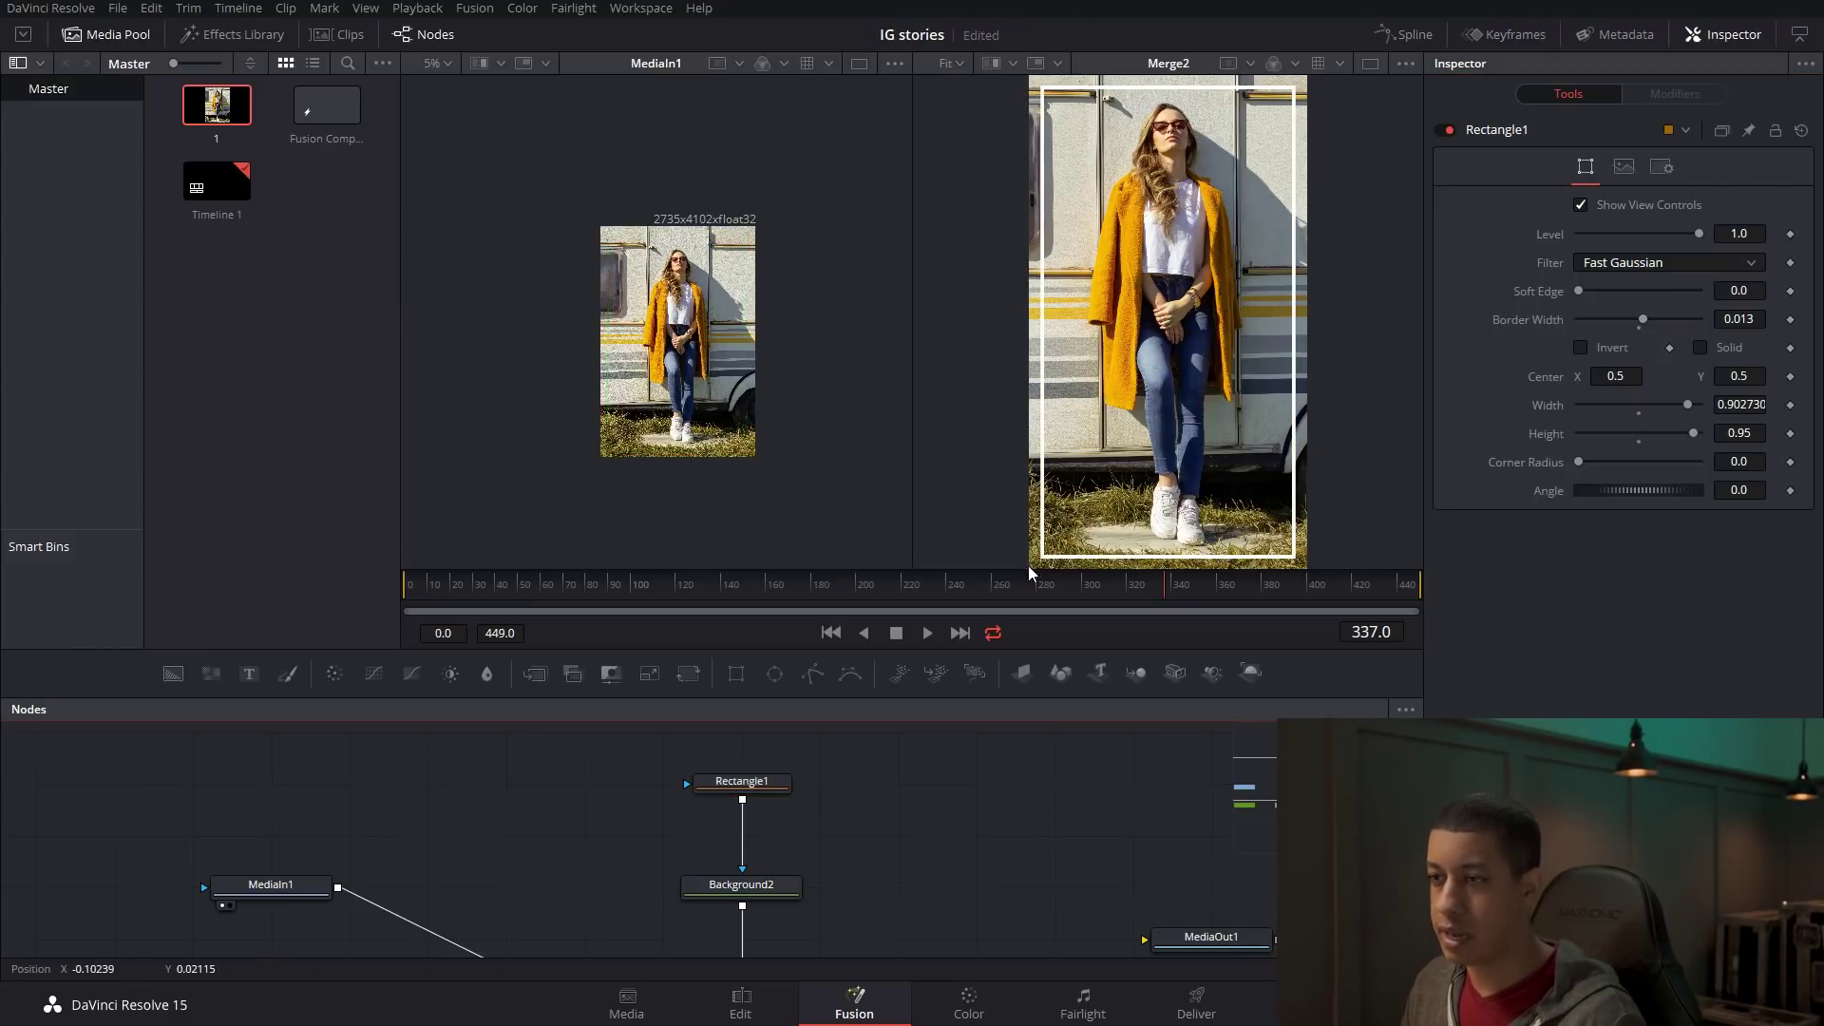
left_click_drag(905, 857, 762, 770)
left_click_drag(1074, 841, 1263, 898)
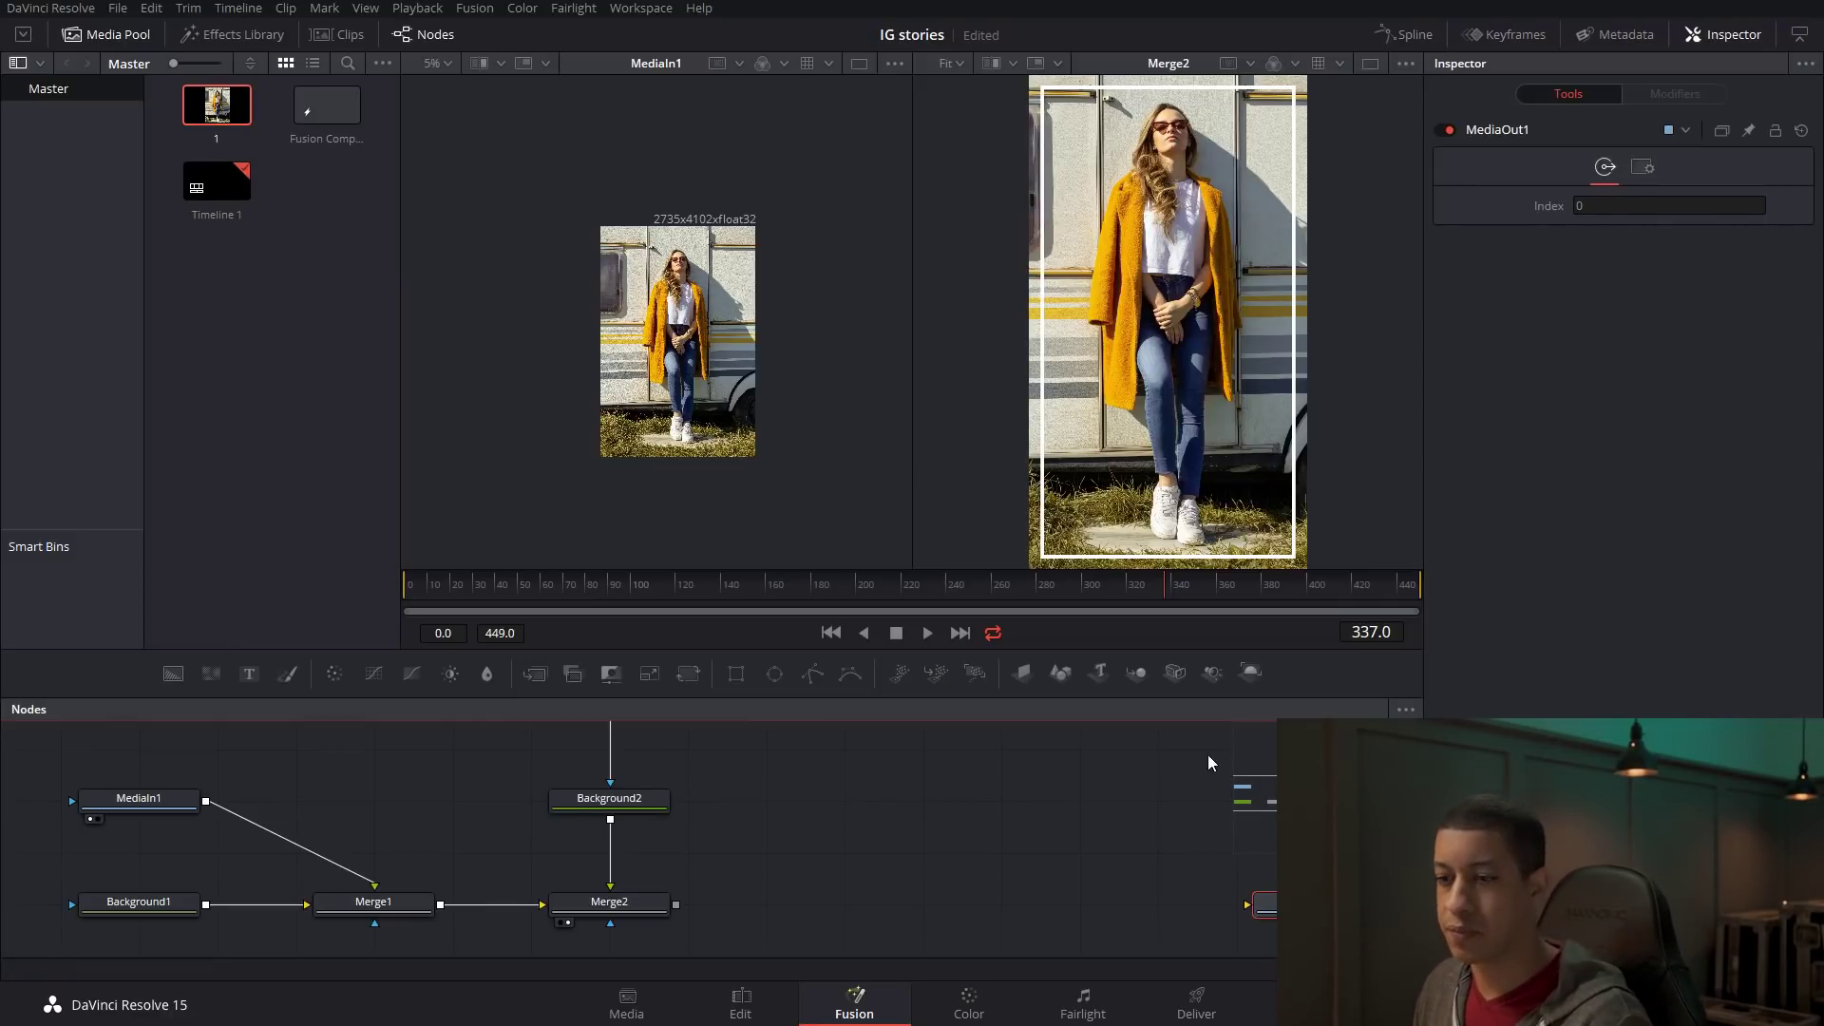
scroll(1209, 760, "right", 2)
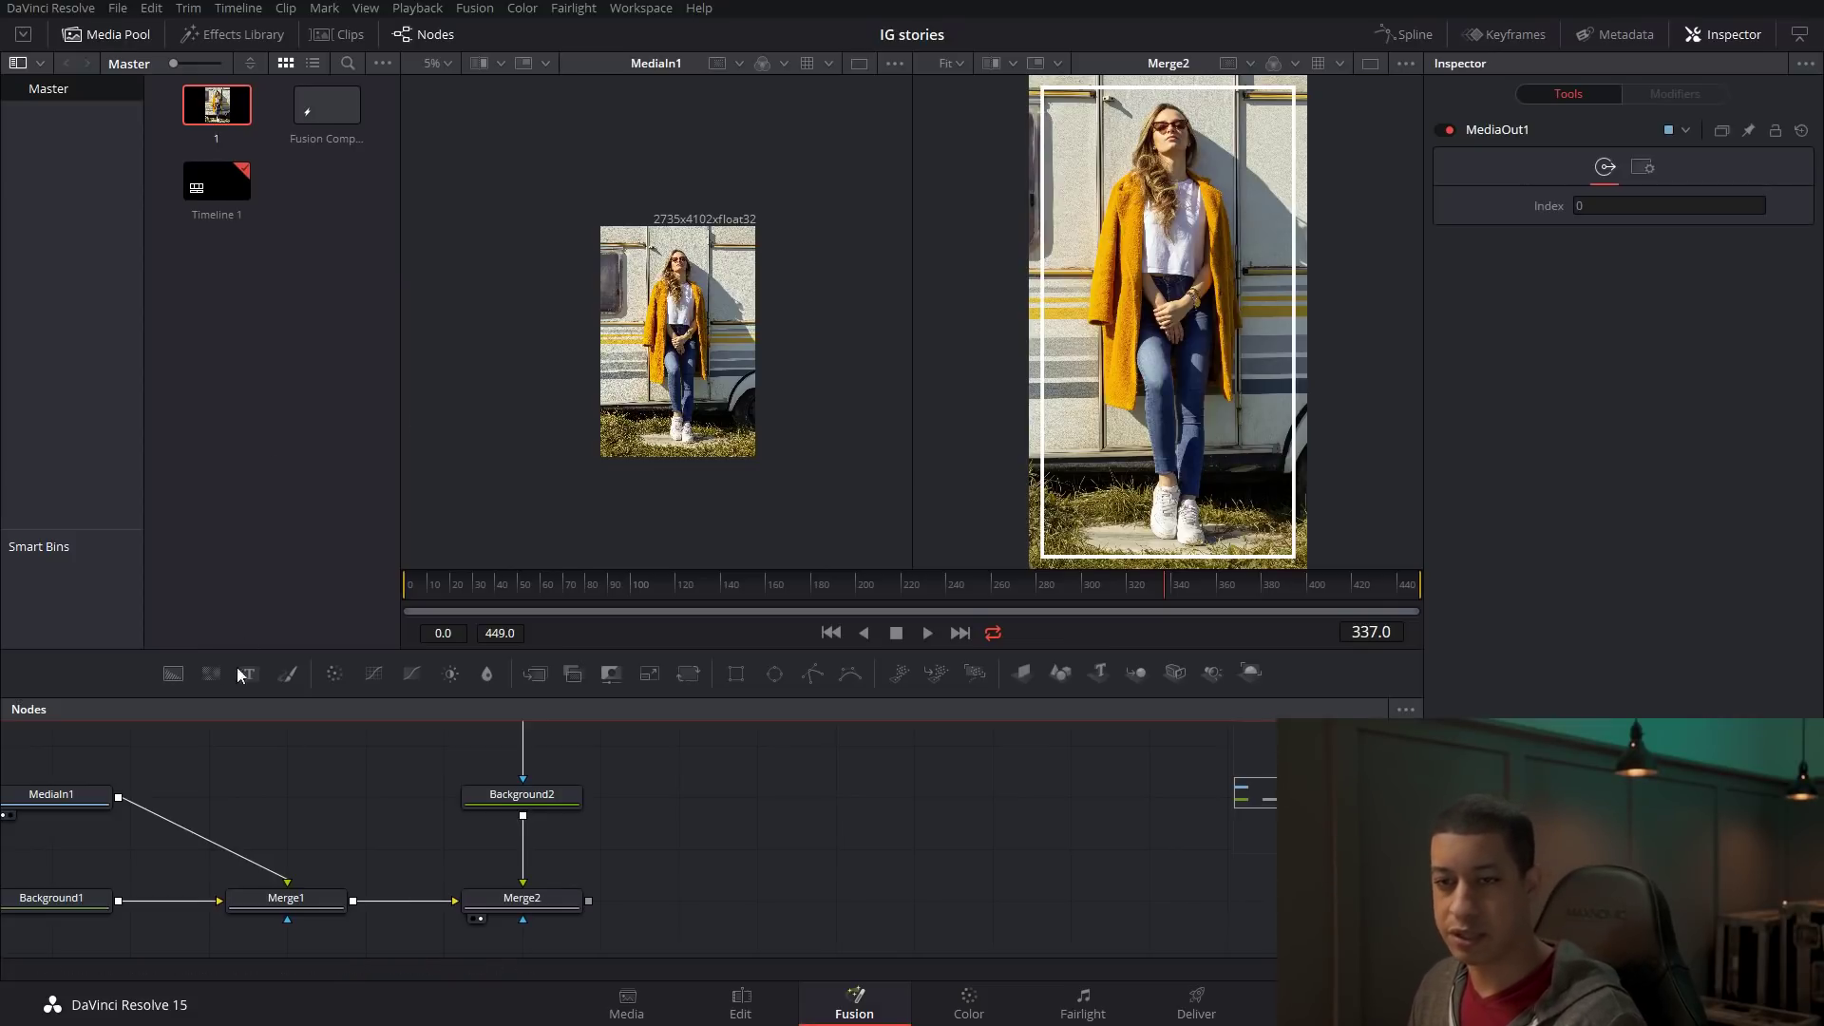
Add a white Background node, merge it over Merge2, and show Merge3 in the second viewer.
left_click_drag(172, 673, 742, 796)
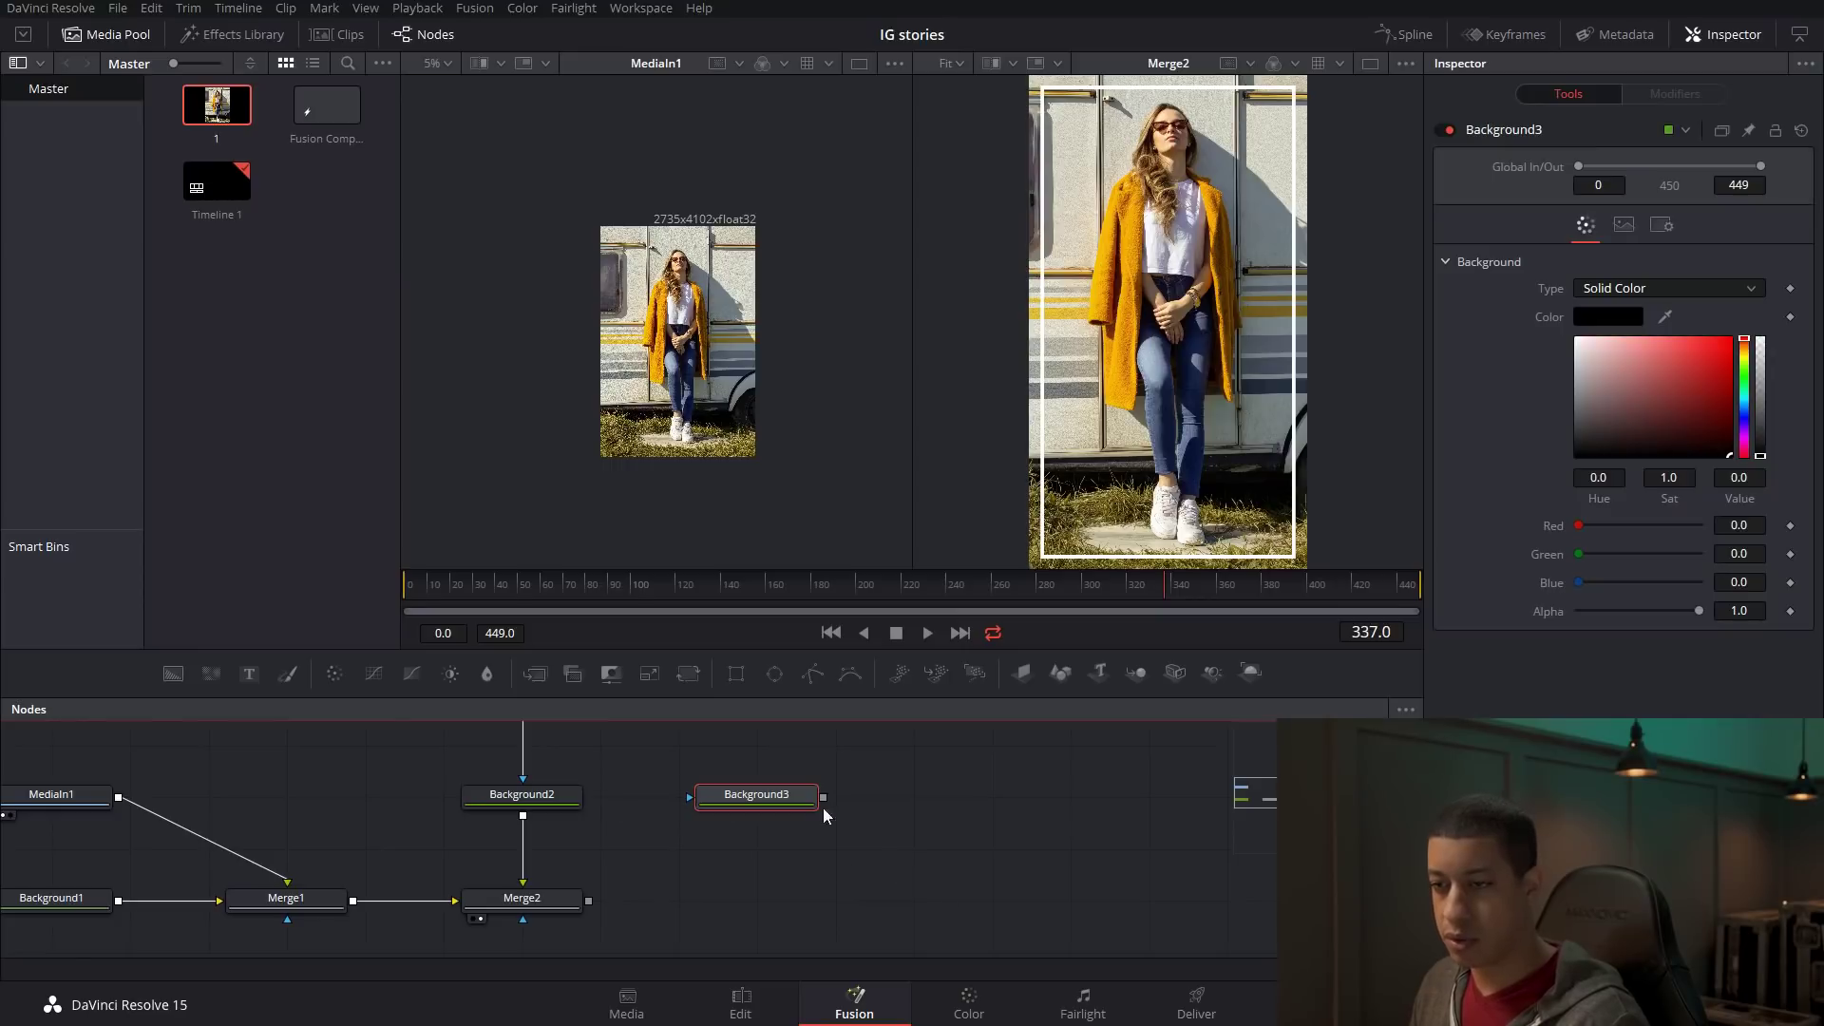
left_click_drag(1758, 366, 1760, 339)
left_click_drag(824, 798, 591, 901)
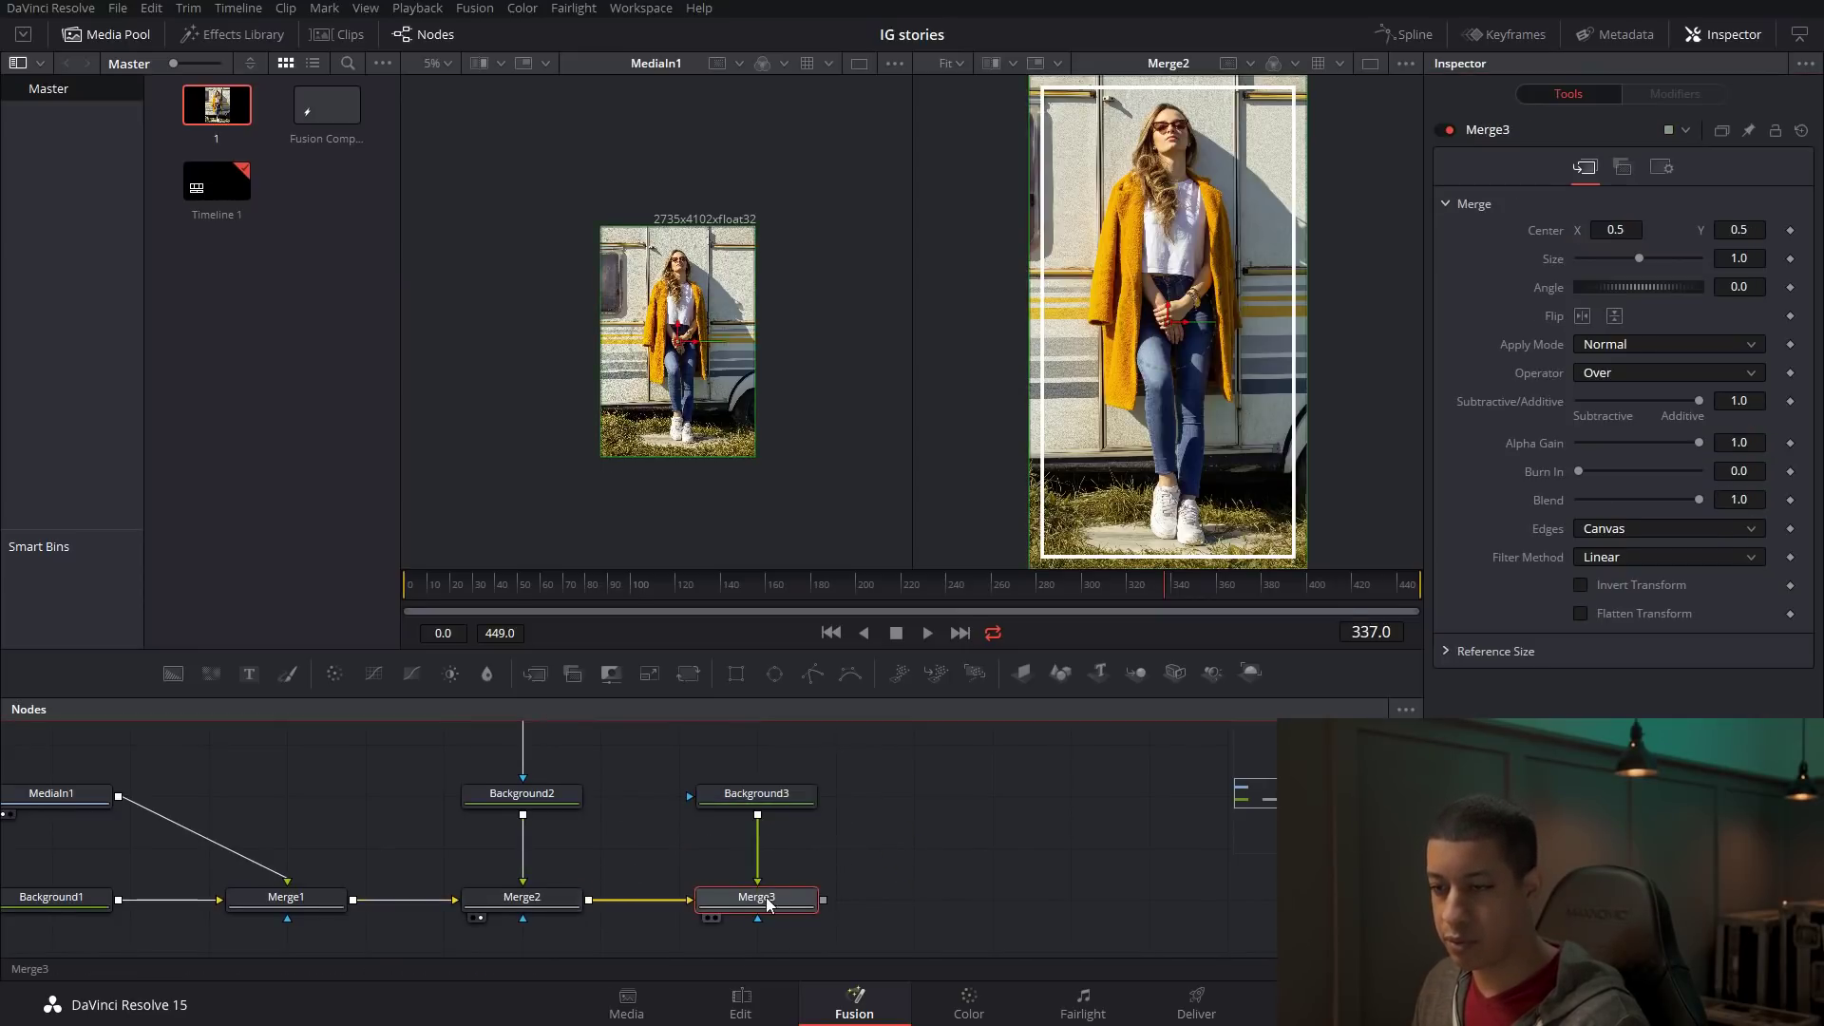
left_click_drag(756, 897, 1308, 337)
Add a Rectangle node as a solid mask on Background3.
left_click_drag(959, 799, 916, 814)
left_click(736, 677)
left_click(699, 901, "ctrl")
left_click_drag(758, 803, 703, 898)
scroll(887, 842, "down", 3)
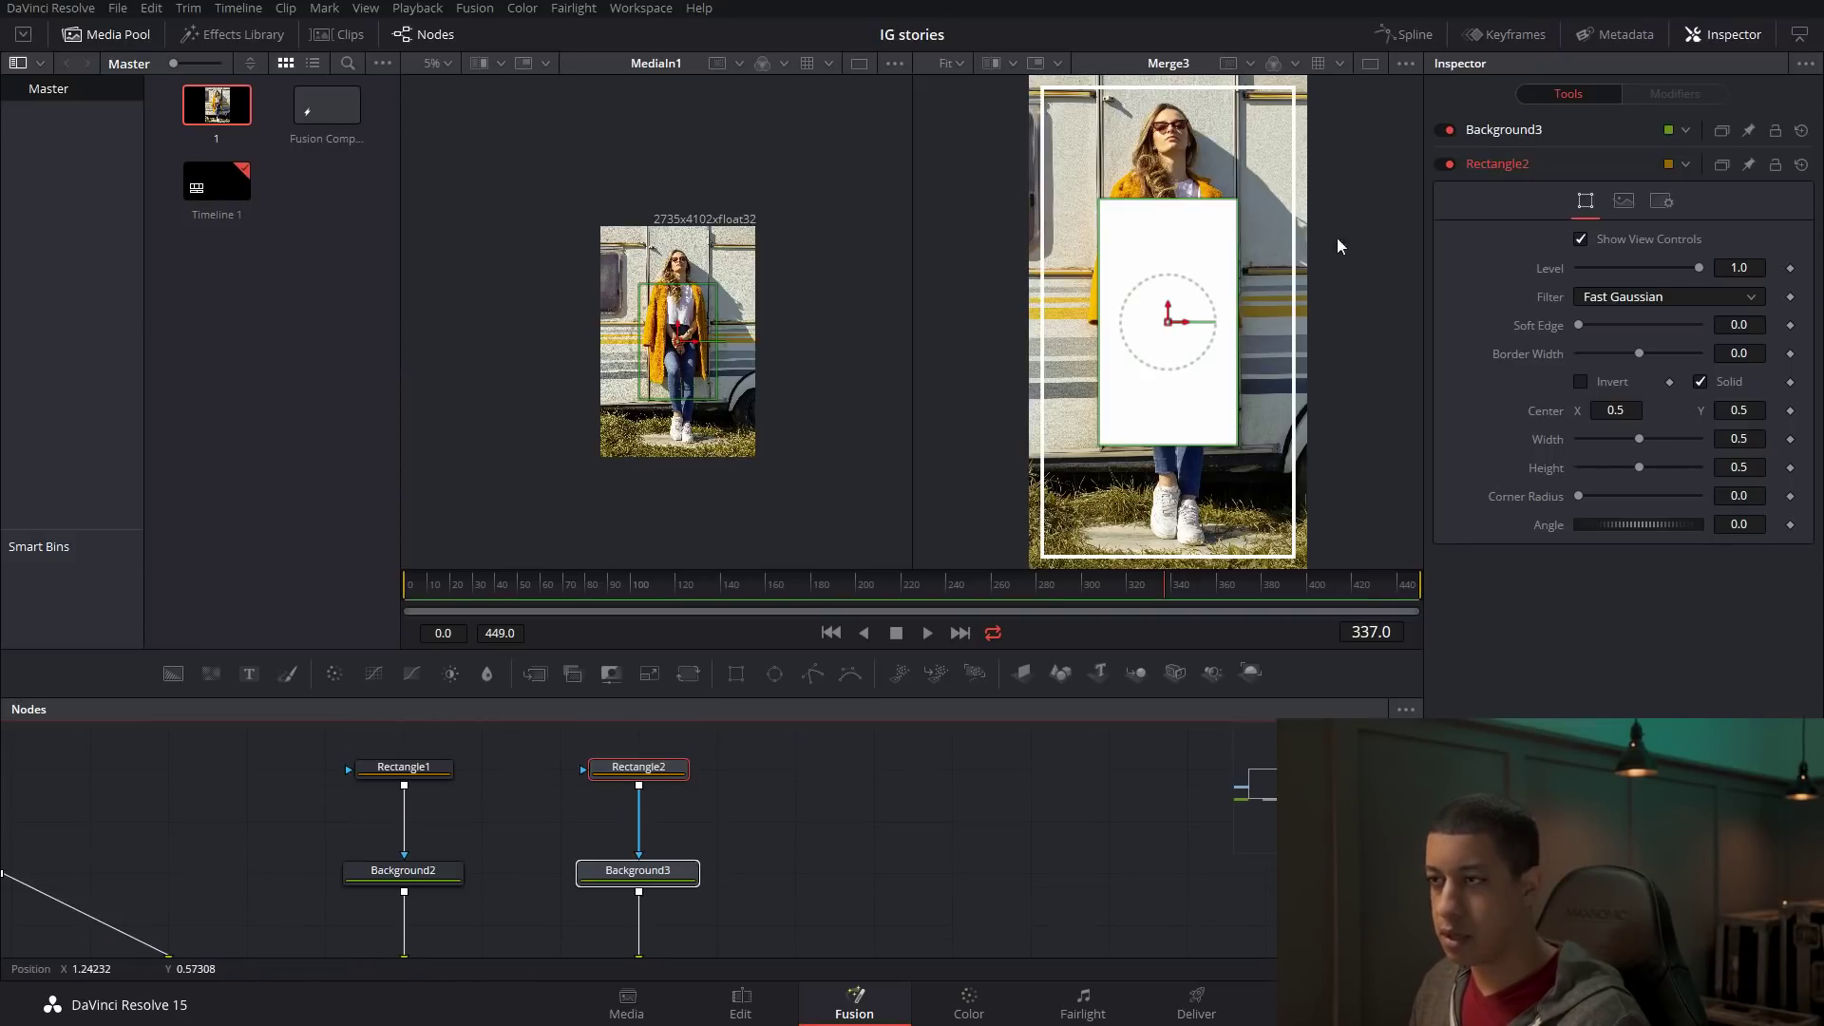
Resize Rectangle2 in the viewer to a width of about 0.73 and a height of about 0.44.
left_click_drag(1237, 344, 1271, 351)
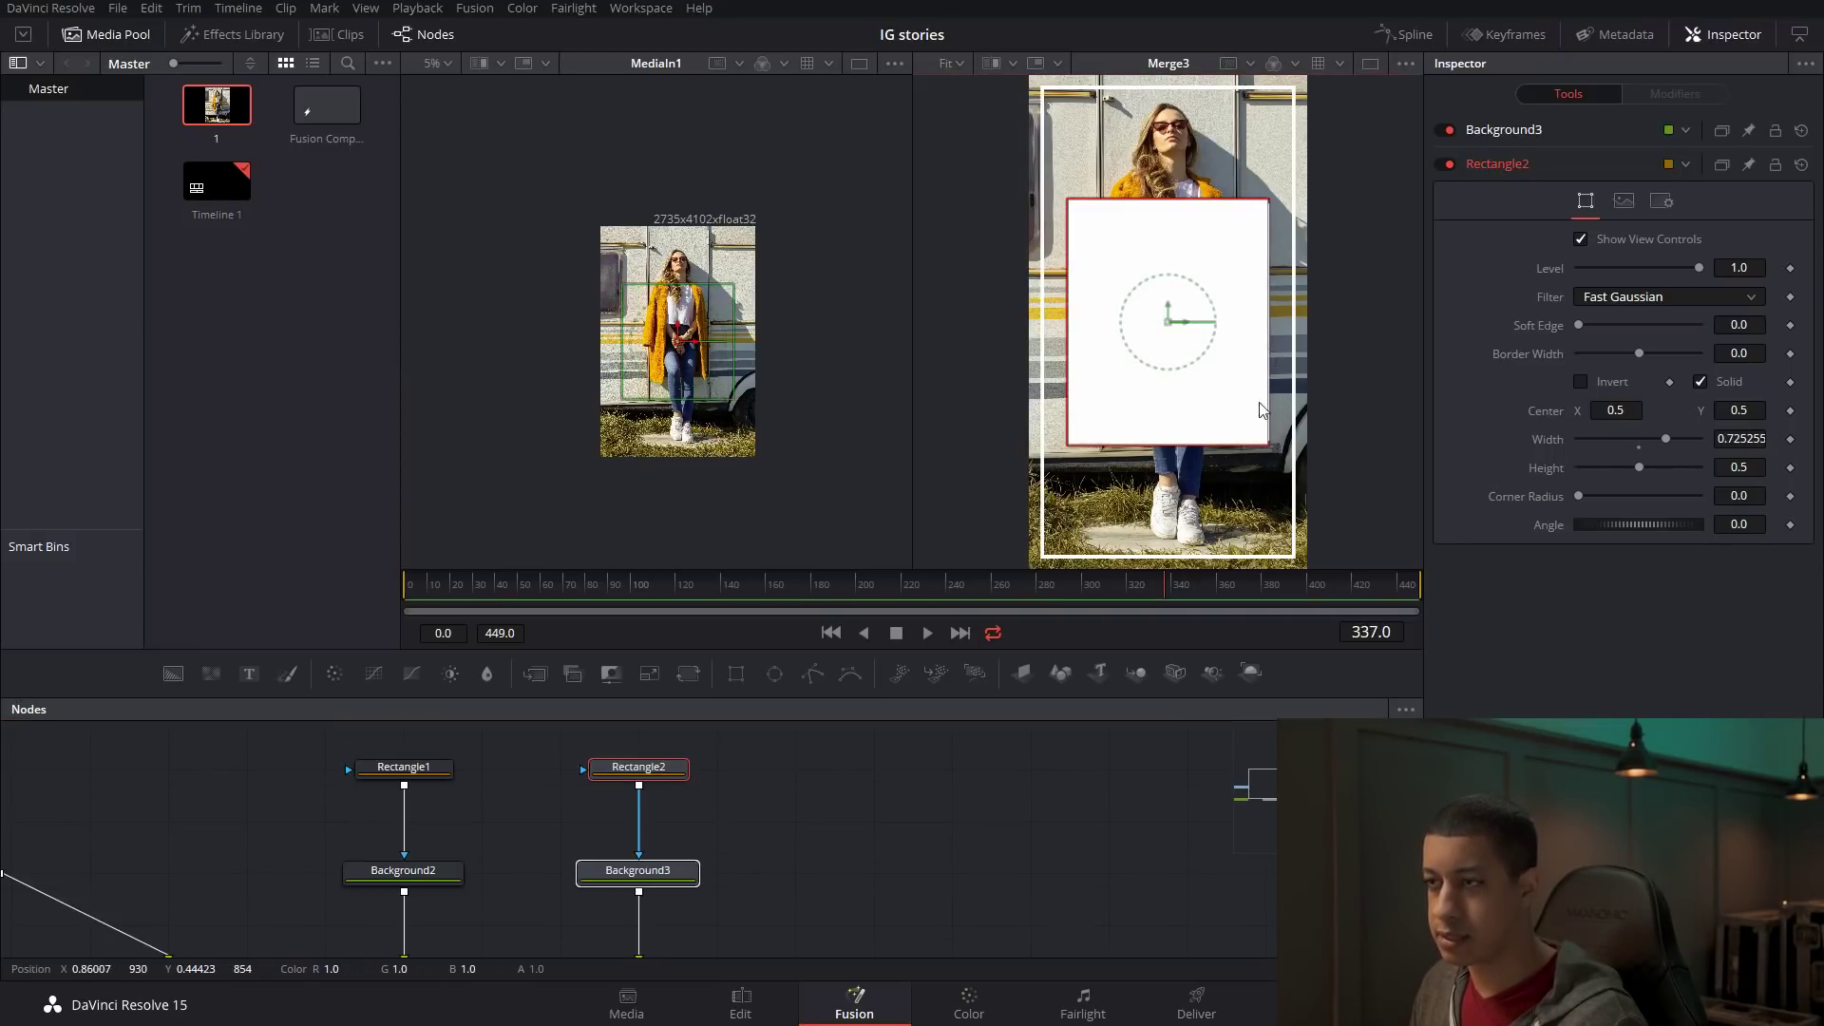
left_click_drag(1228, 449, 1226, 434)
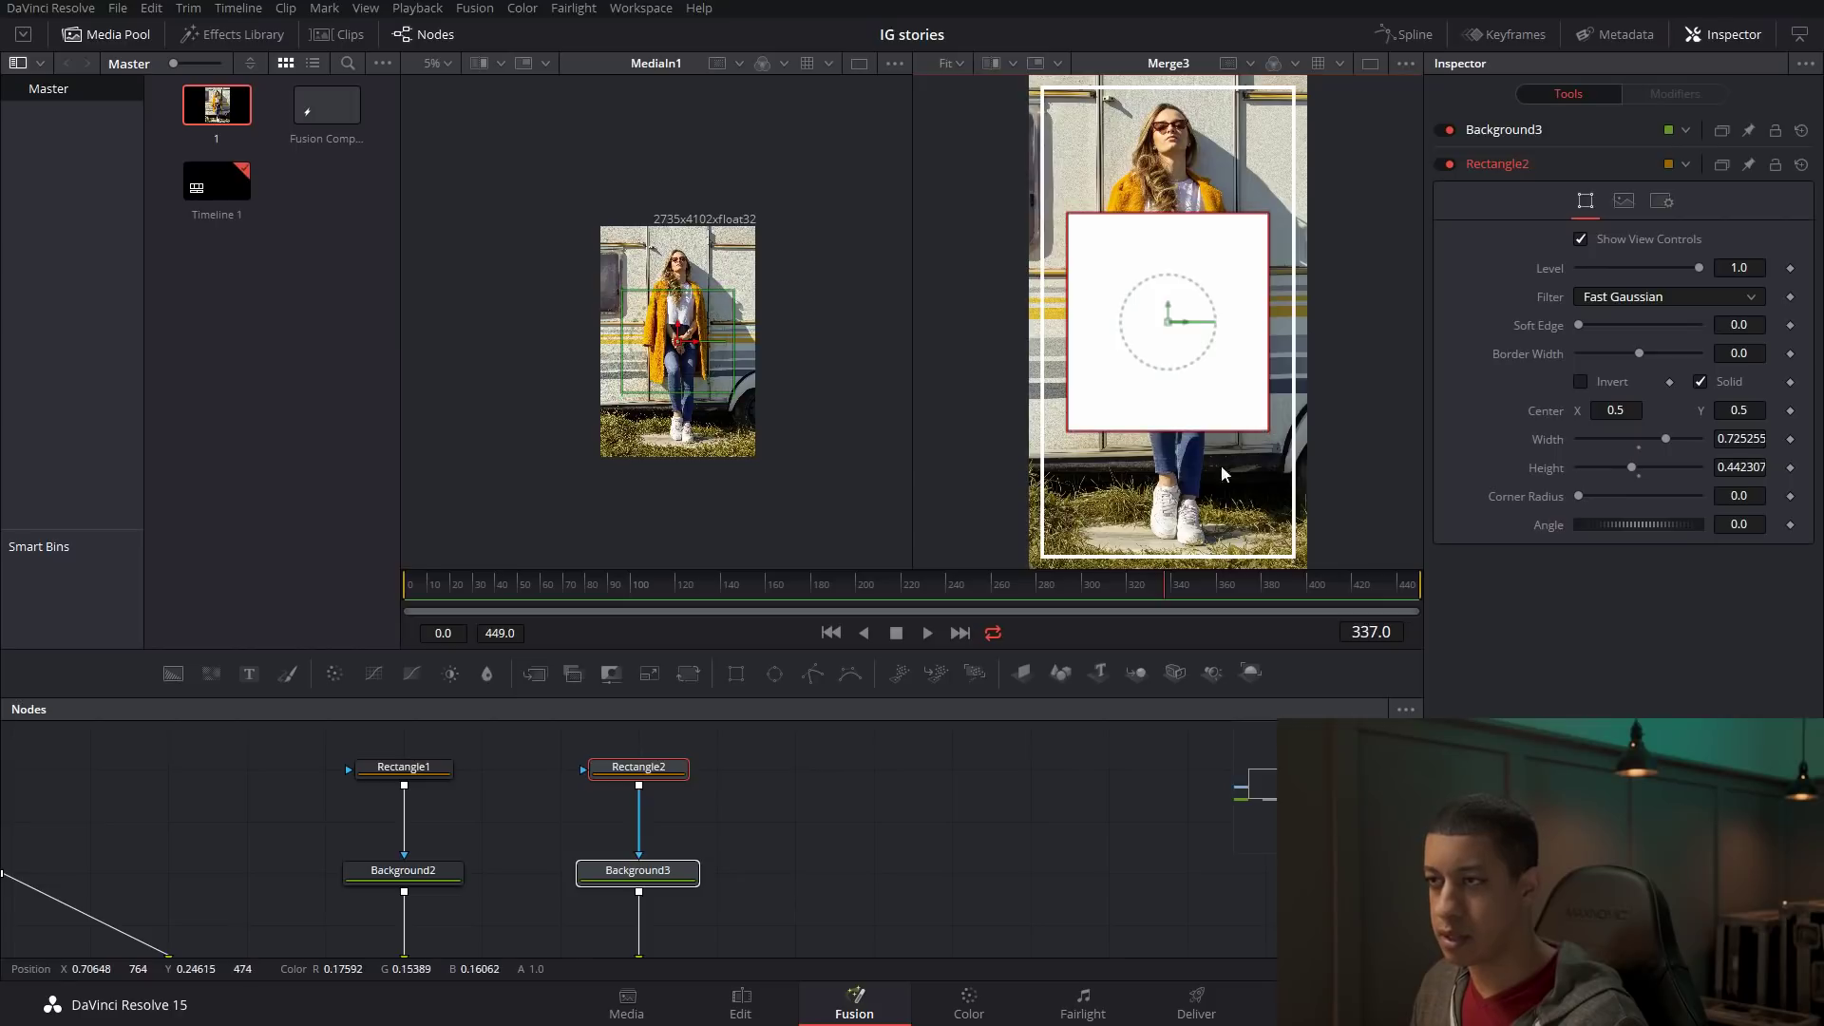
left_click(1091, 895)
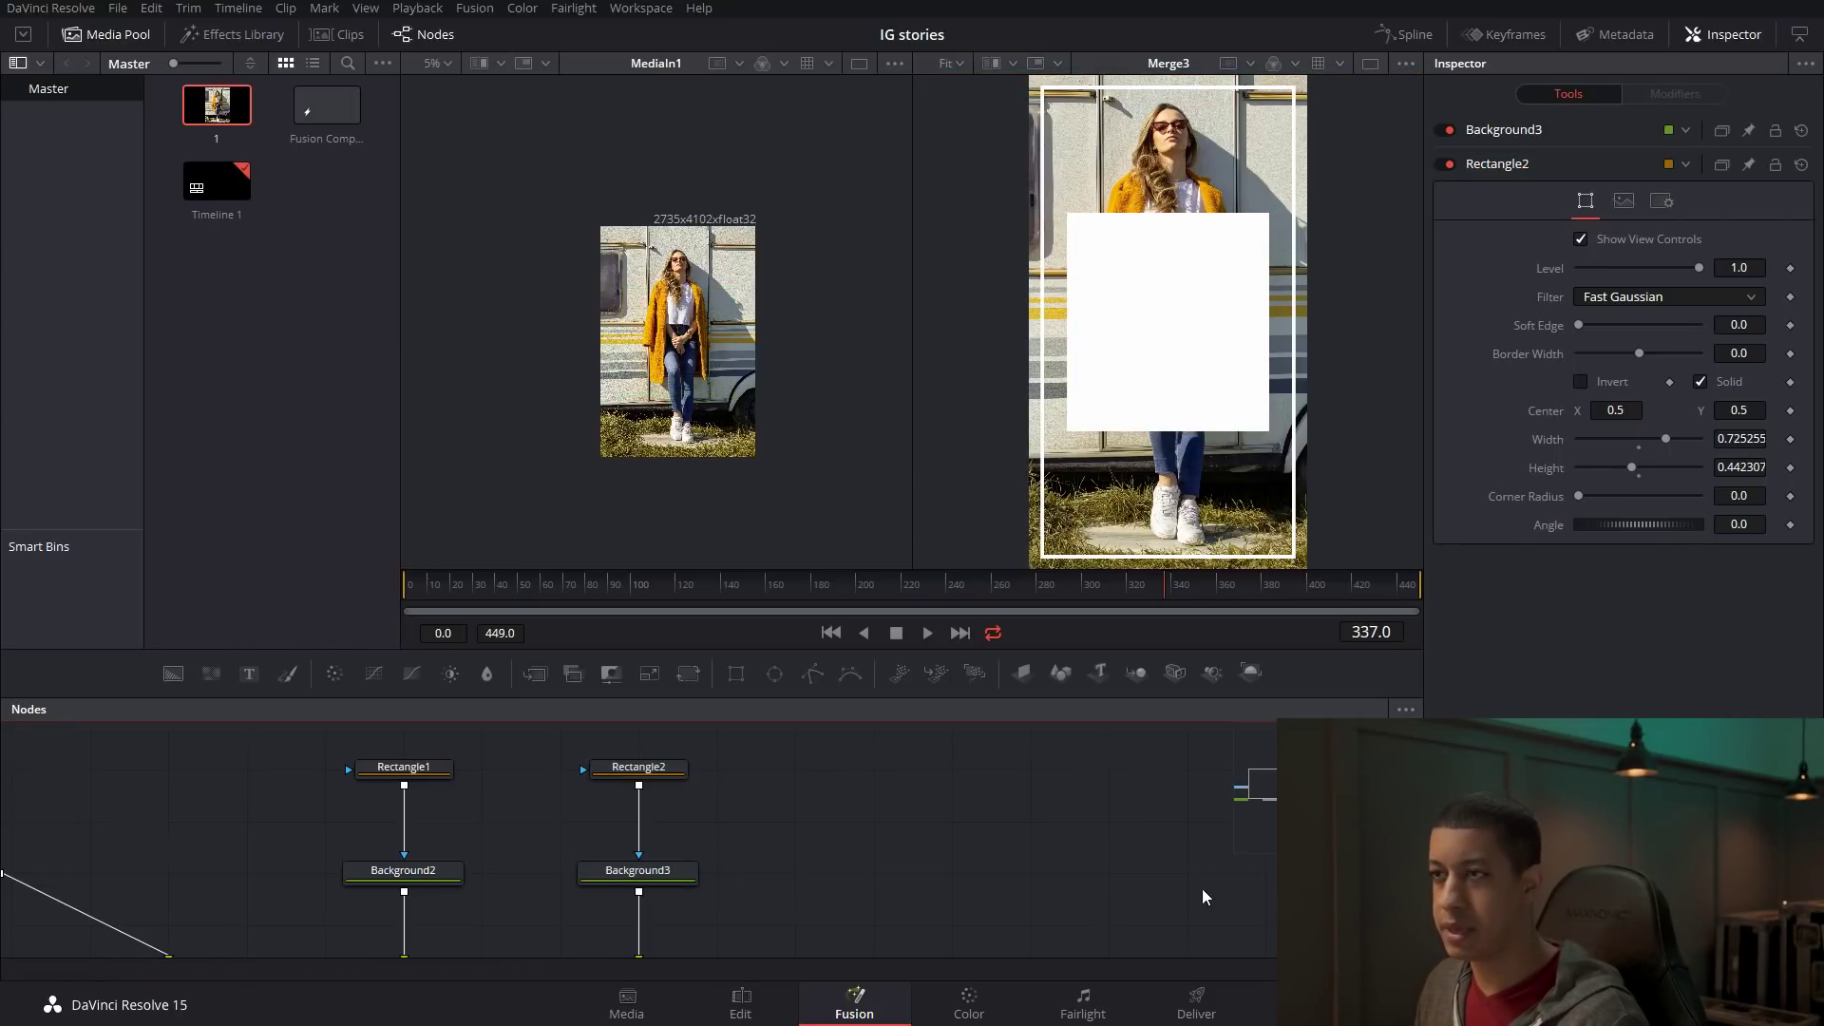
Enlarge the node graph area and hide the Media Pool to gain working space.
left_click_drag(1211, 890, 1390, 821)
left_click_drag(1225, 647, 1225, 574)
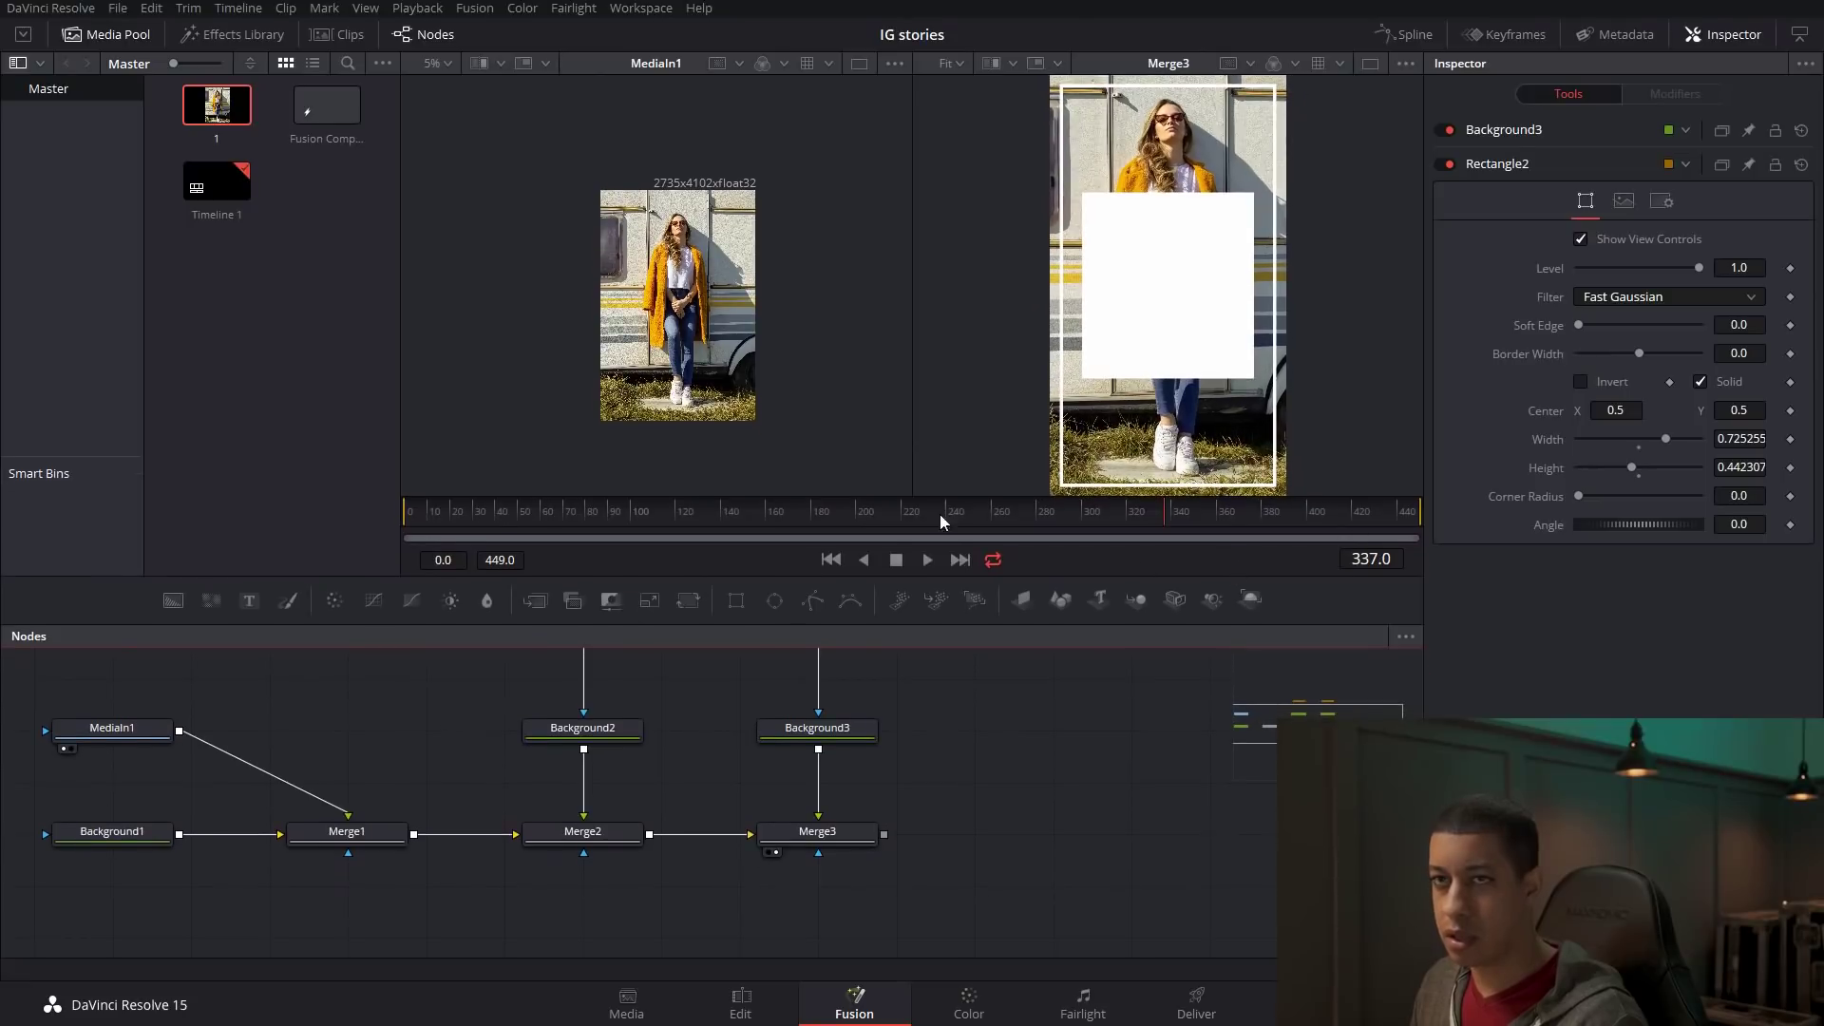
left_click(114, 36)
left_click_drag(1055, 657, 1051, 747)
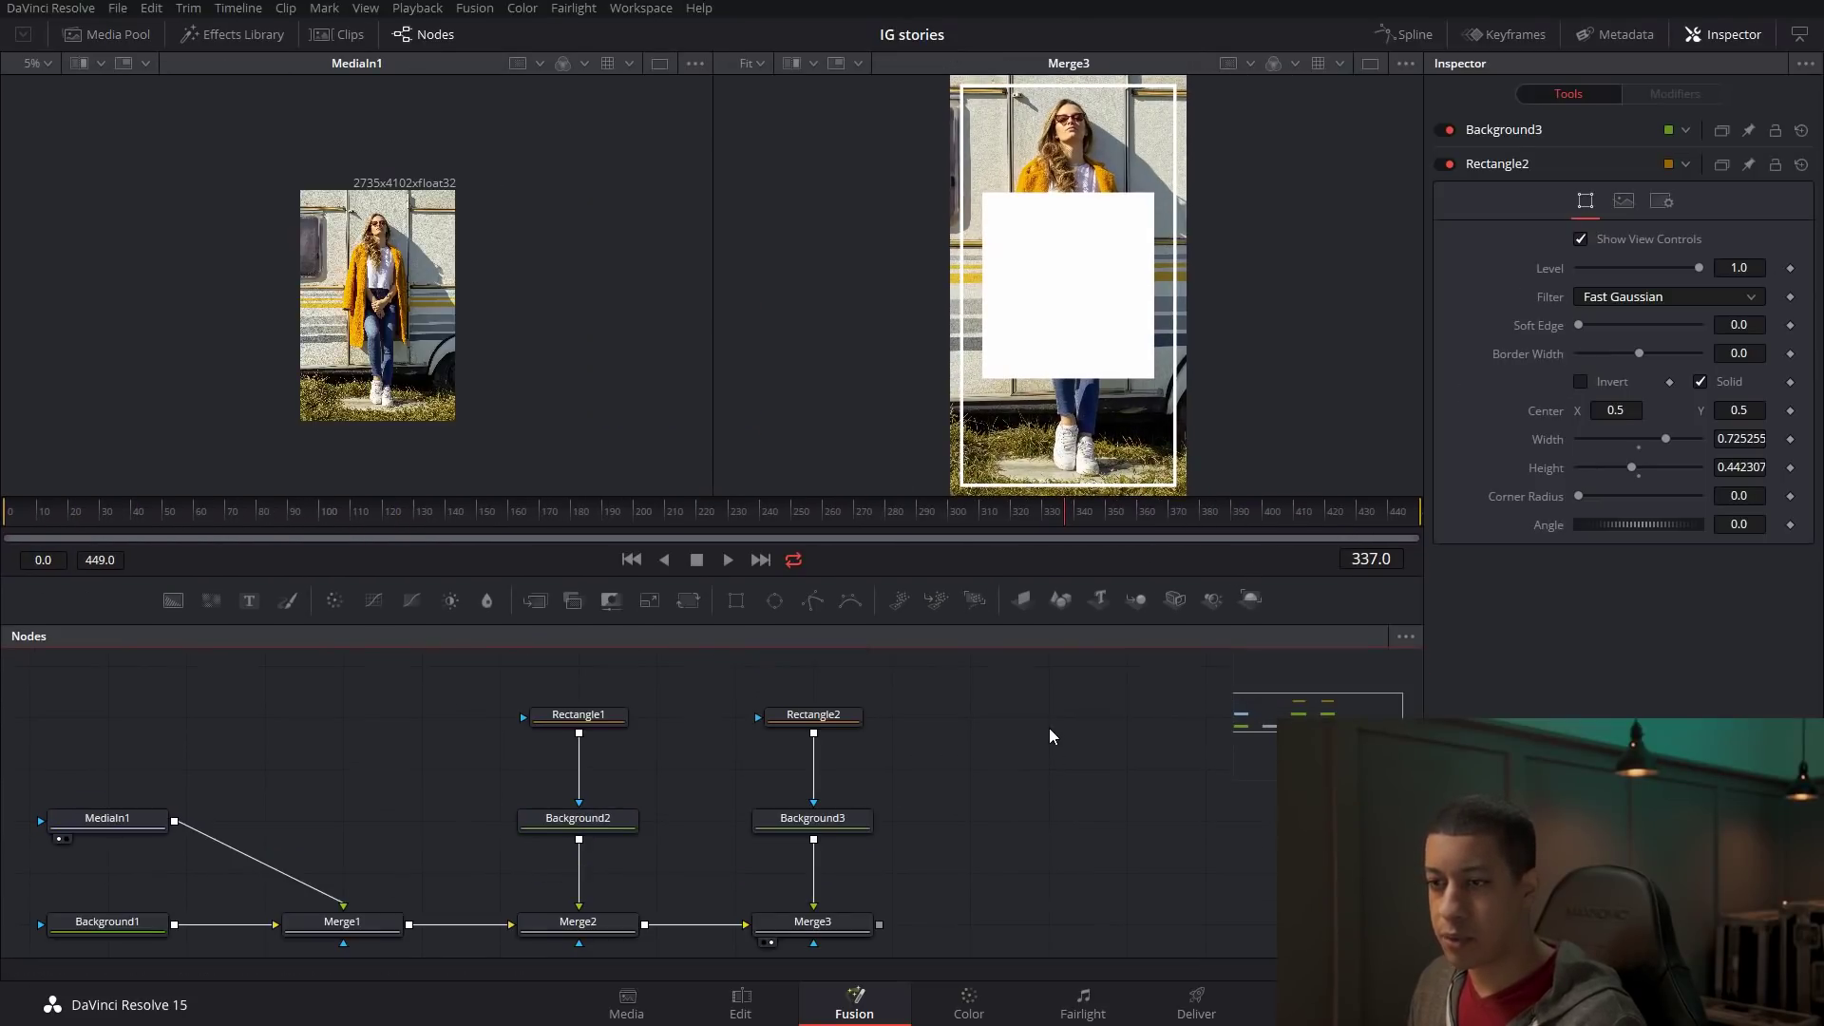
mouse_move(887, 839)
left_mouse_down()
mouse_move(932, 761)
mouse_move(839, 827)
mouse_move(880, 813)
left_mouse_up()
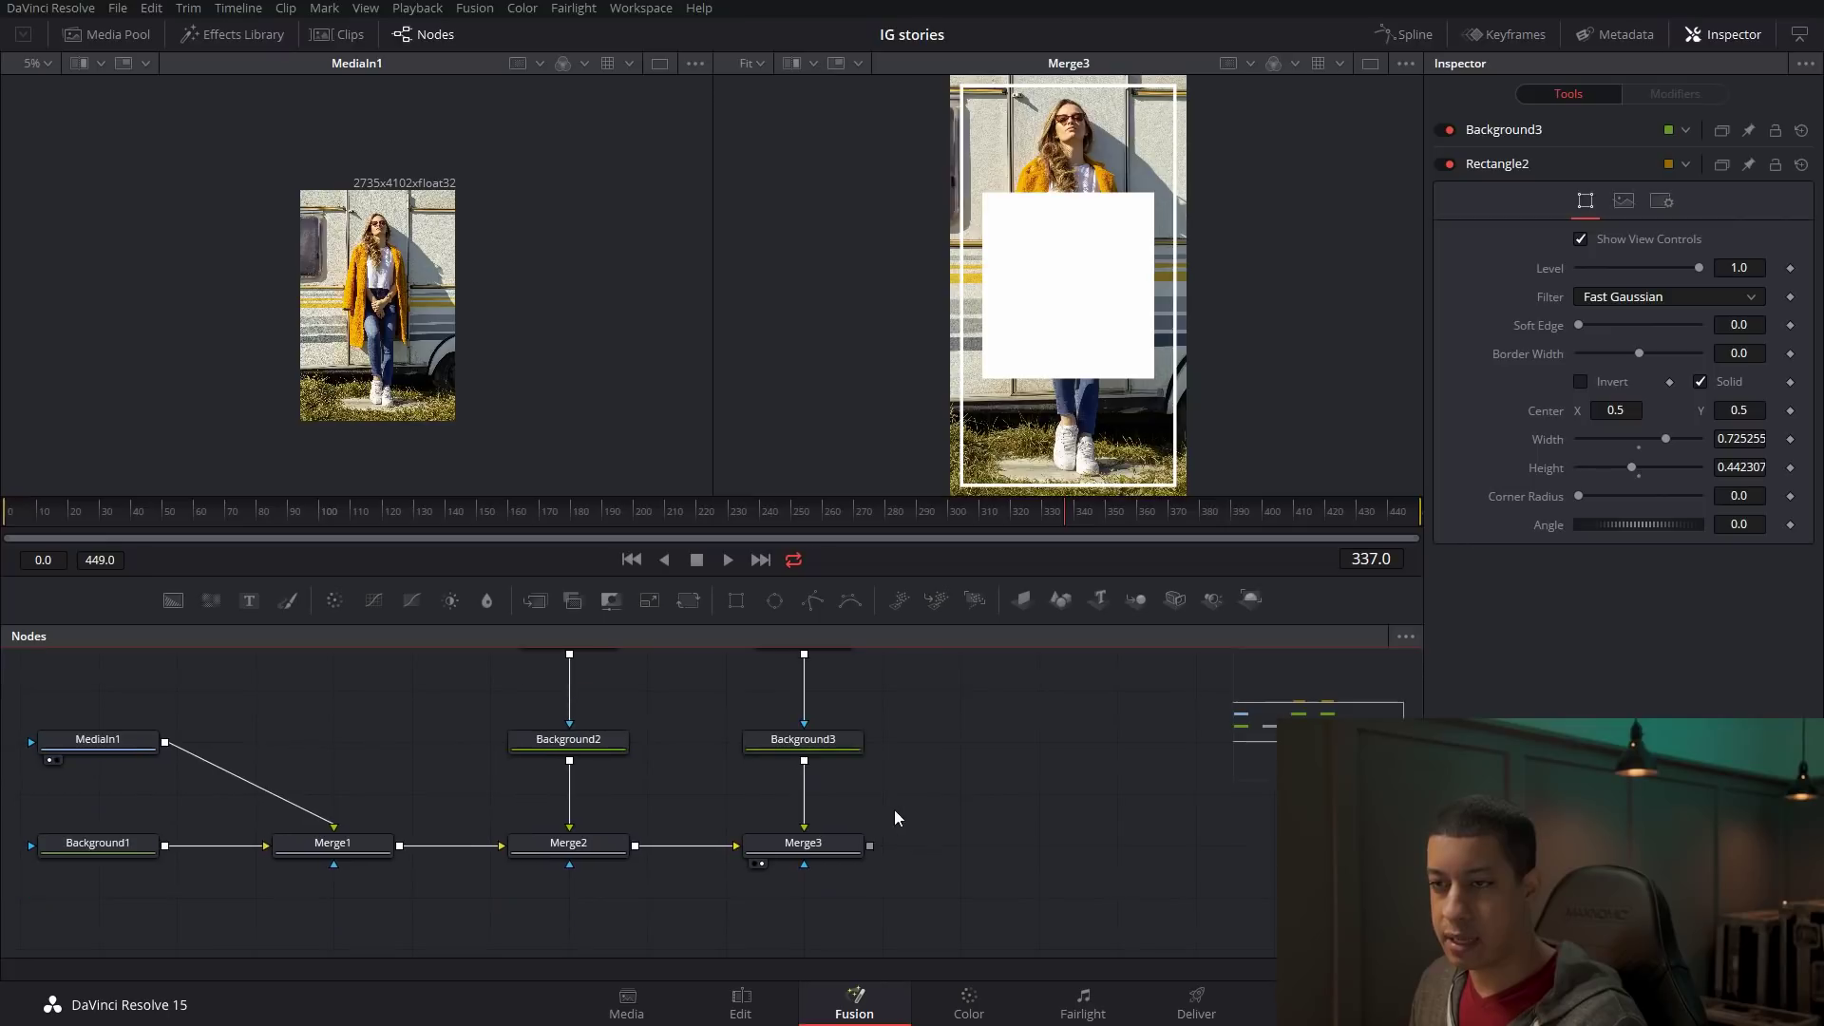
Add a Text node, merge it over Merge3, and show Merge4 in the second viewer.
left_click_drag(244, 603, 1056, 742)
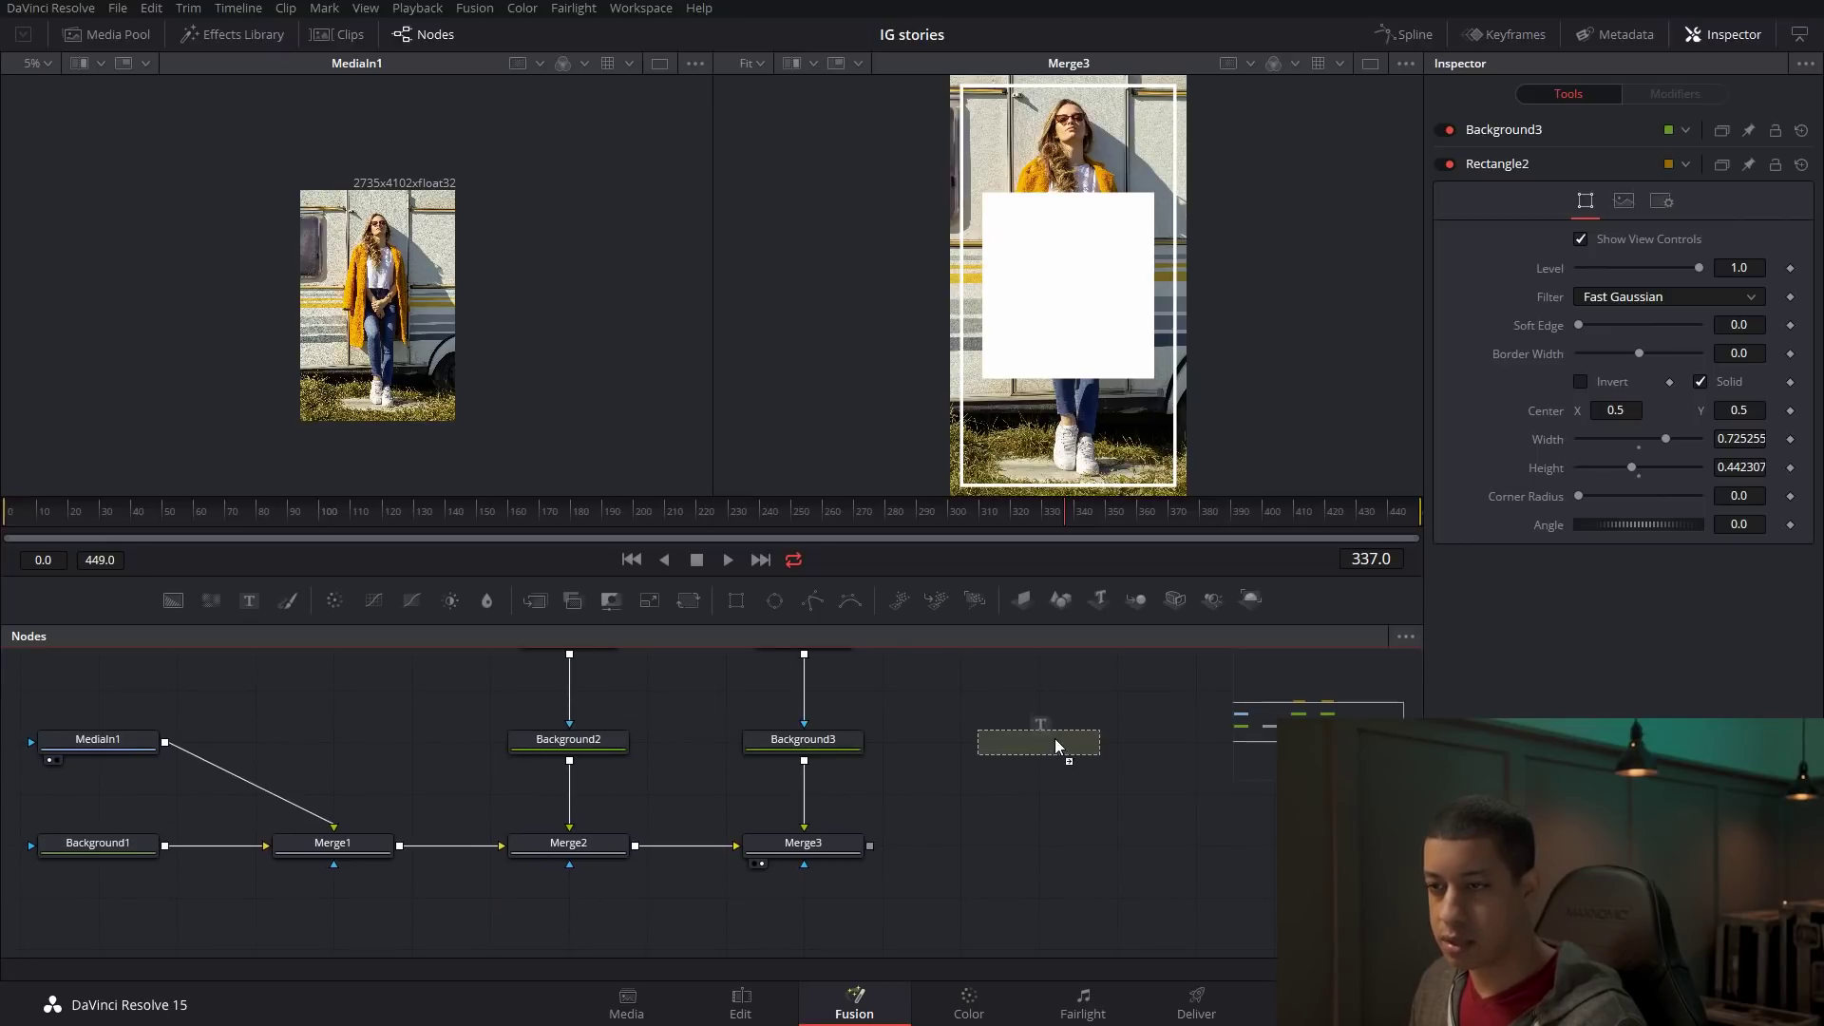
left_click_drag(1140, 828, 1085, 807)
left_click_drag(1106, 742, 870, 849)
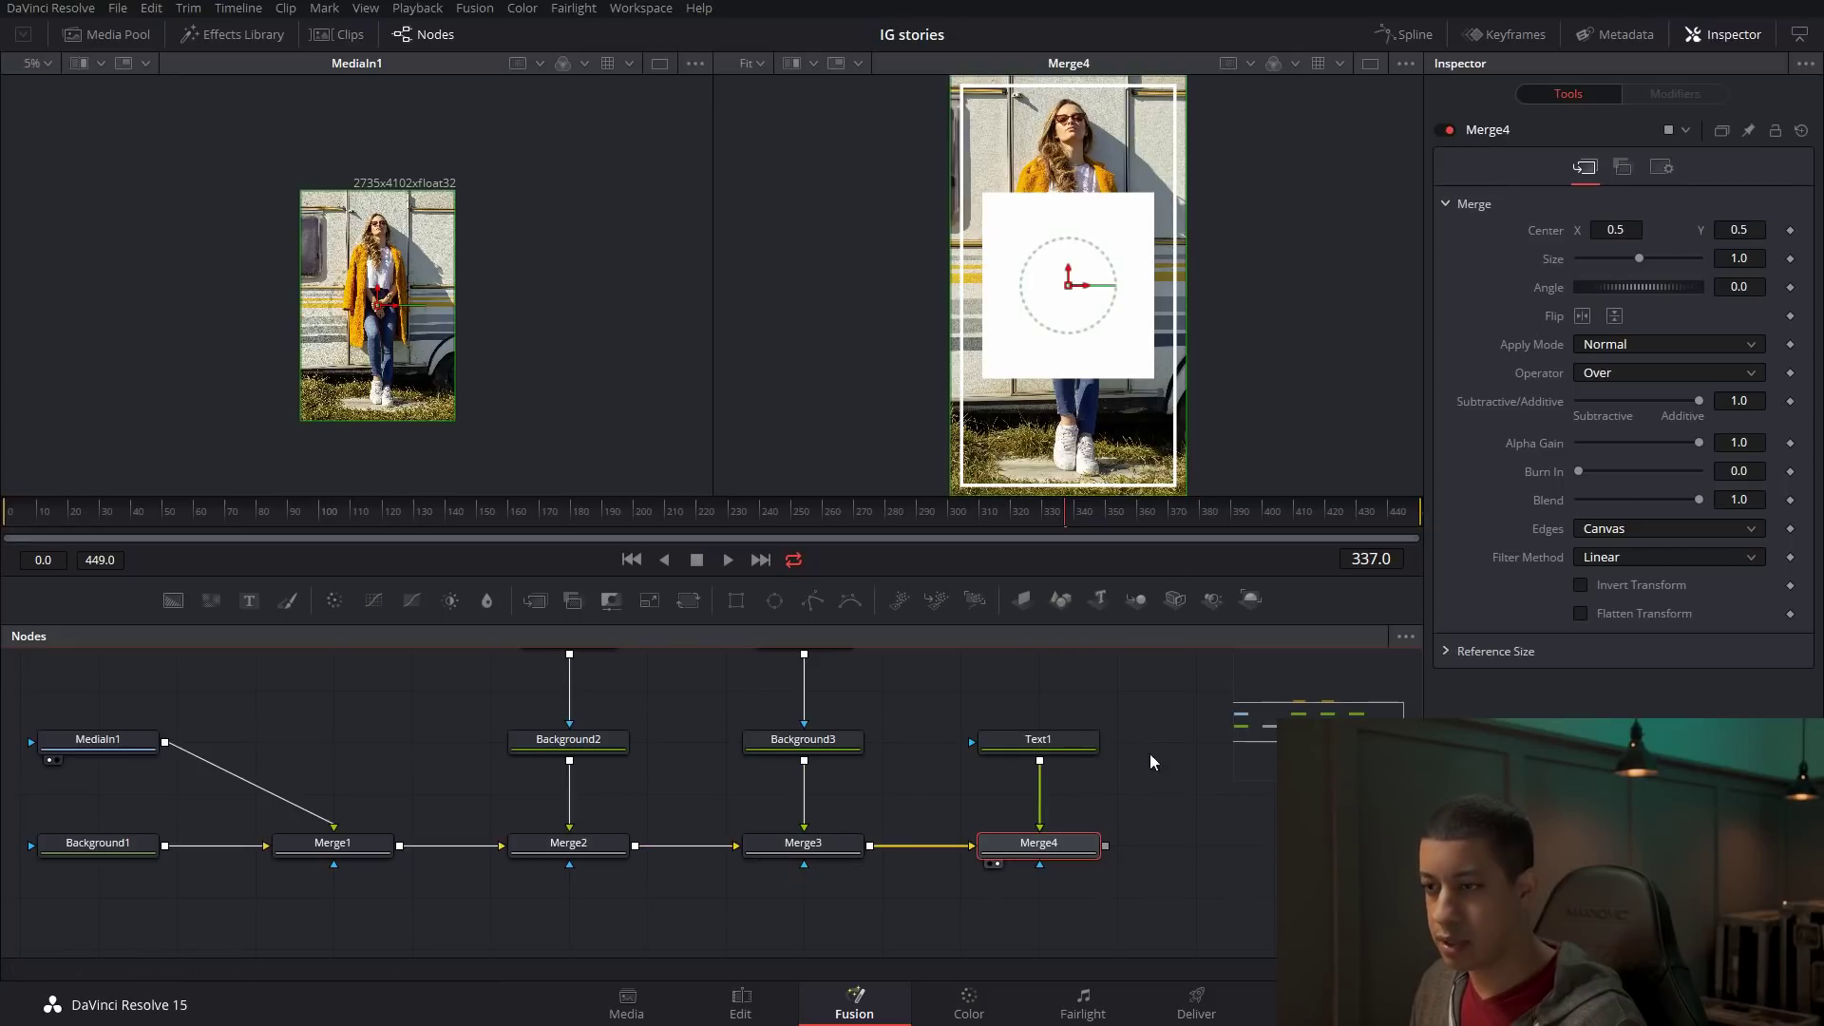
Set Text1's color to black (#000000).
left_click(1080, 751)
left_click(1616, 494)
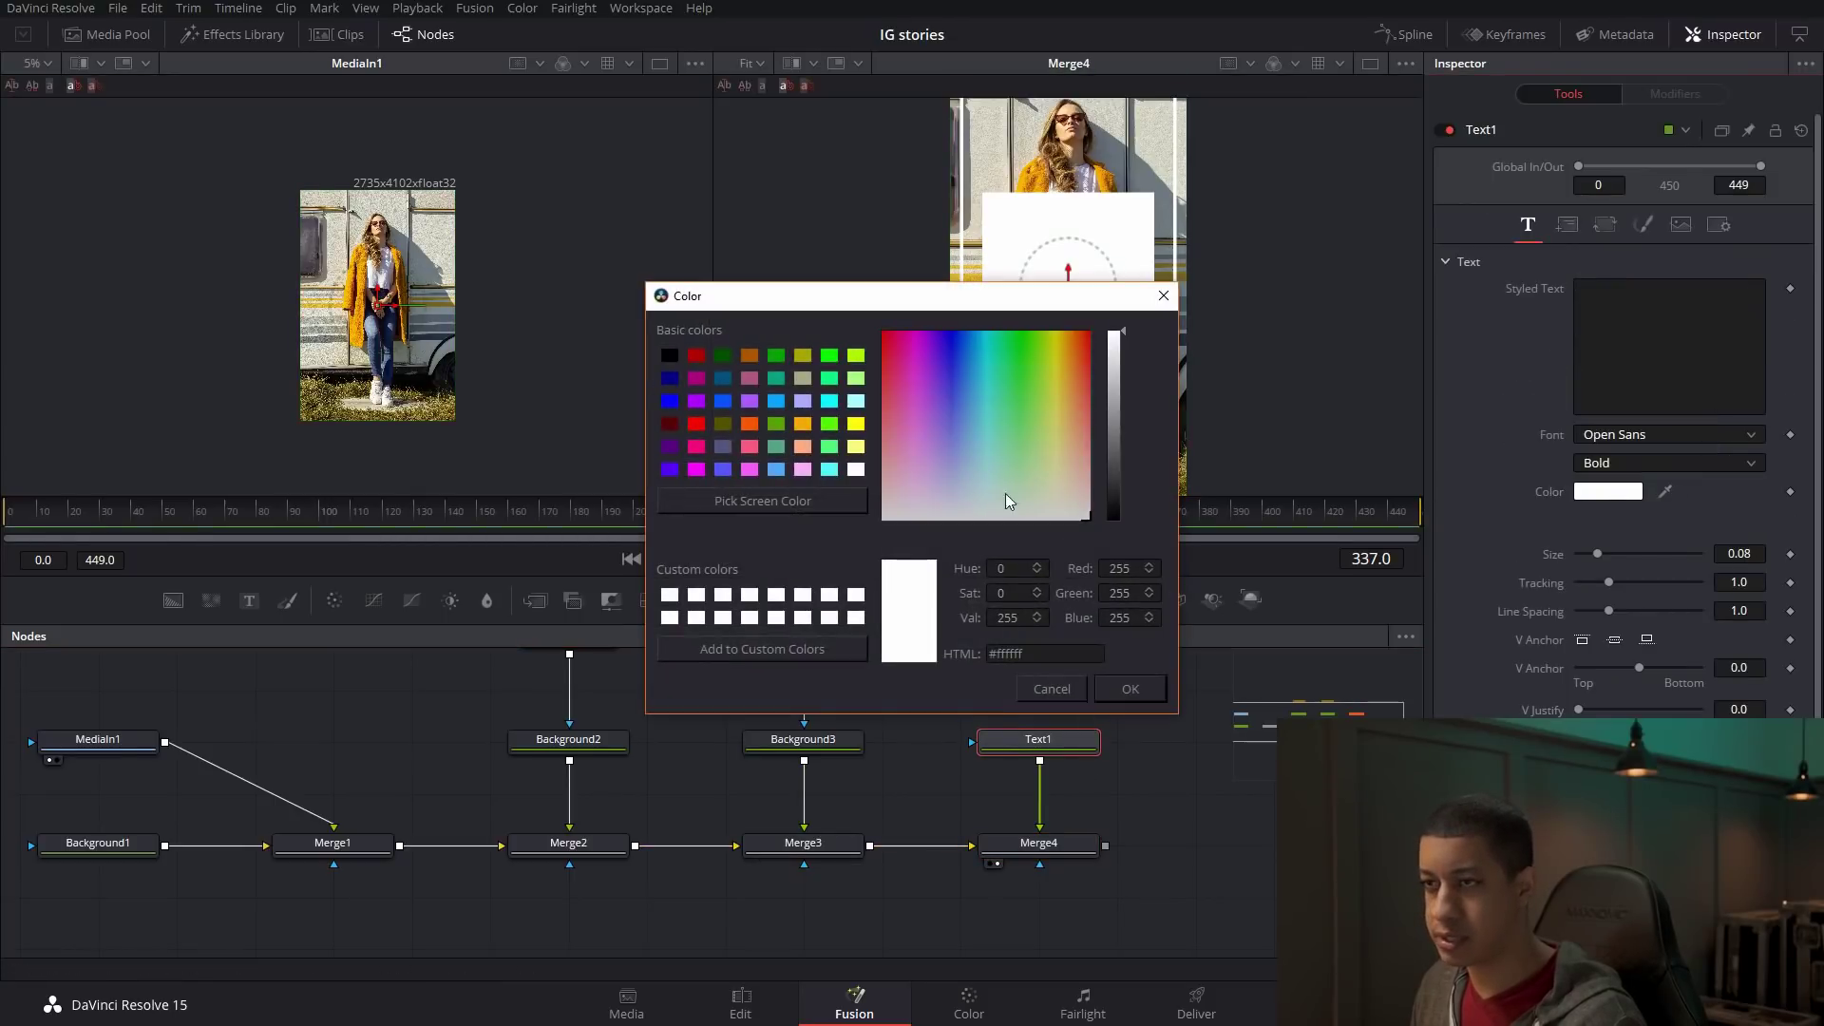
left_click_drag(1115, 389, 1124, 591)
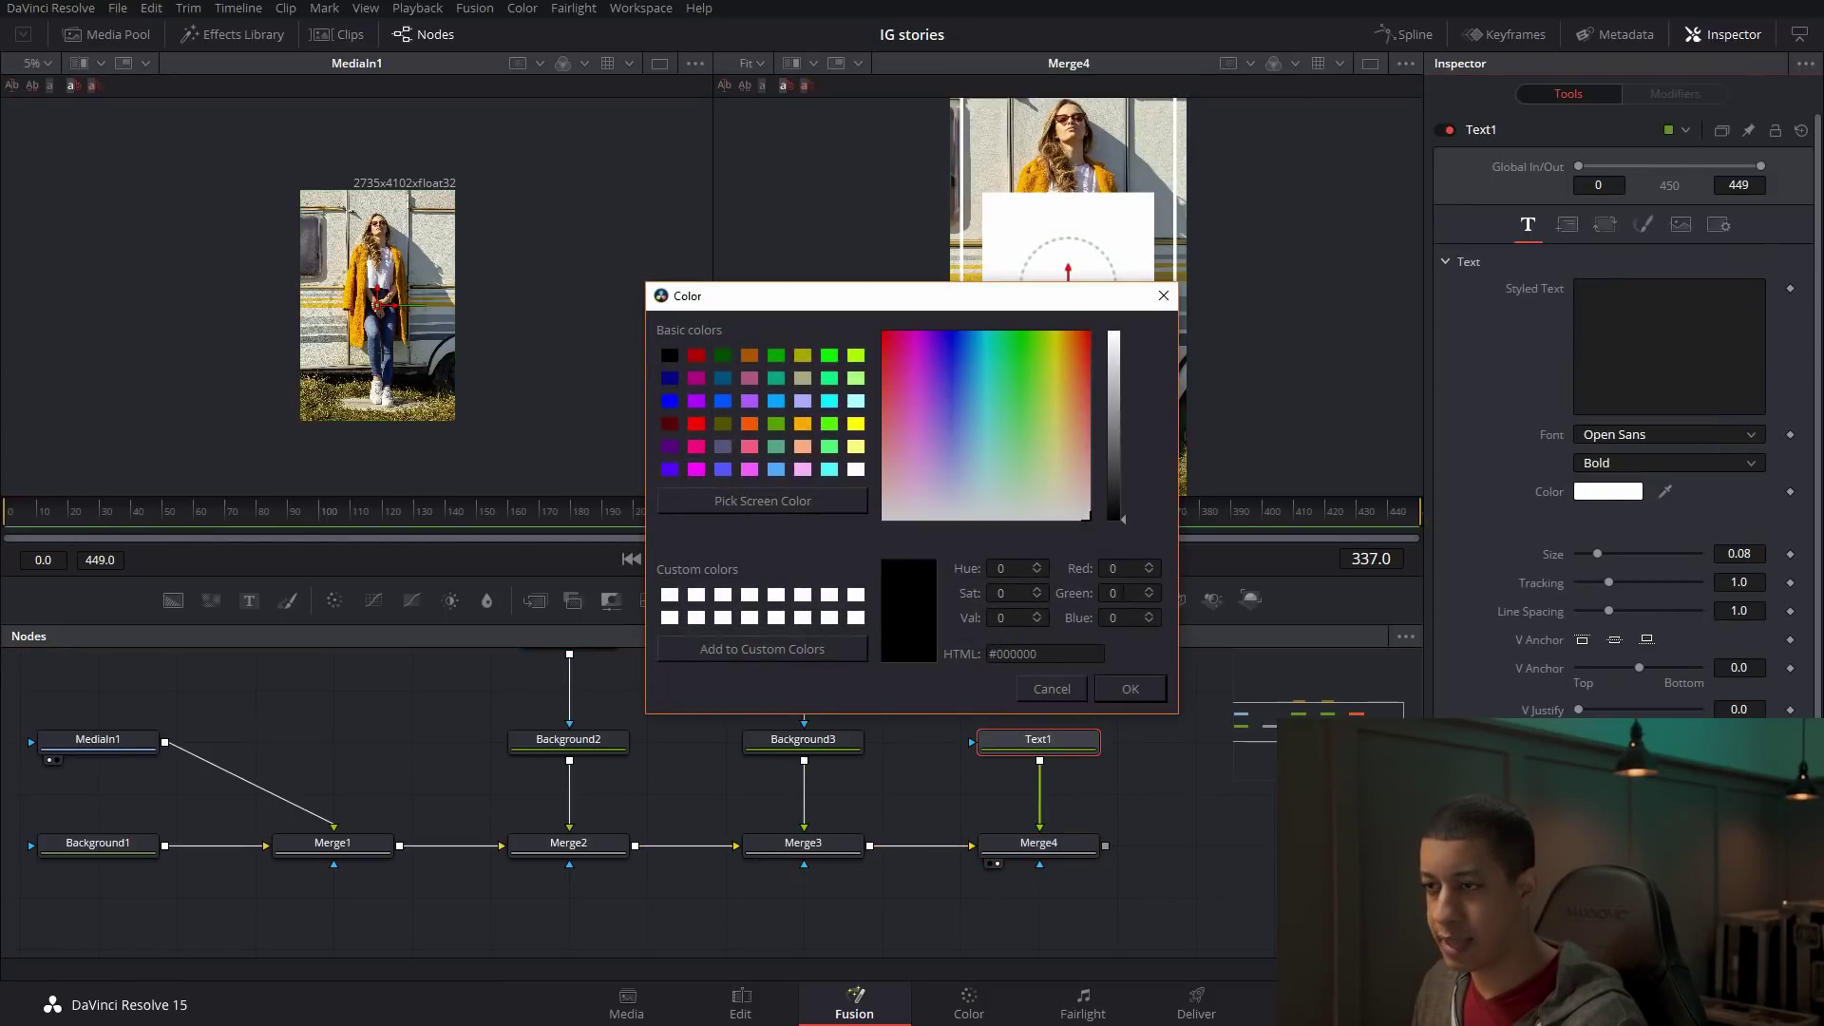
left_click(1133, 690)
Enter "STARTS TODAY" as Text1's styled text and move it up to the top of the white box.
left_click(1654, 310)
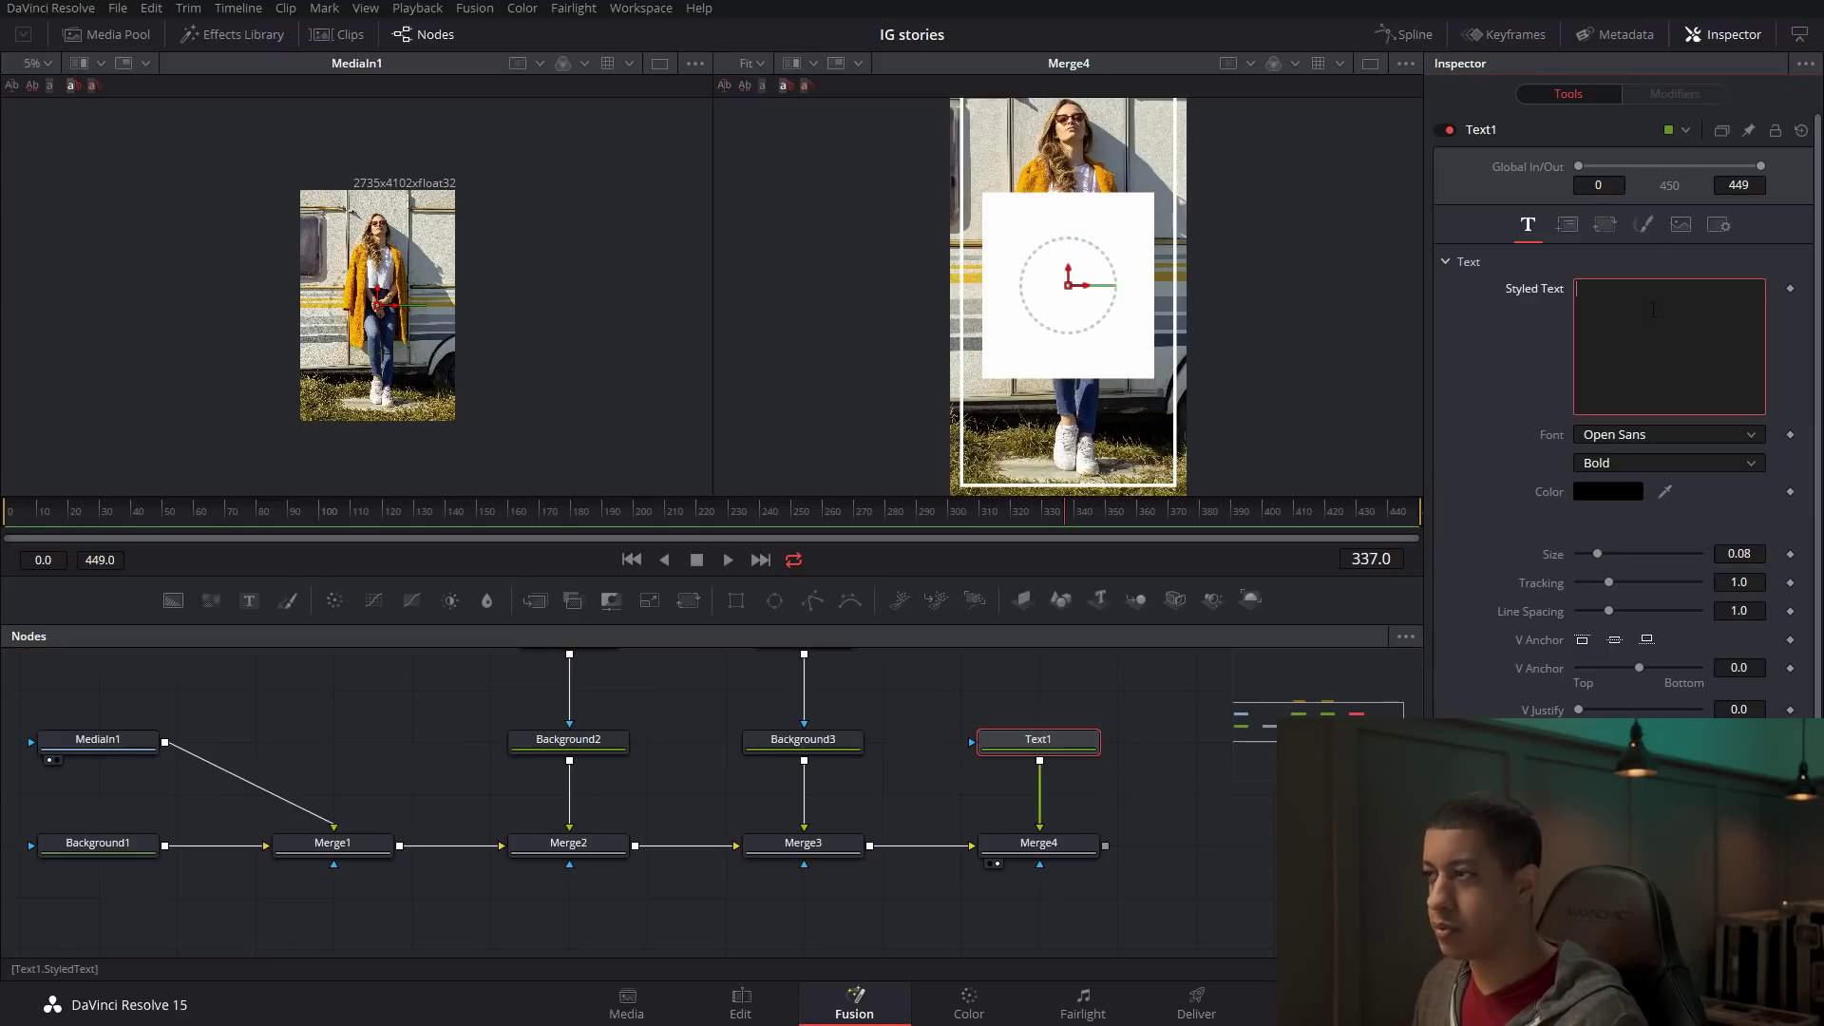
type("S")
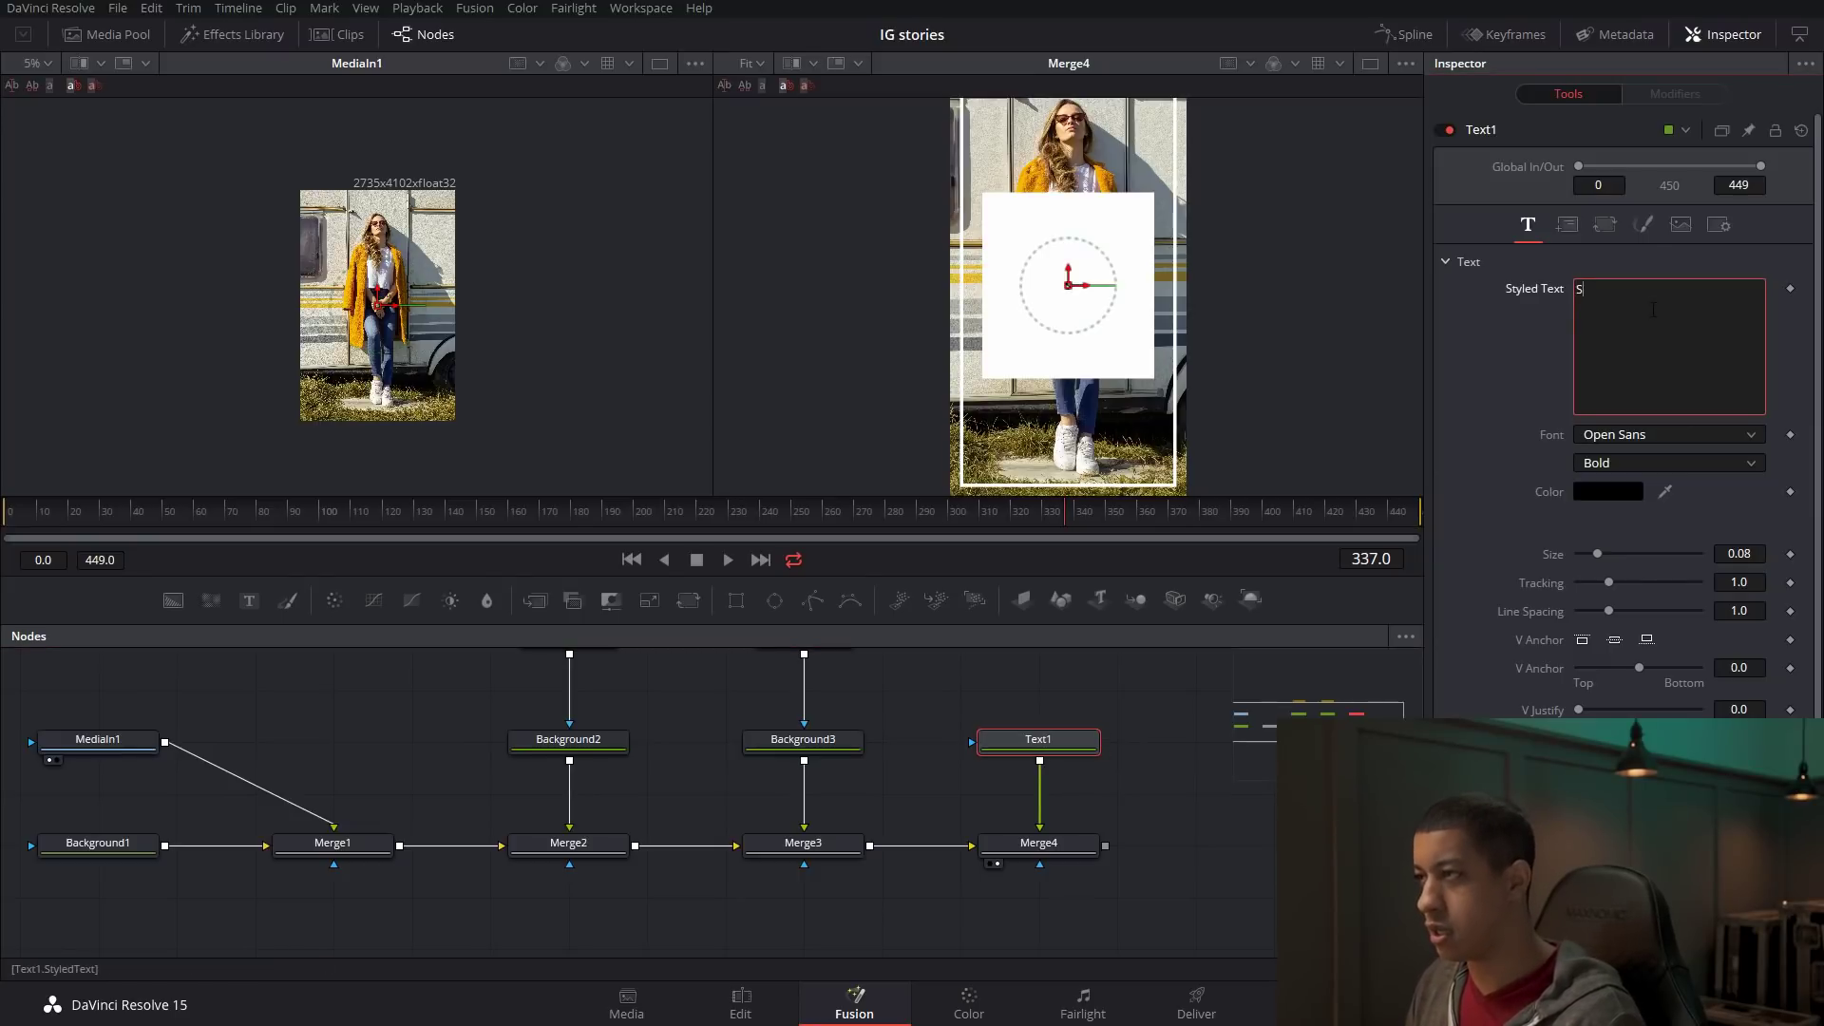
type("TARTS TODAY")
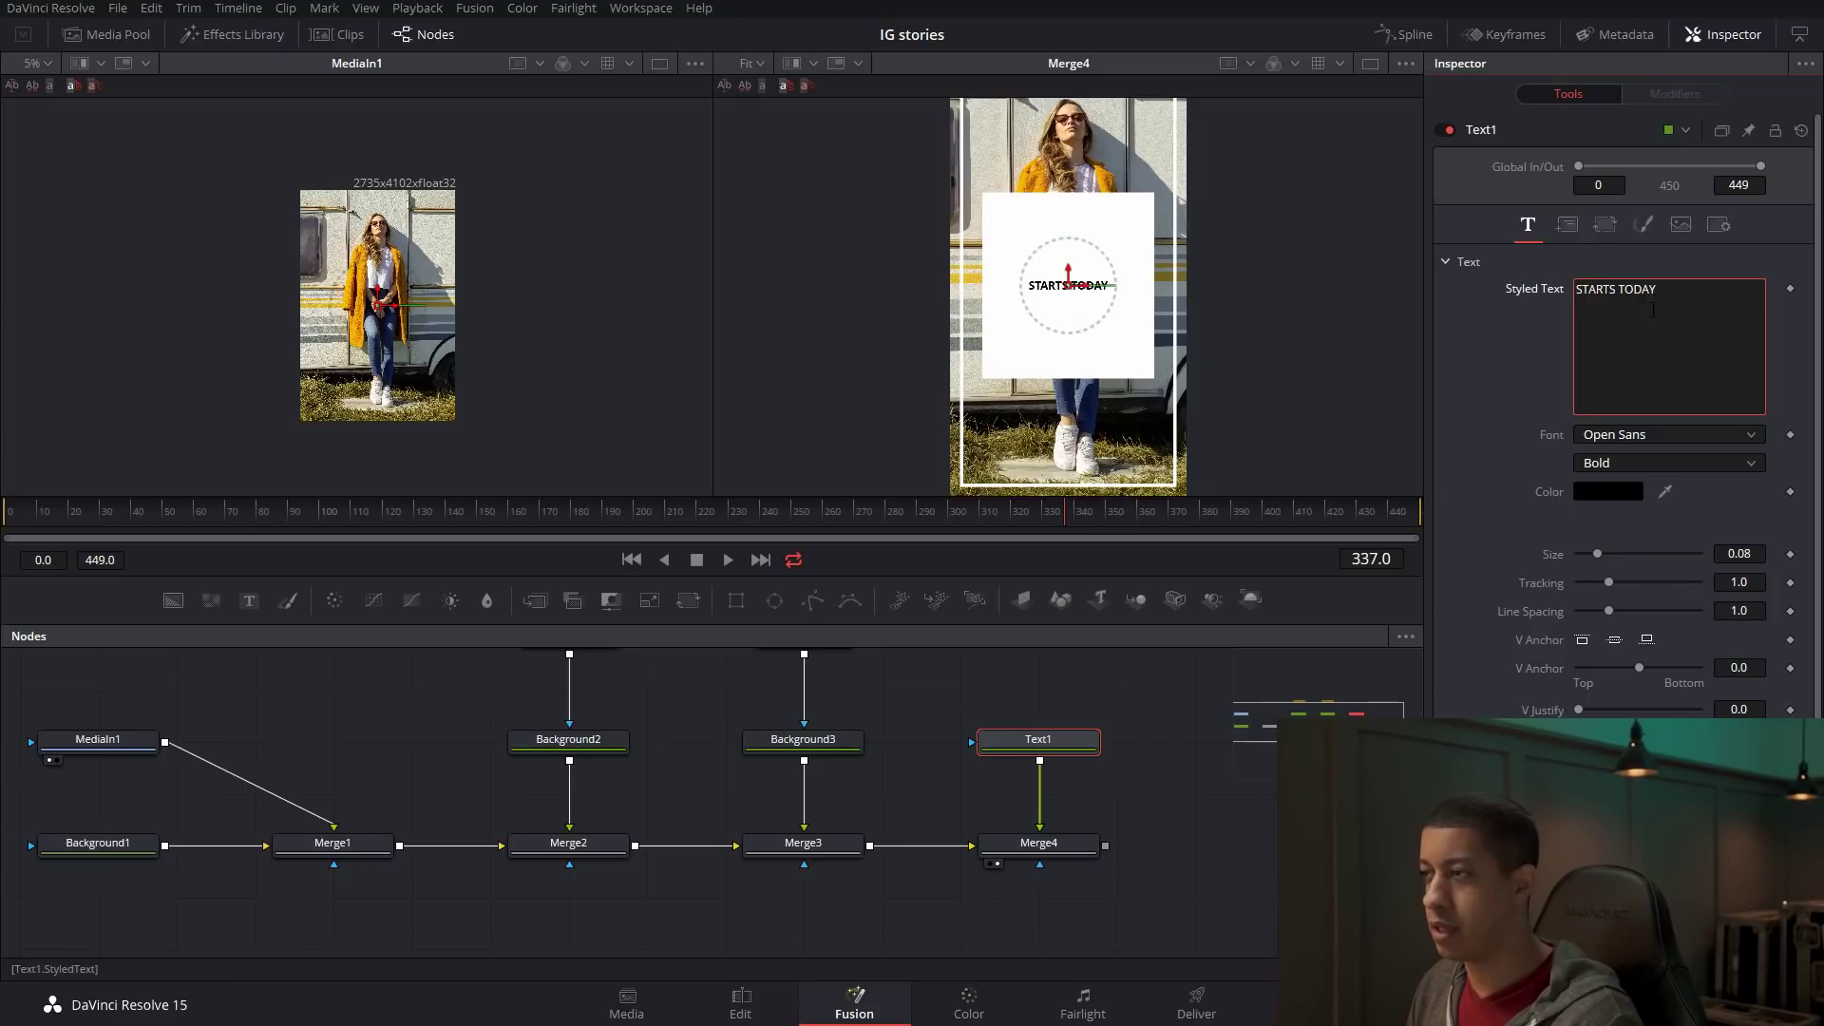
left_click_drag(1068, 273, 1058, 202)
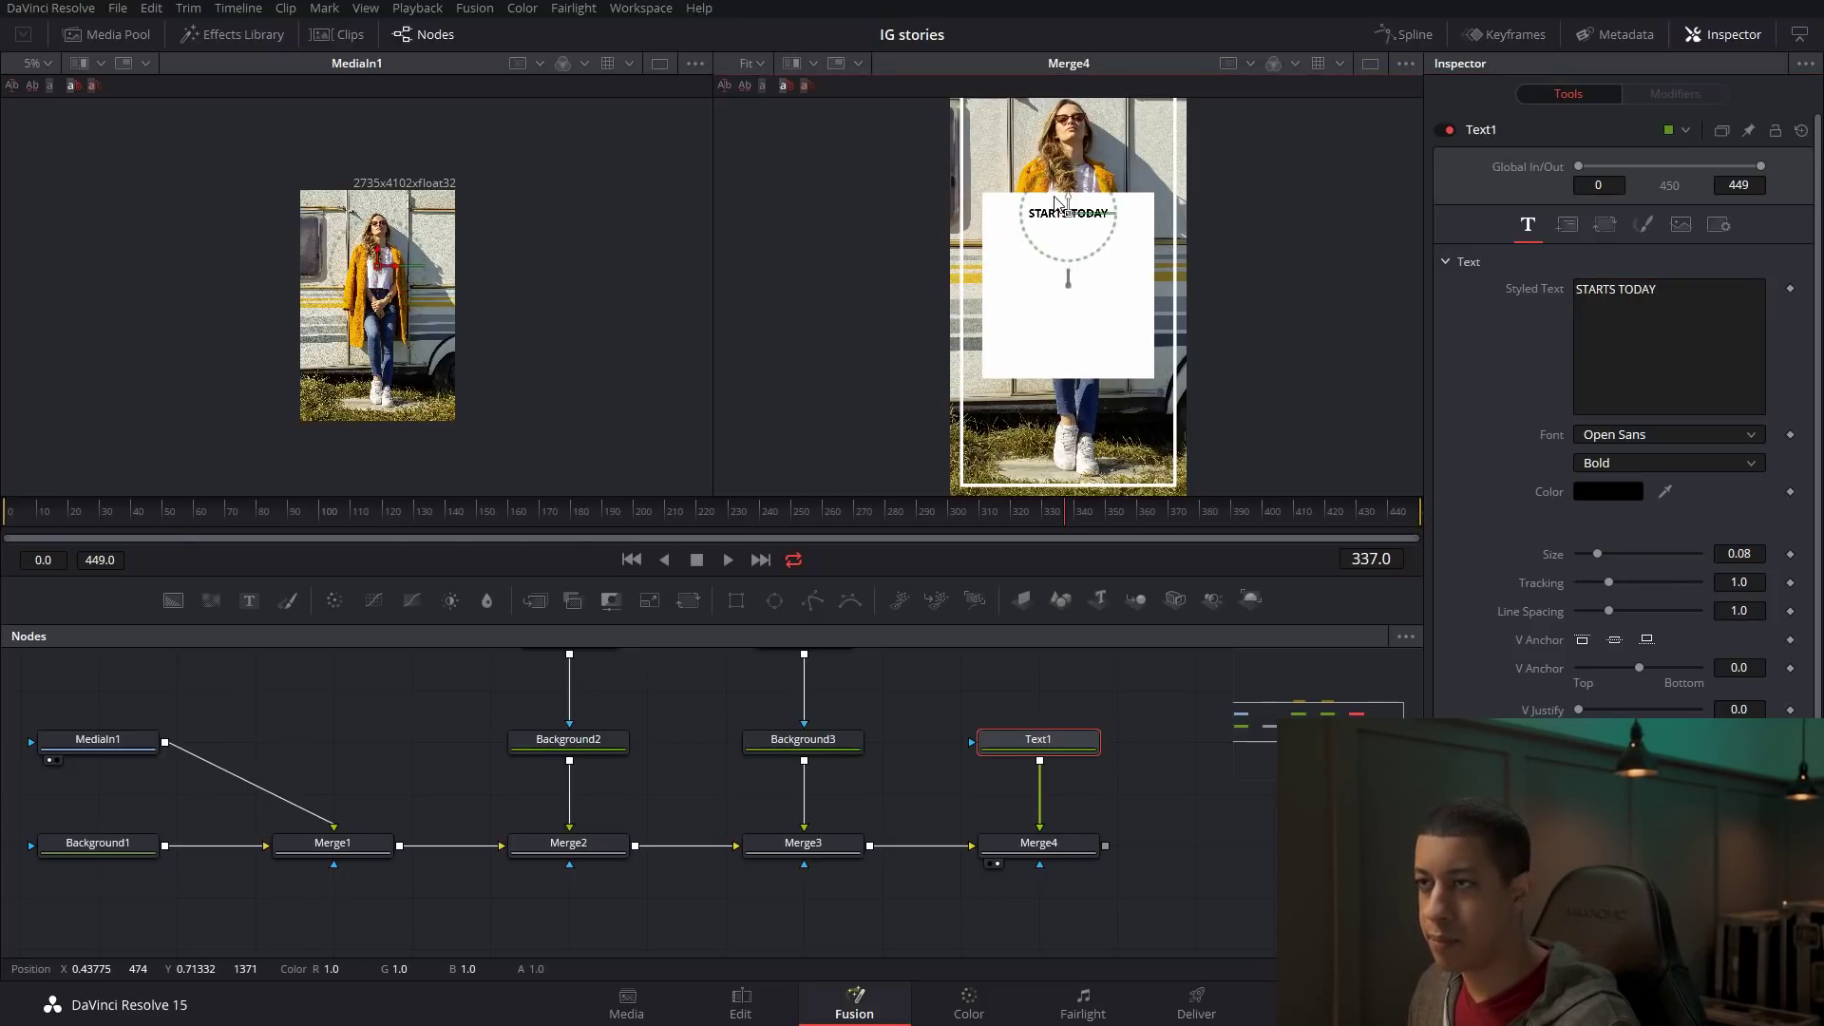
Place MediaOut1 farther along the merge row to leave room for more nodes after Merge4.
left_click_drag(1226, 851, 1105, 843)
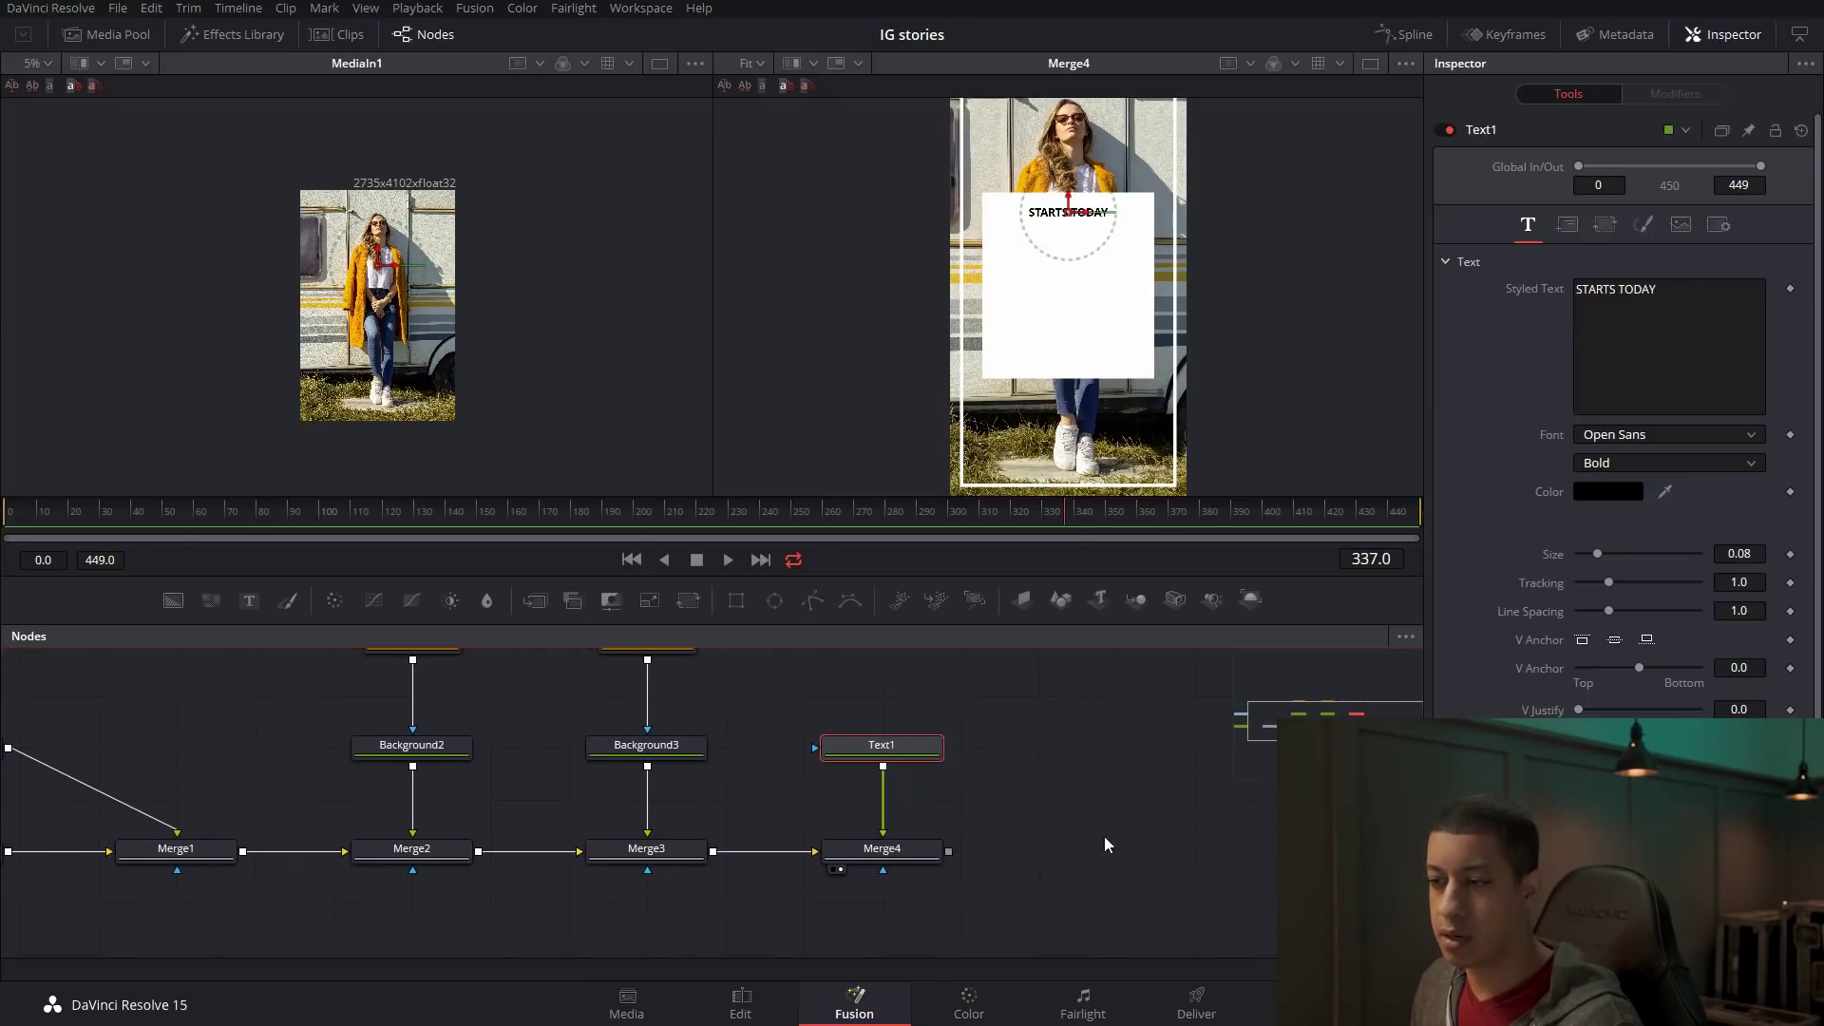
left_click(1316, 855)
left_click_drag(1406, 853, 1300, 853)
left_click(1320, 850)
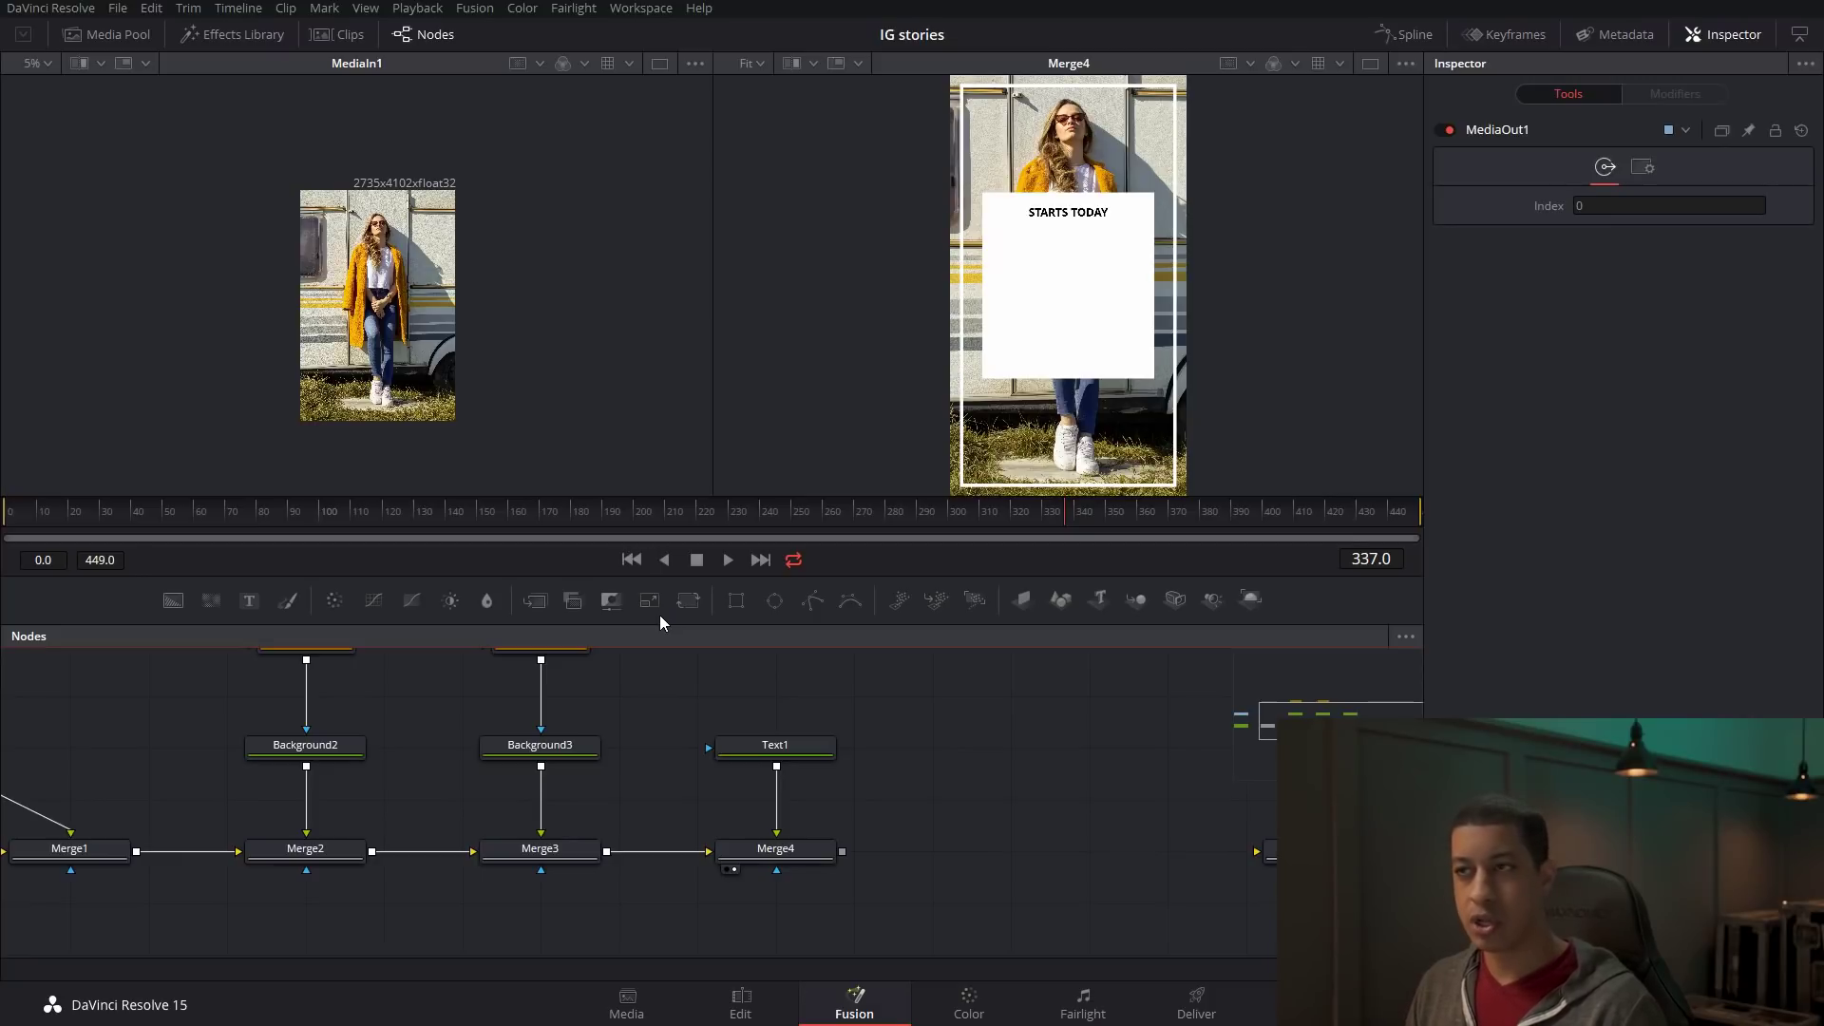
Add a second Text node, merge it over Merge4, and show Merge5 in the second viewer.
left_click(770, 751)
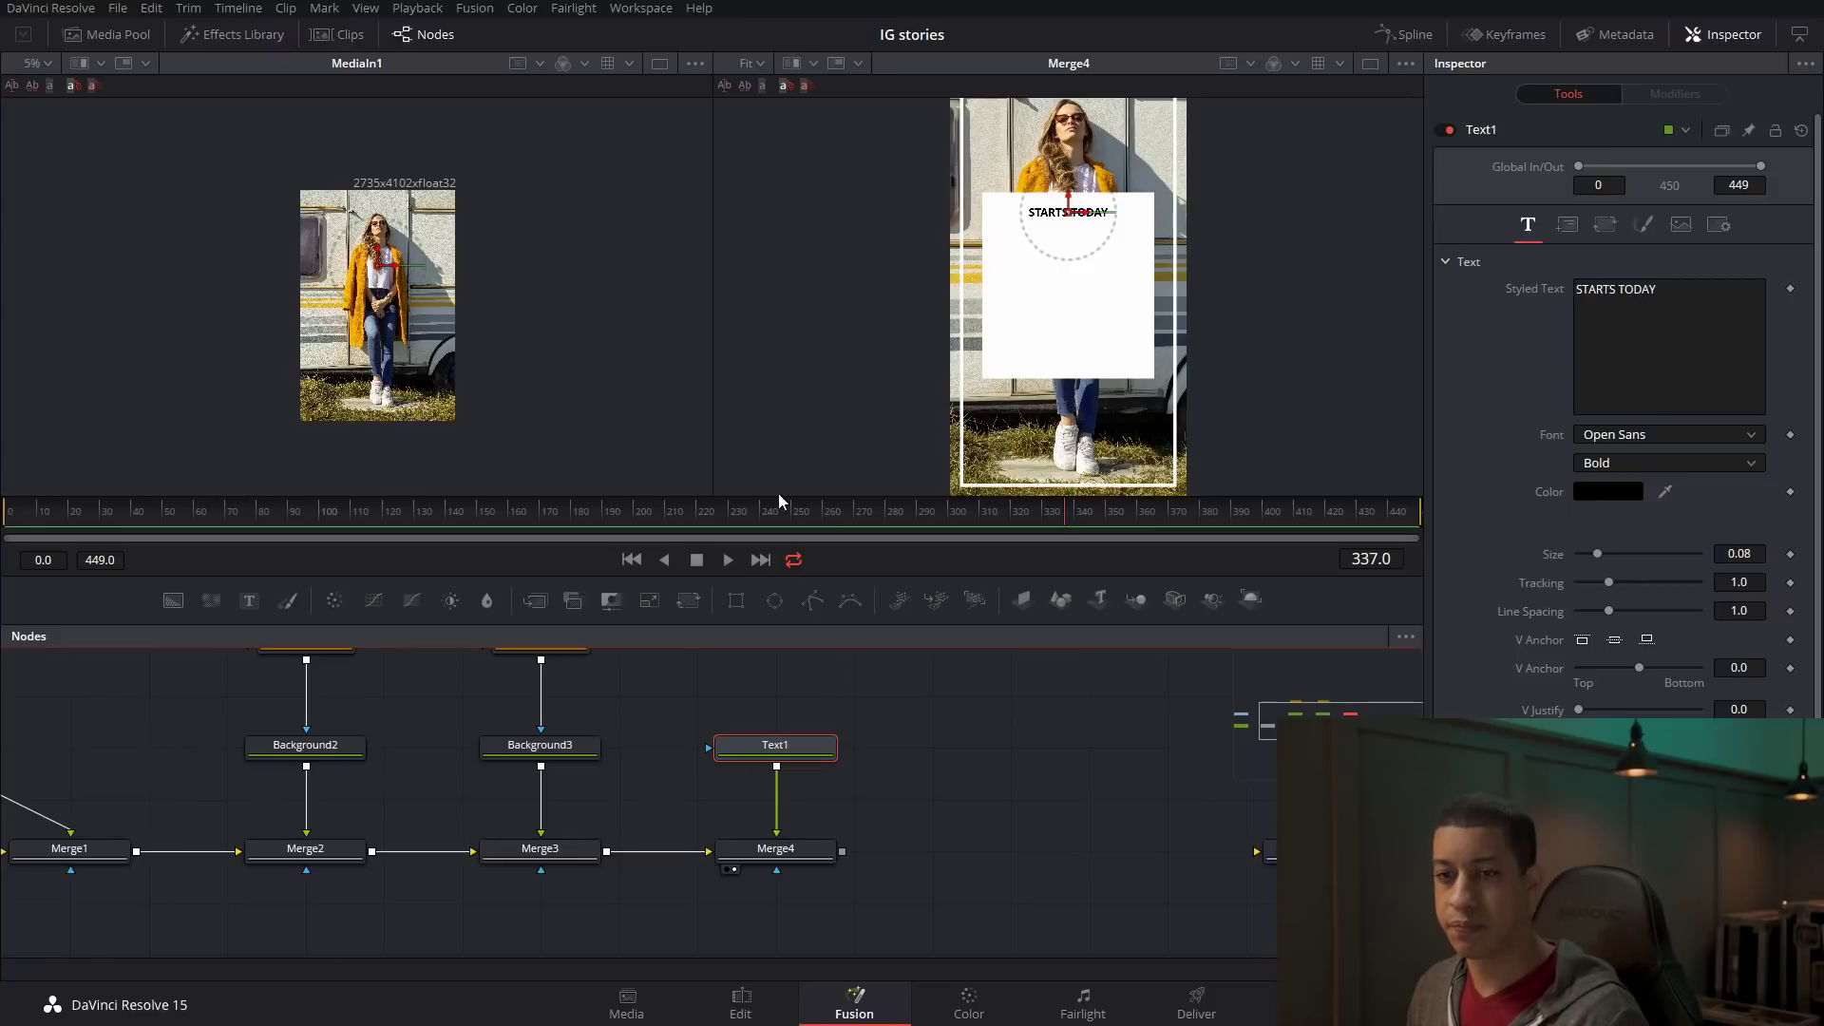
left_click_drag(249, 601, 842, 851)
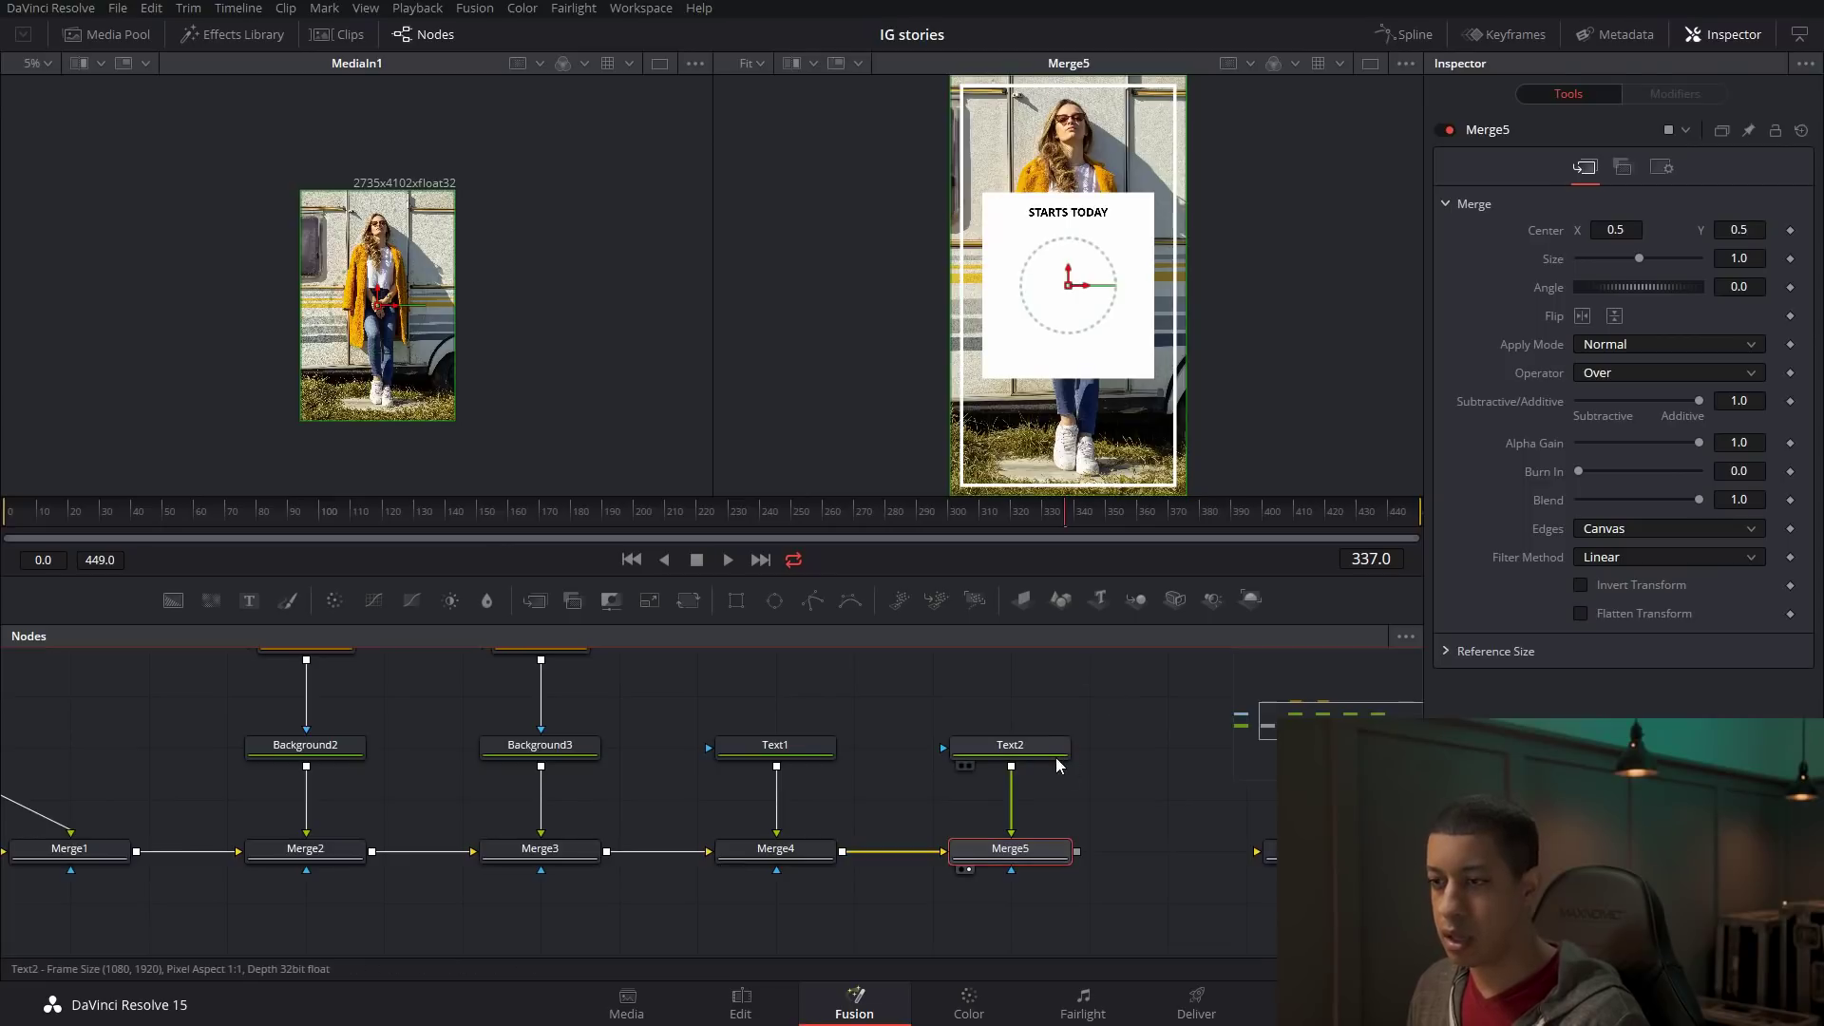
Enter "SEASONAL" as Text2's styled text and set its color to black.
left_click(1010, 745)
left_click(1632, 364)
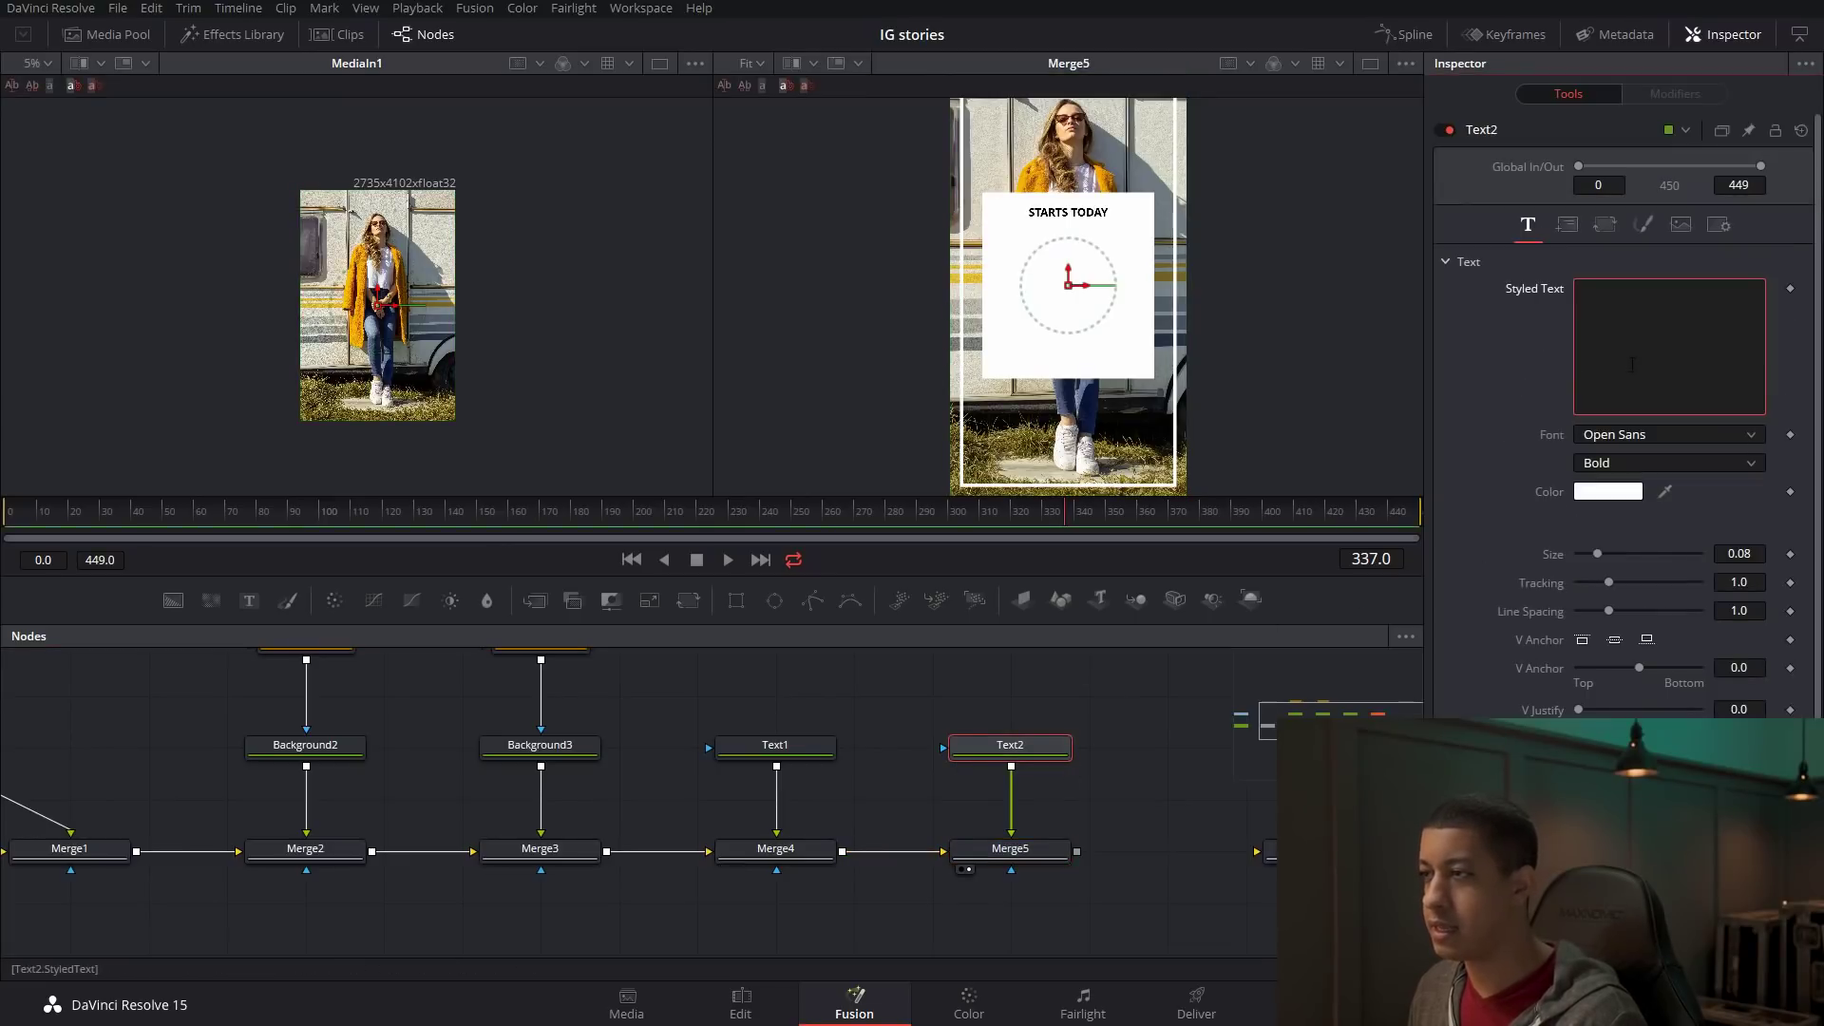
type("SEASONAL")
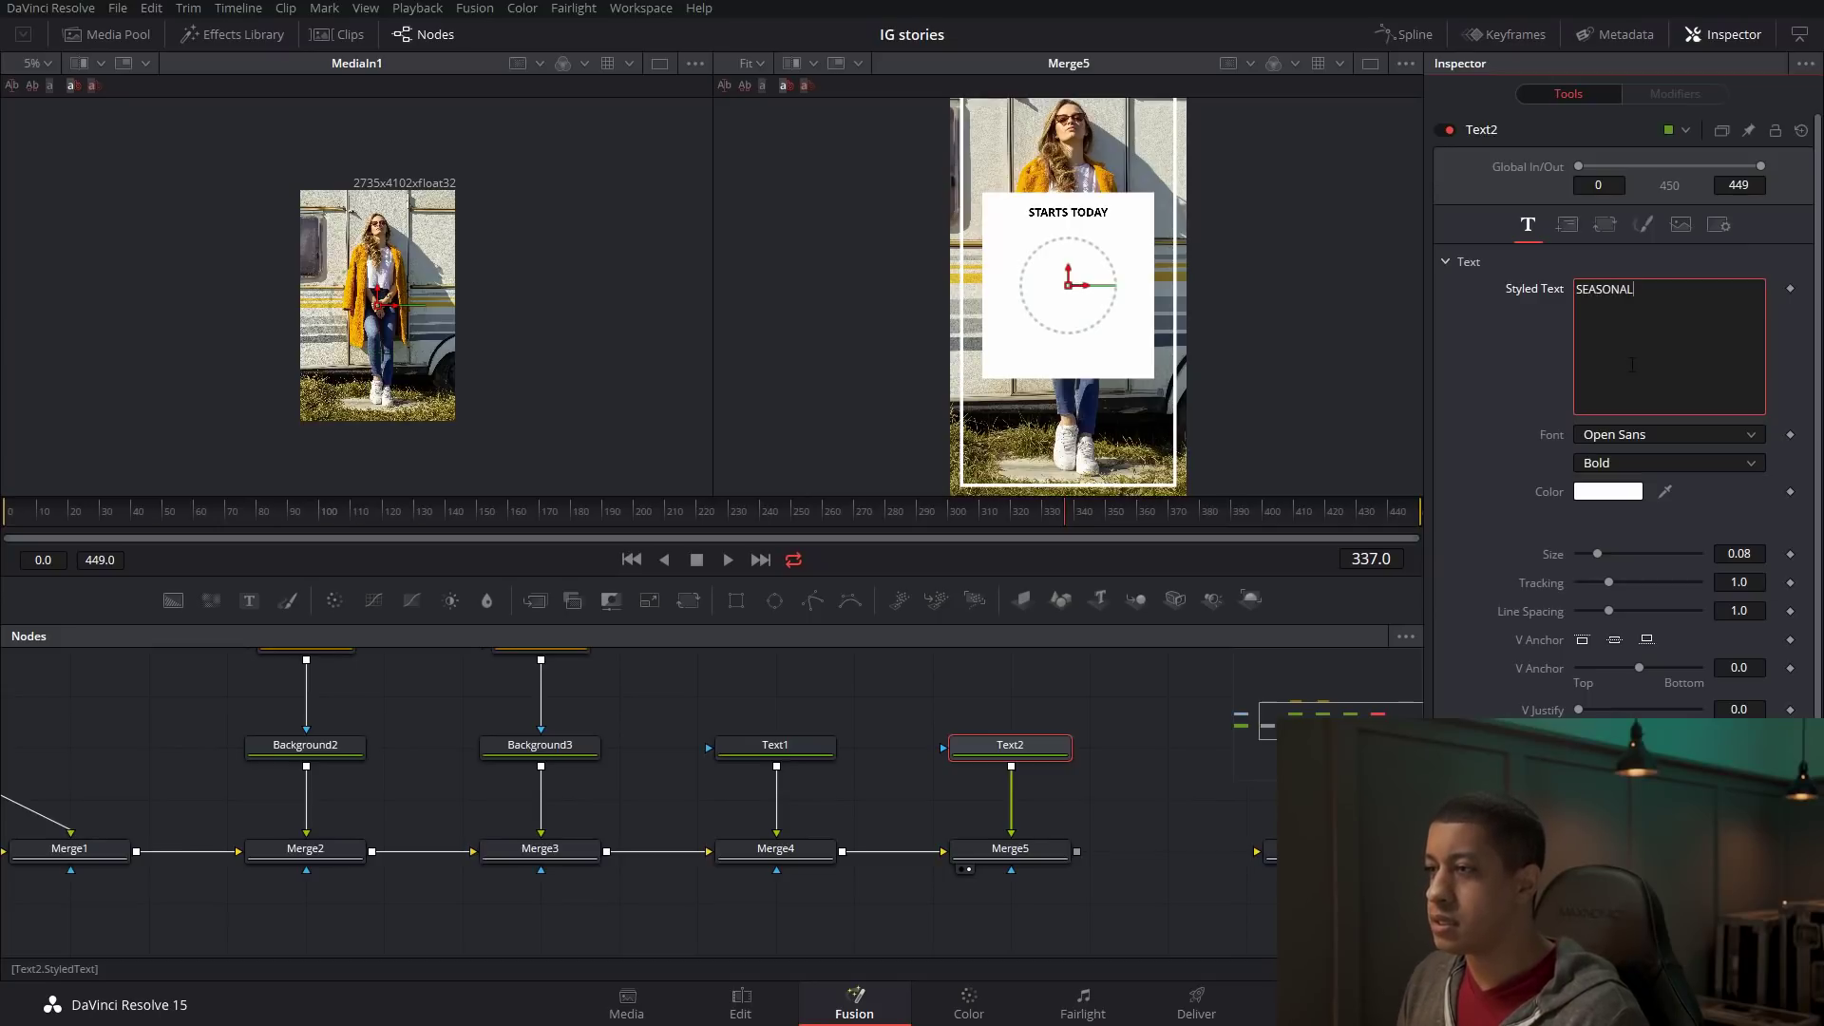
left_click(1606, 492)
left_click_drag(1121, 335, 1121, 519)
left_click(1131, 689)
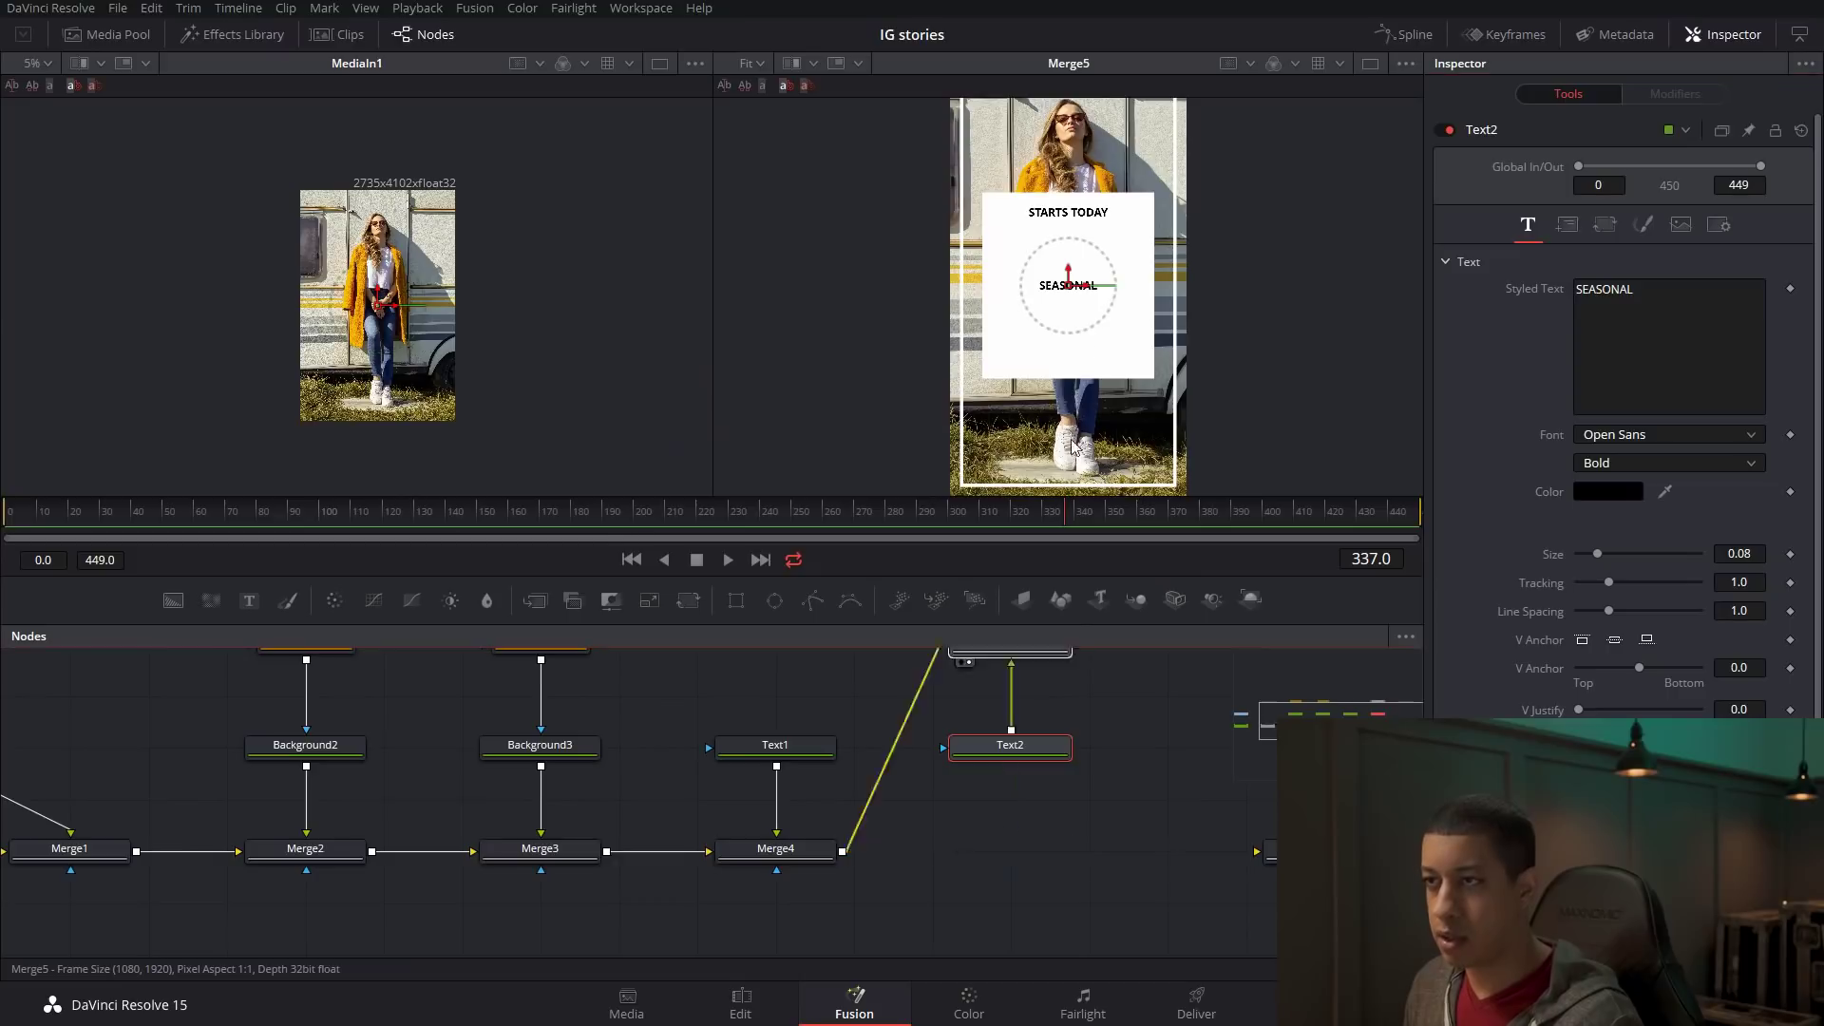
Set Text2's font to Roboto with size about 0.15 and move it up directly below "STARTS TODAY".
left_click(1714, 439)
scroll(1713, 570, "down", 10)
scroll(1638, 584, "up", 5)
left_click(1628, 561)
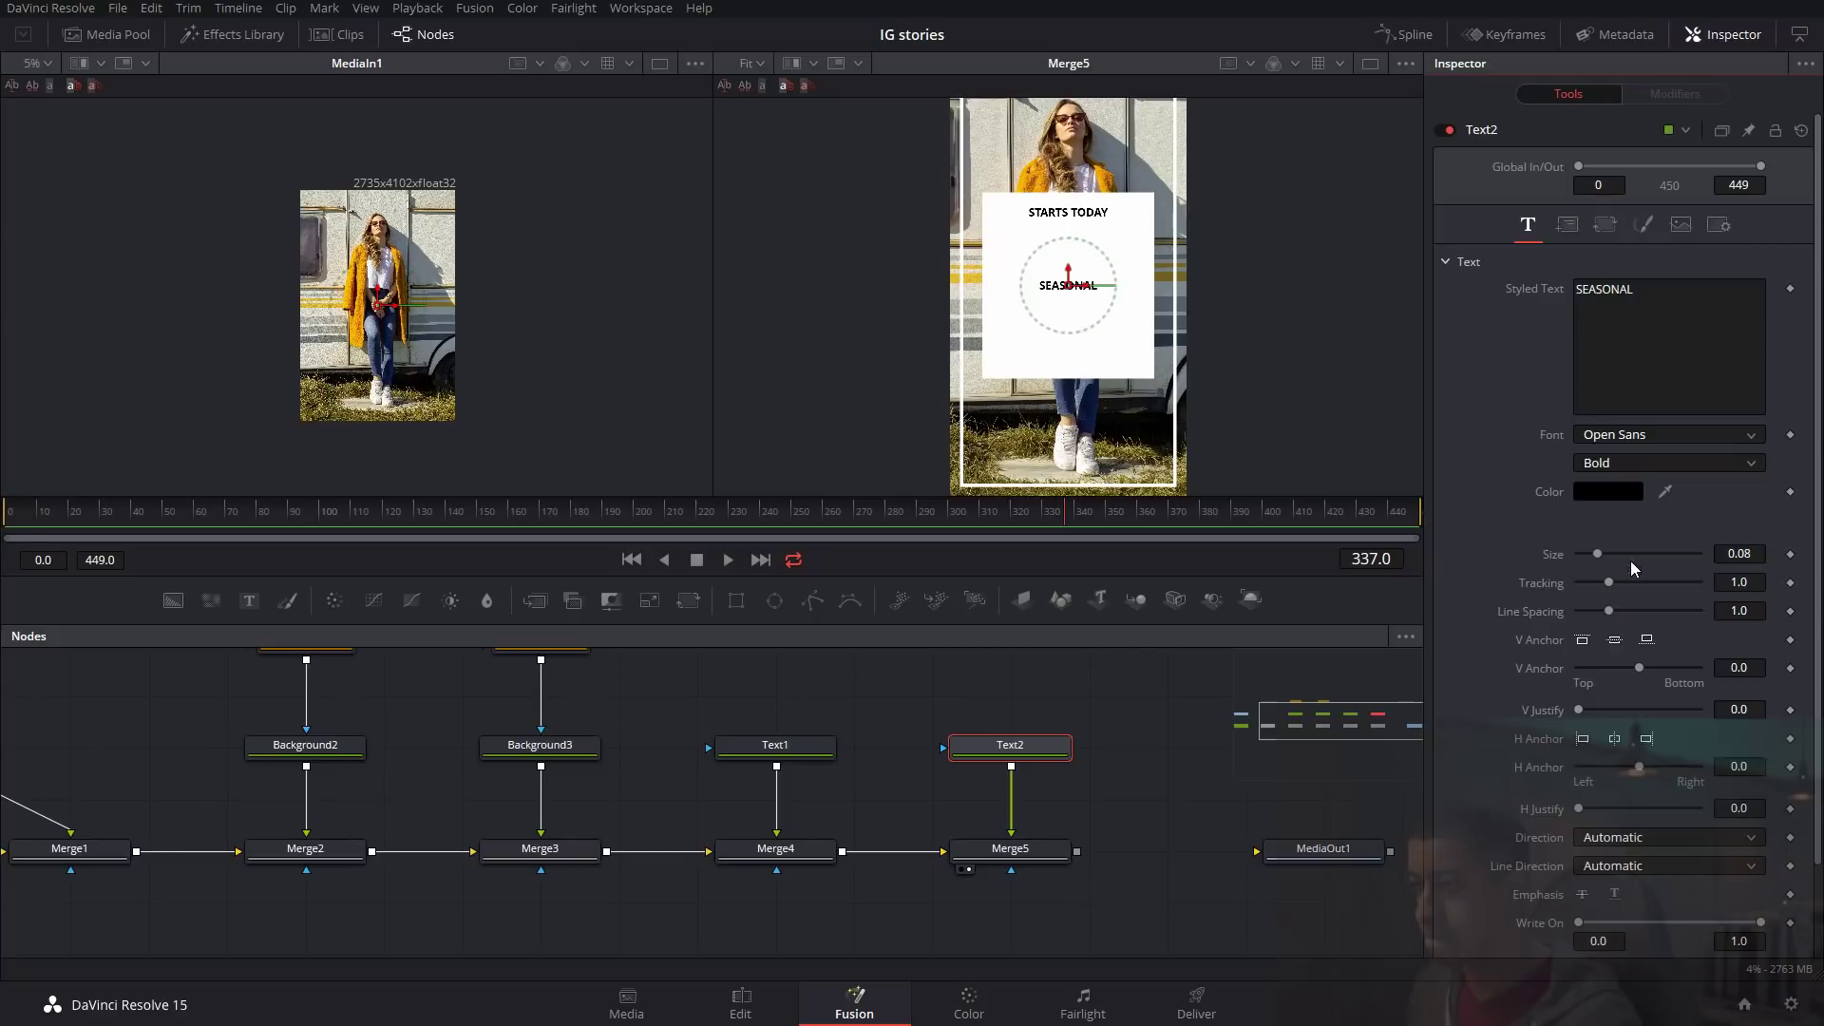
left_click_drag(1596, 553, 1615, 553)
left_click_drag(1068, 283, 1071, 225)
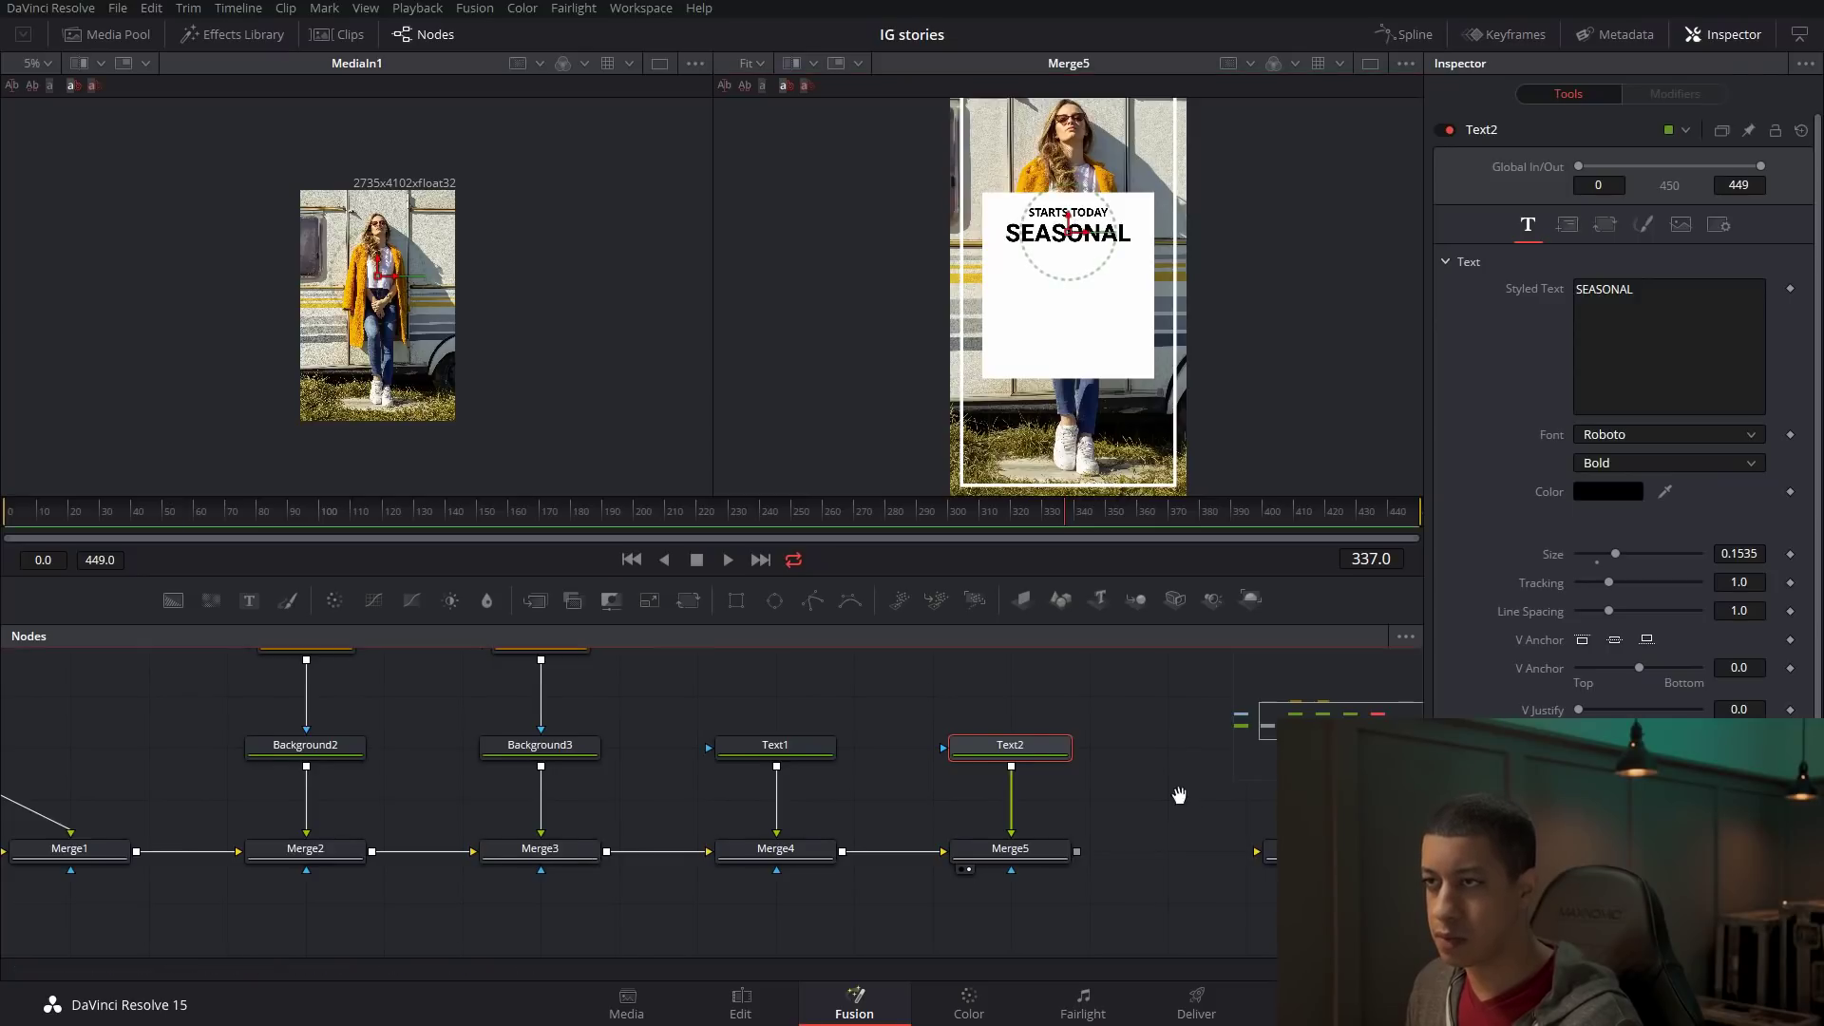
Add a third Text node and merge it over Merge5.
scroll(1009, 766, "right", 5)
left_click(1131, 822)
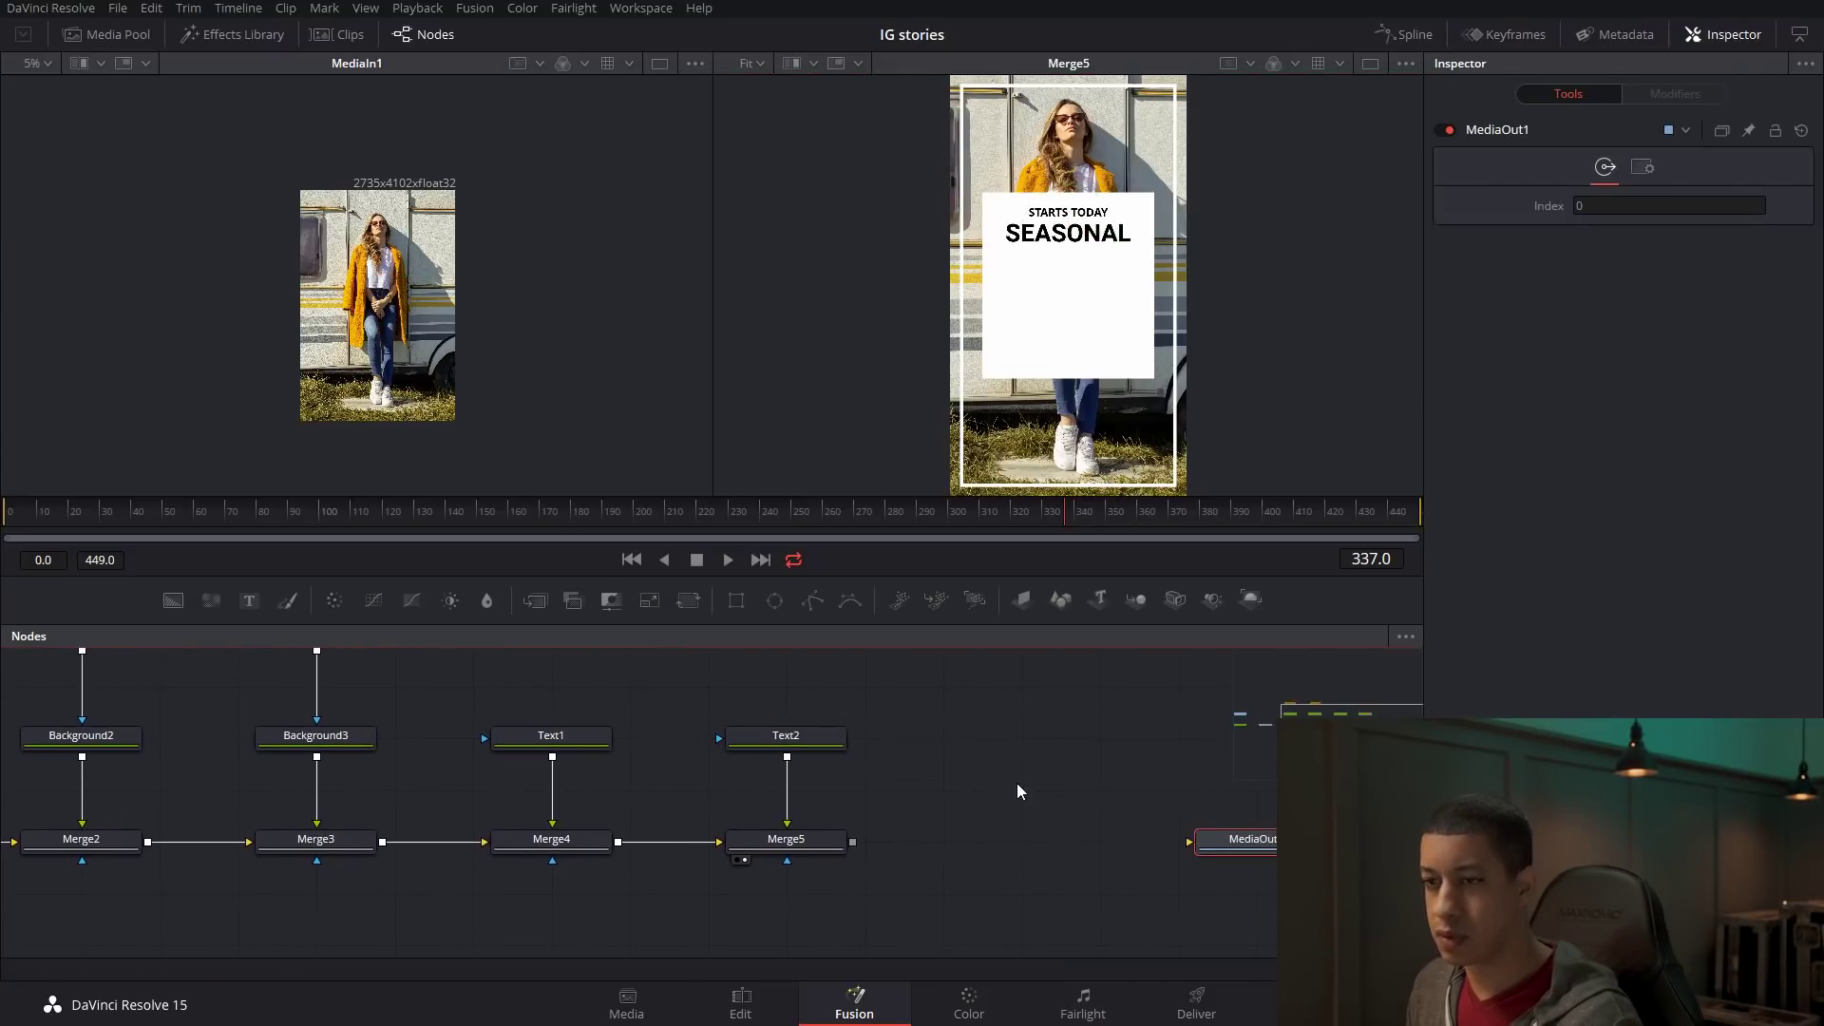
left_click_drag(242, 606, 751, 829)
scroll(967, 812, "right", 3)
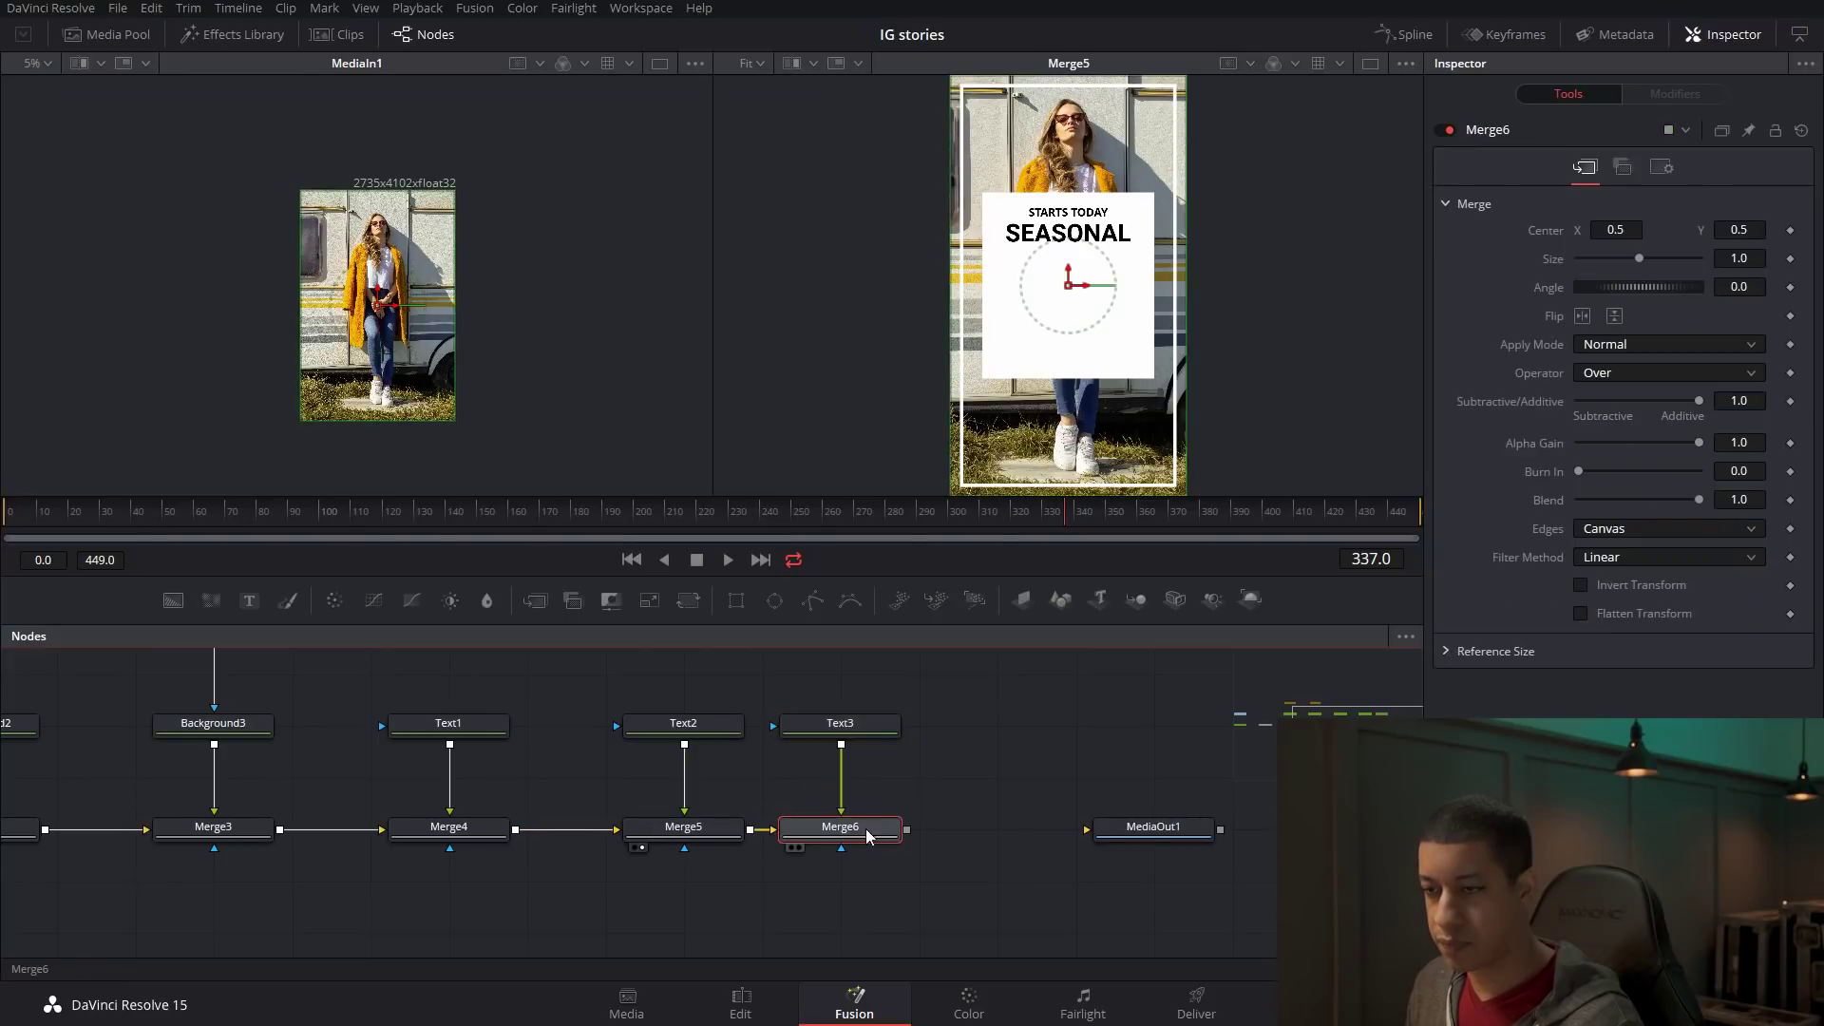
Show Merge6 in the second viewer and enter "SALE" as Text3's styled text.
left_click(865, 730)
left_click(1604, 315)
type("SAKE")
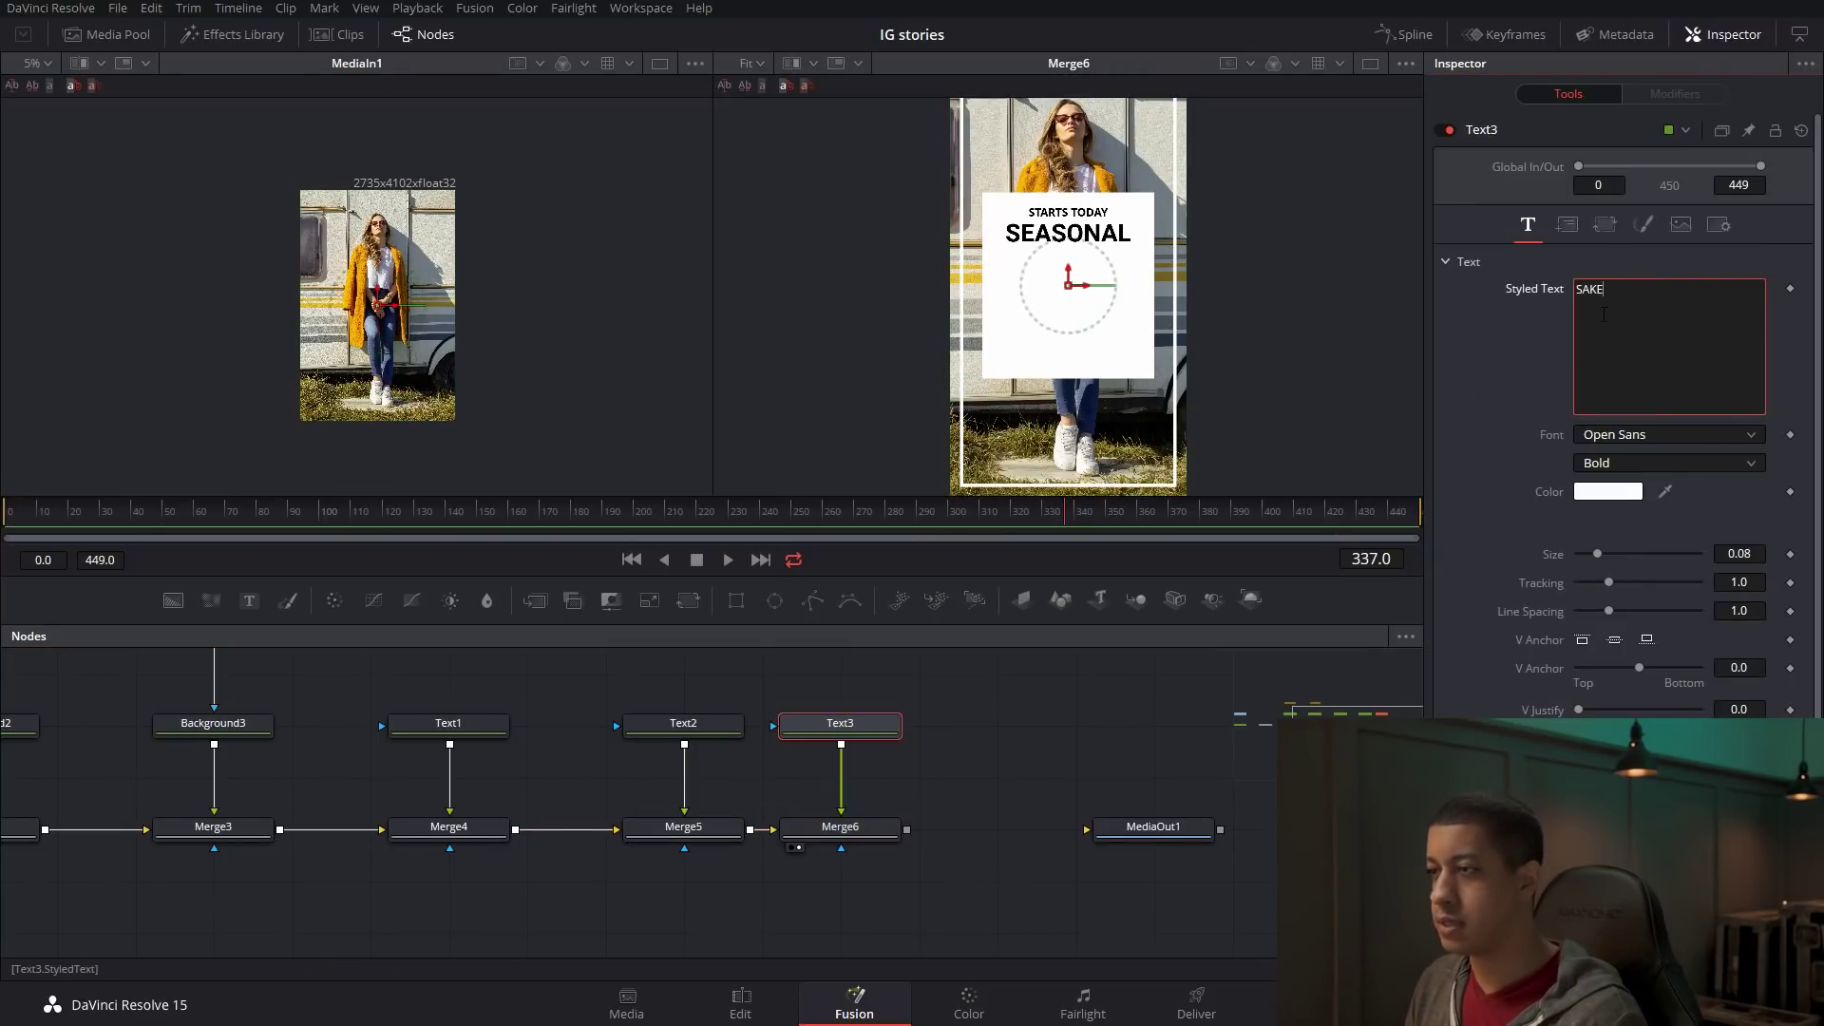
key("BackSpace")
key("BackSpace")
type("SAL")
key("BackSpace")
type("LE")
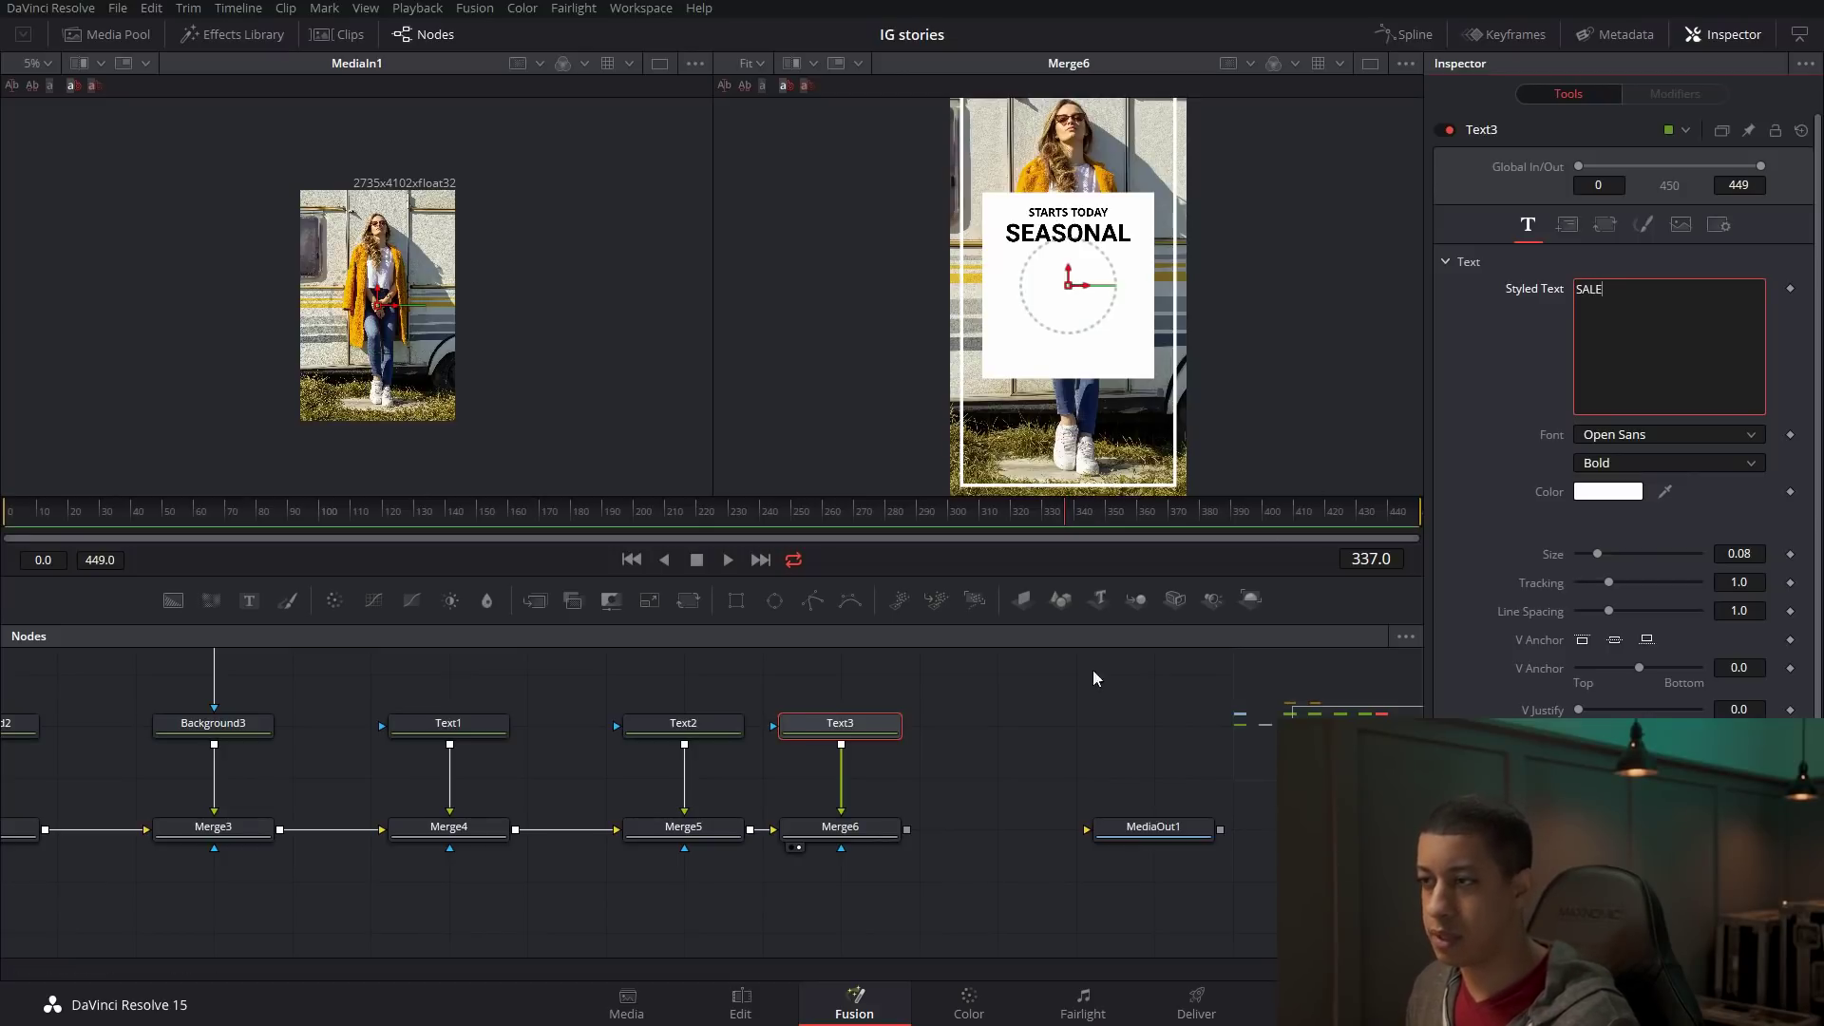
Set Text3's color to black (#000000).
left_click(1617, 494)
left_click_drag(1109, 380, 1108, 528)
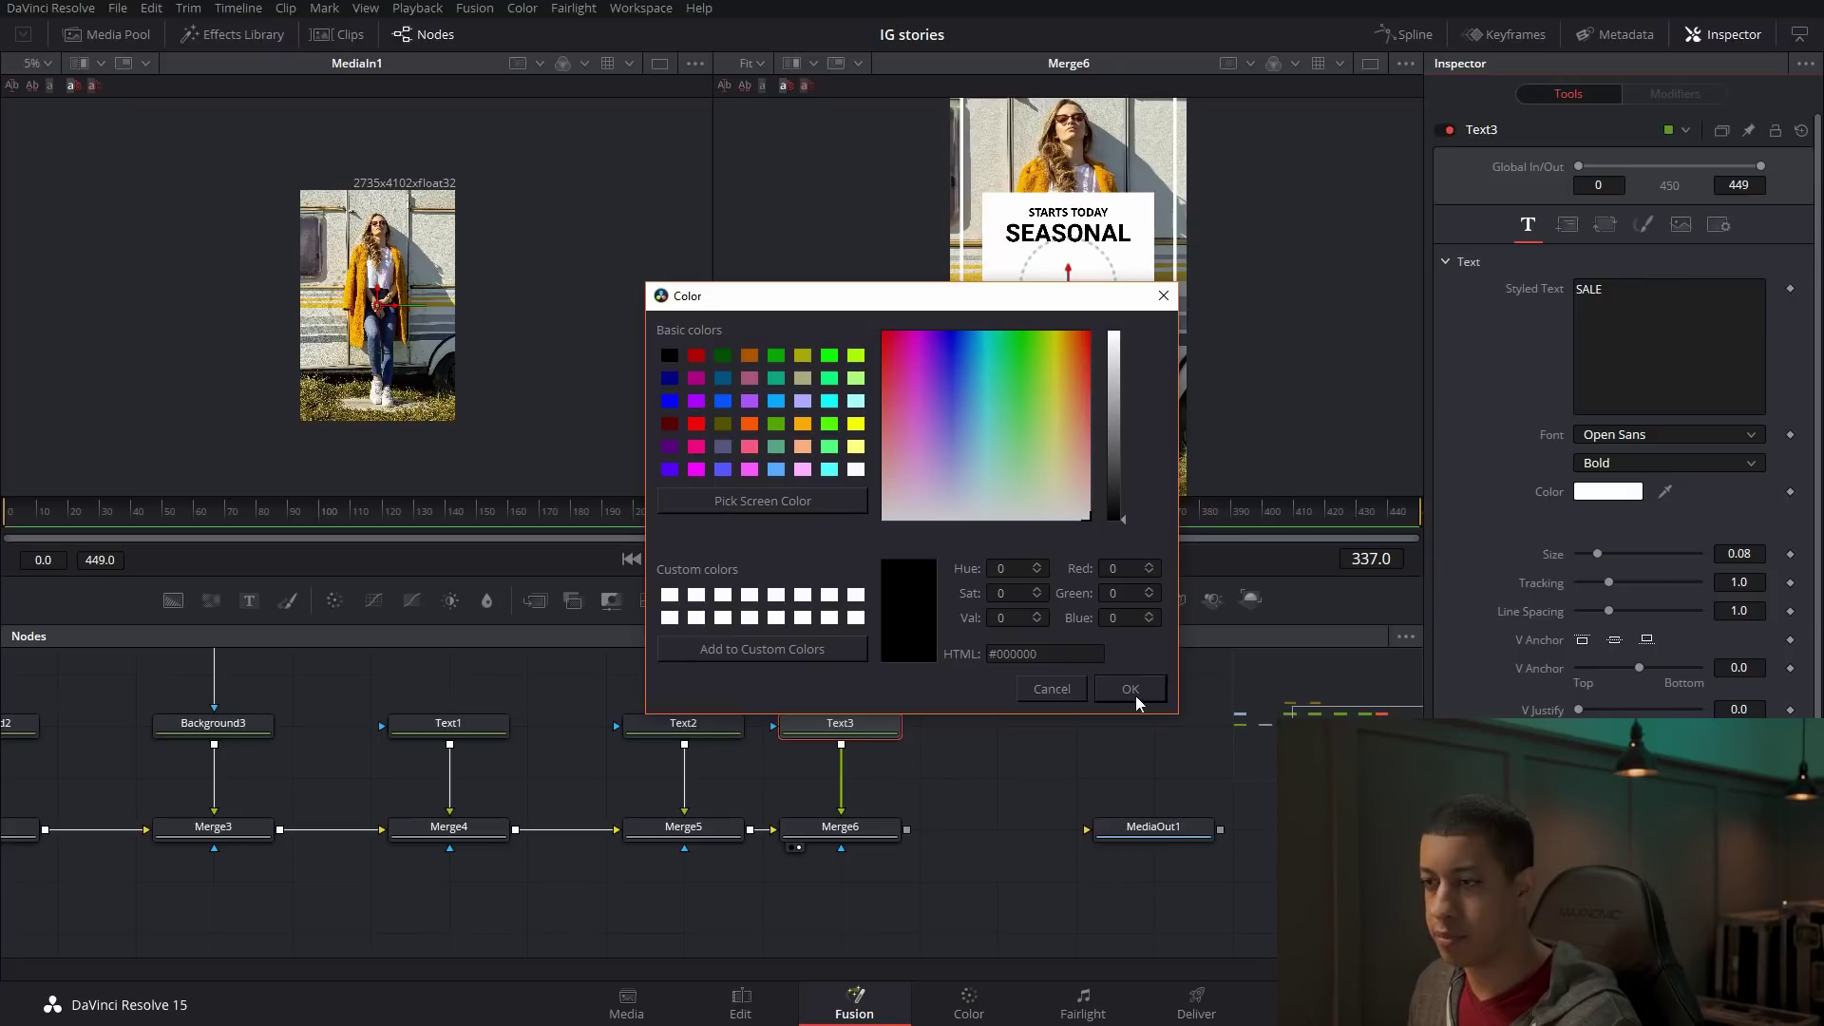
left_click(1136, 695)
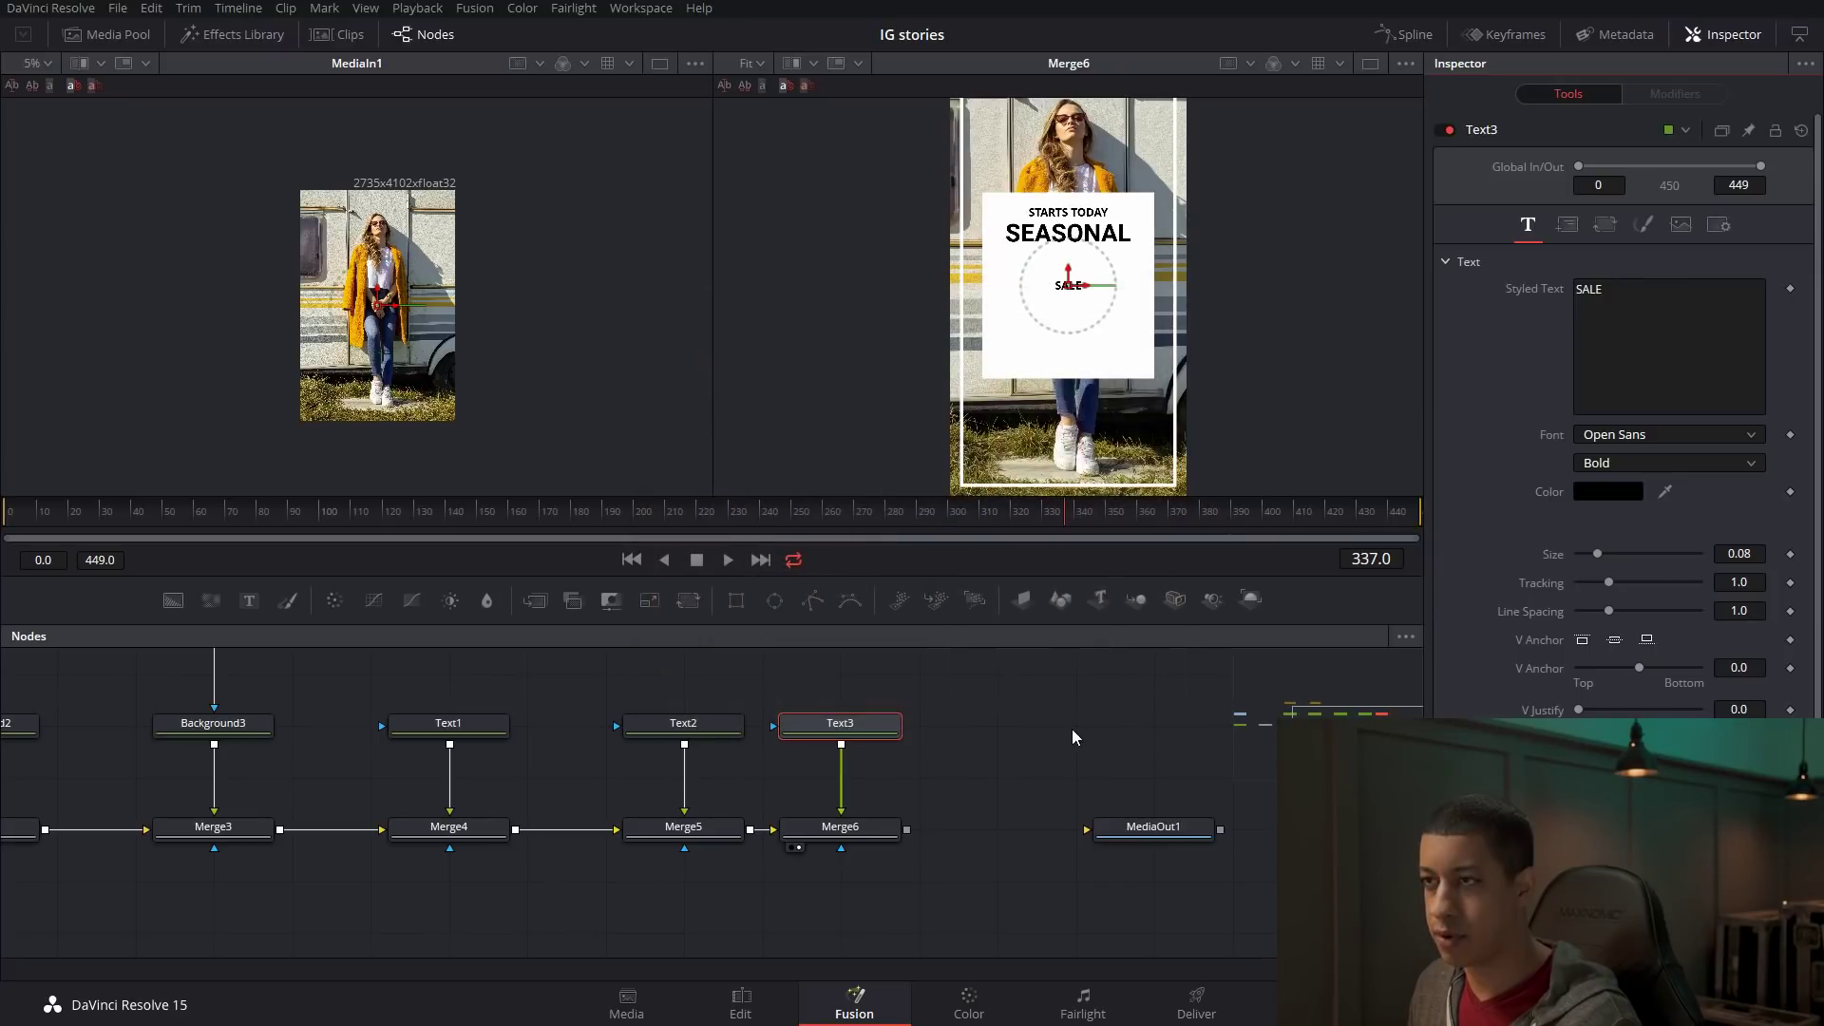
Set Text3's font to Futura PT in the Bold style.
left_click(1712, 437)
left_click_drag(1759, 642, 1753, 528)
left_click(1653, 492)
left_click(1674, 464)
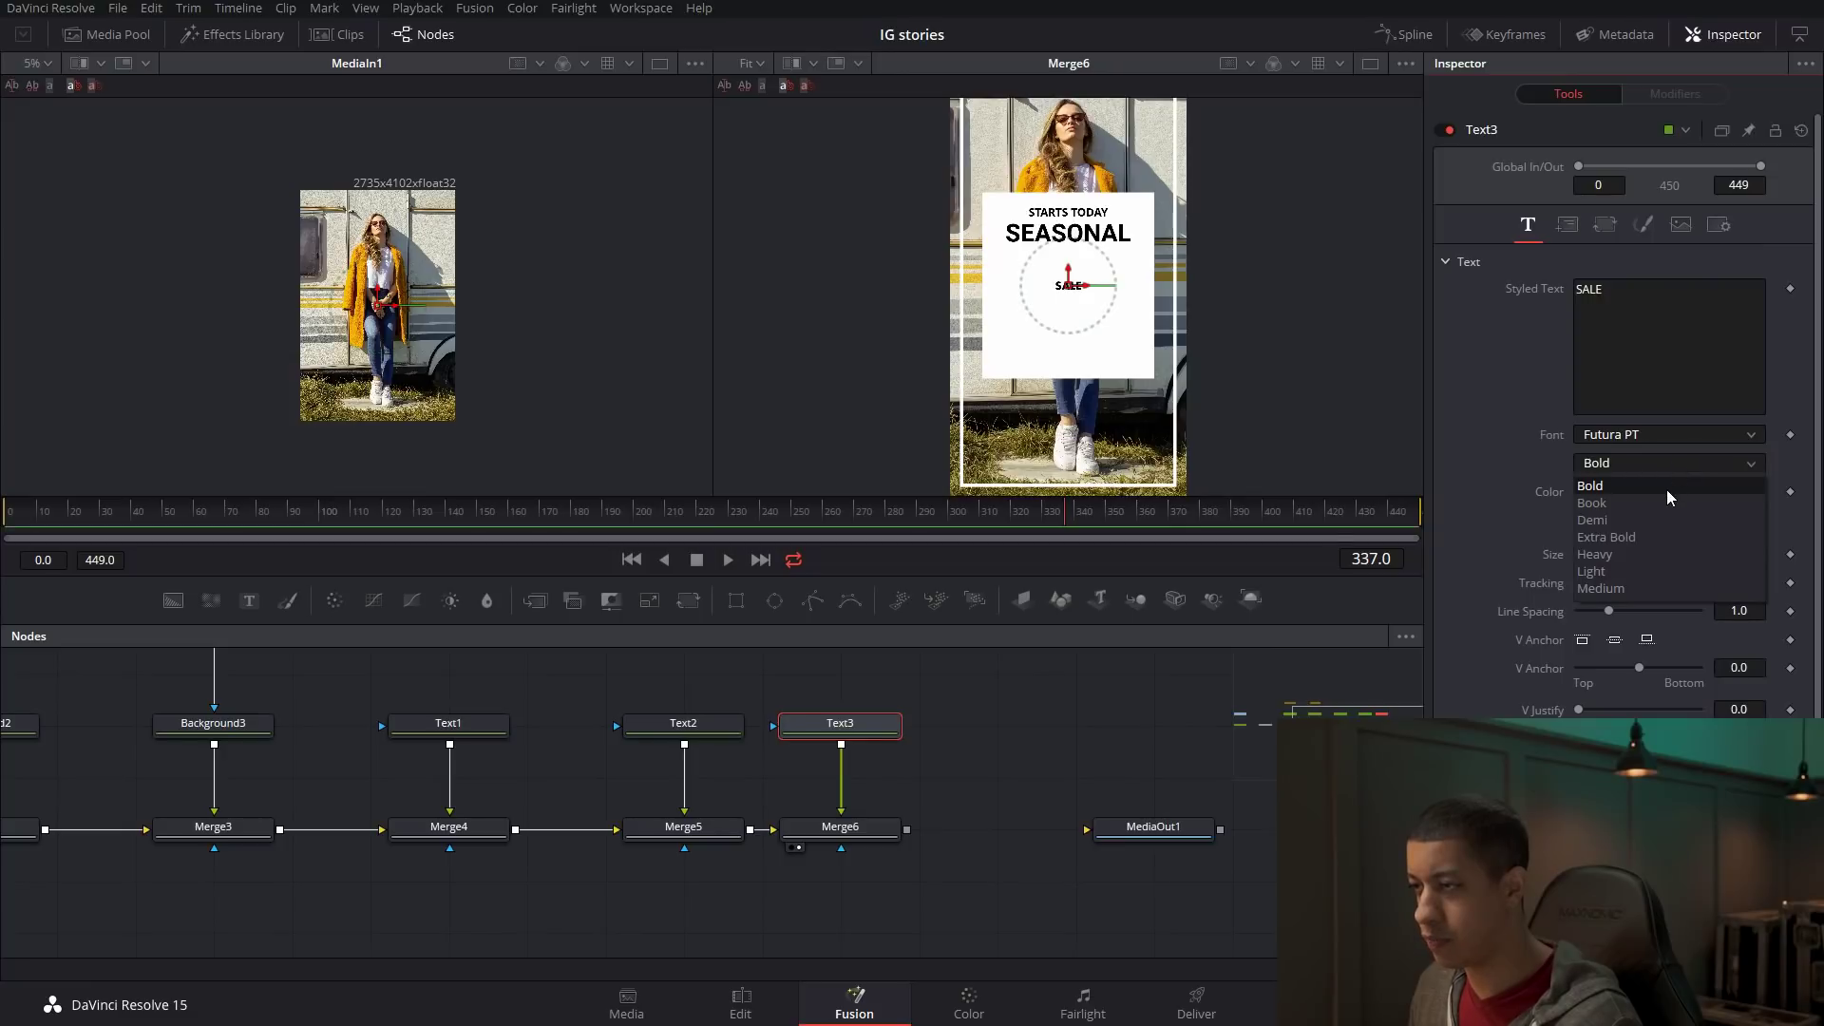
left_click(1668, 488)
Enlarge "SALE" to size about 0.48 and move it up directly below "SEASONAL".
left_click_drag(1600, 553, 1684, 562)
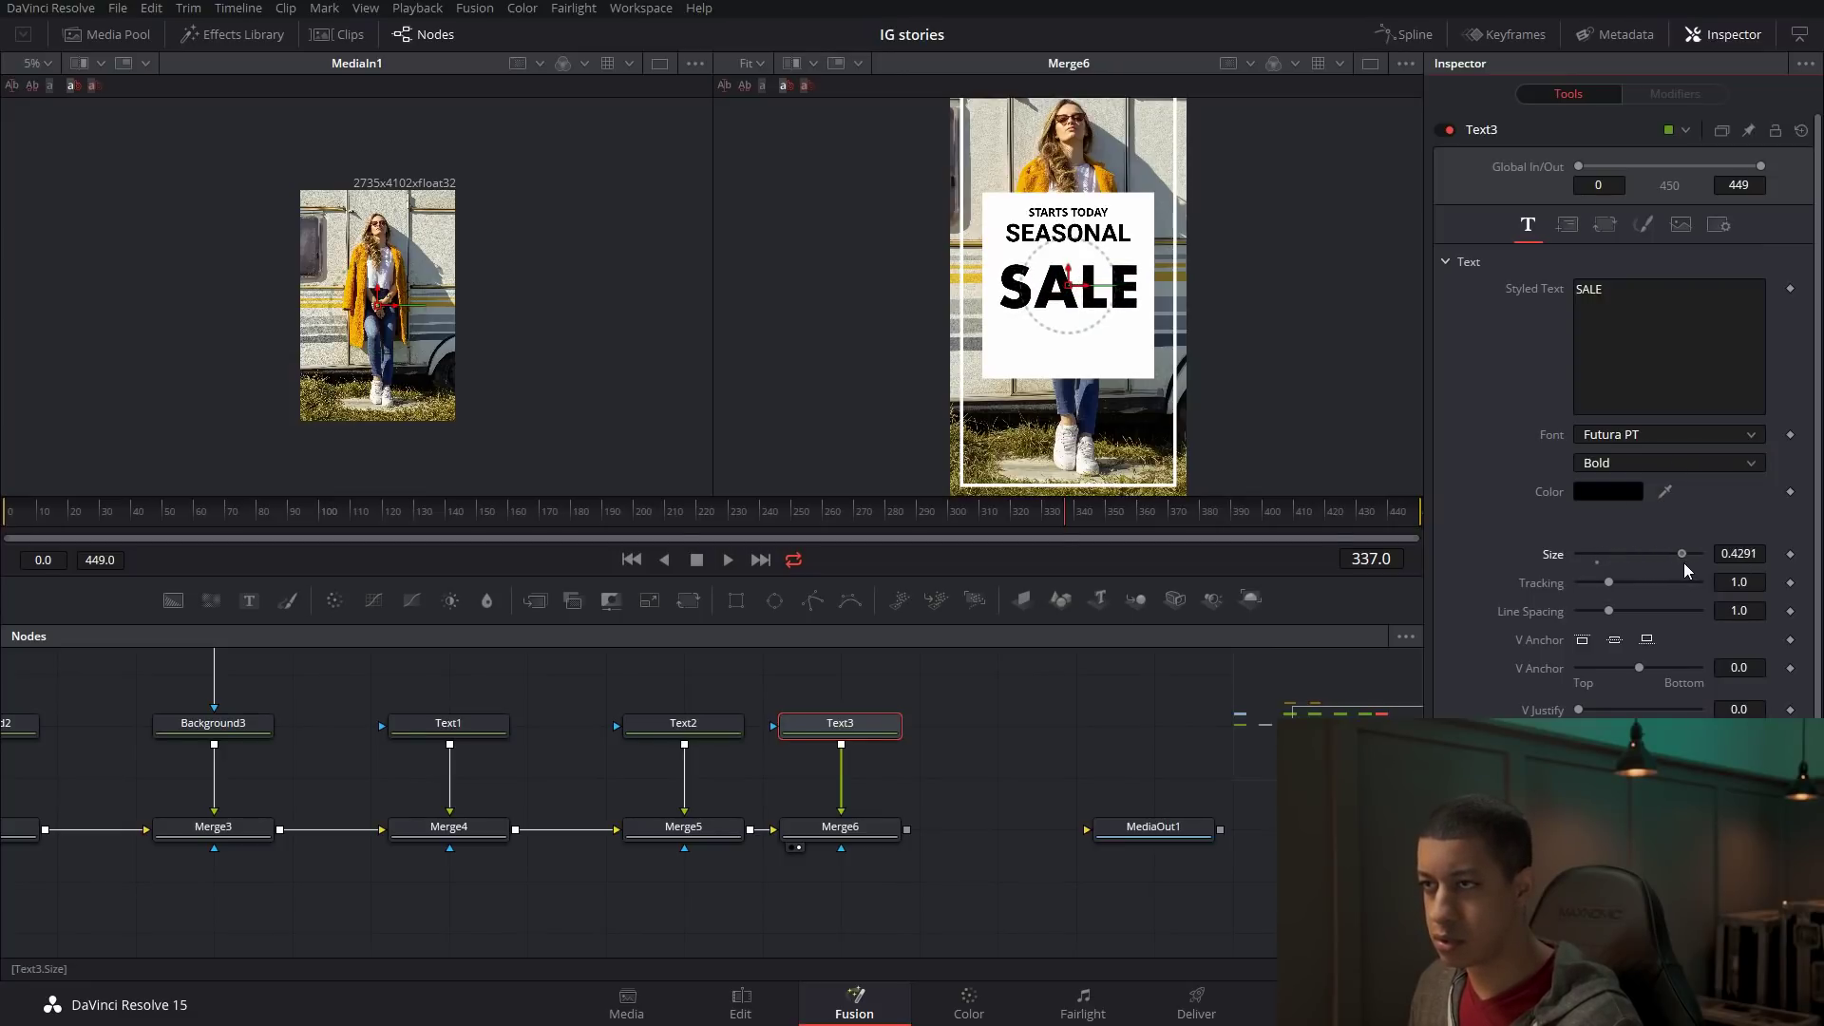
left_click_drag(1069, 267, 1070, 251)
left_click_drag(1685, 558, 1694, 559)
left_click_drag(956, 751, 1109, 774)
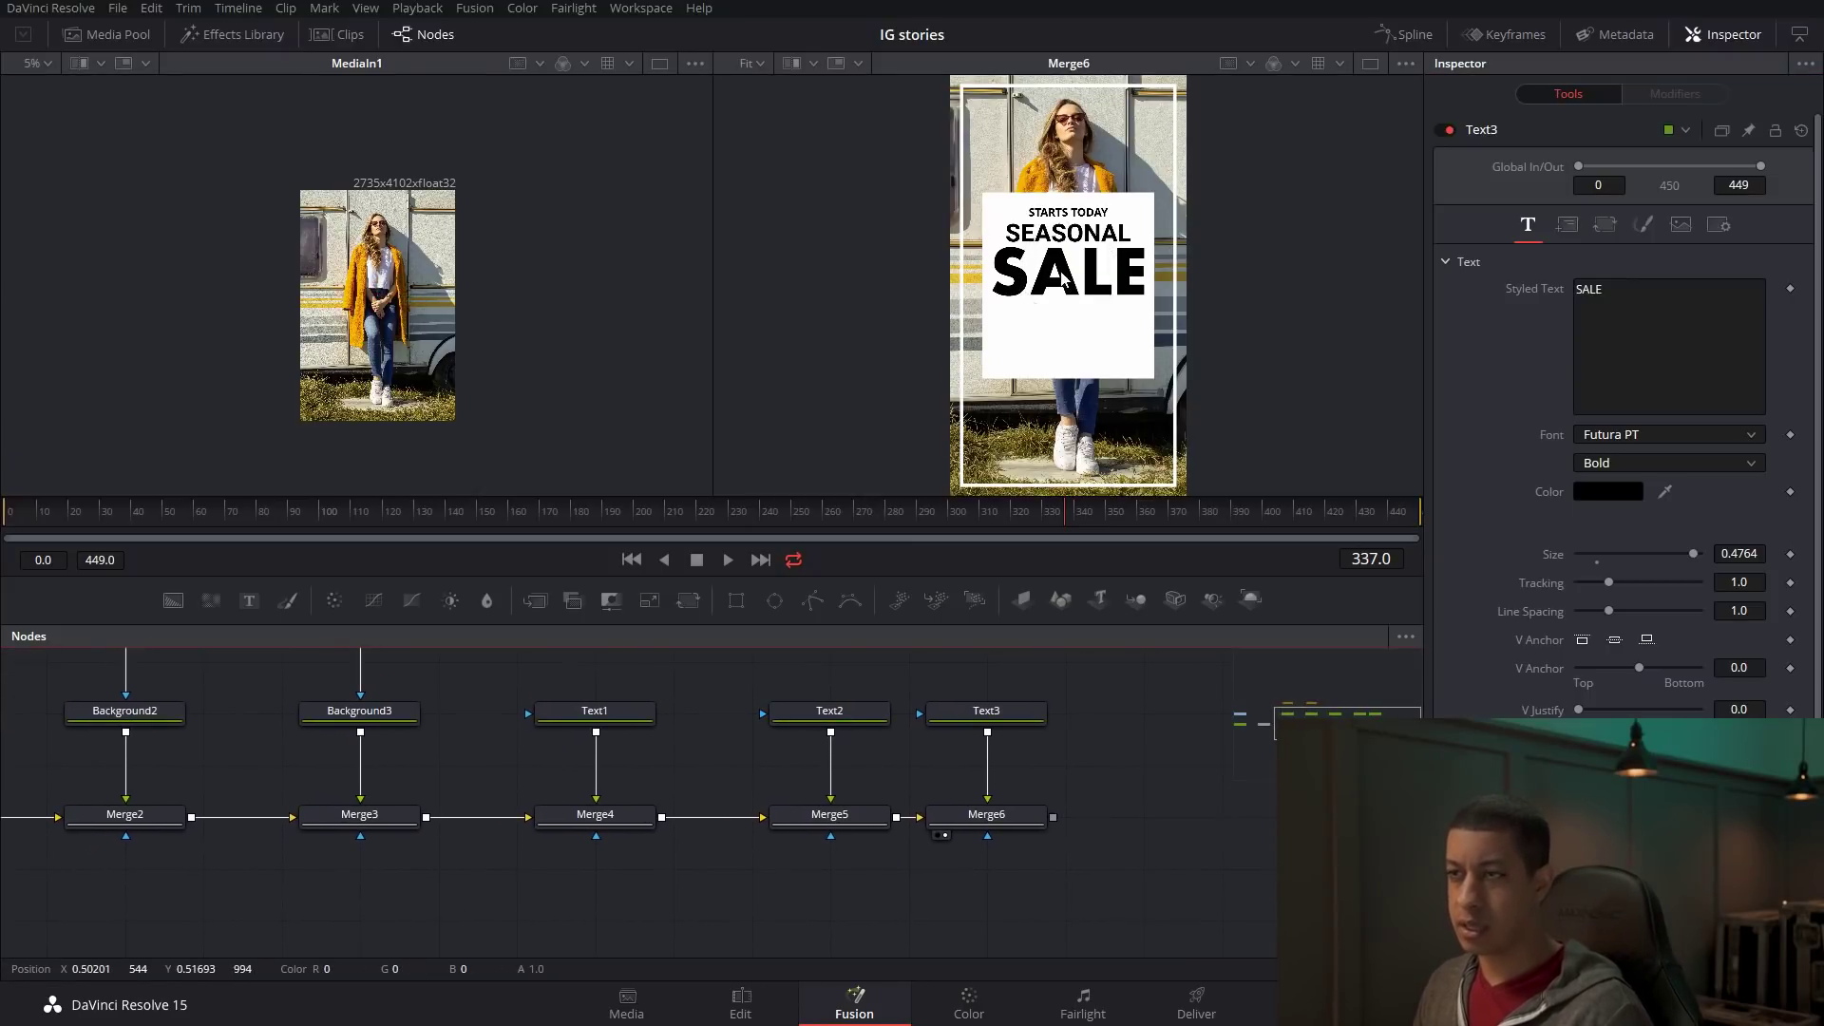
Examine the node chain by showing Merge2 and Merge3 in turn in the first viewer.
scroll(1068, 853, "down", 3)
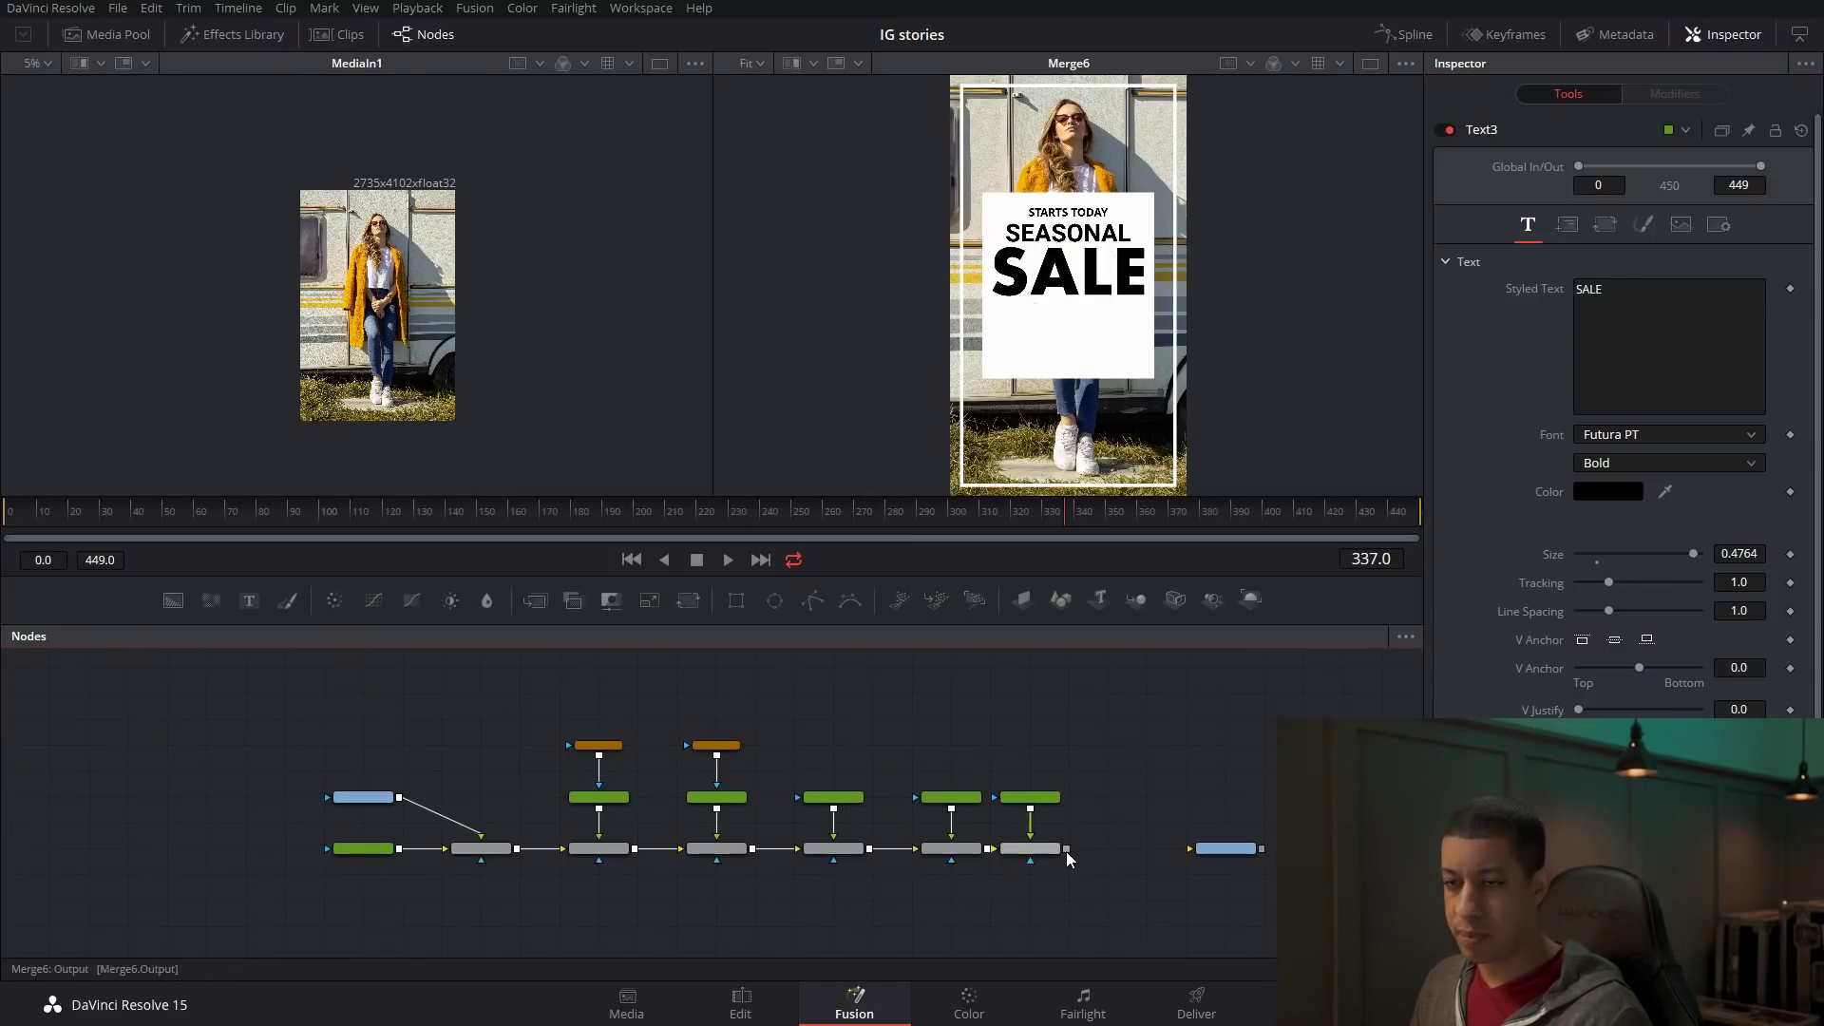
scroll(1091, 846, "up", 3)
left_click_drag(1090, 845, 1189, 835)
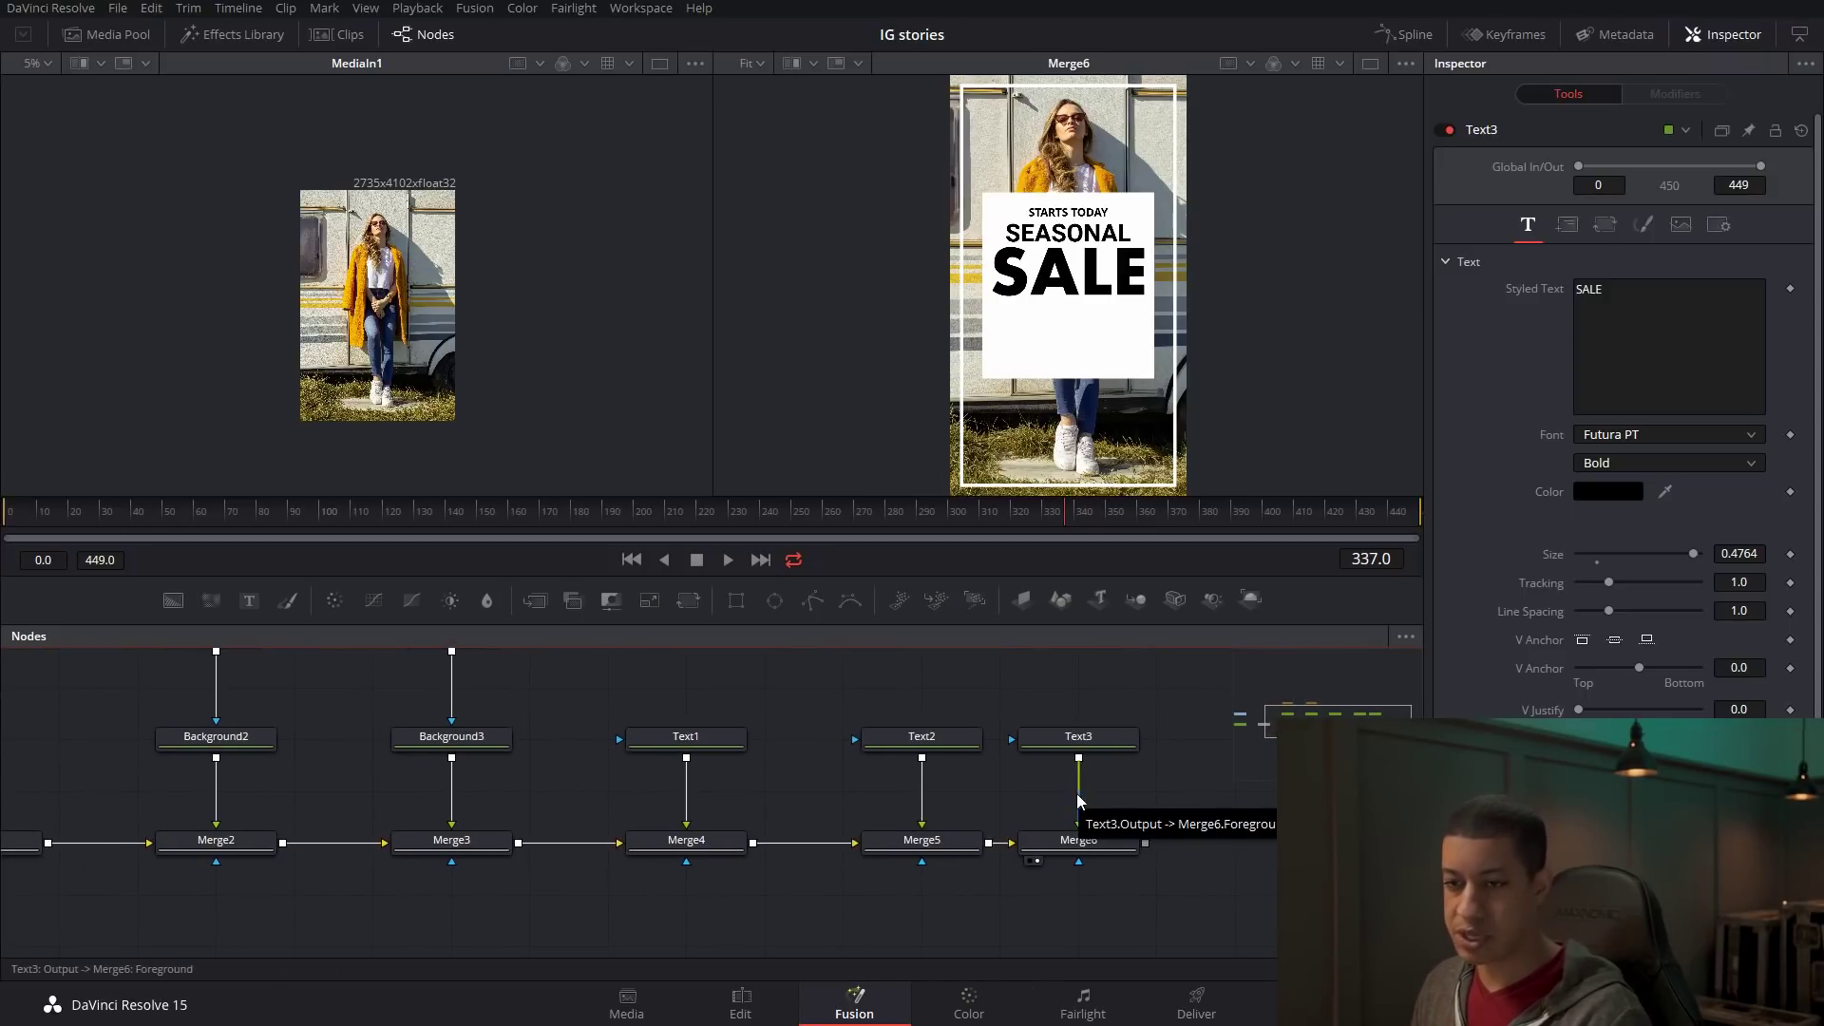
scroll(981, 916, "down", 1)
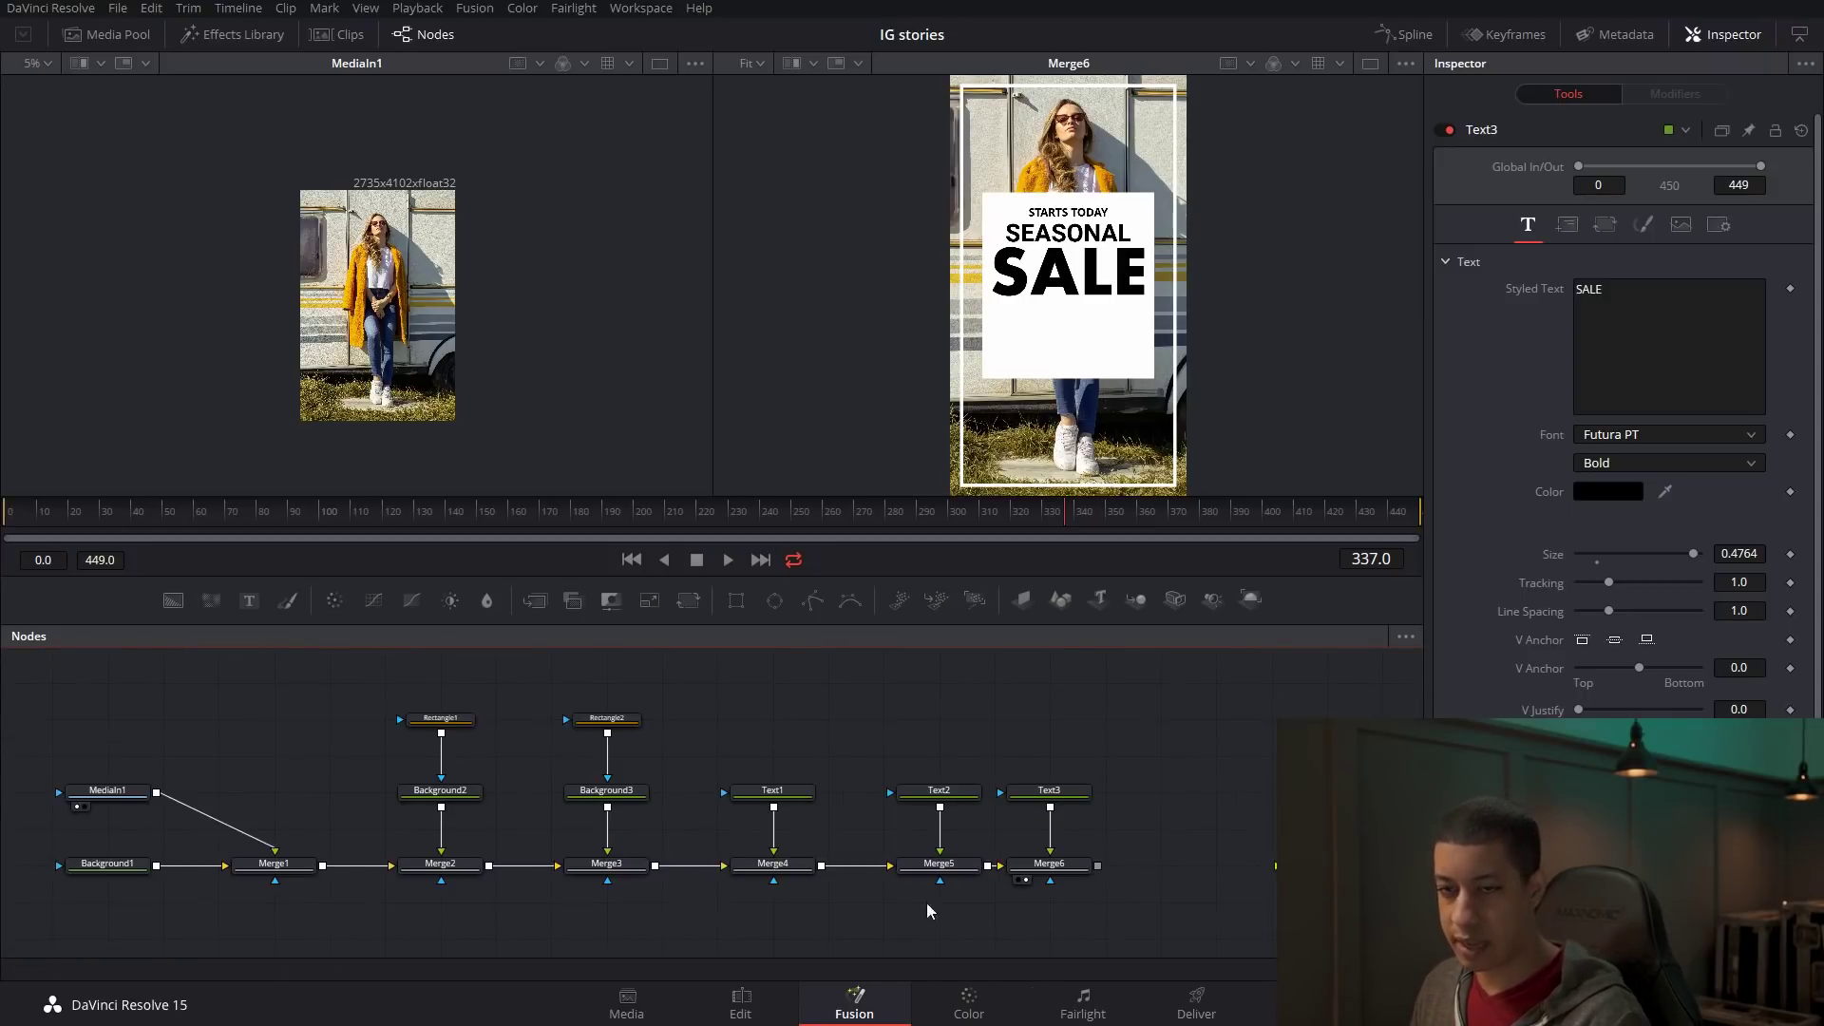
left_click_drag(463, 867, 323, 403)
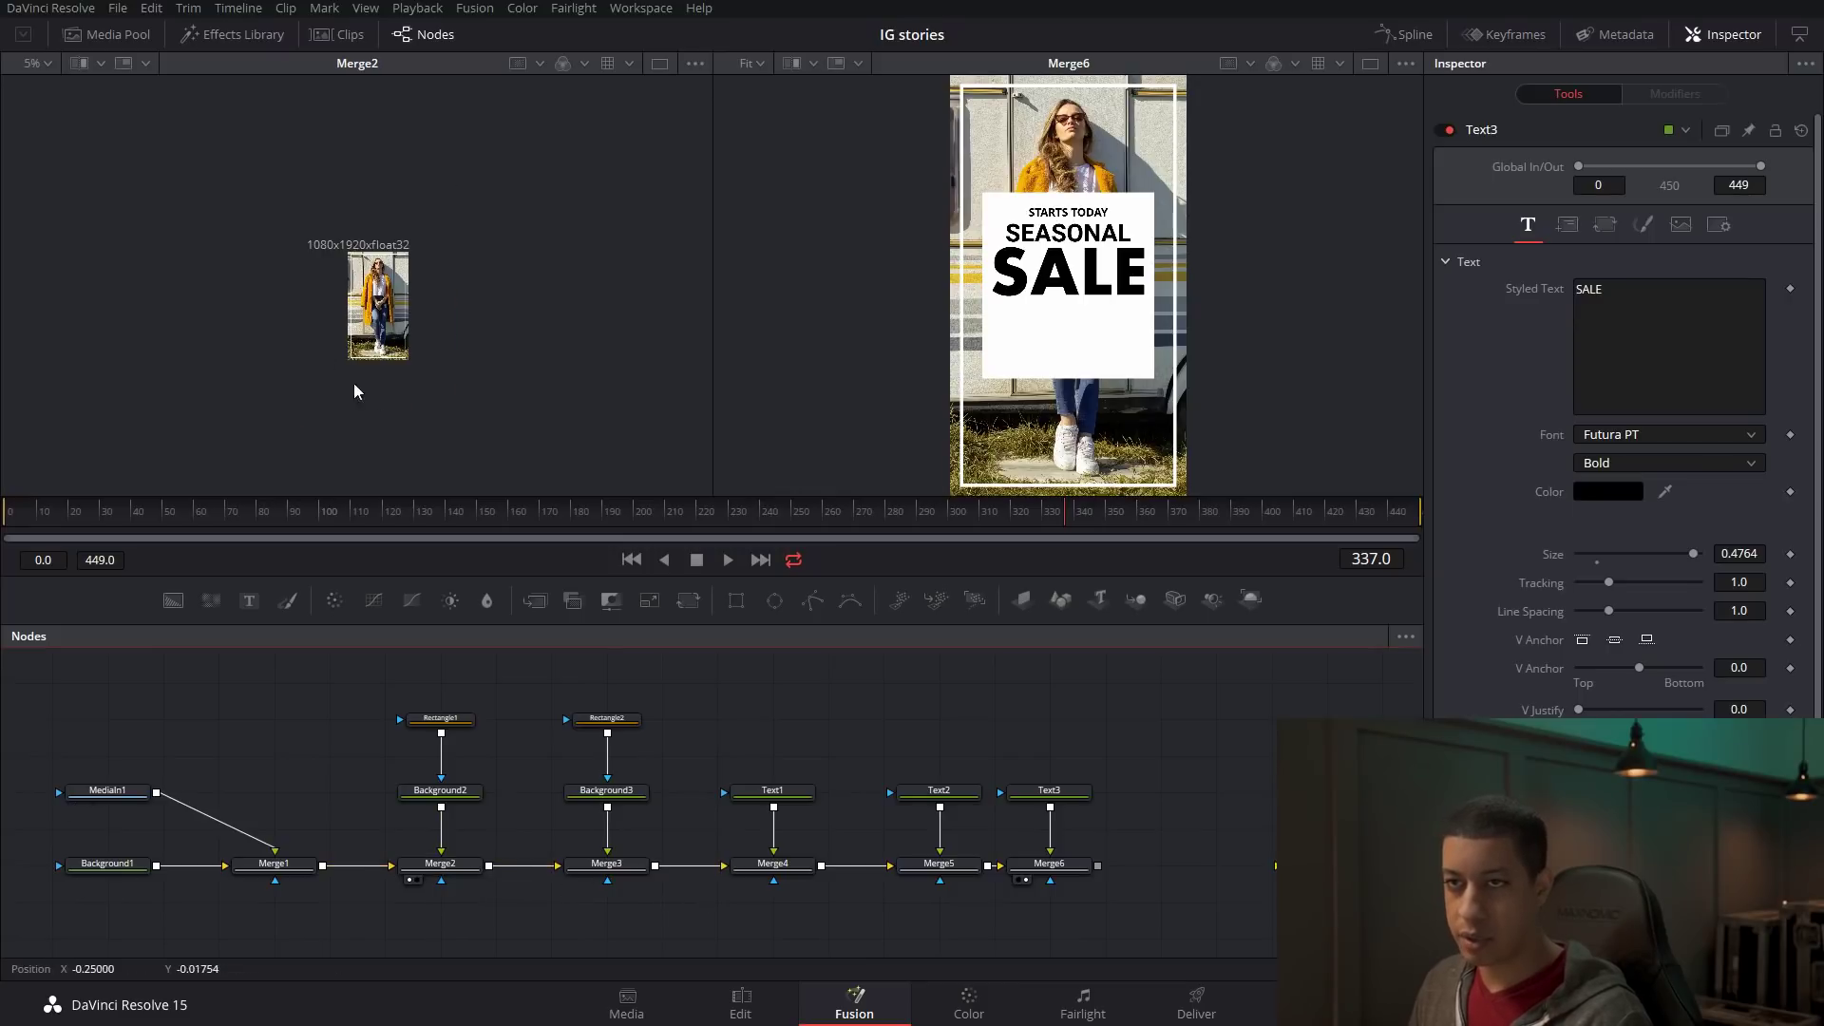
scroll(363, 334, "up", 4)
scroll(363, 333, "down", 2)
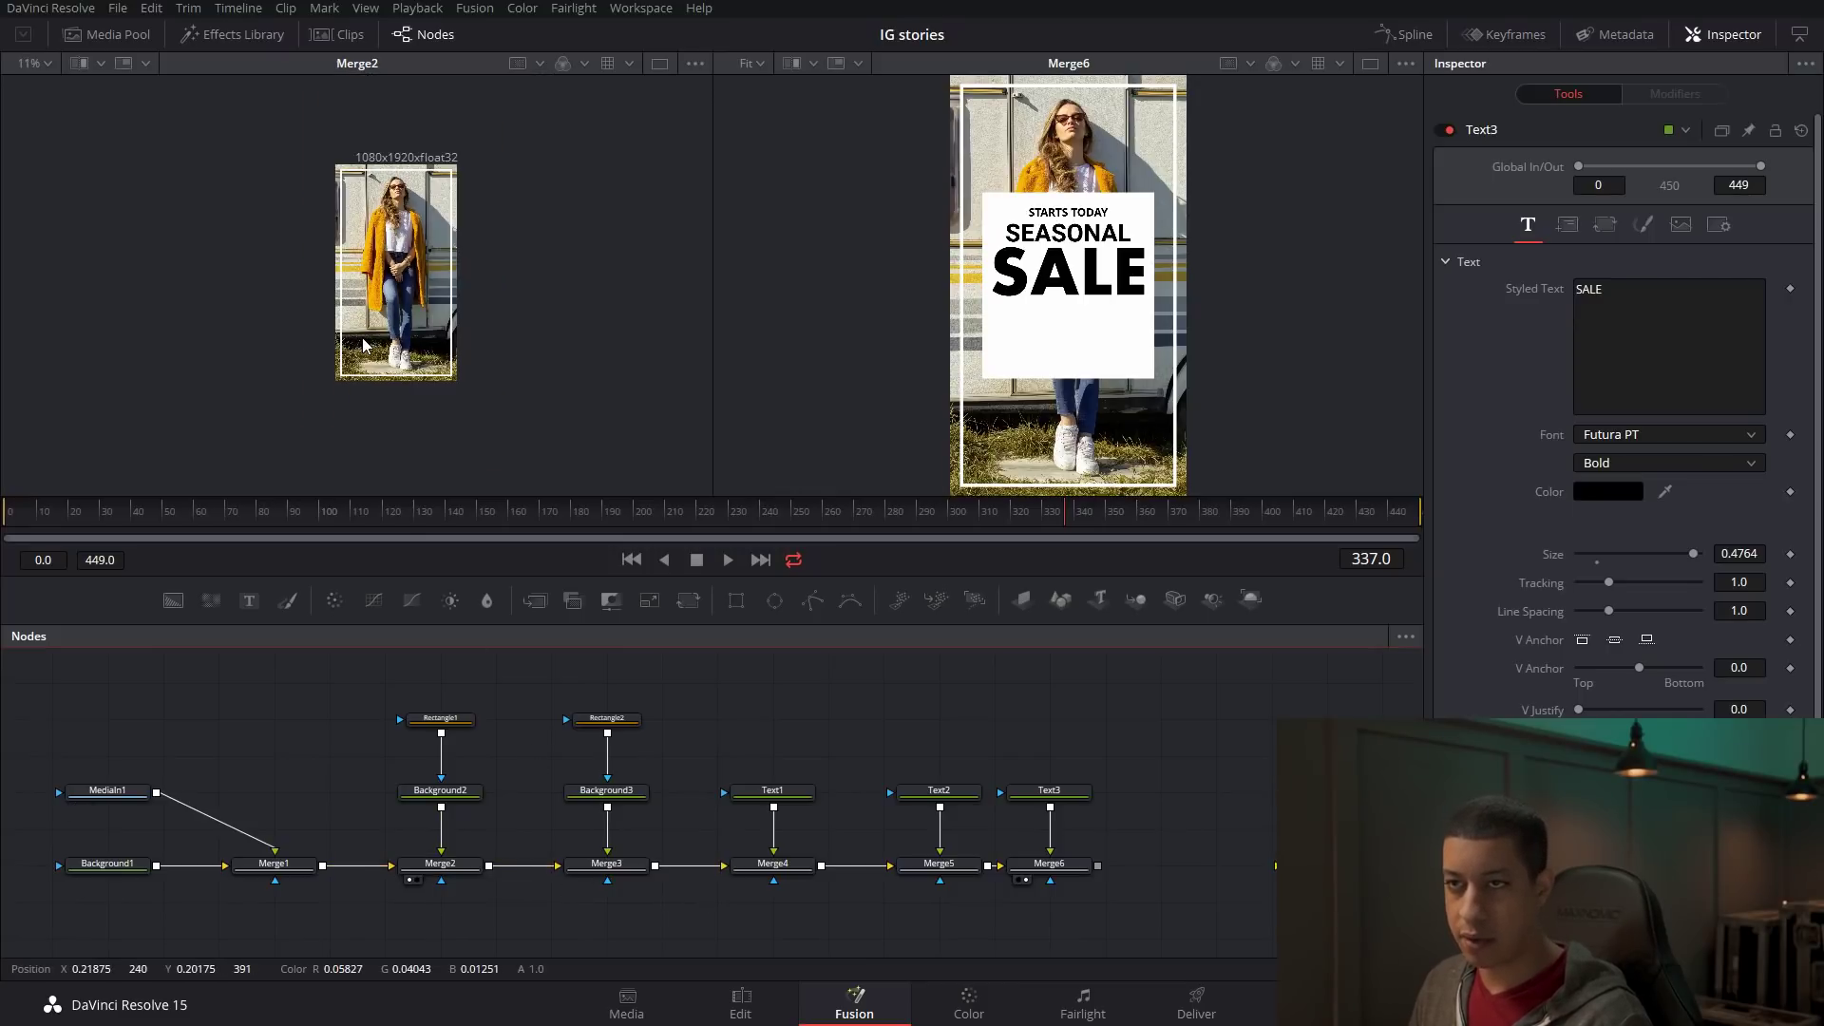
left_click(574, 880)
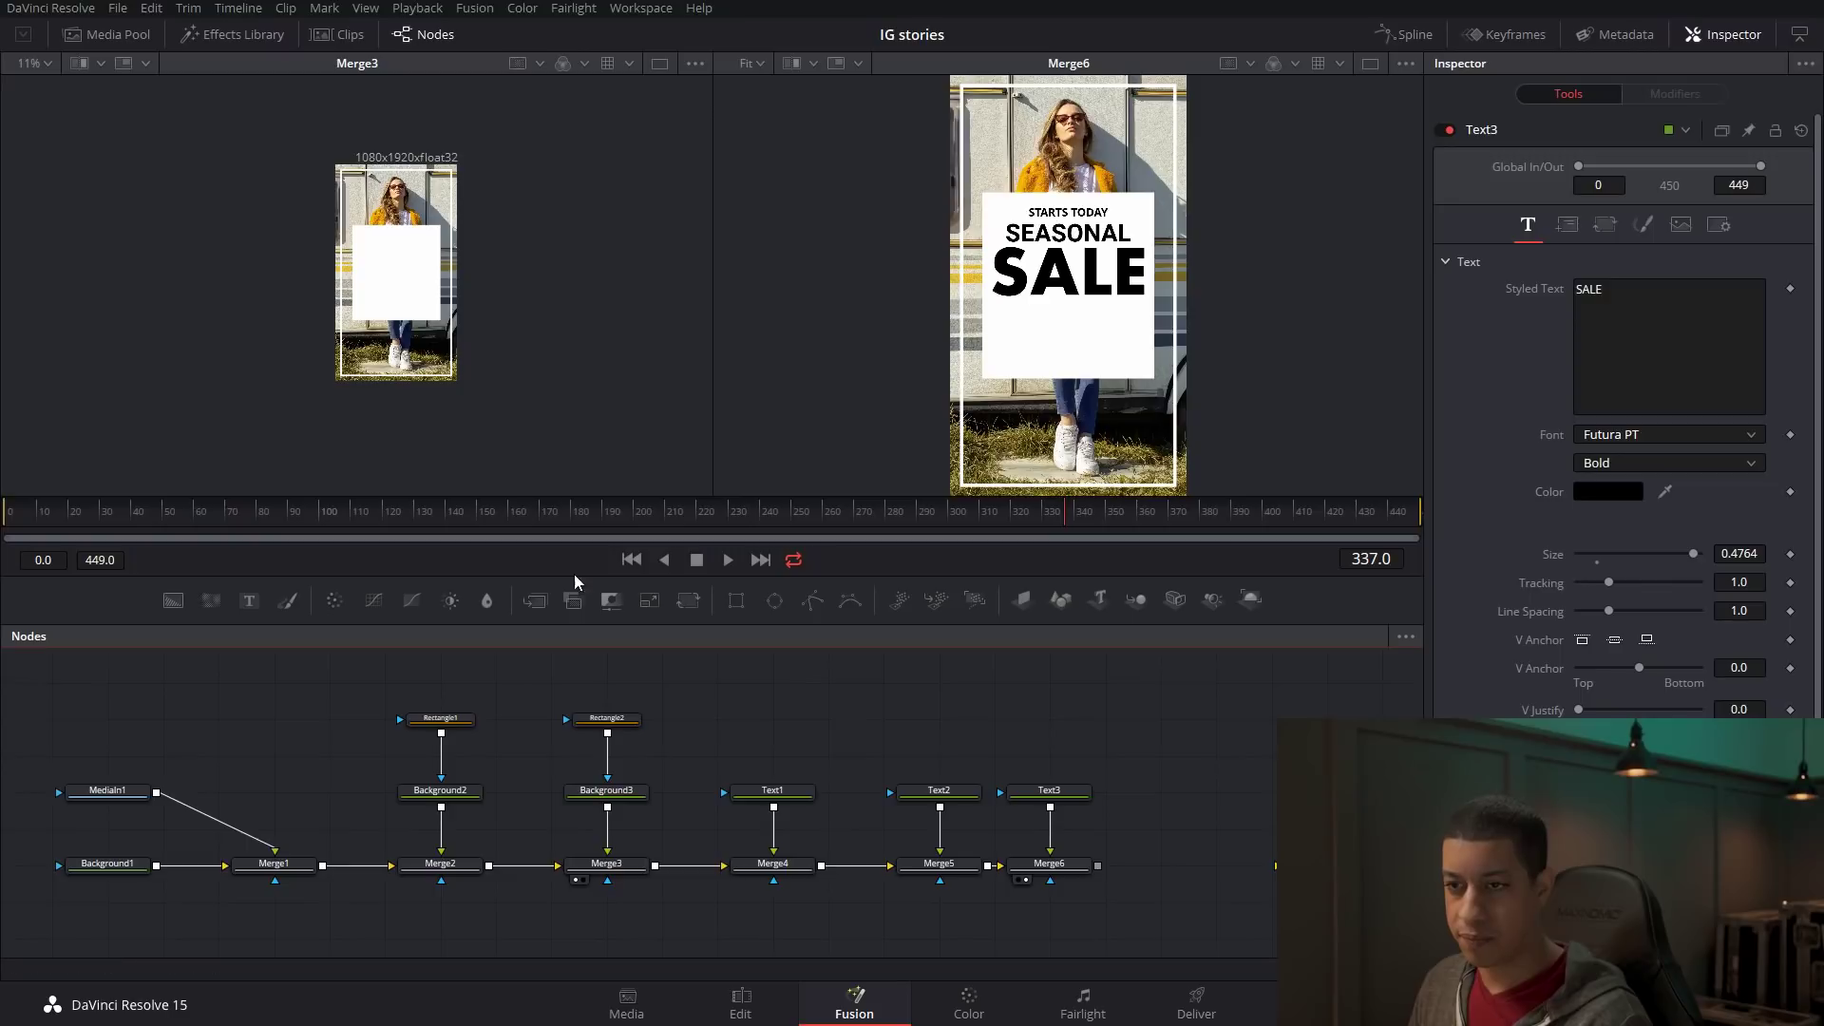
Detach the Merge3-to-Merge6 branch from Merge2, merge its output over Merge2 with a new Merge node, and view that merge in the second viewer.
left_click_drag(572, 686, 1069, 907)
left_click_drag(607, 865, 550, 777)
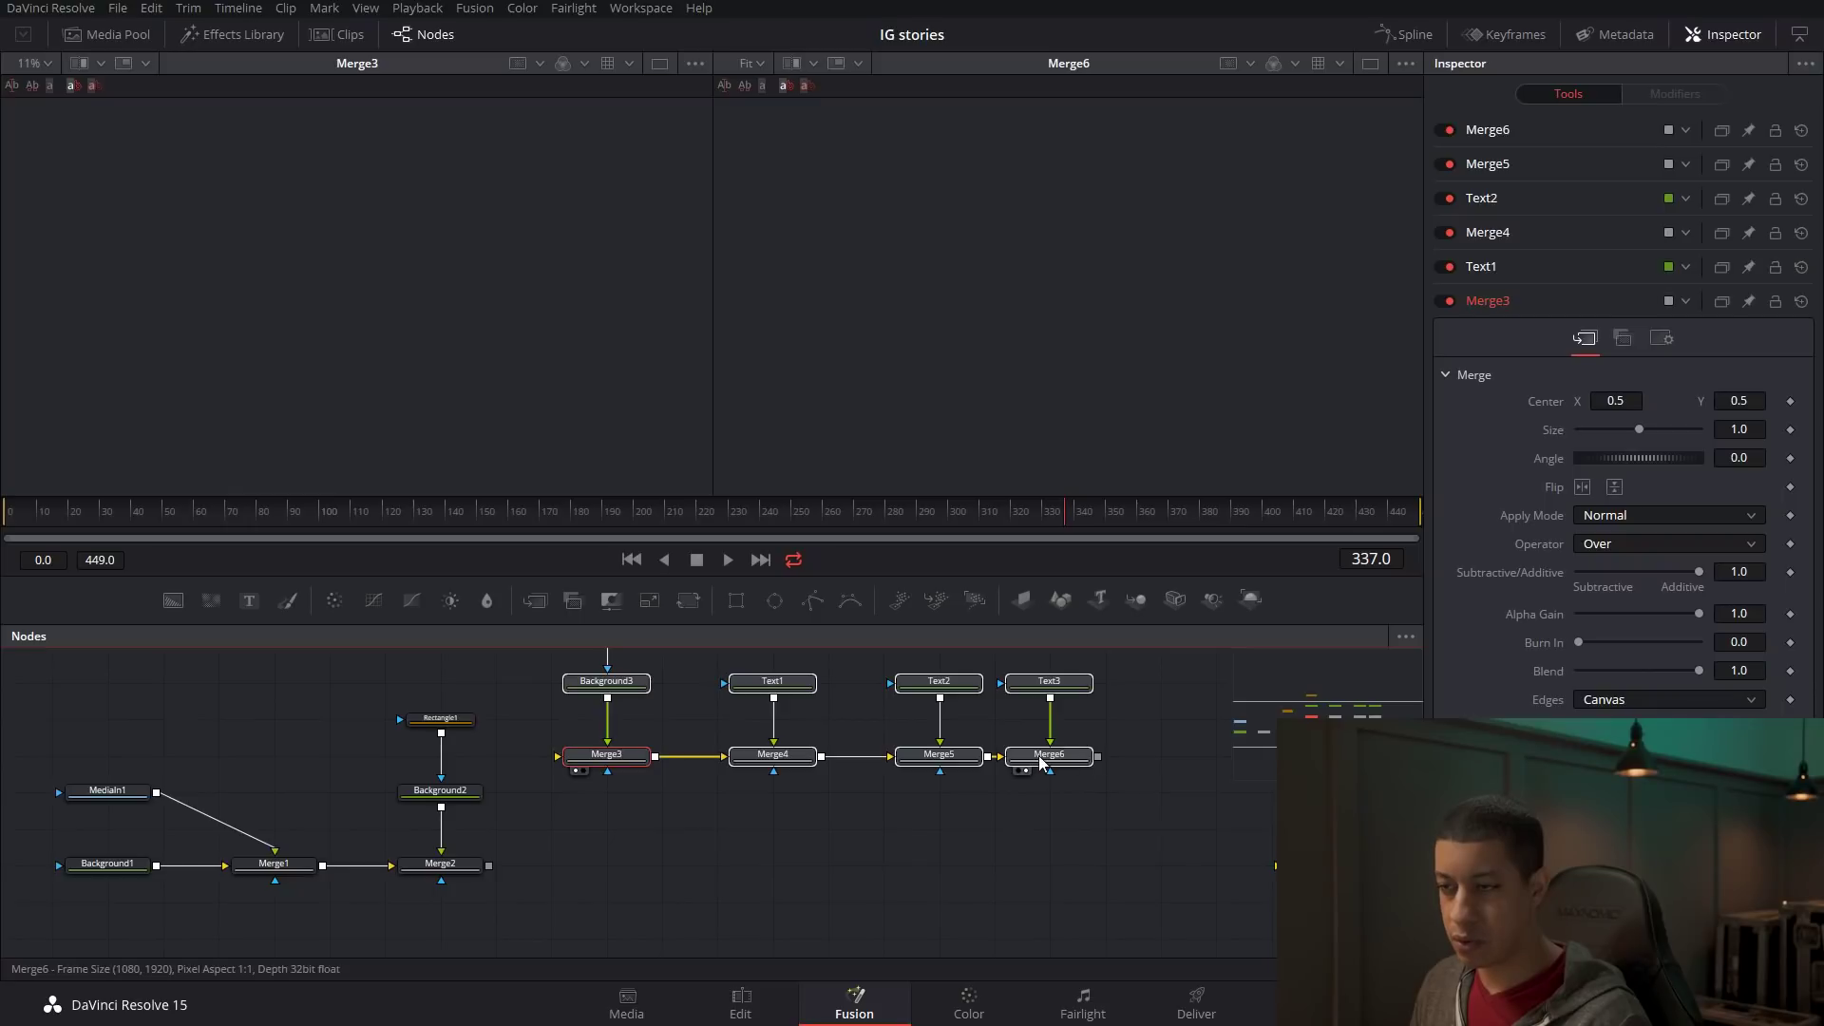
left_click_drag(1027, 875, 909, 856)
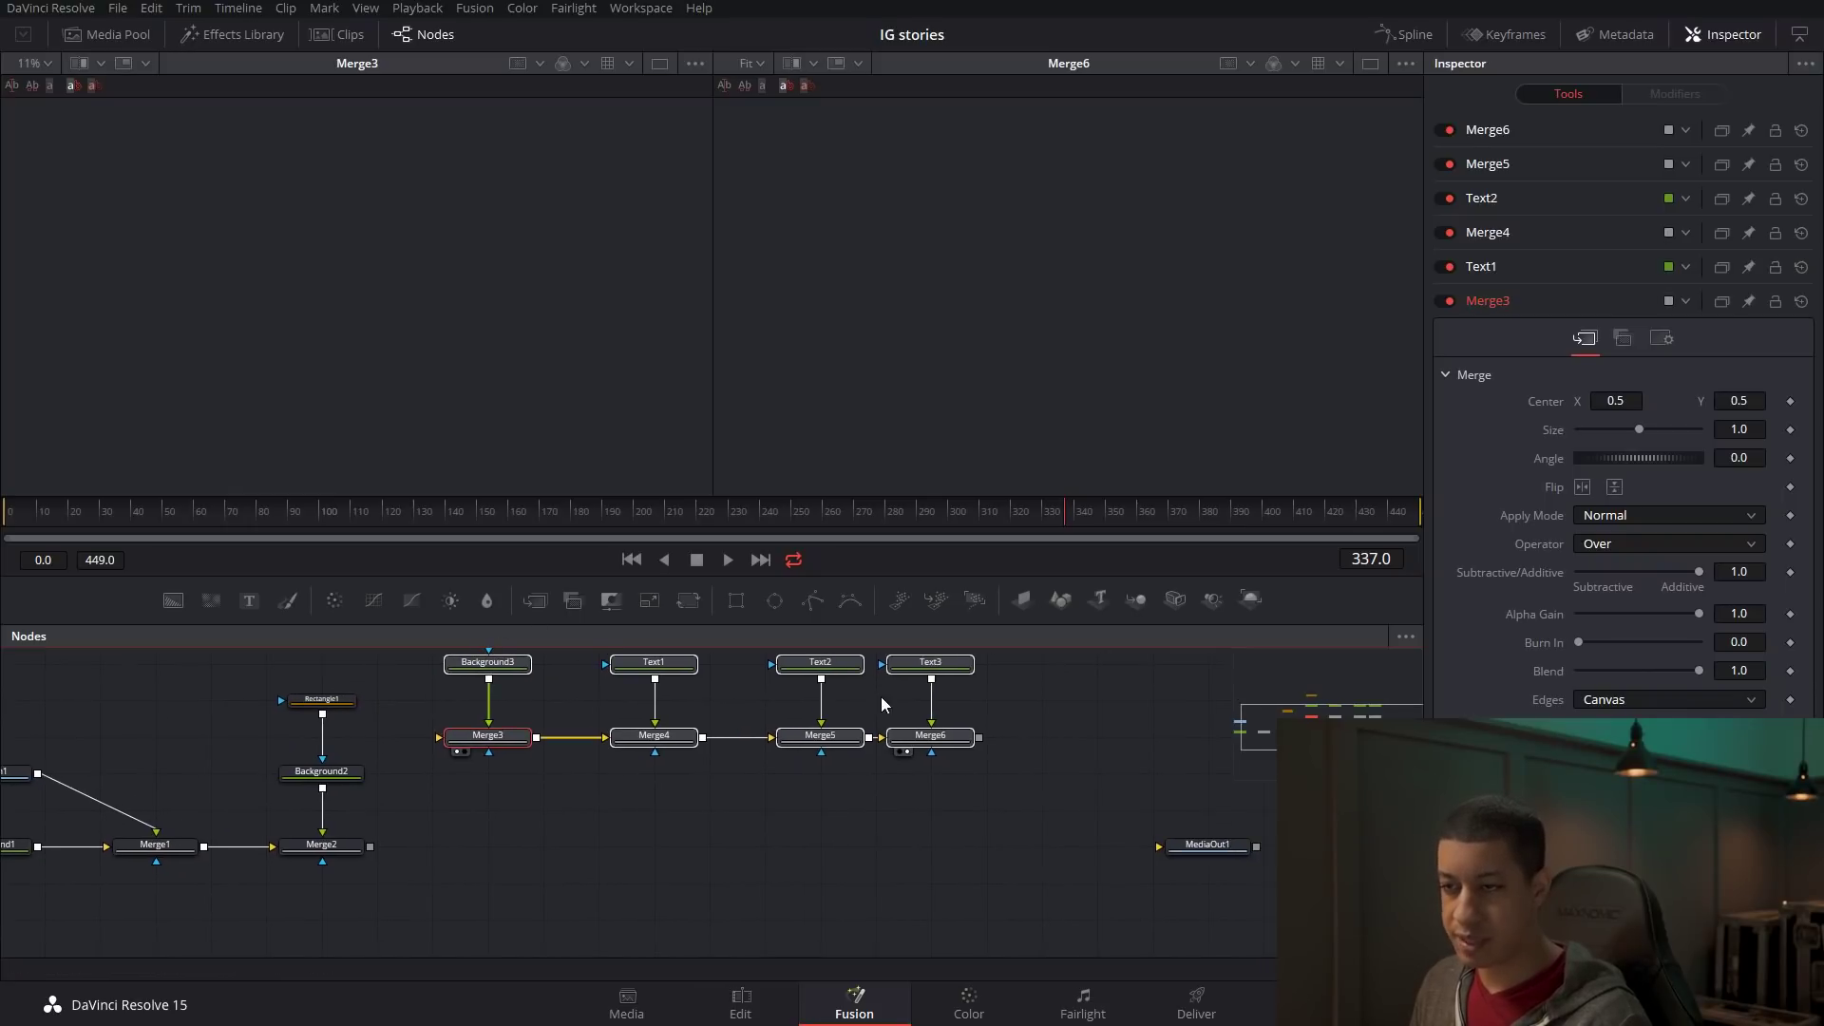
left_click_drag(976, 741, 386, 858)
key("2")
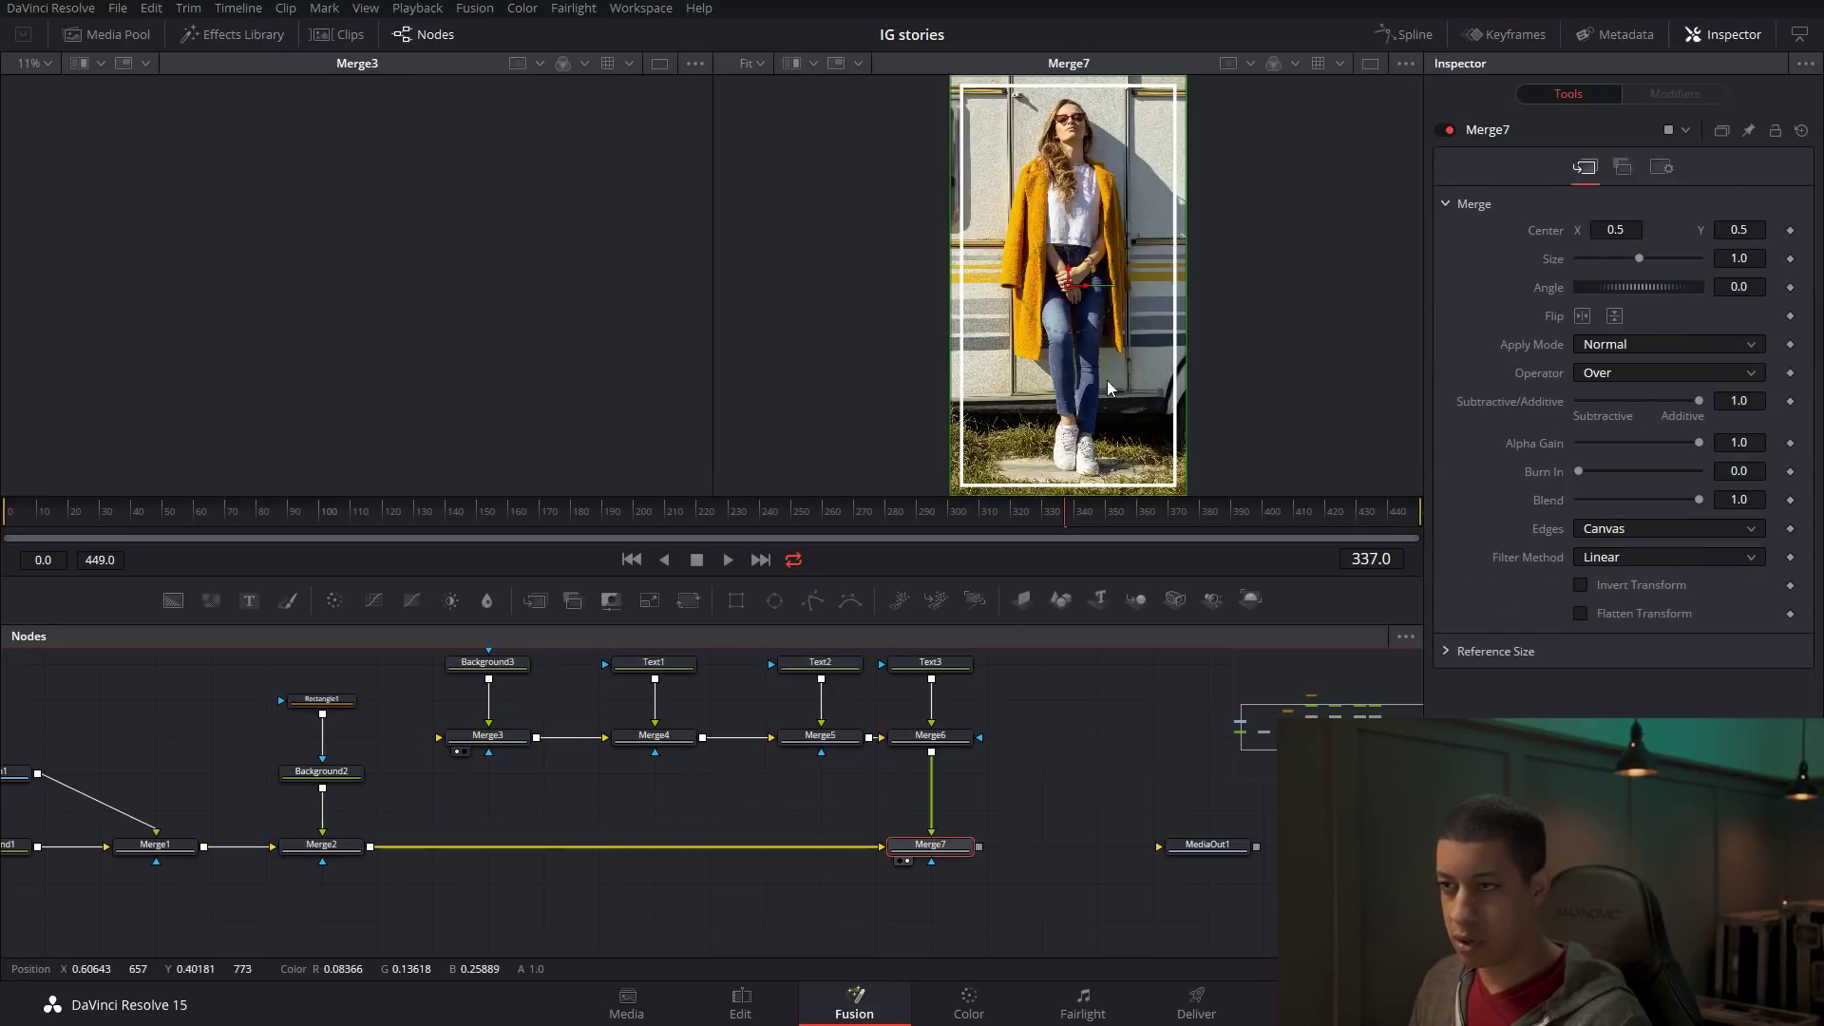
Connect Background3 directly to Merge4's background input and delete Merge3.
scroll(1062, 680, "up", 3)
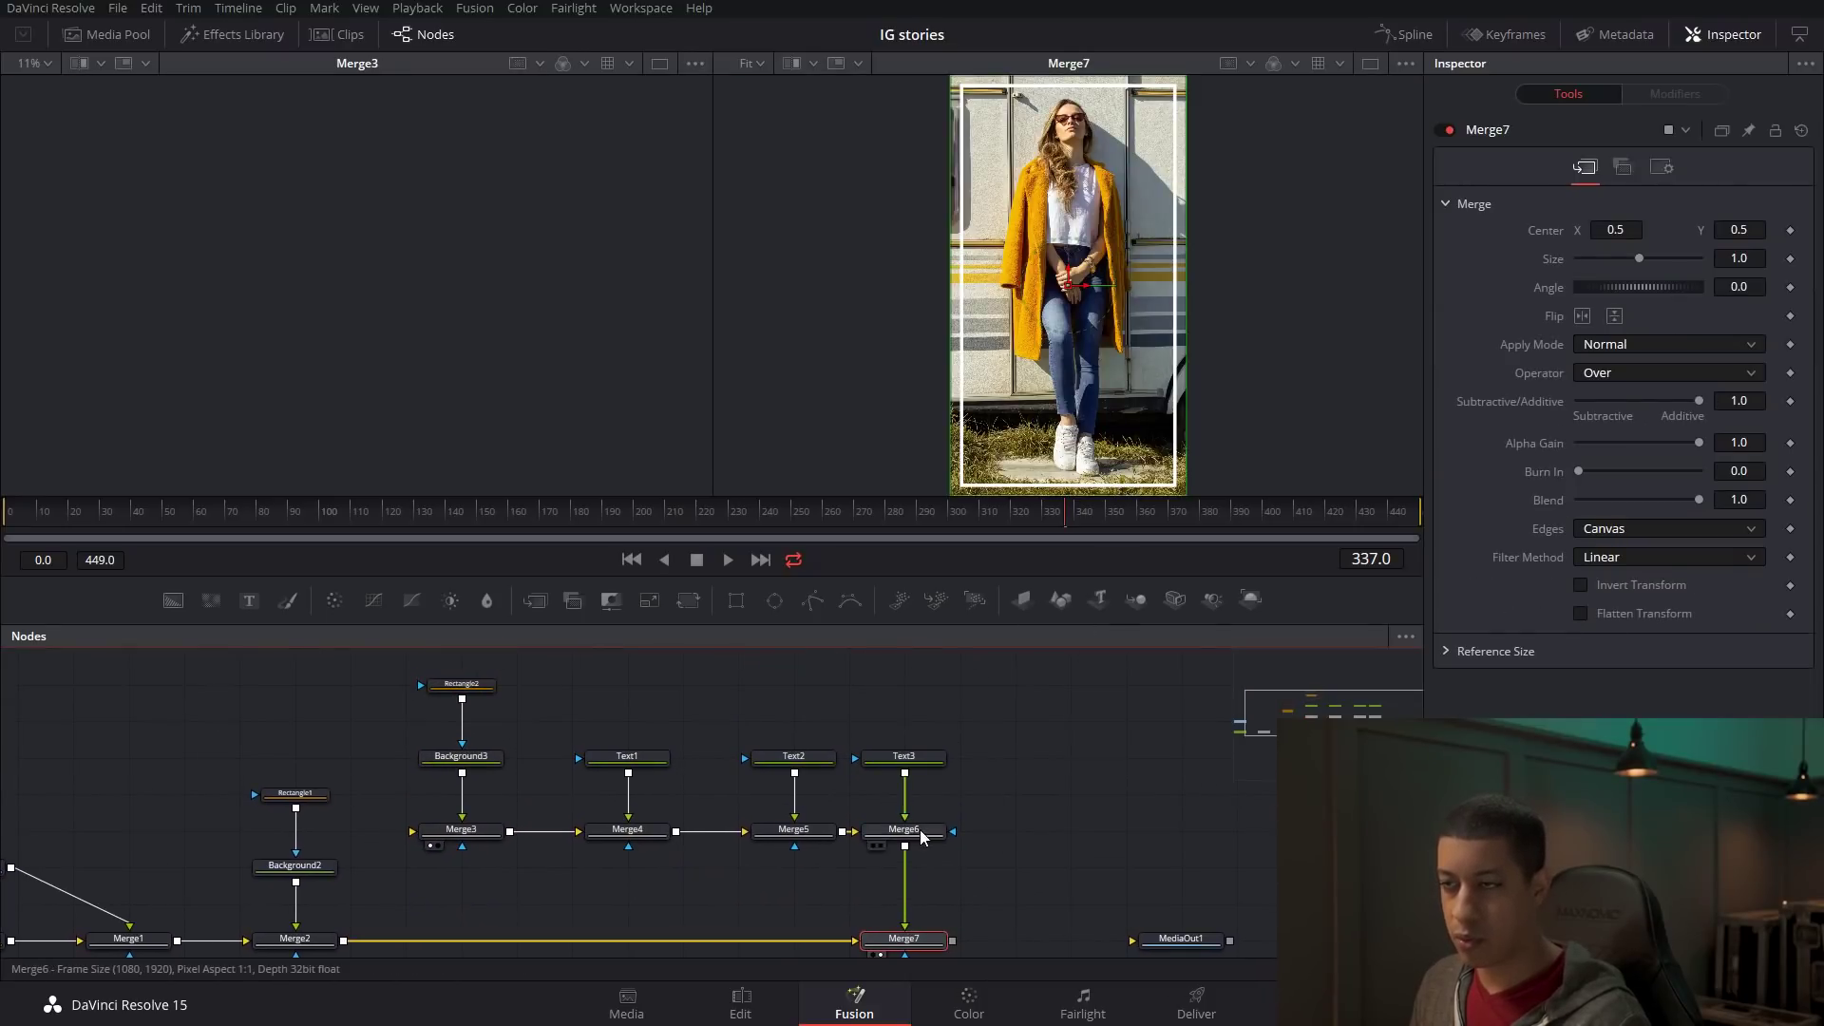
left_click(881, 846)
key("2")
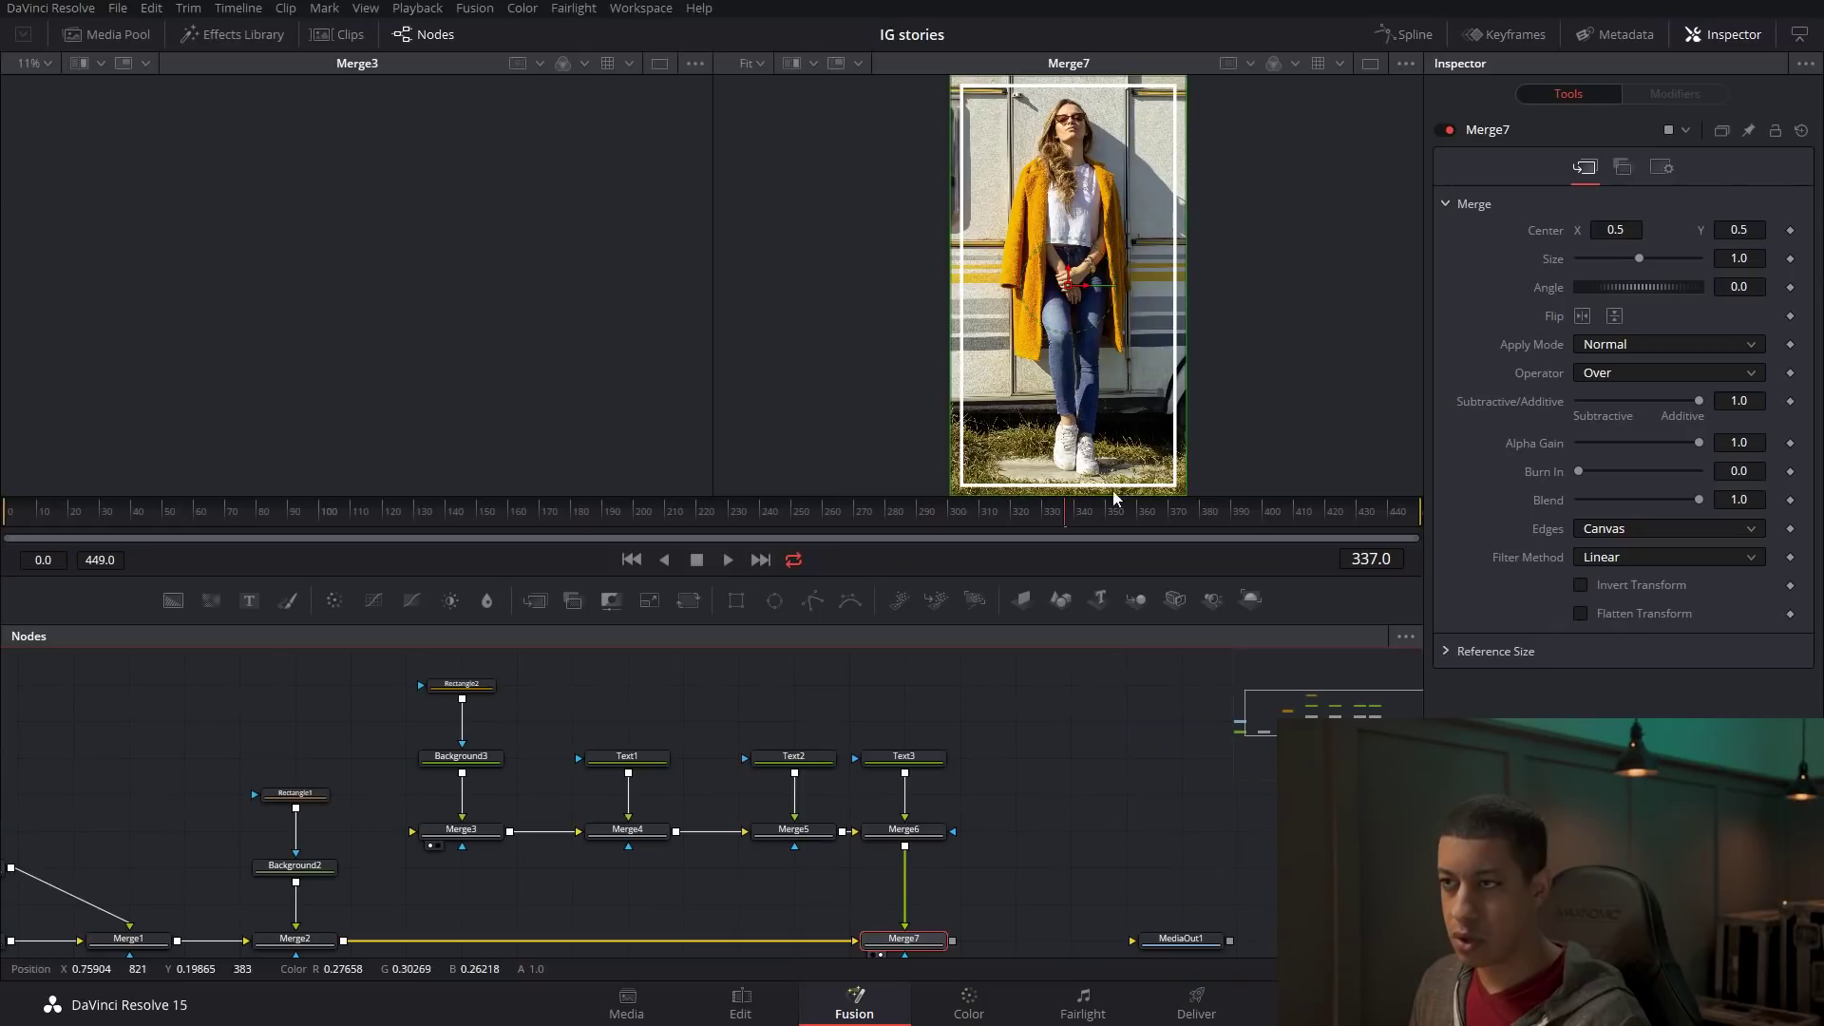
scroll(935, 740, "down", 1)
scroll(934, 740, "down", 1)
left_click(399, 790)
left_click_drag(381, 731, 498, 789)
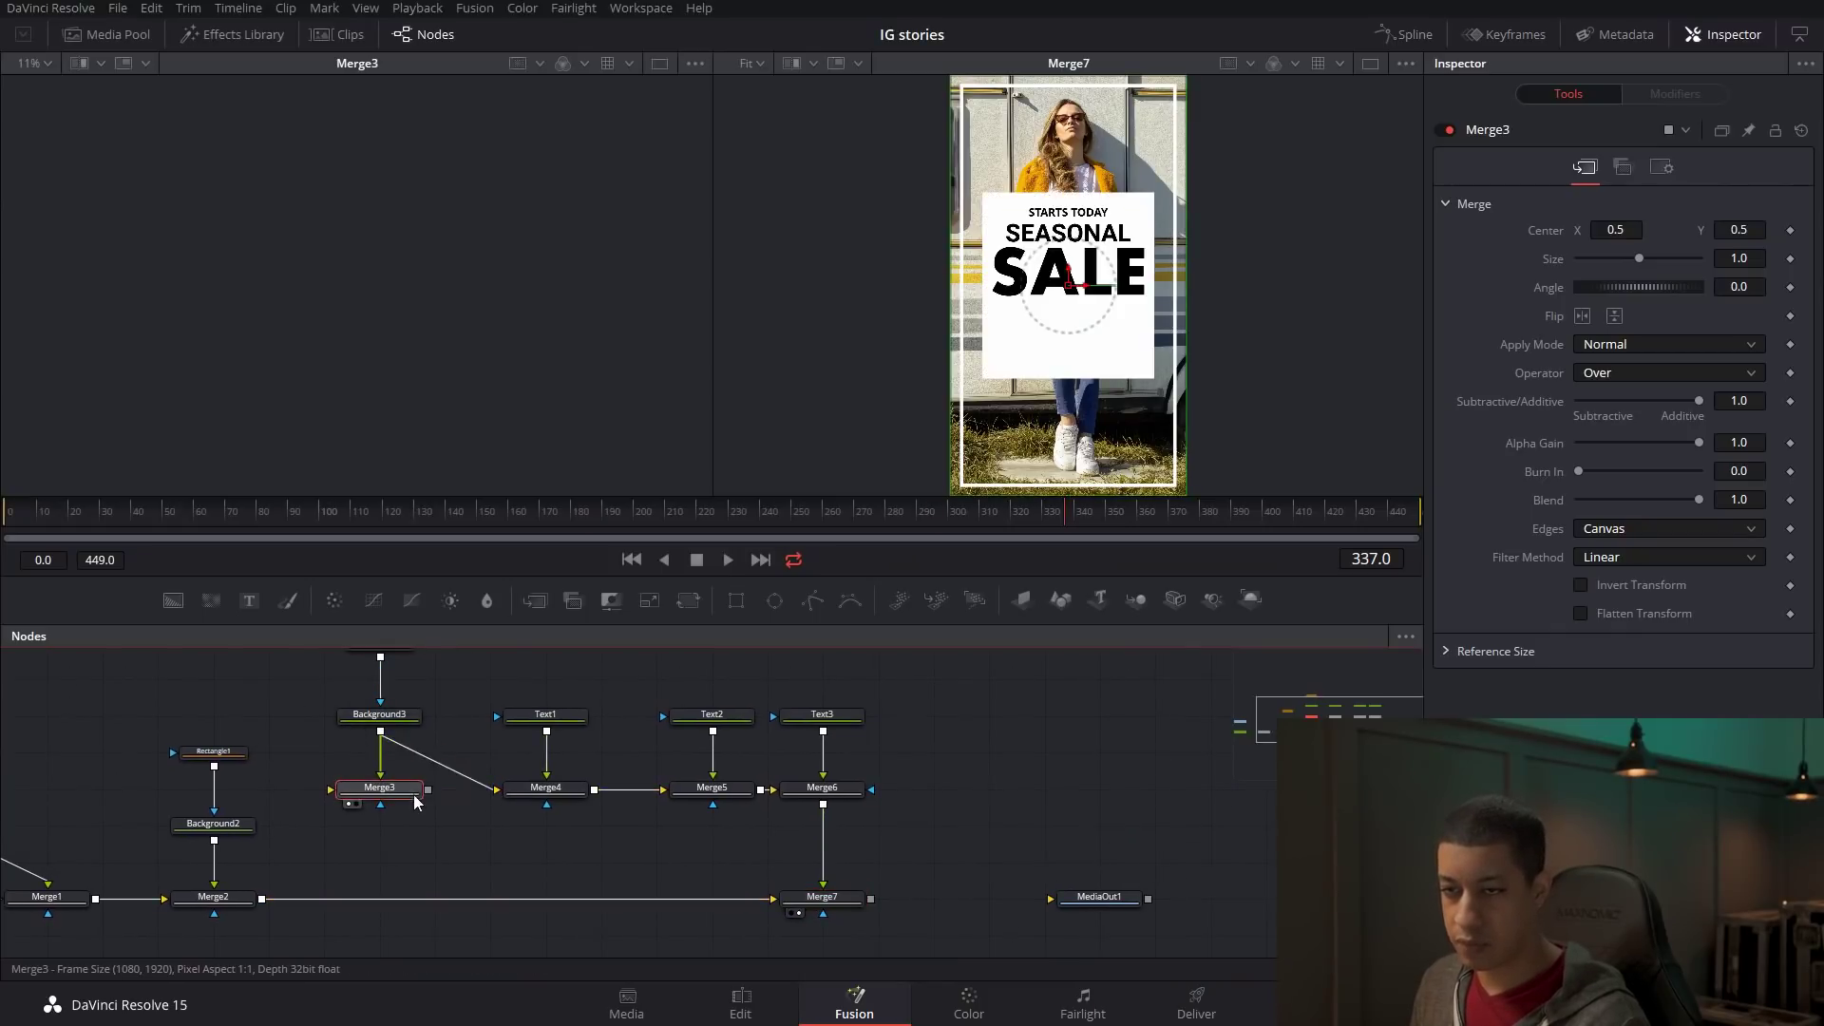
key("Delete")
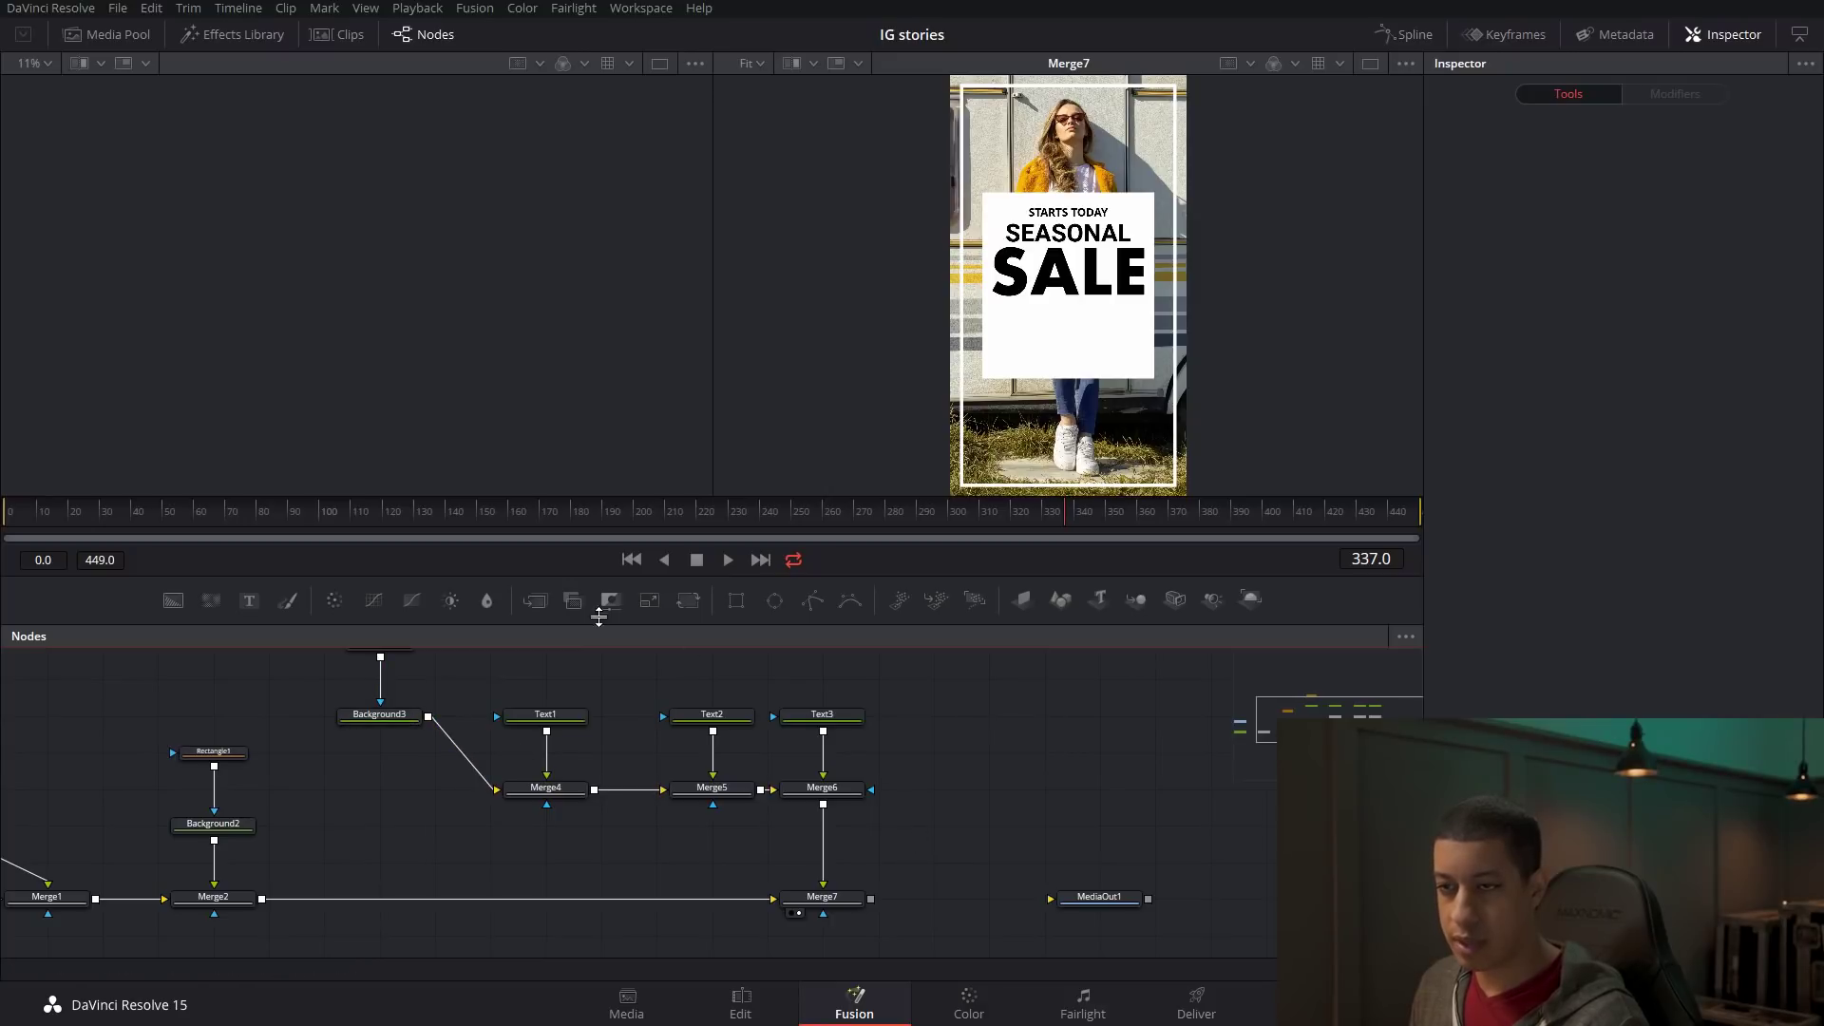
Add a Channel Booleans node with Merge5 as its background input and Text3 as its foreground input.
left_click(952, 809)
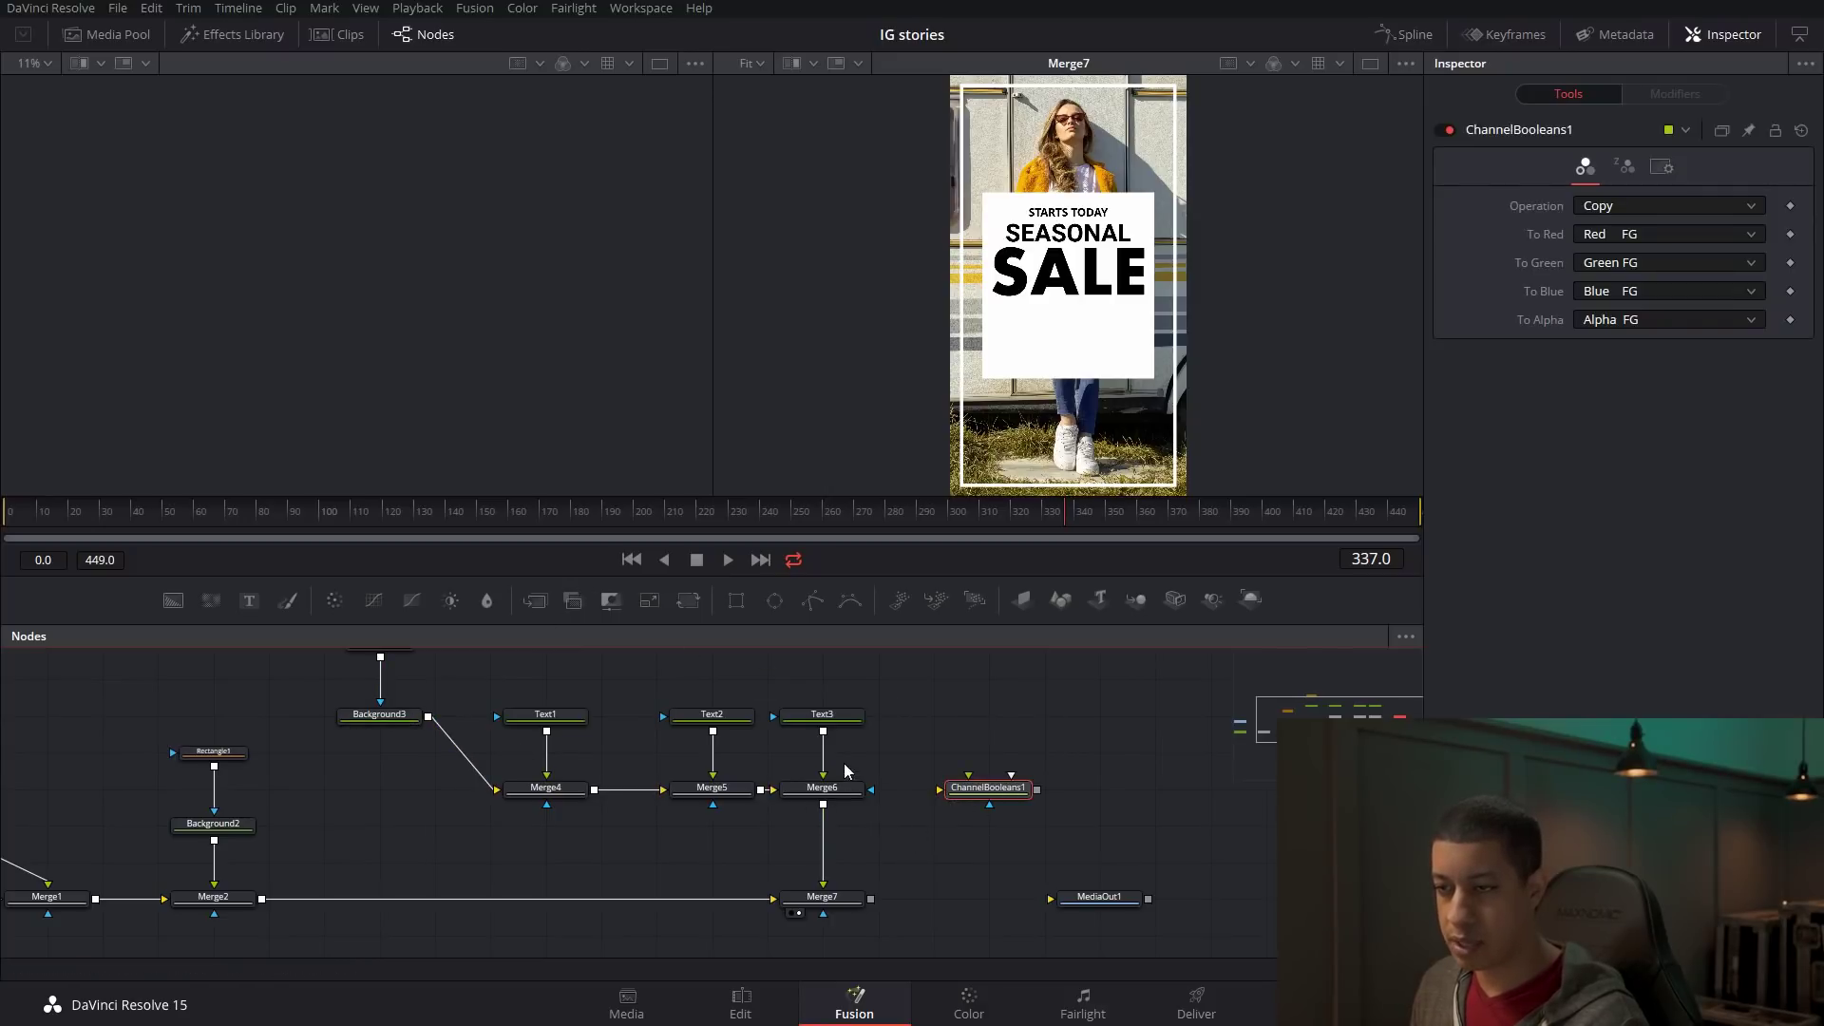
left_click_drag(793, 790, 988, 789)
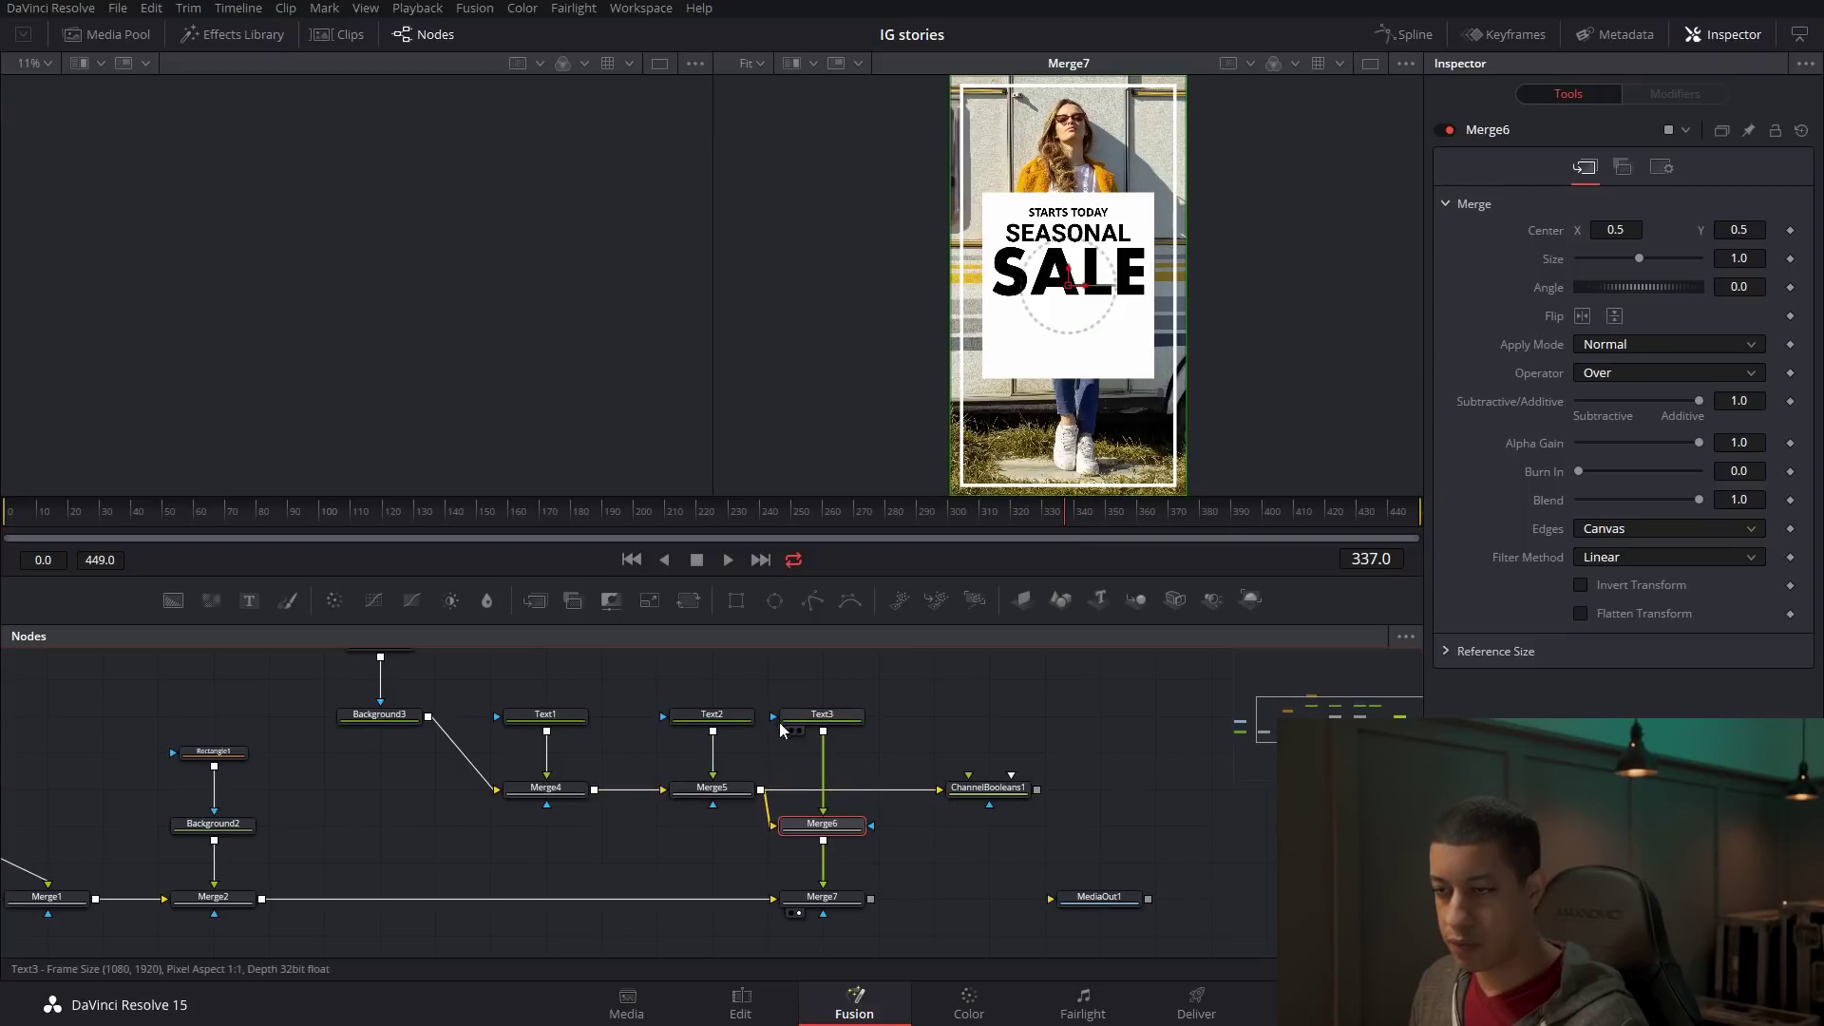
left_click_drag(823, 731, 968, 777)
left_click_drag(989, 789, 823, 760)
Delete Merge6 and put ChannelBooleans1 in its place, with its output connected to Merge7's foreground input.
left_click(823, 824)
key("Delete")
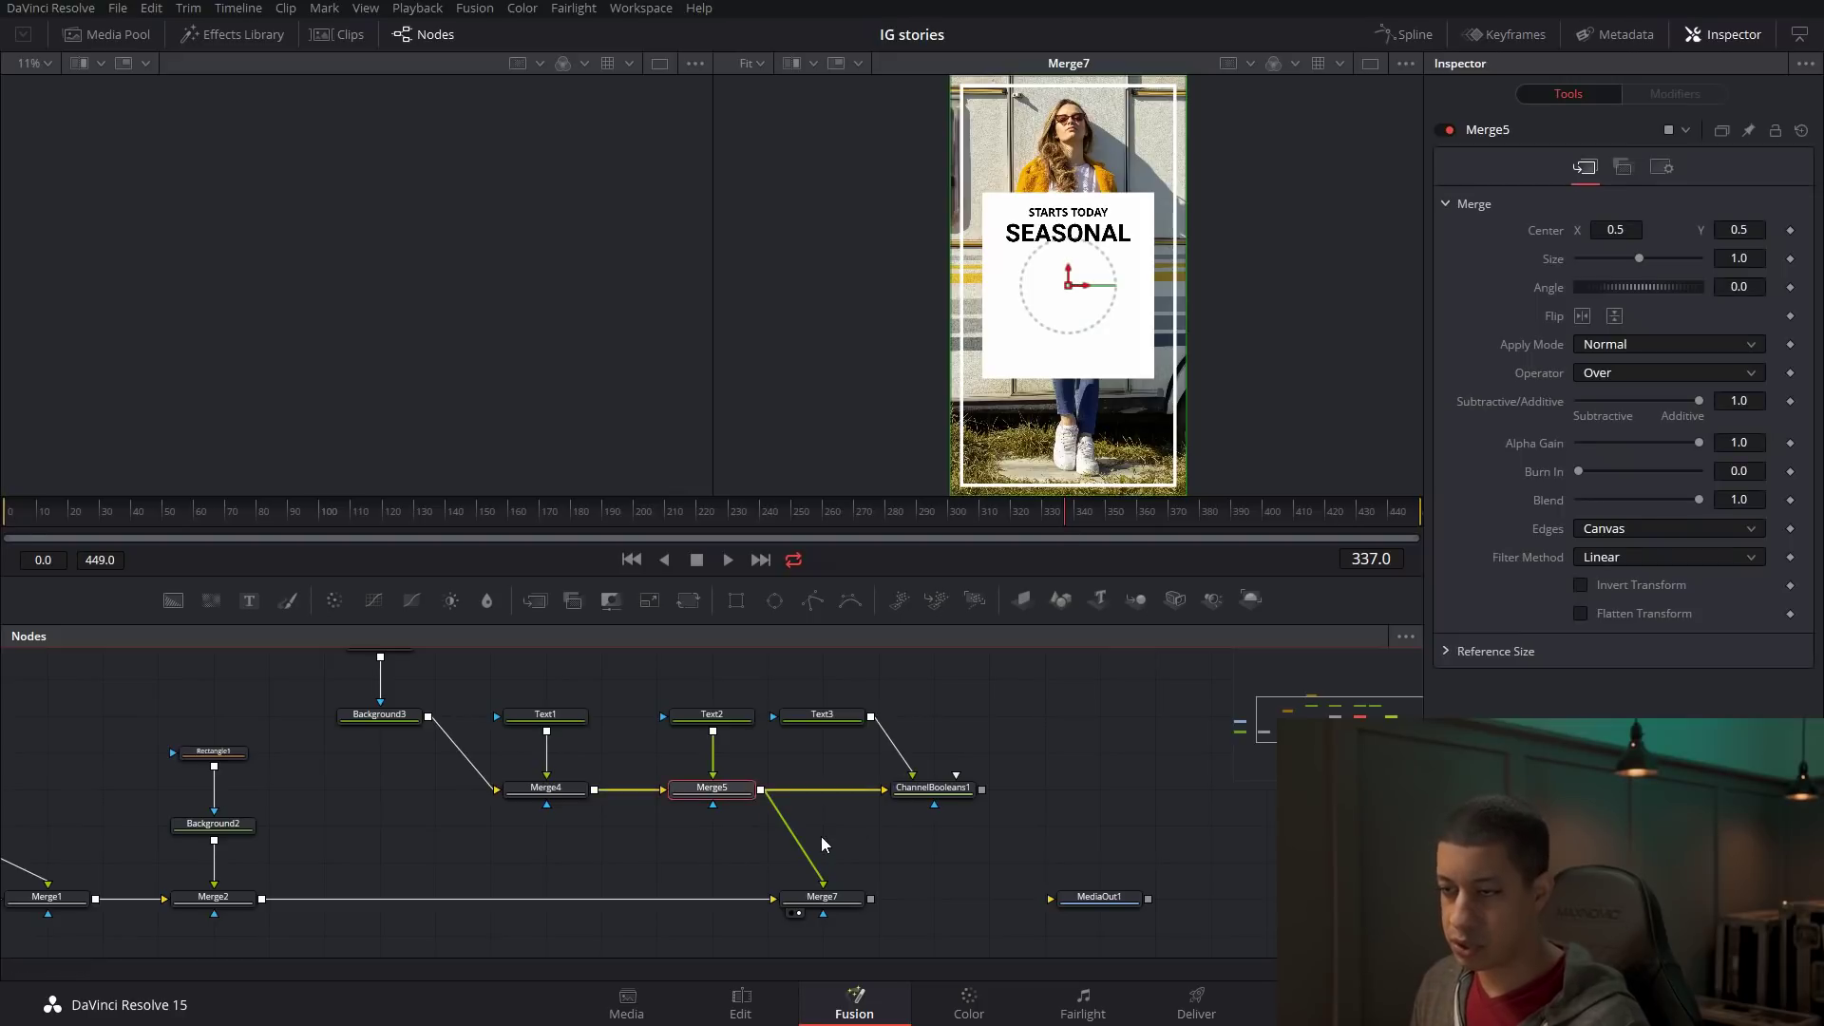
left_click_drag(979, 790, 824, 897)
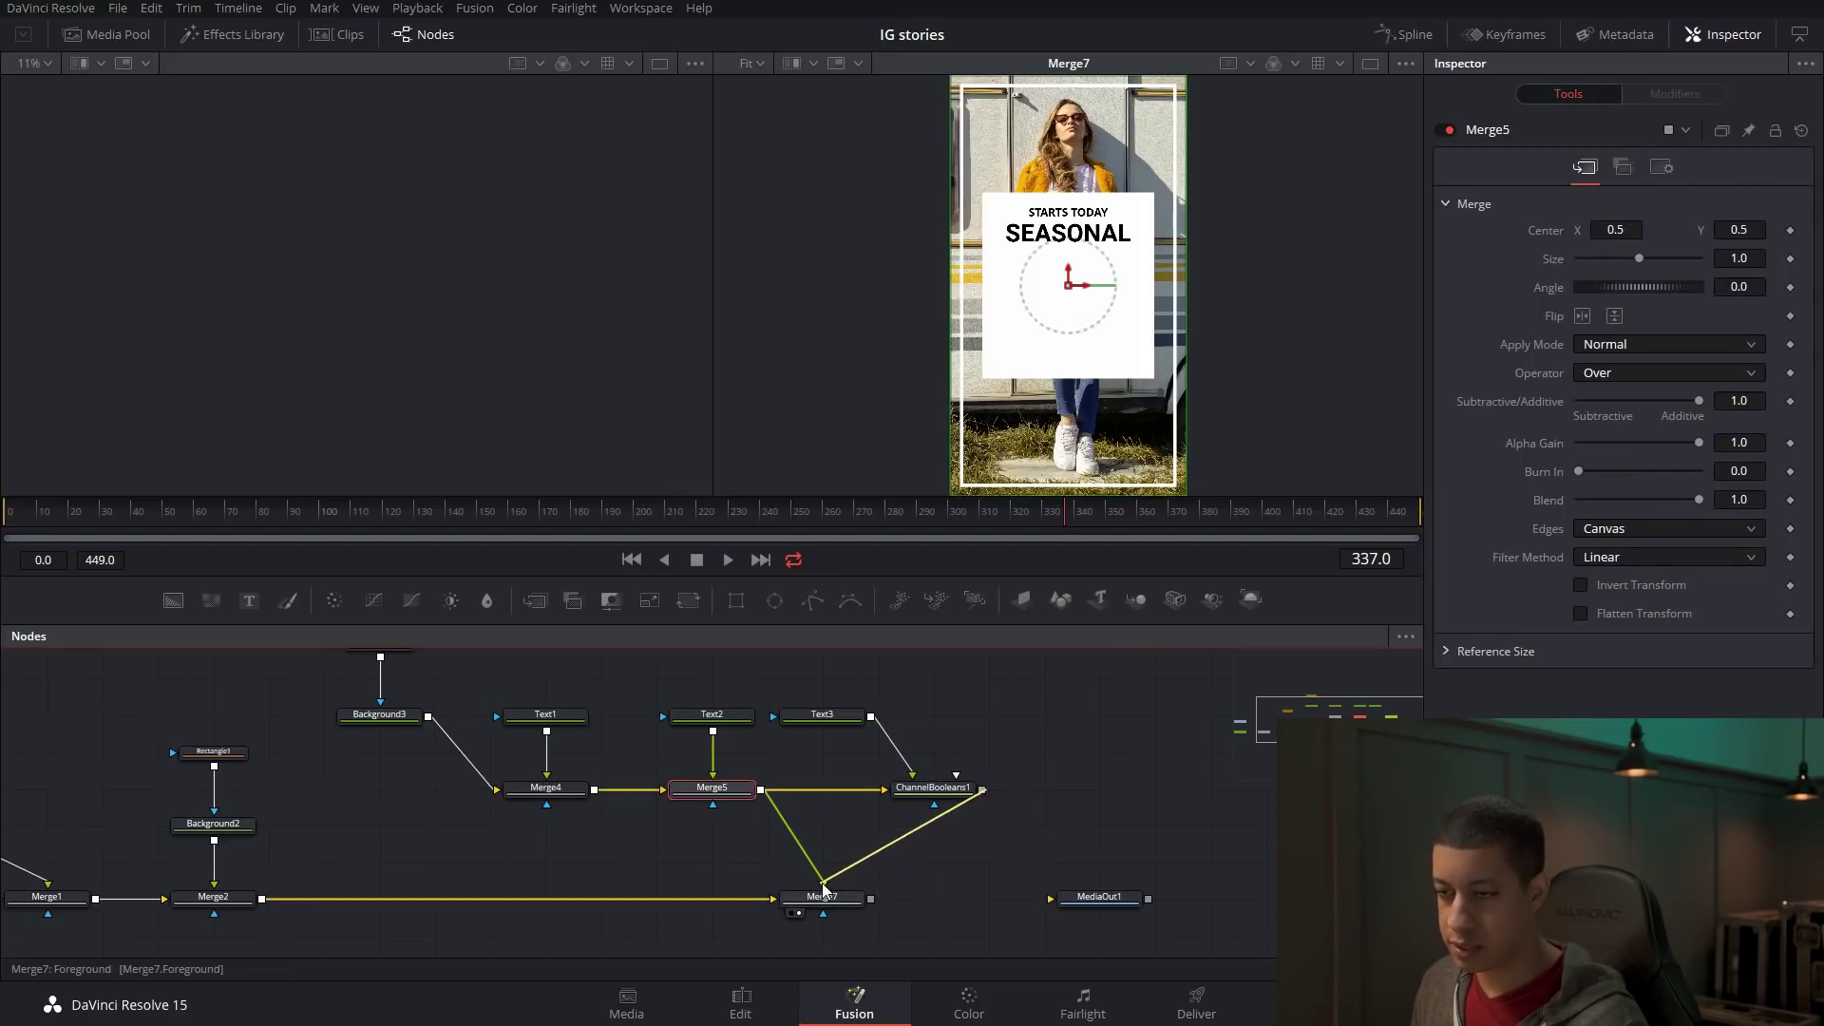
left_click_drag(946, 796, 852, 807)
Set ChannelBooleans1's operation to Subtract.
left_click(855, 790)
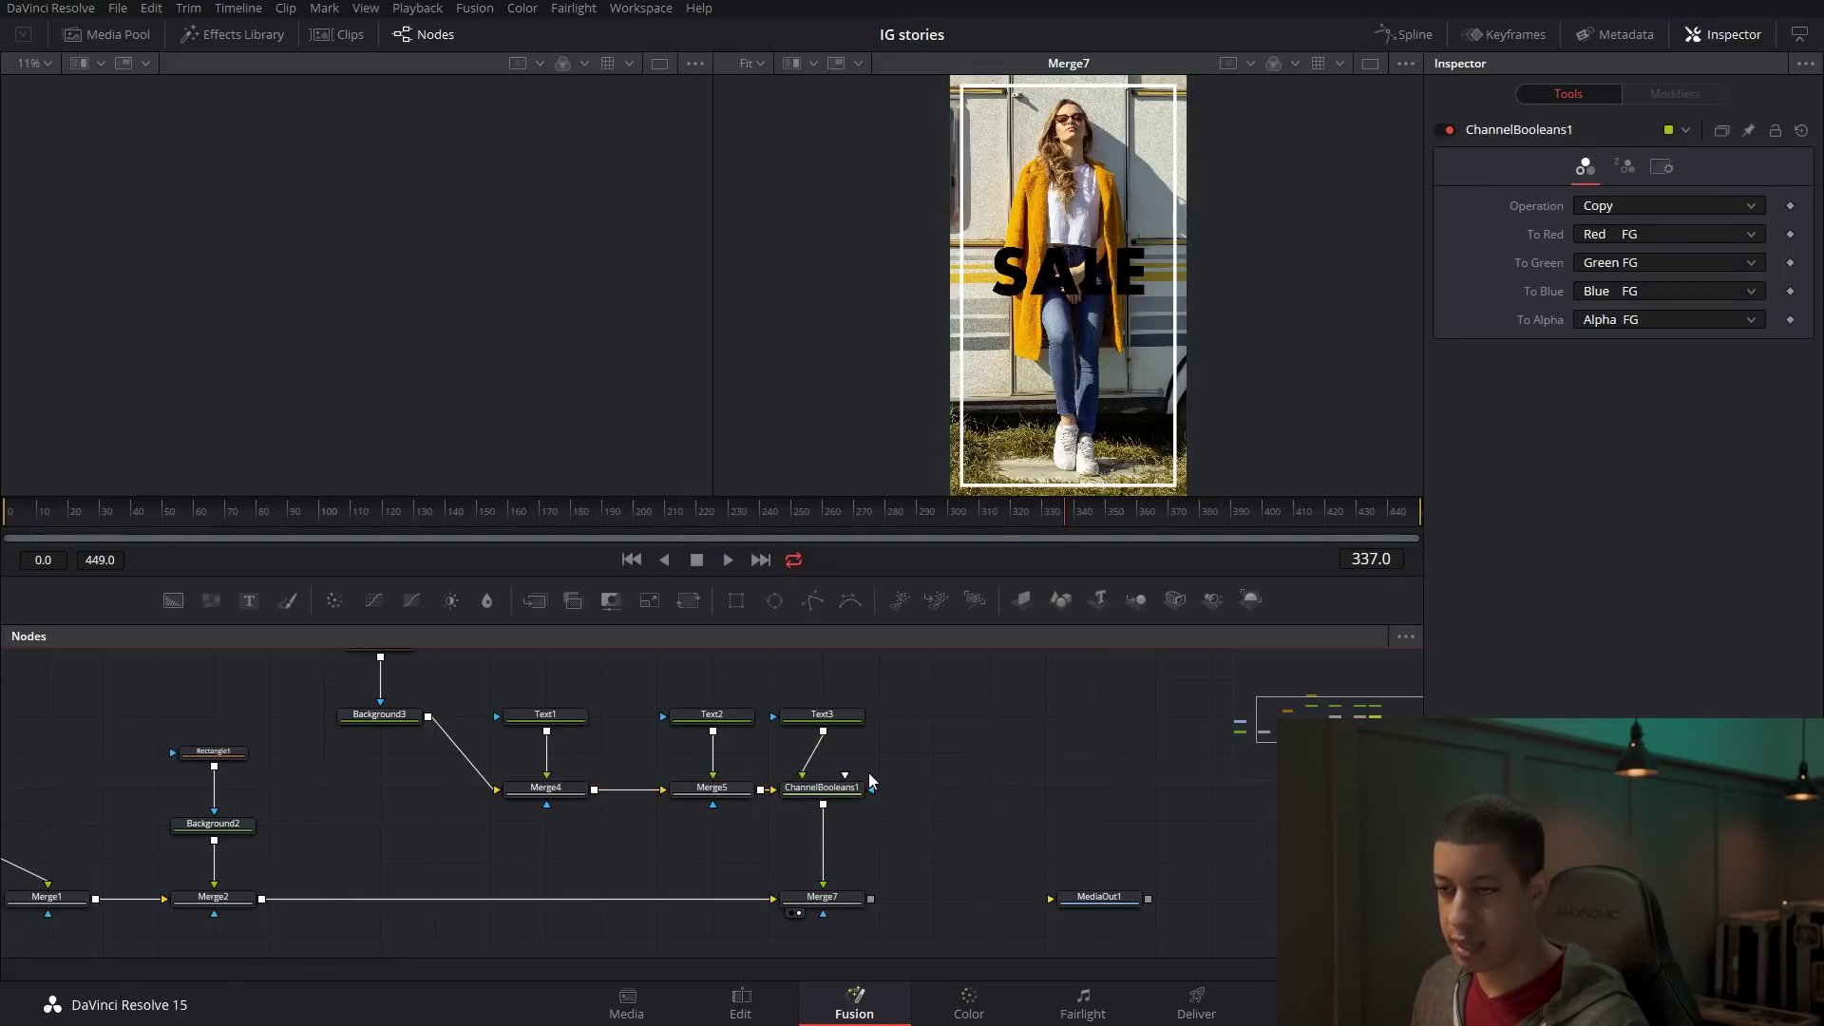
left_click(1691, 207)
left_click(1669, 262)
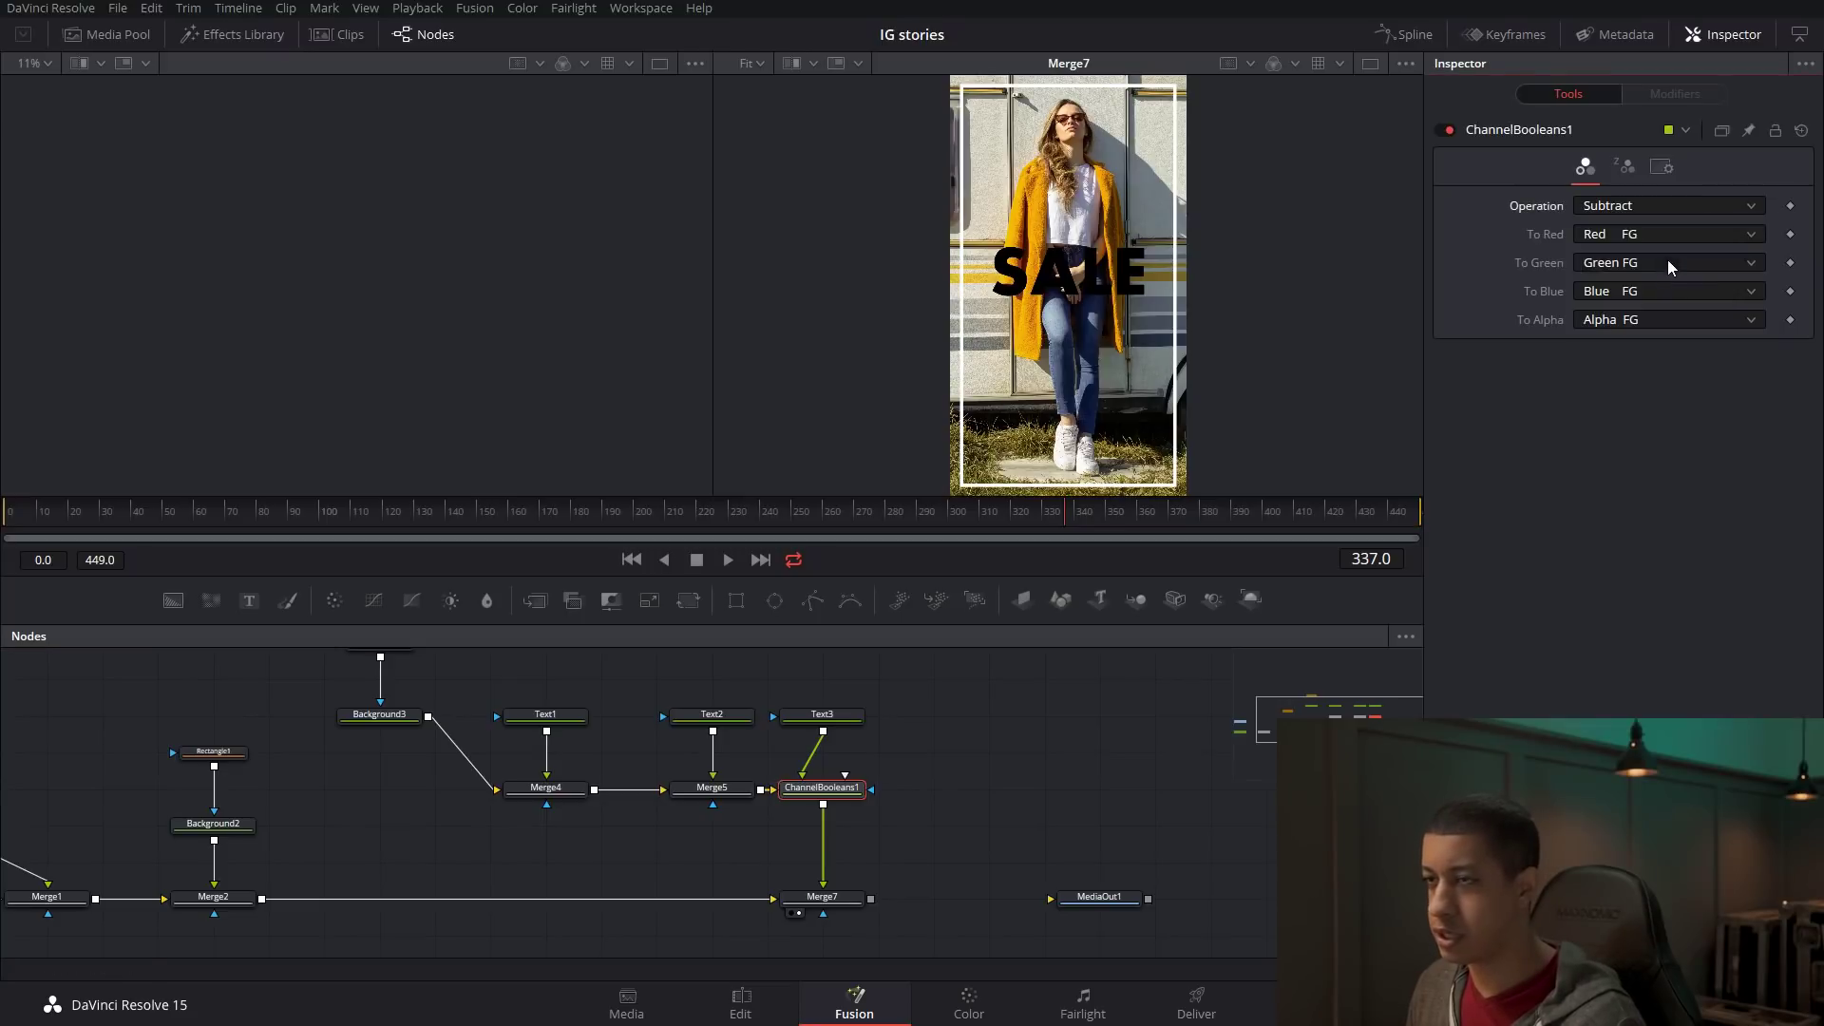
Set the color of the "SALE" text in Text3 to white, #ffffff.
left_click(823, 719)
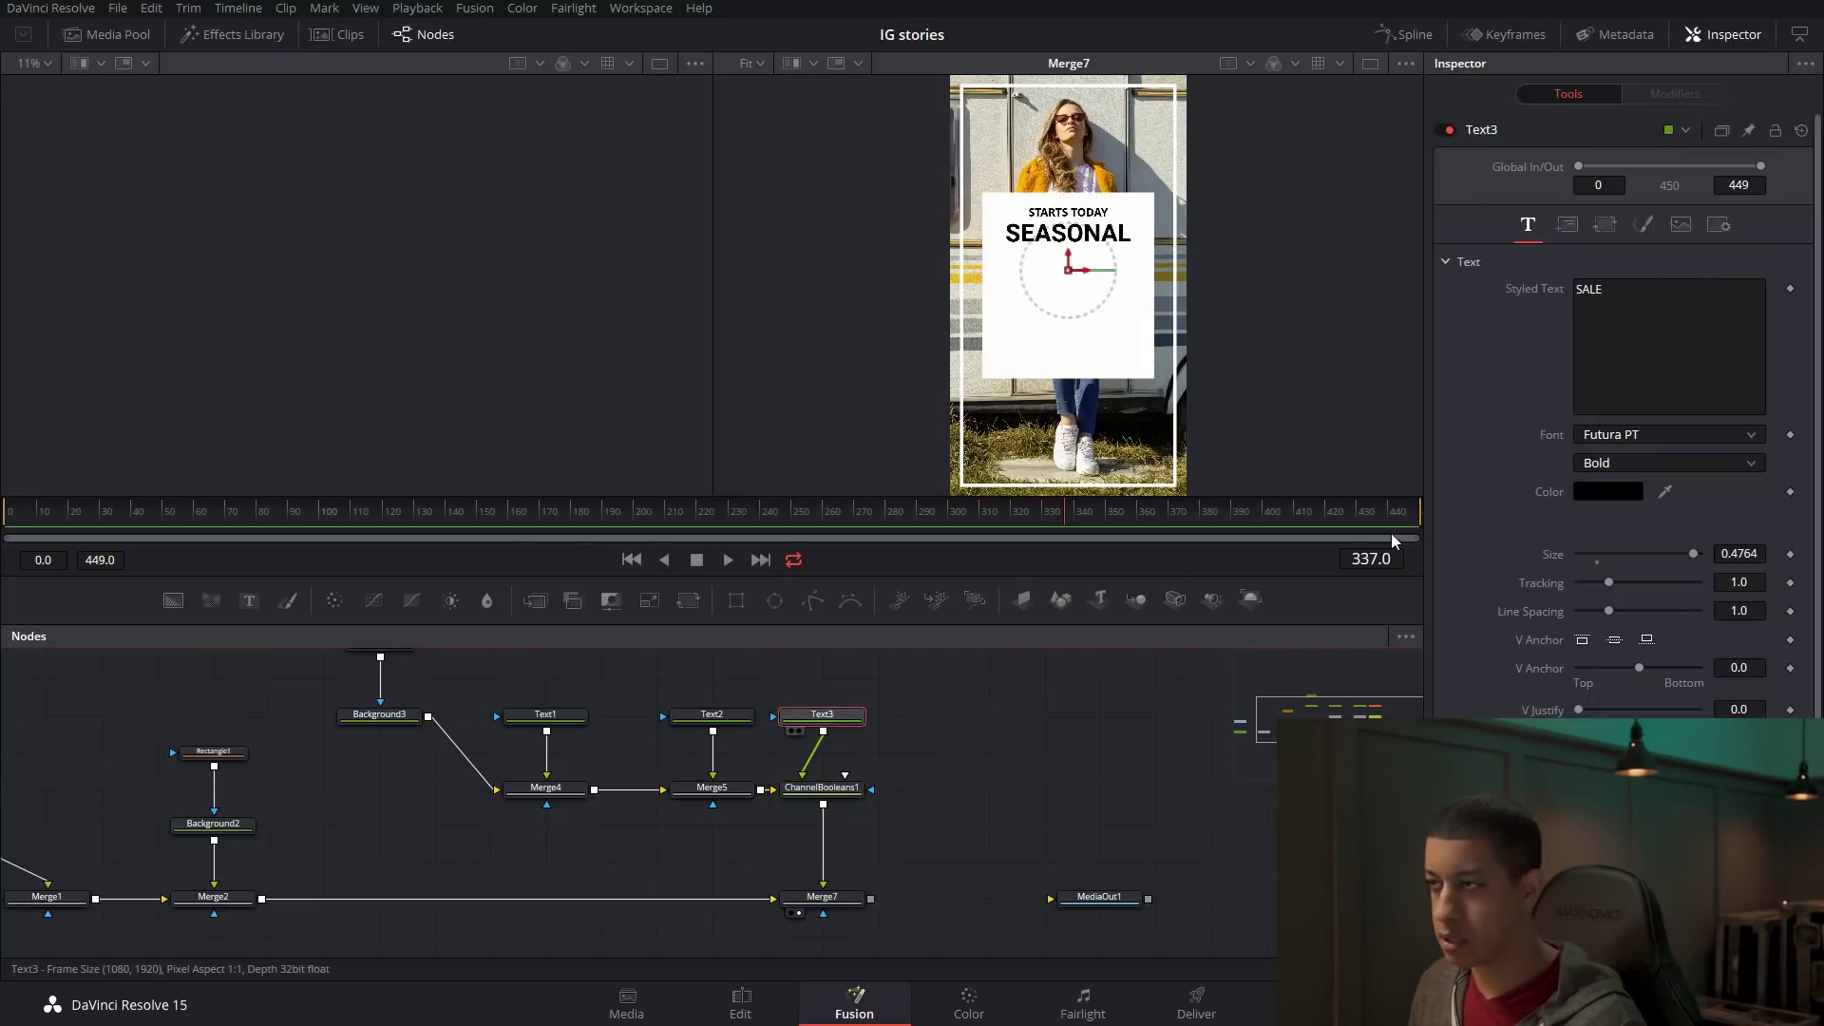
left_click(1608, 491)
left_click(1116, 423)
left_click_drag(1116, 423, 1116, 332)
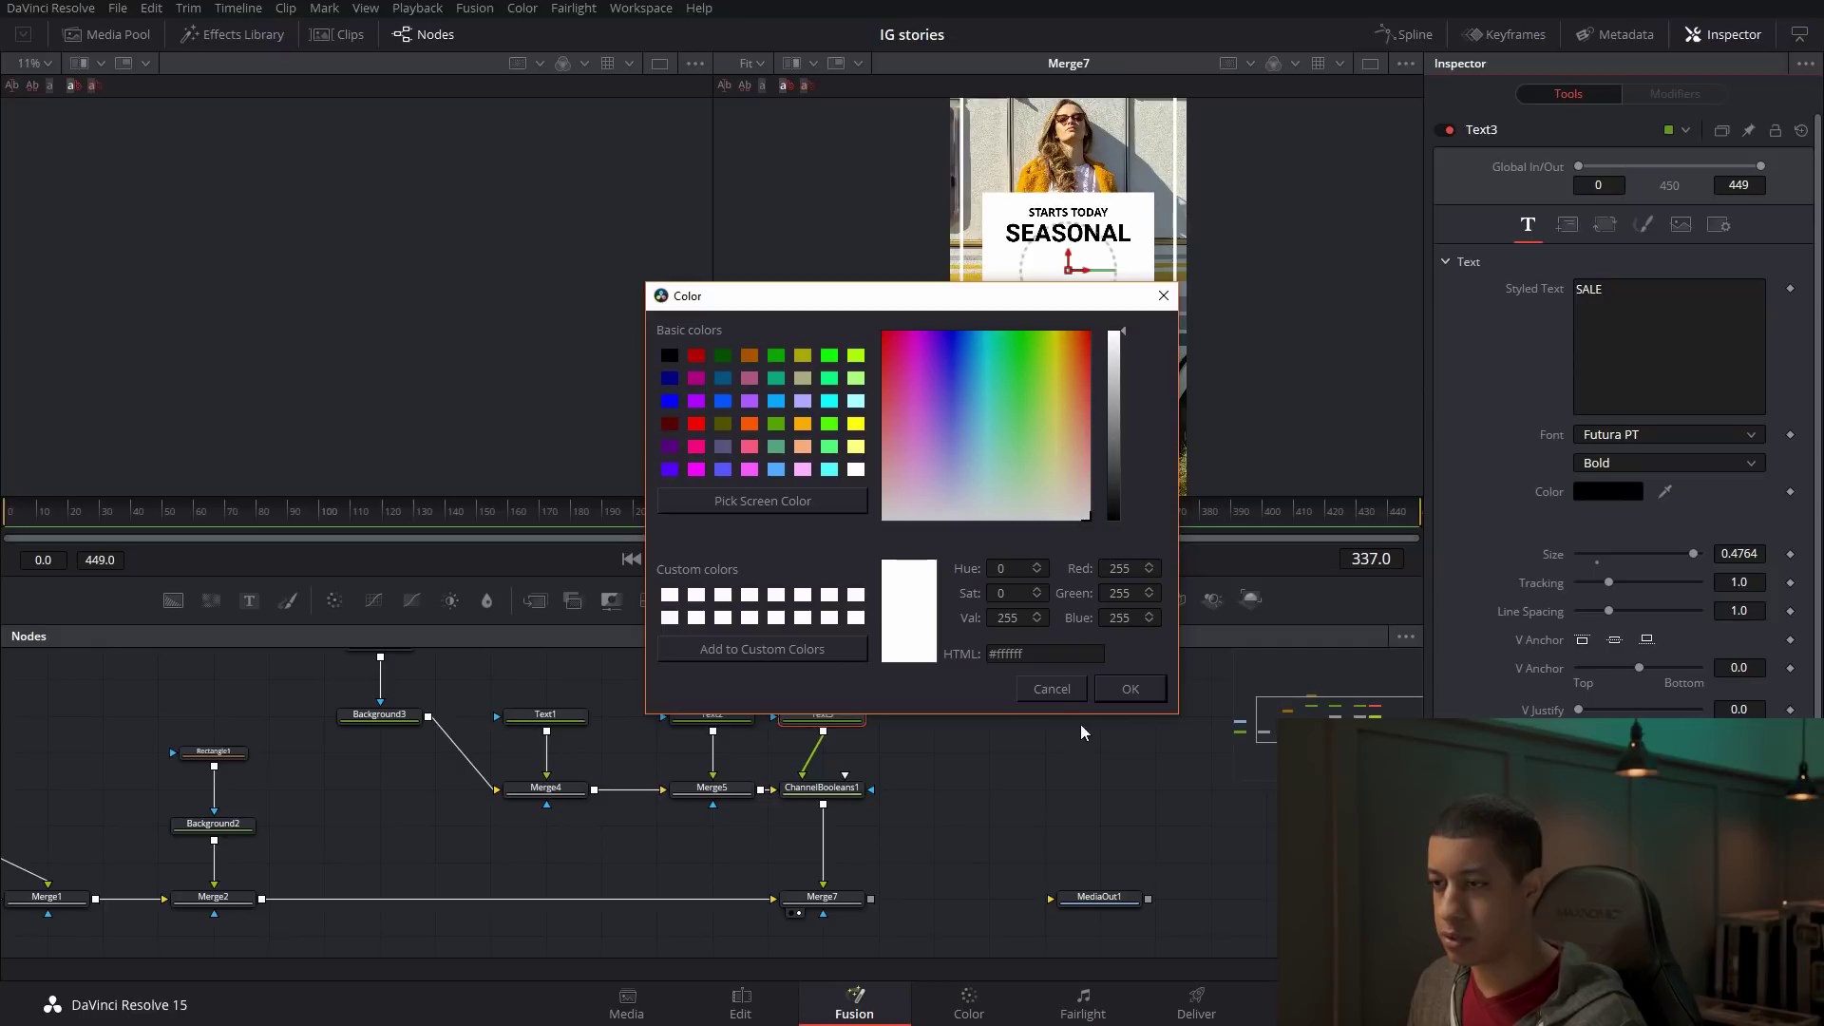
left_click(1131, 689)
Add a Text4 node merged after ChannelBooleans1 and feeding Merge7, and space Merge7 and MediaOut1 further along the node graph.
left_click_drag(1097, 897, 1153, 897)
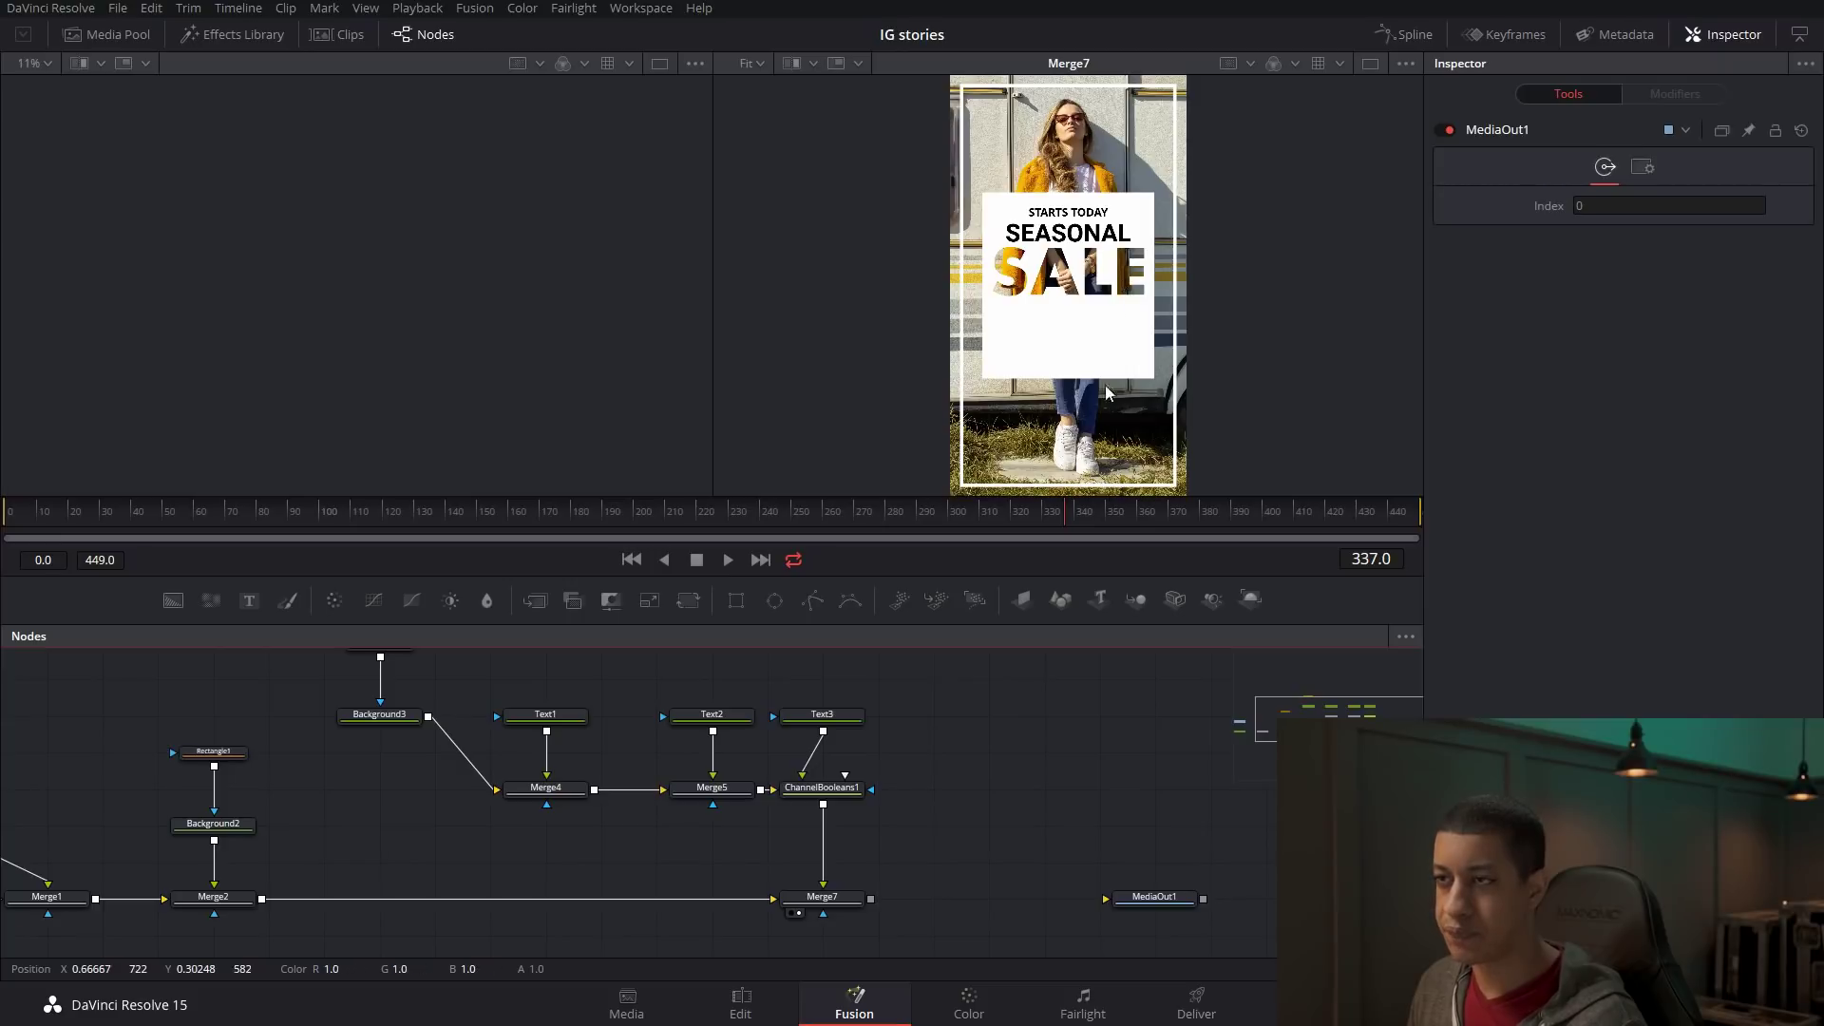
left_click_drag(1081, 743, 915, 715)
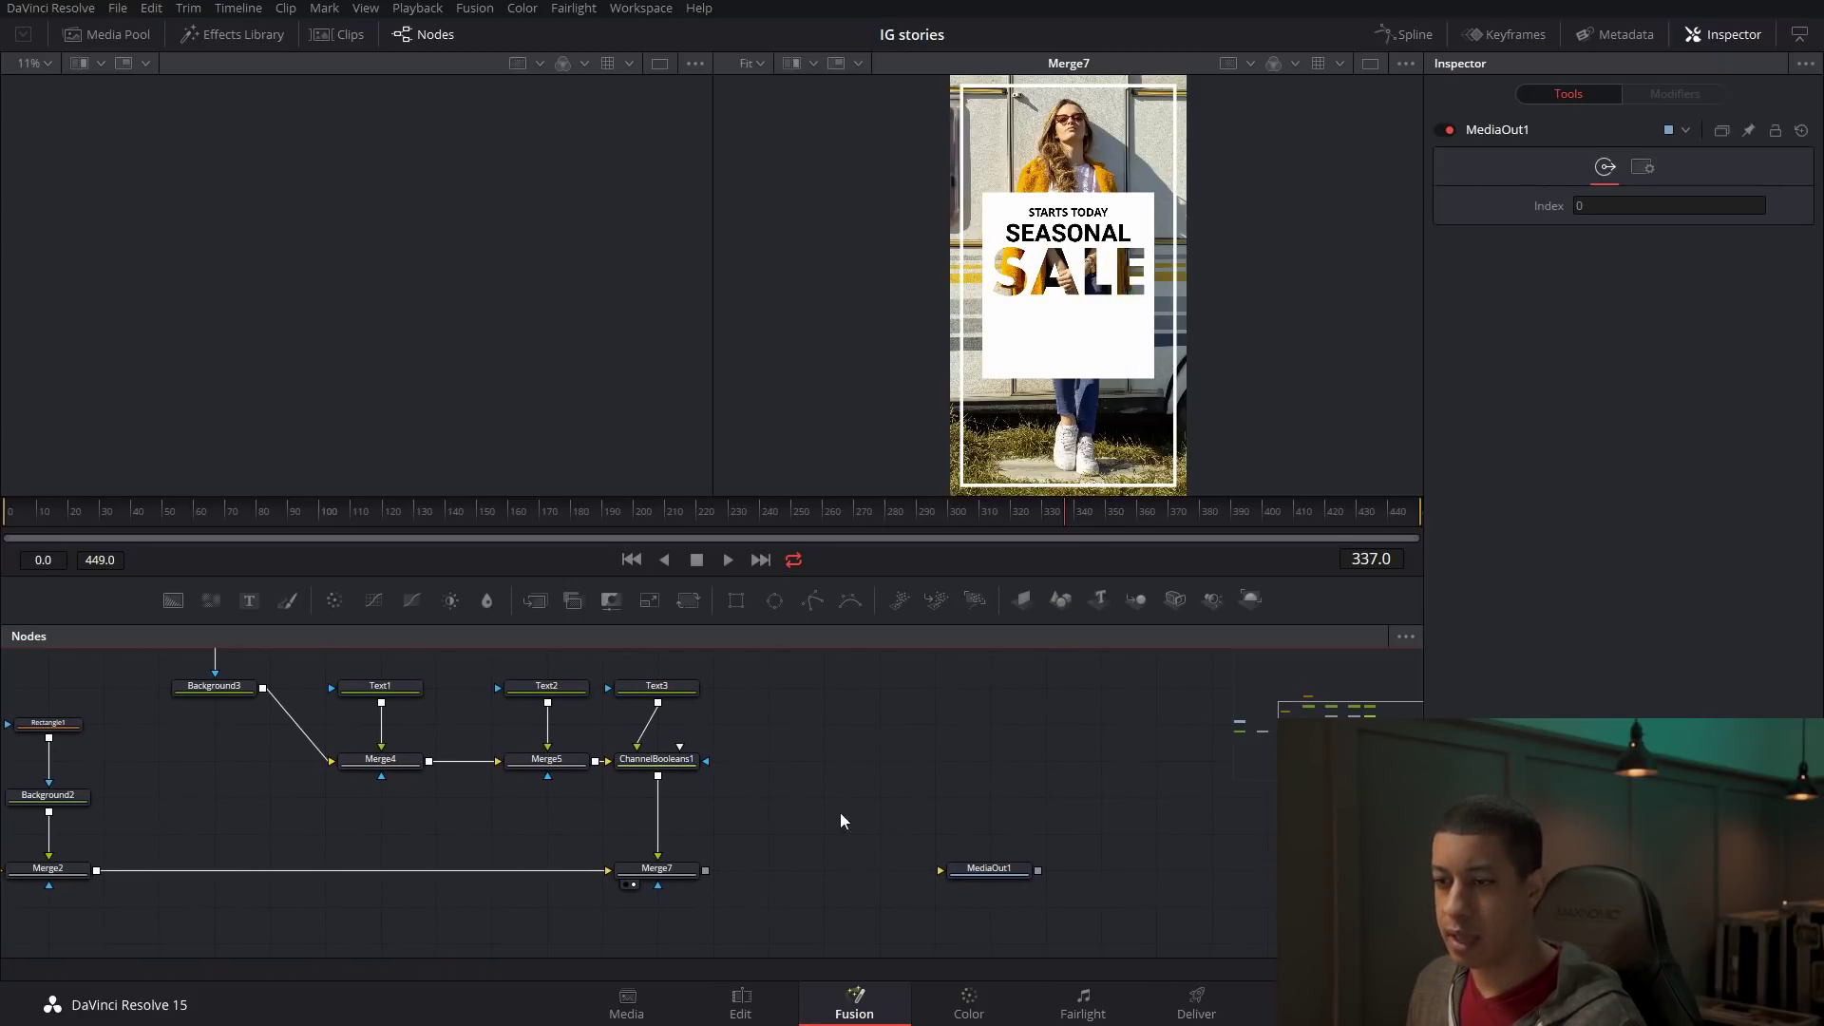
left_click_drag(989, 876, 1100, 876)
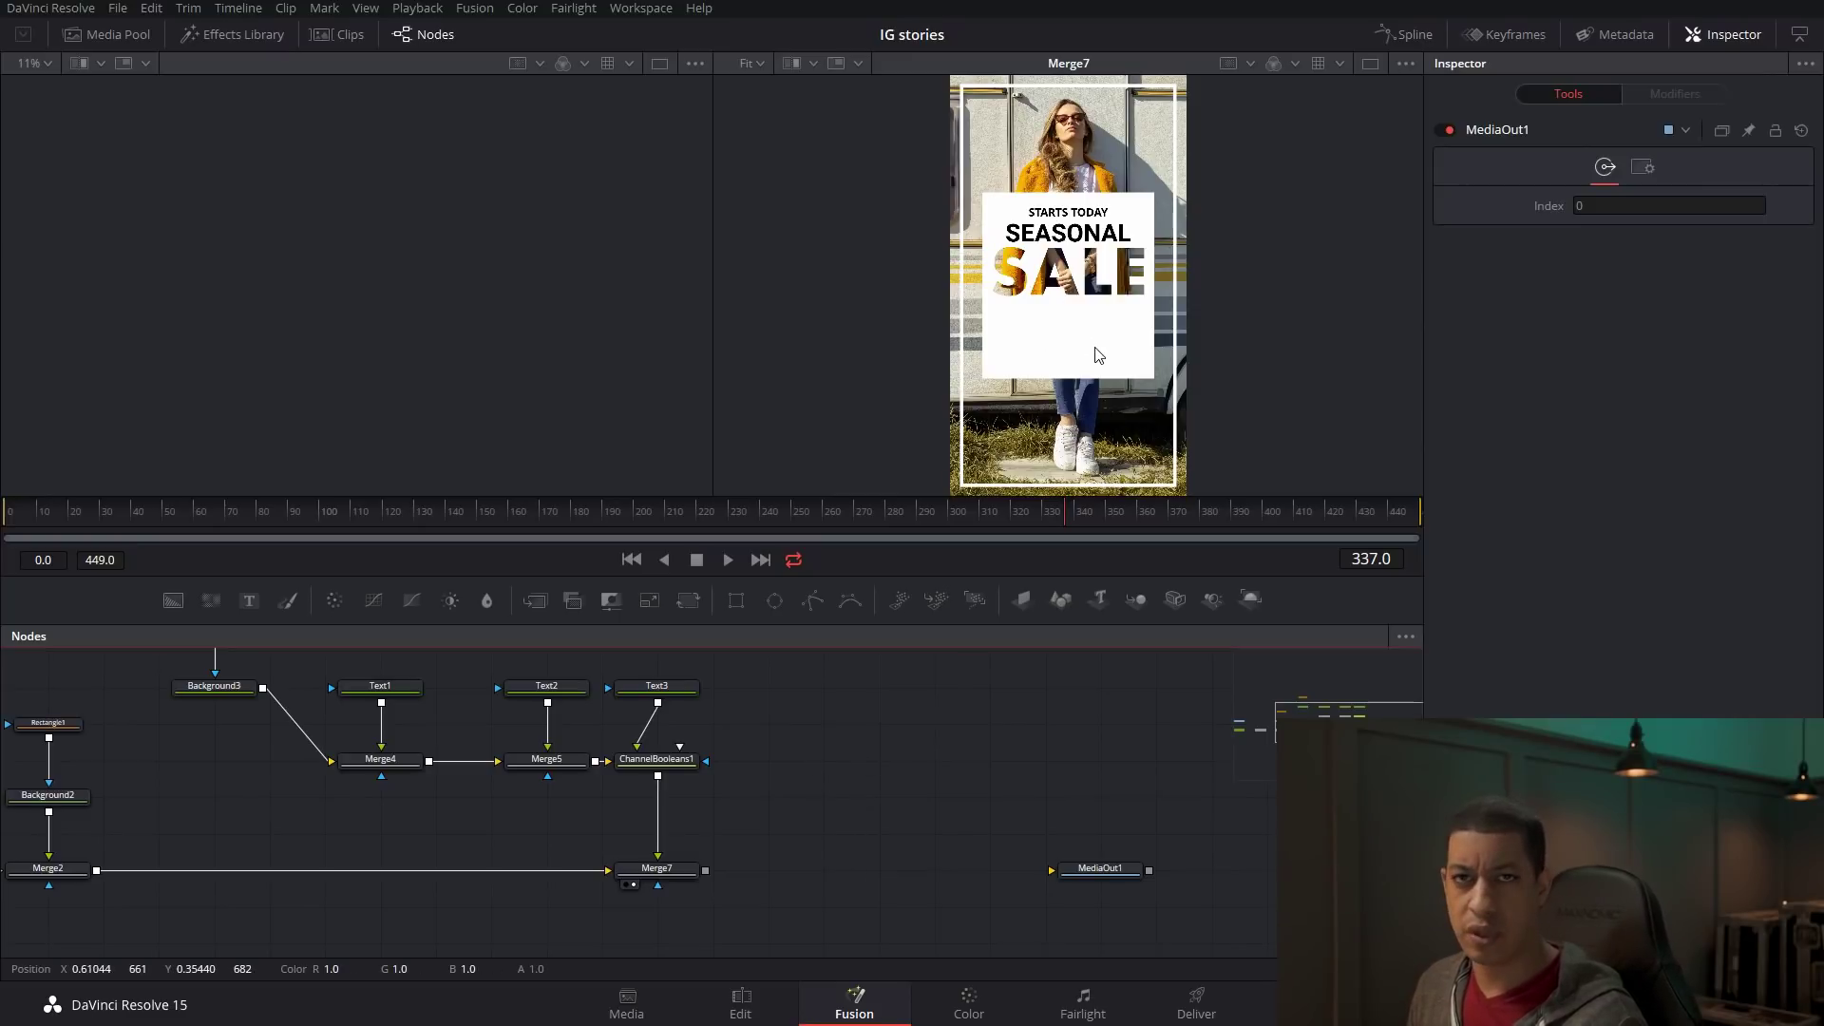
left_click_drag(922, 740, 965, 760)
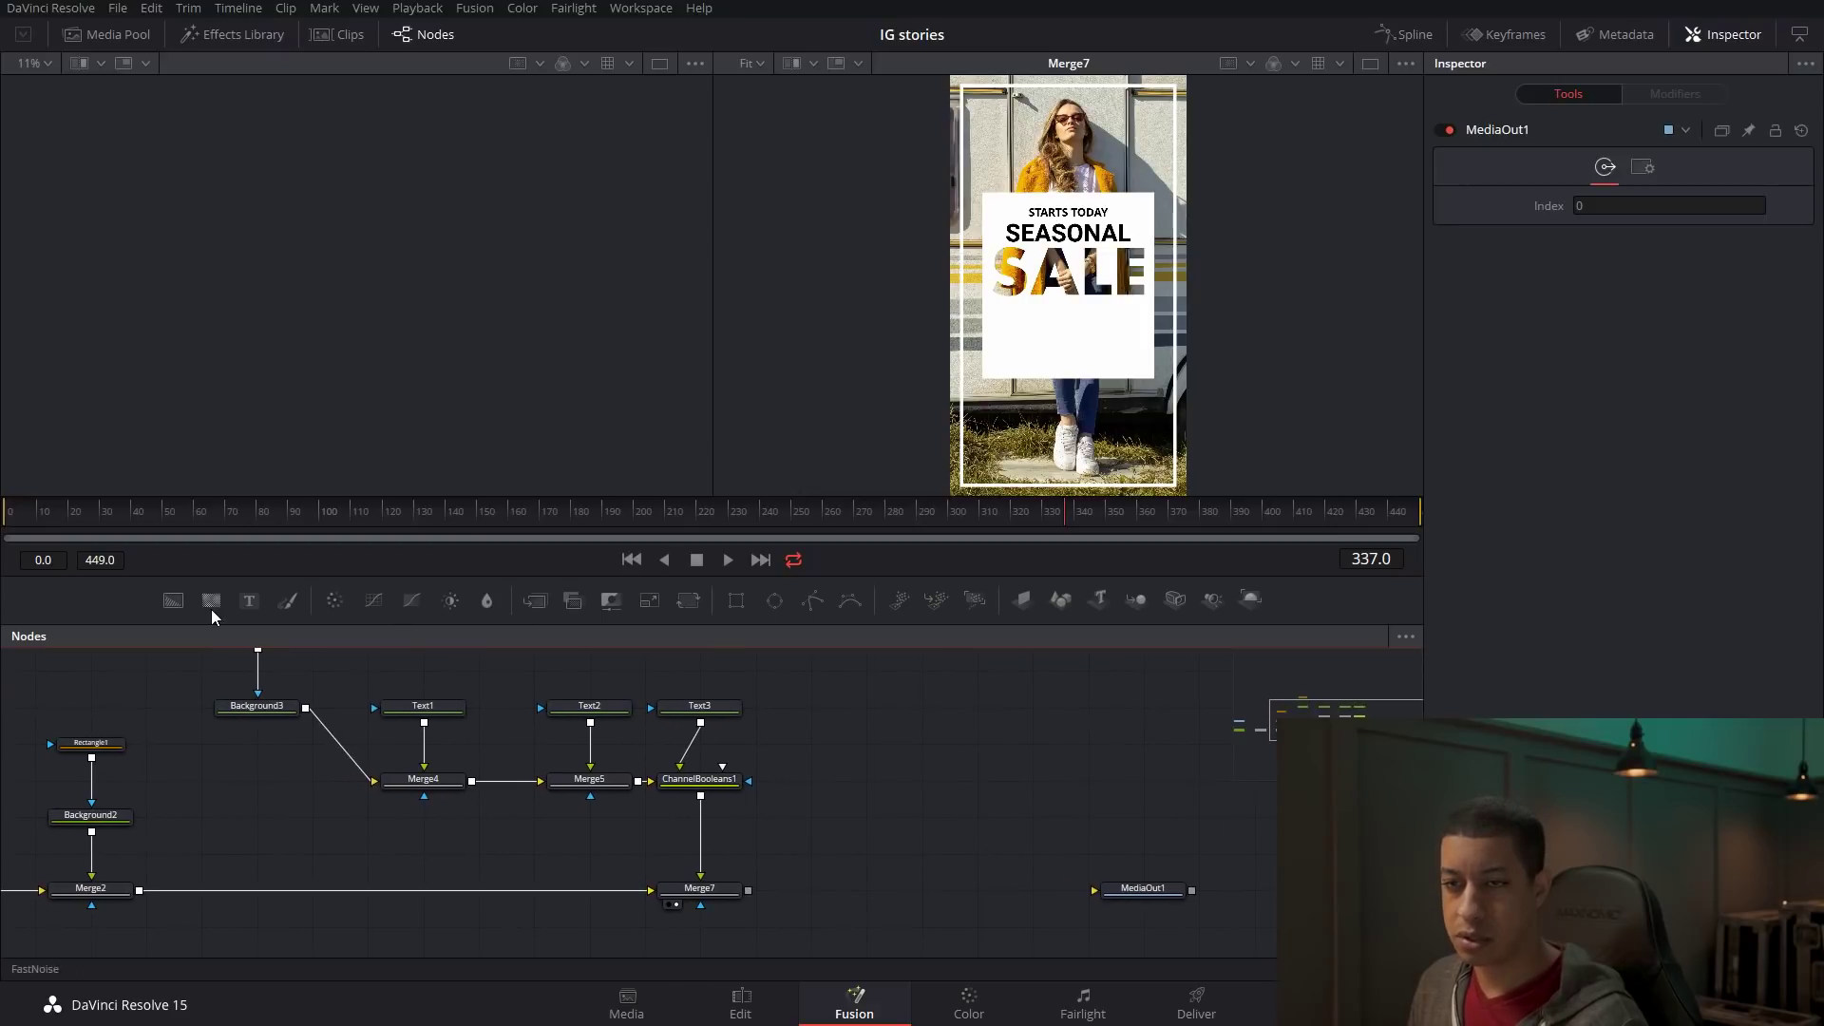
left_click_drag(265, 609, 749, 781)
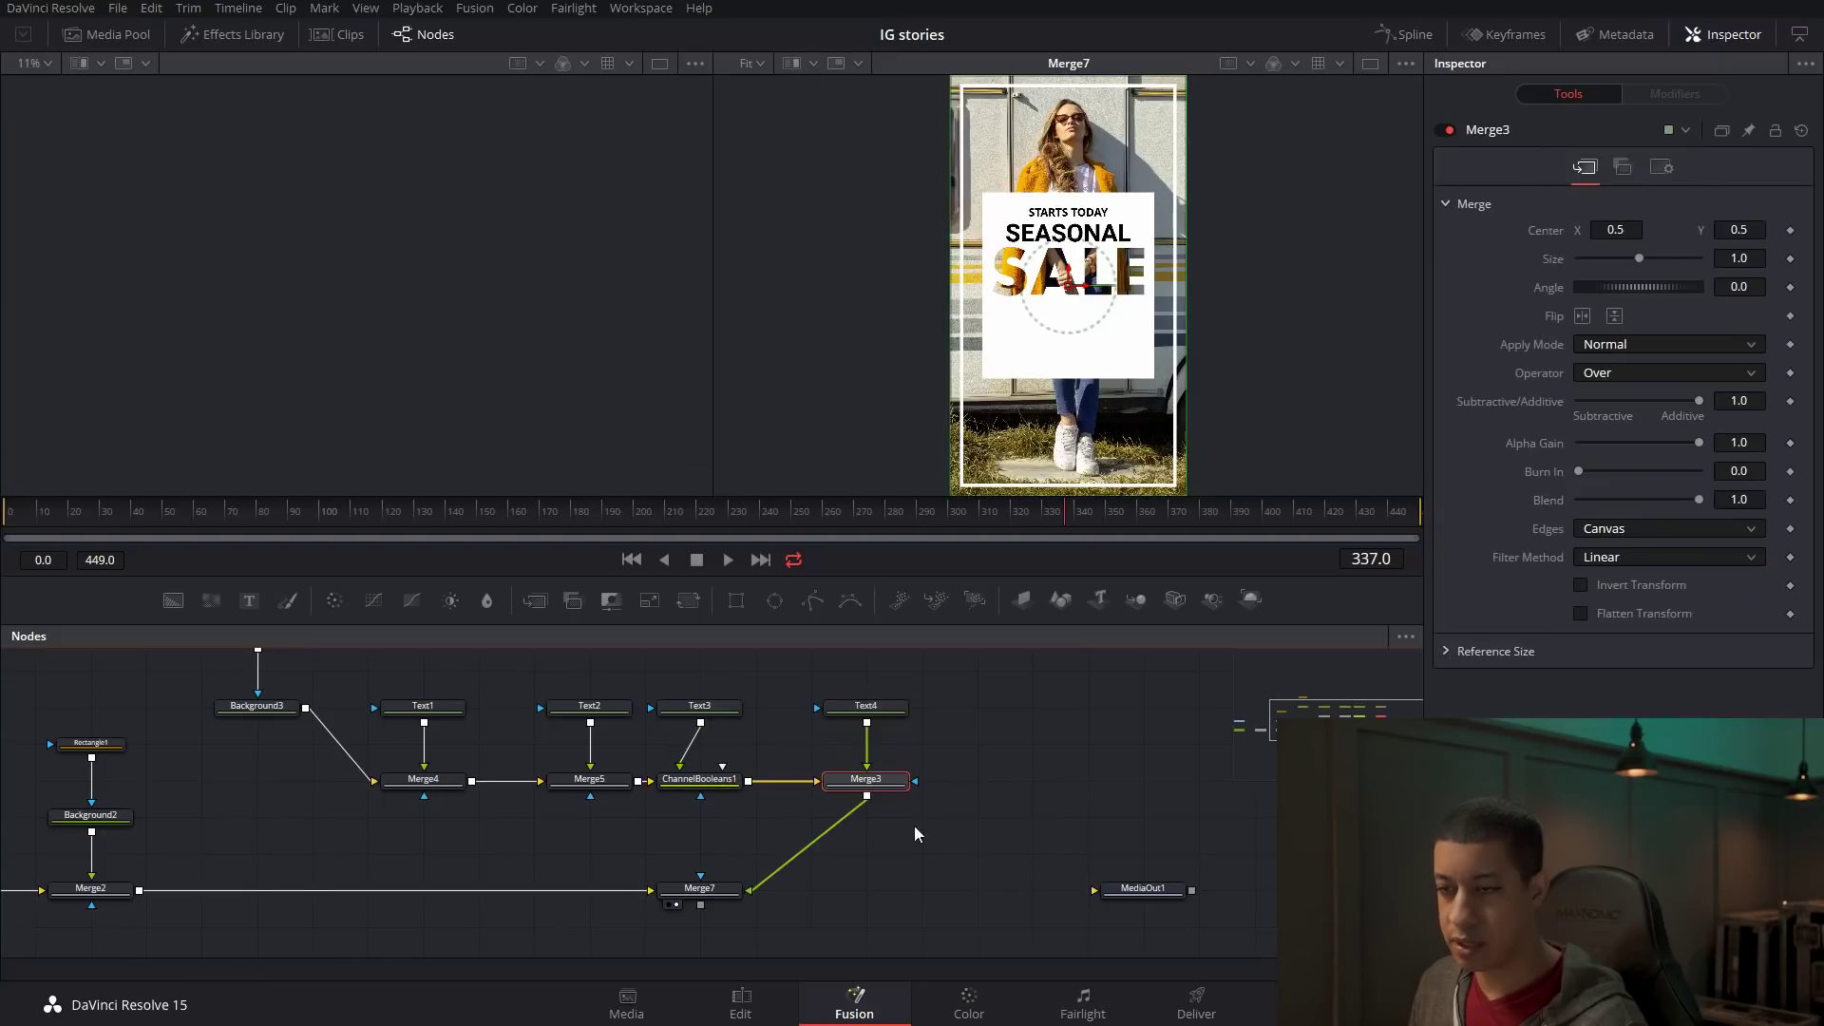
left_click_drag(699, 888, 1032, 889)
left_click_drag(1143, 888, 1247, 890)
Enter "CODE99" as Text4's text and set its color to black, #000000.
left_click(790, 715)
left_click(1622, 336)
type("CODE99")
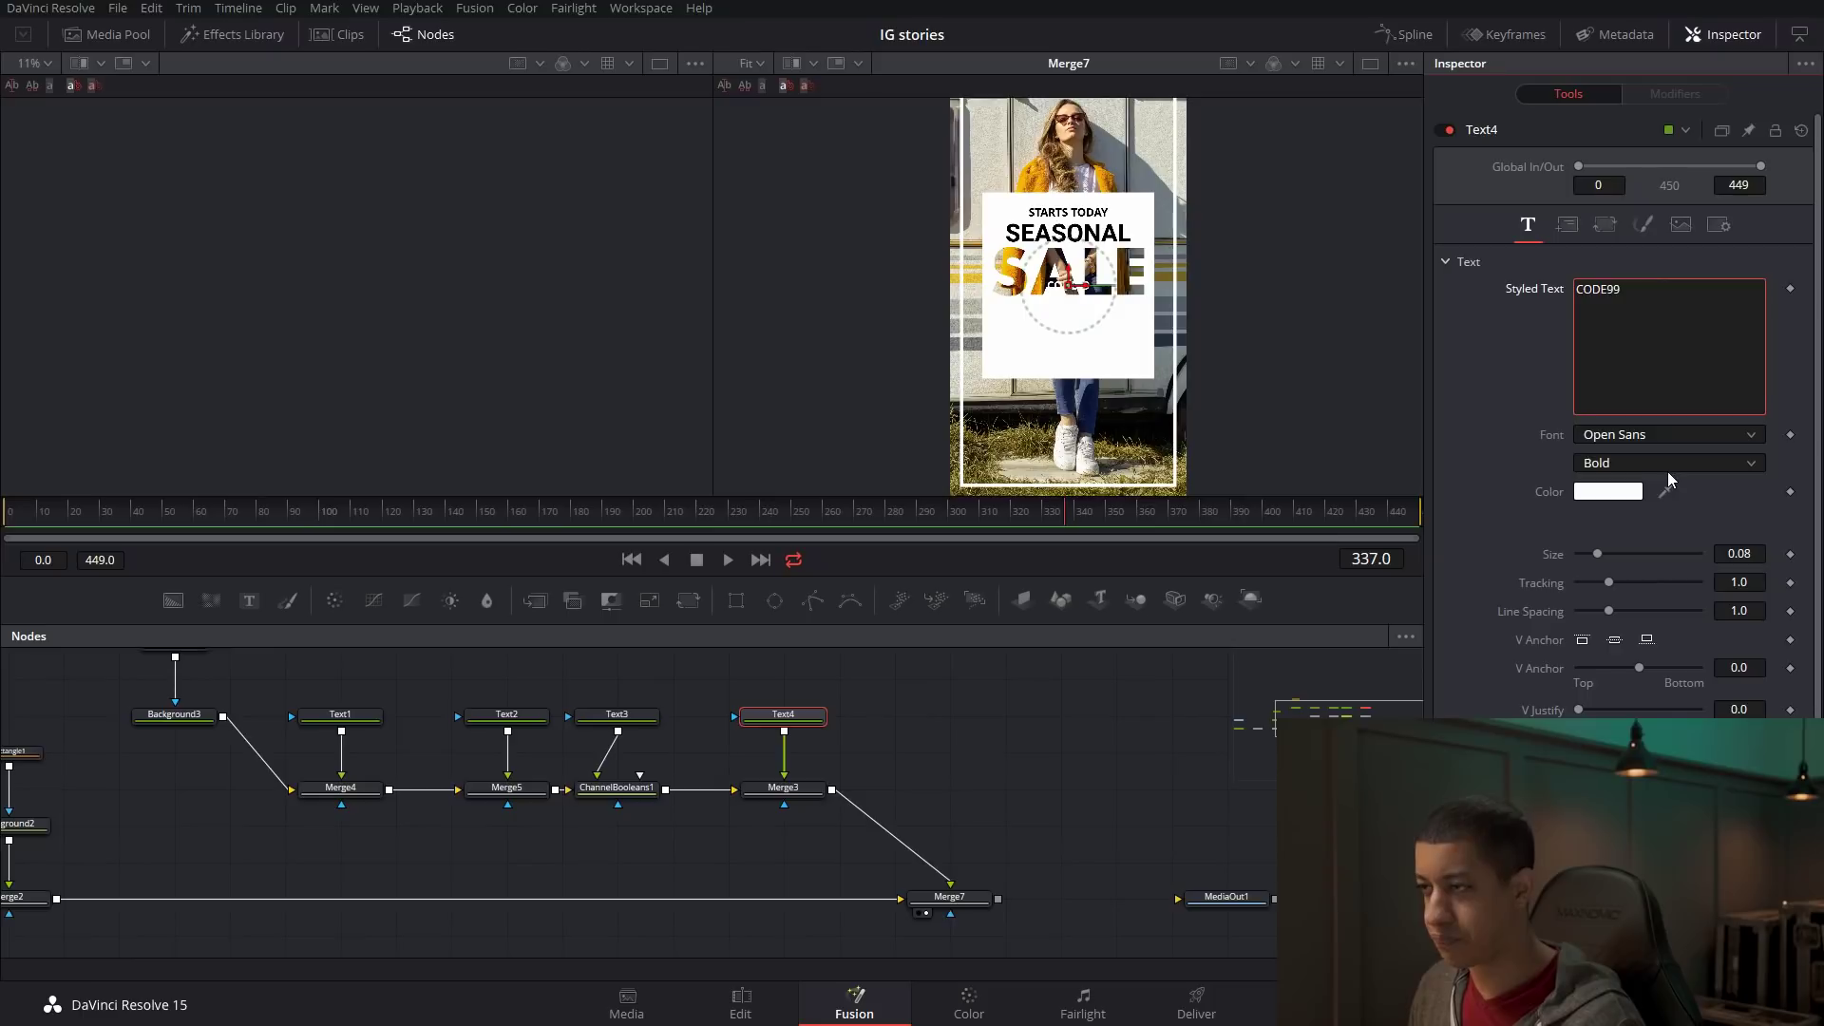
left_click(1613, 502)
left_click_drag(1121, 414, 1120, 641)
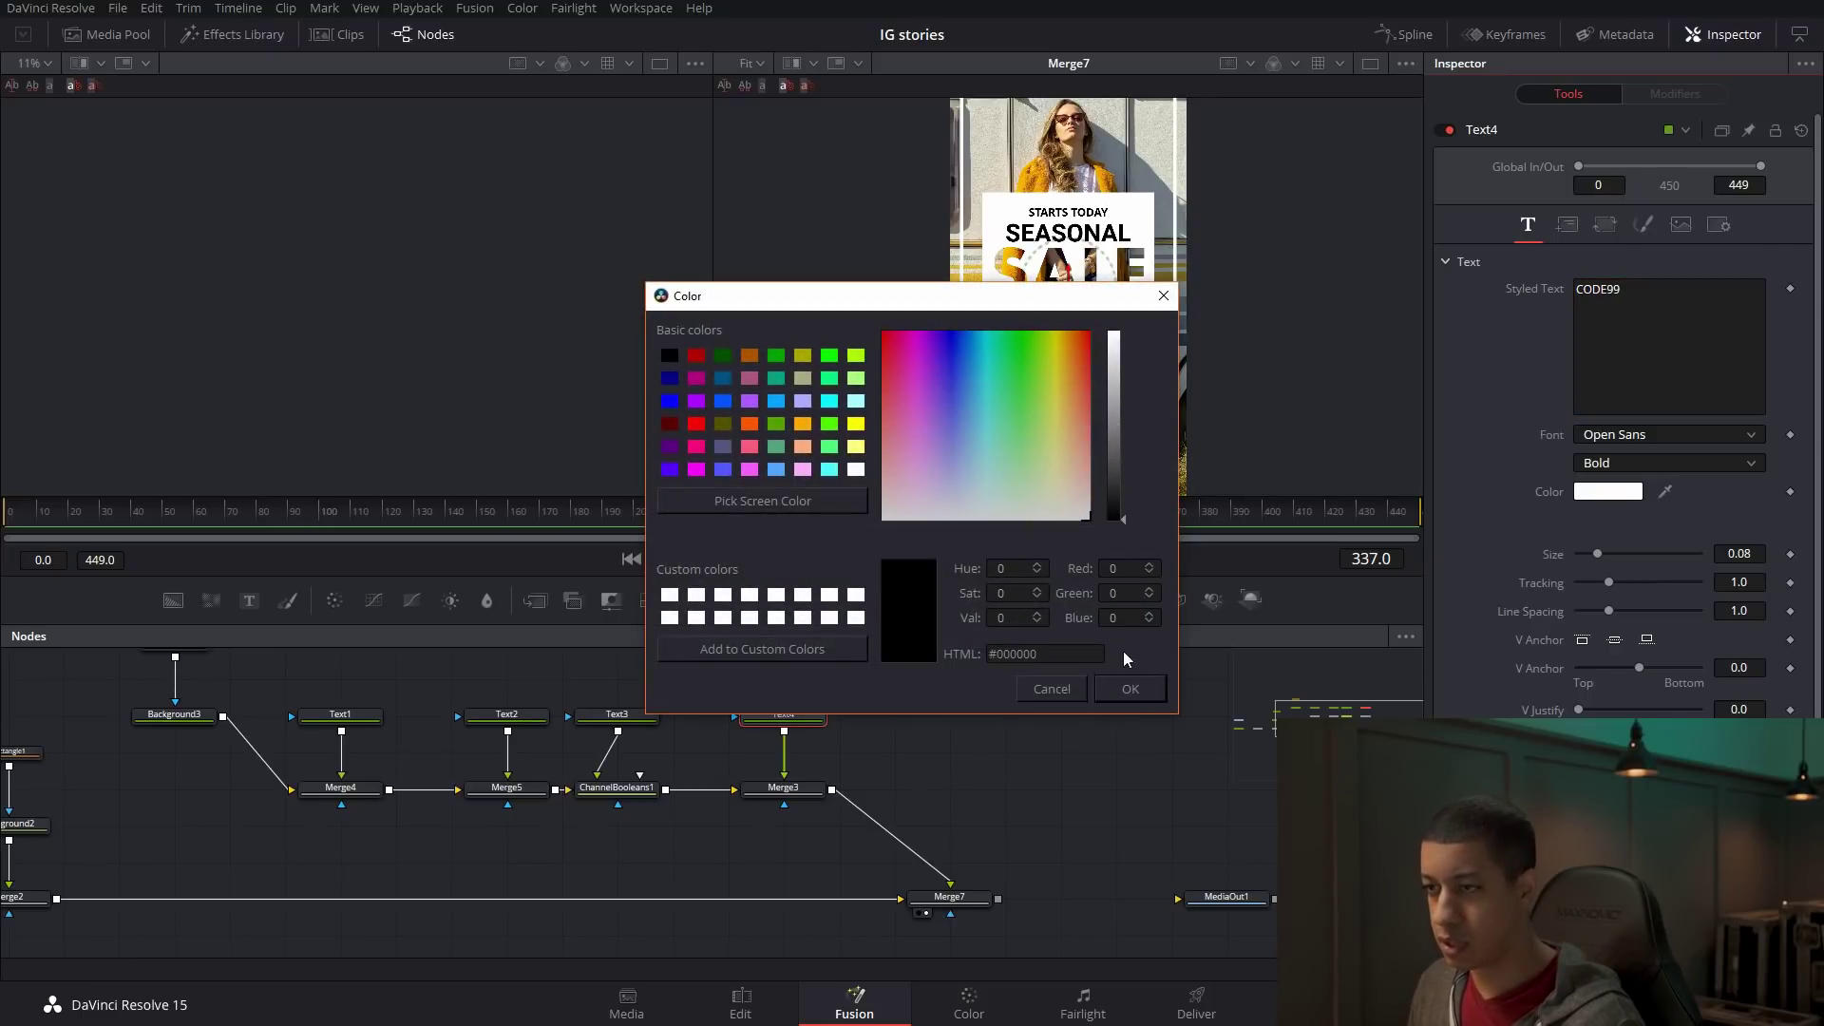
left_click(1130, 681)
Place the "CODE99" text below "SALE" and enlarge it to a size of about 0.27.
left_click_drag(1066, 285, 1068, 316)
left_click_drag(1601, 552, 1645, 561)
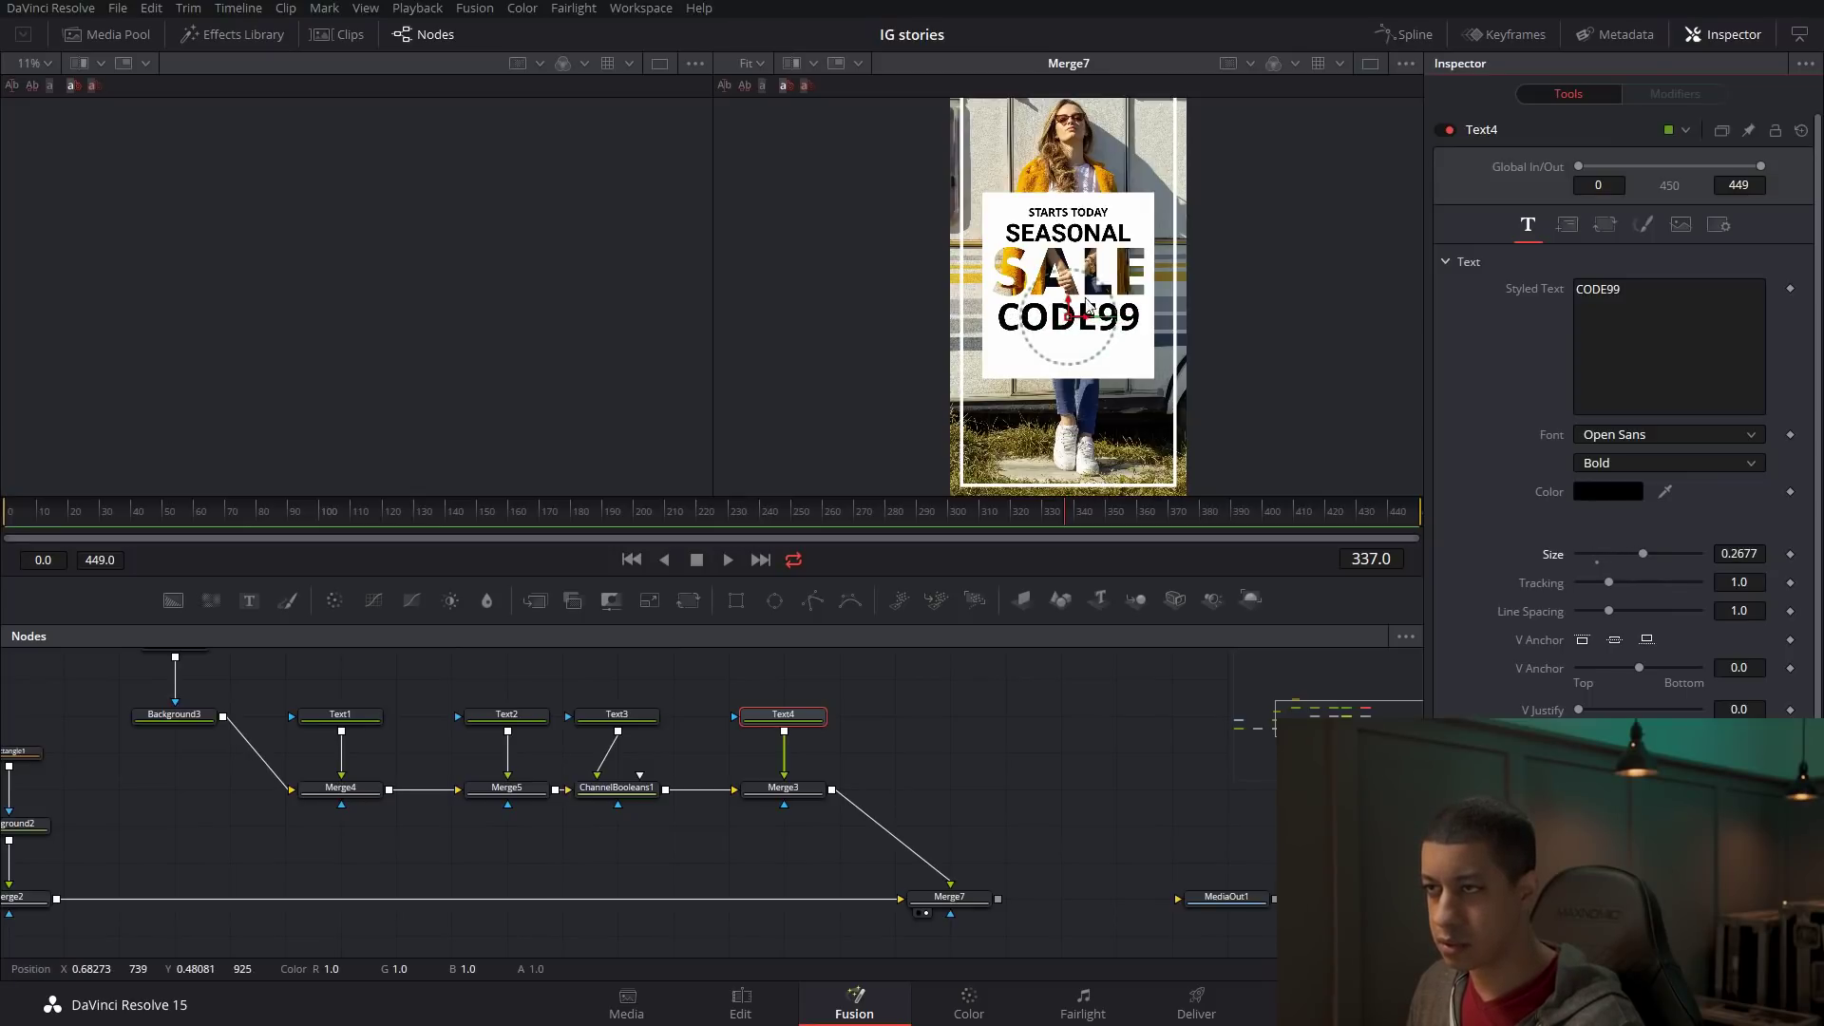
left_click(1112, 742)
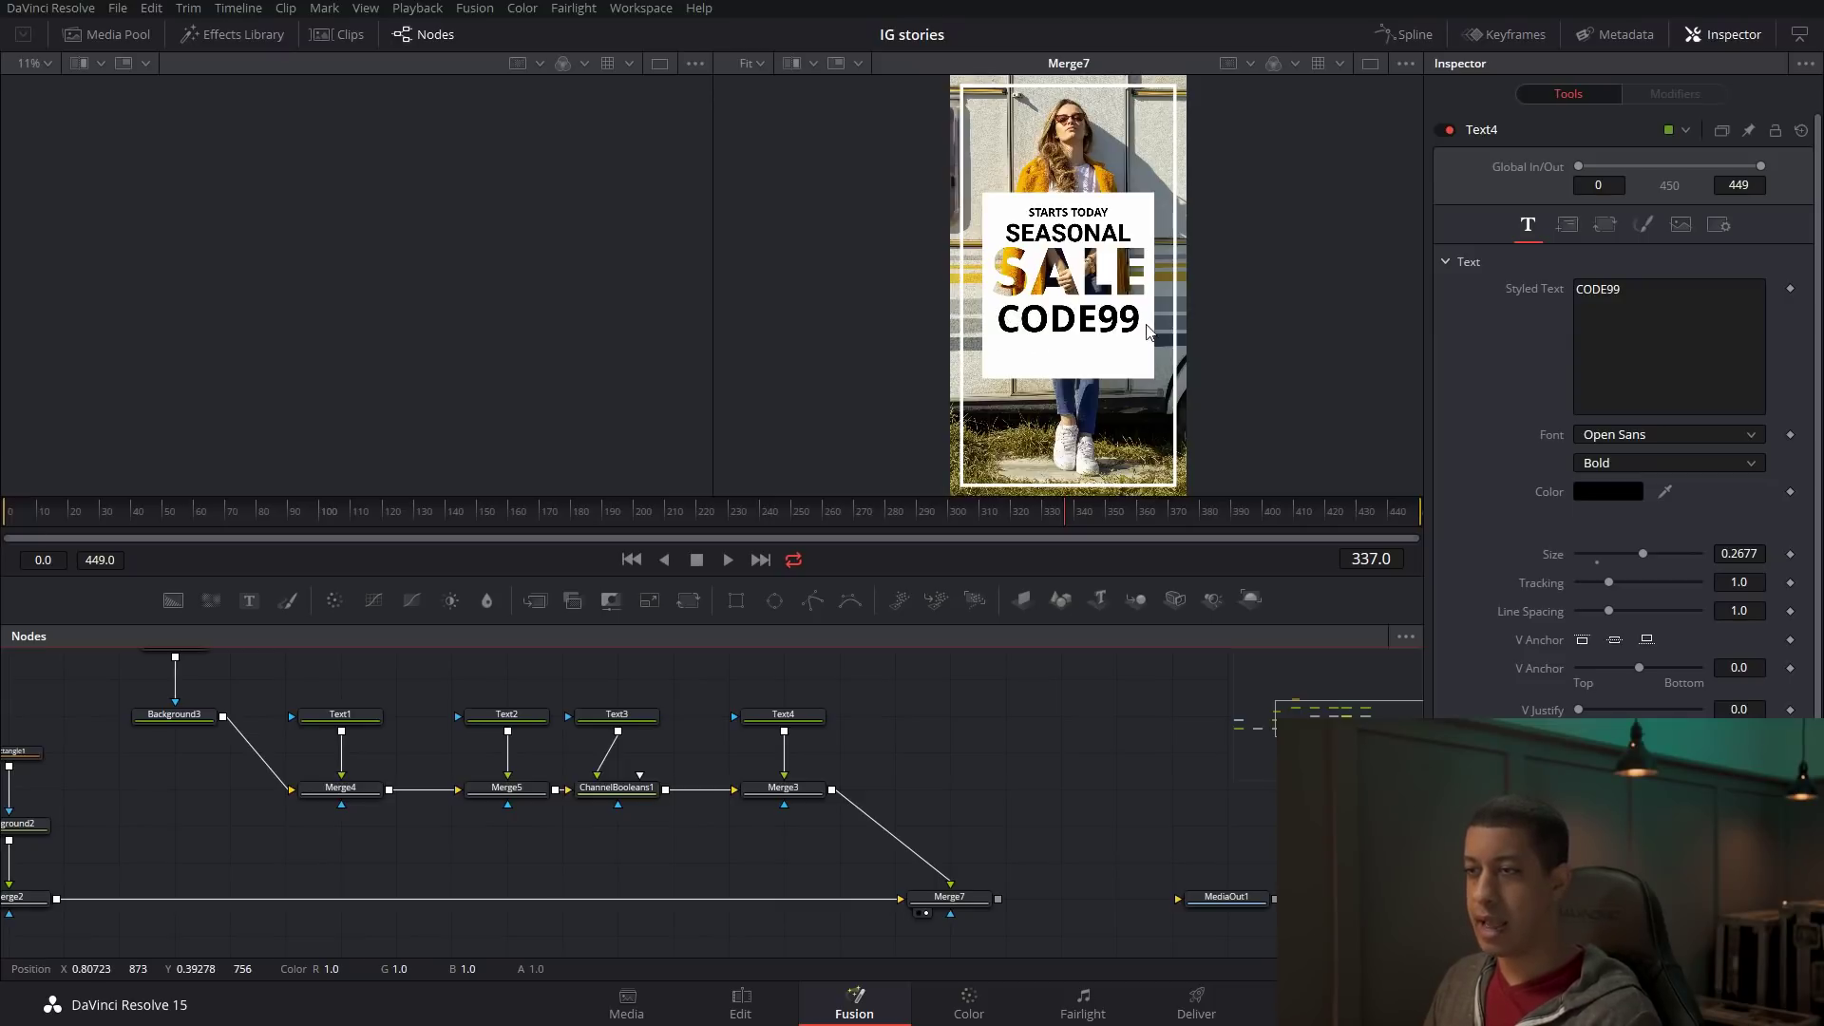
Insert a new Rectangle mask between Rectangle2 and Background3.
left_click_drag(590, 725, 732, 773)
left_click_drag(302, 774, 305, 811)
left_click(317, 690)
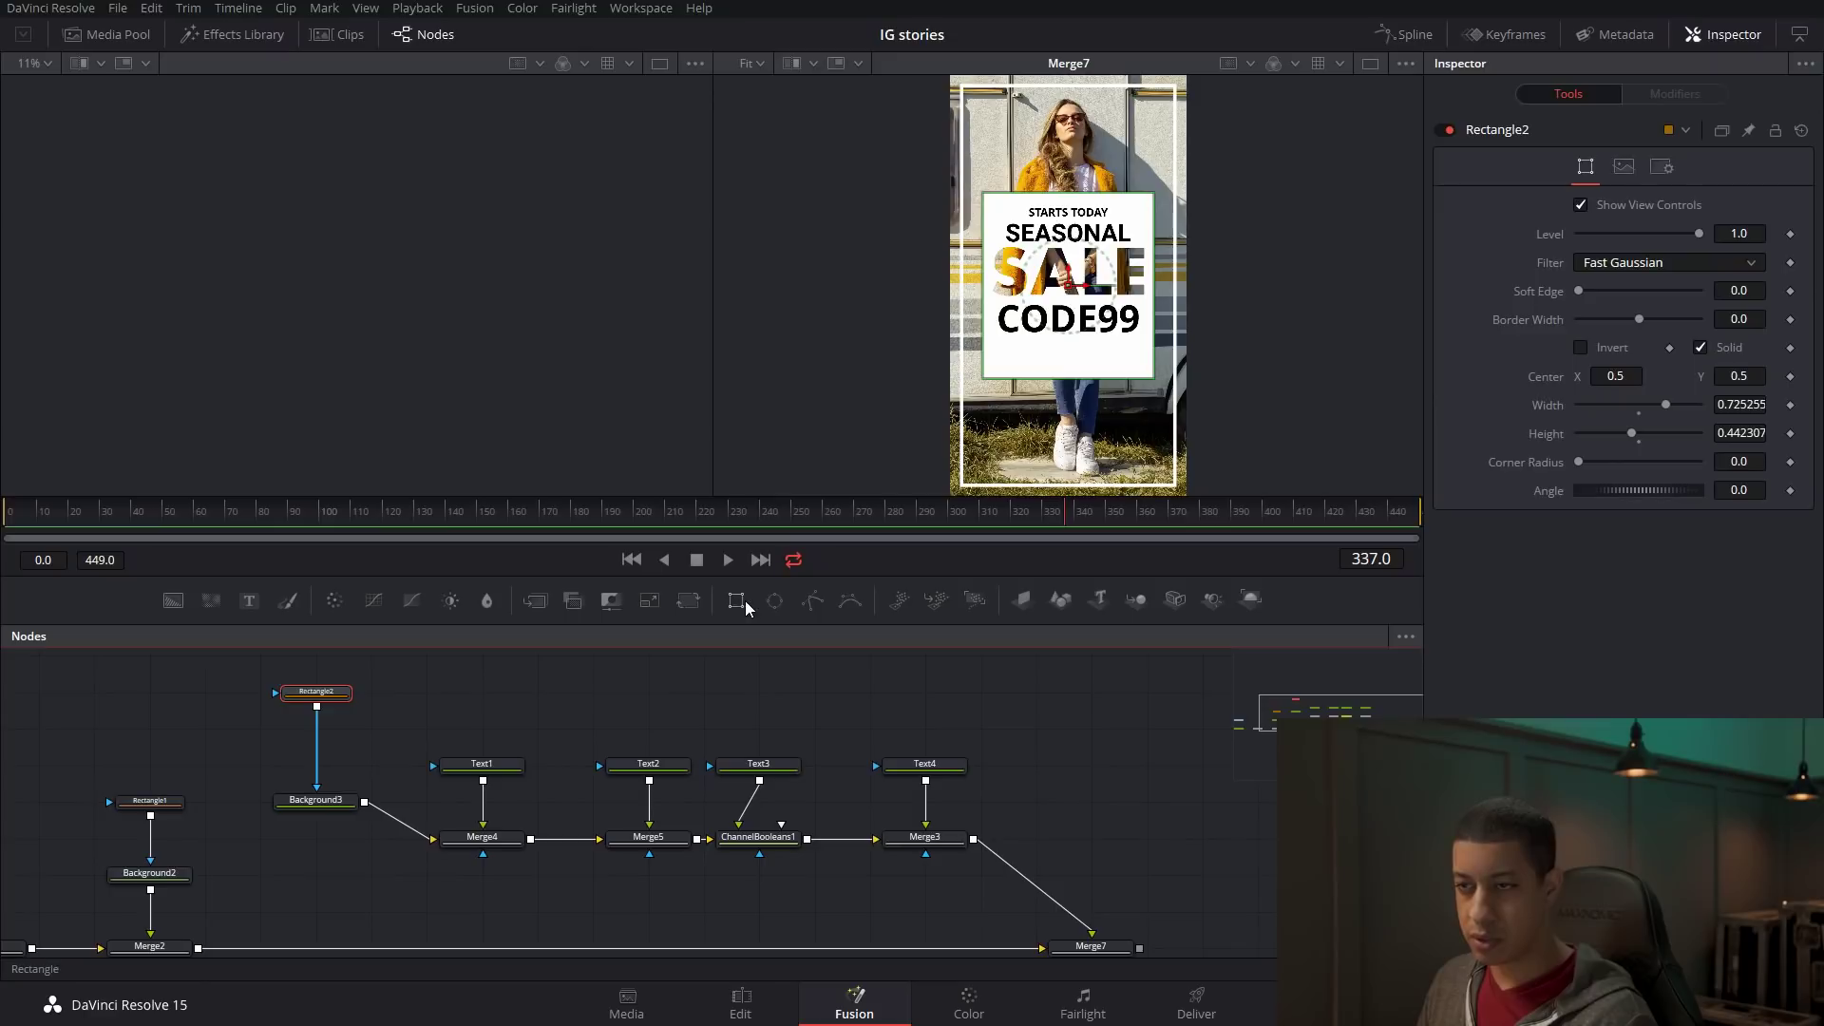
left_click_drag(739, 608, 314, 751)
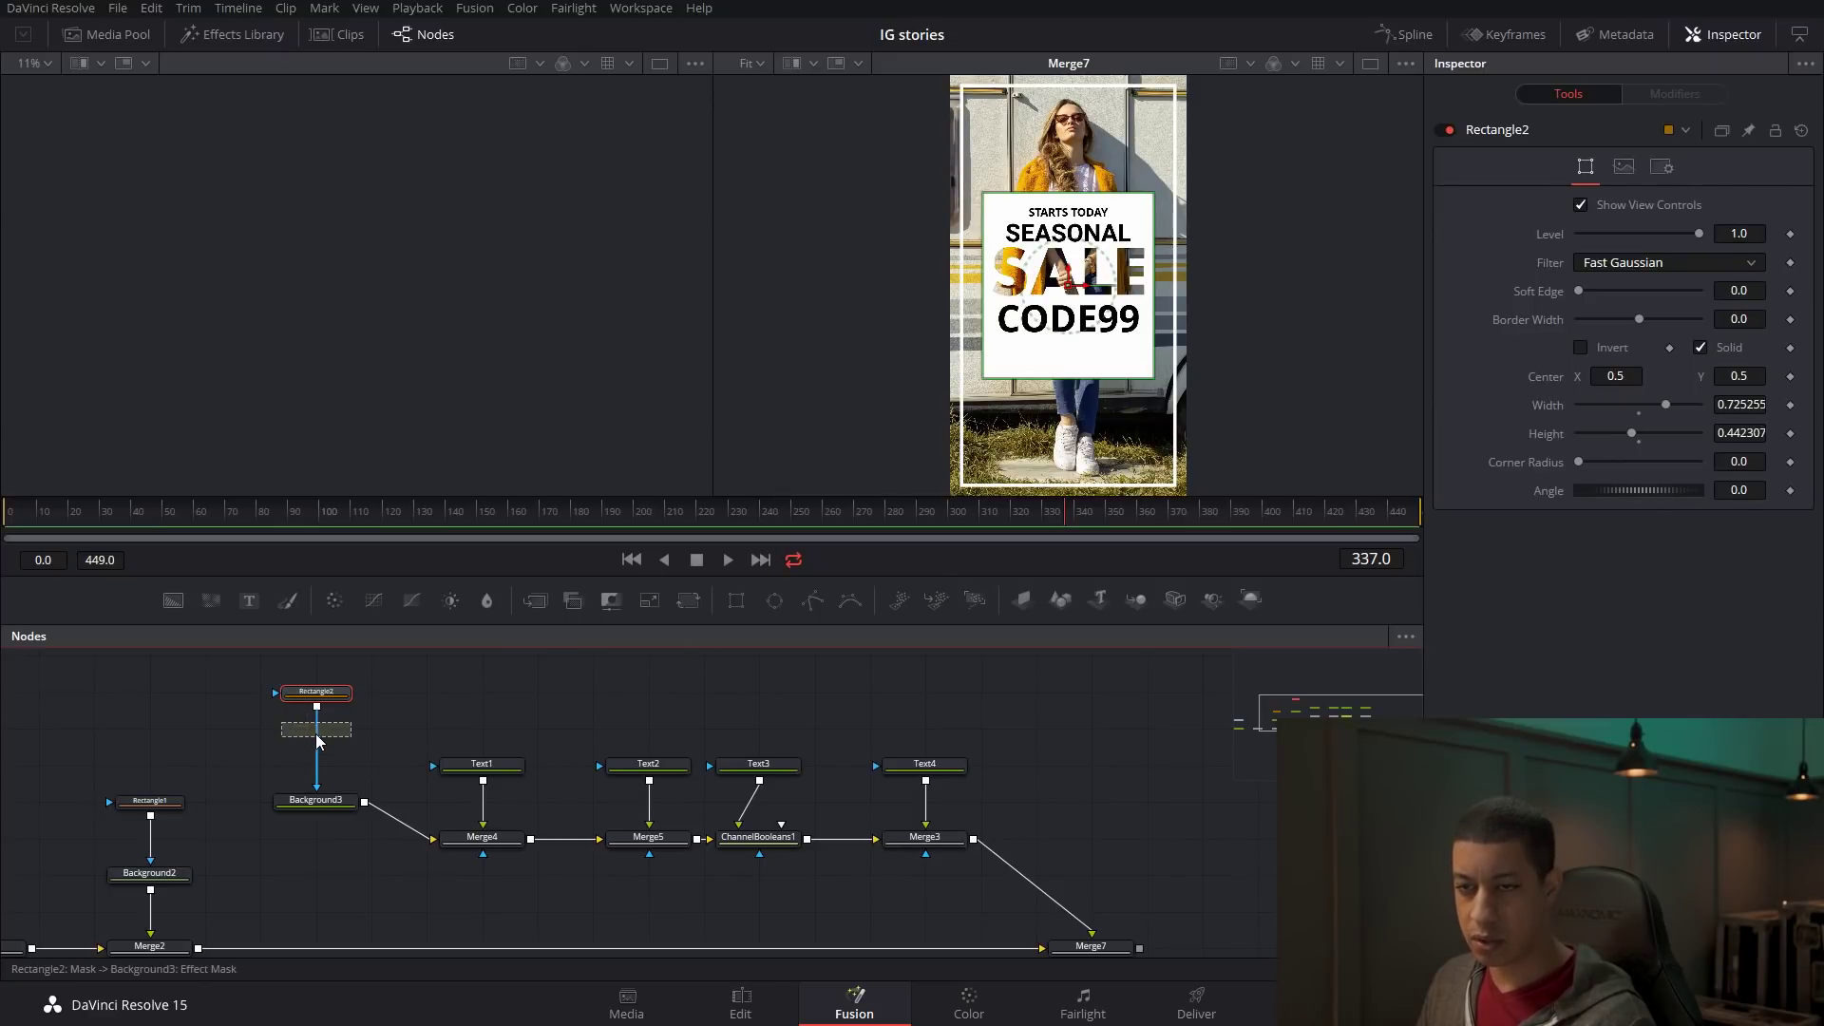
left_click_drag(318, 742, 319, 743)
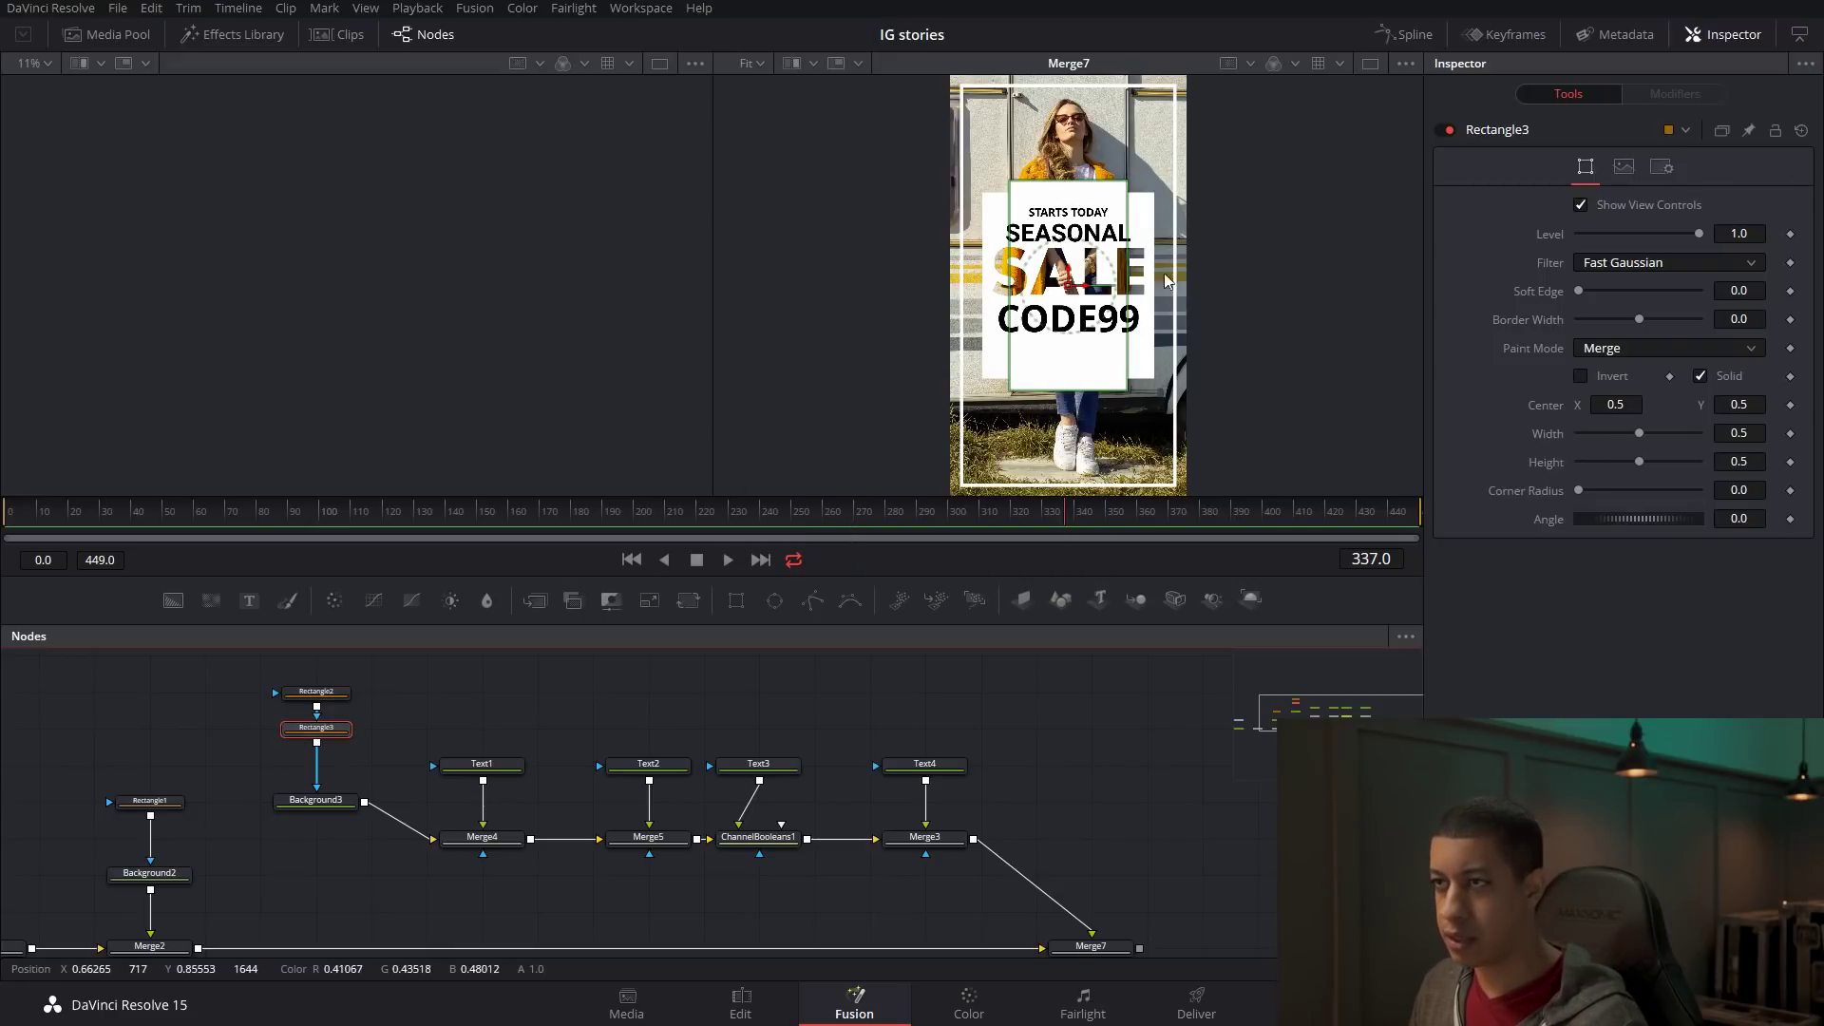
Set Rectangle3's paint mode to Subtract and fit it around "CODE99", about 0.64 wide and 0.098 high, centered at about Y 0.41.
left_click_drag(1082, 182, 1068, 318)
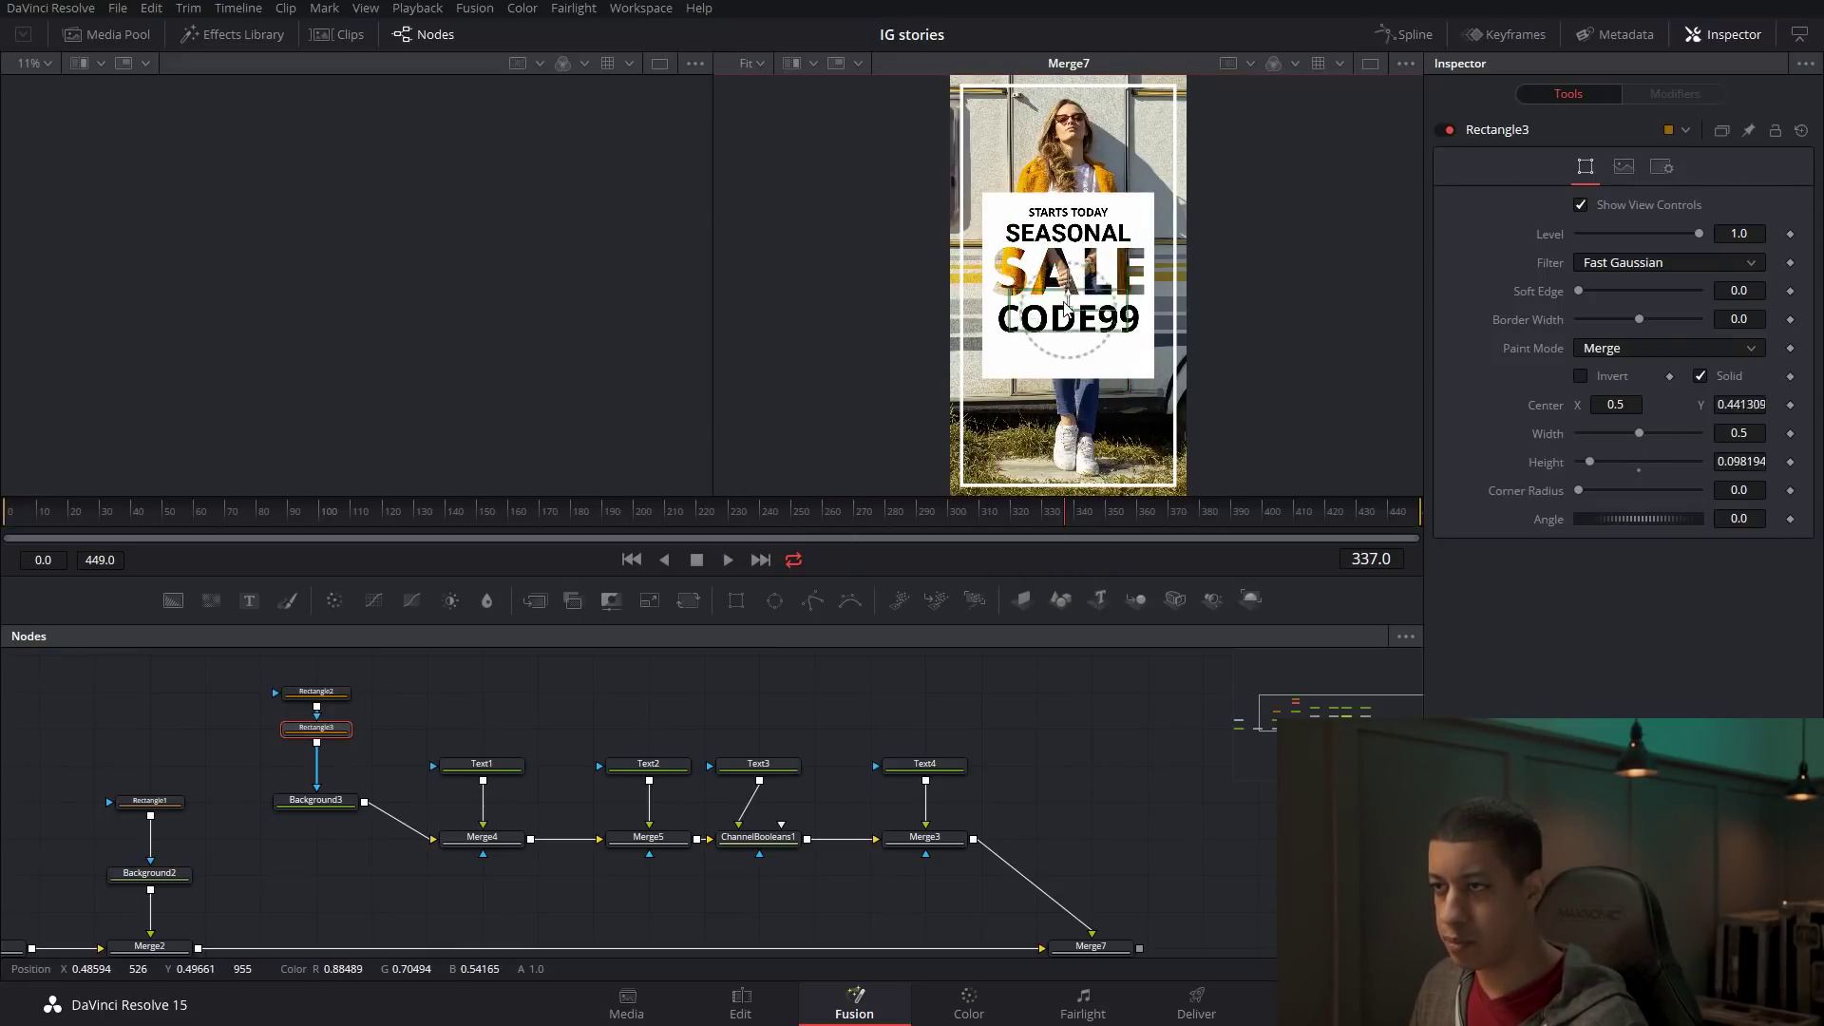
left_click(1674, 350)
left_click(1644, 407)
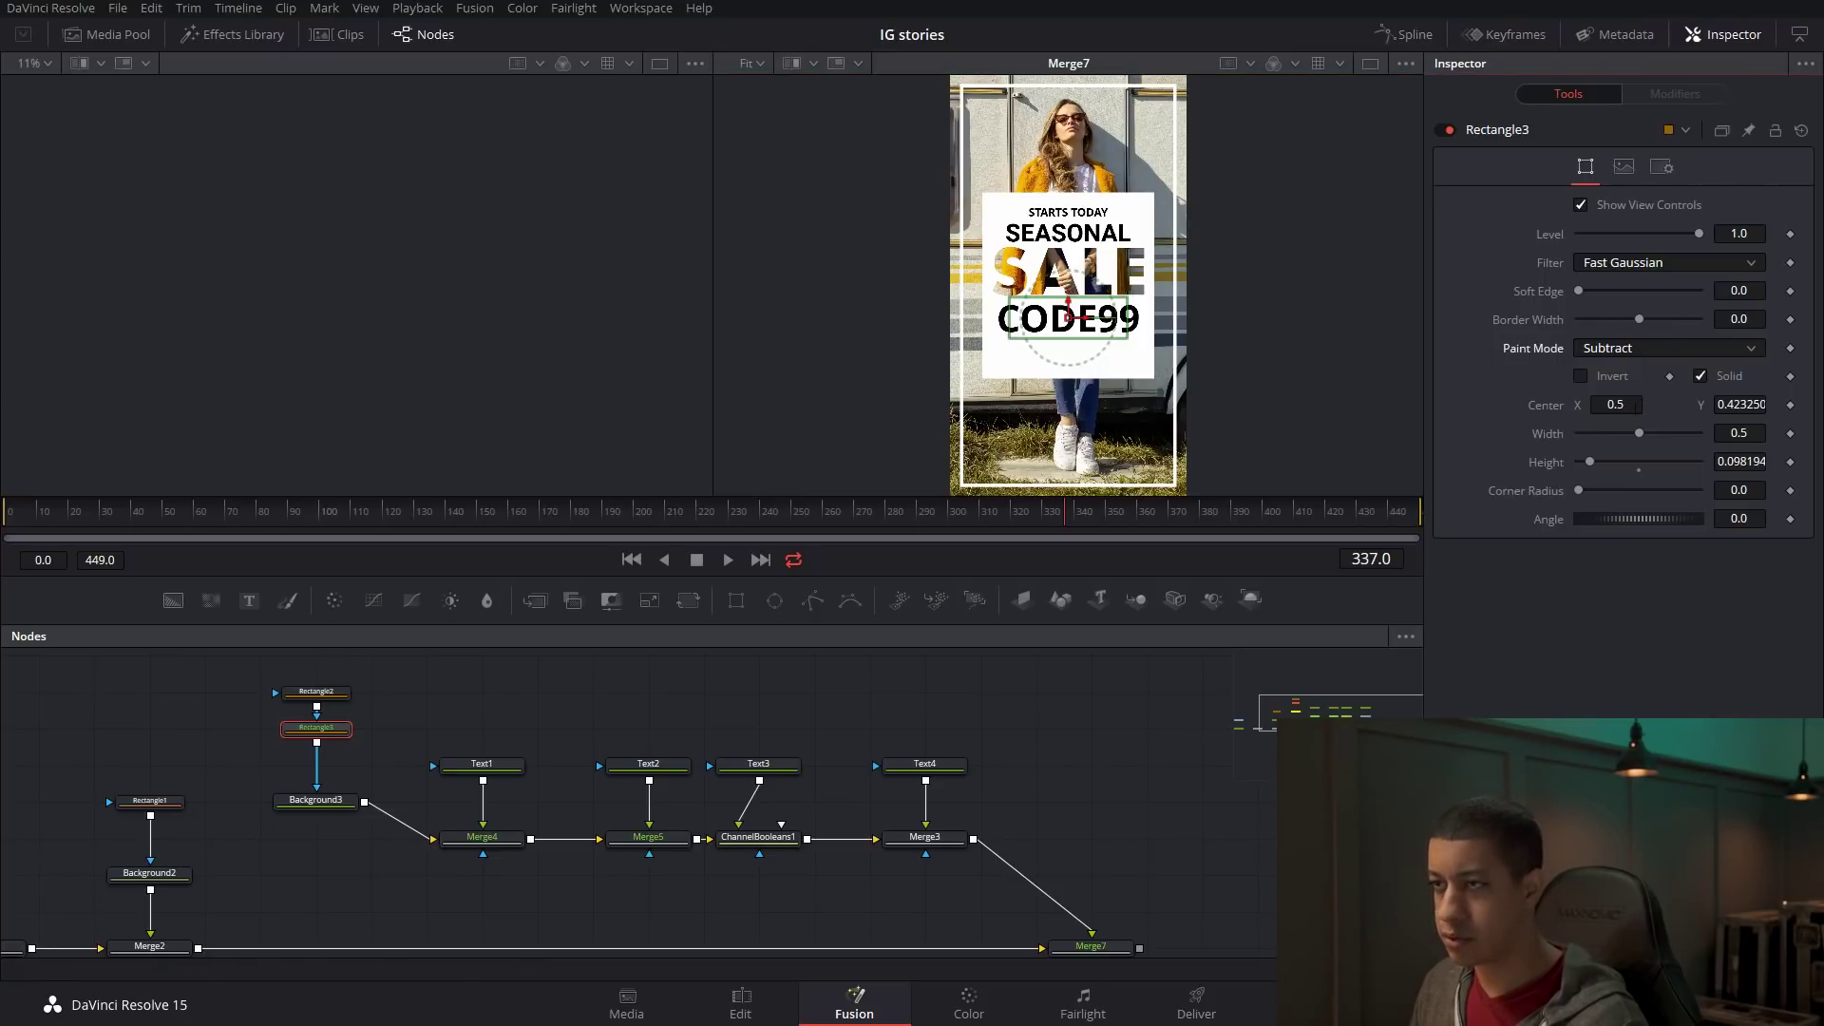
left_click_drag(1129, 328, 1144, 330)
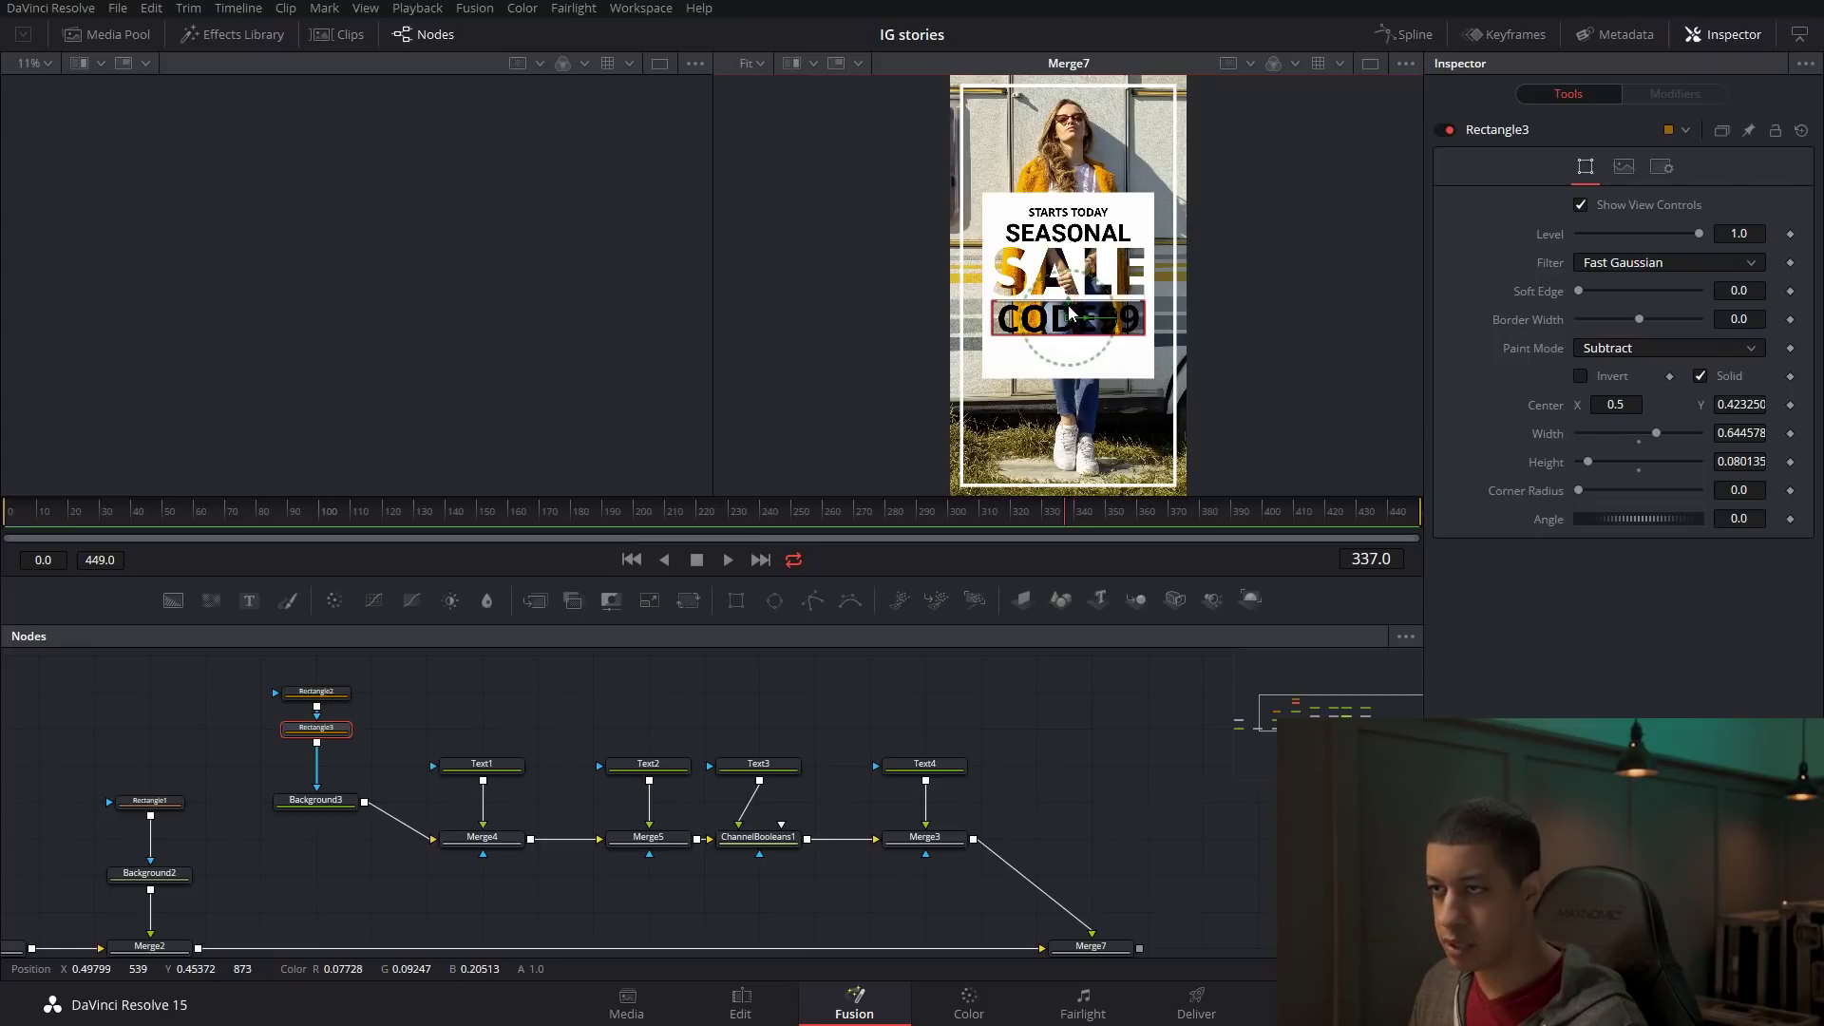
left_click_drag(1071, 306, 1069, 312)
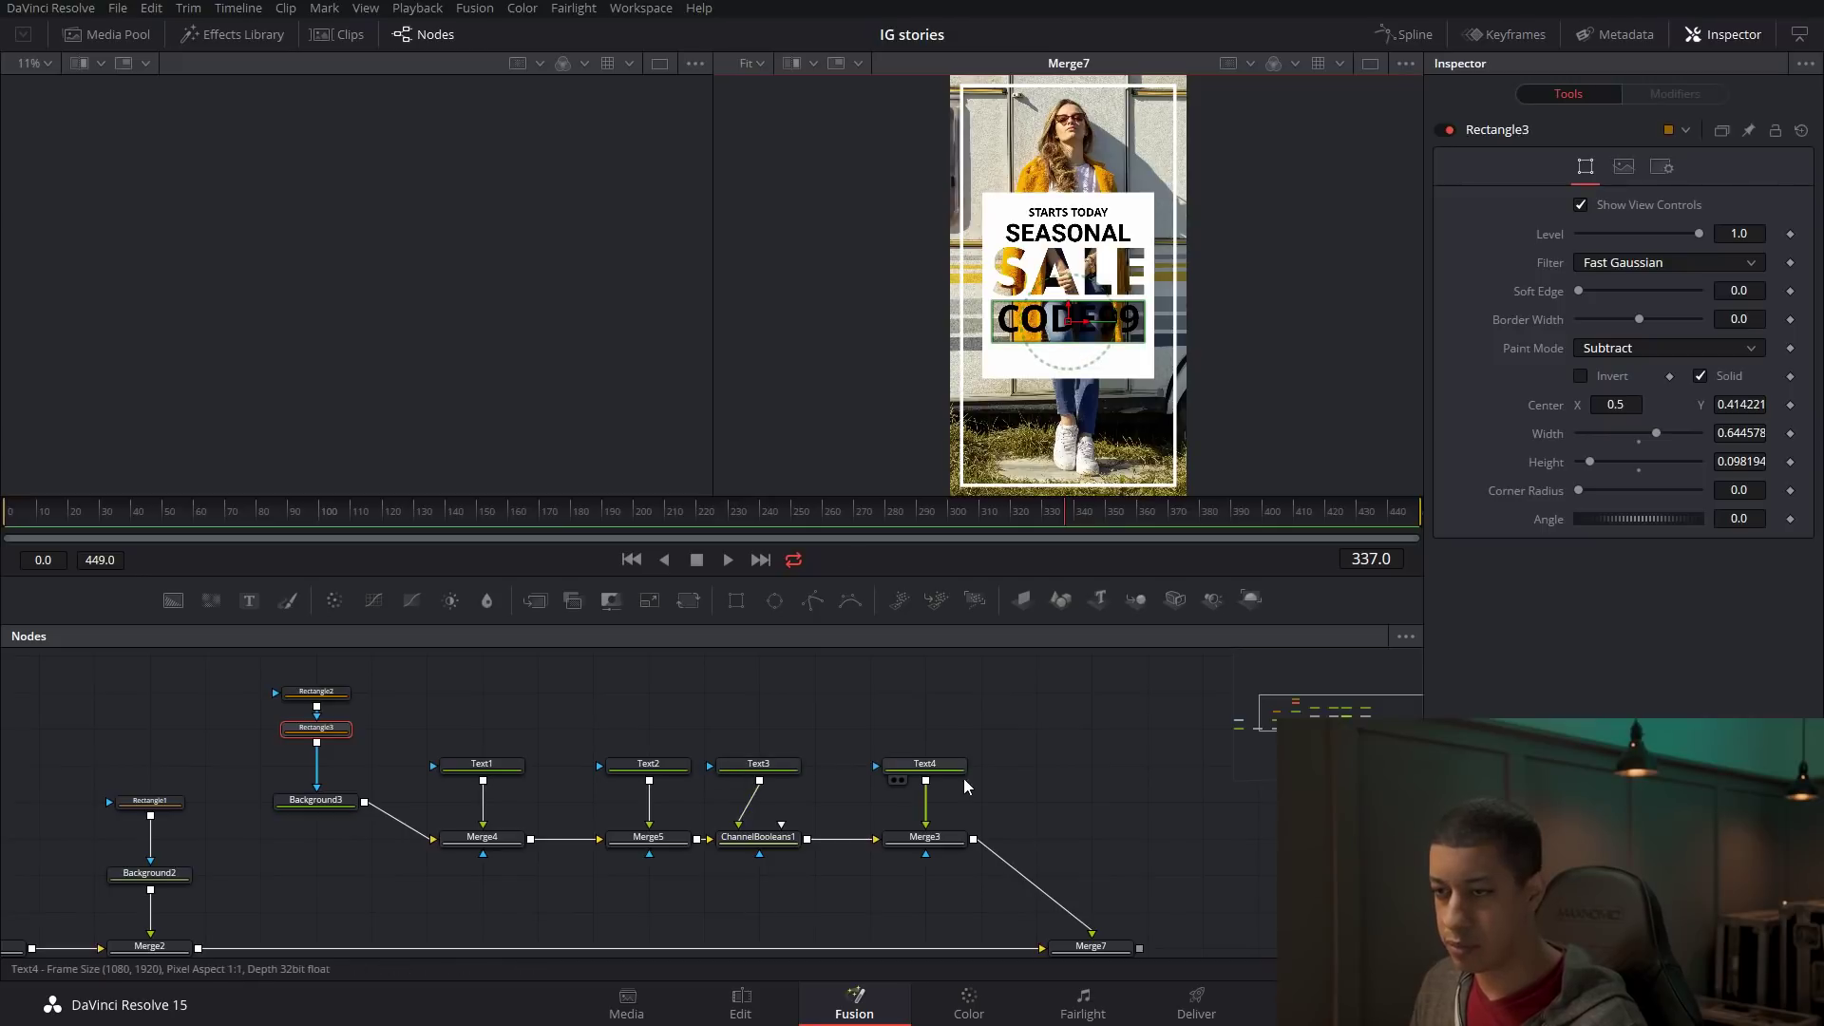
Center the "CODE99" text in the rectangular cutout and set its color to white.
left_click(925, 764)
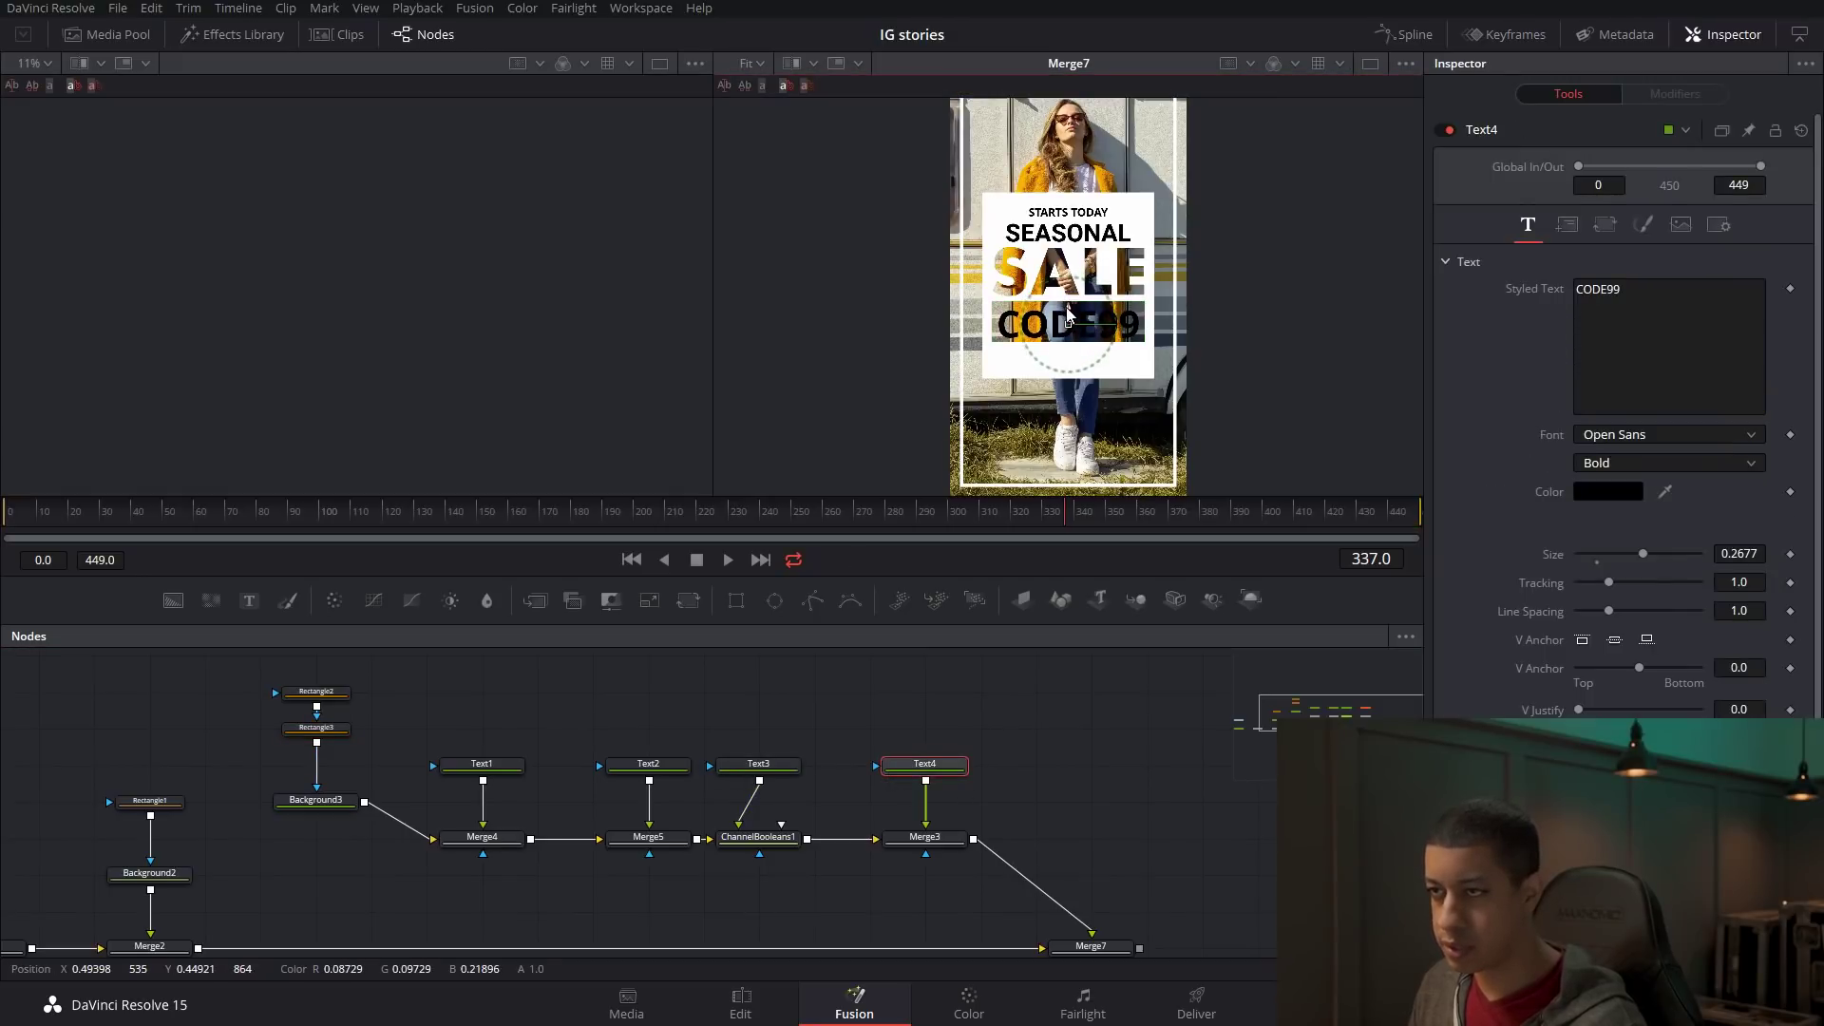
left_click(1609, 492)
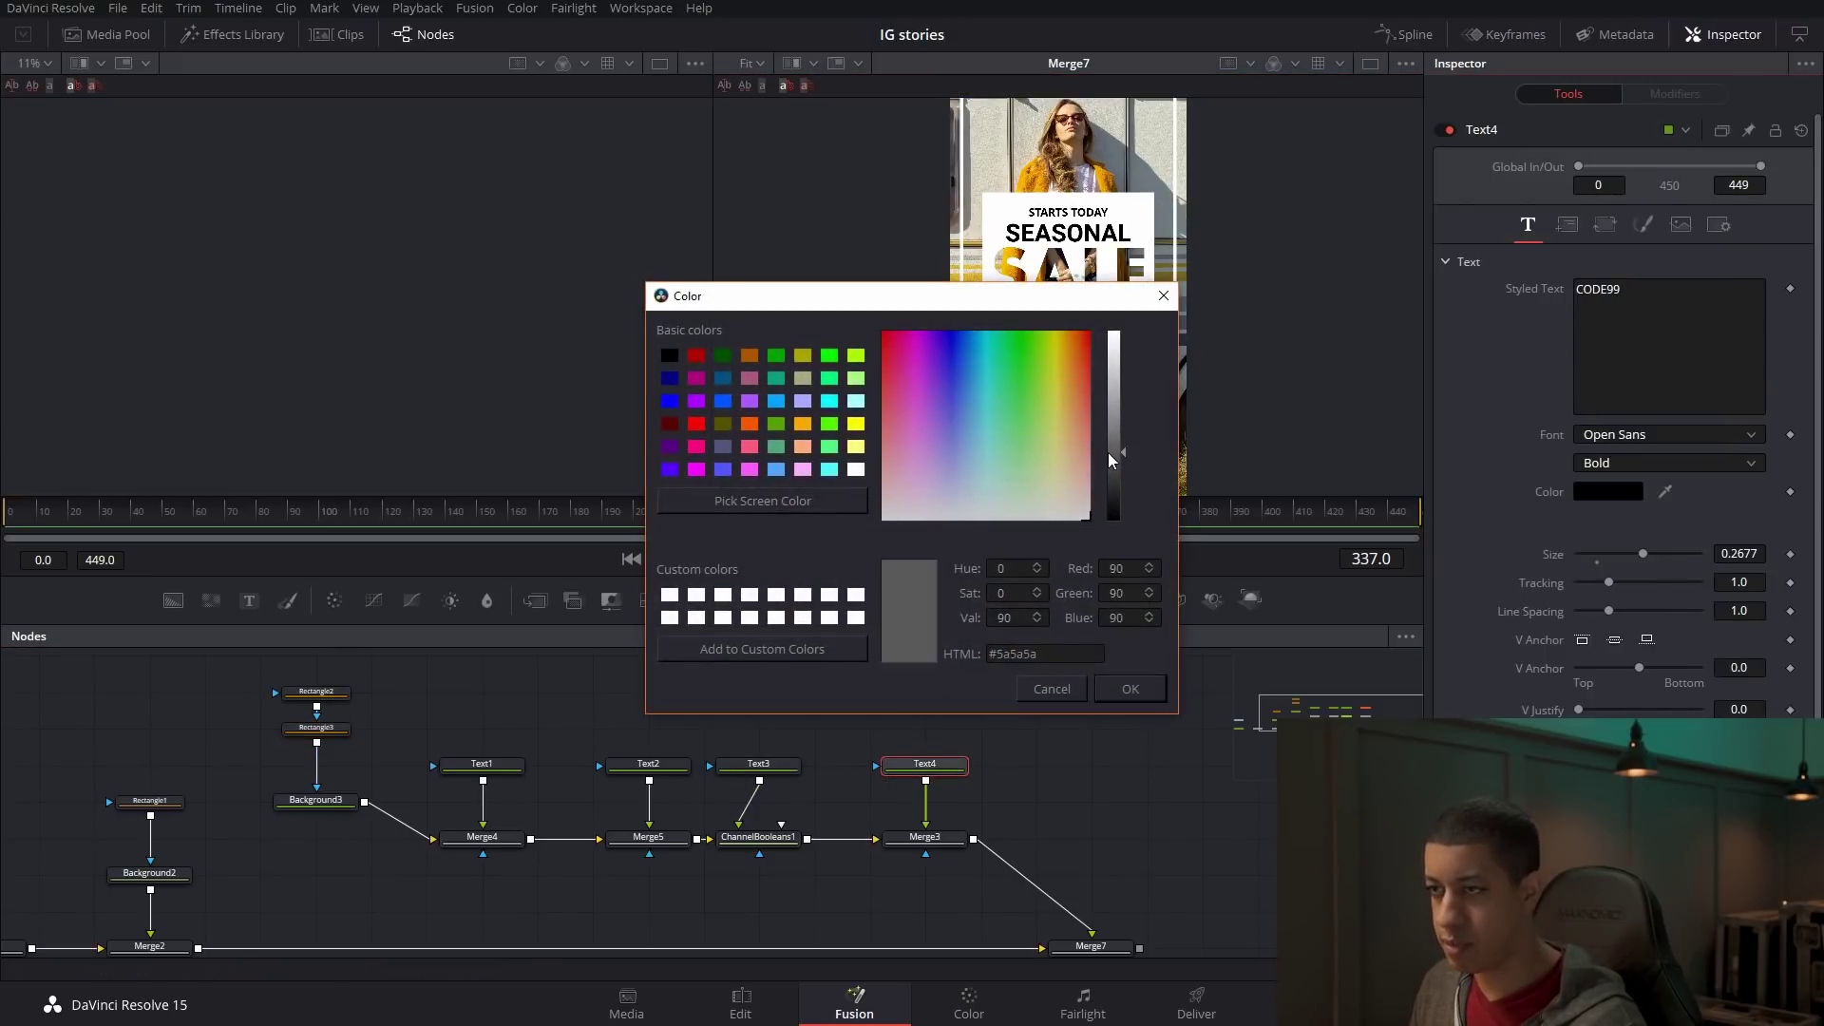
left_click(1130, 689)
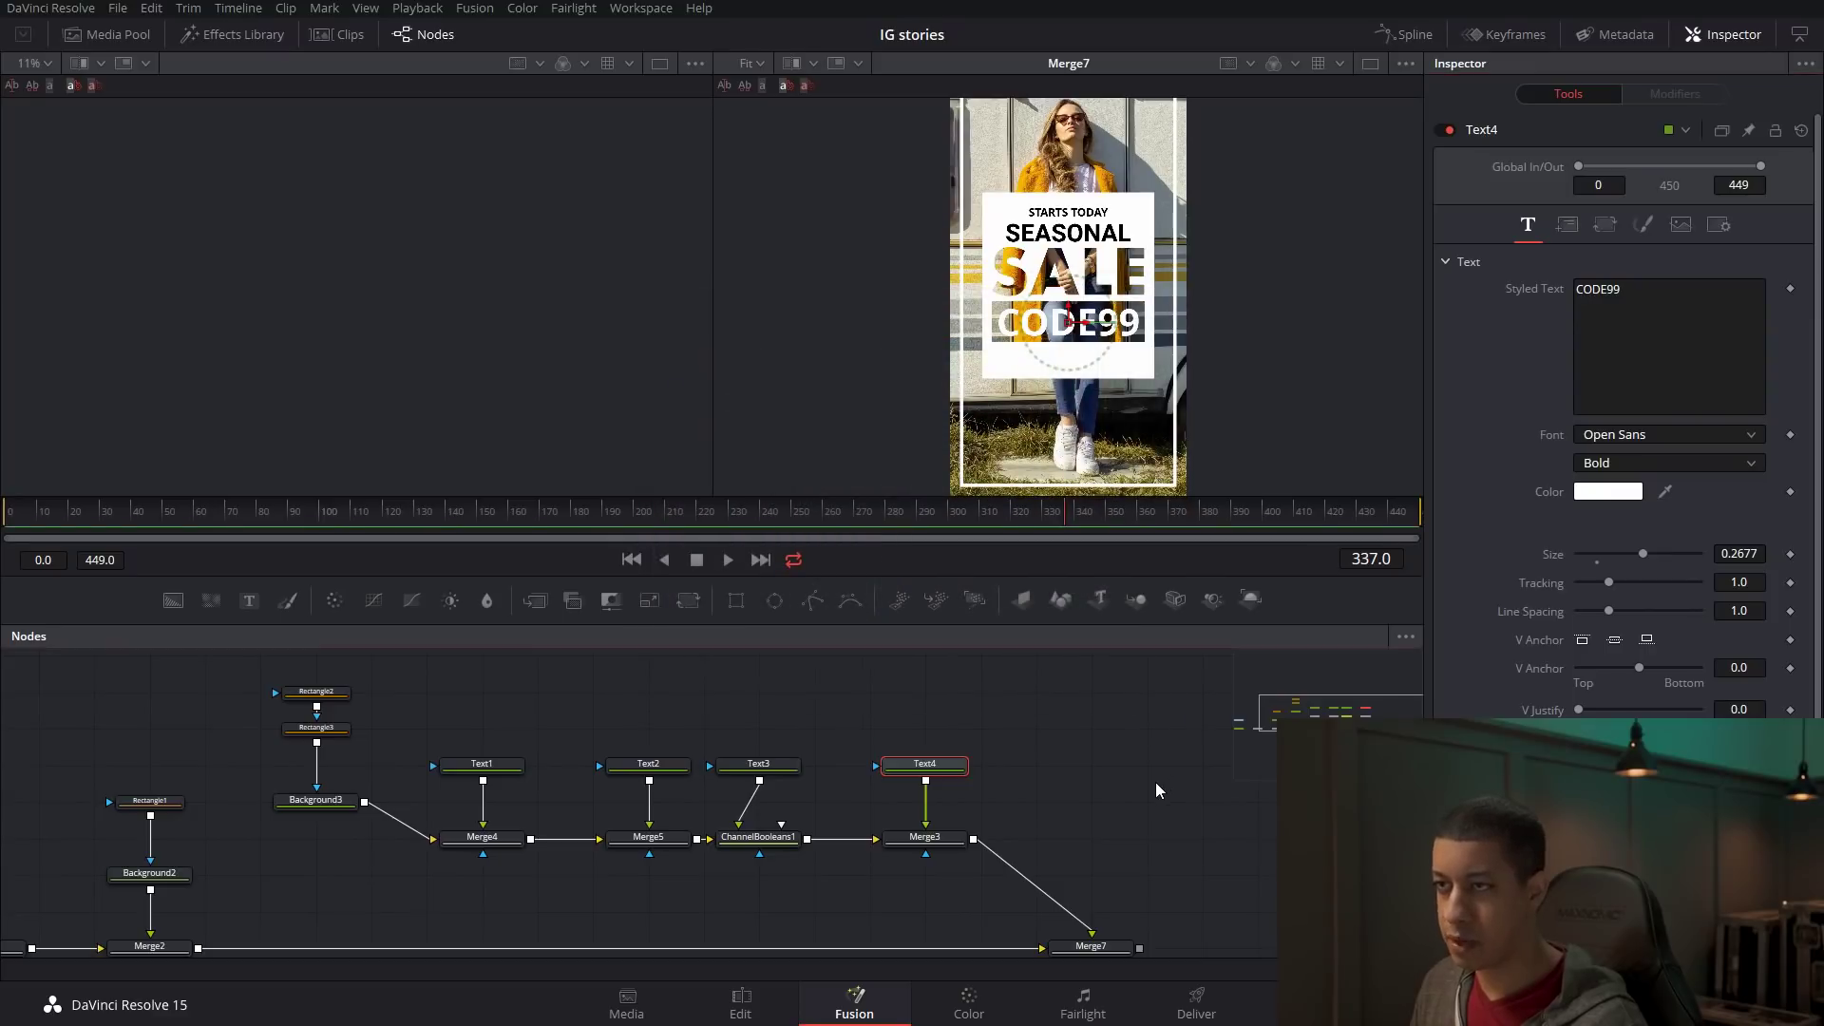
left_click(1104, 755)
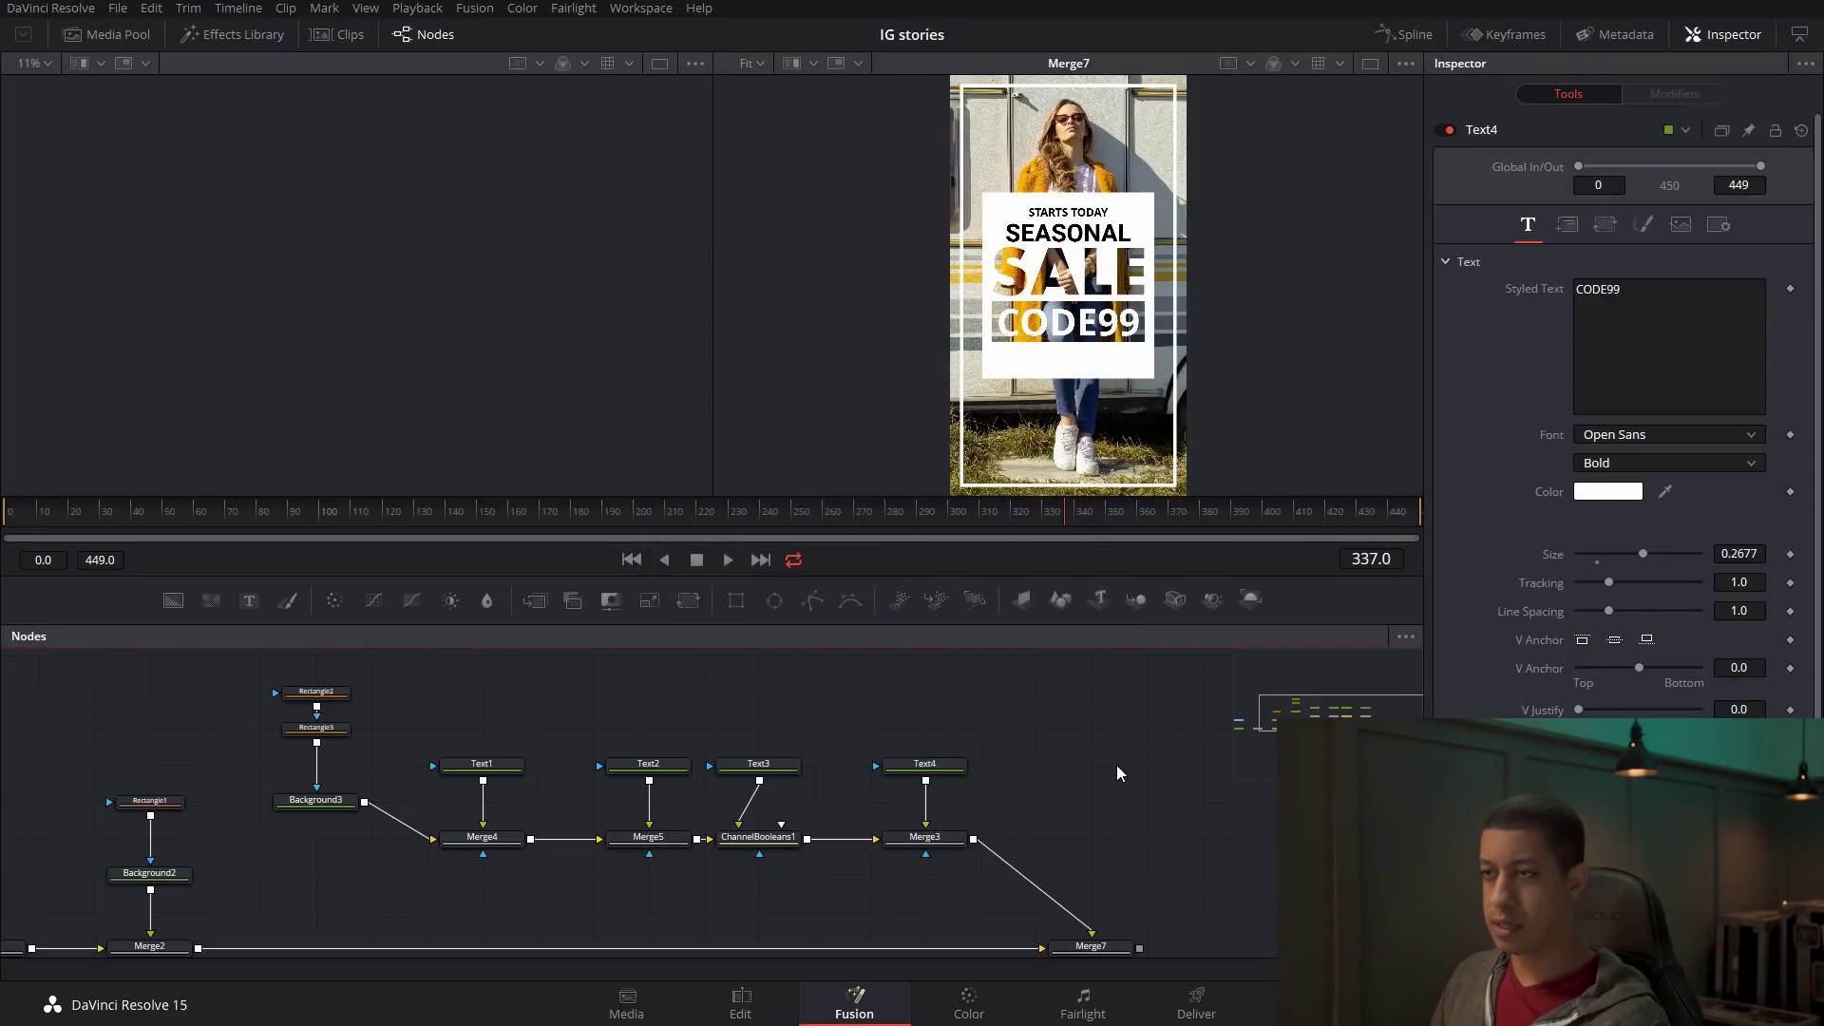
Add a Text5 node above Merge7 reading "SWIPE UP" in an orange sampled from the photo.
left_click_drag(1107, 795, 1062, 807)
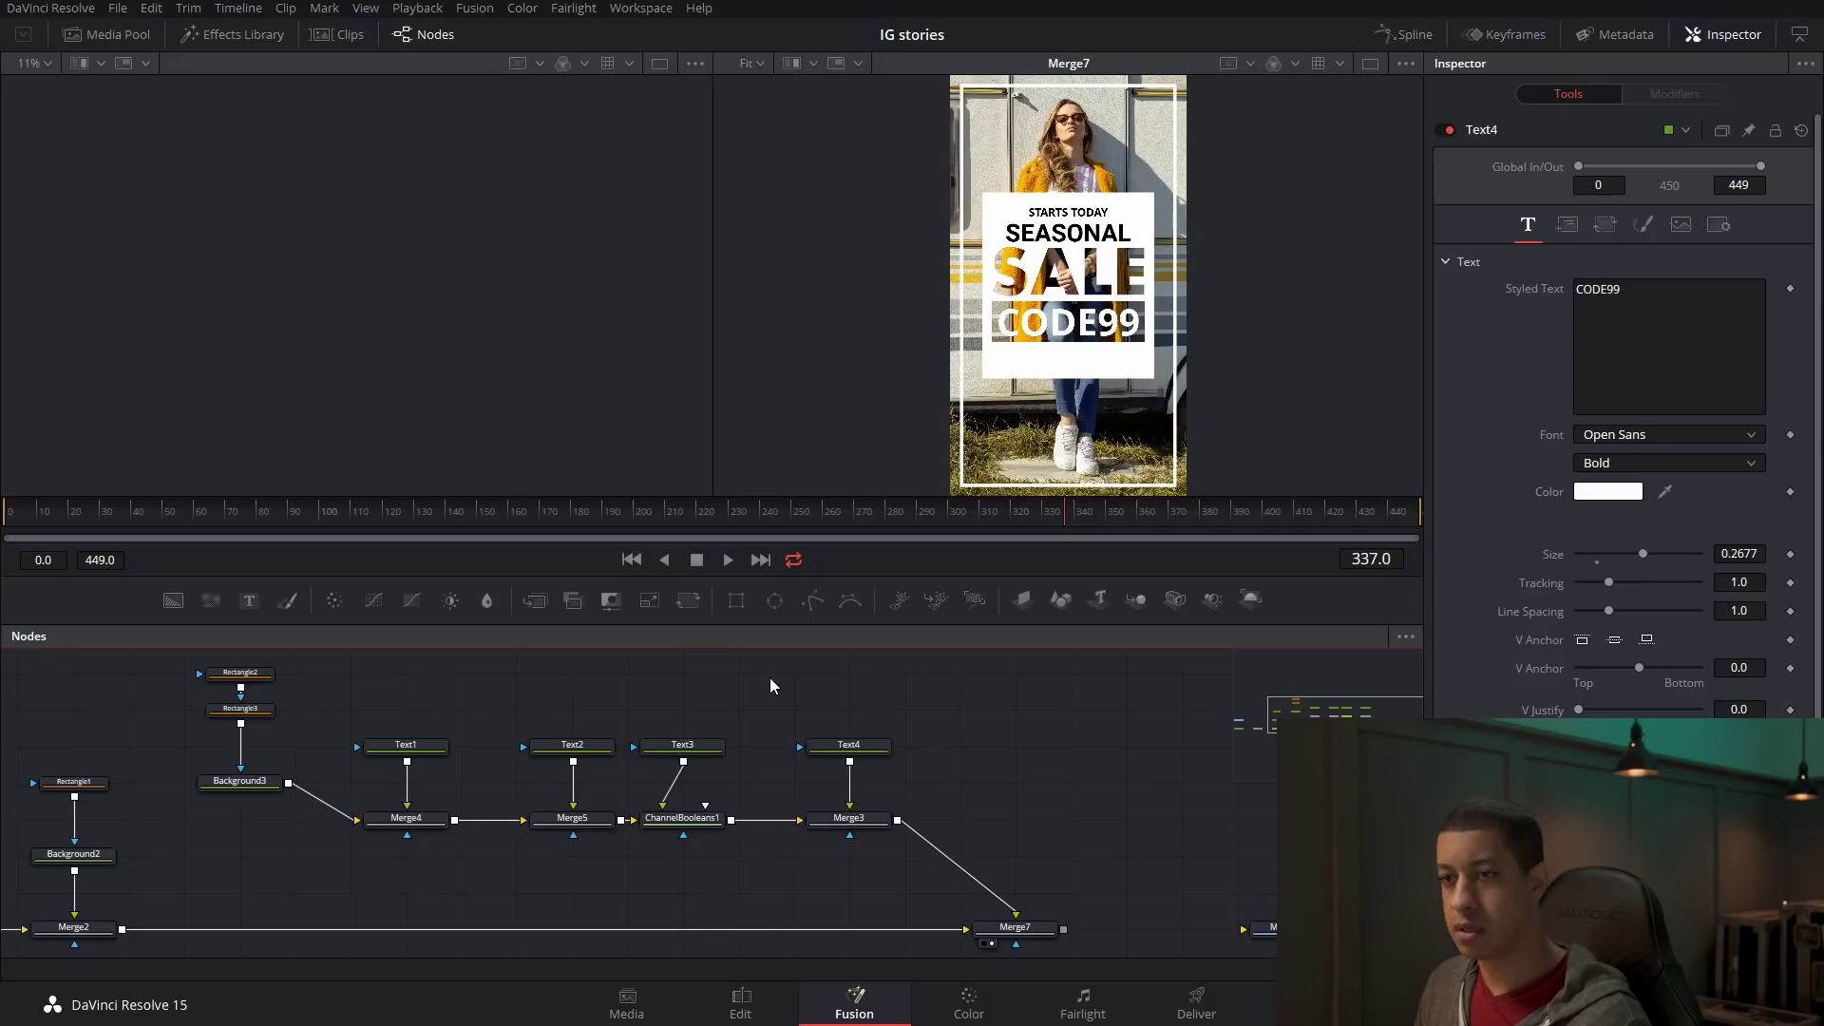
left_click_drag(249, 600, 1053, 823)
left_click(1648, 378)
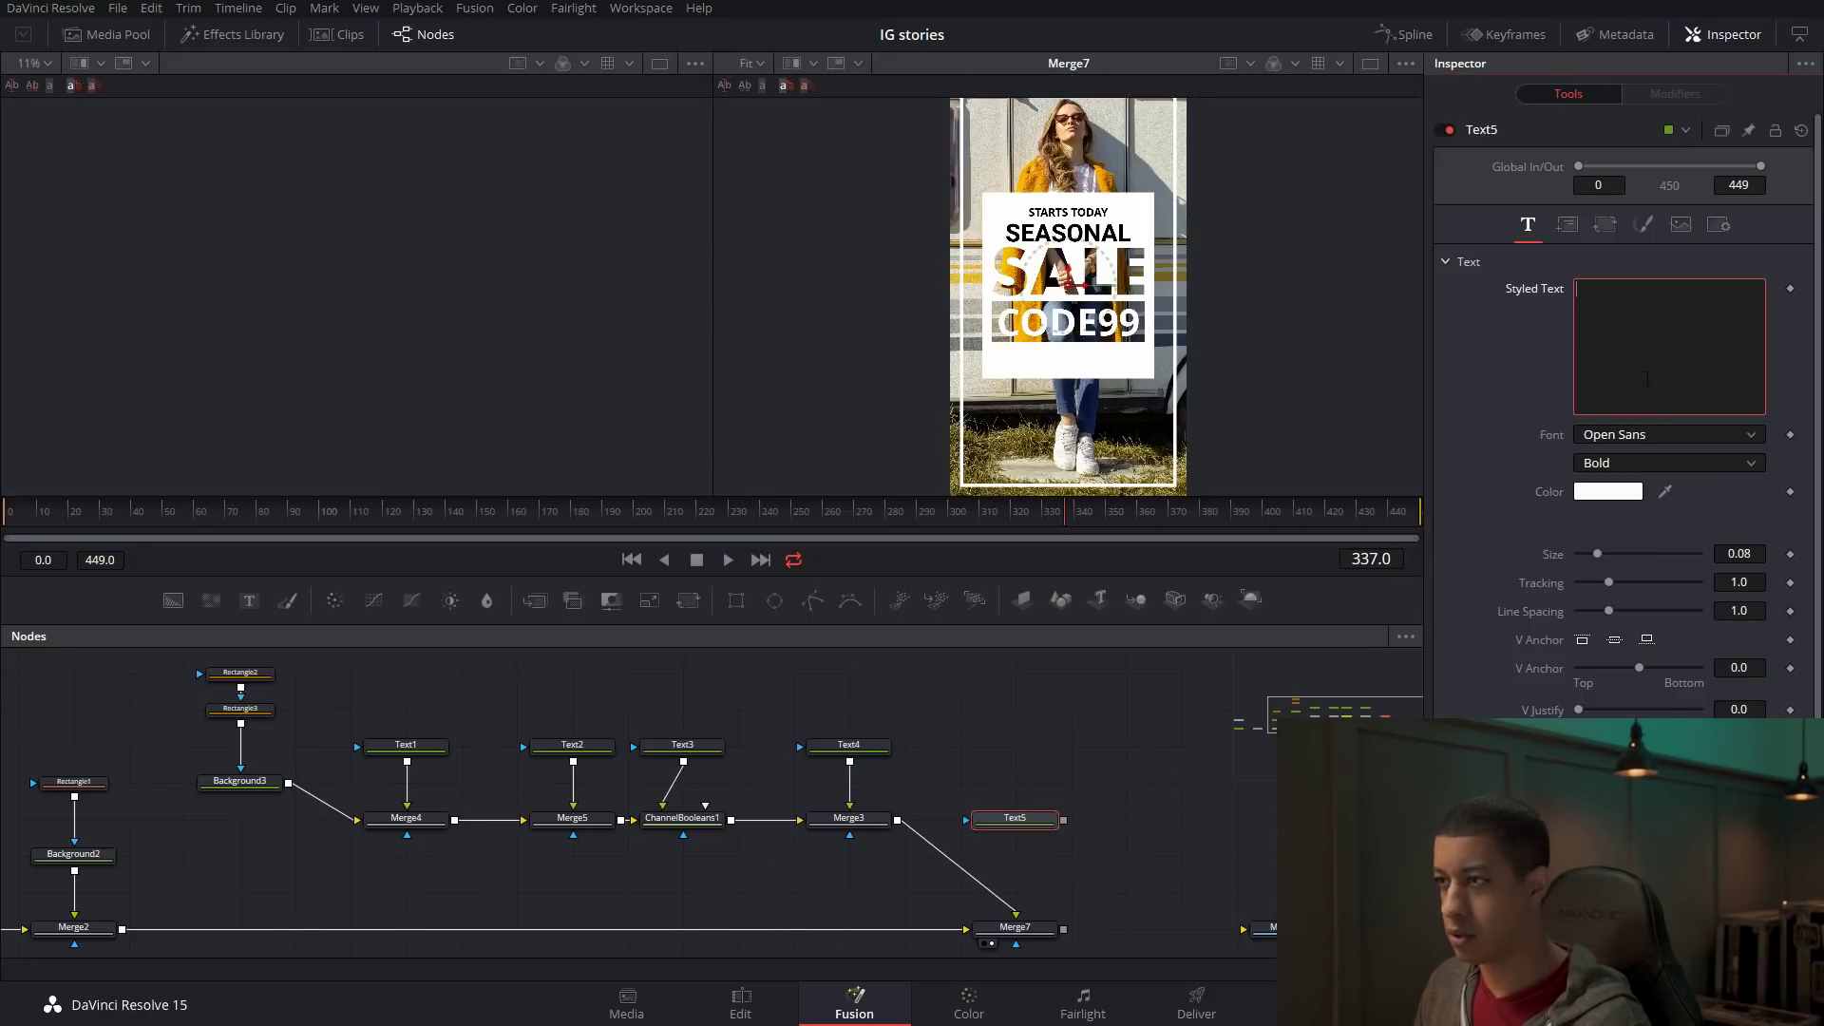
type("SWIPE UP")
left_click_drag(1665, 492, 1060, 138)
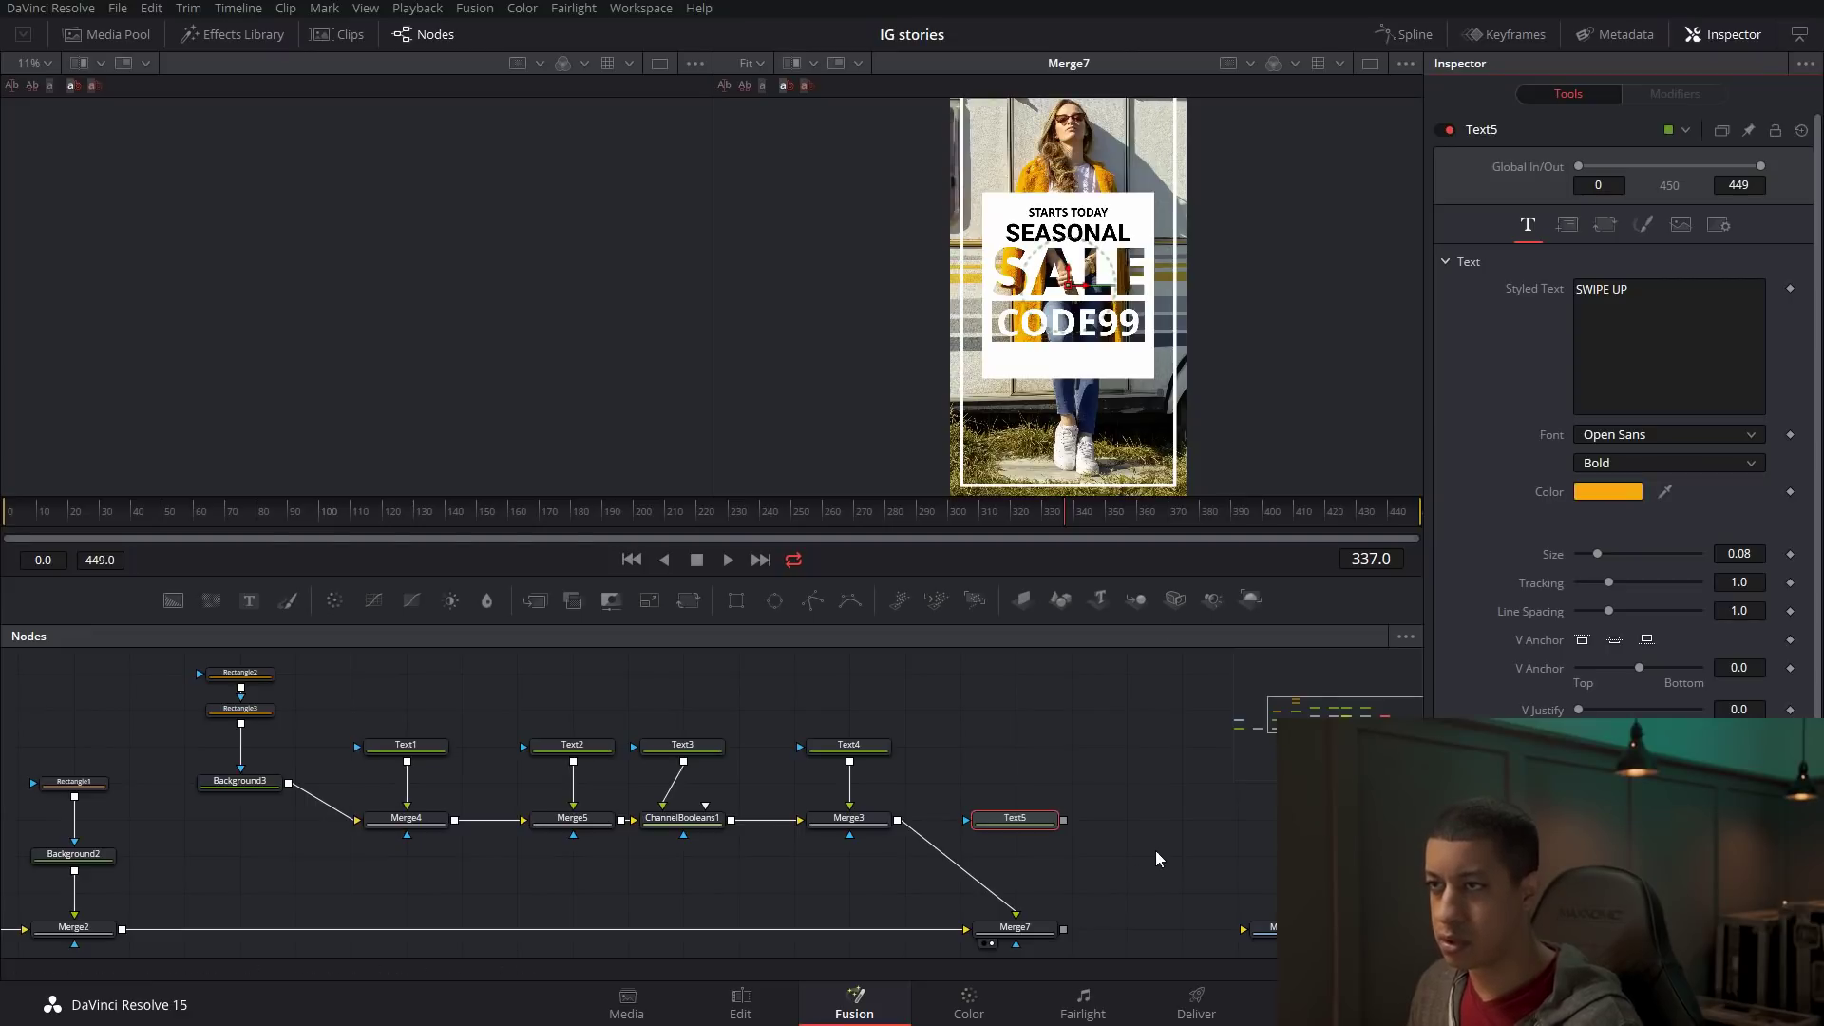
Merge Text5 over Merge3's output, place "SWIPE UP" below "CODE99" in the white box, and align its node with the other text nodes.
left_click_drag(1034, 830, 897, 820)
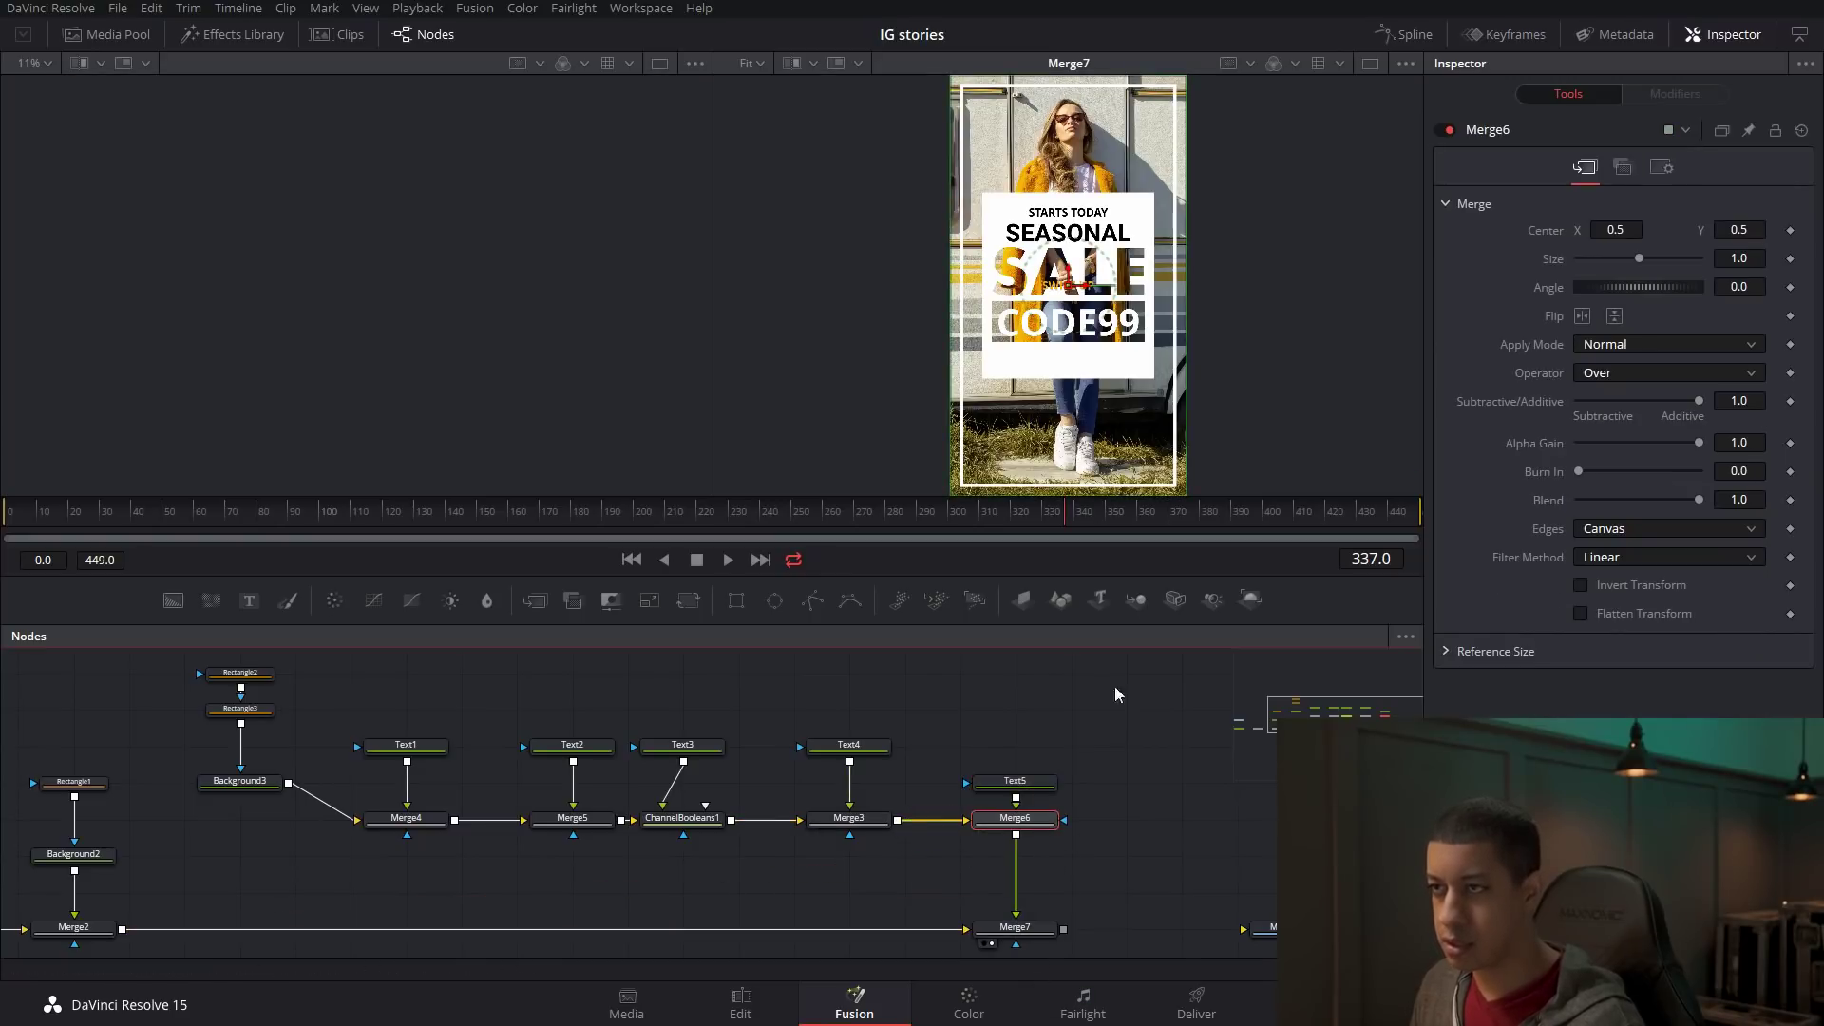
left_click(1038, 794)
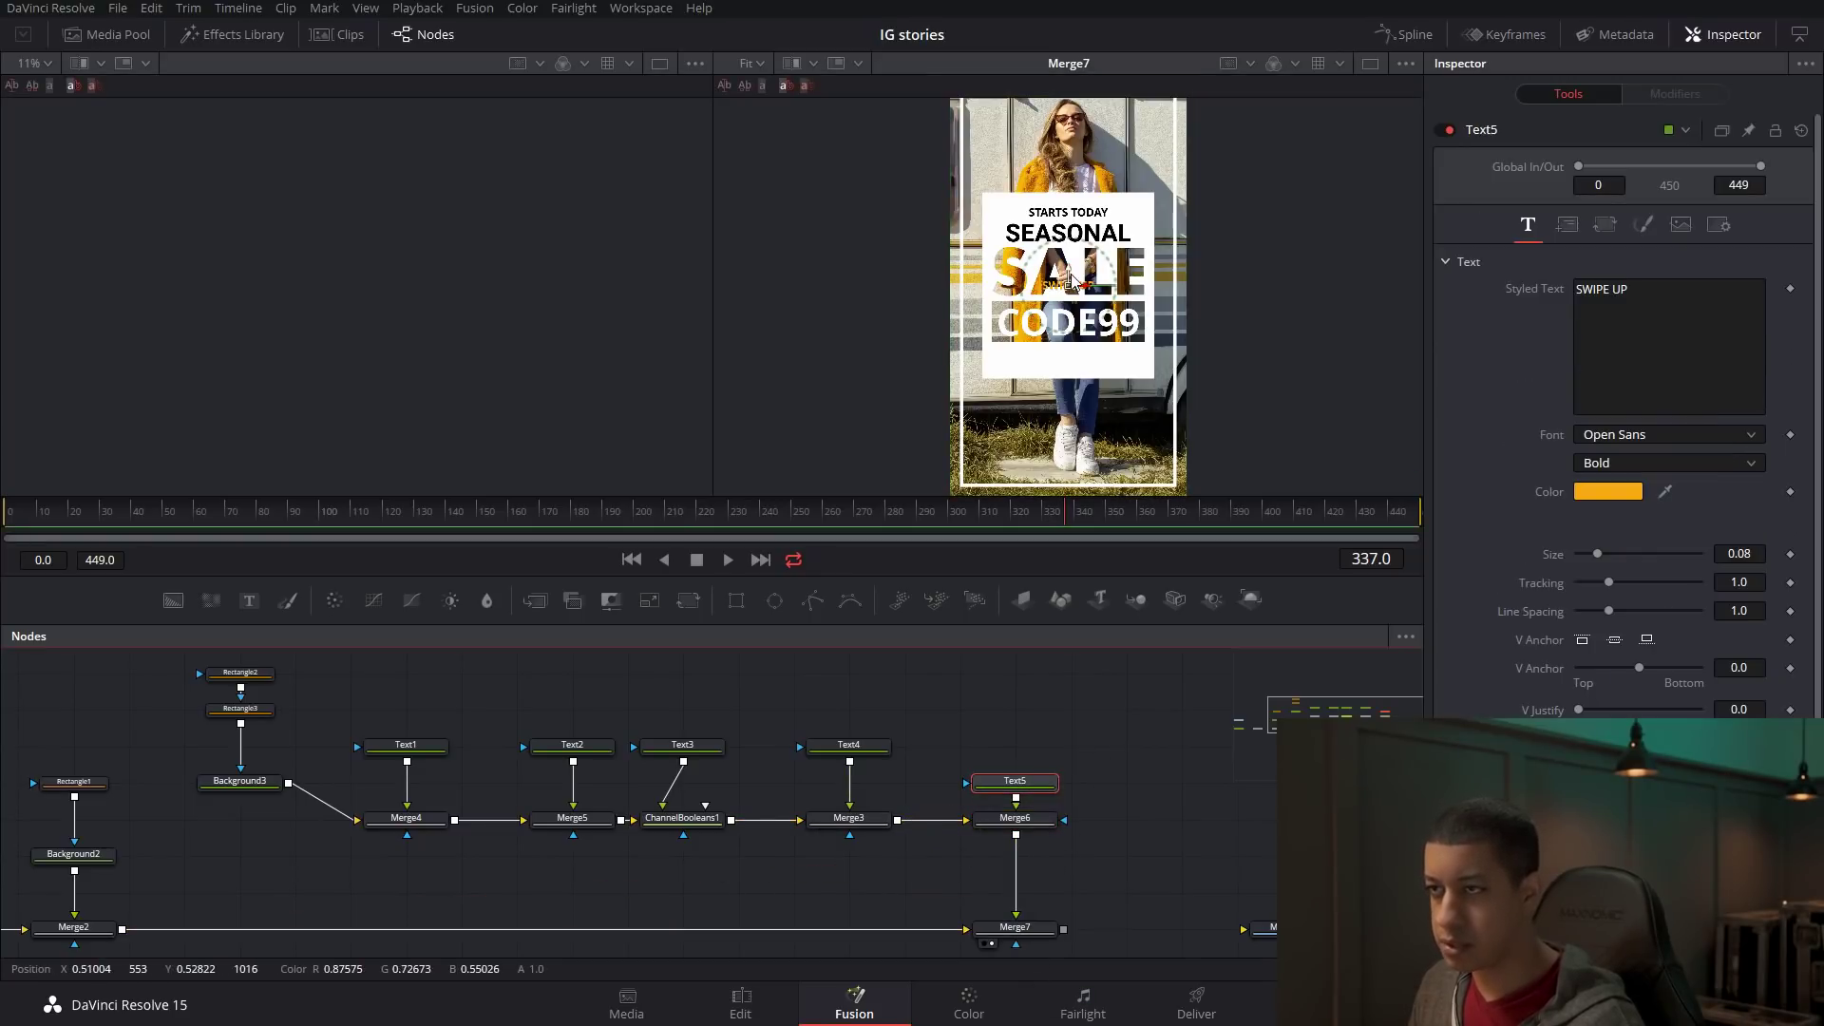
left_click_drag(1067, 345, 1067, 356)
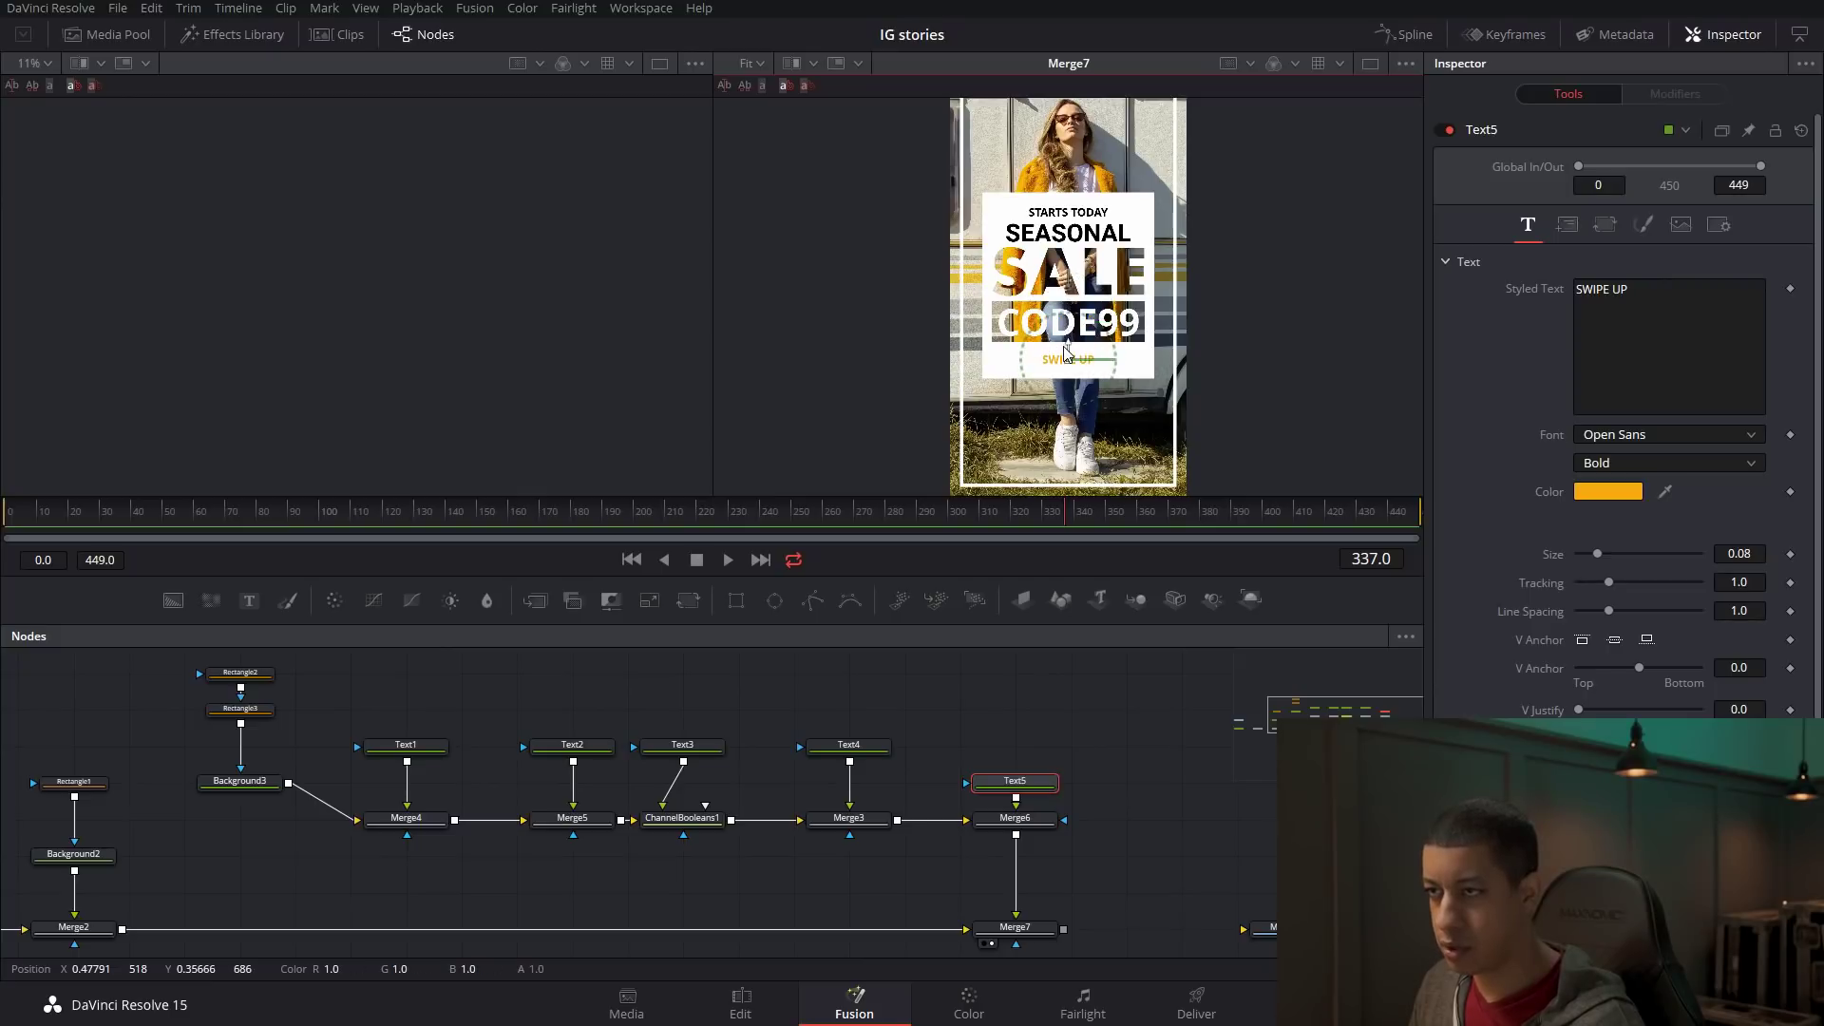
left_click_drag(1015, 780, 1015, 744)
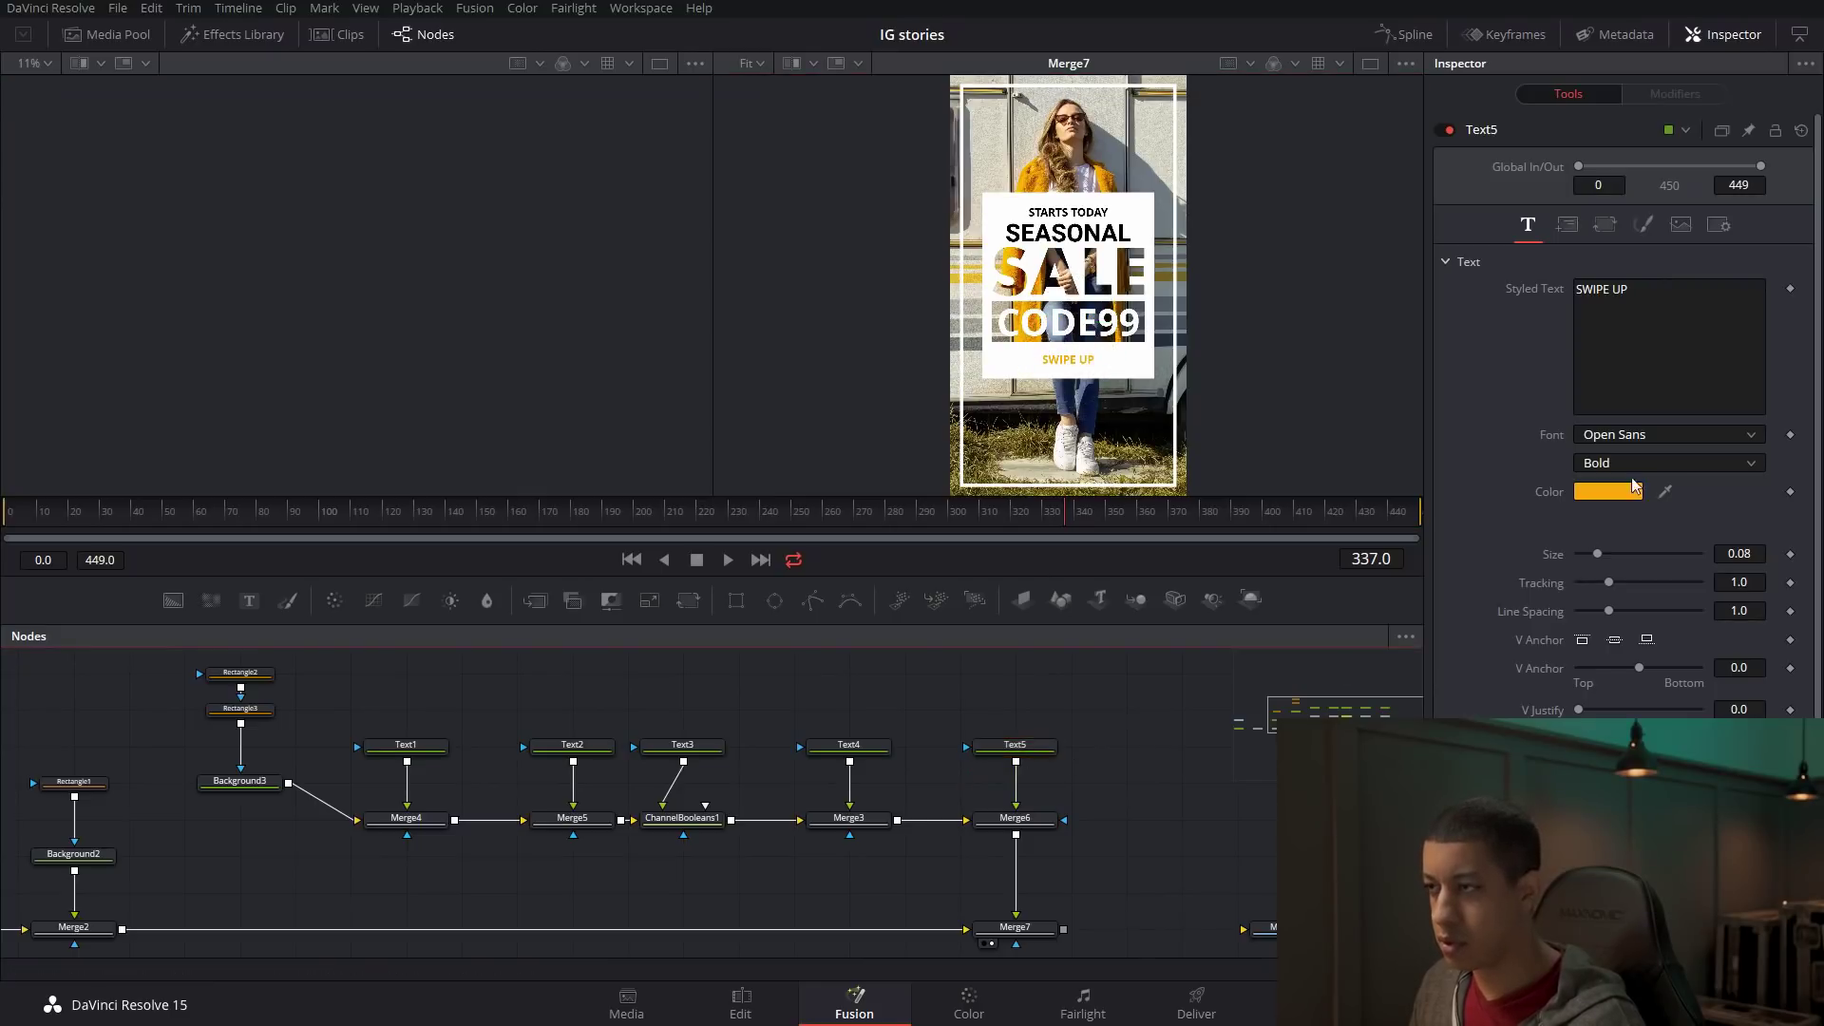
Change the "SWIPE UP" text's font to Roboto.
left_click(1731, 437)
left_click_drag(1760, 630, 1760, 690)
left_click(1615, 561)
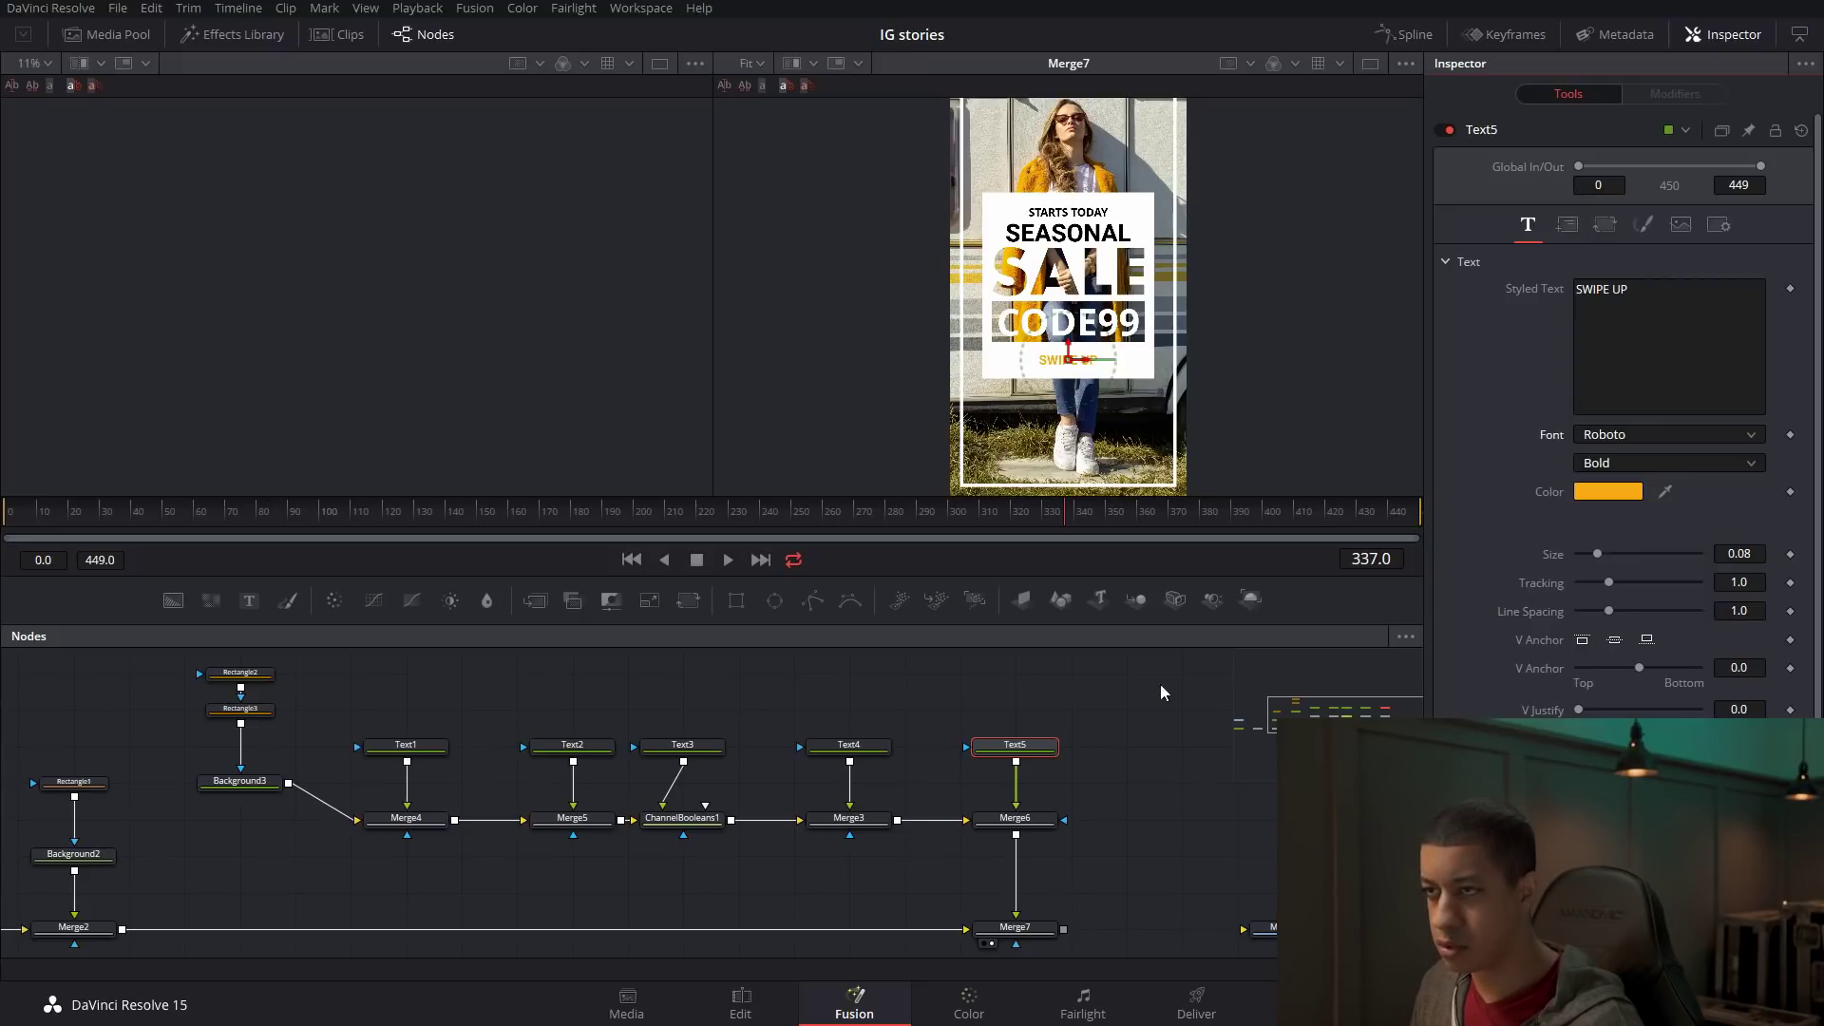
left_click(1141, 732)
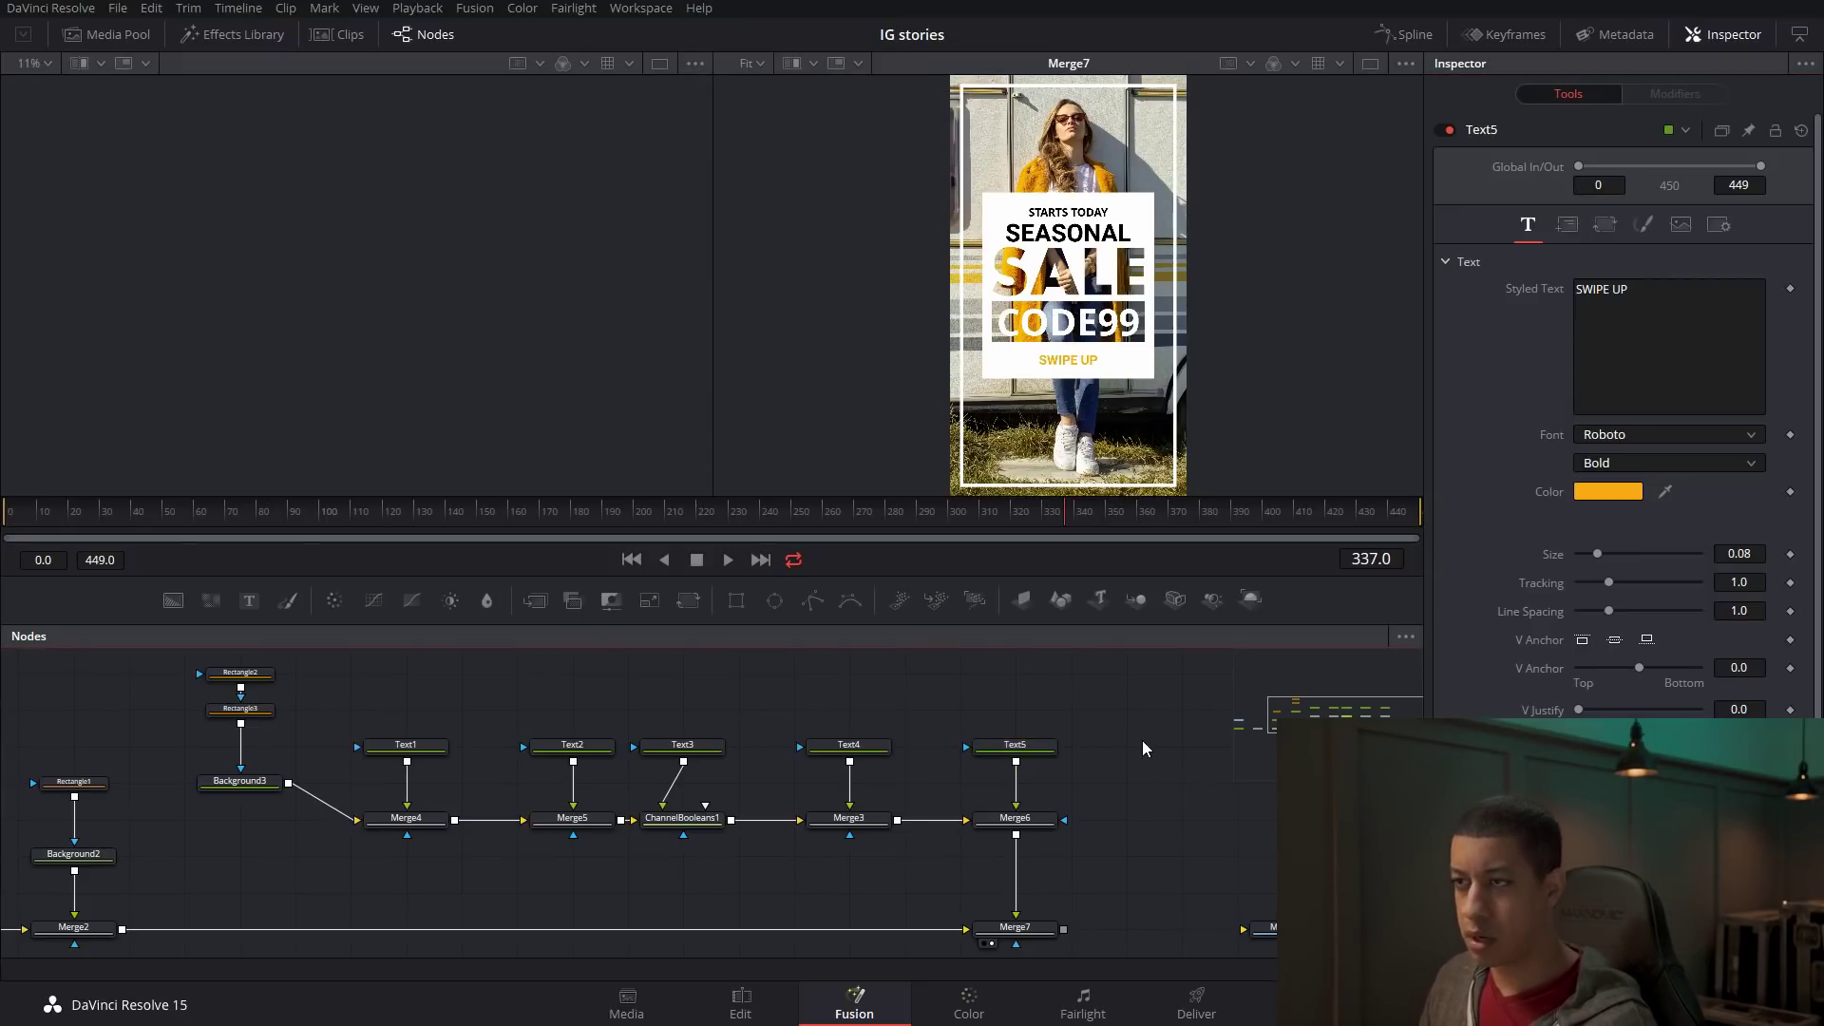
Move Text5 higher above Merge6 in the node graph and add a Background node beside it.
left_click_drag(1143, 777, 1037, 871)
left_click_drag(859, 855, 859, 710)
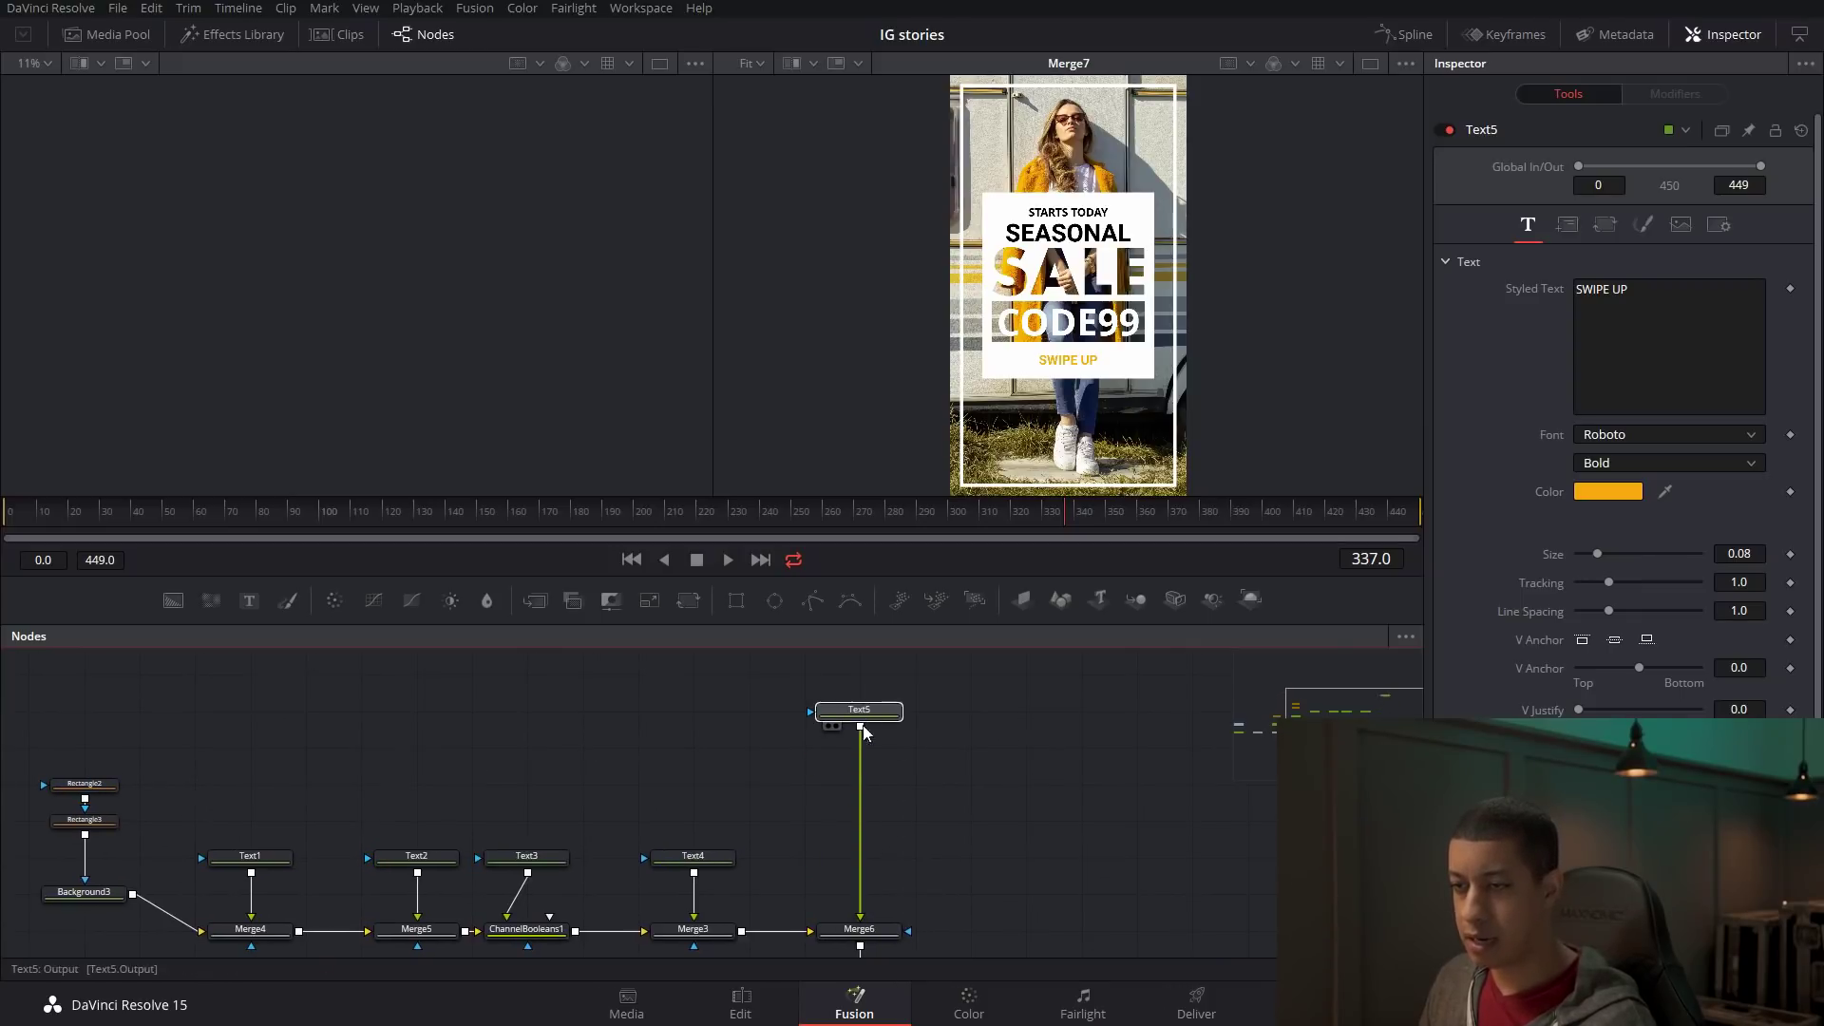
left_click_drag(213, 608, 970, 712)
Copy the HTML color code #f8ab13 from the "SWIPE UP" text and apply it as Background4's color.
left_click(859, 710)
left_click(1608, 491)
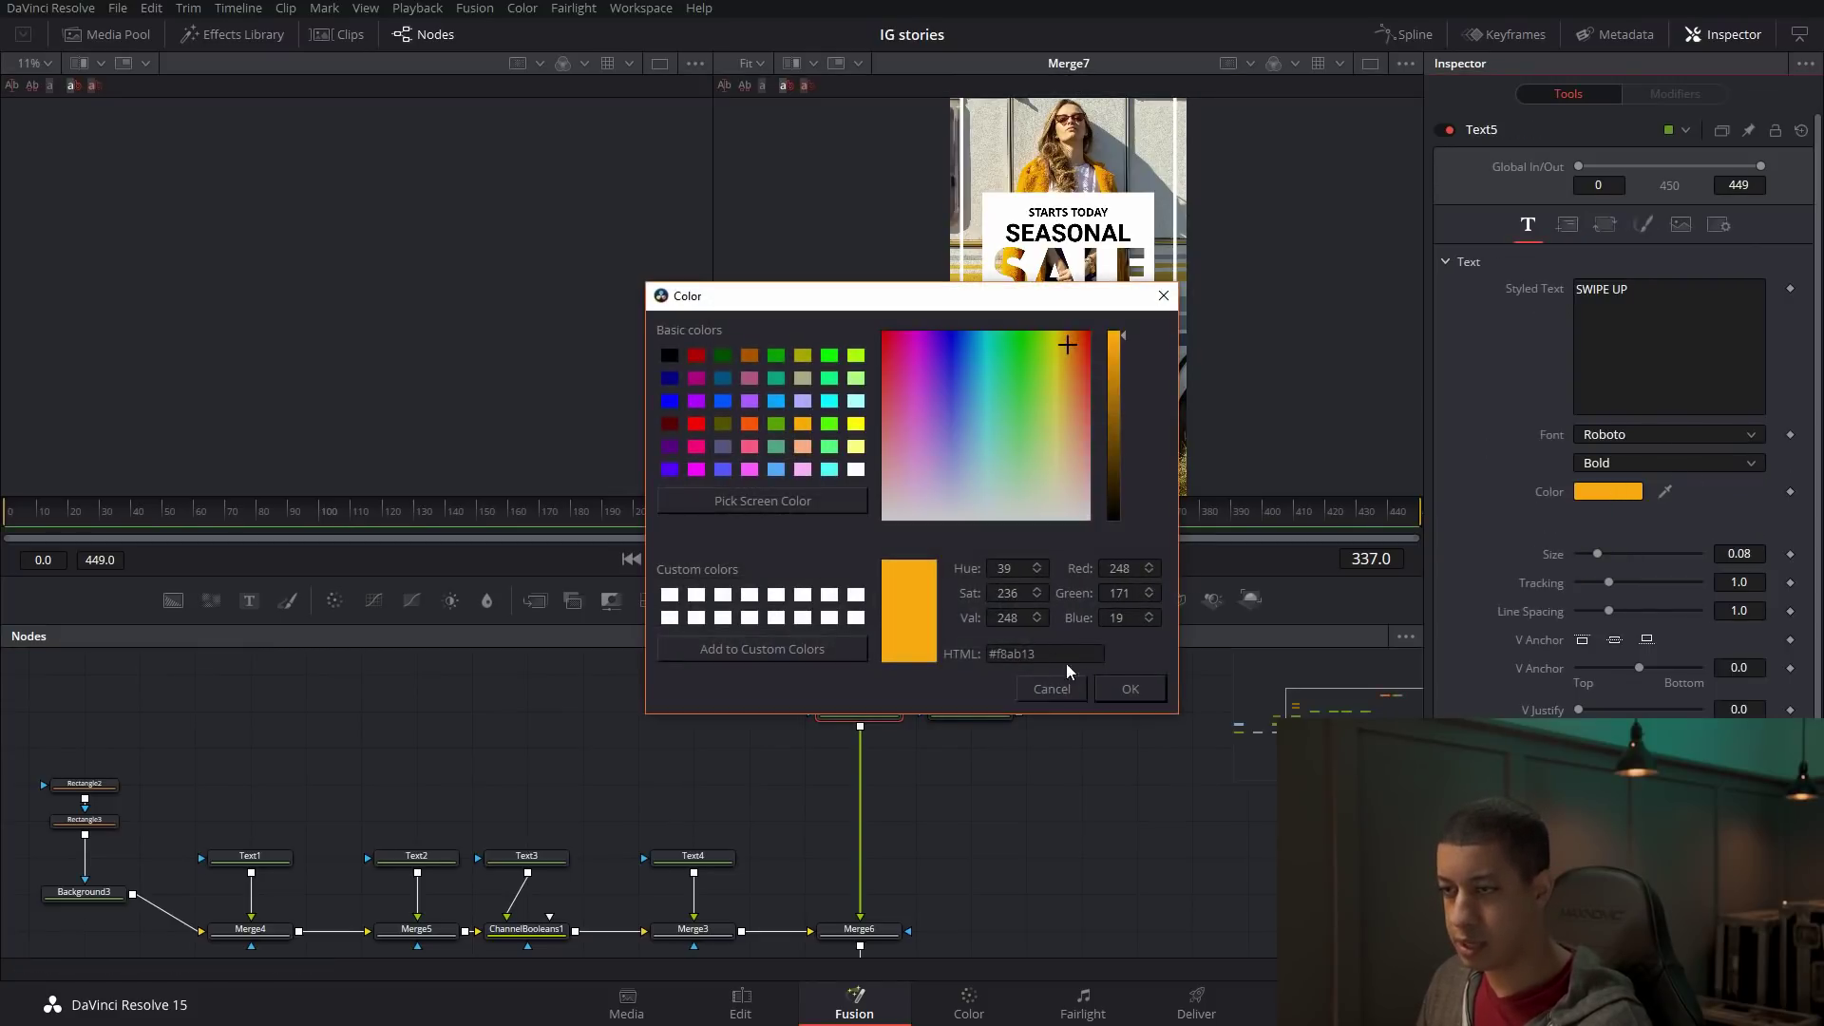
triple_click(1045, 653)
key("ctrl+c")
left_click(1053, 690)
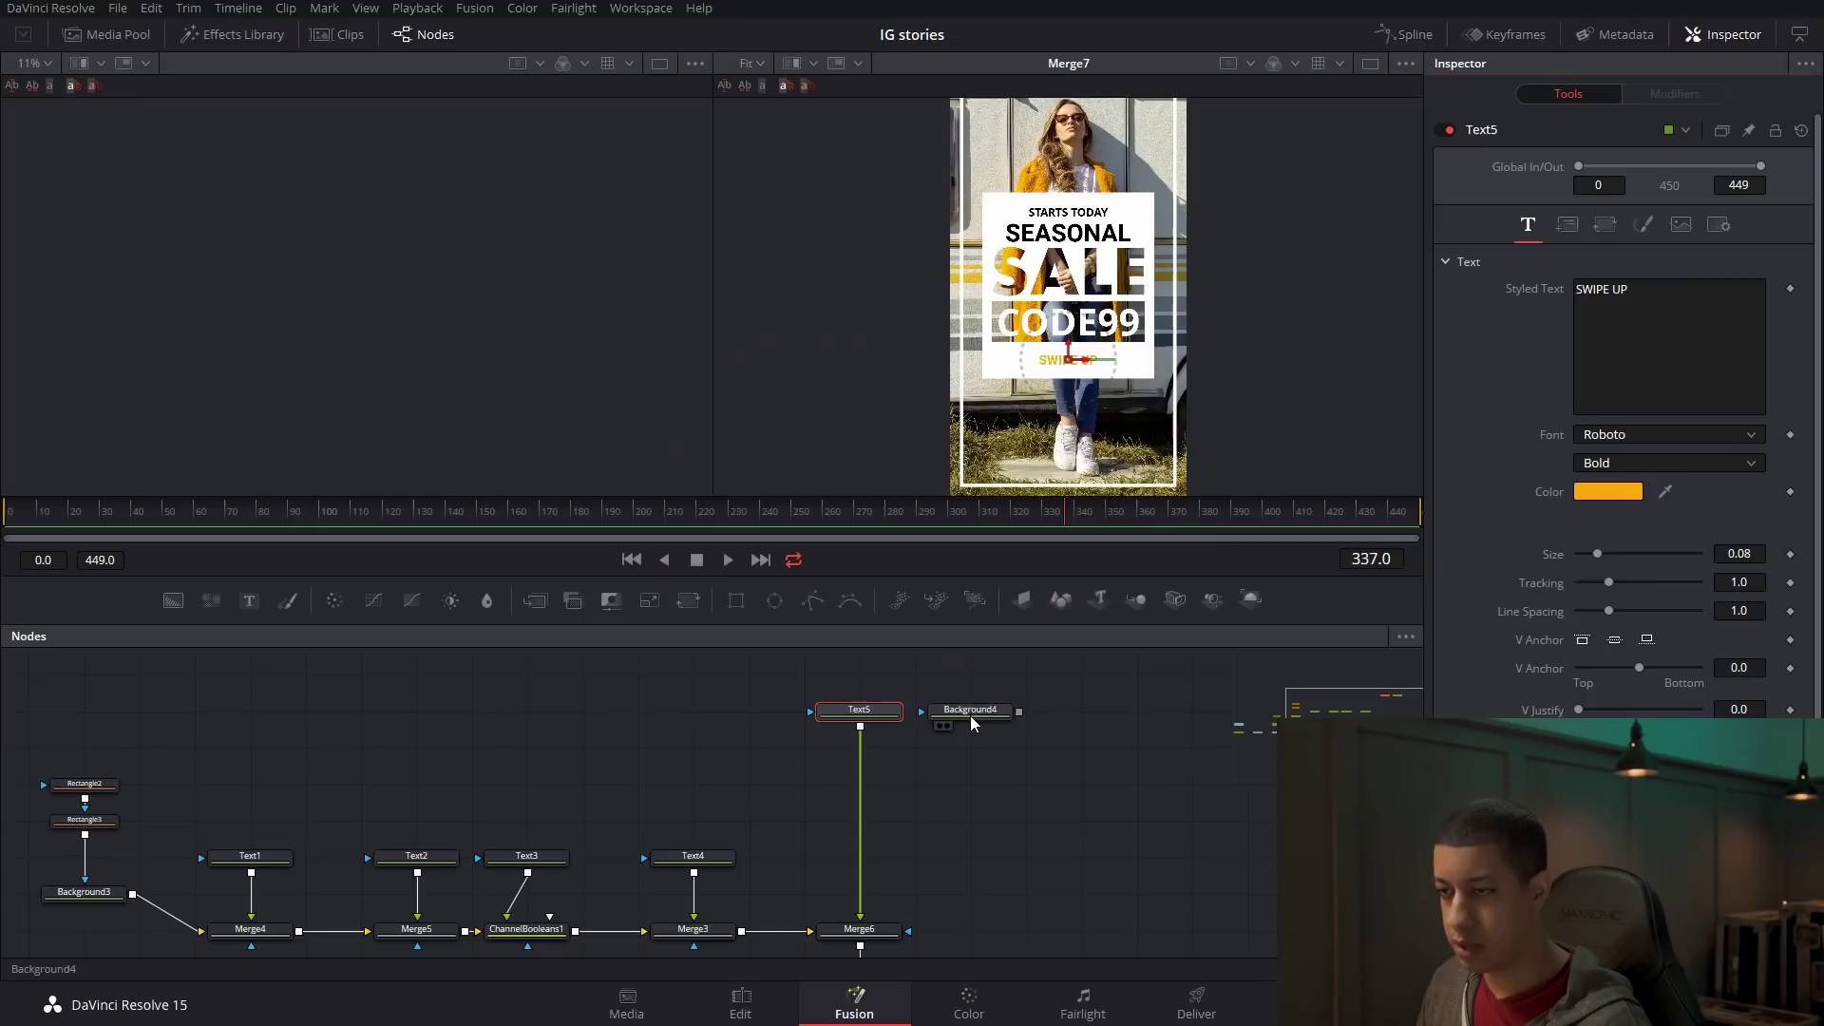
left_click(970, 710)
left_click(1608, 316)
triple_click(1040, 652)
key("ctrl+v")
left_click(1131, 688)
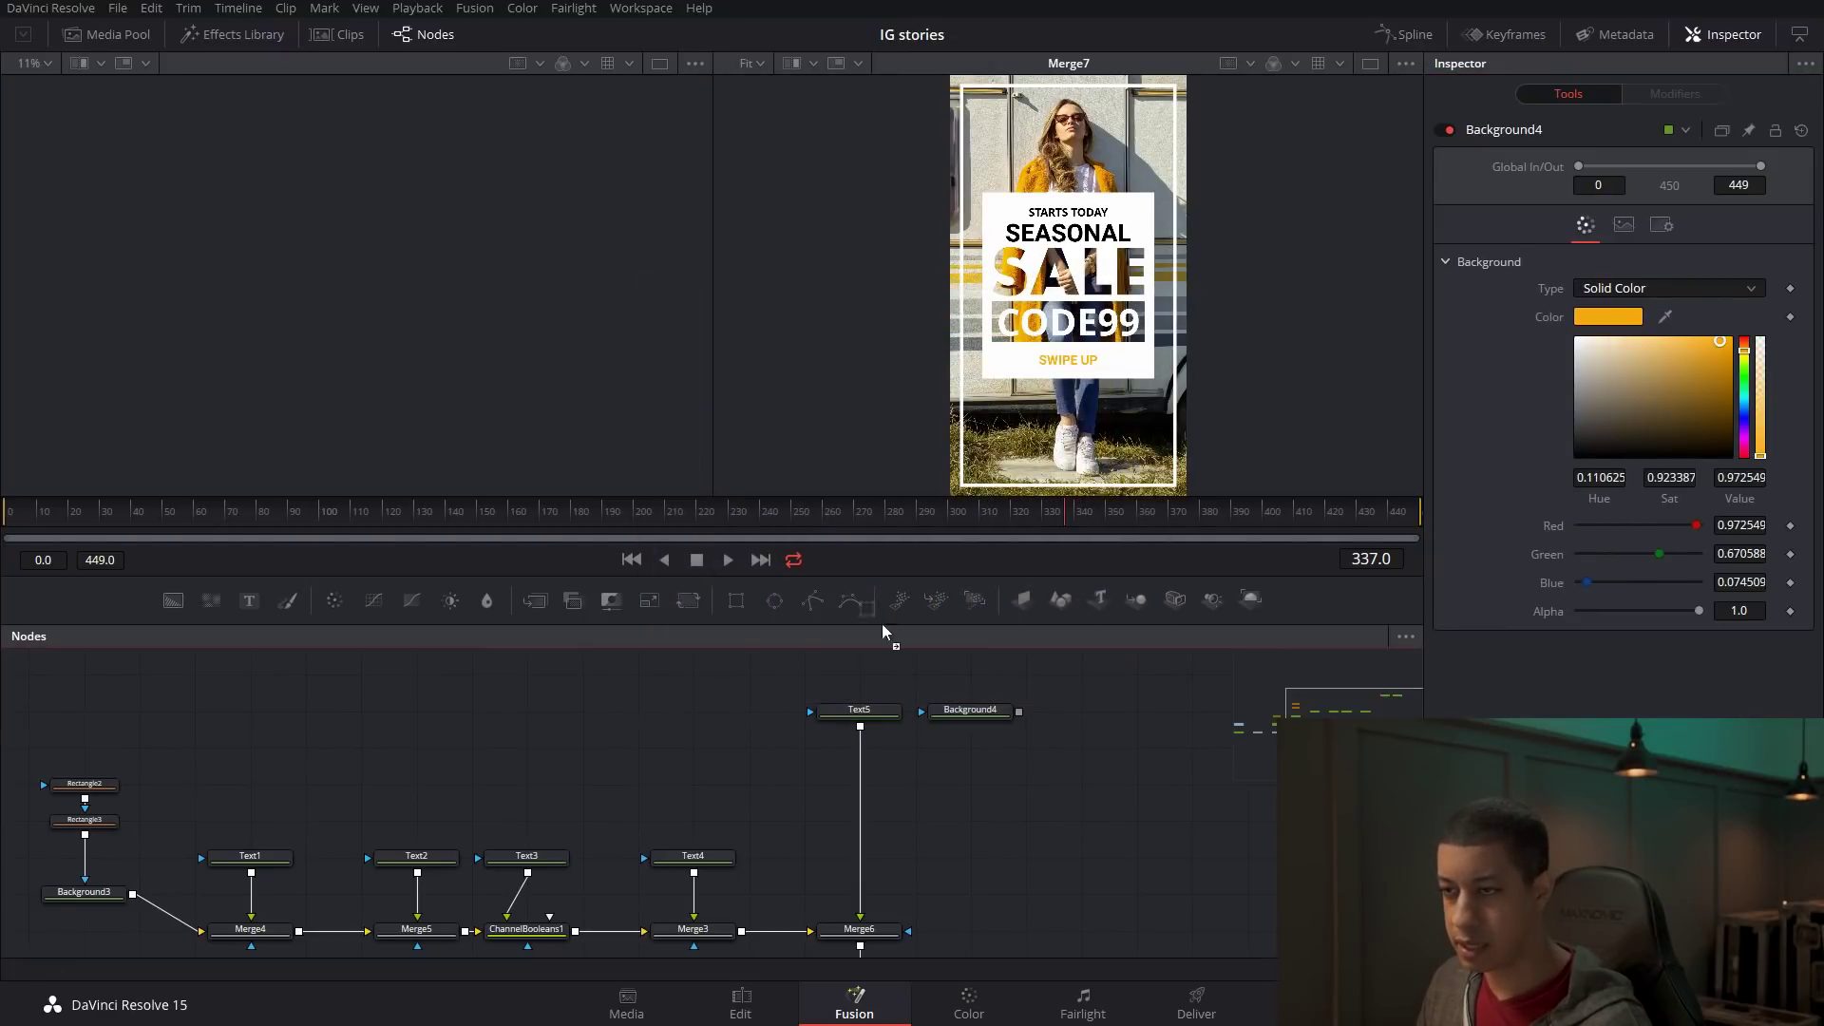
Merge Background4 over Text5 with a rectangle mask attached to Background4, and arrange the two nodes beside Text5.
left_click_drag(973, 675, 861, 751)
left_click_drag(1075, 736, 880, 804)
left_click_drag(1090, 686, 998, 733)
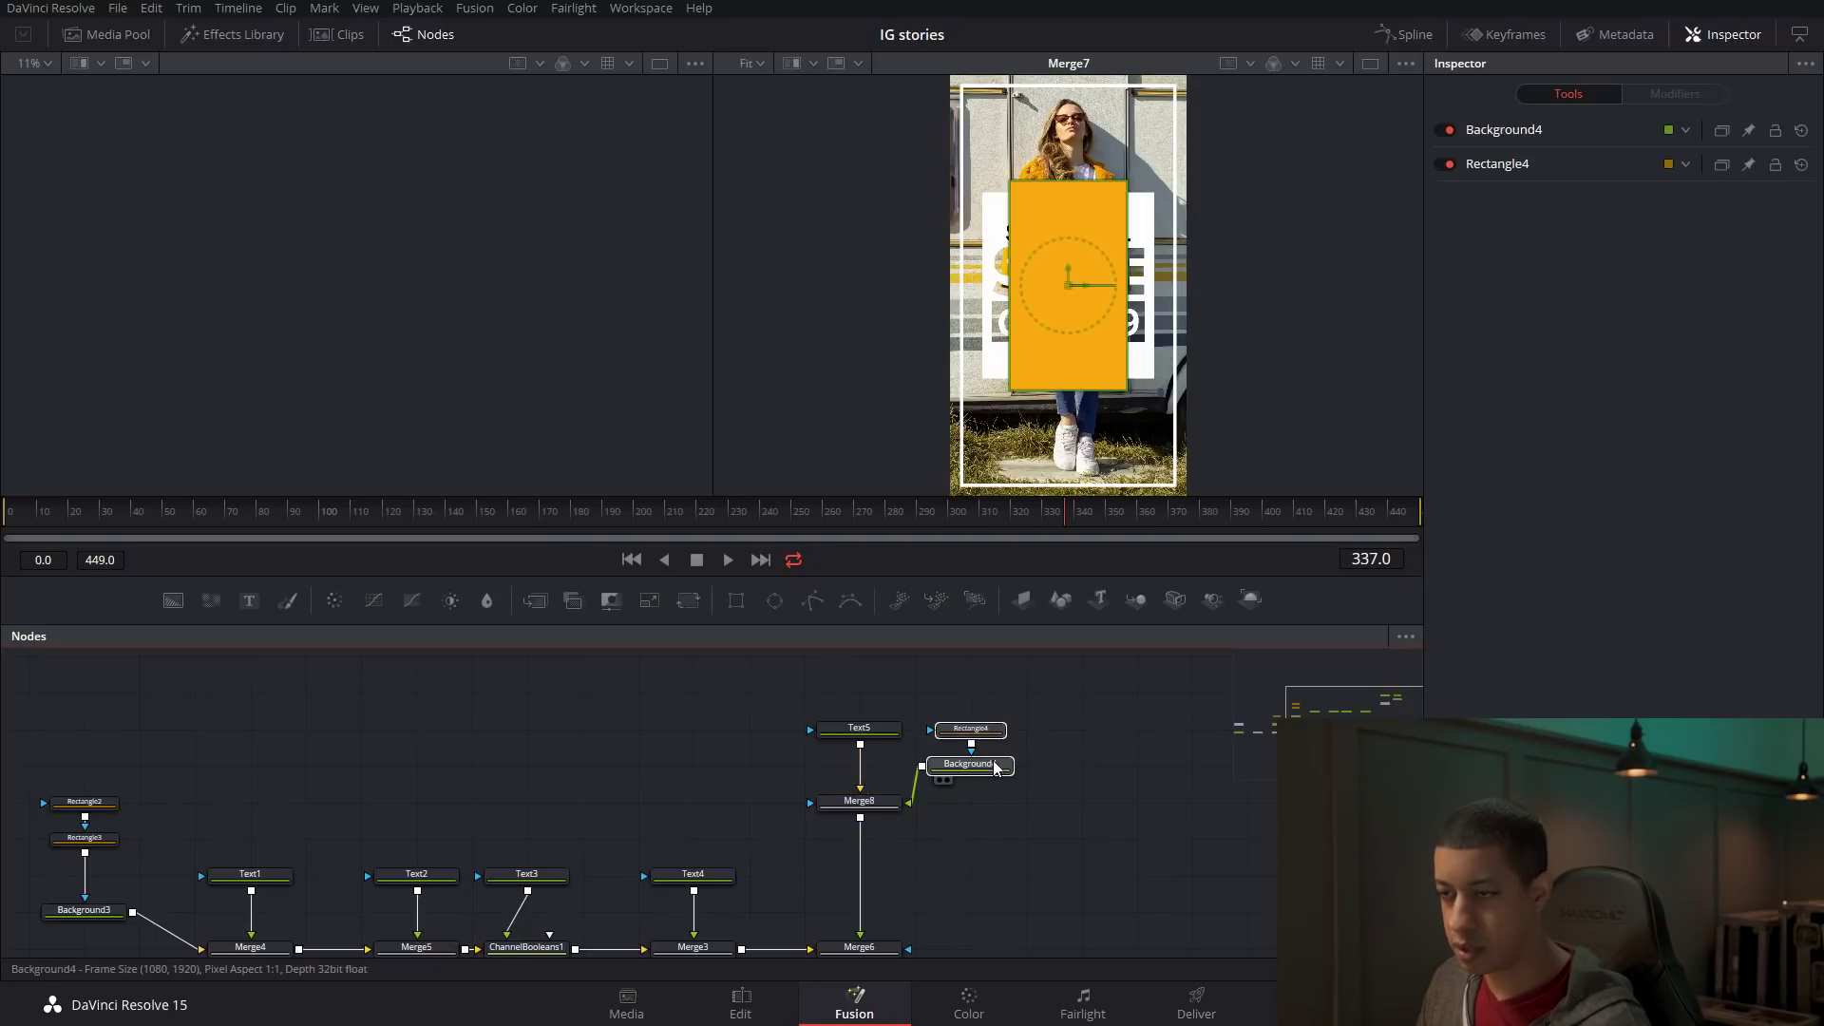
left_click(970, 728)
left_click_drag(906, 765, 906, 728)
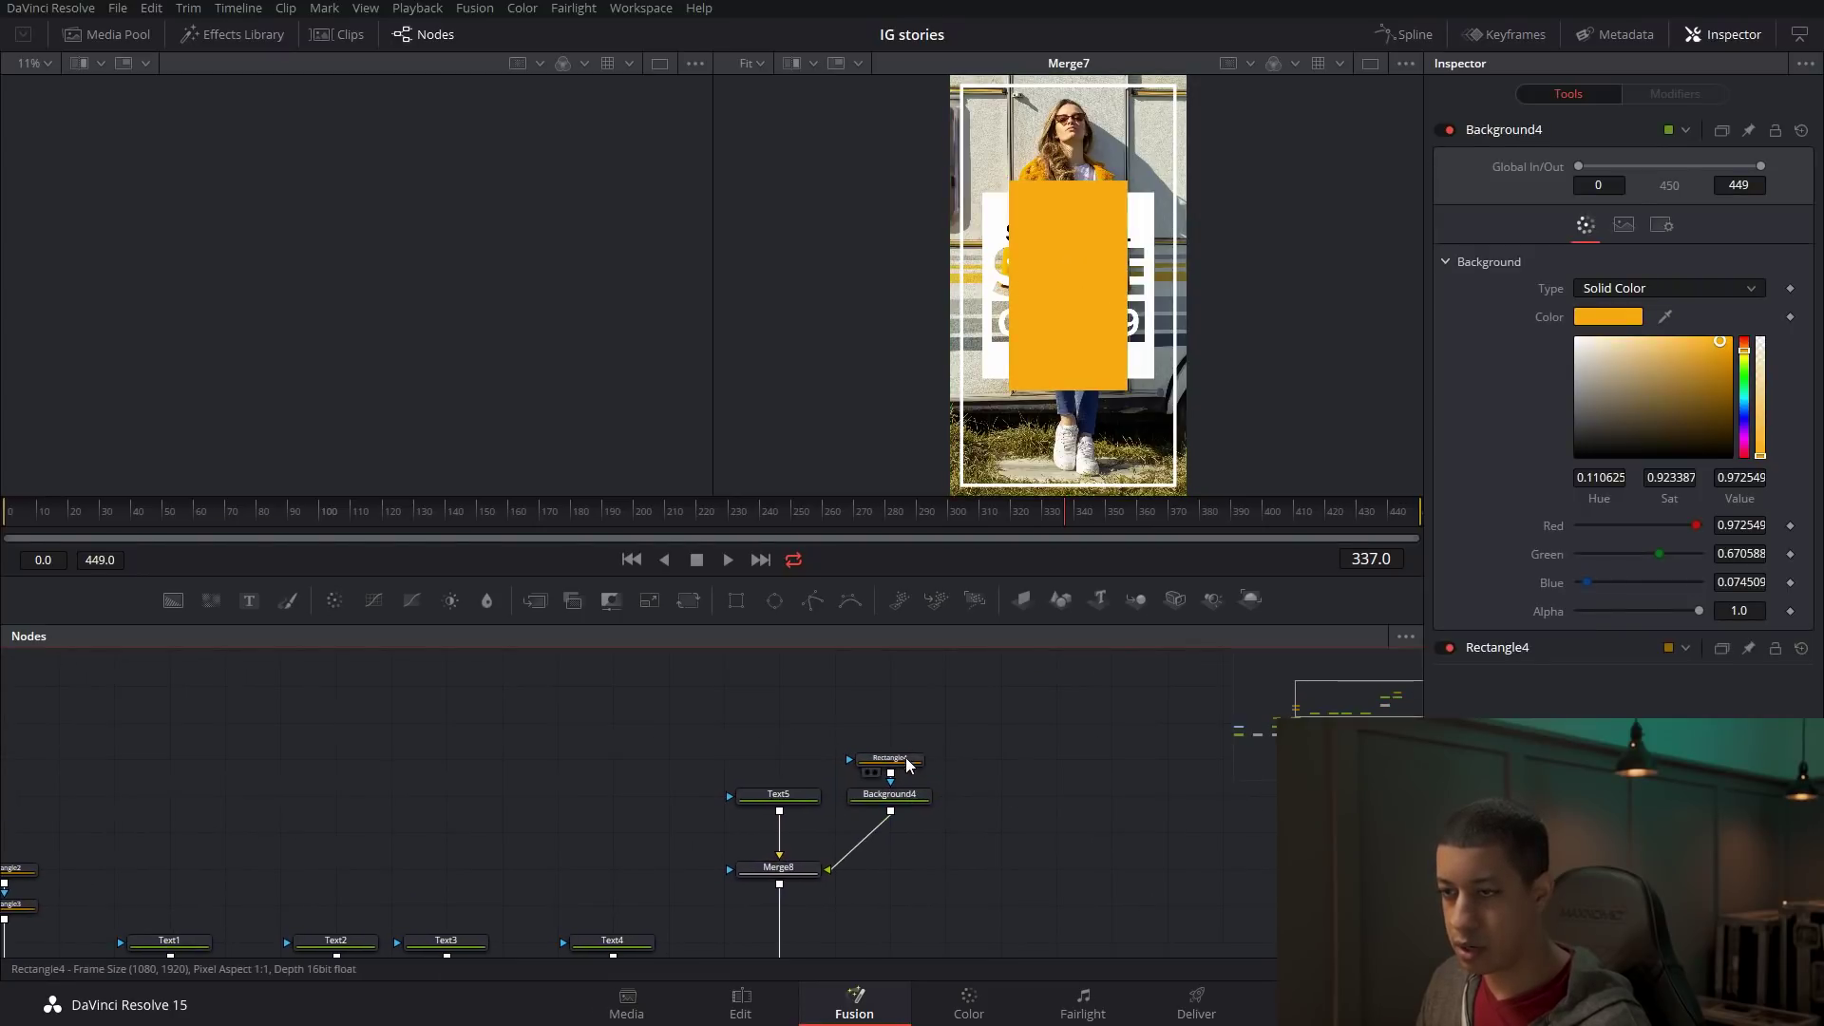
left_click(907, 728)
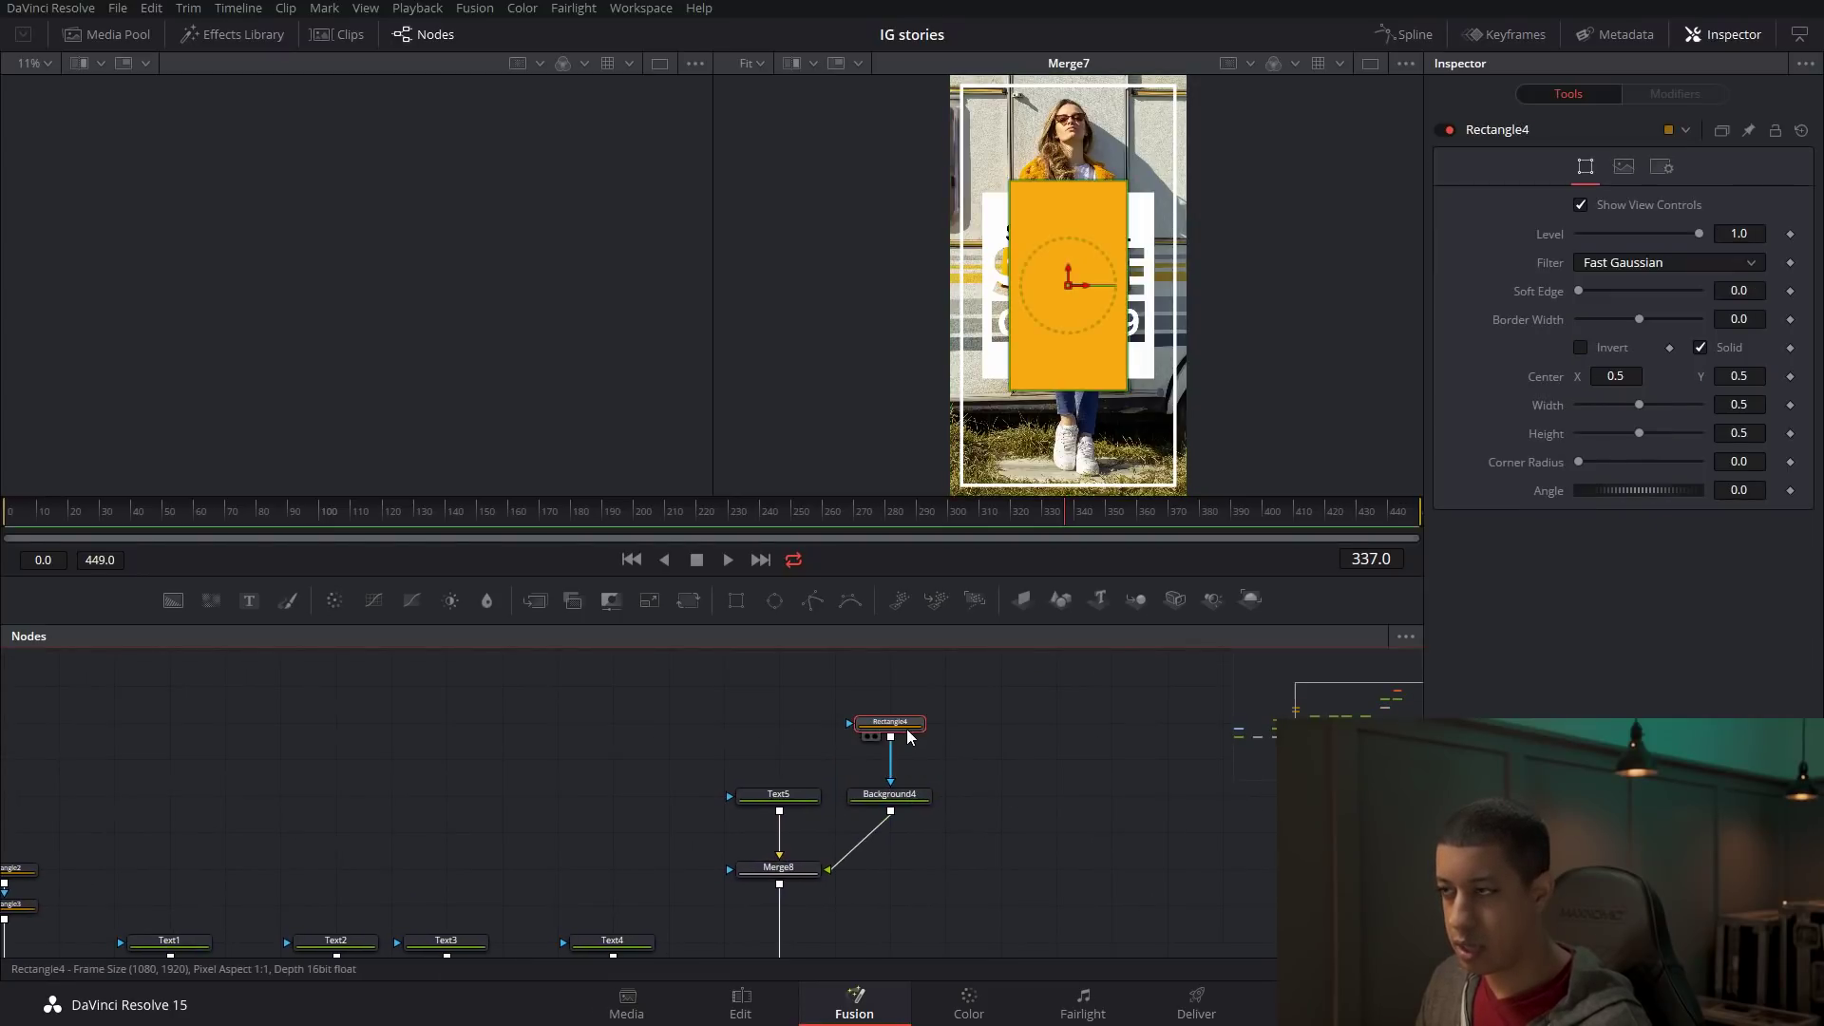
Turn off Solid for Rectangle4 and move it down around "SWIPE UP", with its center Y at 0.323927.
left_click(1701, 347)
left_click_drag(1068, 285, 1068, 350)
scroll(1070, 365, "up", 3)
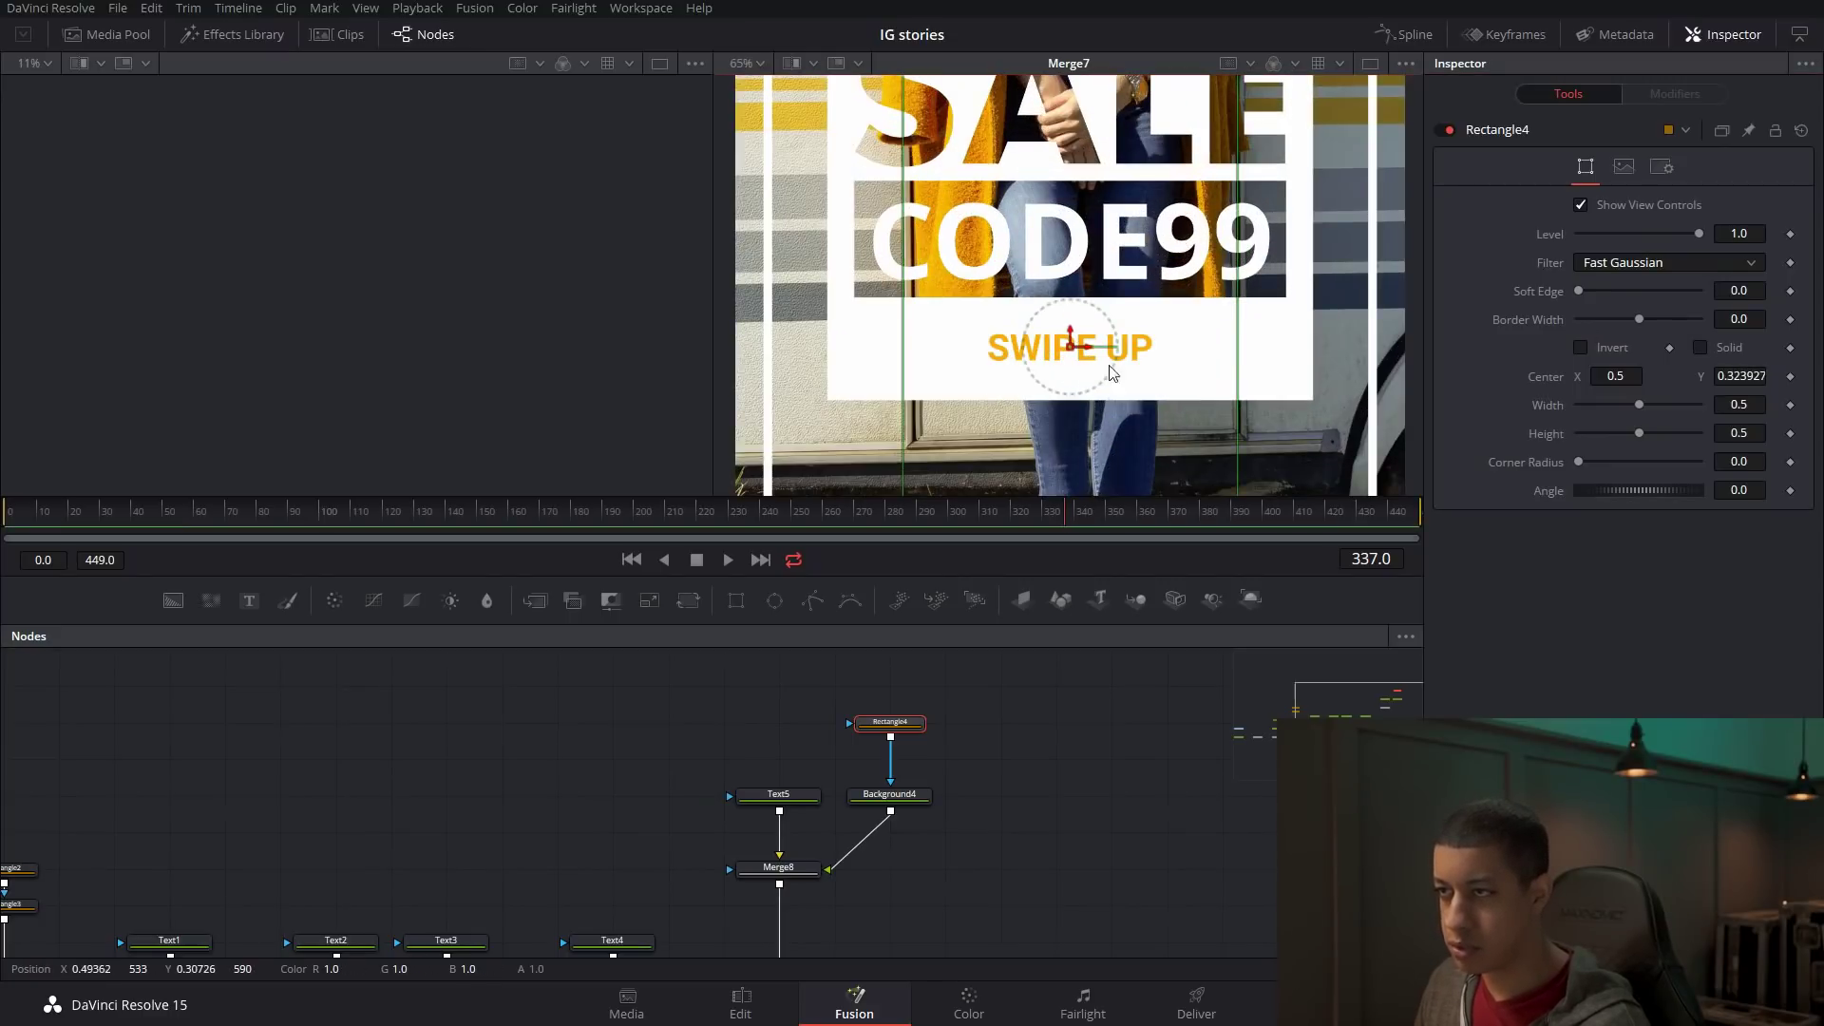
mouse_move(1237, 366)
left_mouse_down()
mouse_move(1262, 356)
mouse_move(1235, 364)
left_mouse_up()
key("ctrl+z")
Set Rectangle4's height to 0.0497 and its border width to 0.0067, forming a thin outline around "SWIPE UP".
left_click_drag(1640, 433, 1562, 437)
left_click_drag(1639, 317, 1659, 318)
left_click(1087, 715)
scroll(1248, 330, "down", 2)
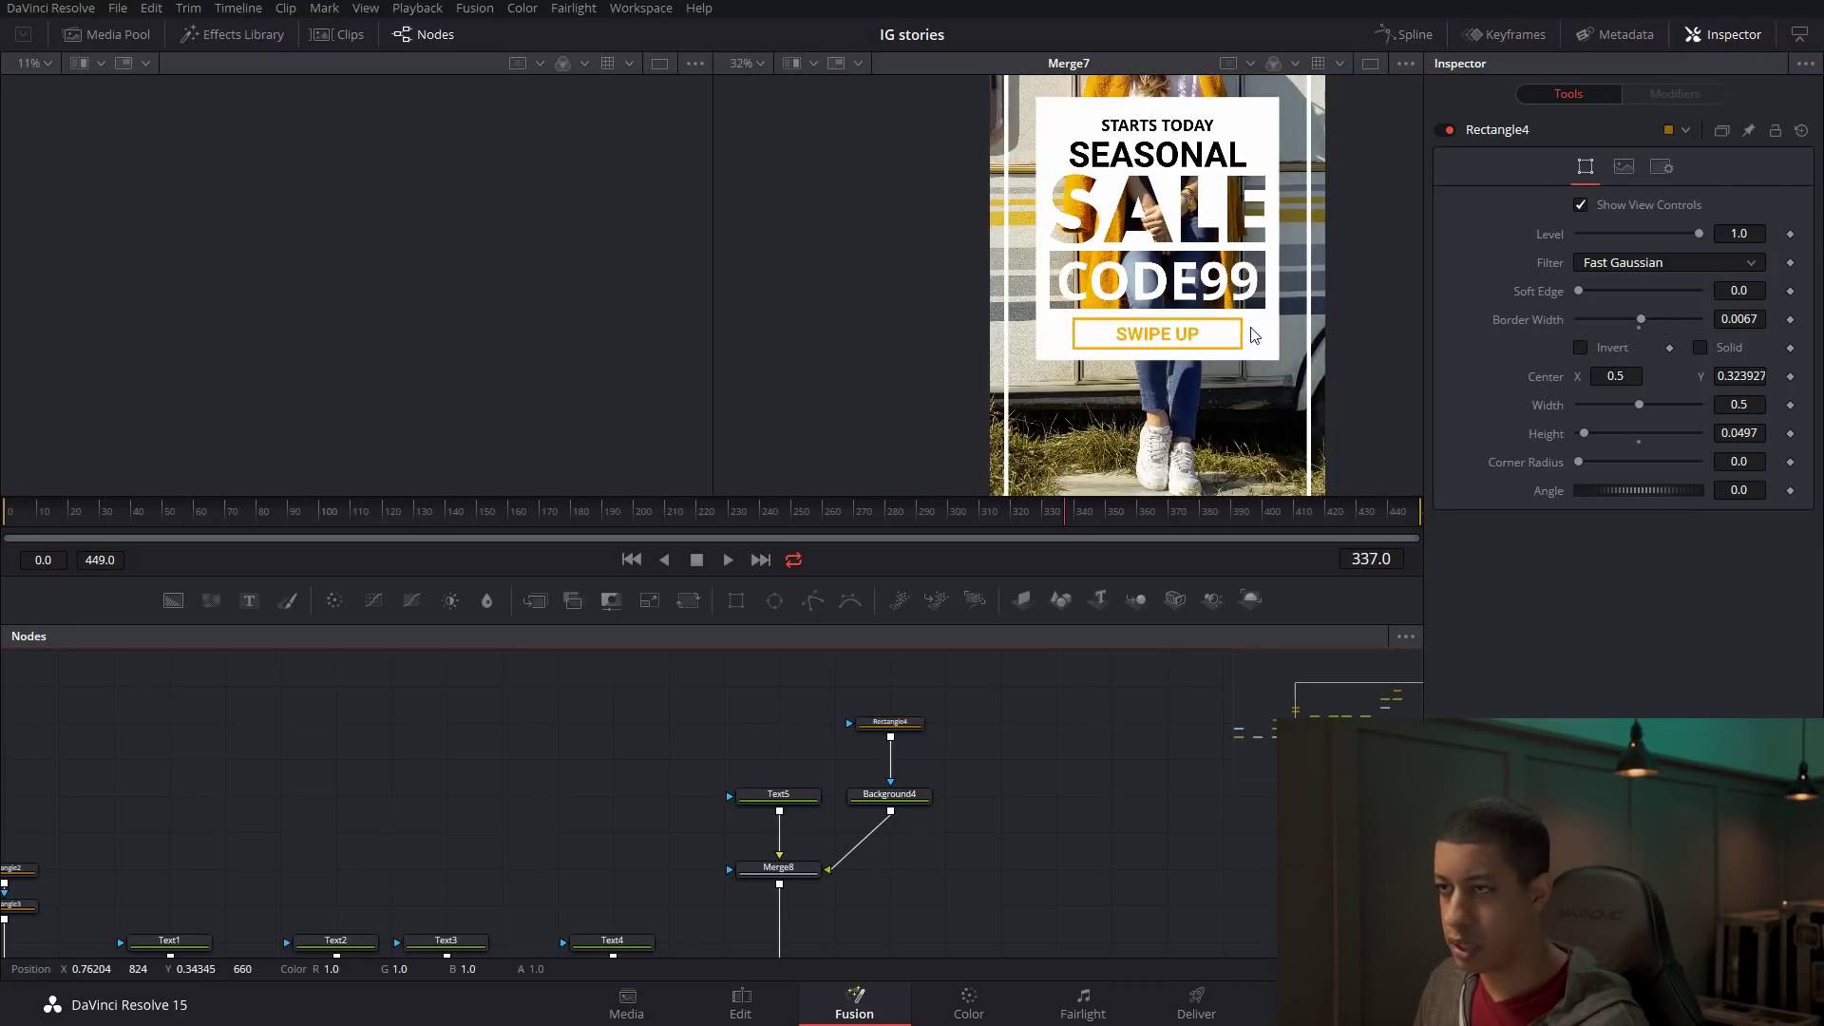
scroll(1317, 334, "down", 1)
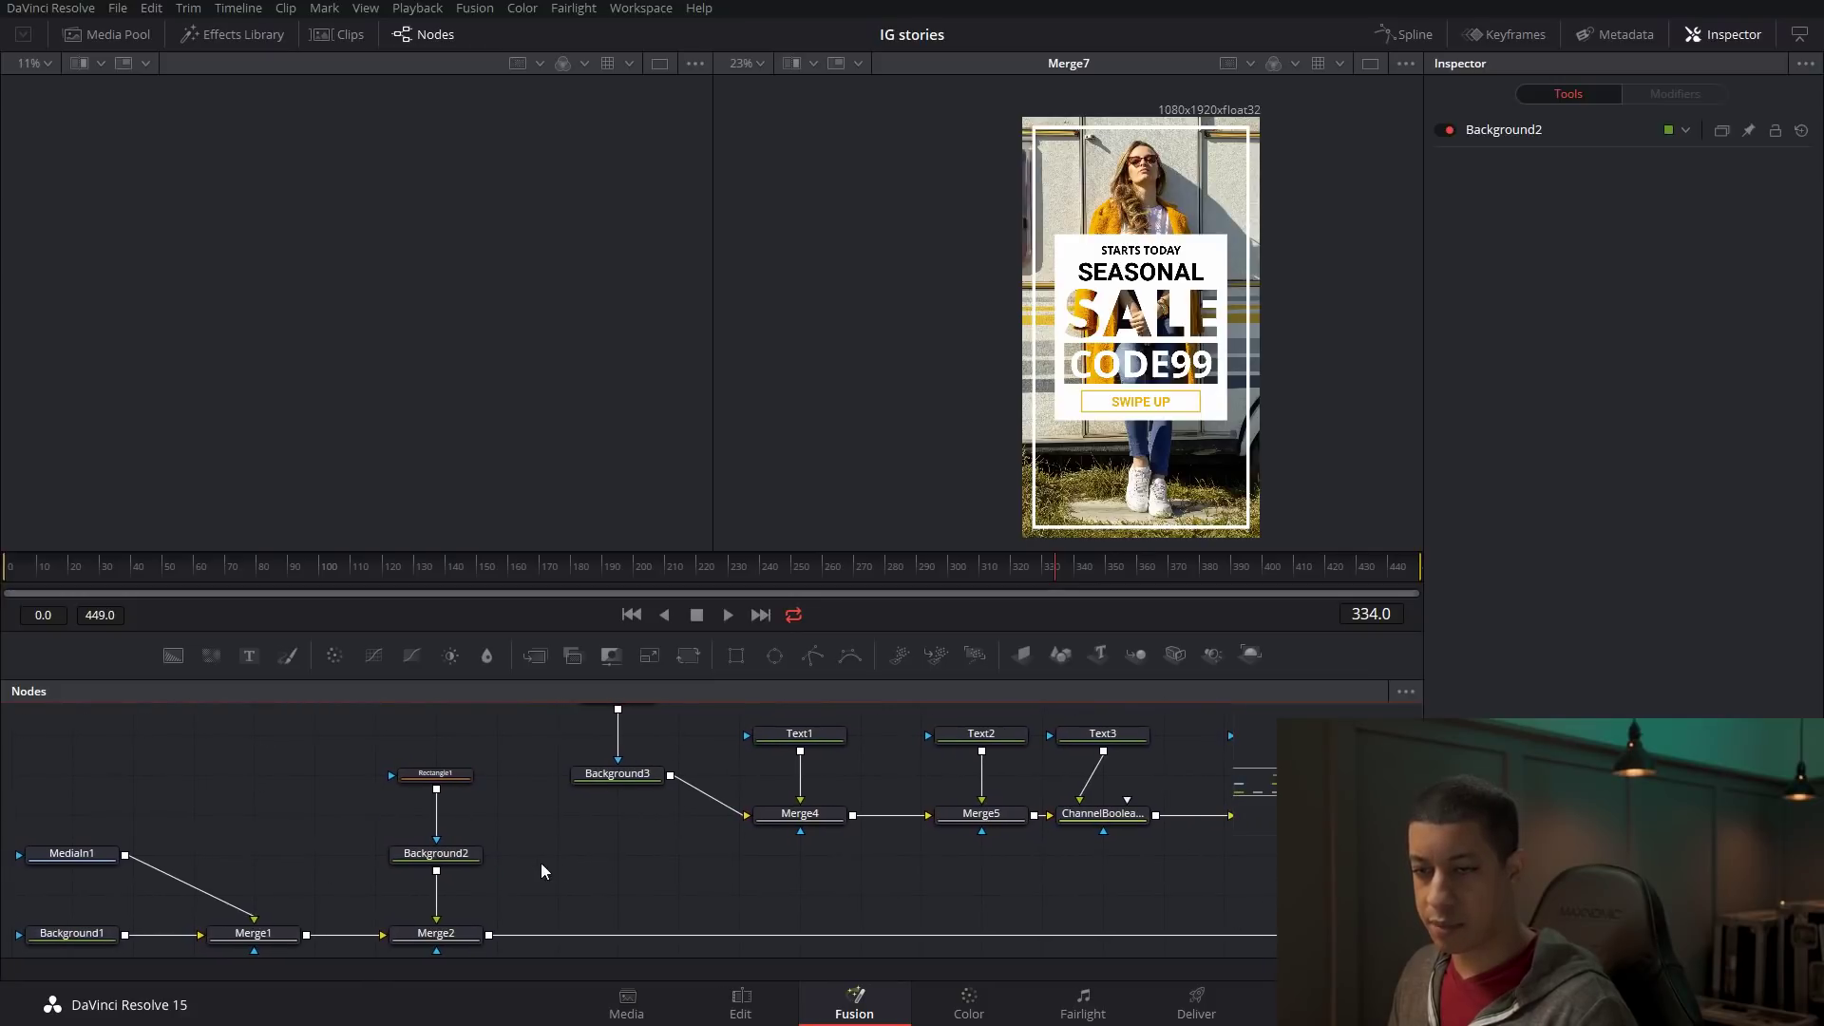
Display Merge2 in the empty viewer and scale it to fit.
left_click_drag(471, 930, 418, 424)
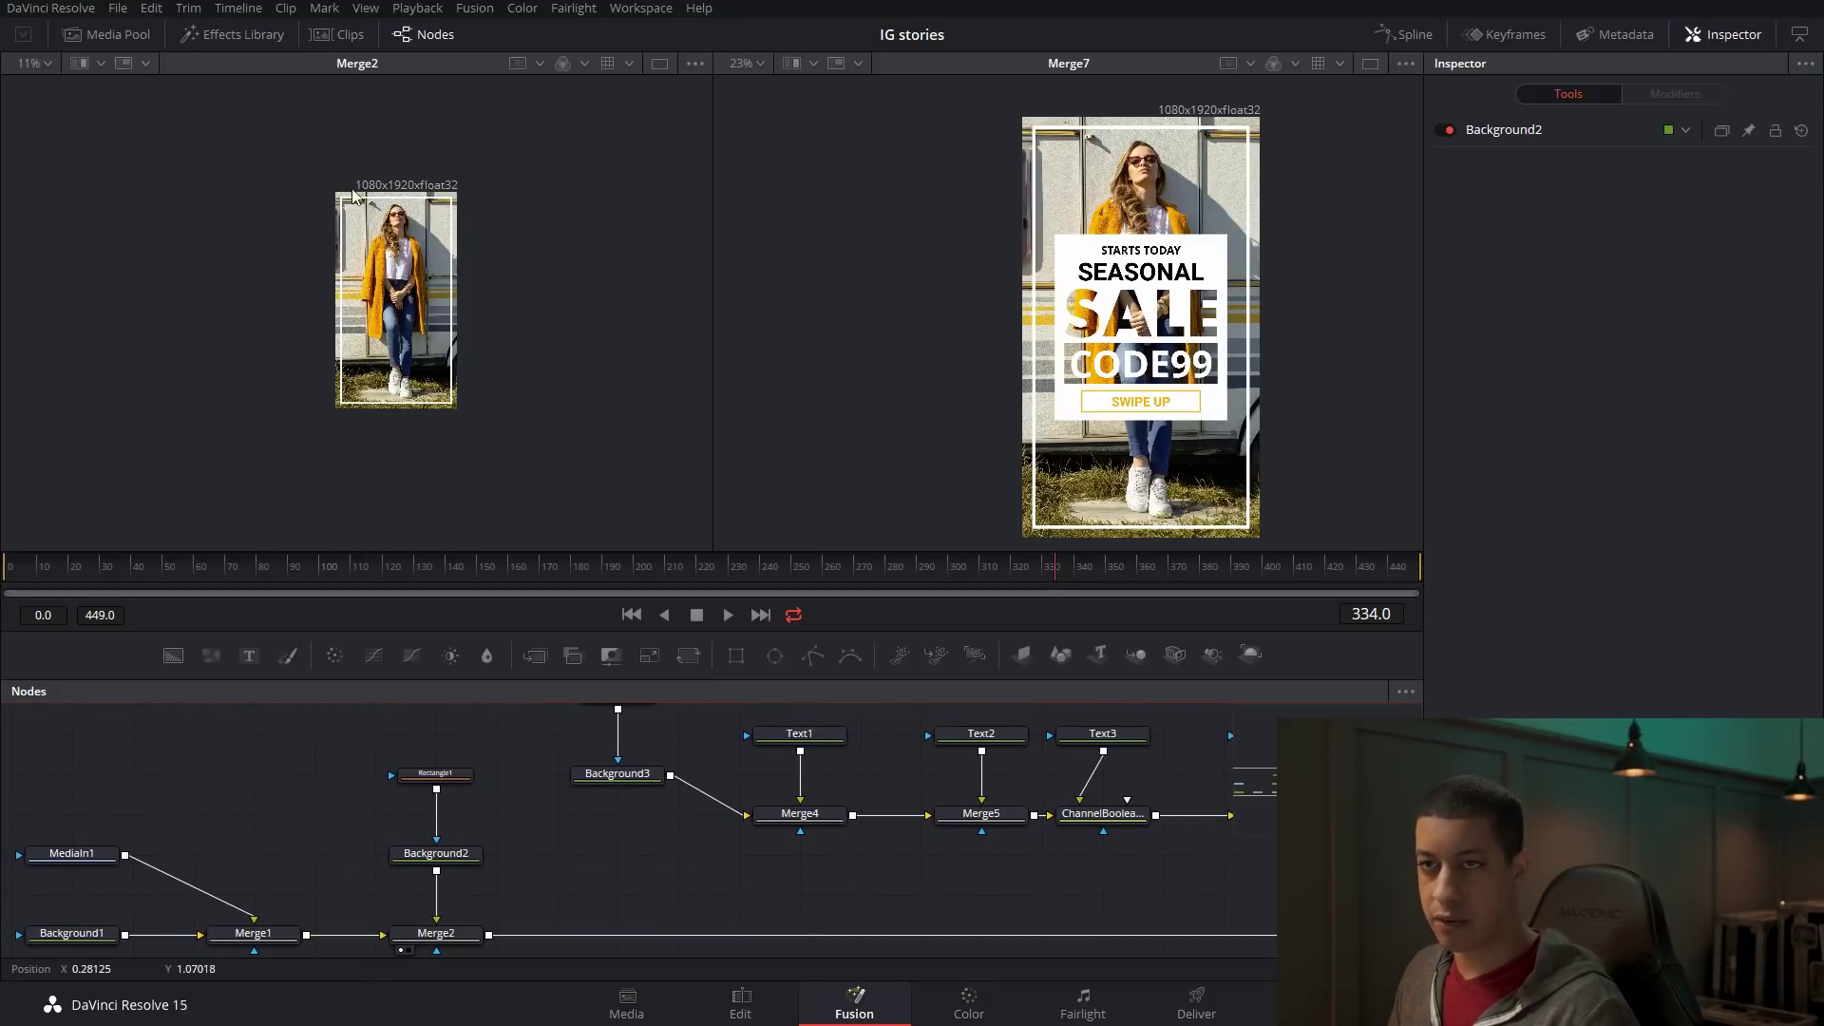
left_click(48, 60)
left_click(33, 88)
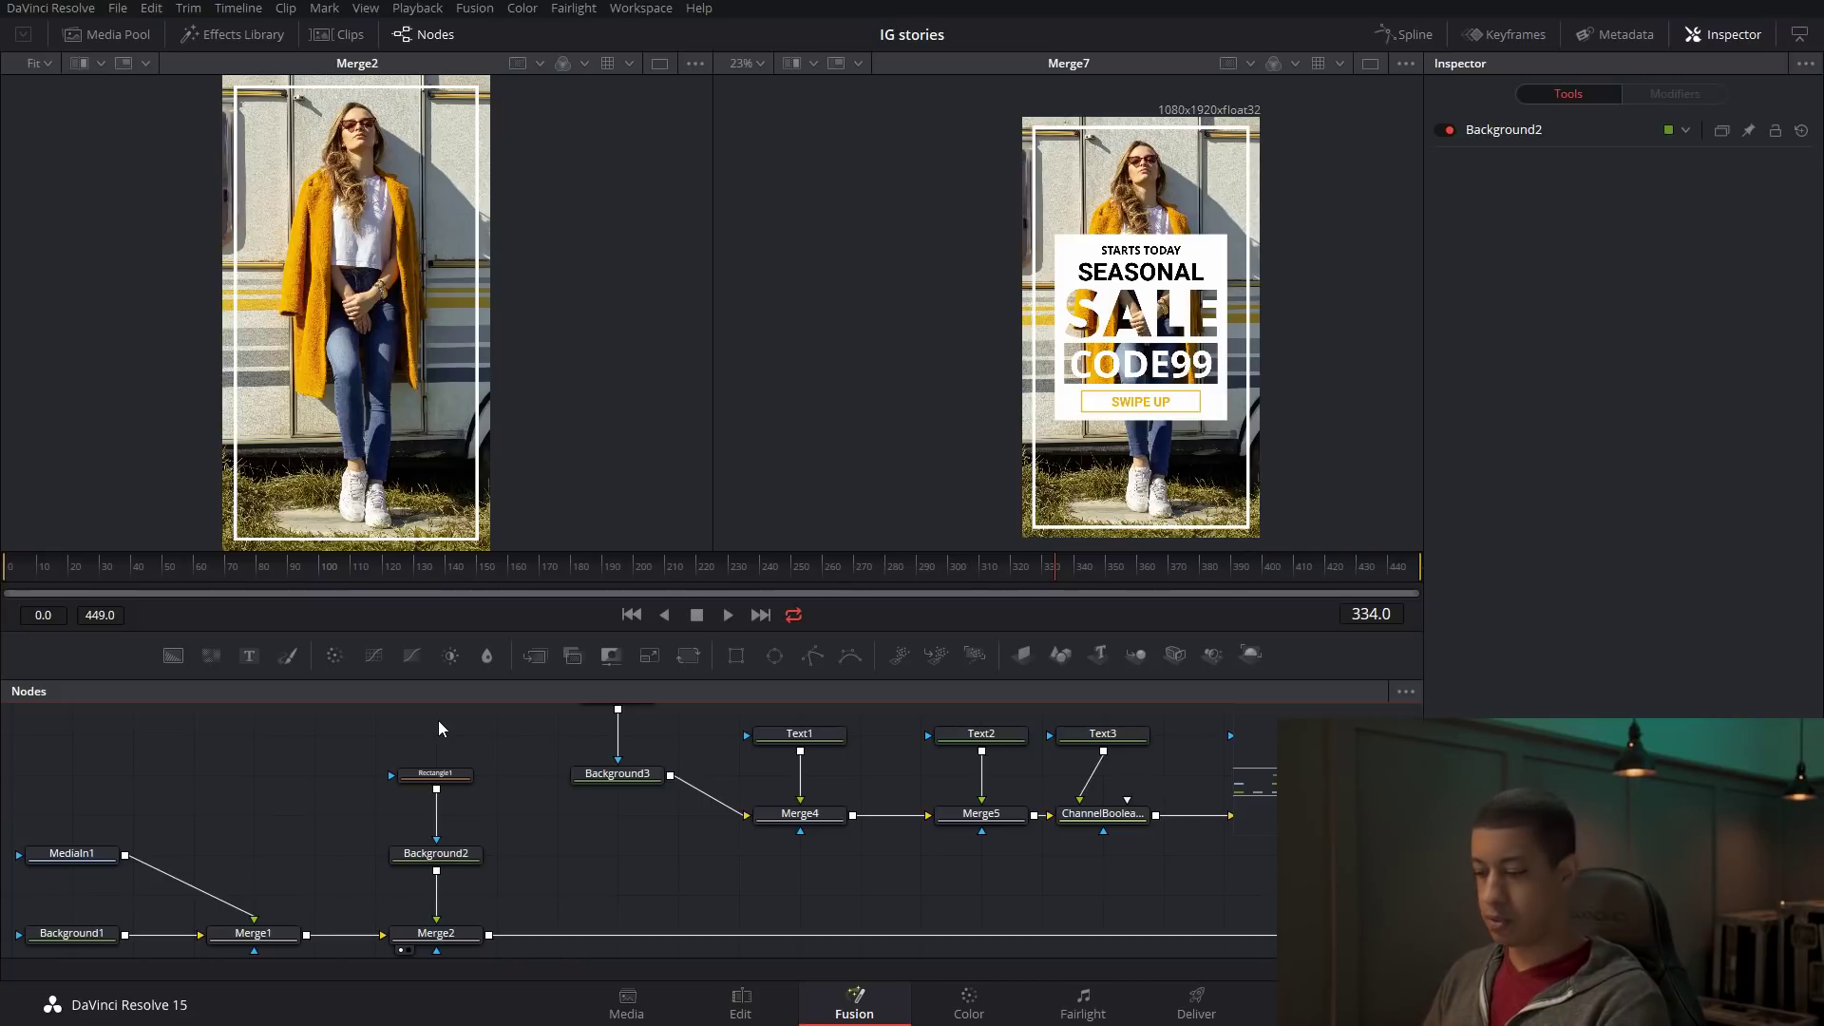
Add a Mask Paint node and connect its output to Rectangle1.
key("shift+space")
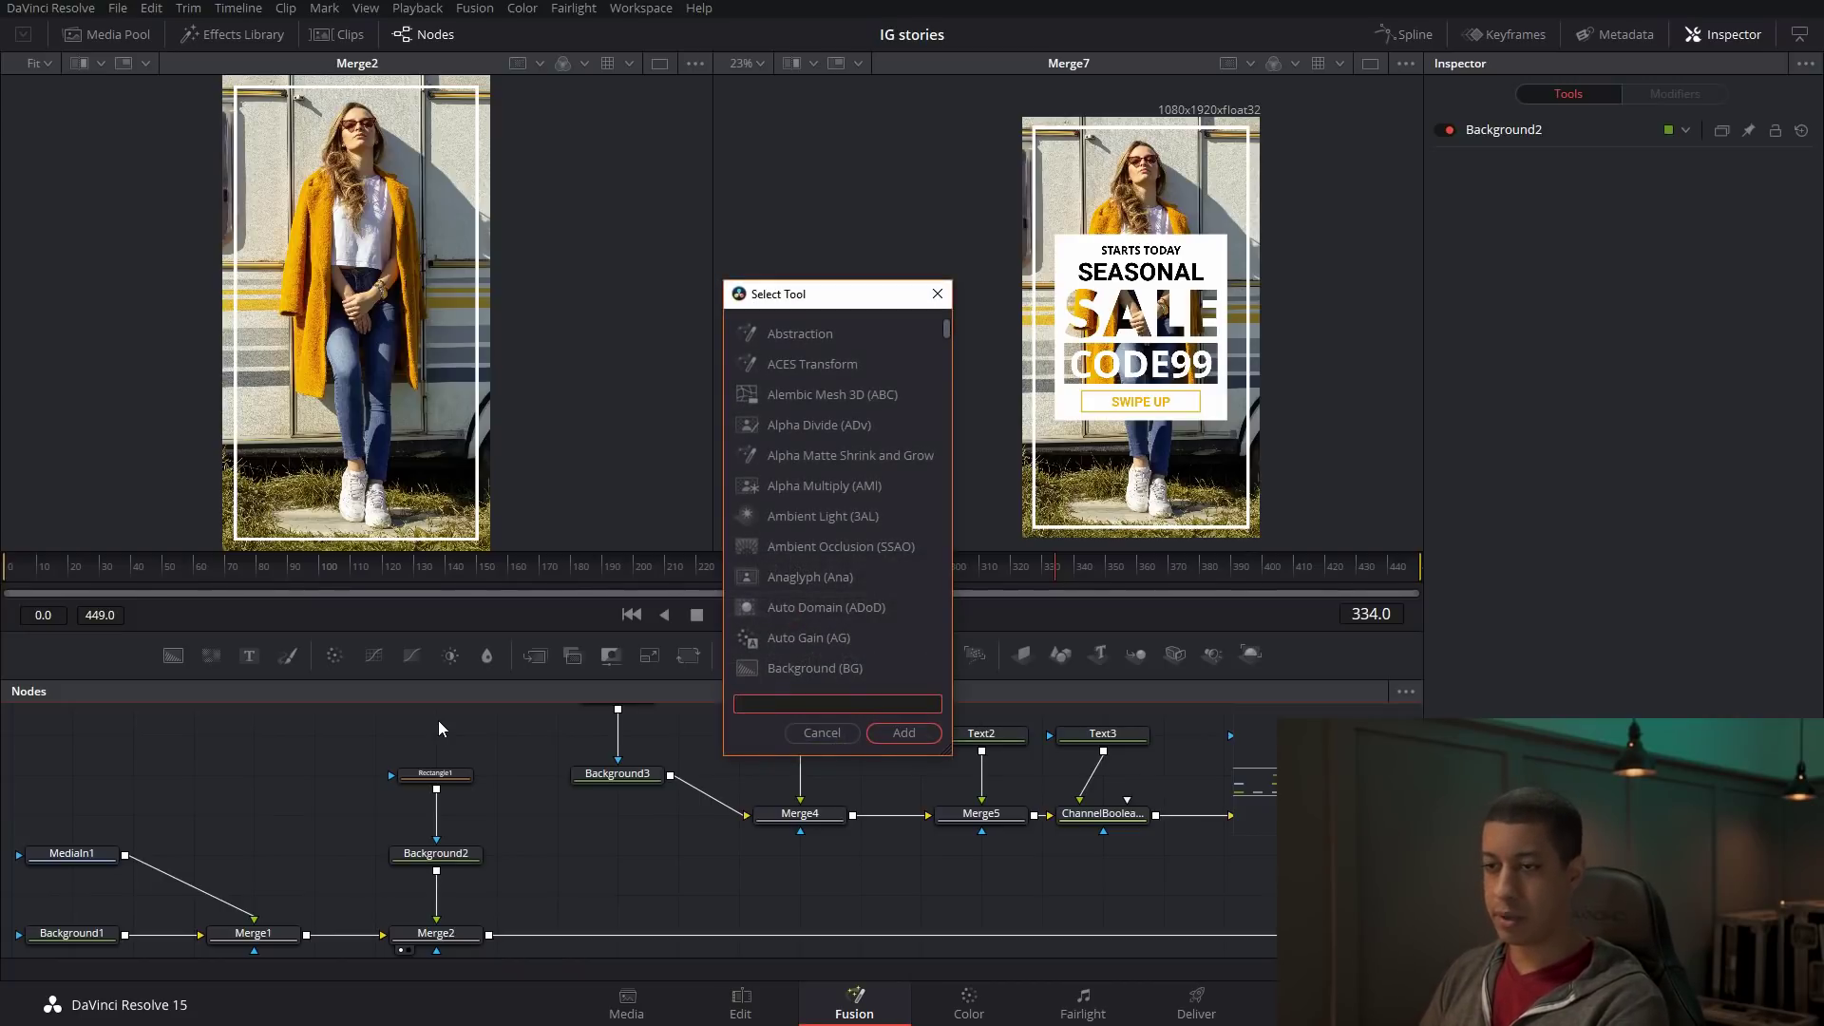
key("Escape")
key("shift+space")
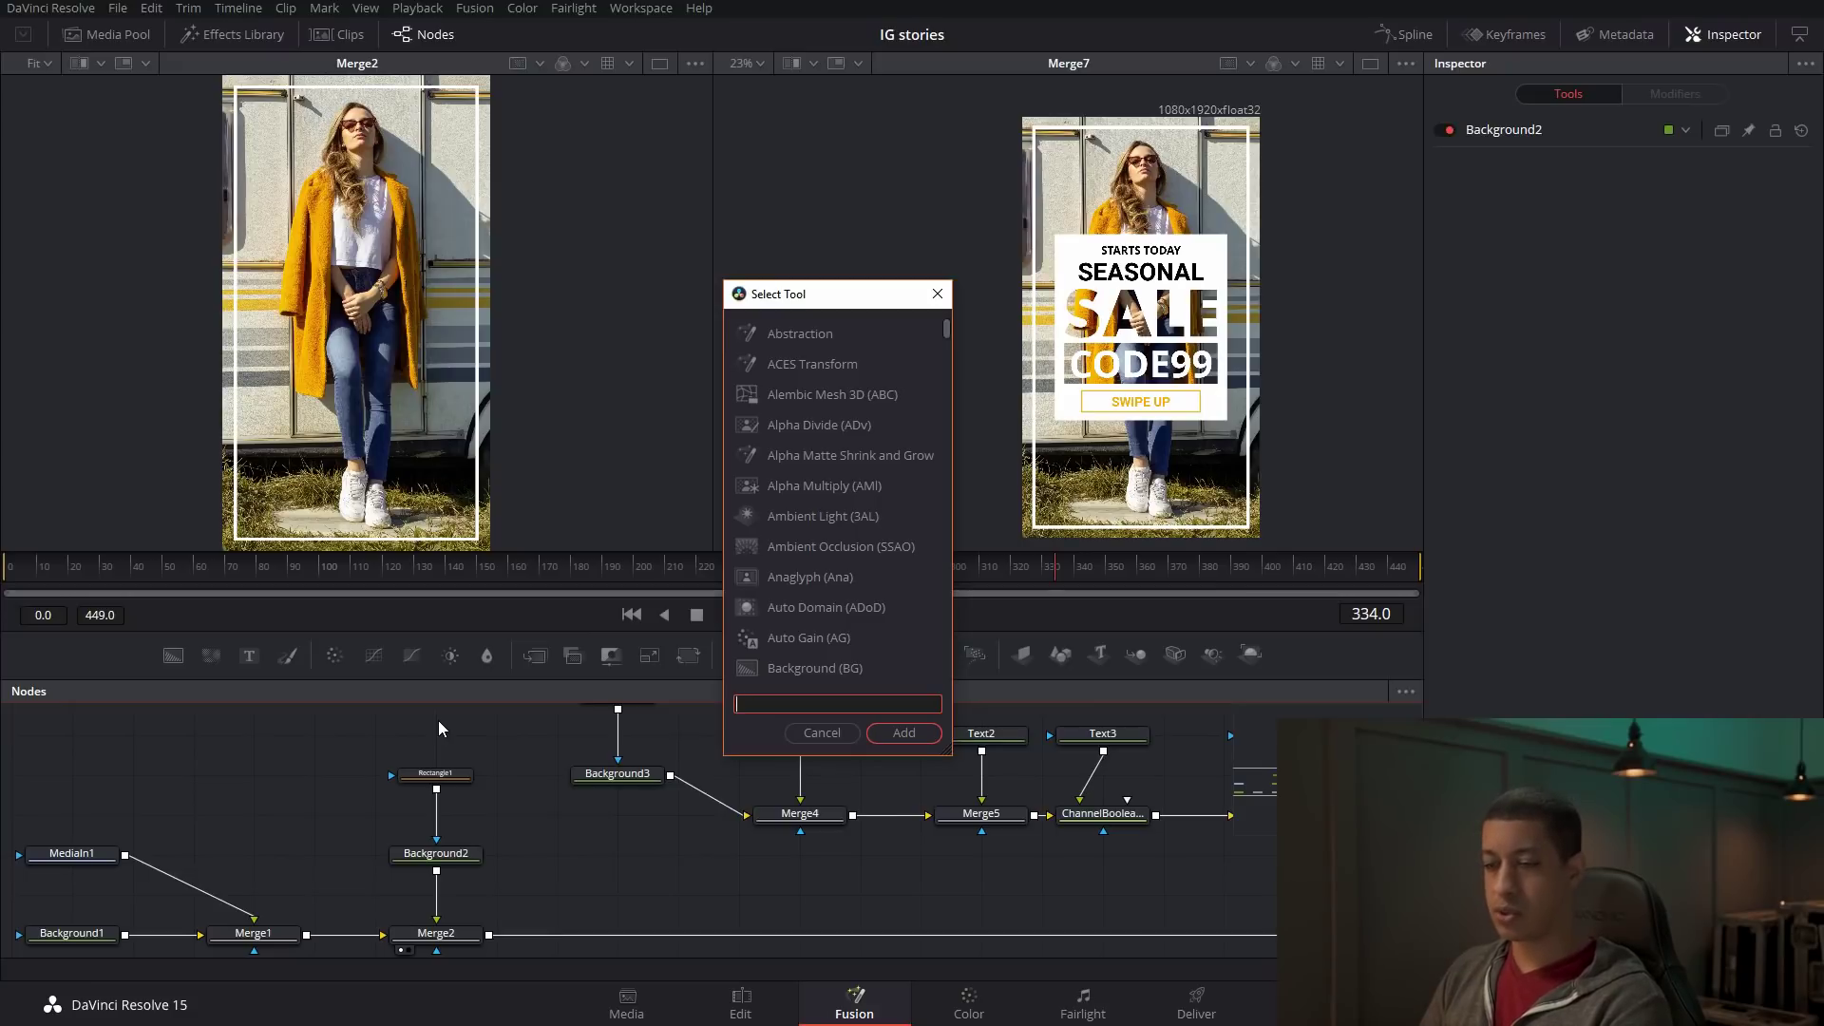
type("pain")
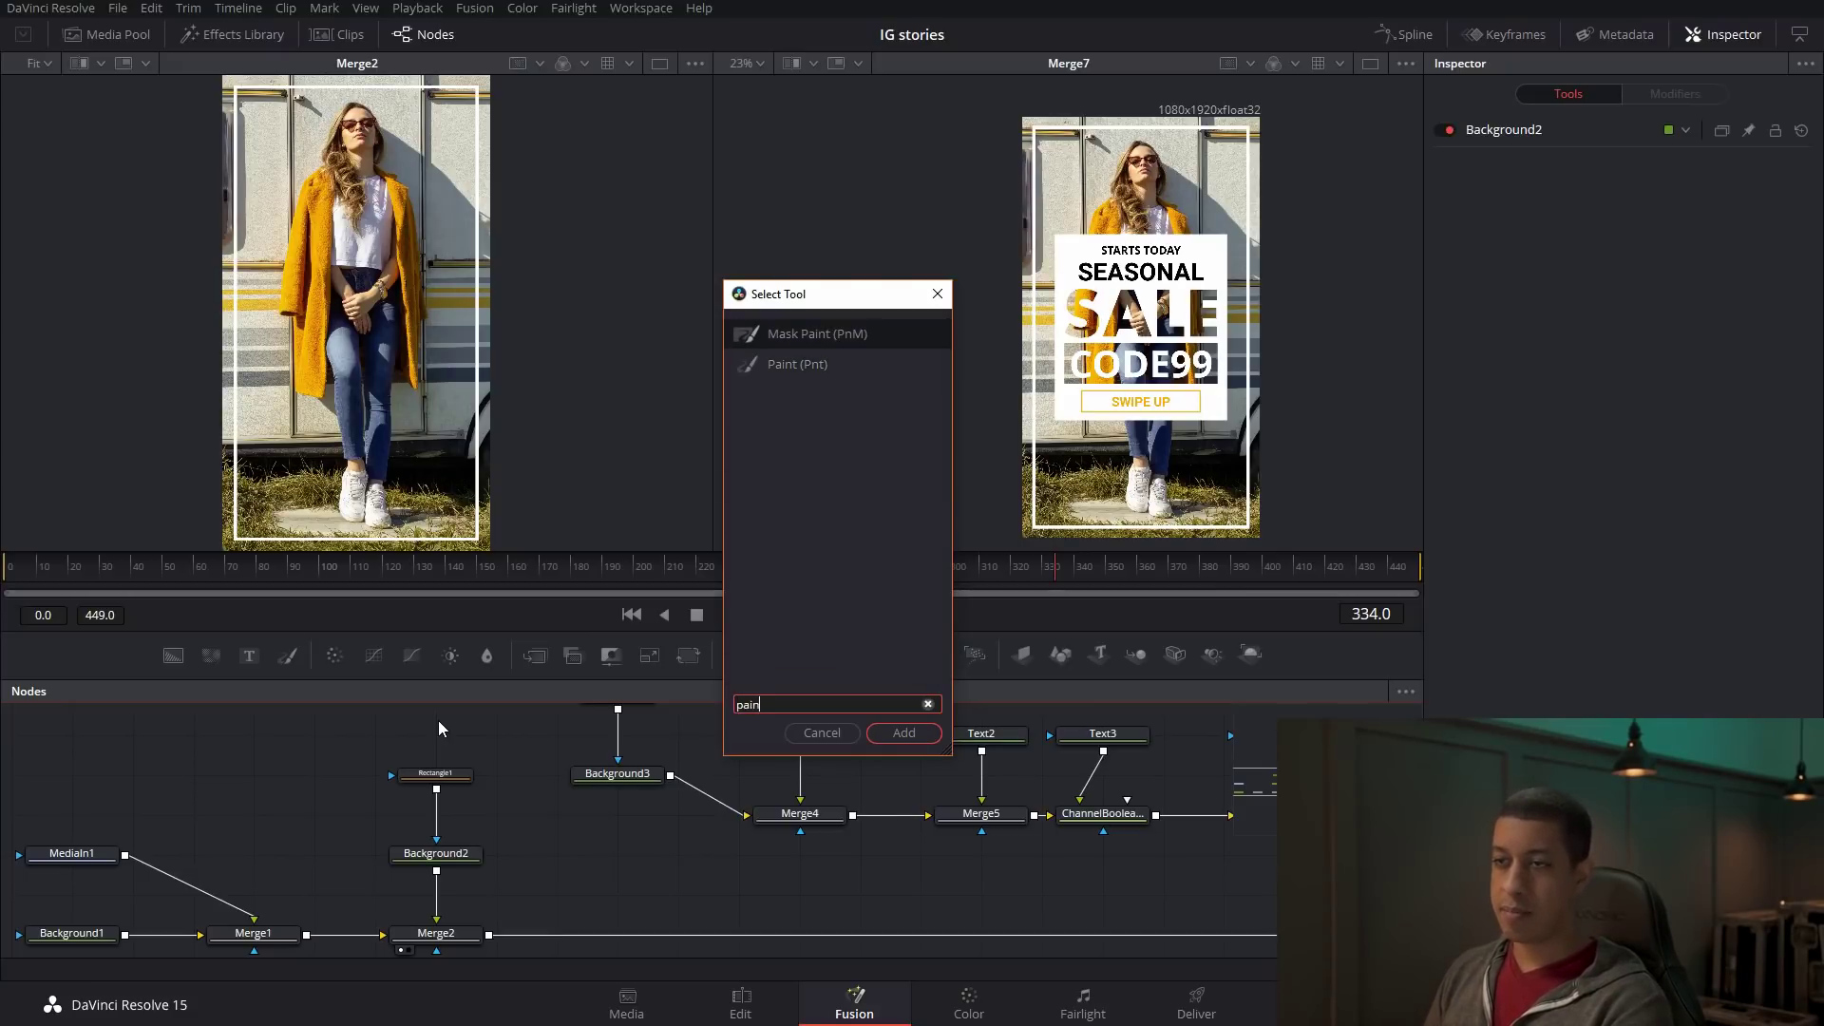
key("Return")
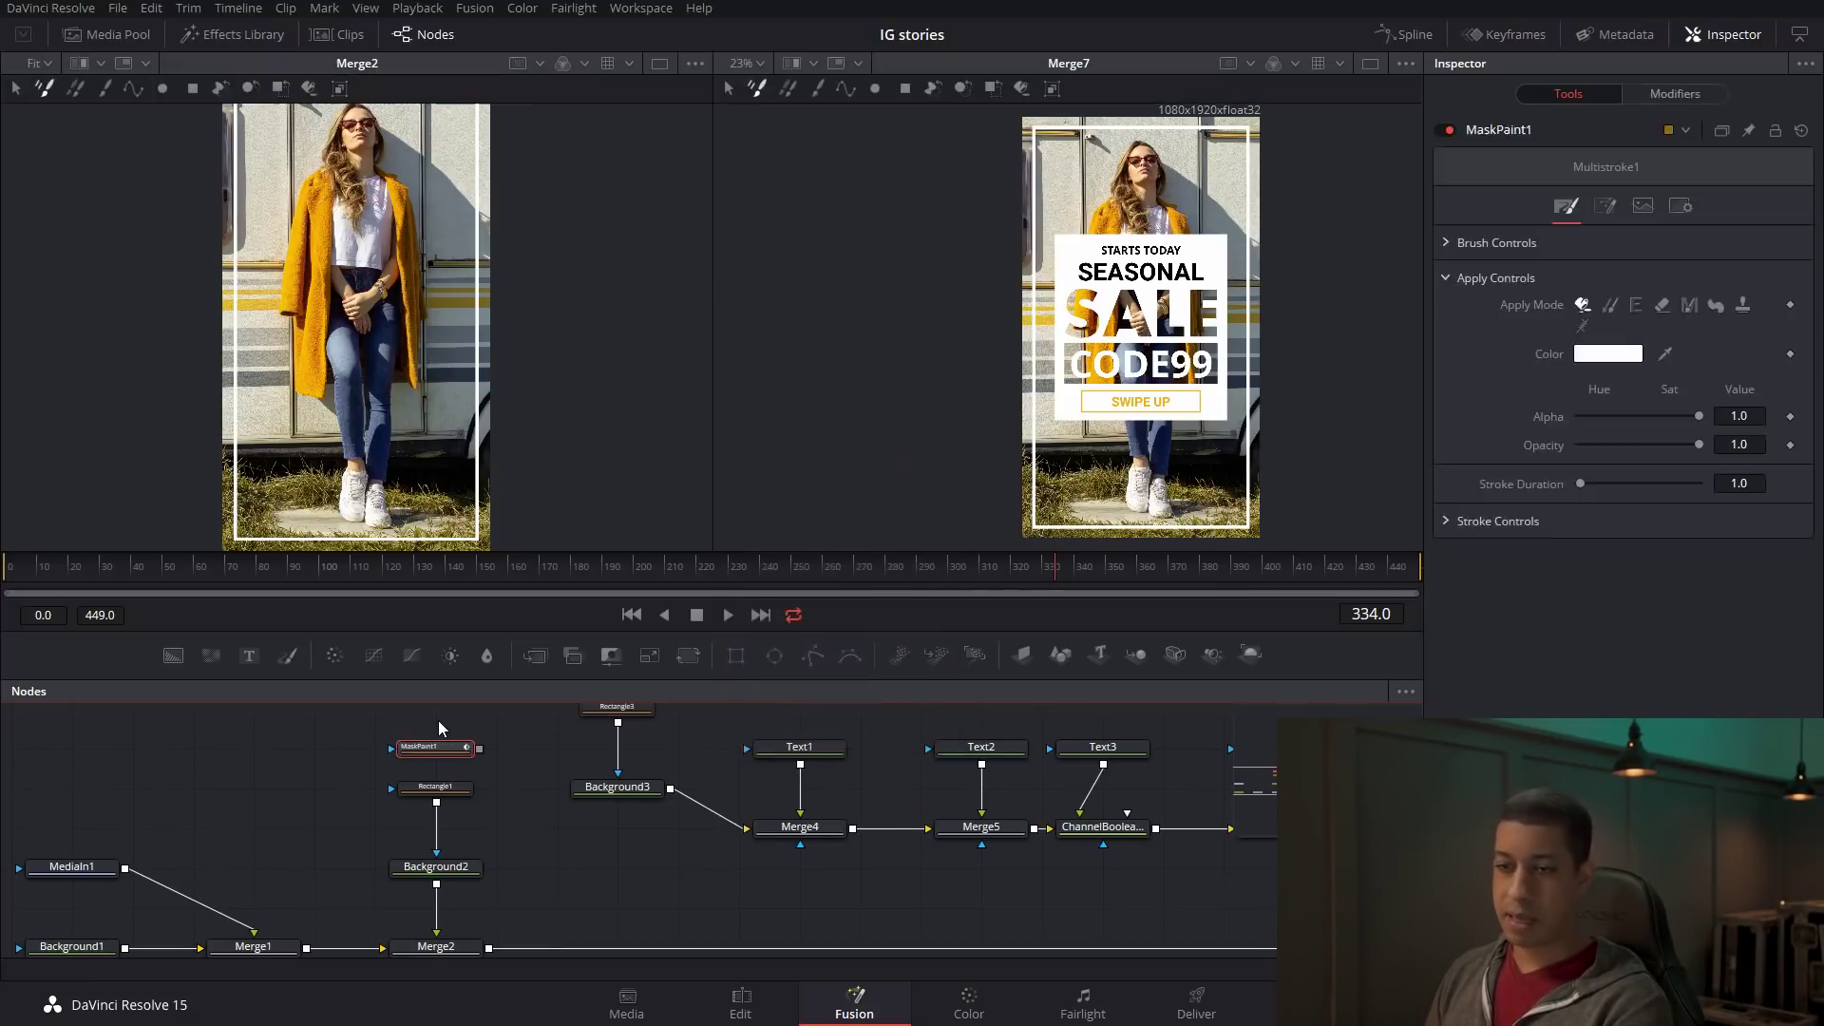
left_click_drag(479, 750, 461, 789)
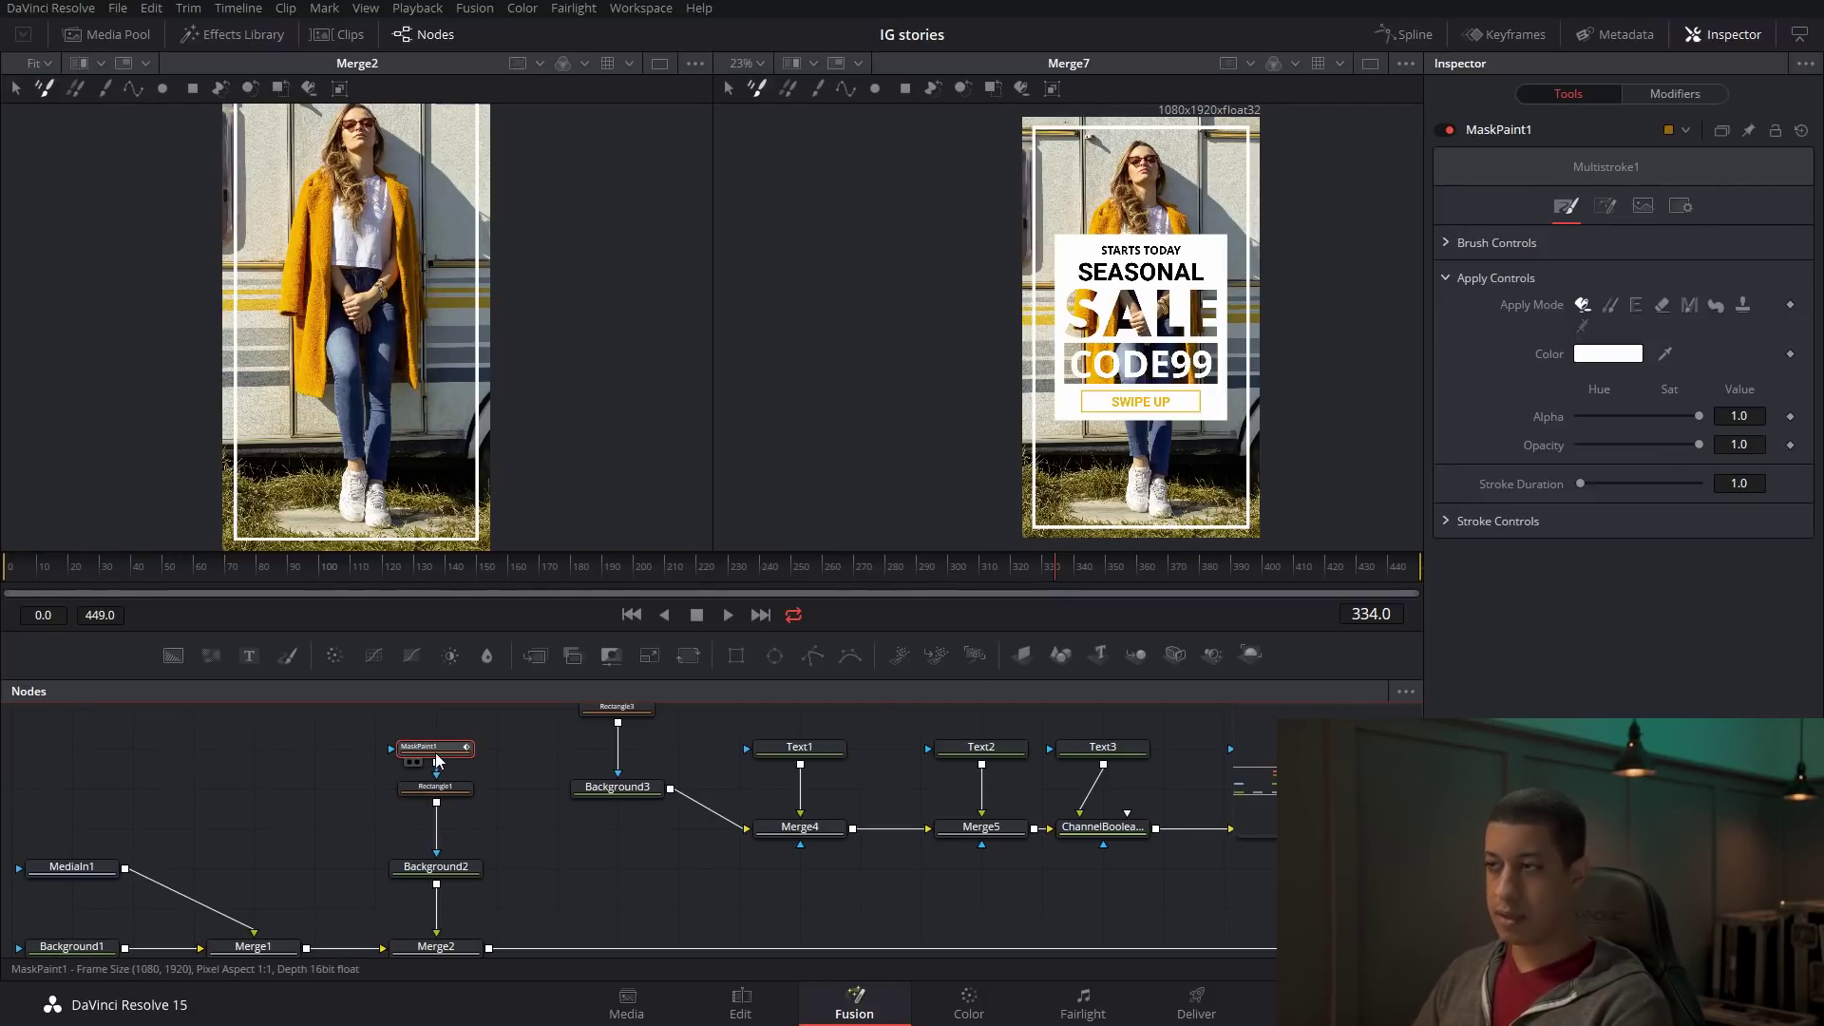
Draw a closed polyline stroke in MaskPaint1 through the four corners of the white frame.
left_click(132, 89)
left_click_drag(496, 678, 496, 681)
scroll(353, 251, "down", 1)
left_click_drag(459, 291, 495, 358)
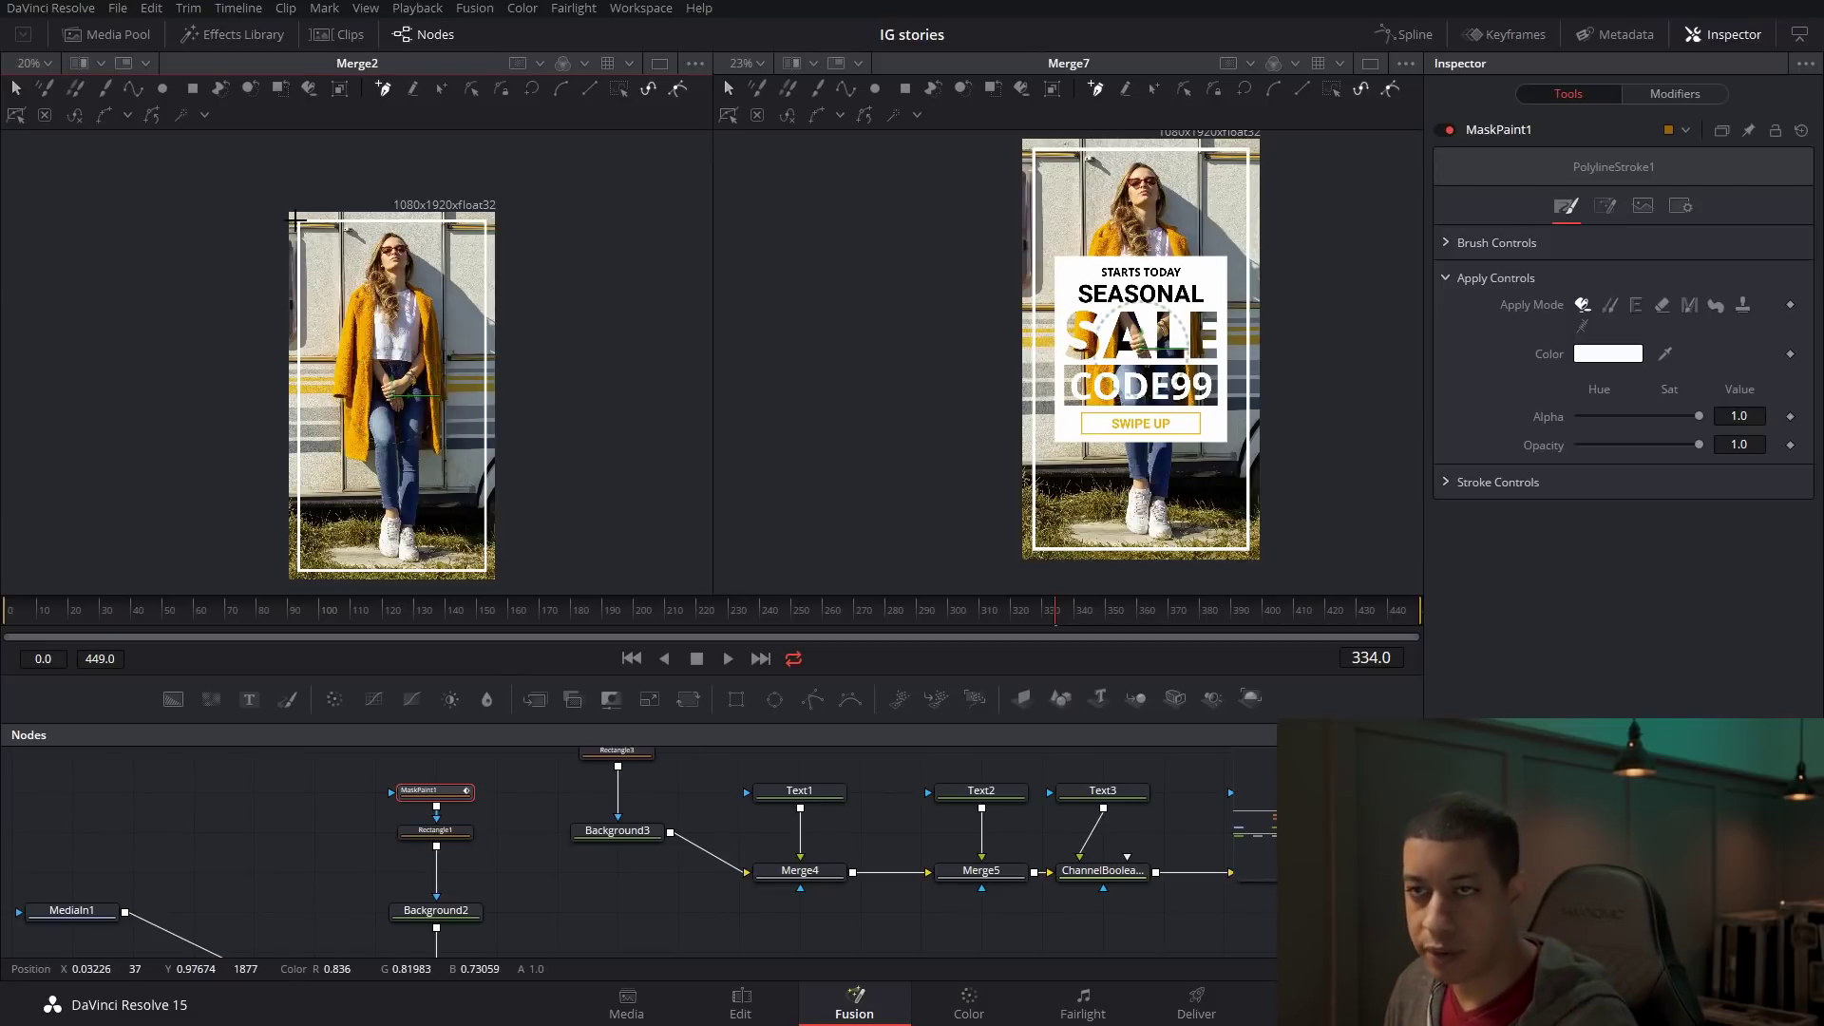
left_click(300, 222)
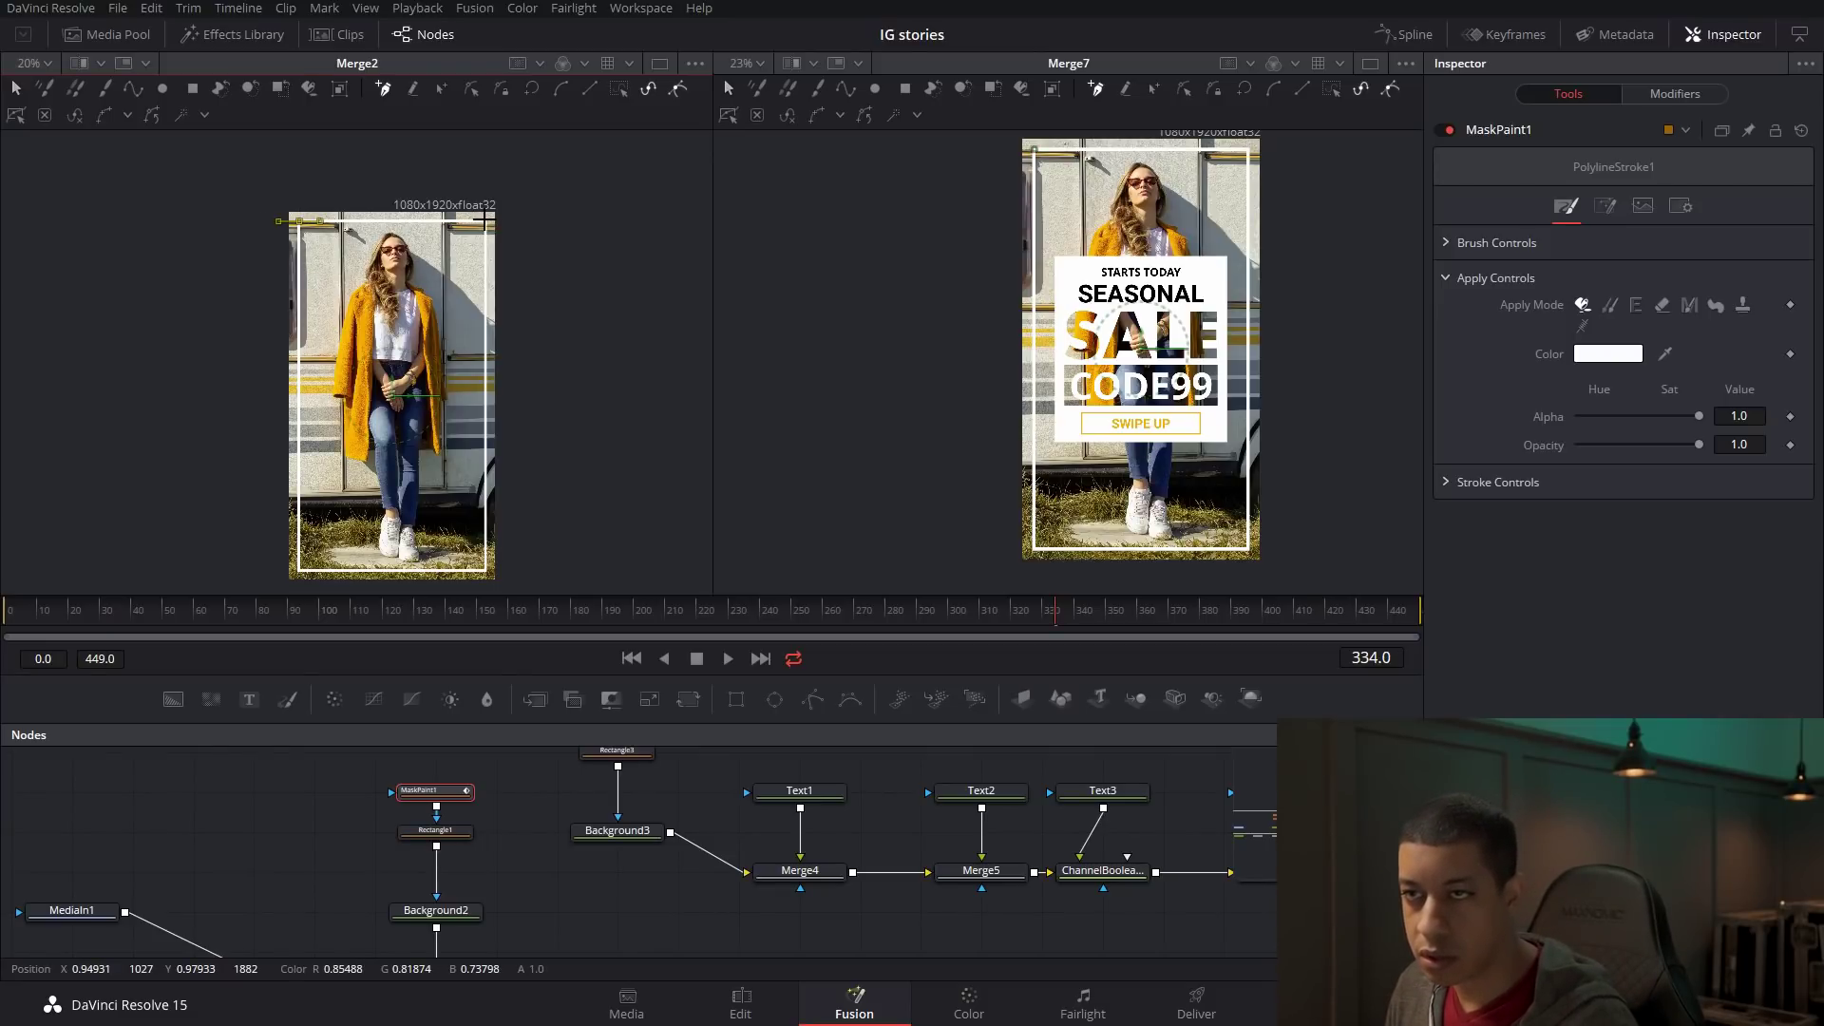
left_click(486, 221)
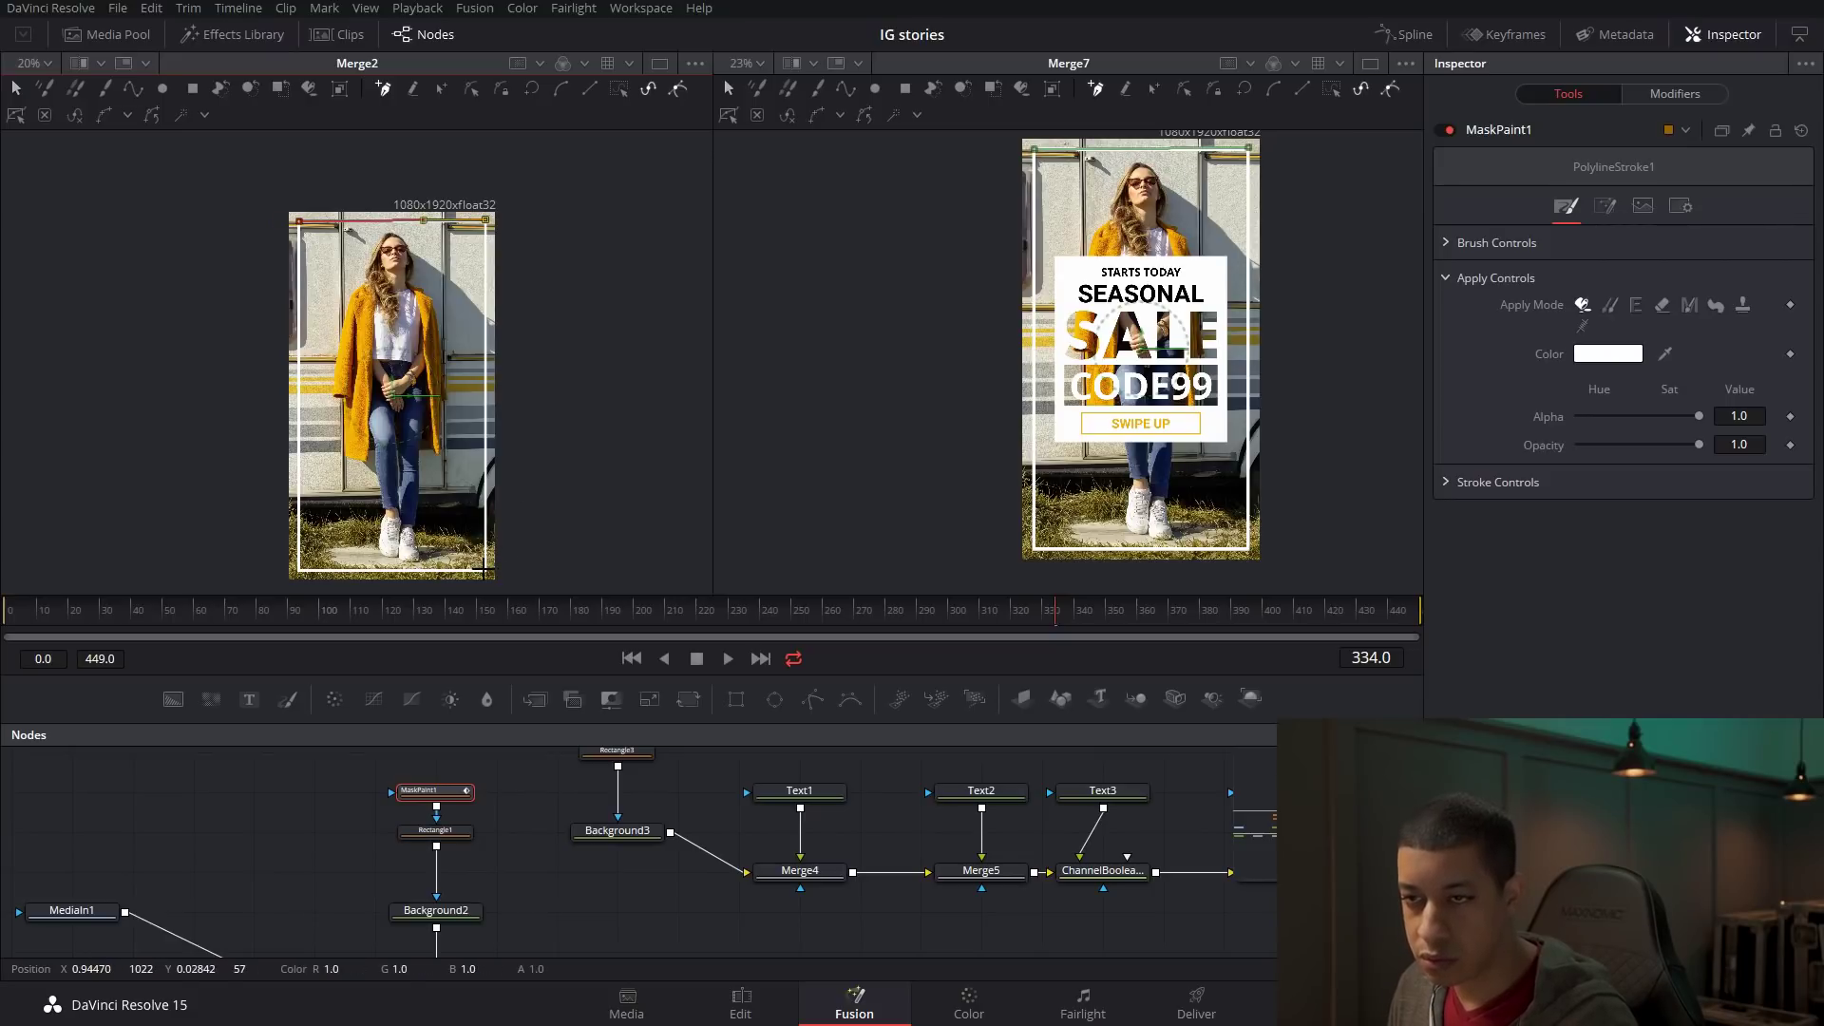
left_click(486, 570)
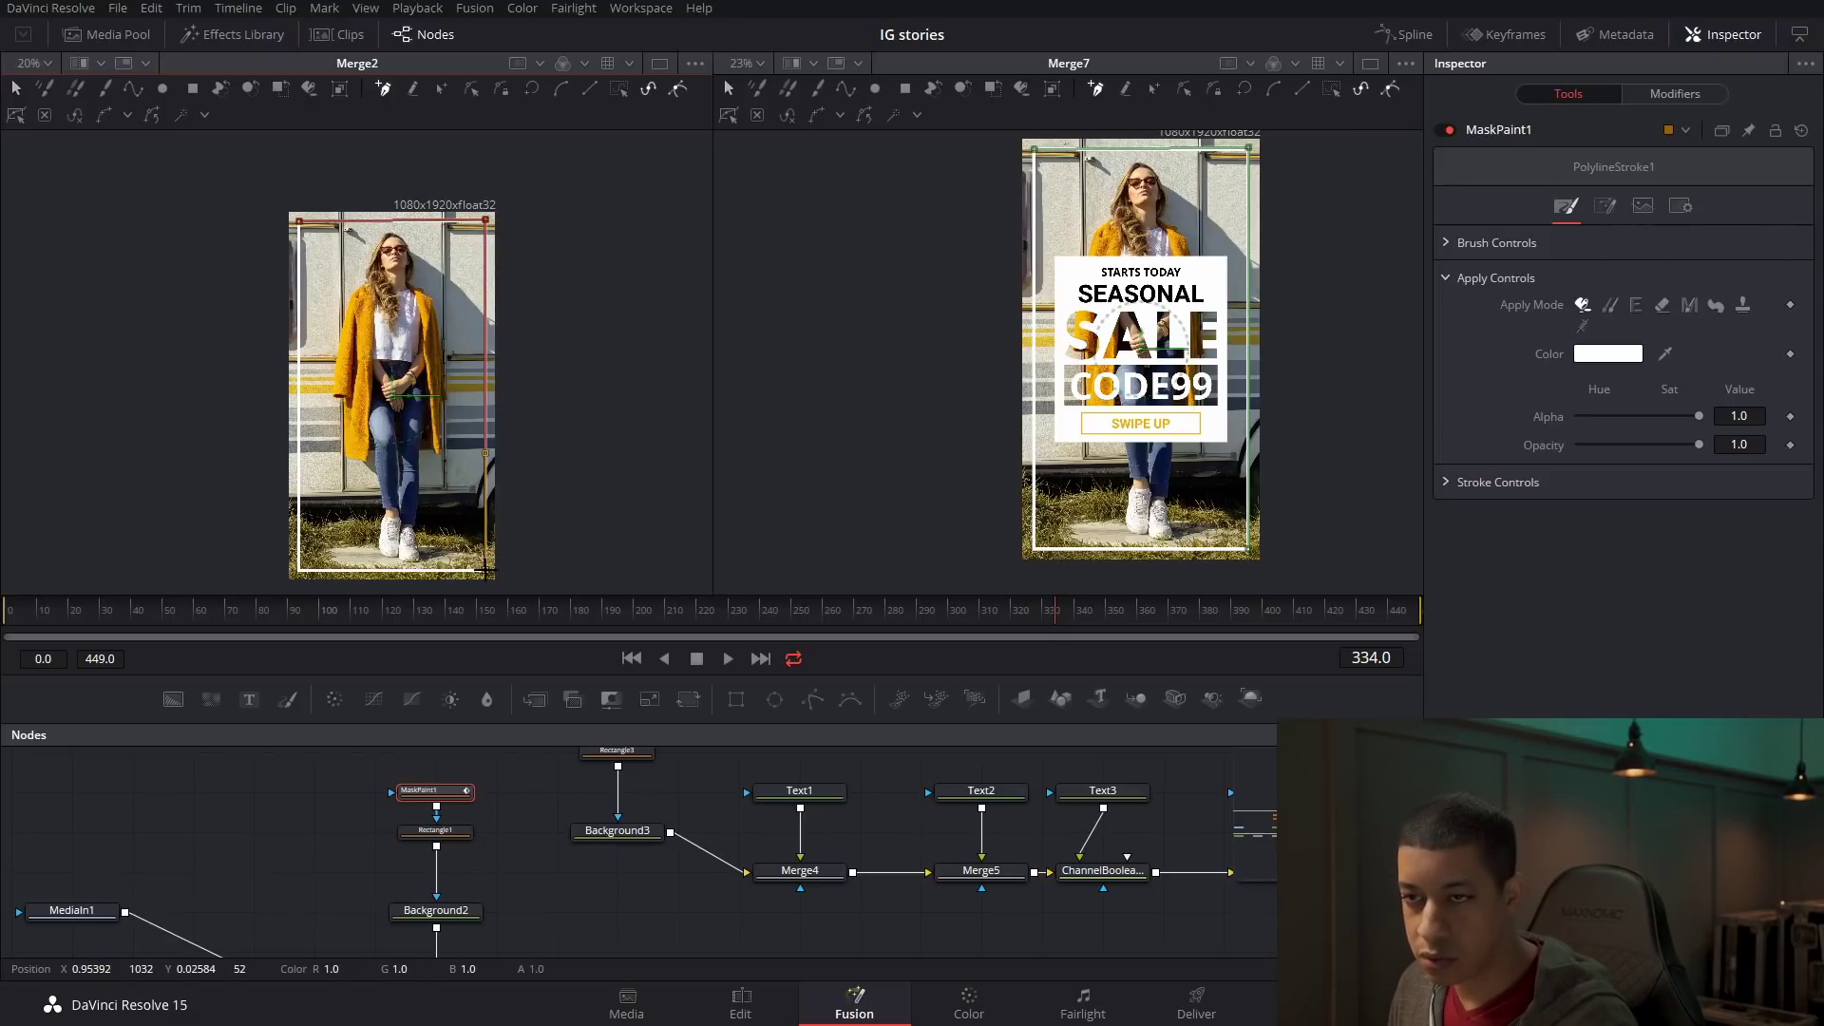
left_click(299, 570)
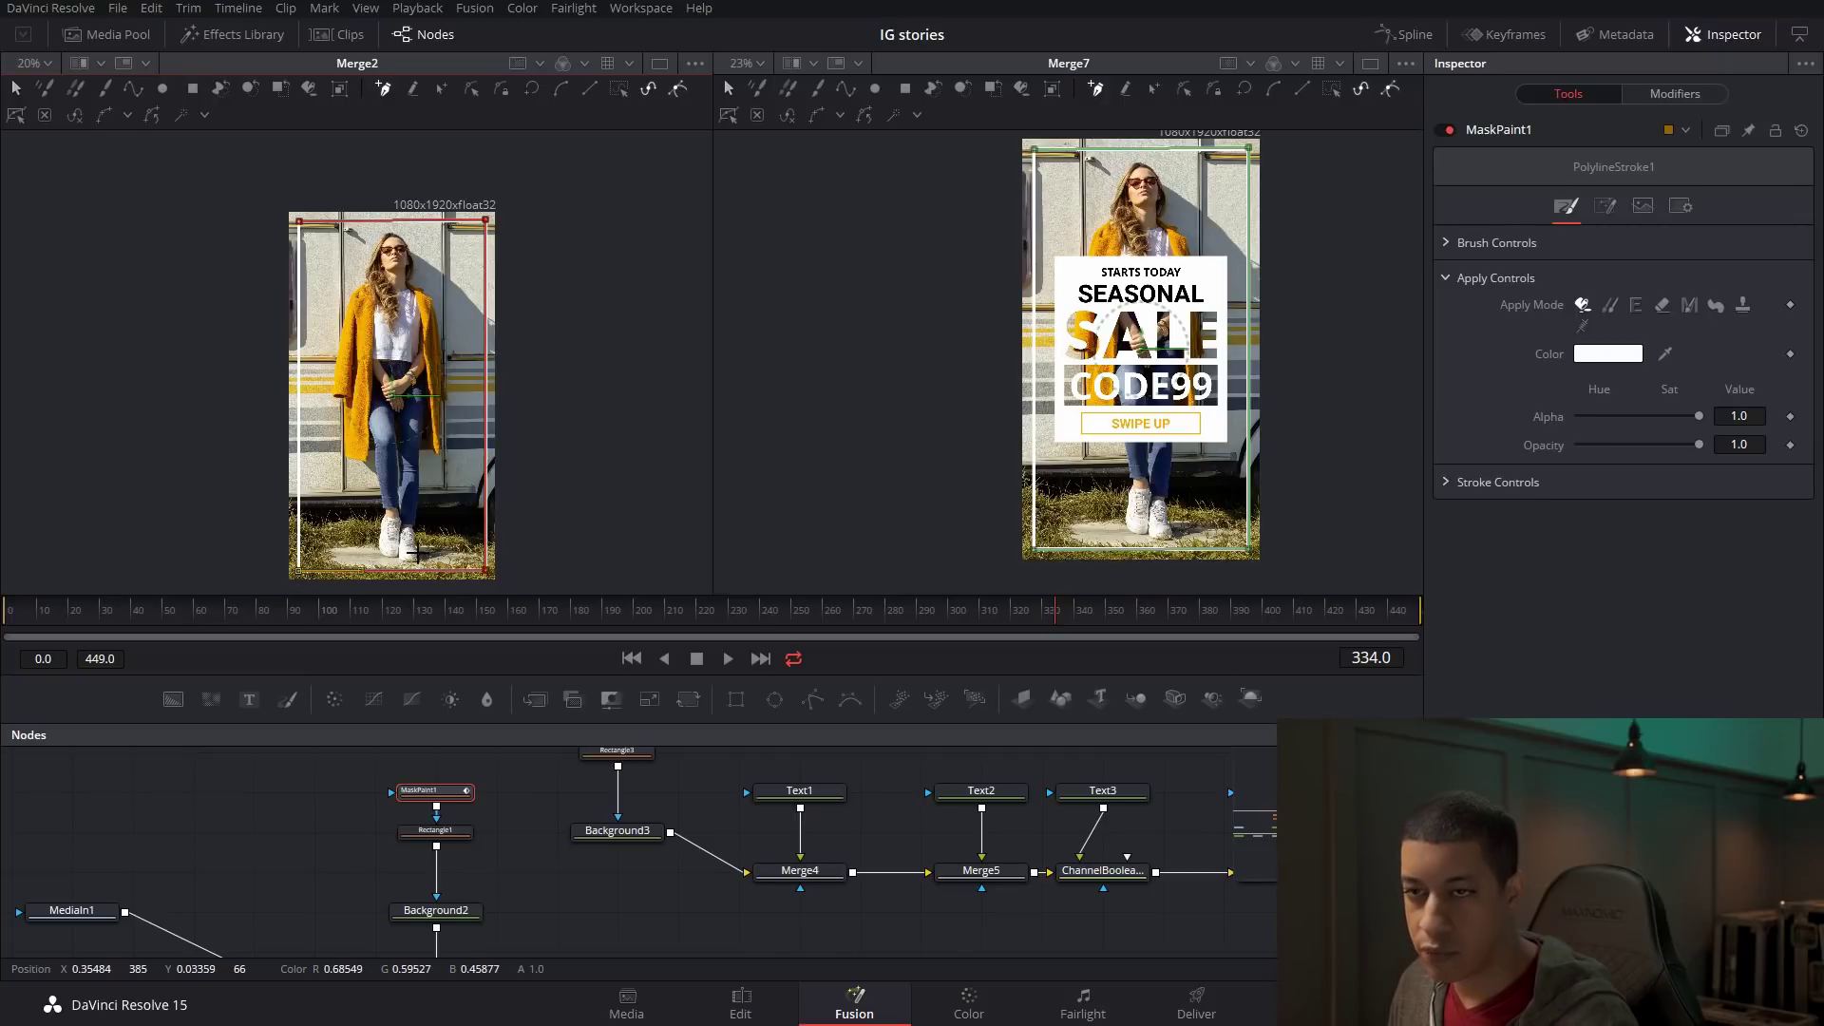
left_click(538, 87)
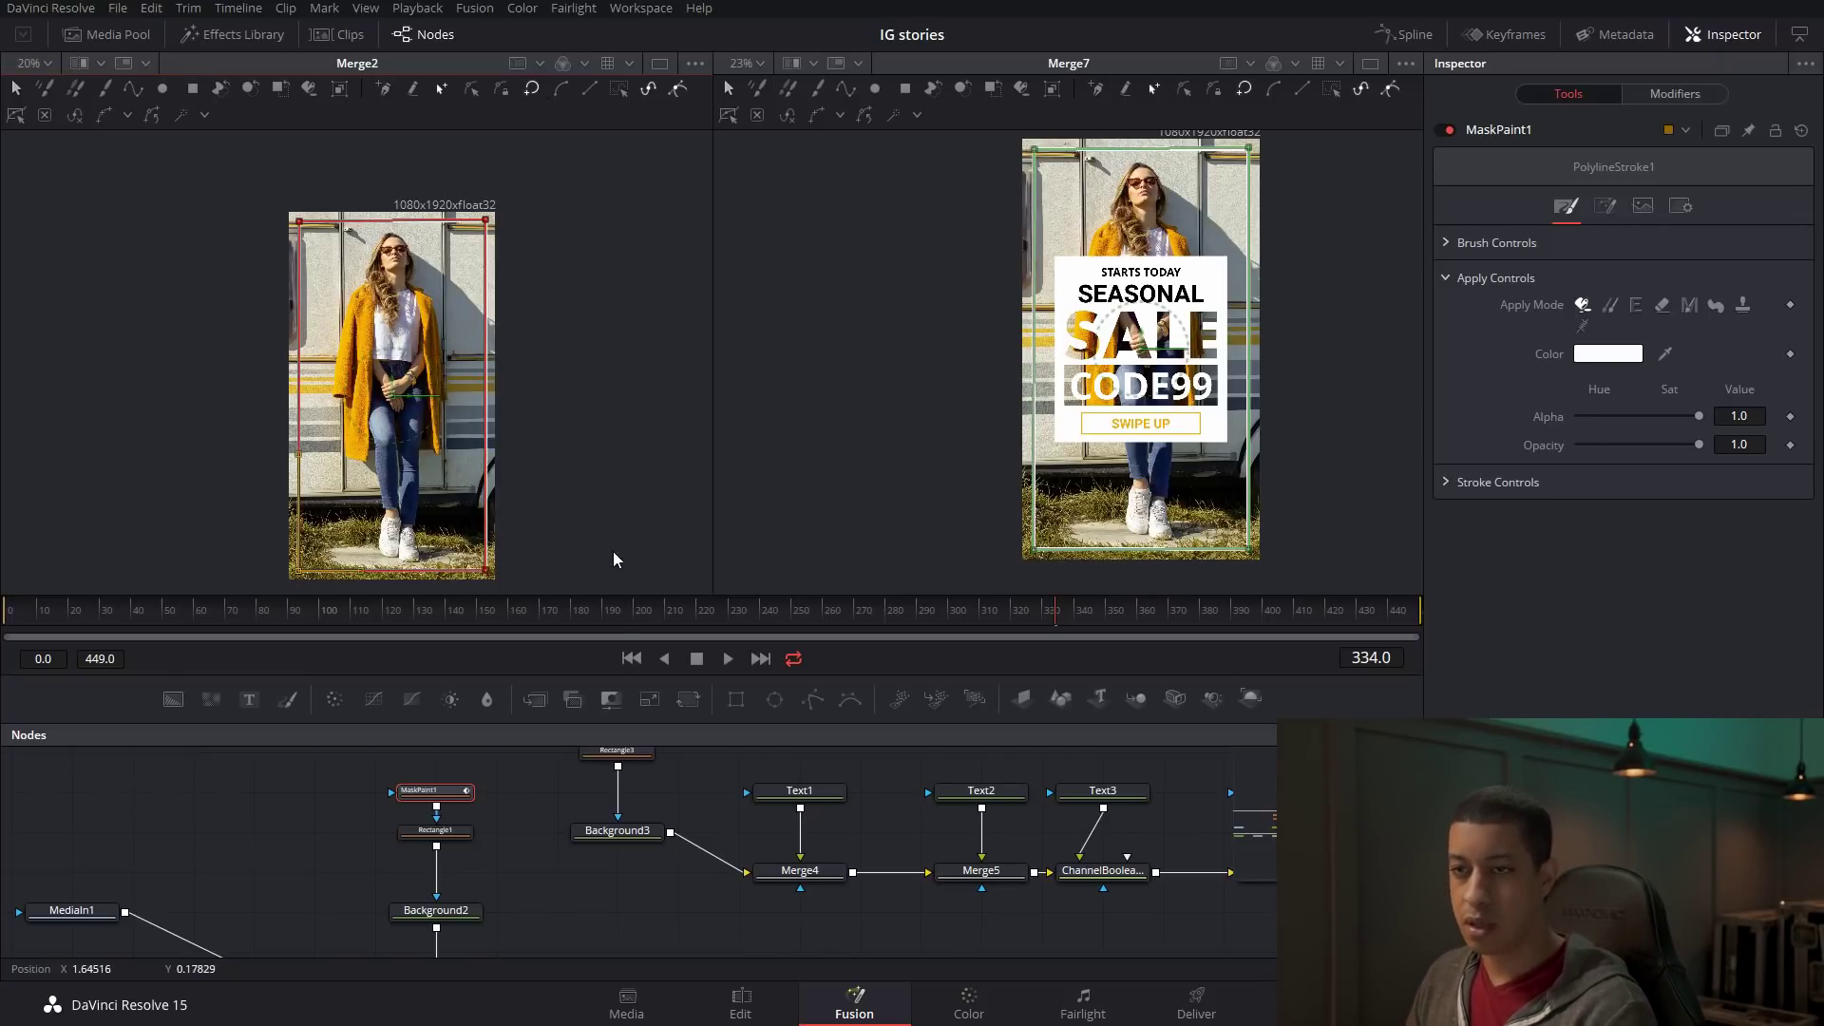
Change Rectangle1's paint mode to Multiply.
left_click(464, 832)
left_click(463, 840)
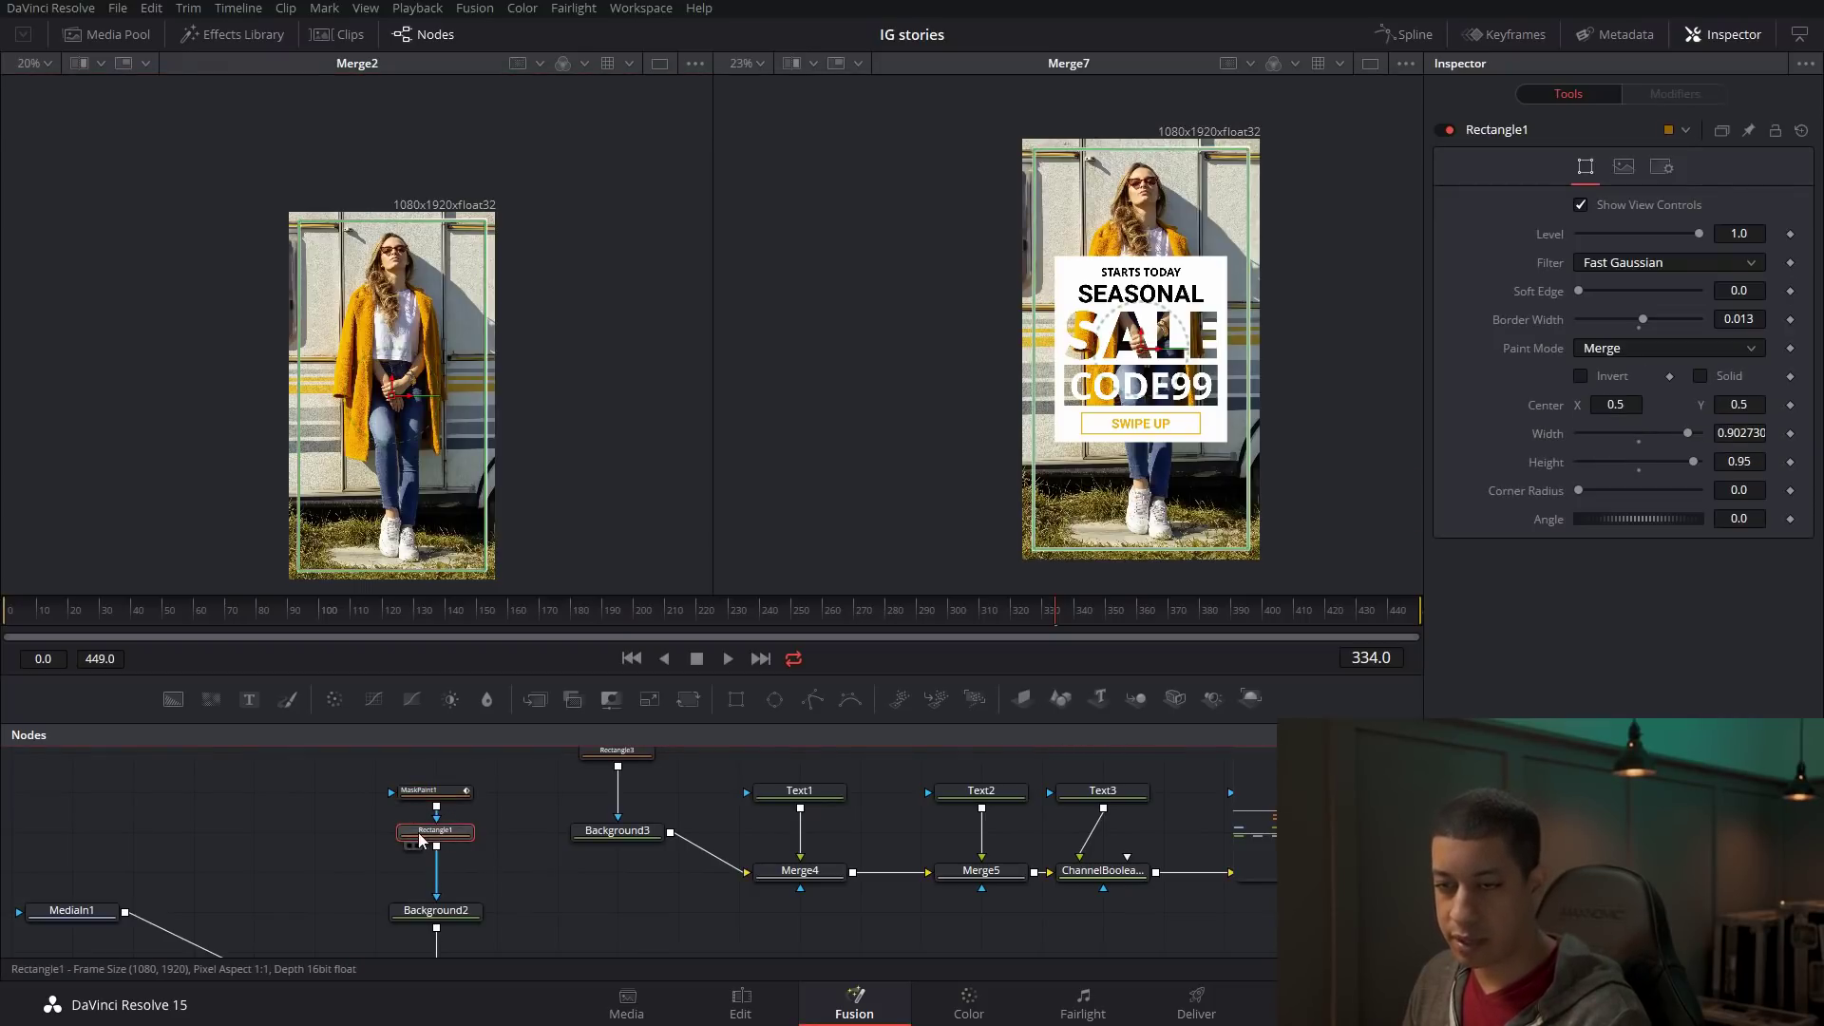
left_click(1667, 350)
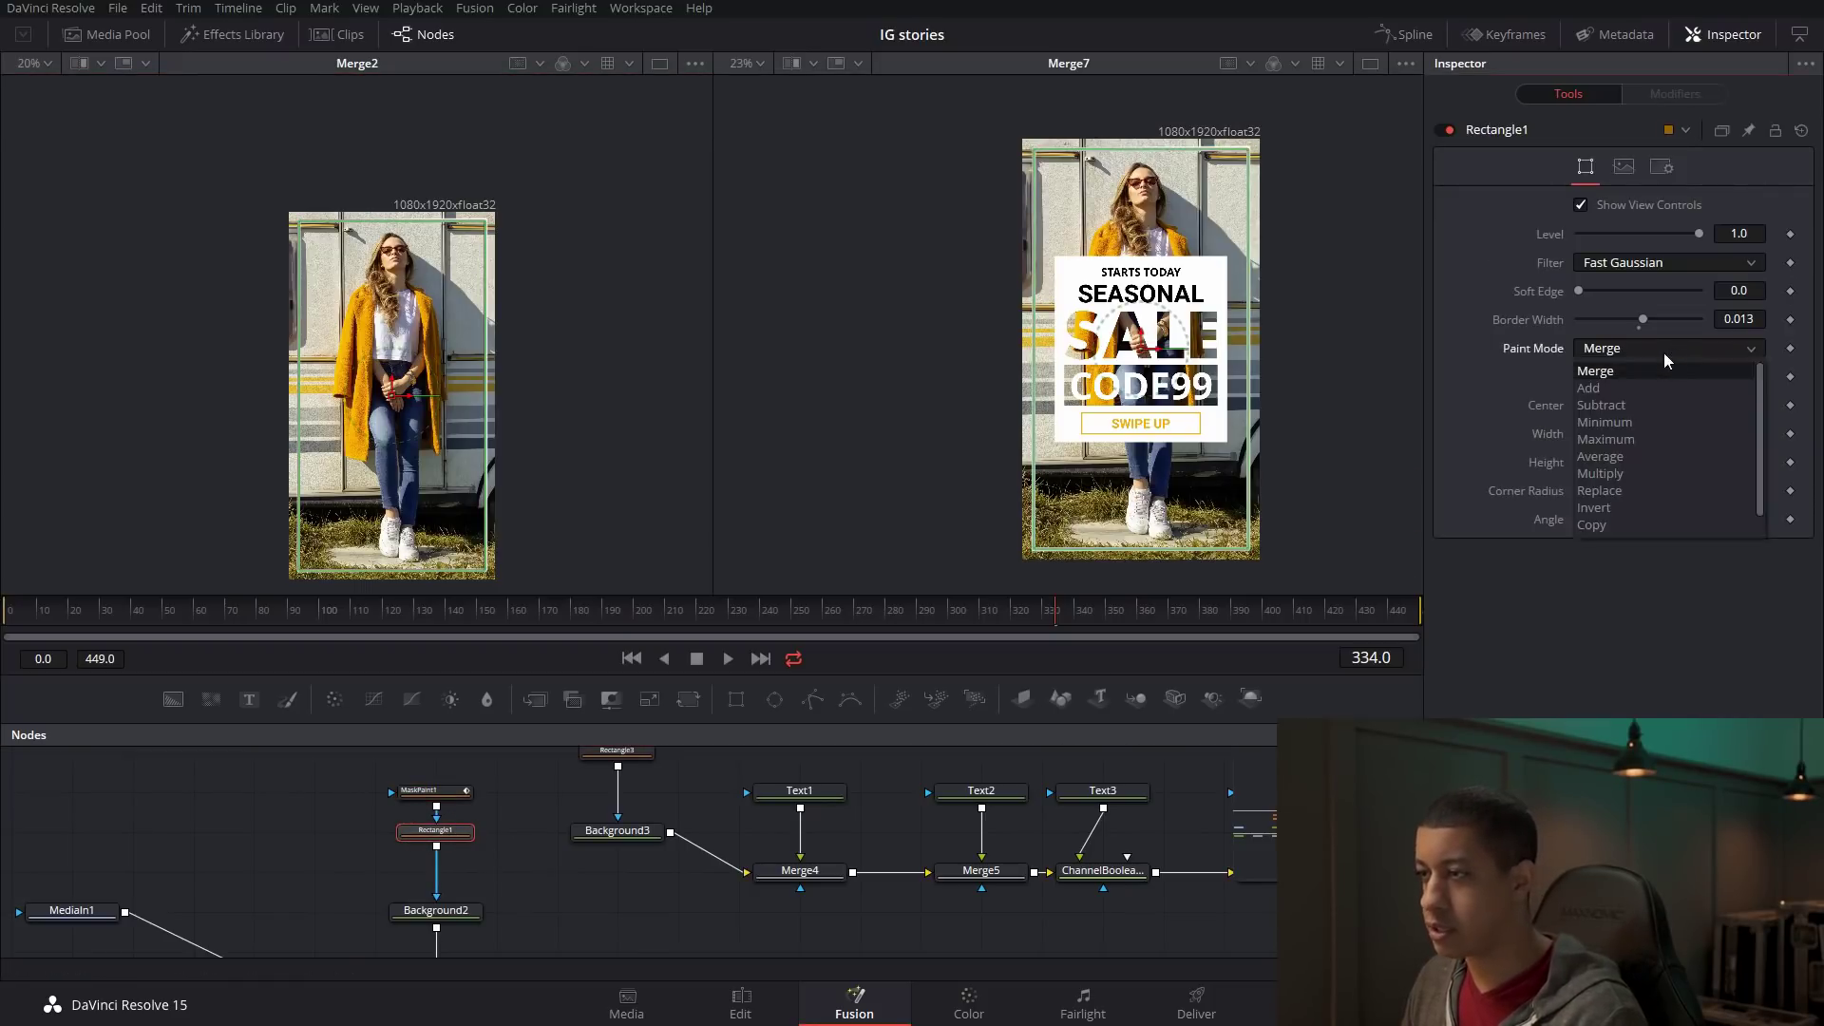
left_click(1634, 474)
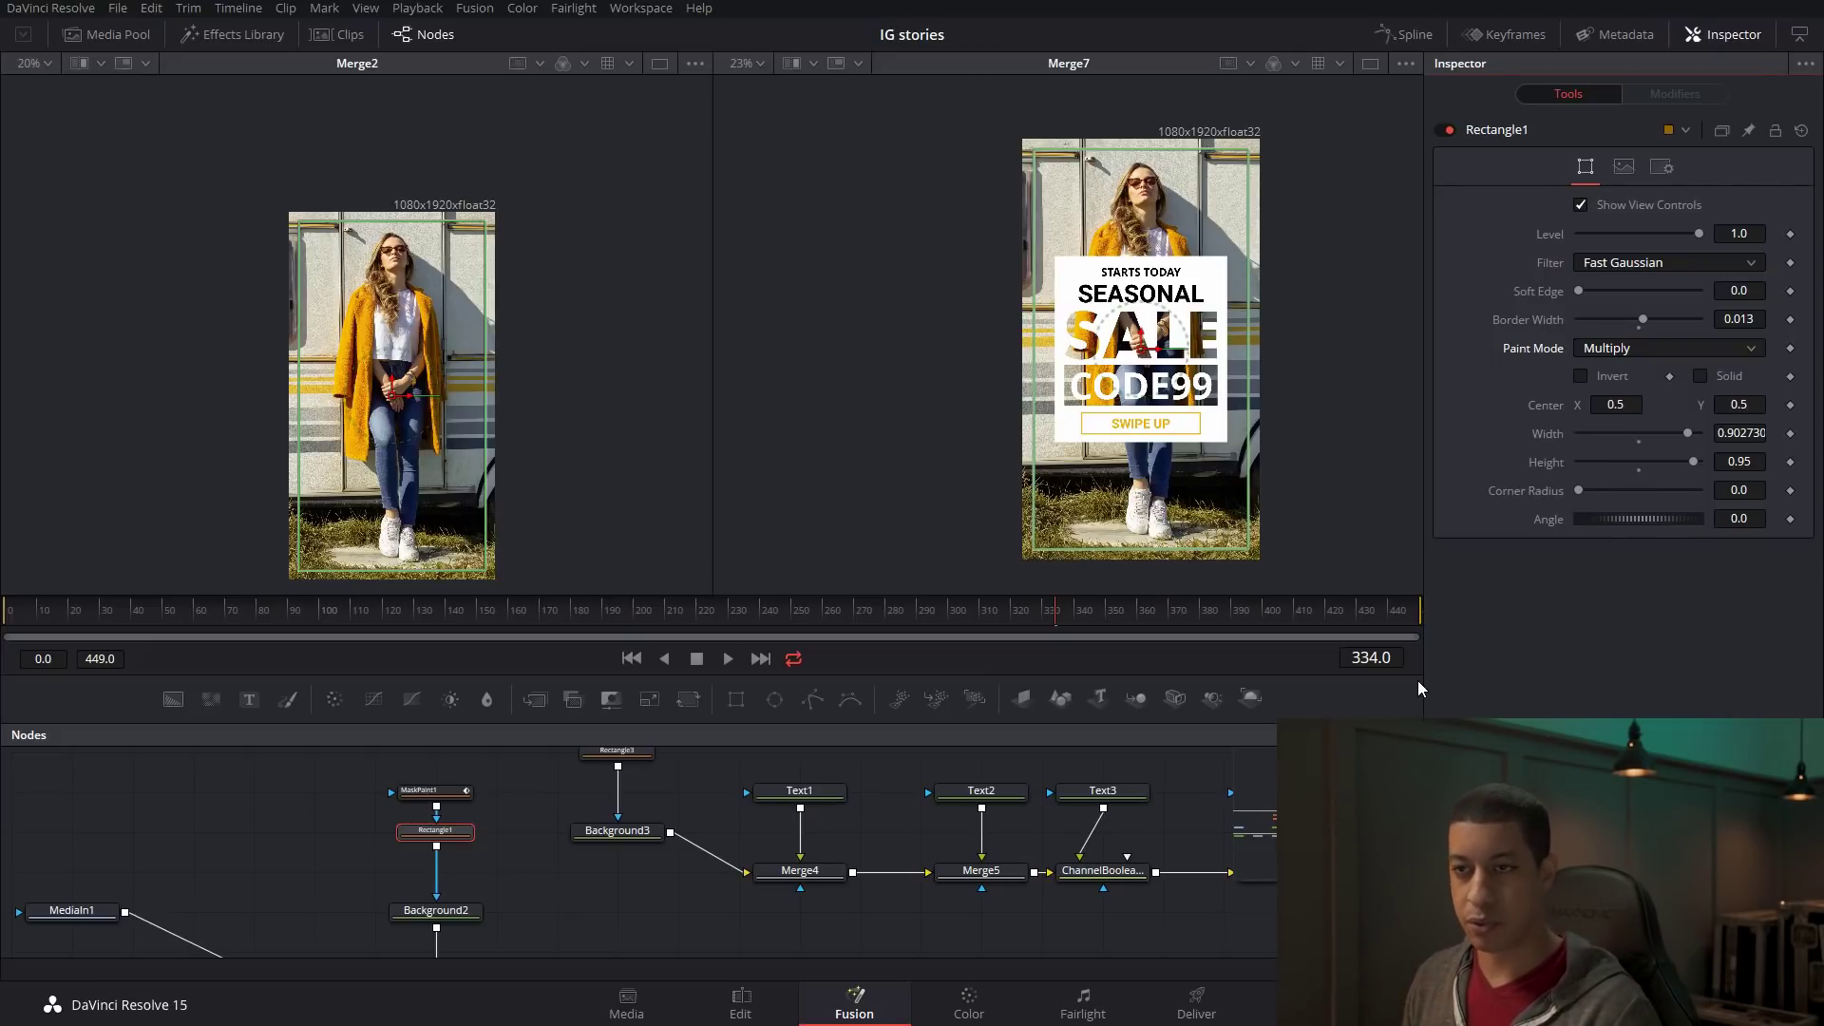
Display Rectangle1 and MaskPaint1 side by side in the two viewers and select MaskPaint1.
left_click(450, 800)
key("2")
mouse_move(437, 832)
left_mouse_down()
mouse_move(369, 594)
mouse_move(399, 561)
left_mouse_up()
left_click(489, 863)
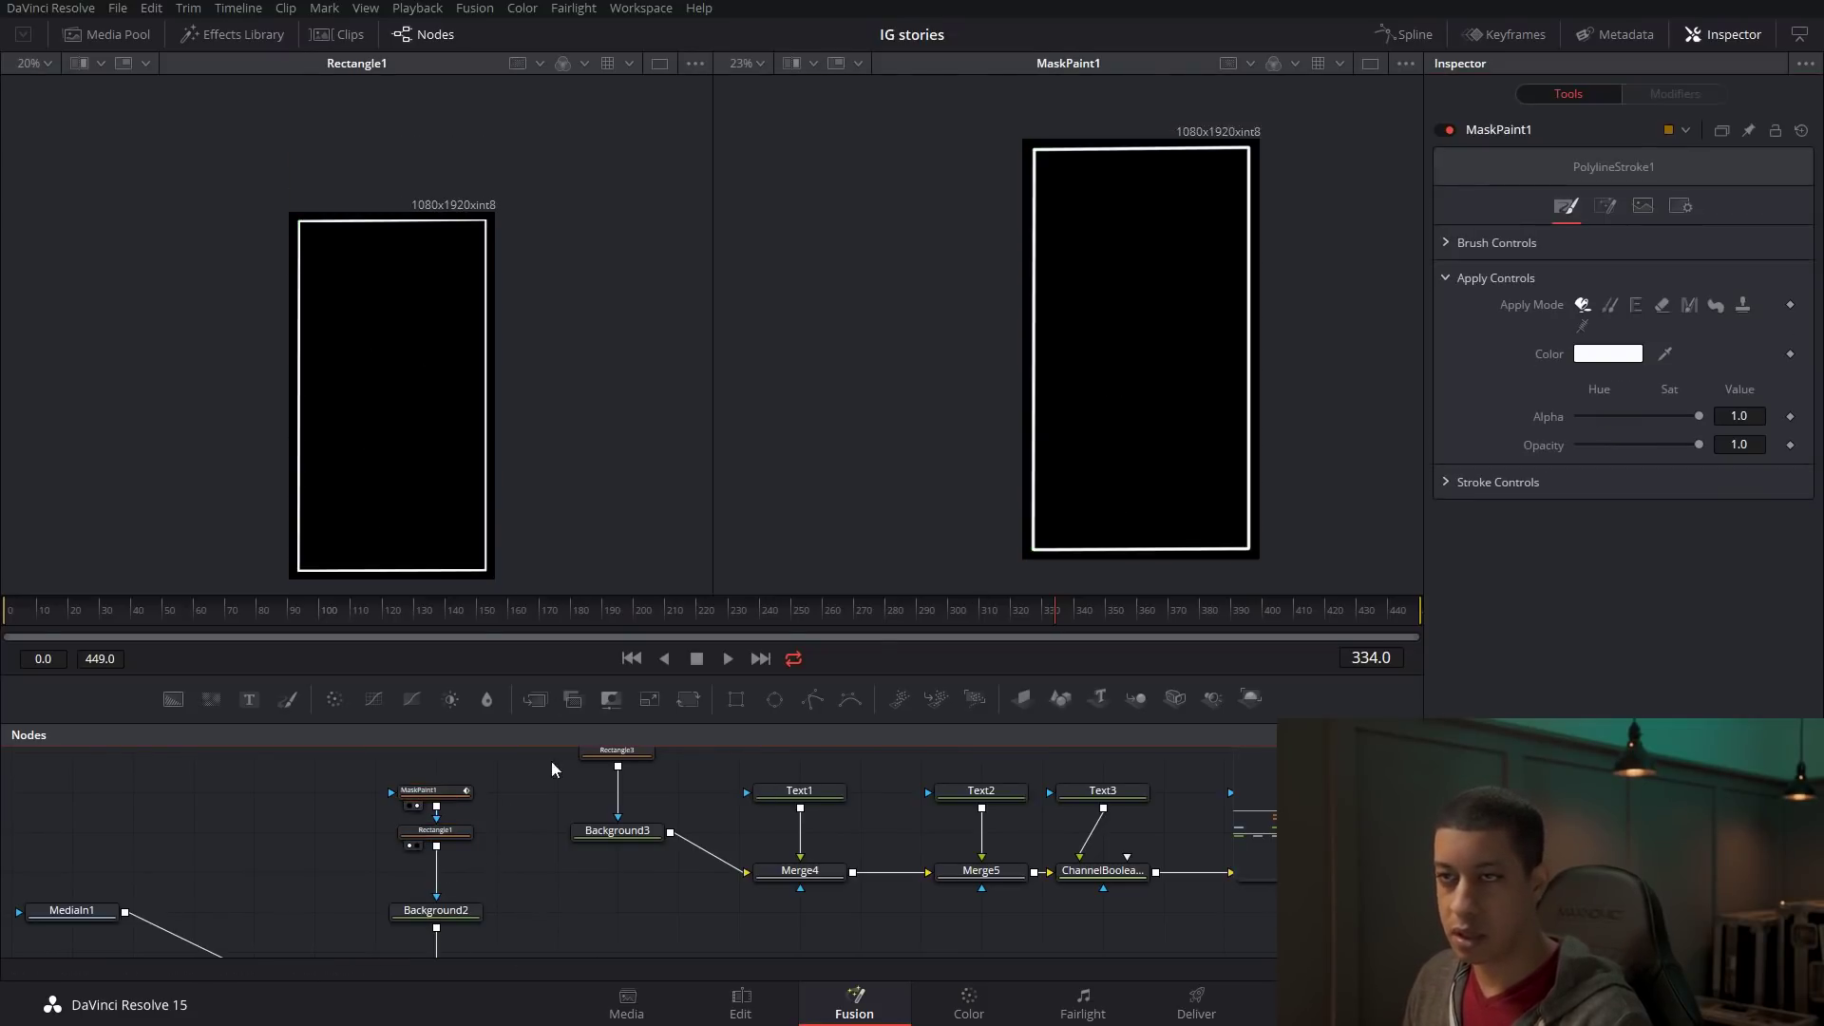
left_click(425, 796)
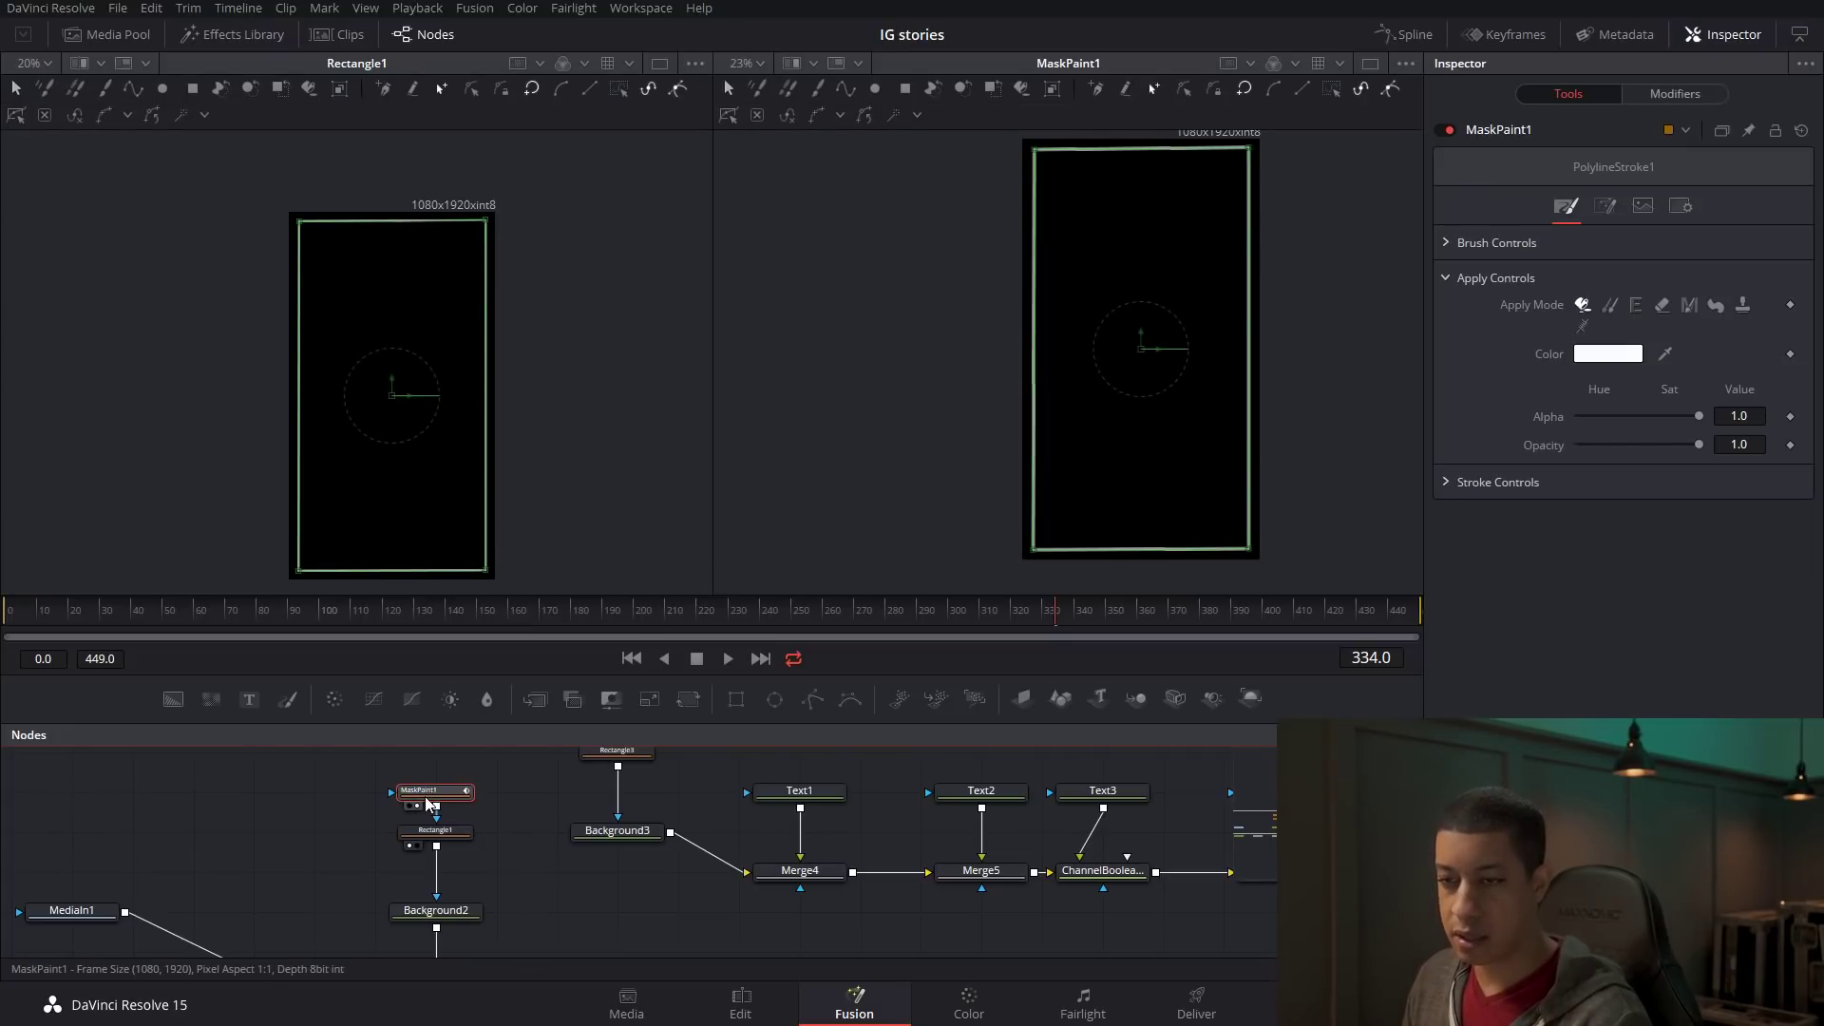
Try different brush sizes for MaskPaint1's polyline stroke and settle on 0.0354 to cover the full thickness of Rectangle1's frame.
left_click(1455, 246)
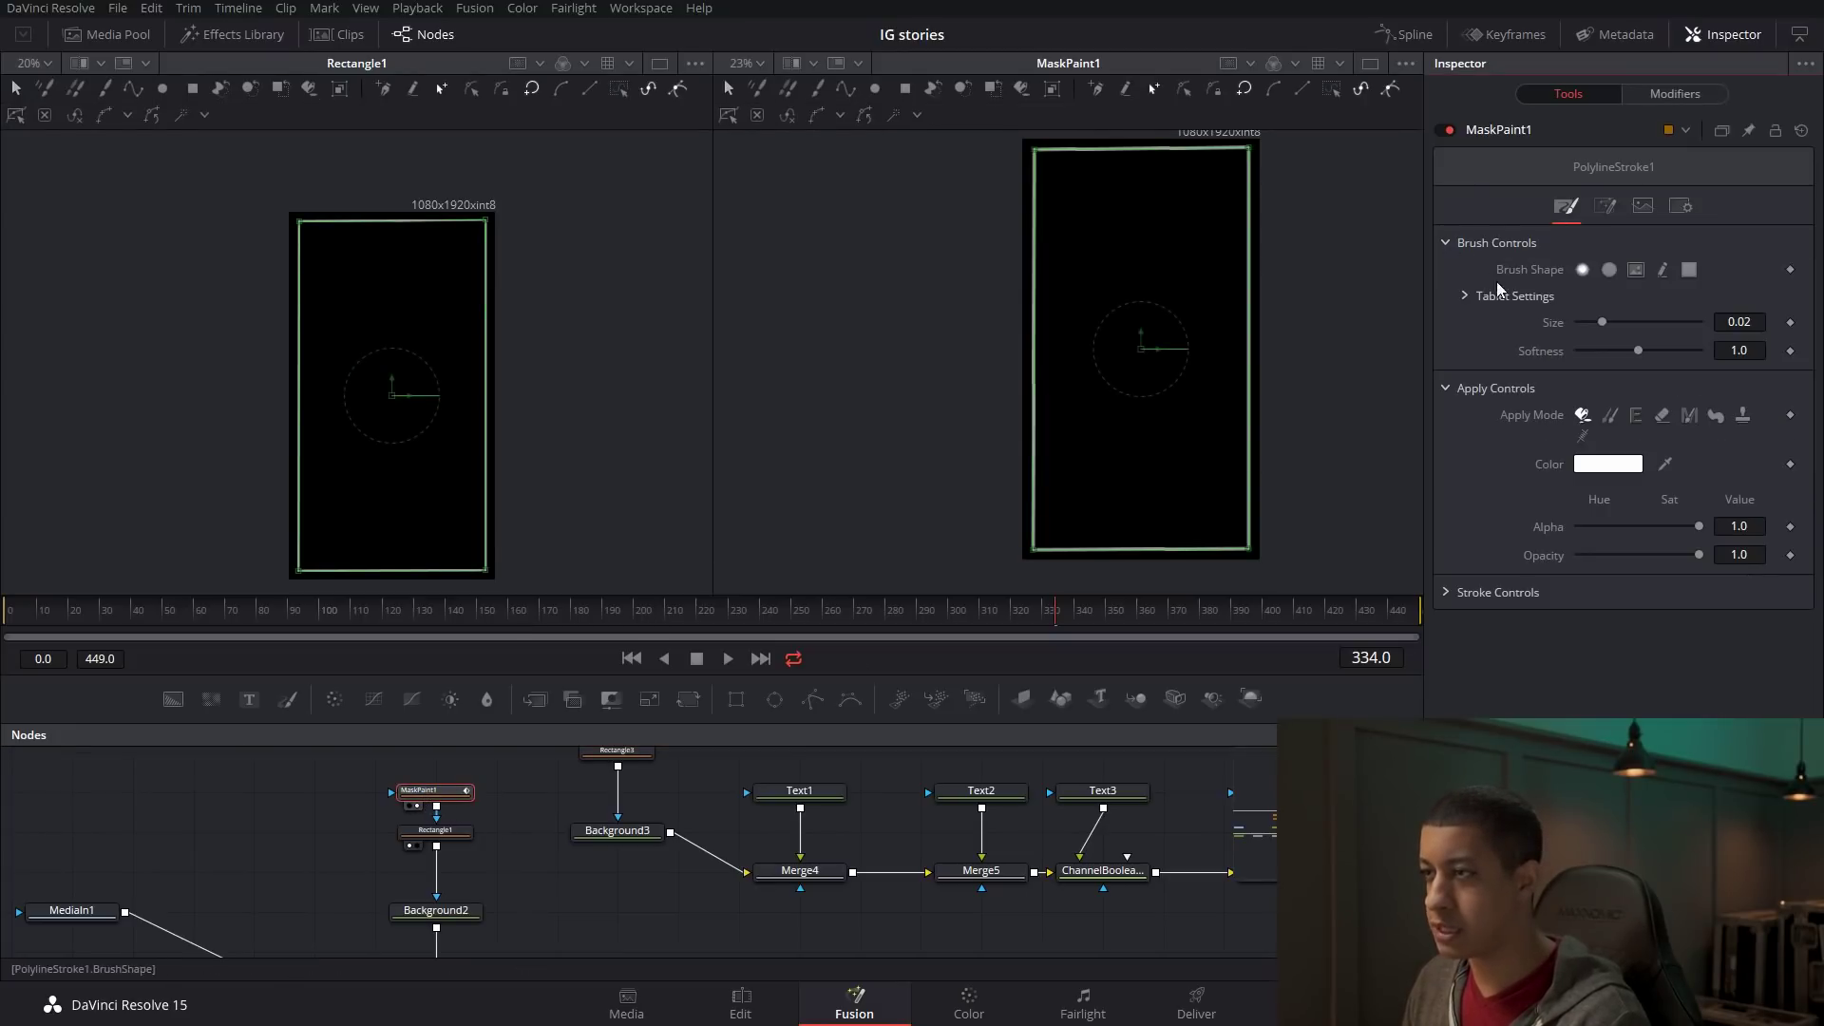
left_click_drag(1603, 321, 1699, 321)
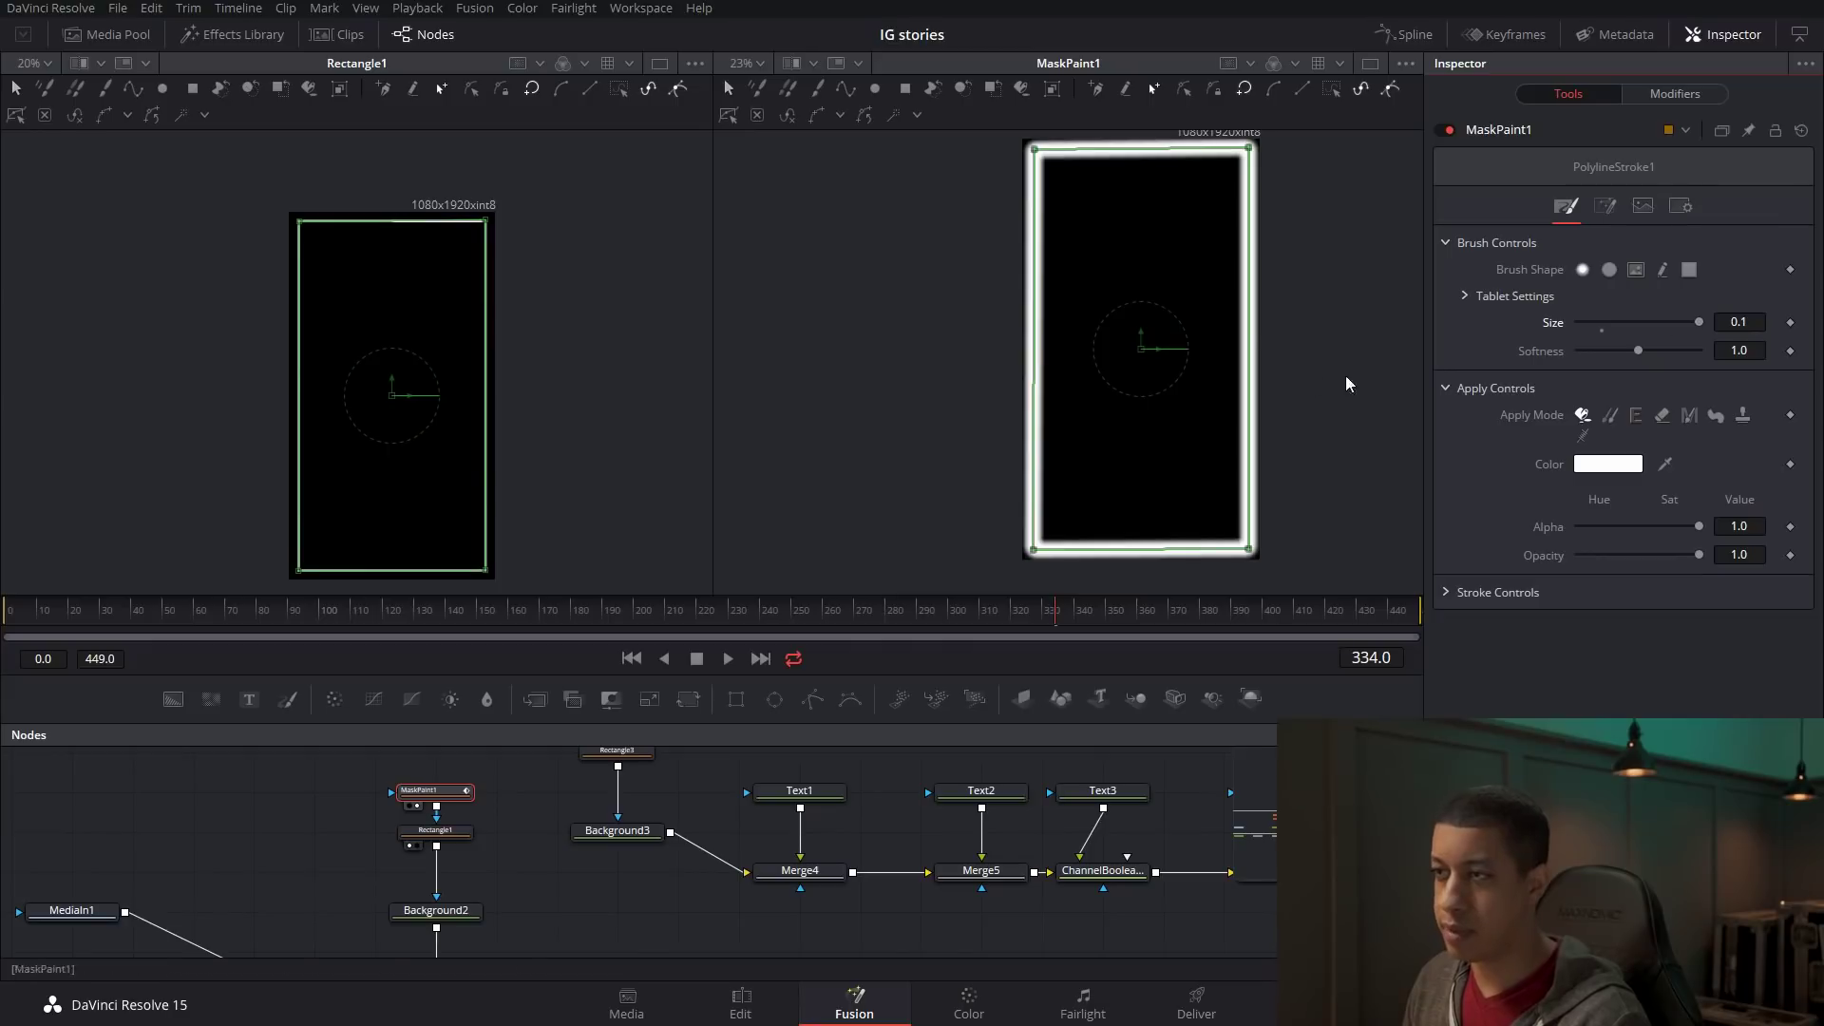
left_click(520, 834)
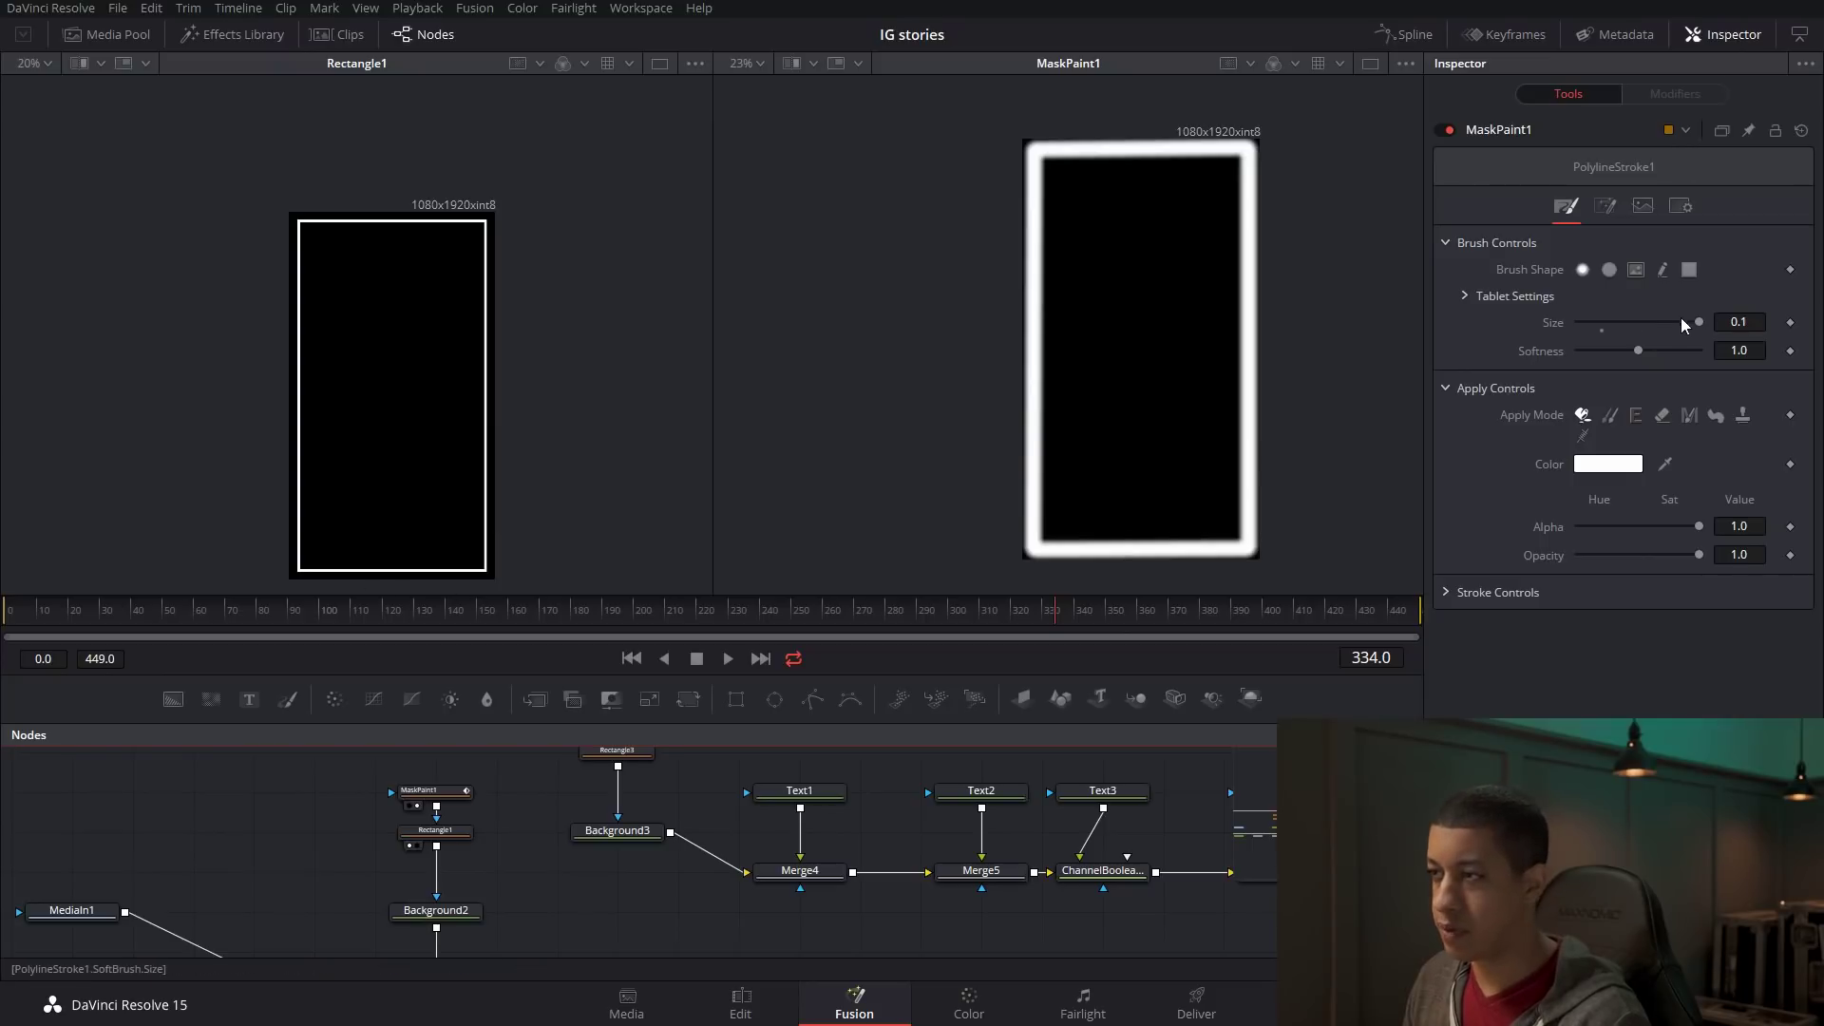
left_click_drag(1699, 321, 1582, 323)
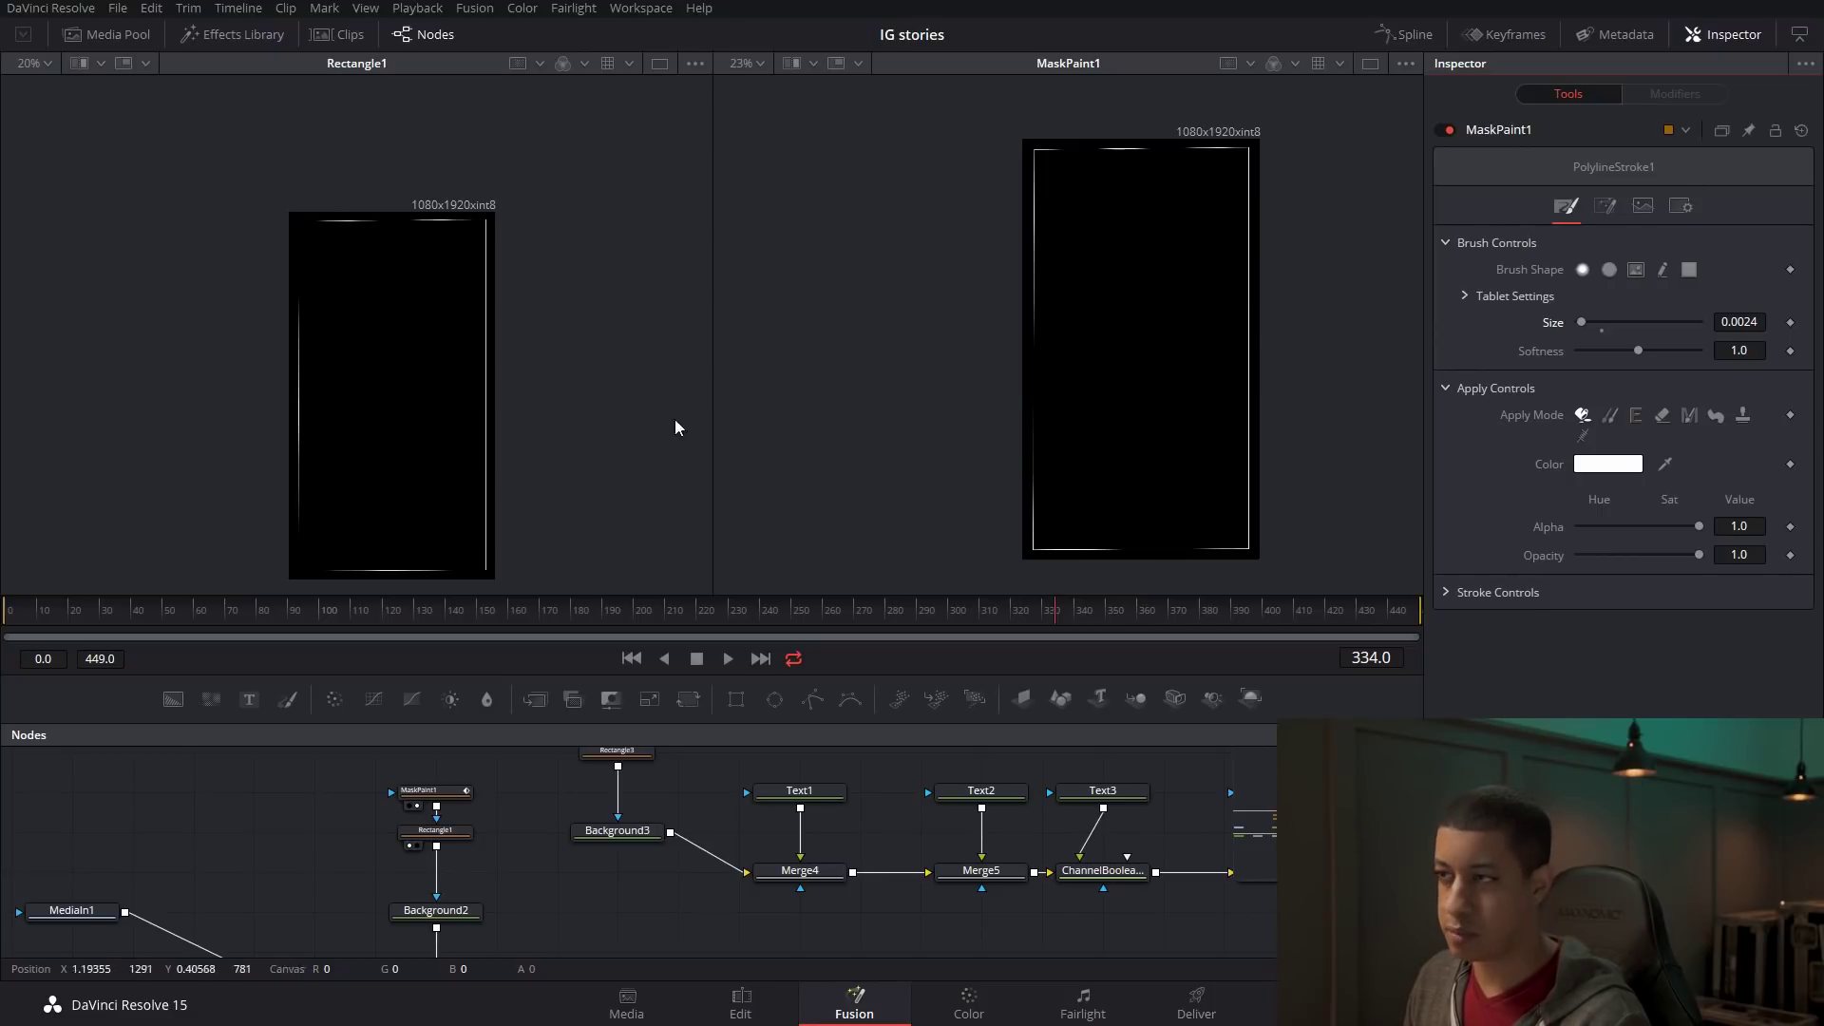
mouse_move(1583, 323)
left_mouse_down()
mouse_move(1707, 325)
mouse_move(1669, 323)
left_mouse_up()
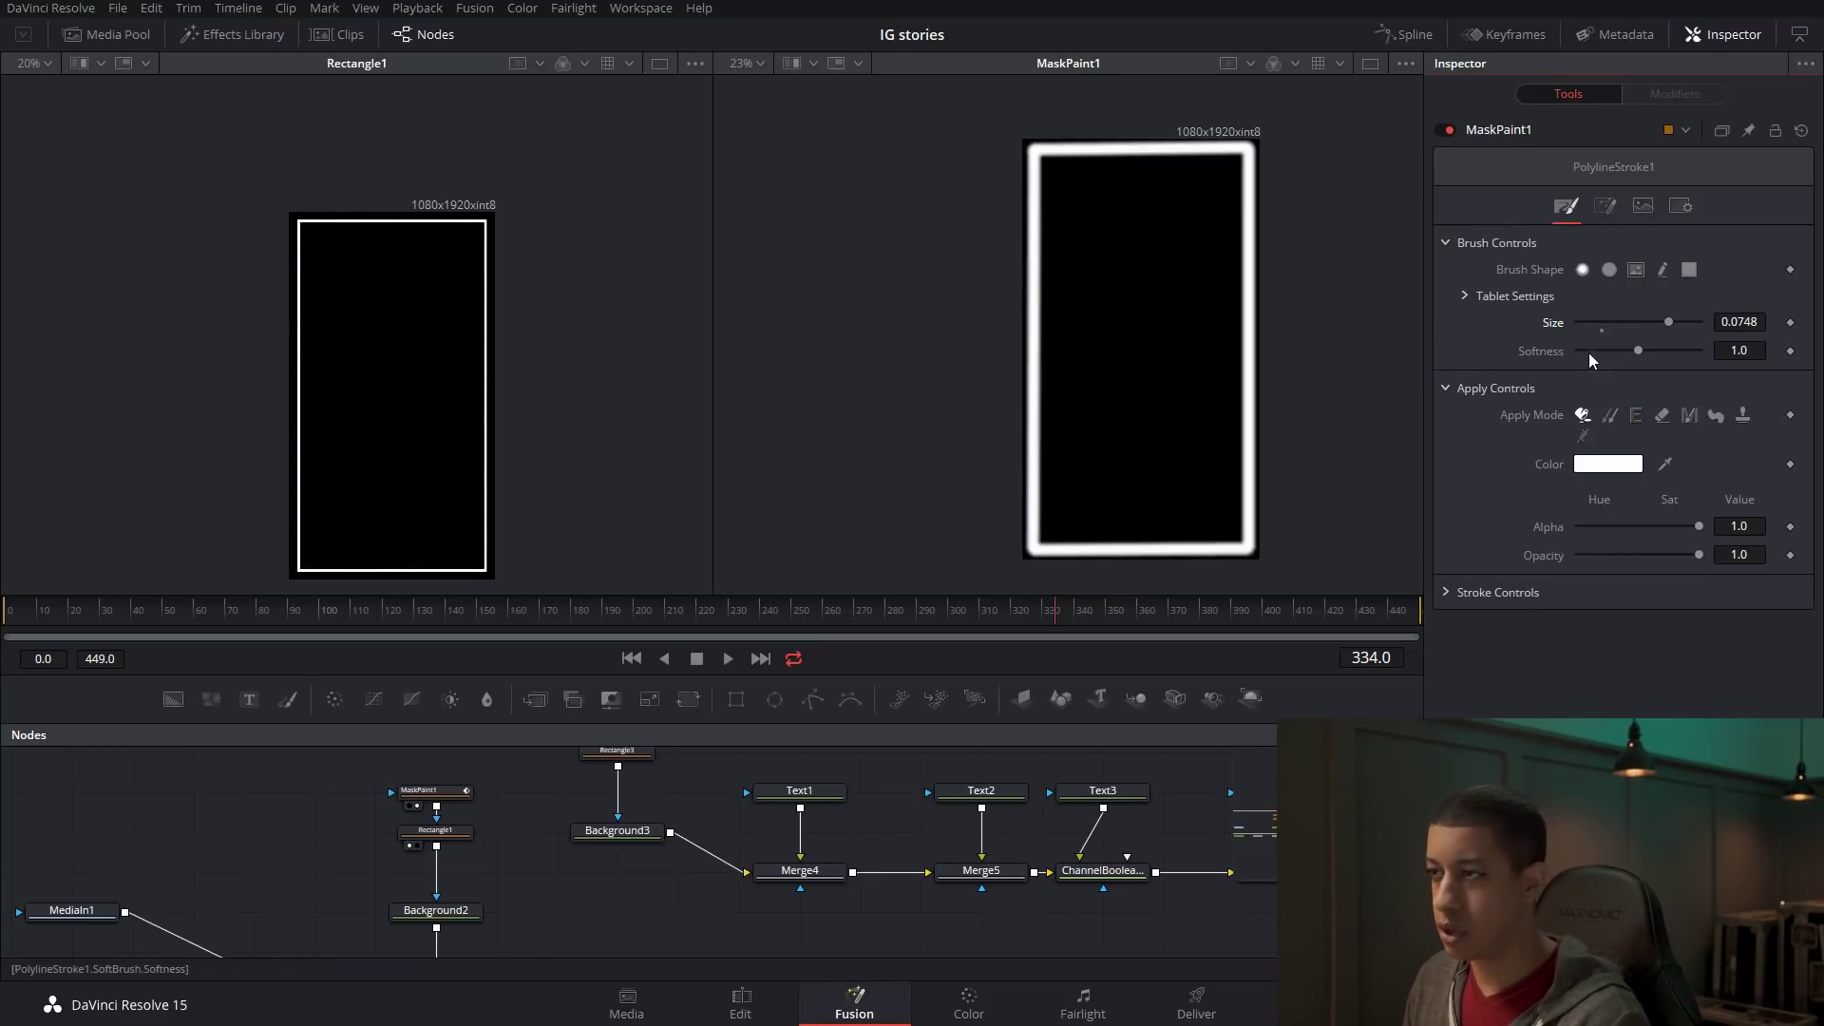
left_click(1602, 327)
left_click_drag(1604, 322, 1616, 323)
scroll(509, 563, "up", 2)
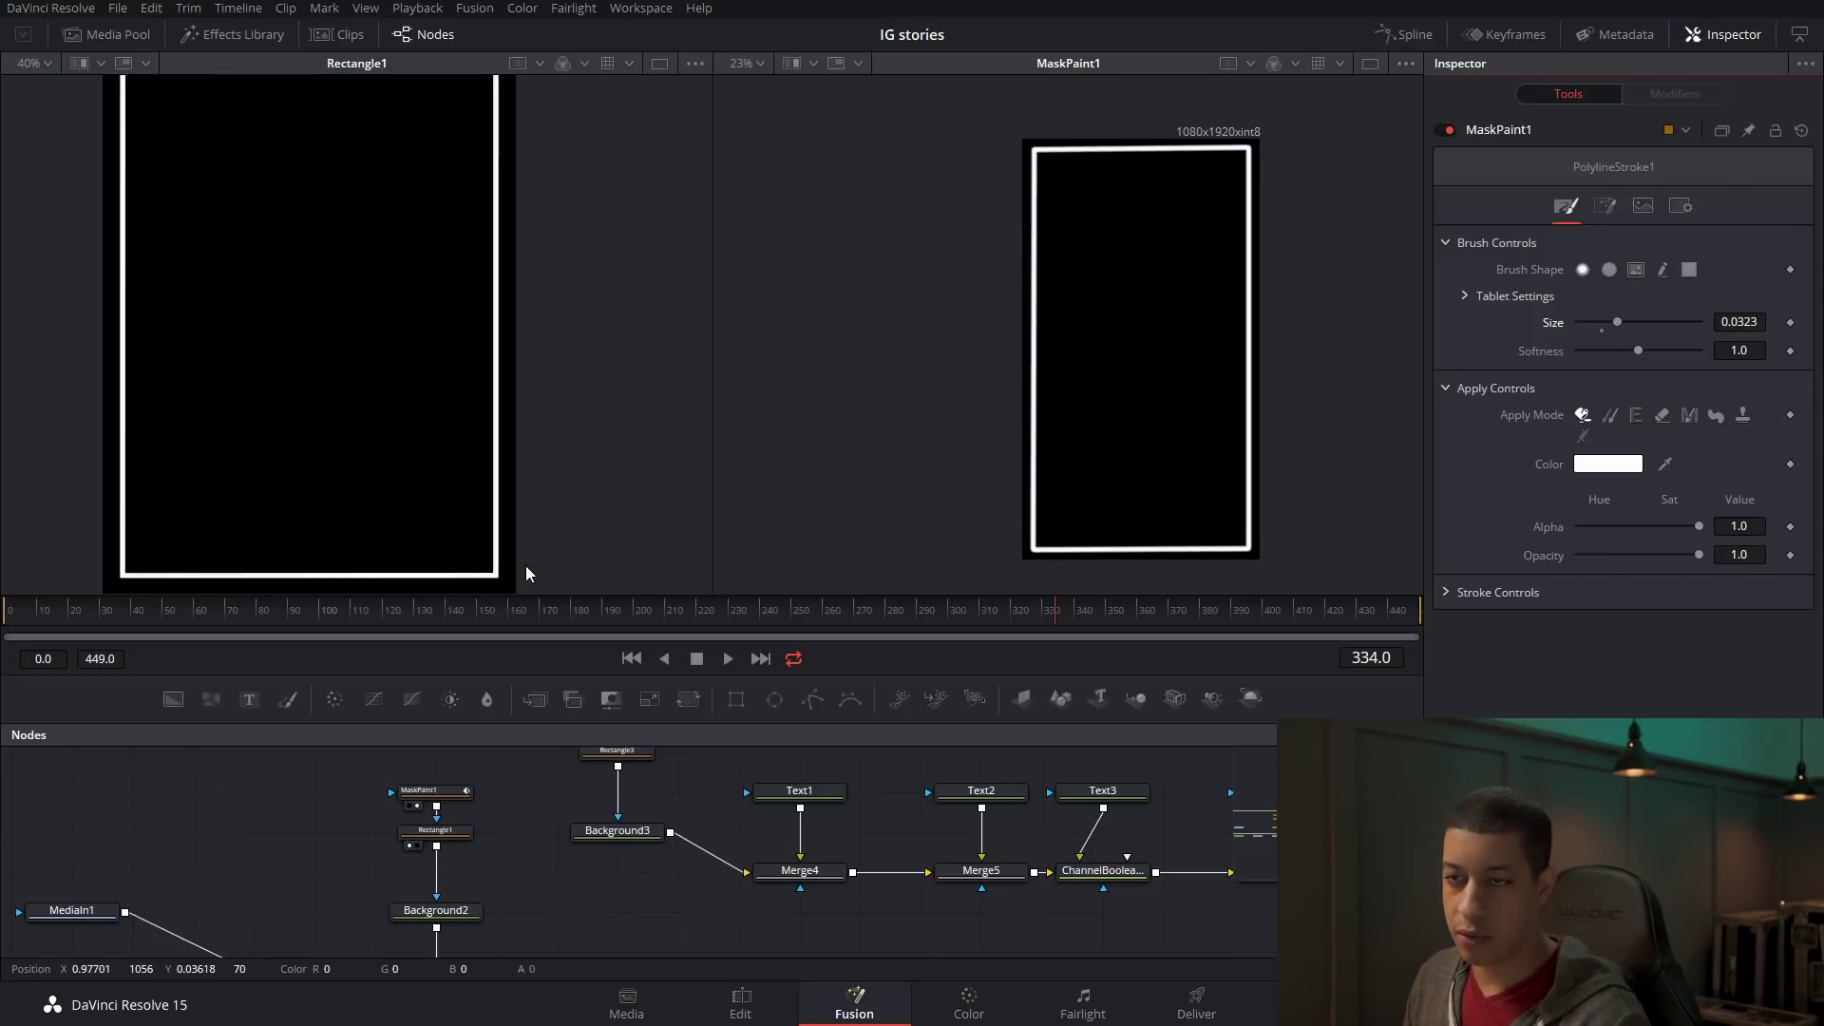
scroll(524, 575, "up", 4)
left_click(1608, 323)
left_click_drag(1605, 323, 1587, 322)
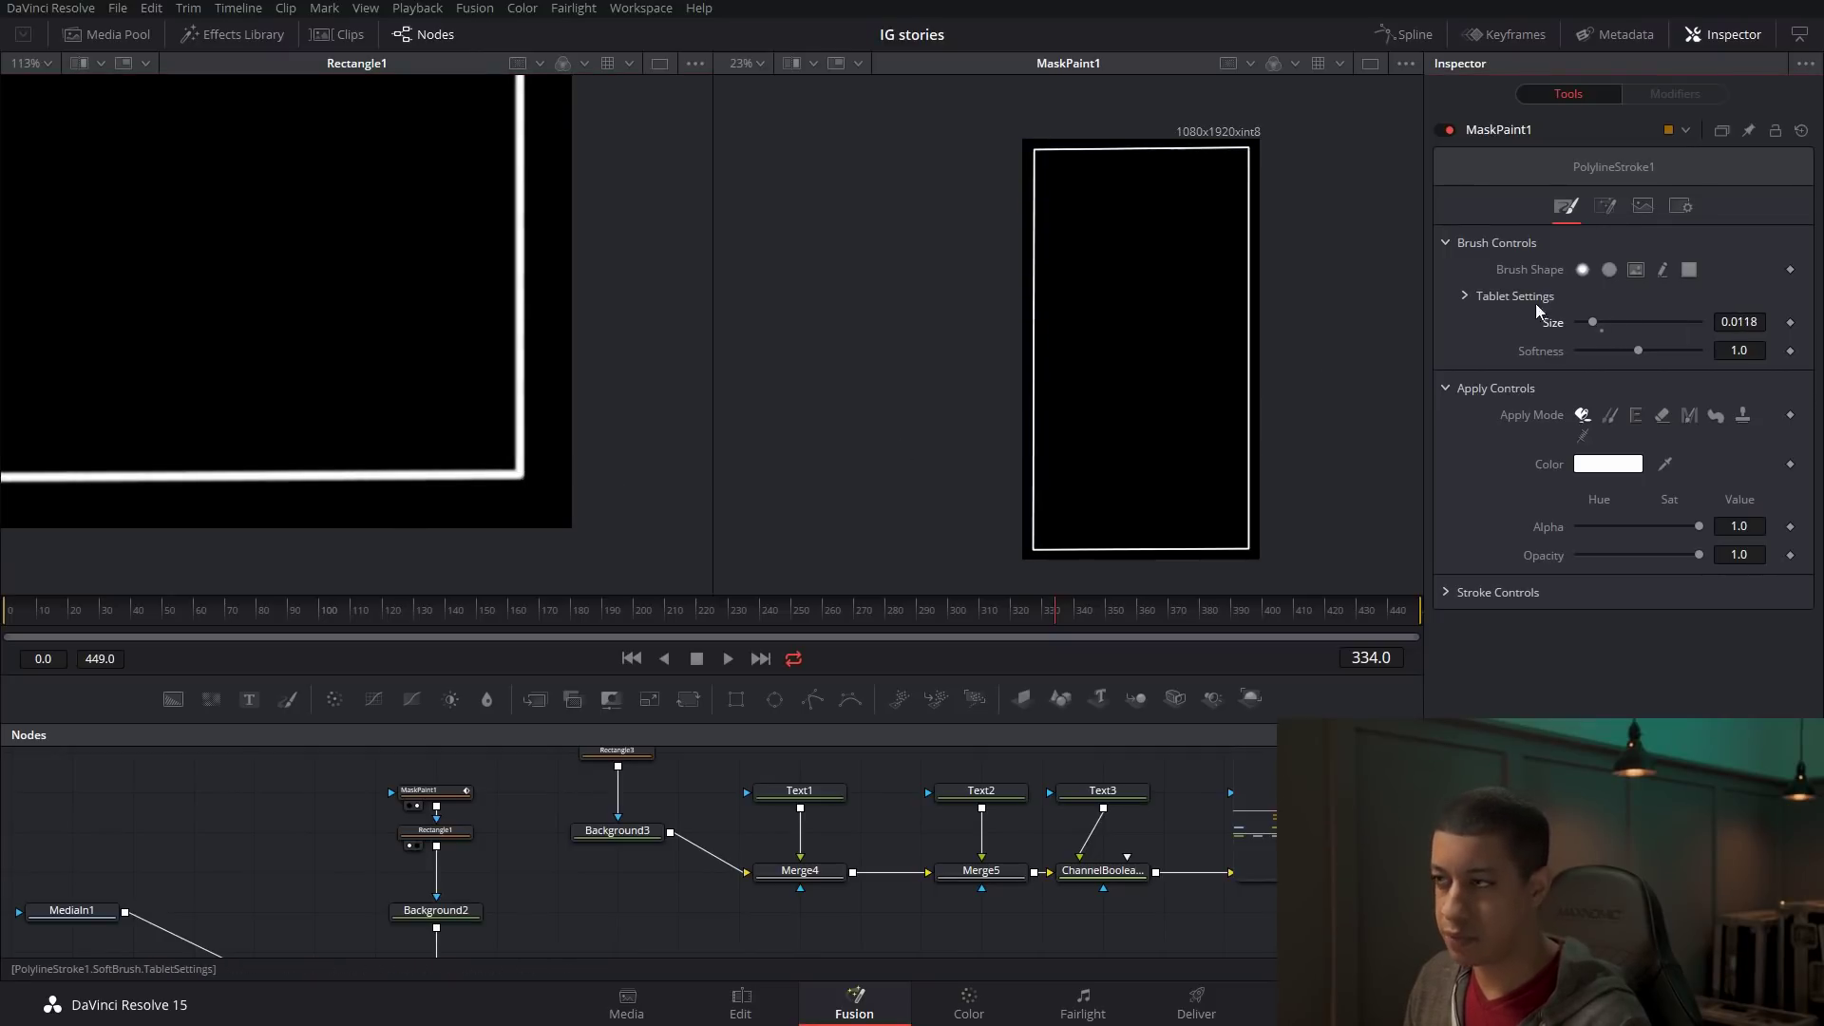
left_click_drag(1594, 325, 1623, 328)
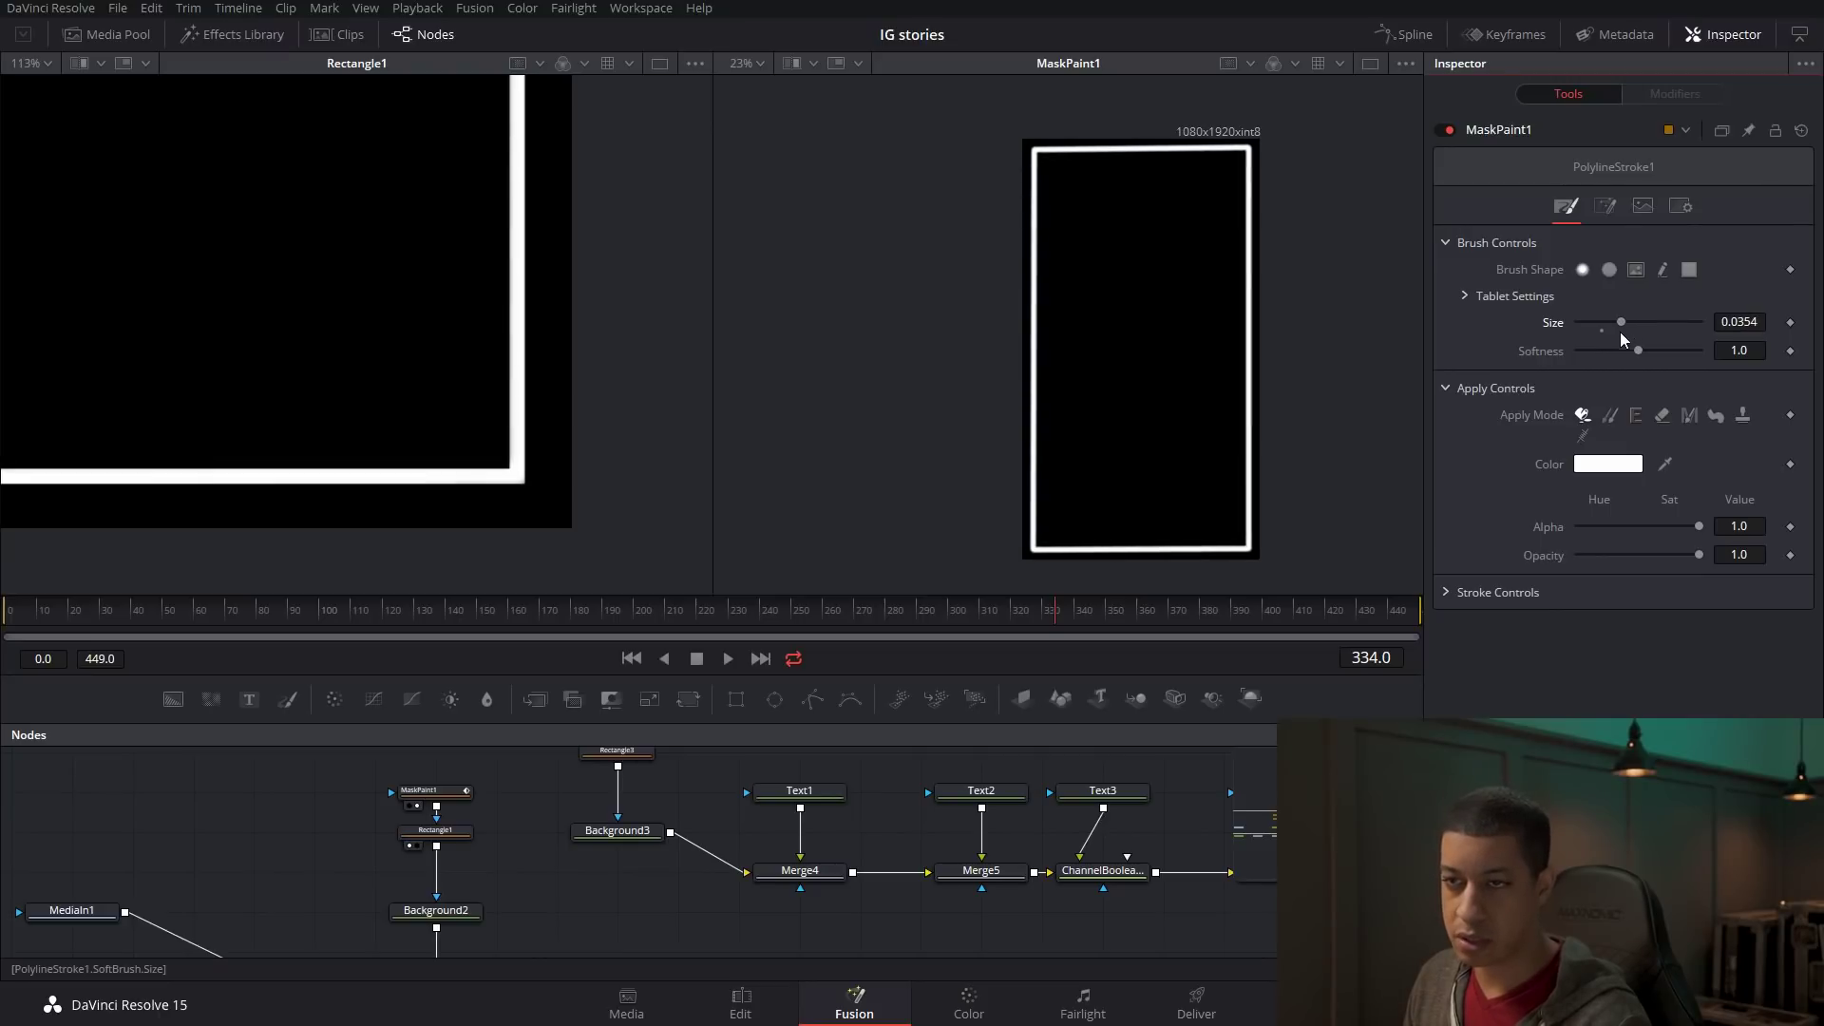
scroll(551, 470, "down", 6)
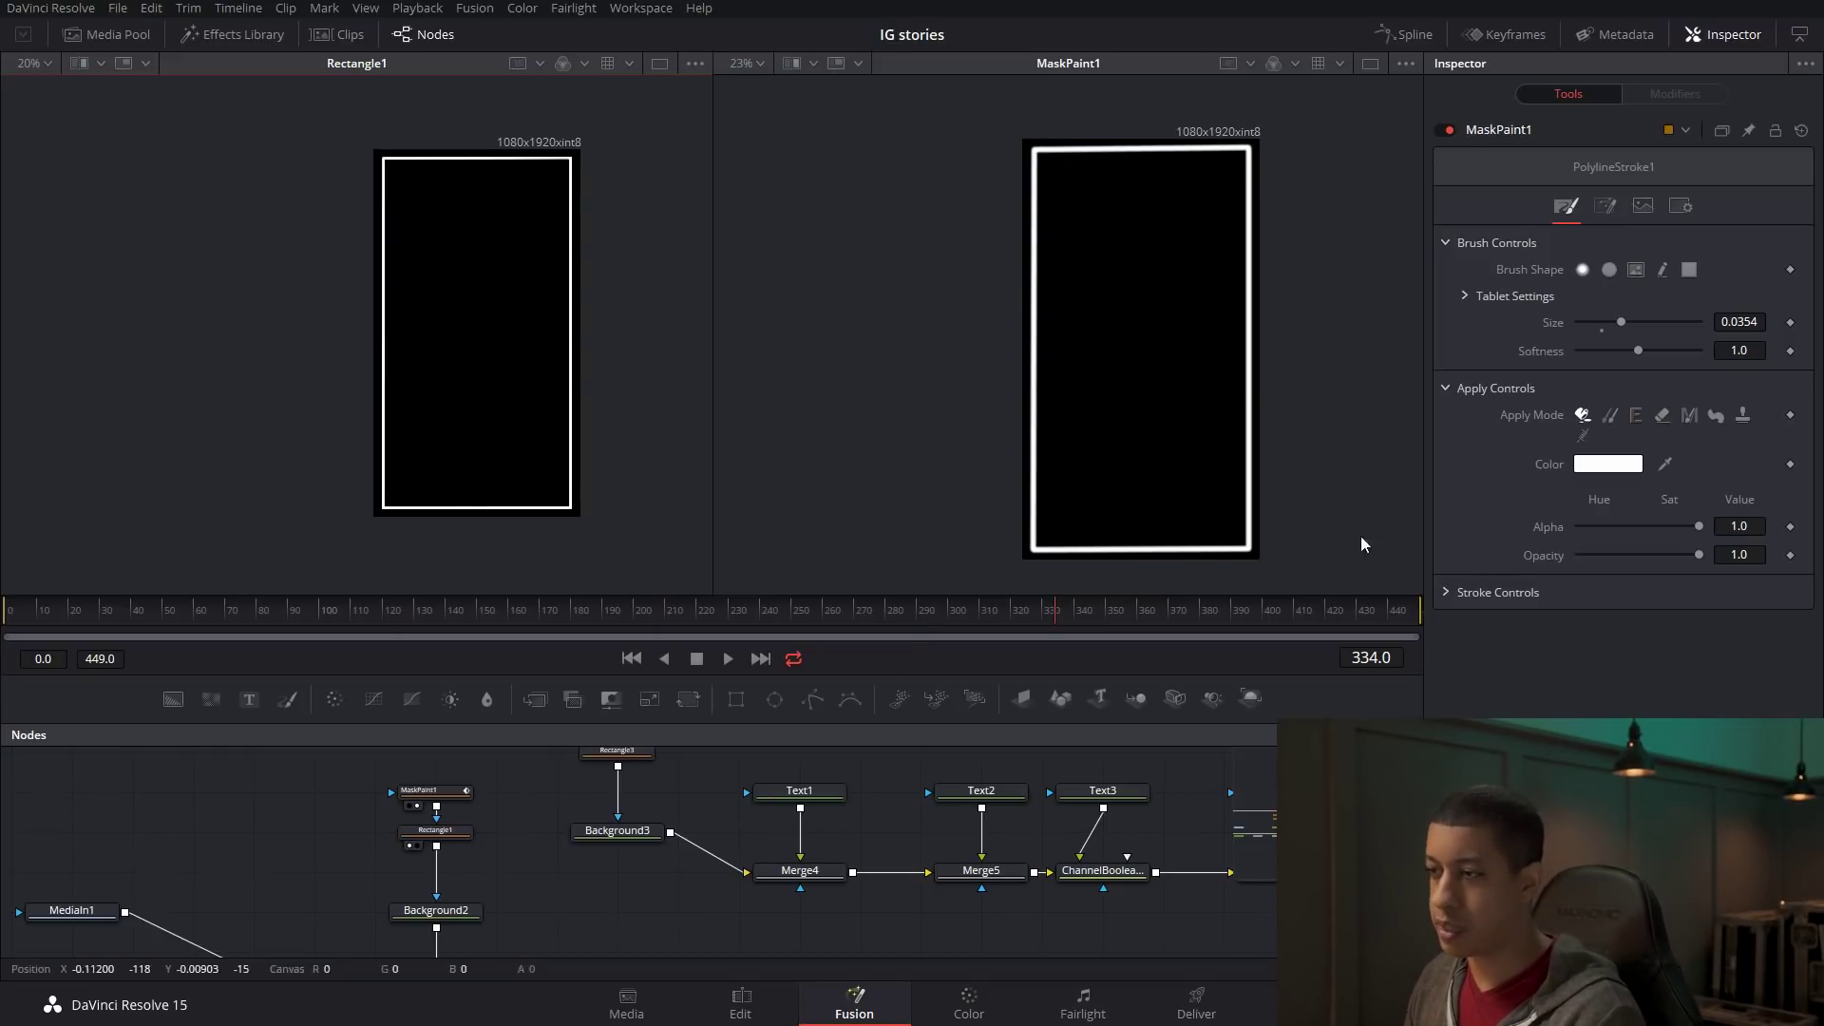
Reveal MaskPaint1's stroke controls and test the Write On end value, leaving it at 1.0.
left_click(1457, 593)
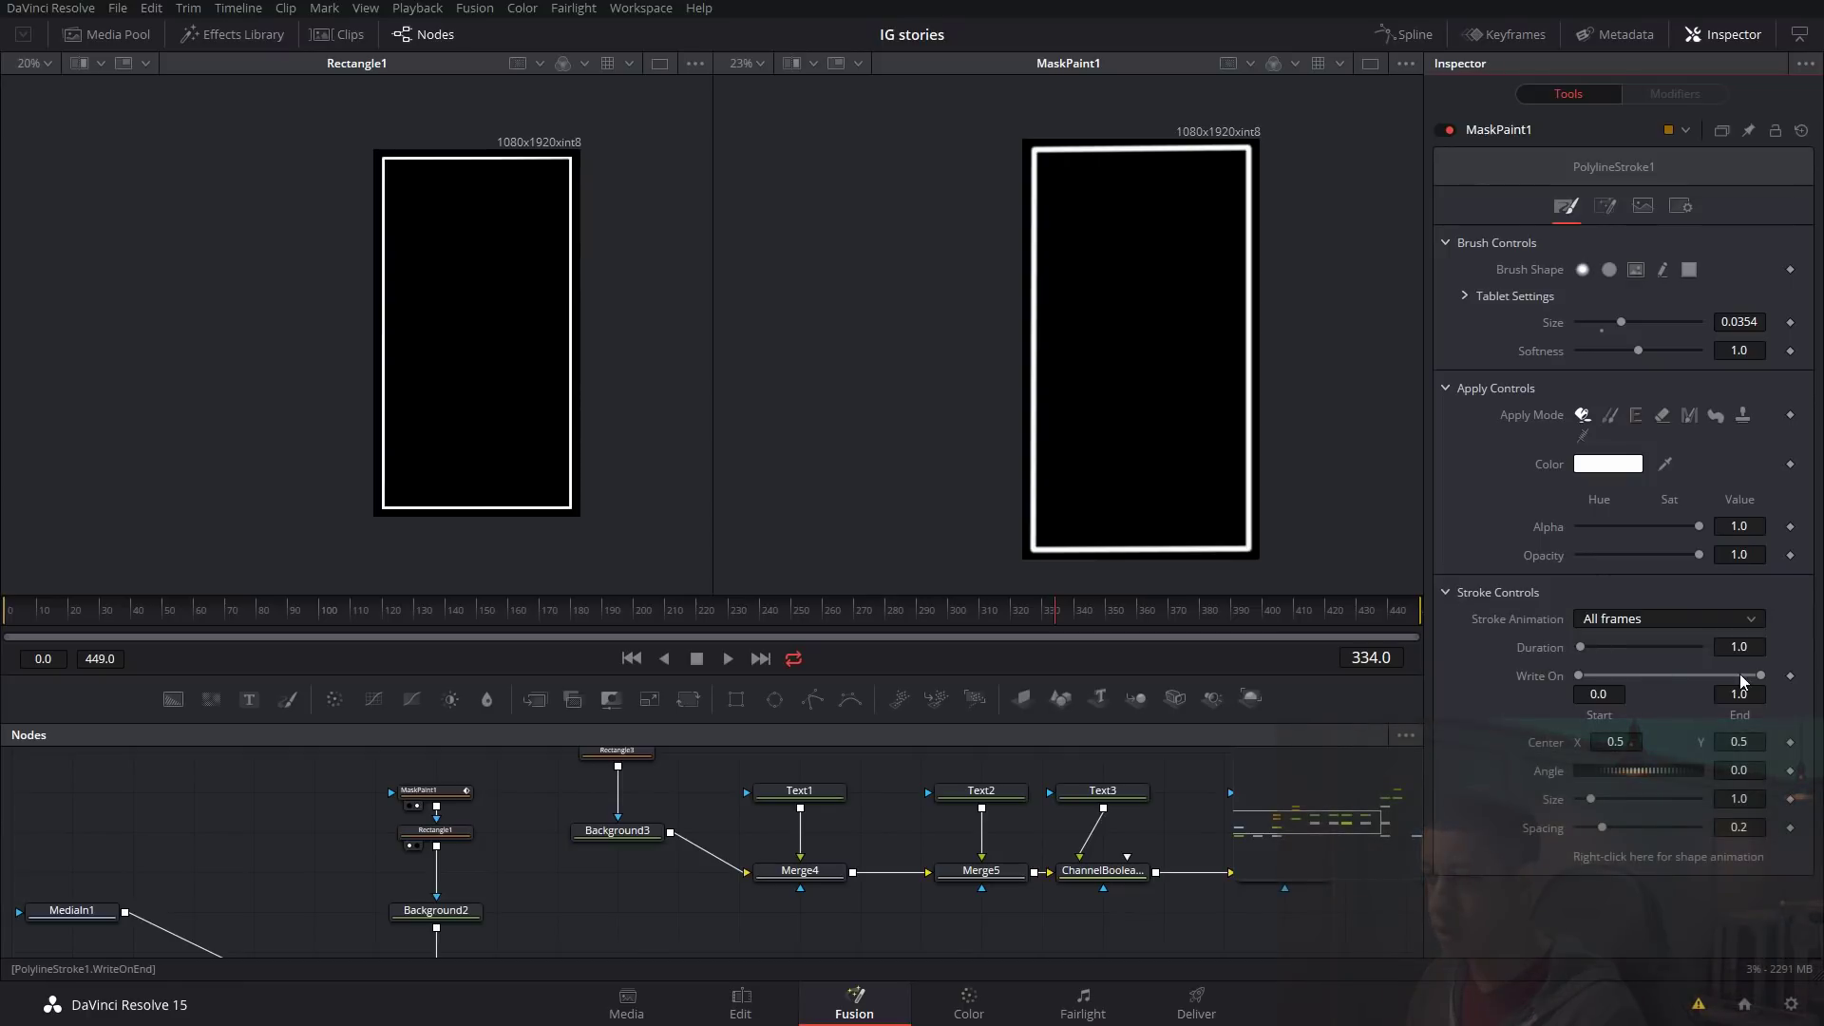
mouse_move(1760, 677)
left_mouse_down()
mouse_move(1483, 663)
mouse_move(1766, 675)
left_mouse_up()
scroll(577, 904, "down", 3)
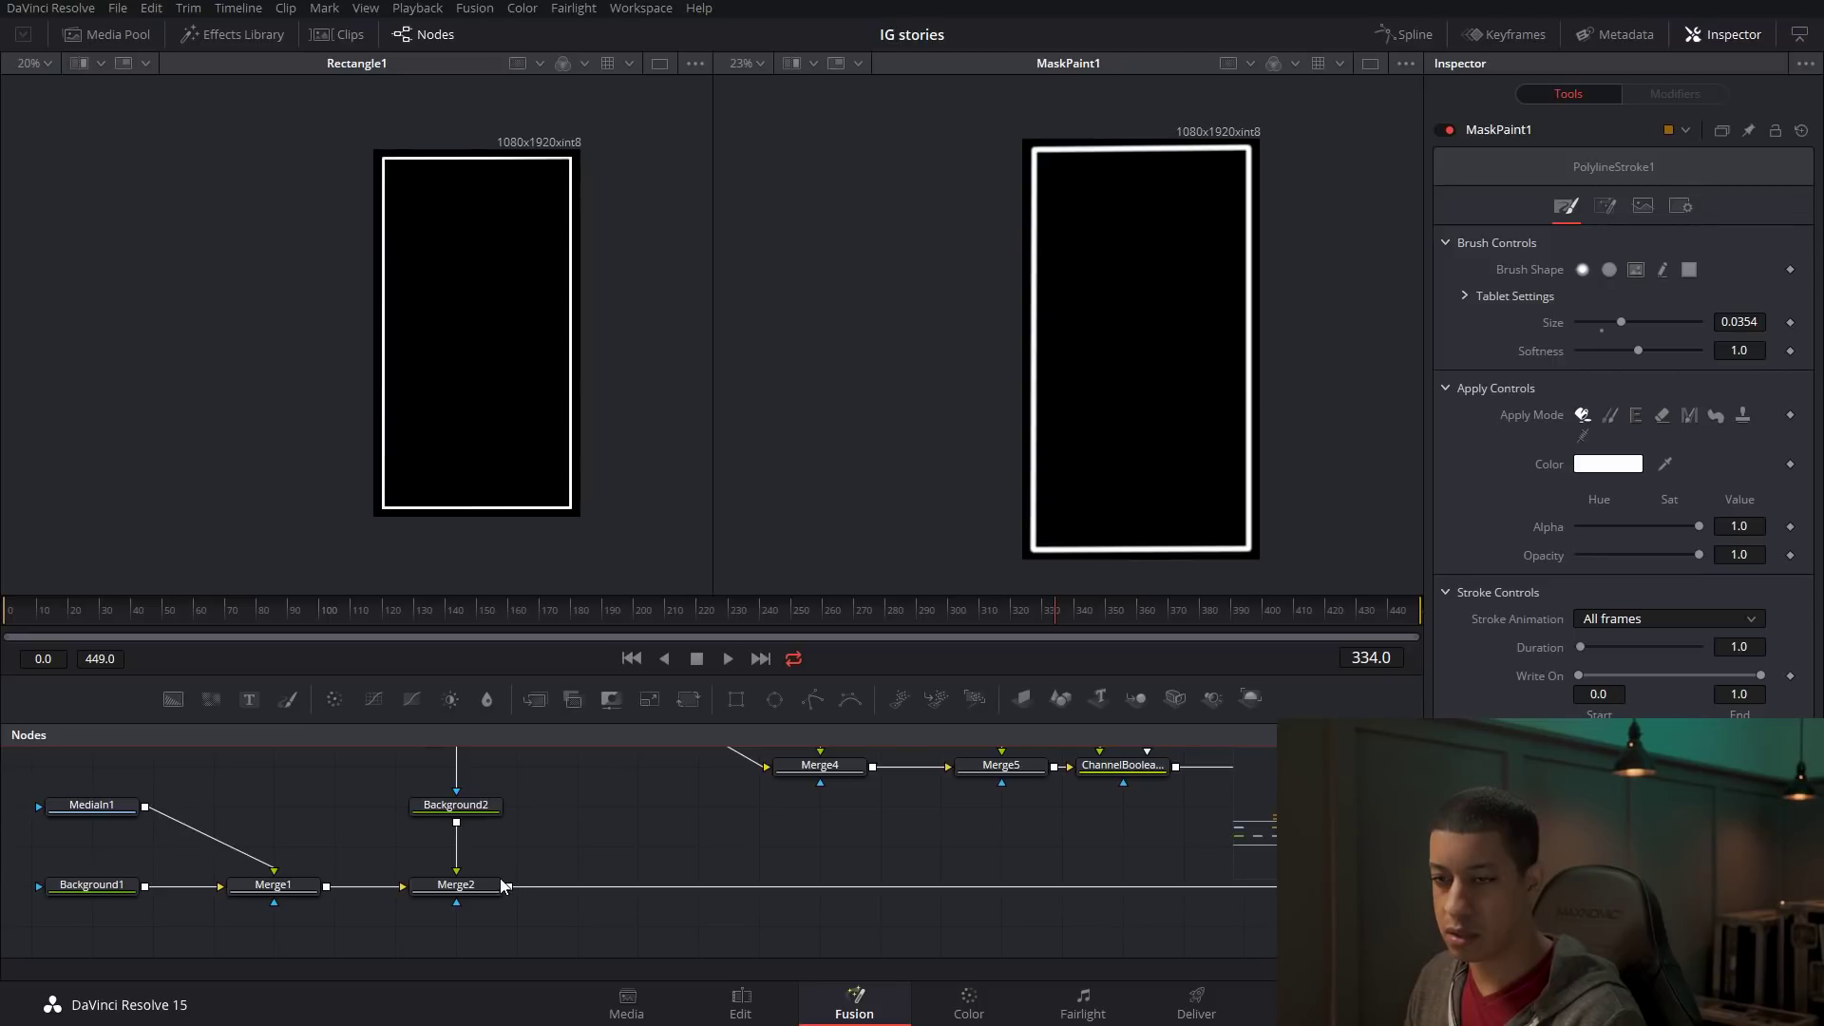
Display Merge2 in the second viewer and keyframe MaskPaint1's Write On end from 0.0 at frame 10 to 1.0 at frame 35.
key("2")
mouse_move(546, 843)
left_mouse_down()
mouse_move(610, 809)
mouse_move(566, 859)
left_mouse_up()
left_click(33, 617)
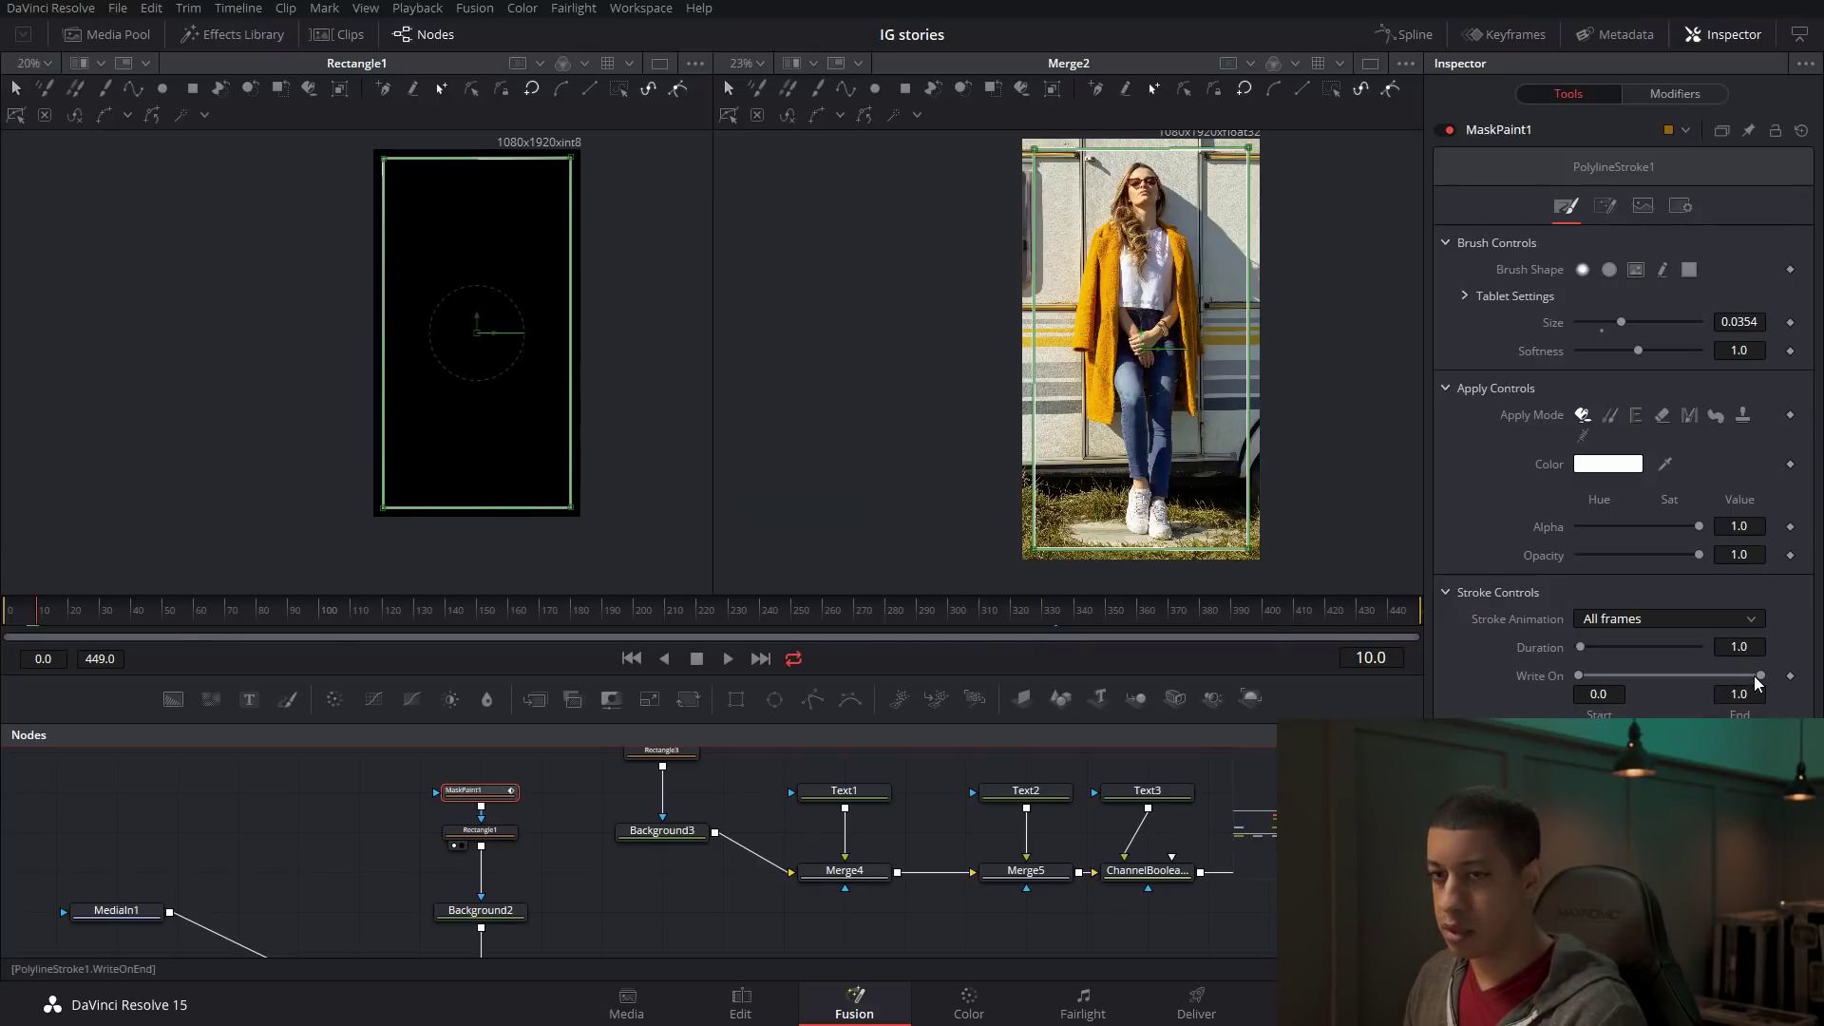
left_click(19, 619)
left_click_drag(19, 623, 38, 623)
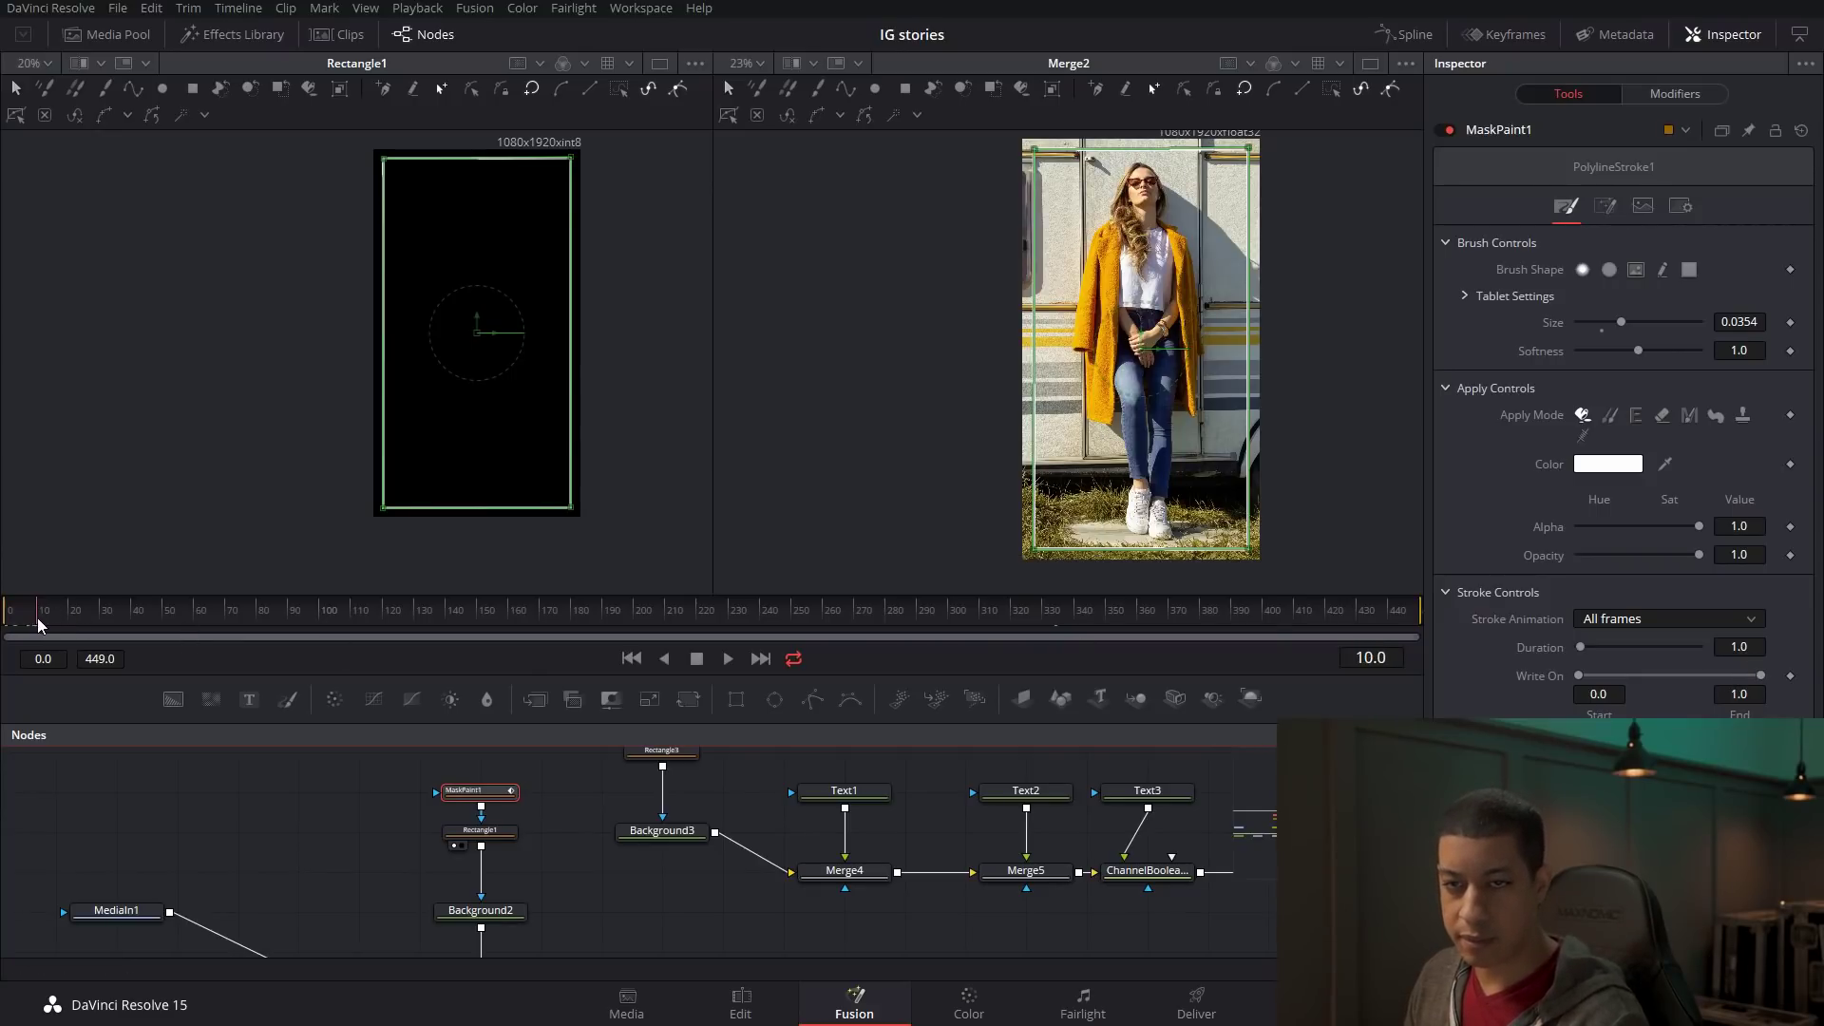
left_click_drag(1764, 677, 1589, 675)
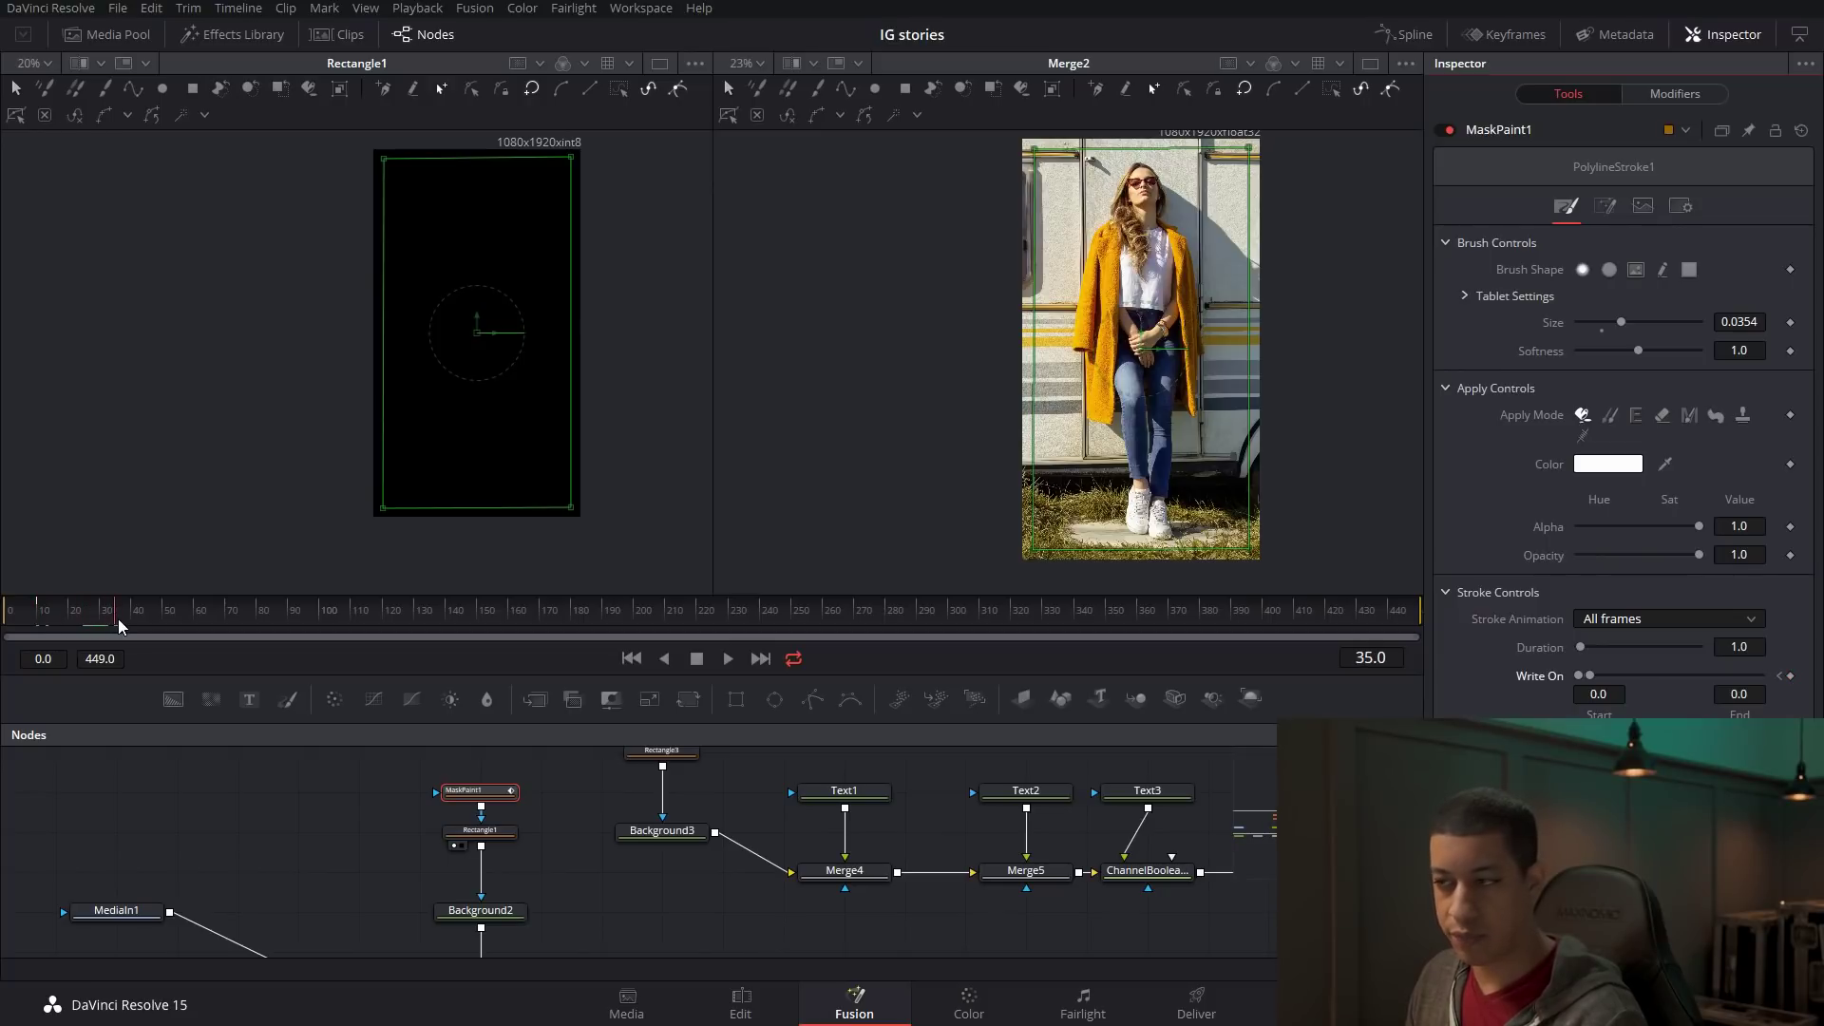
left_click_drag(1585, 675, 1761, 676)
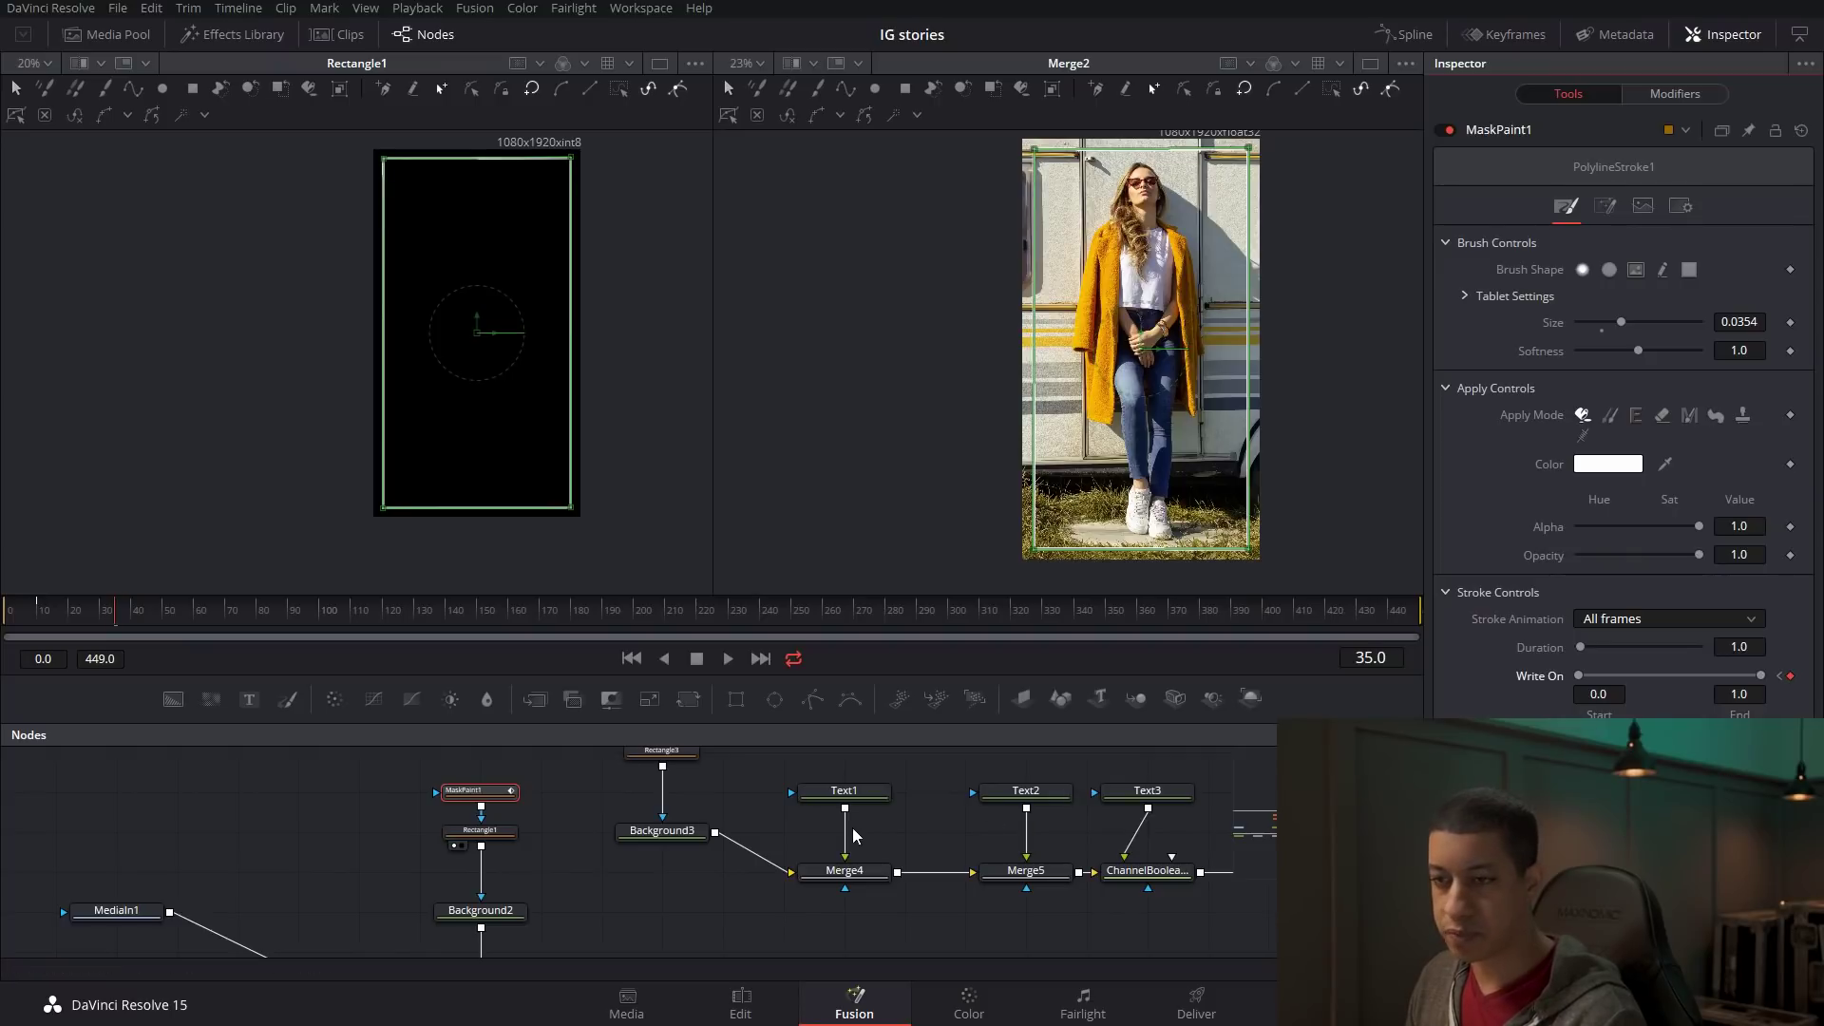
Open a widened Spline editor and show all of MaskPaint1's polyline stroke curves fitted to the graph.
left_click(1399, 34)
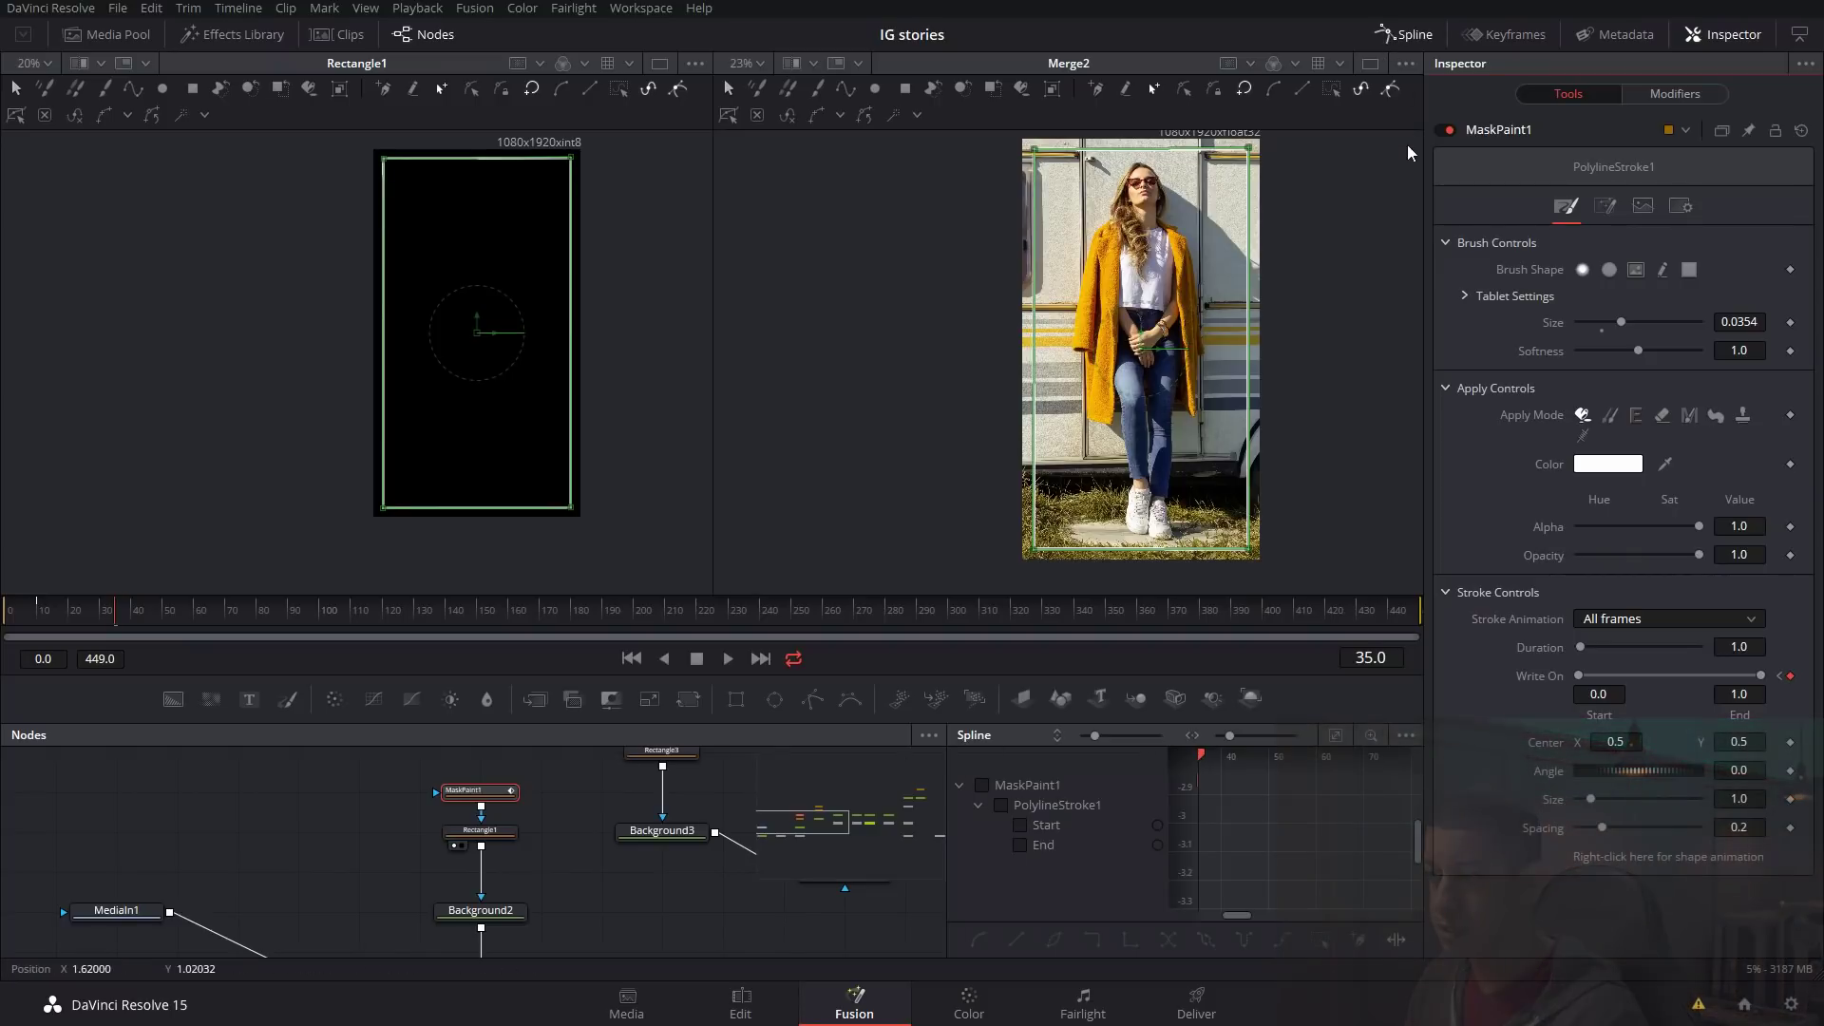
left_click(1800, 34)
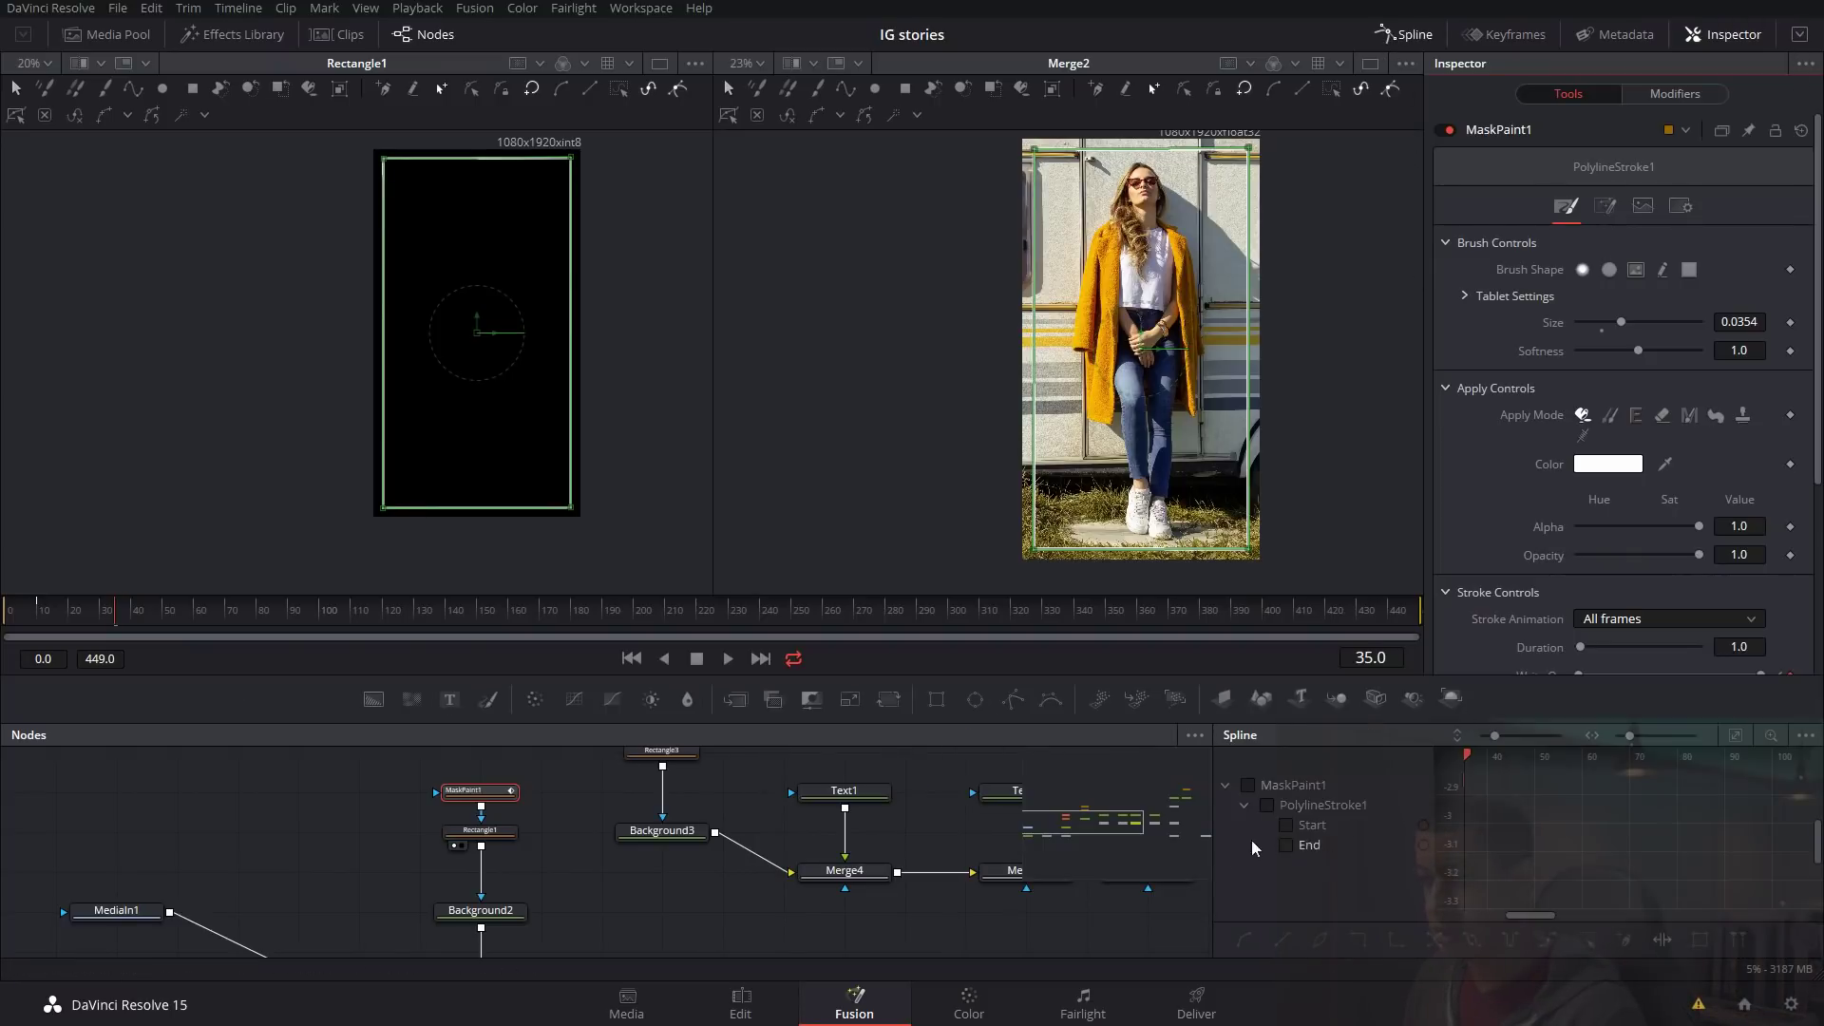
left_click_drag(1211, 866, 1014, 866)
left_click(1069, 807)
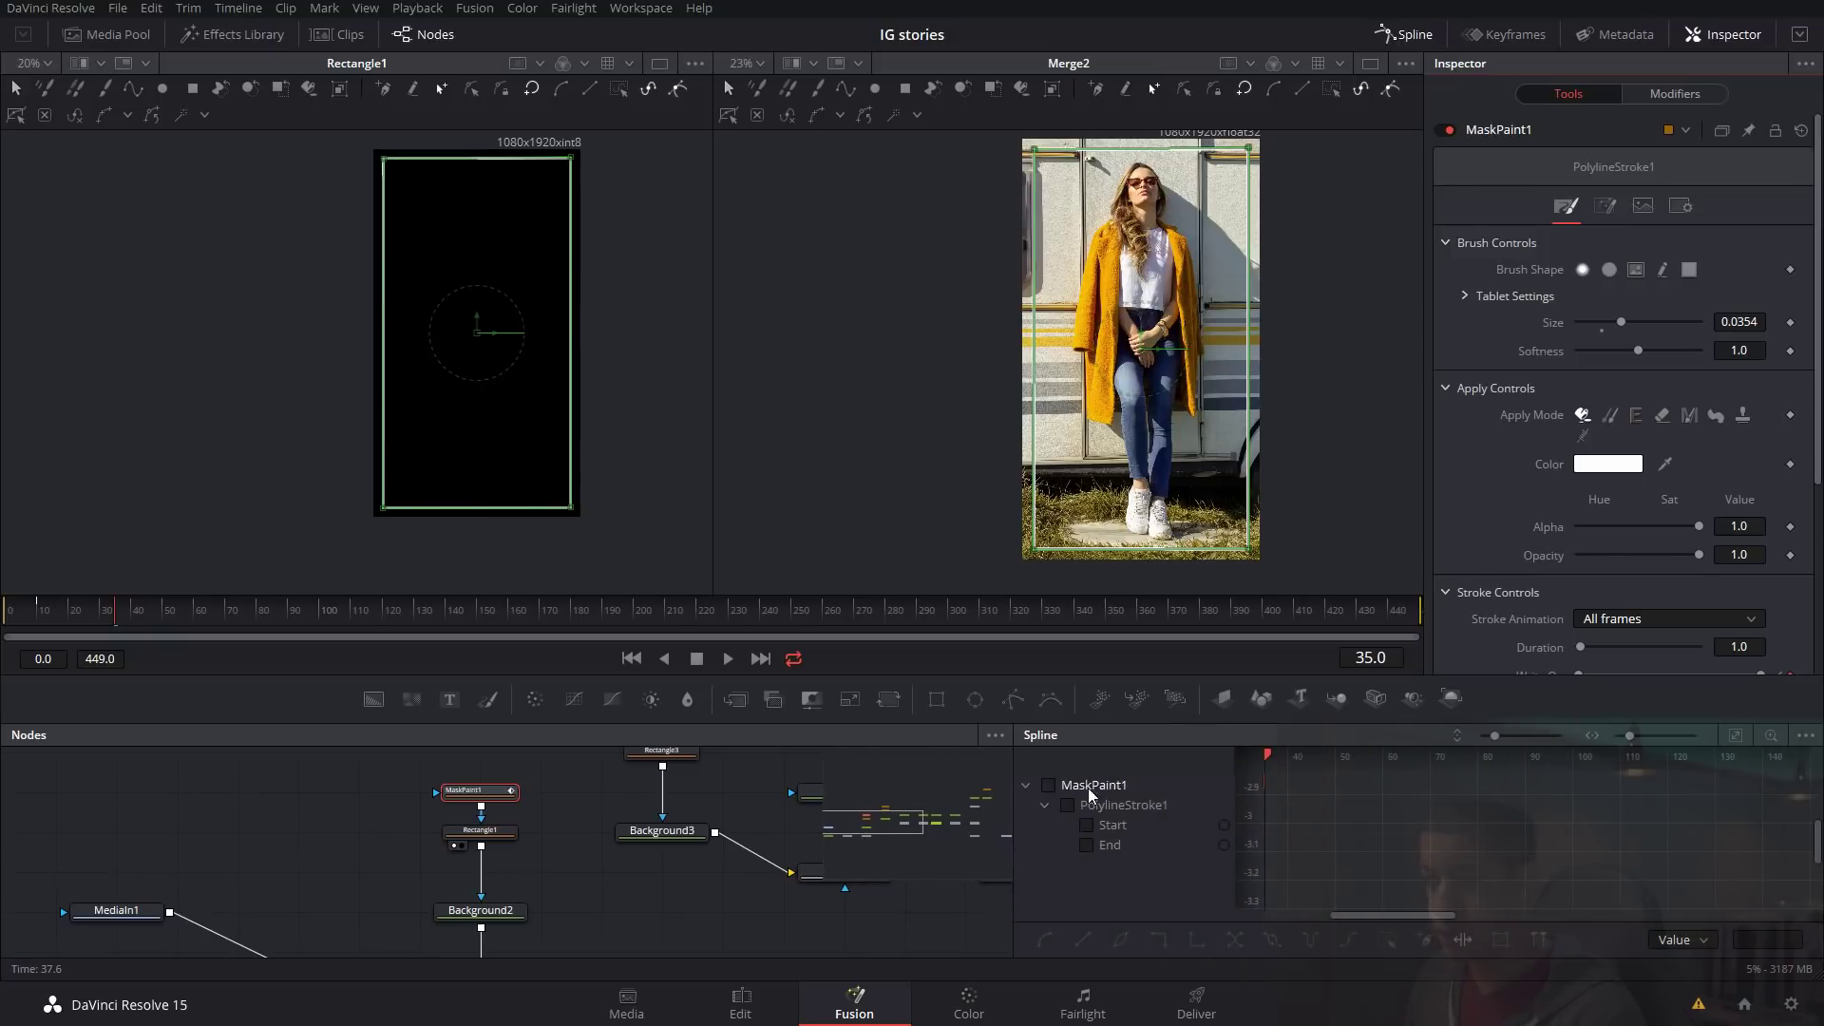
left_click(1737, 736)
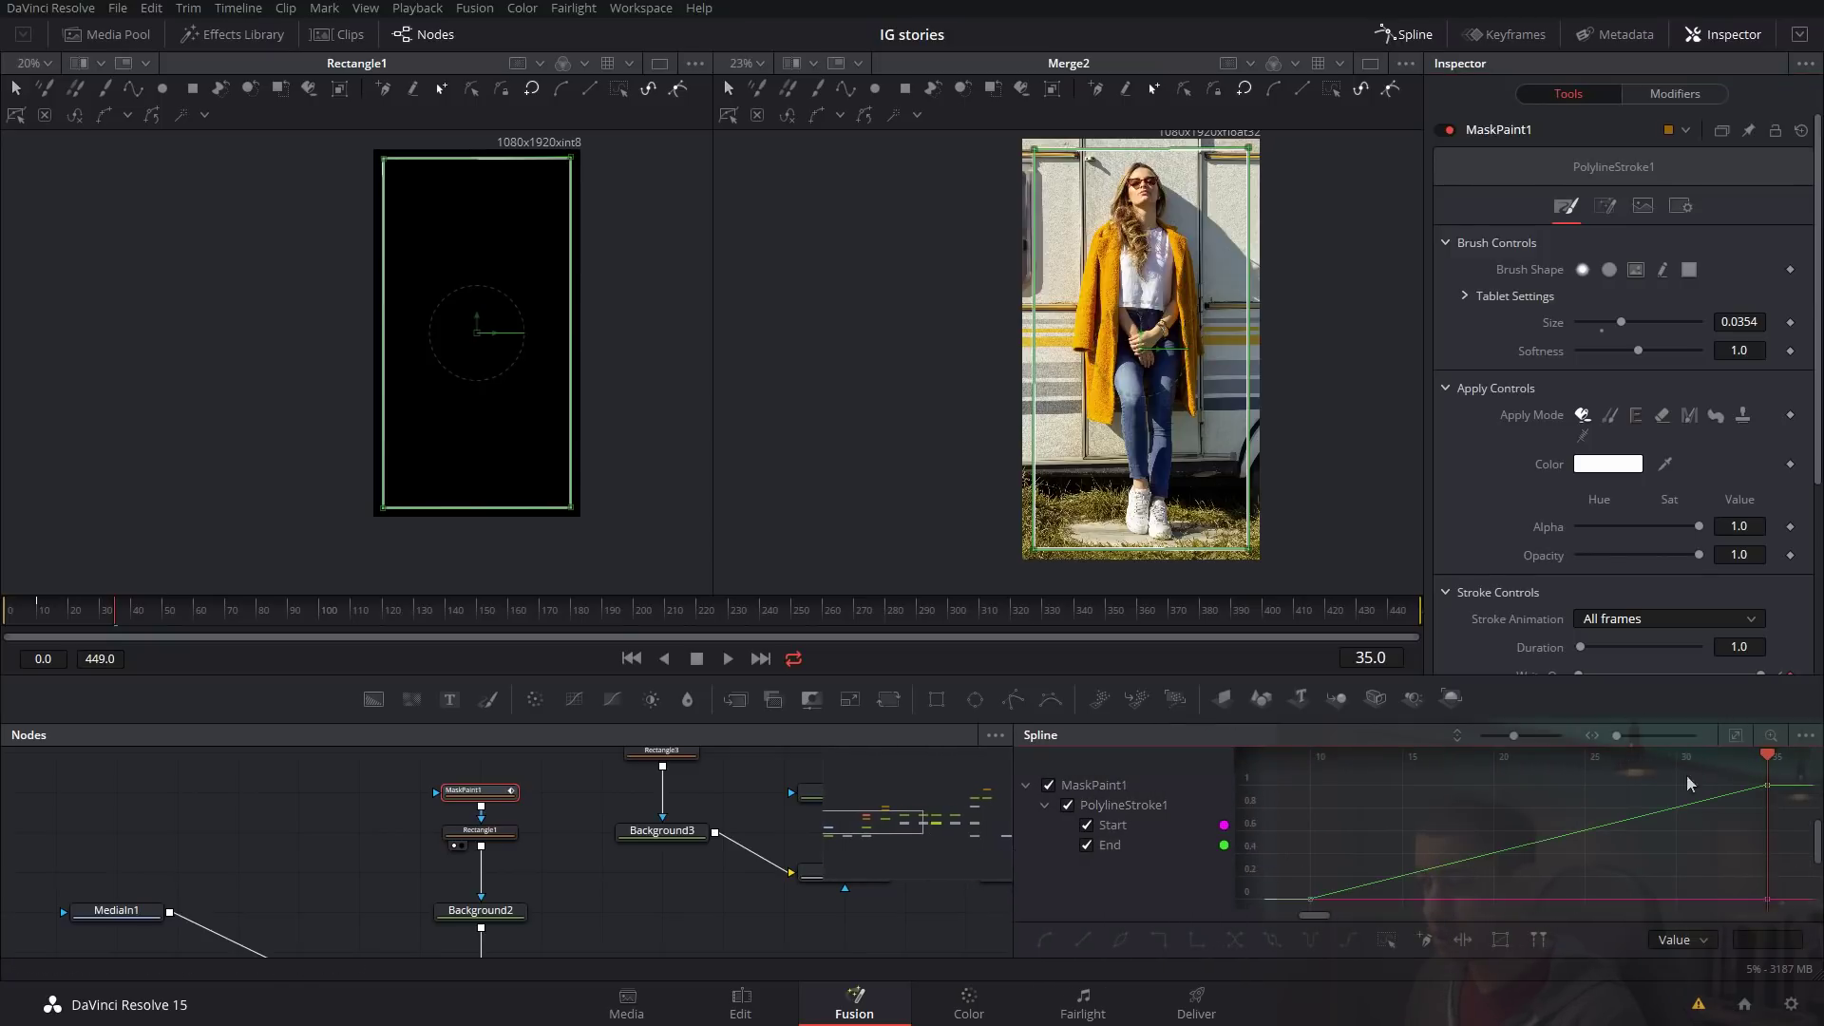
Smooth the Write On End curve at its frame 35 keyframe and set that keyframe's Ease In to 32.8.
left_click(1767, 785)
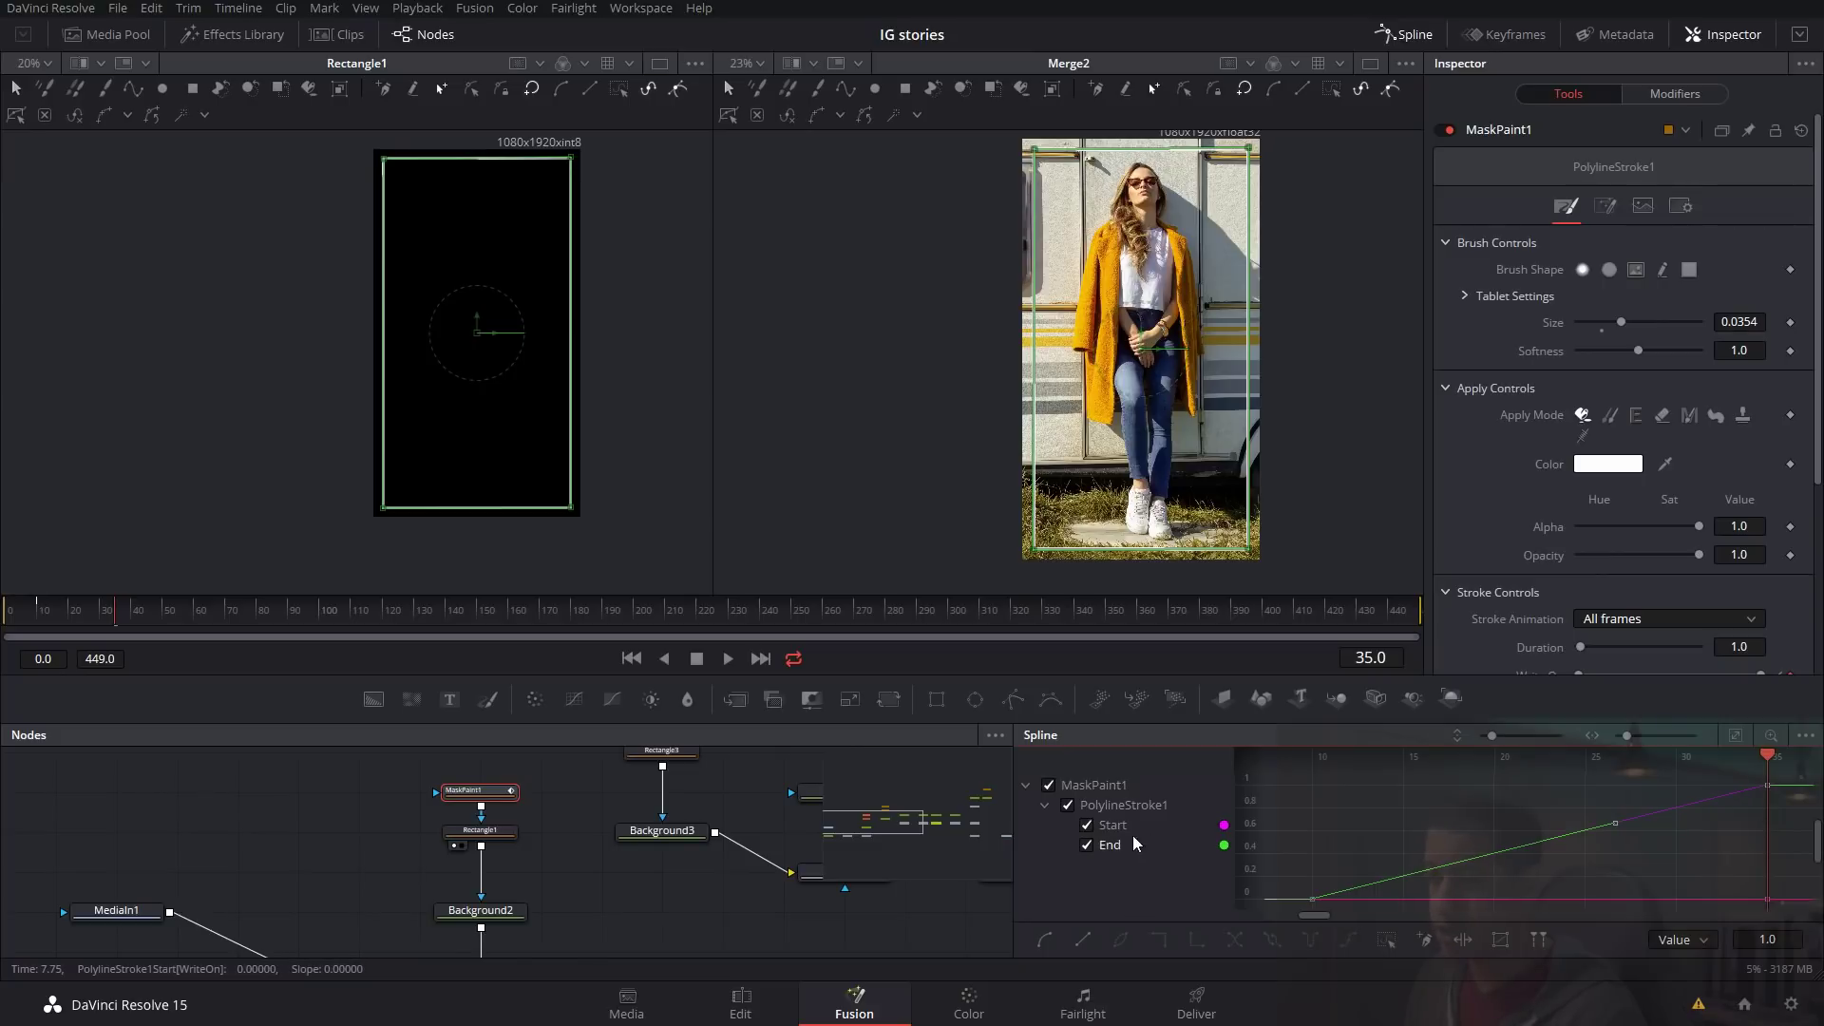
scroll(1596, 475, "down", 4)
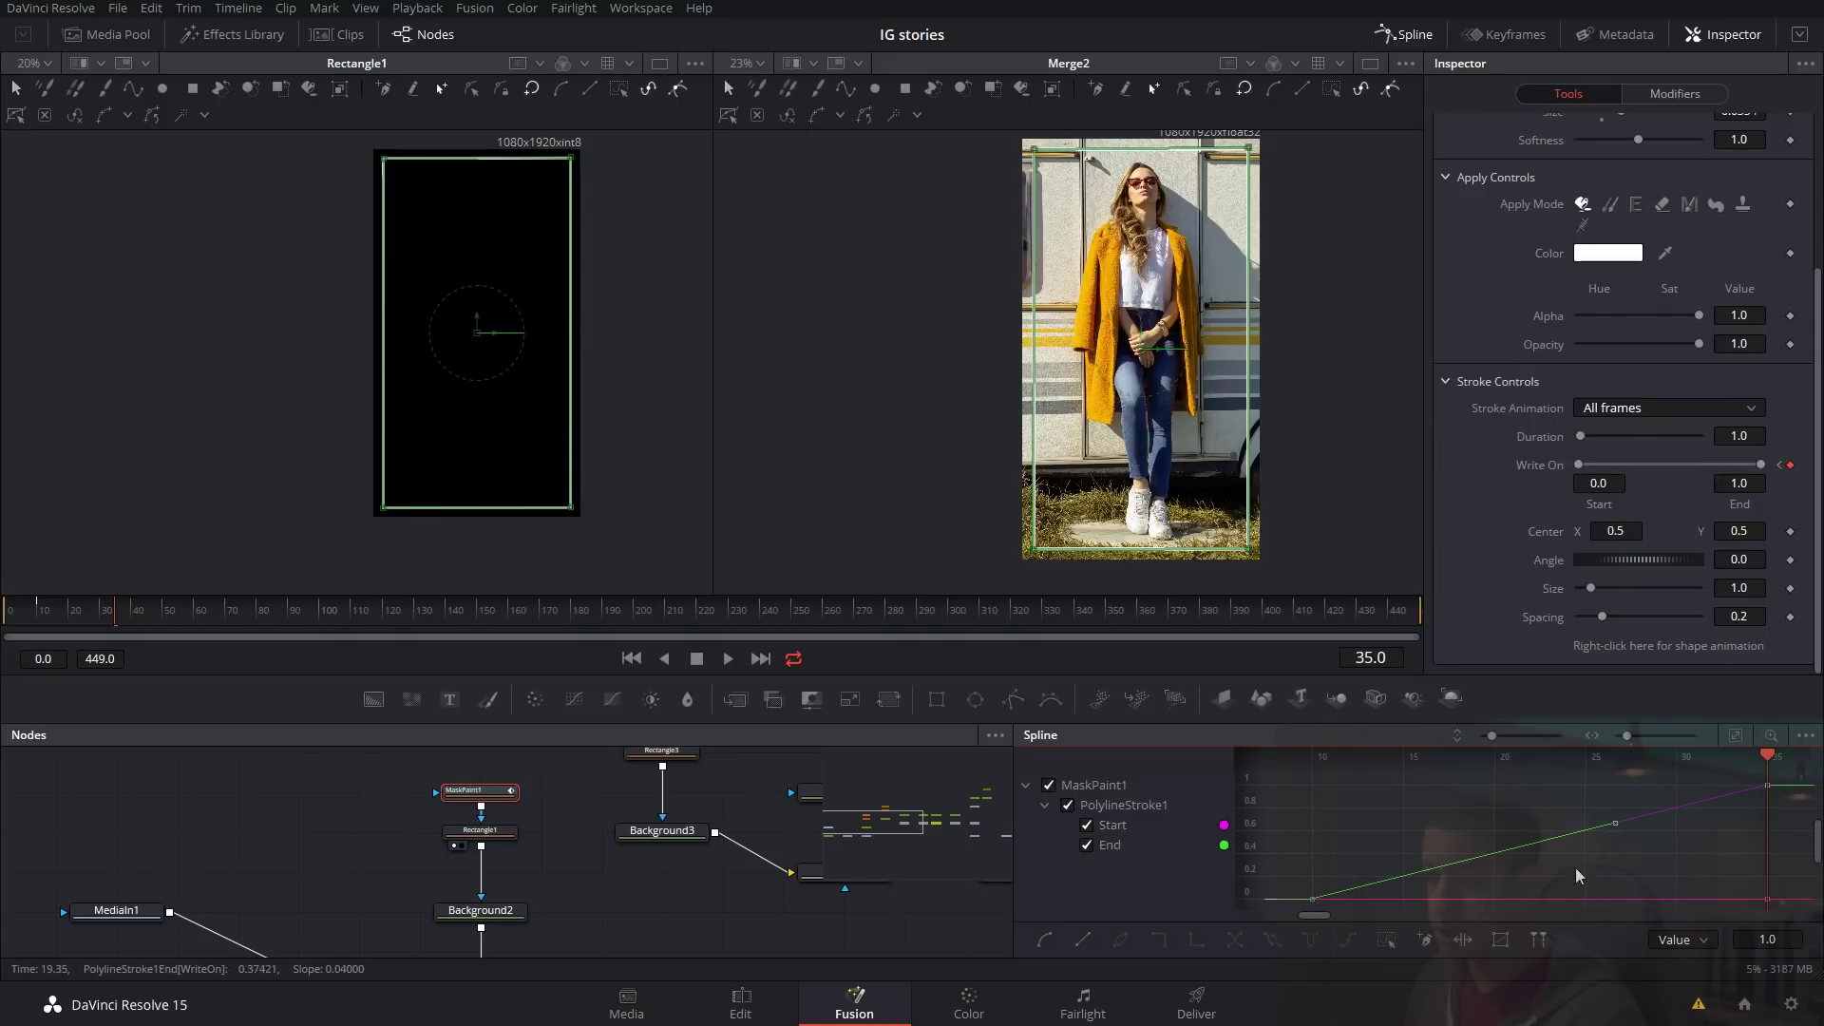
left_click_drag(1579, 465, 1471, 478)
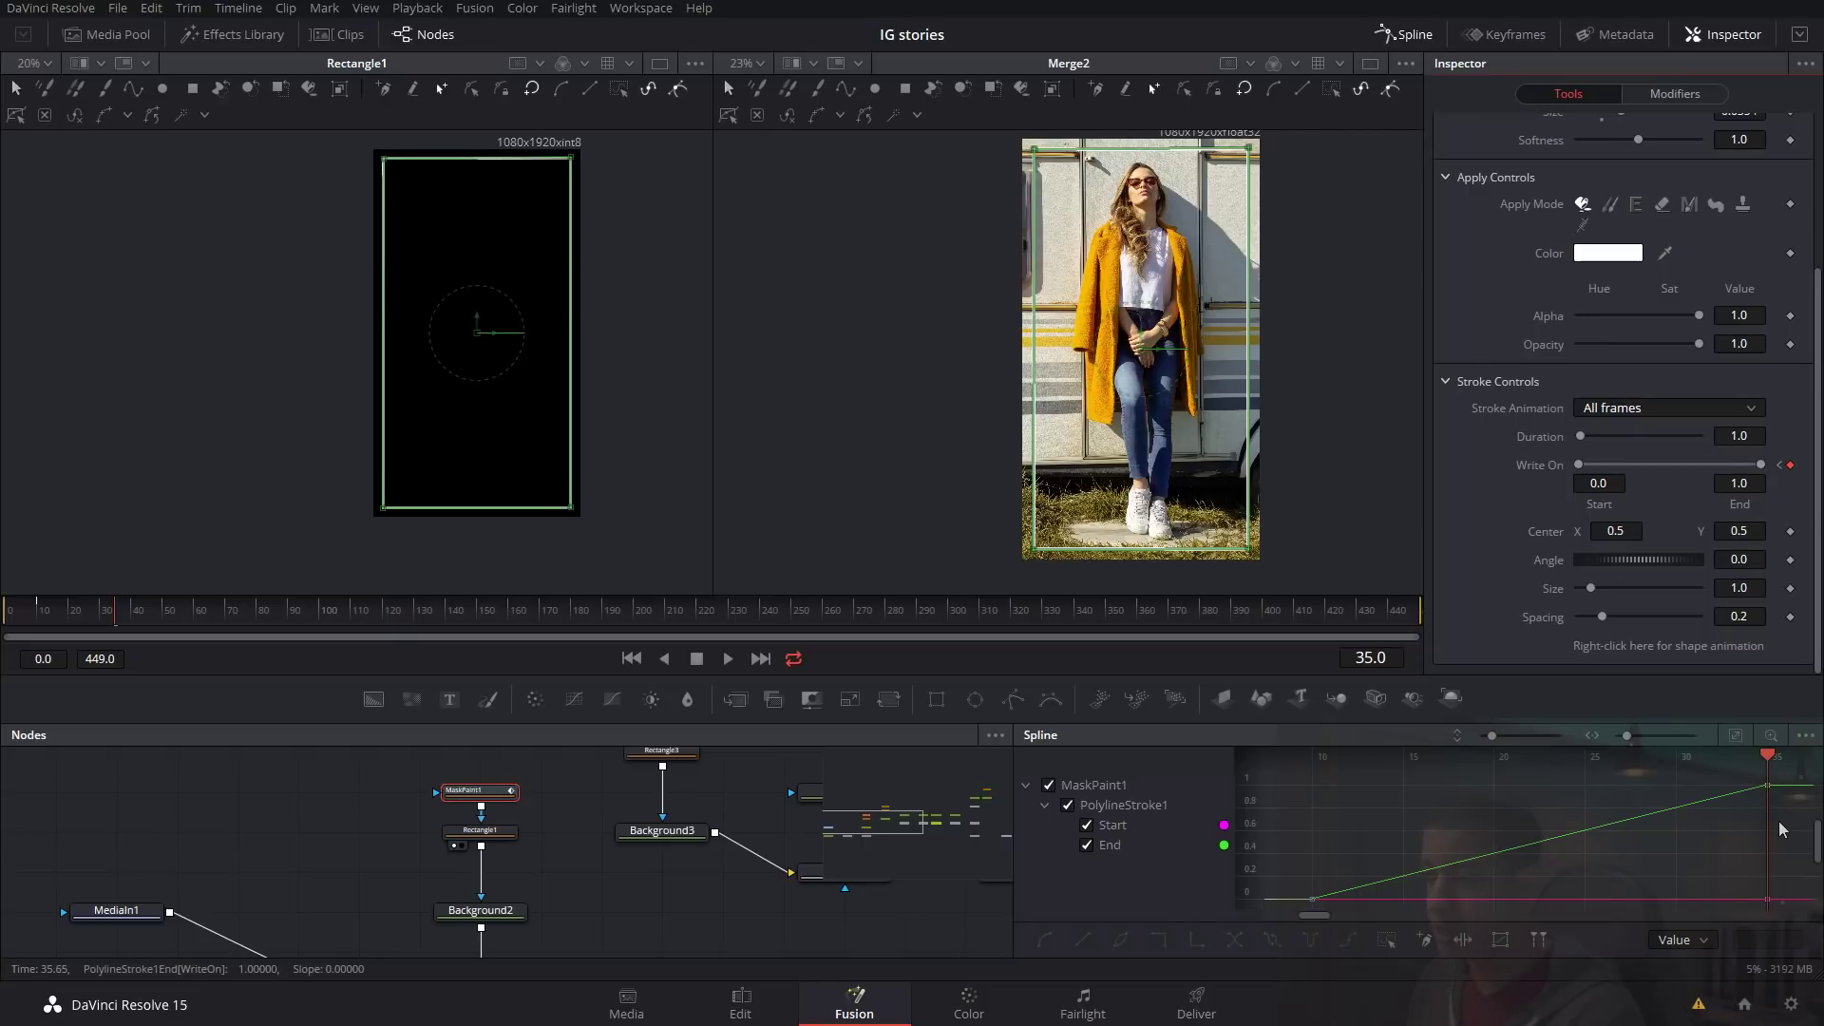
left_click_drag(1723, 772, 1721, 774)
key("s")
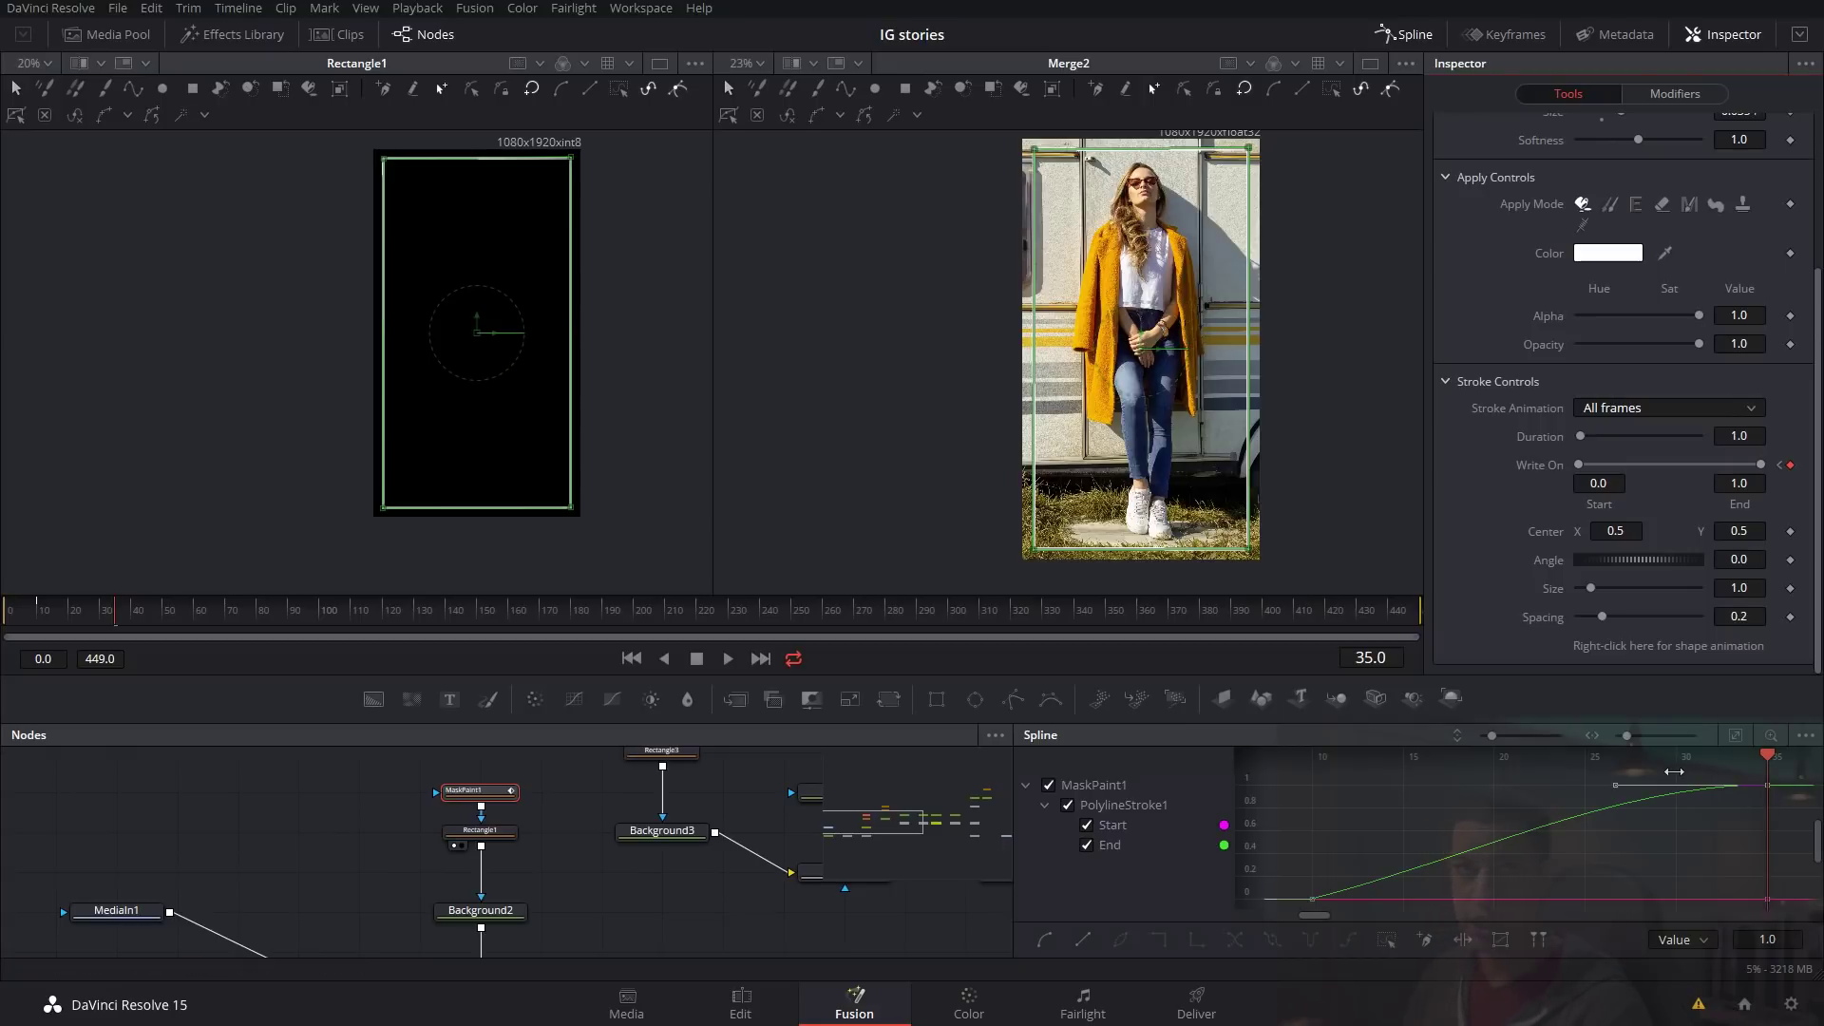
key("t")
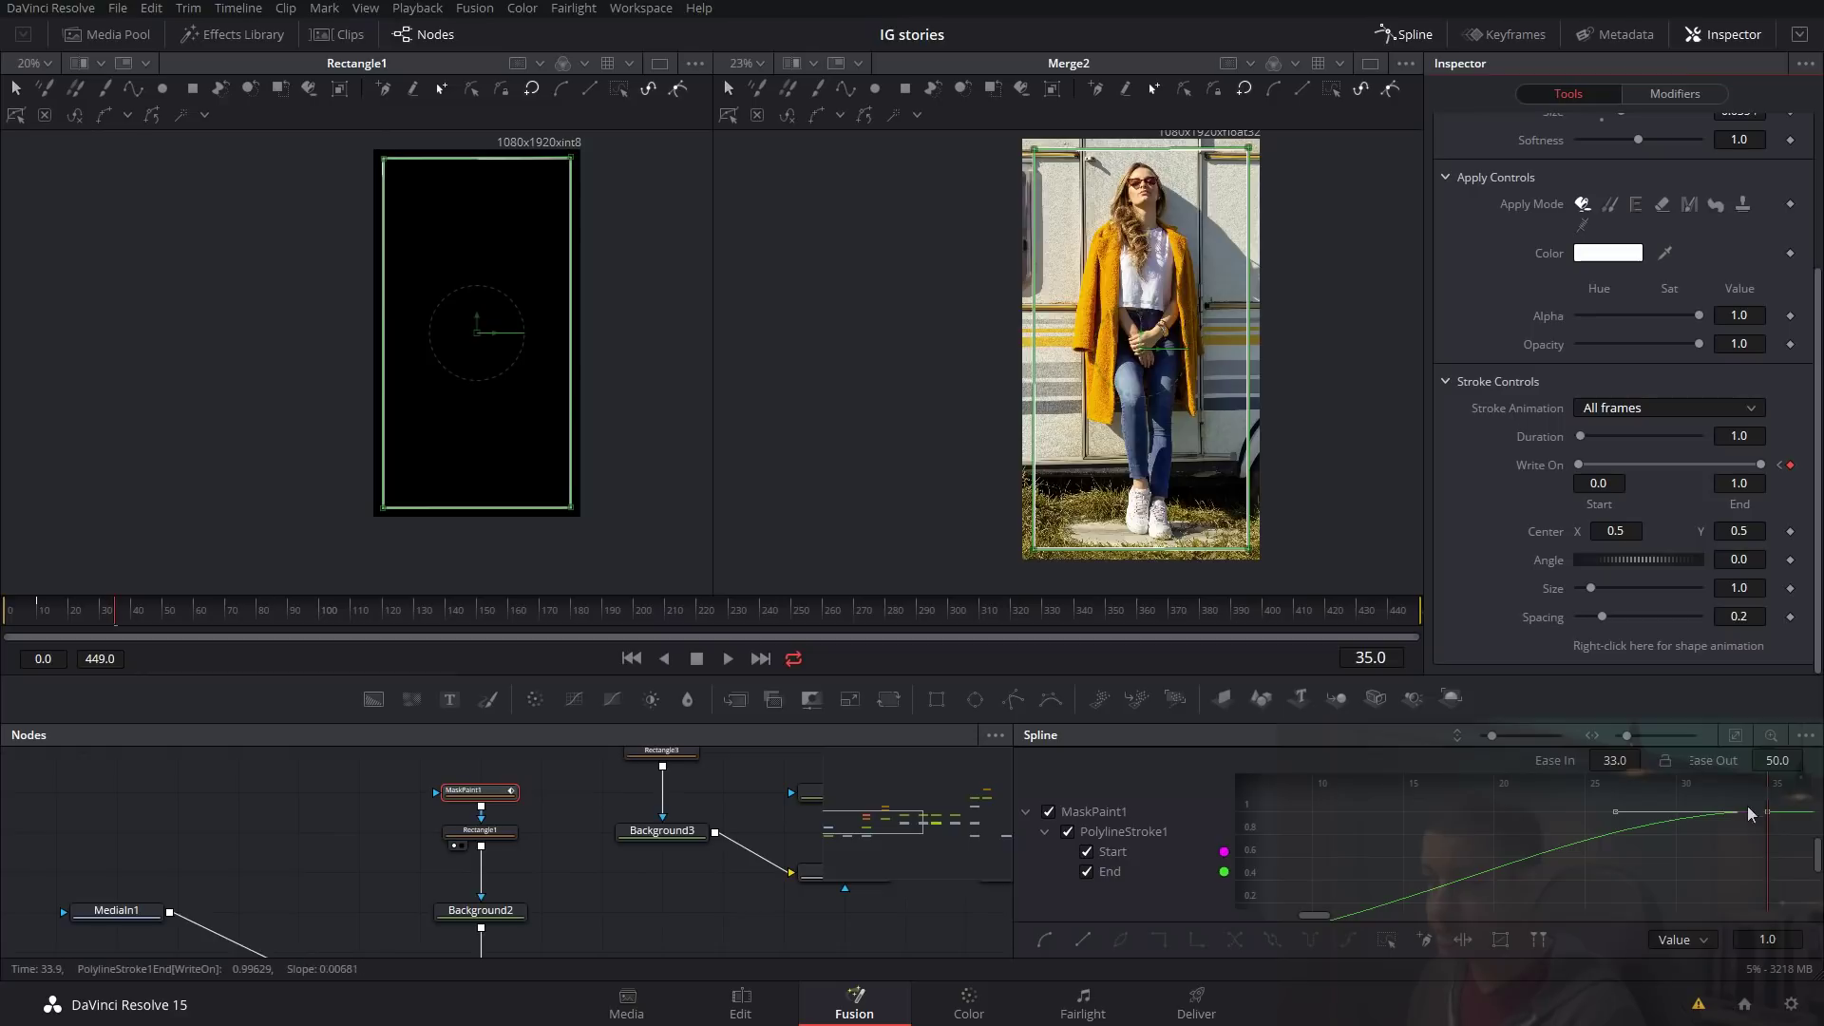
left_click_drag(1604, 757, 1621, 761)
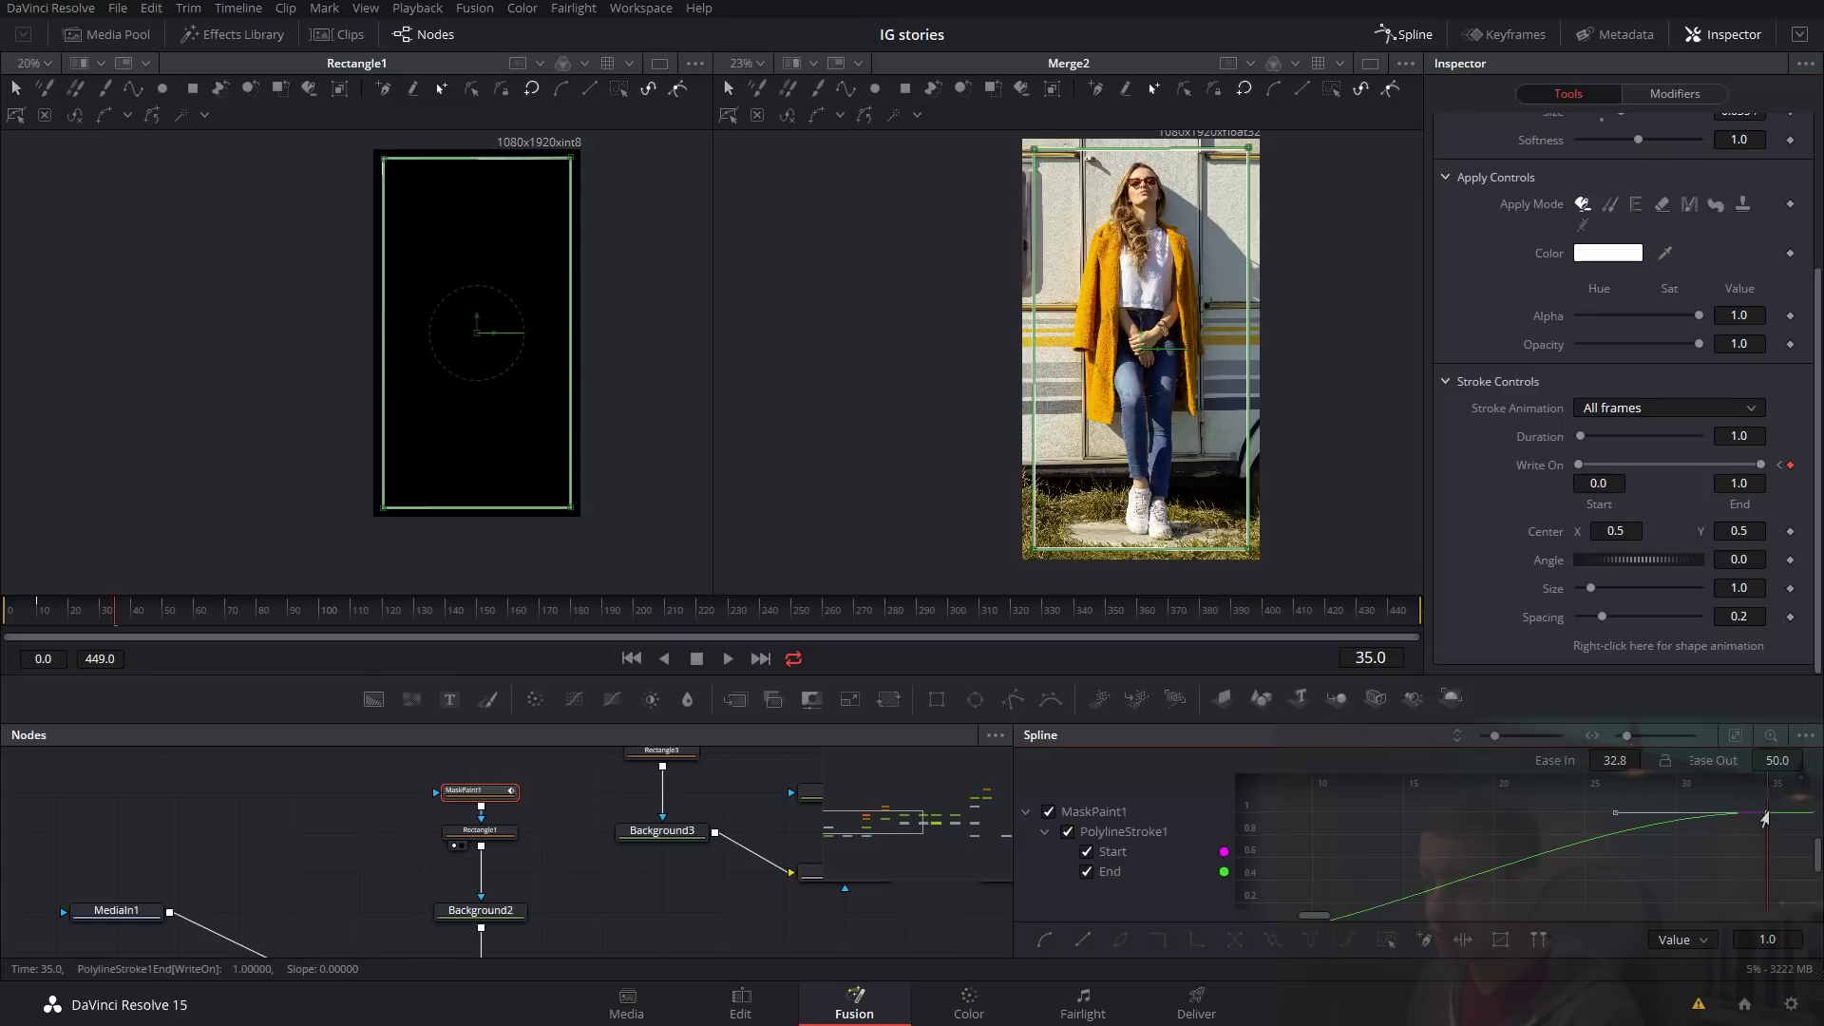
left_click_drag(1763, 816, 1758, 816)
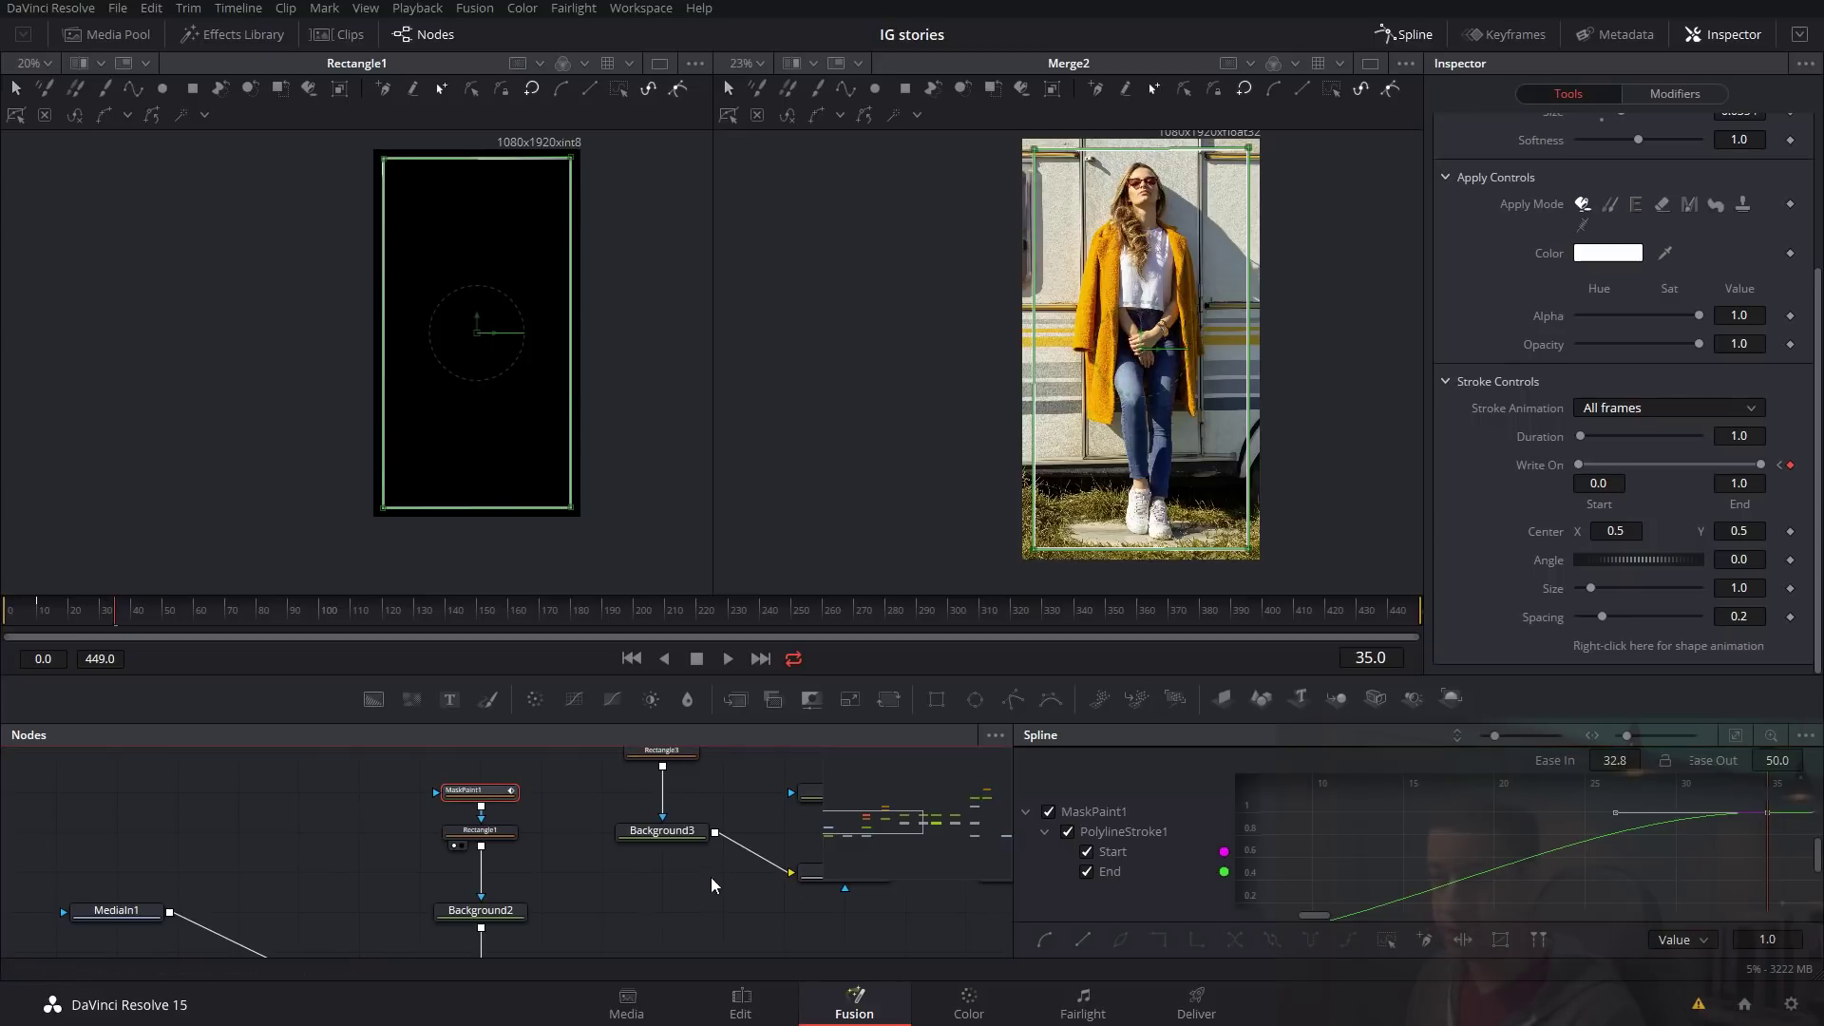
Close the Spline editor and scrub through the opening frames to review the white frame's write-on animation.
left_click(1405, 34)
scroll(1084, 848, "down", 2)
scroll(1084, 849, "right", 2)
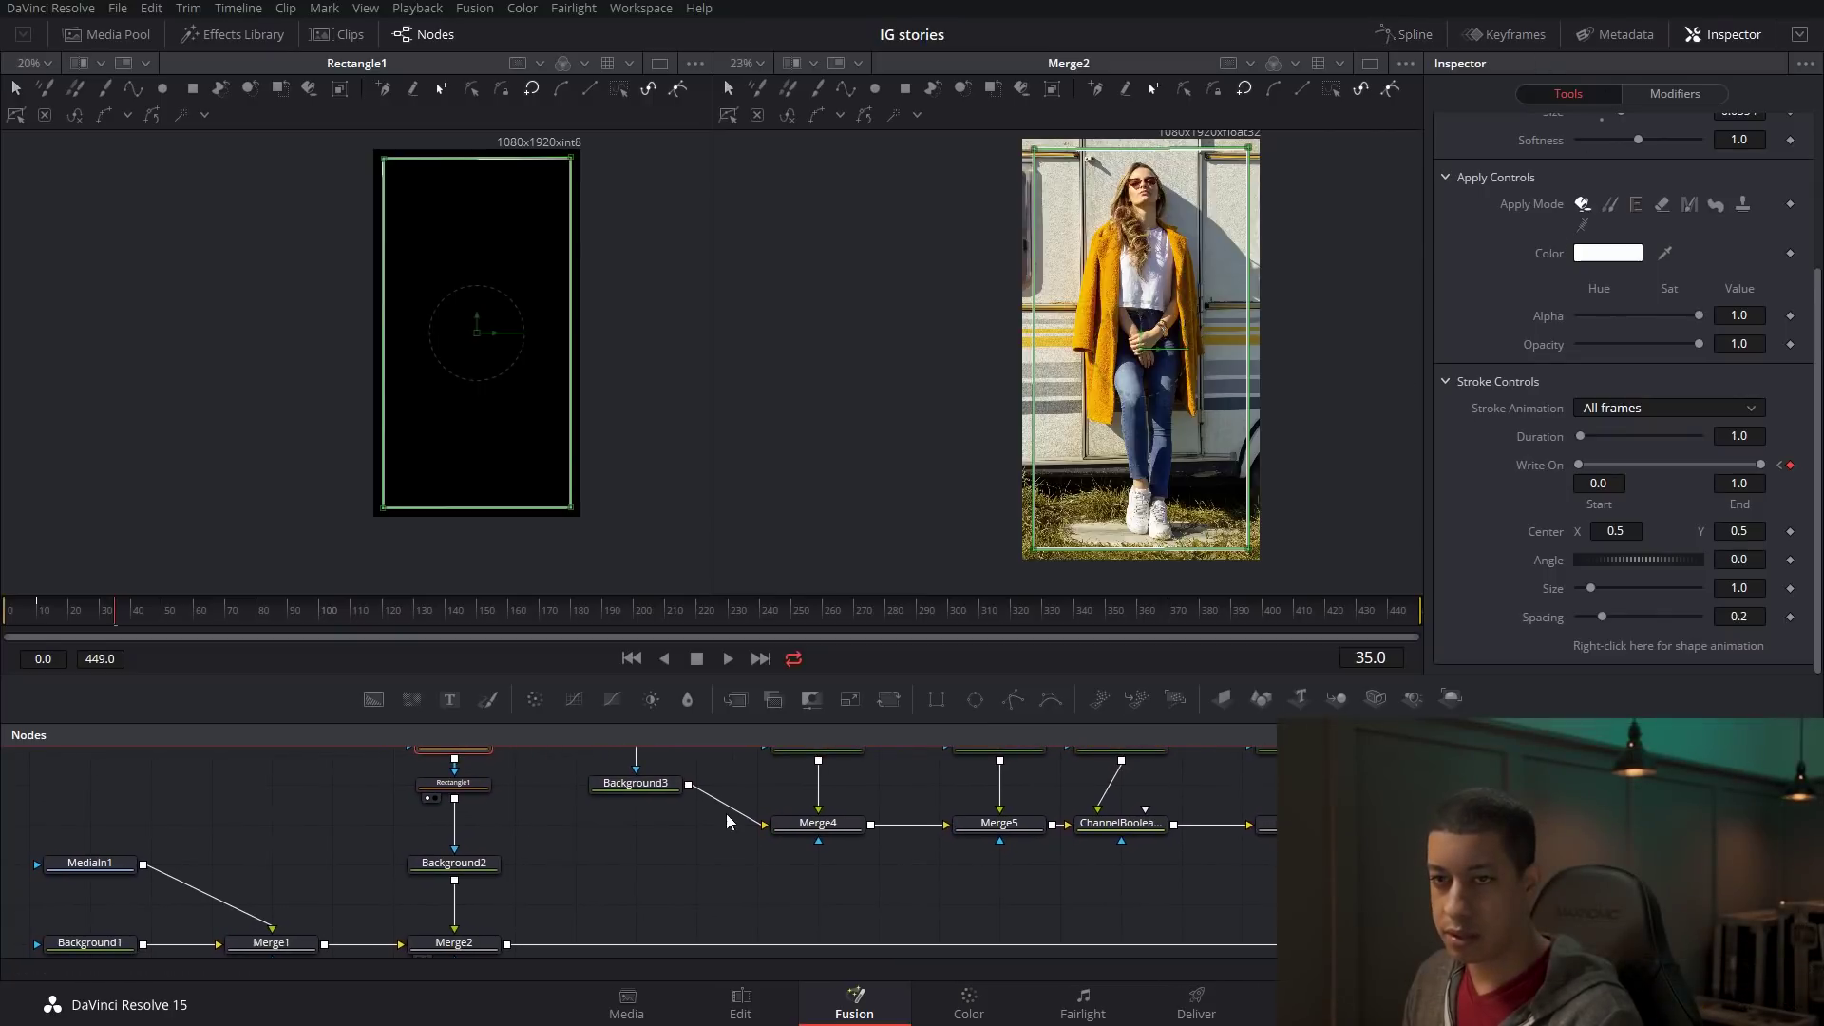
left_click_drag(122, 610, 82, 618)
left_click(591, 901)
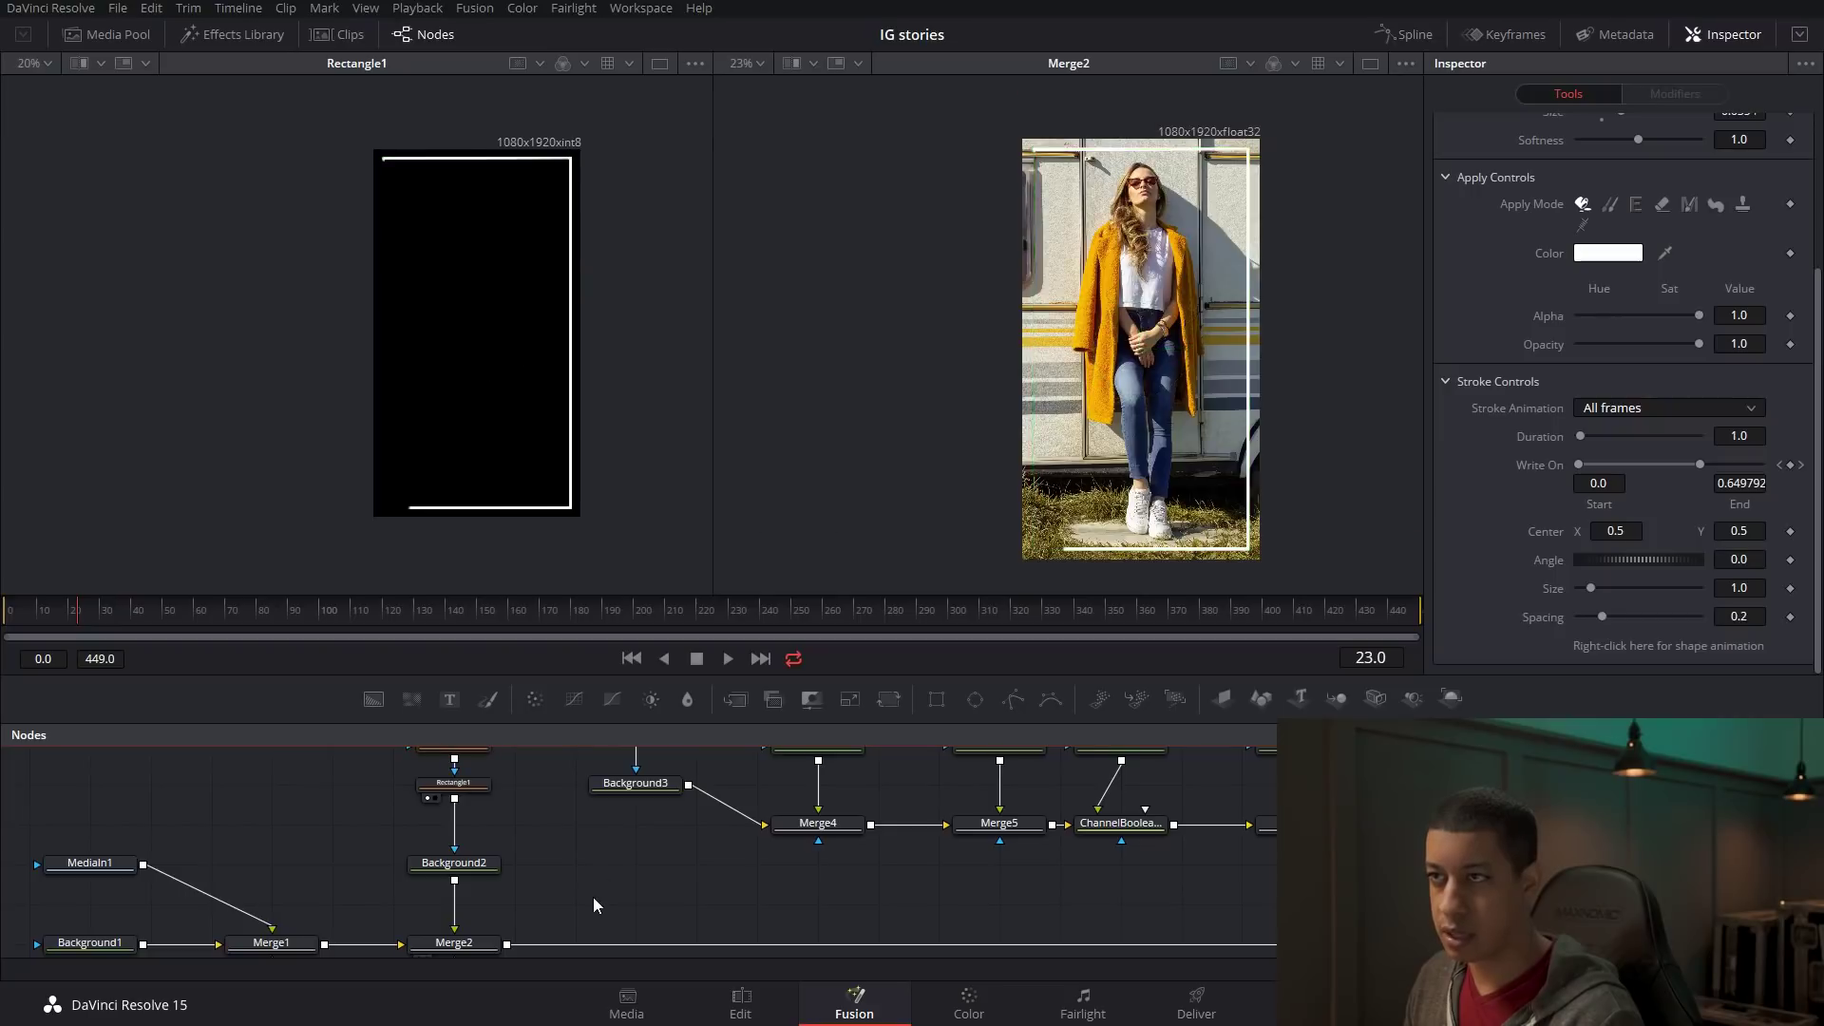
left_click_drag(106, 618, 150, 623)
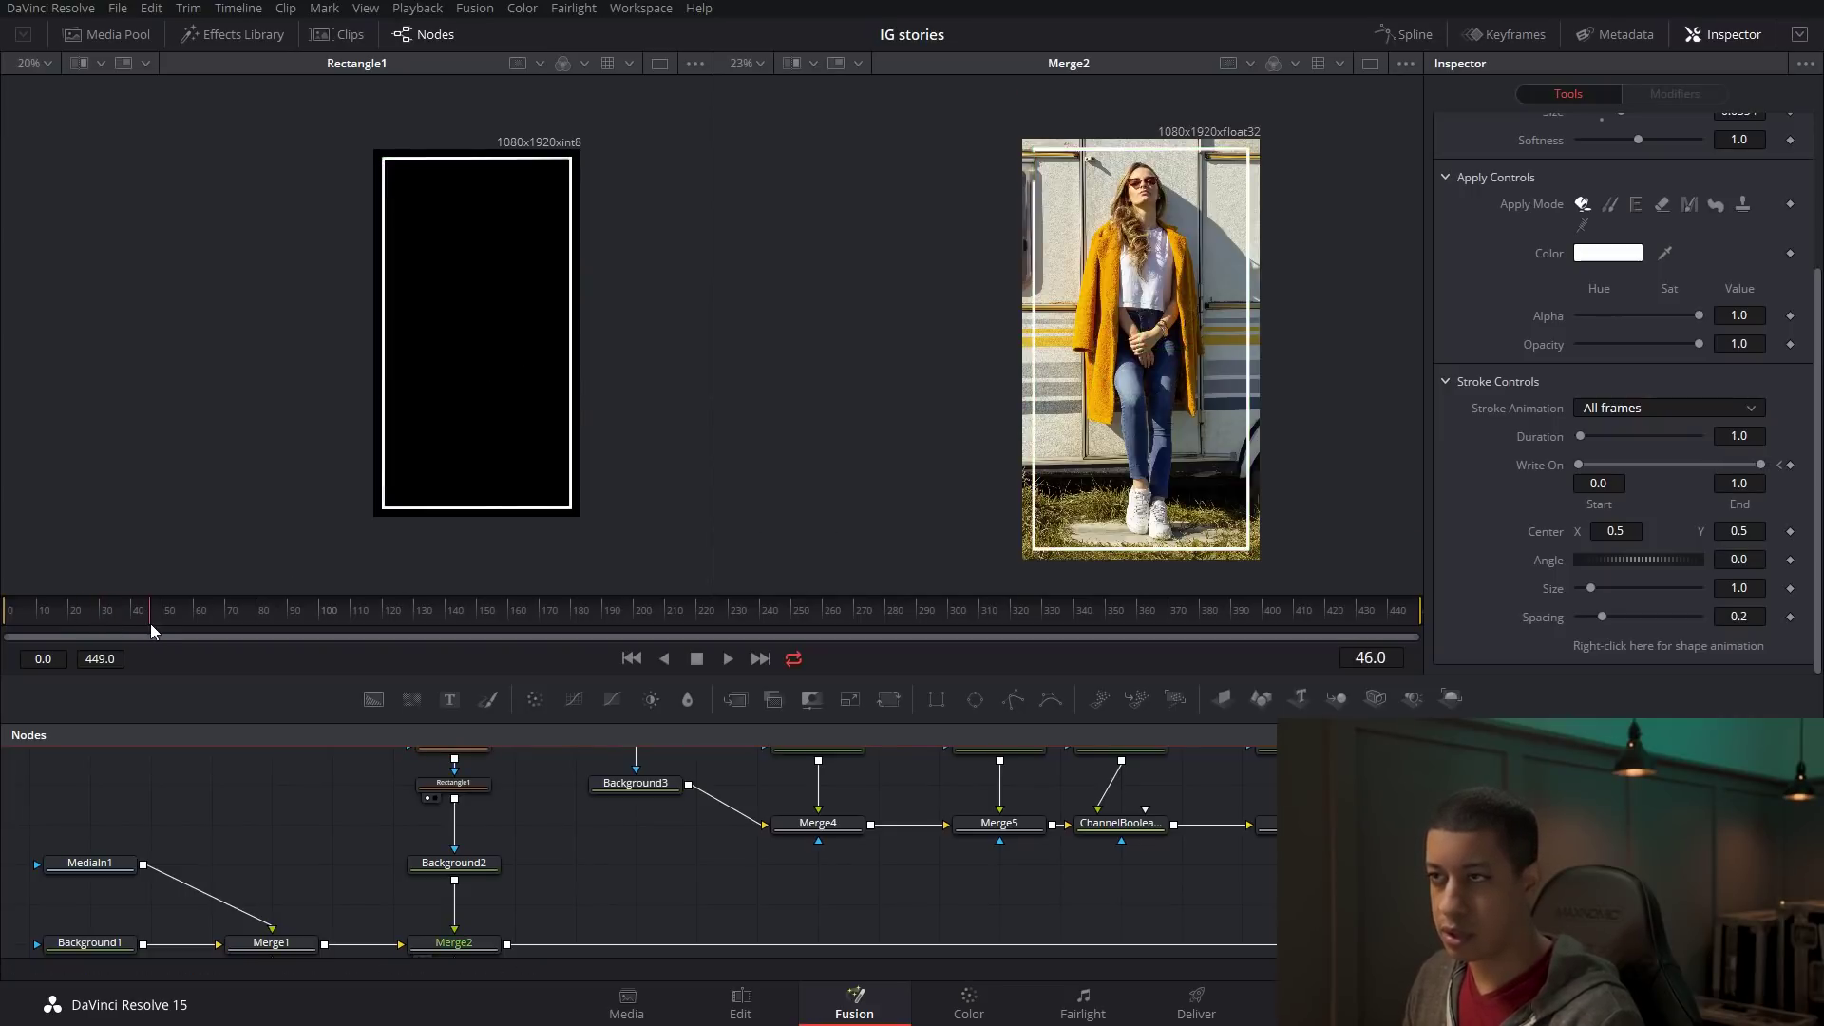
scroll(654, 865, "right", 1)
left_click_drag(120, 624, 111, 625)
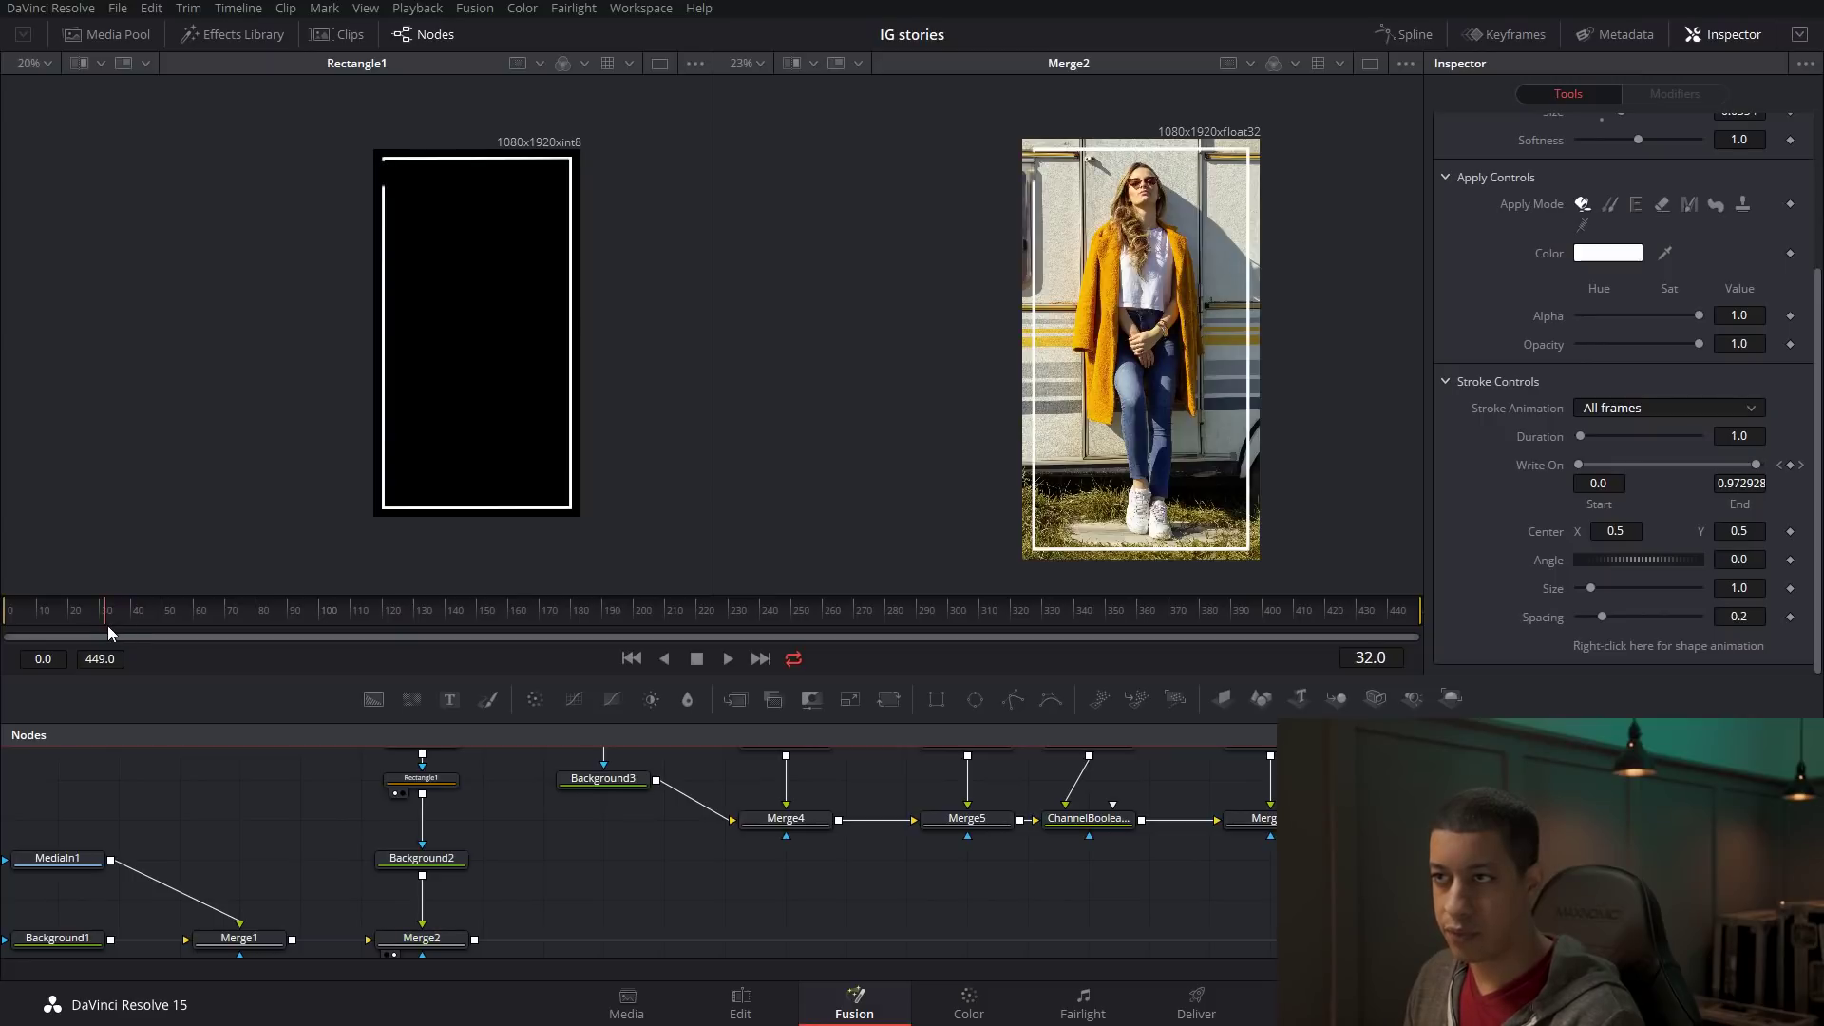
left_click_drag(97, 625, 86, 628)
Select the Rectangle2 mask and display Merge7's full composite in the second viewer.
scroll(773, 949, "up", 5)
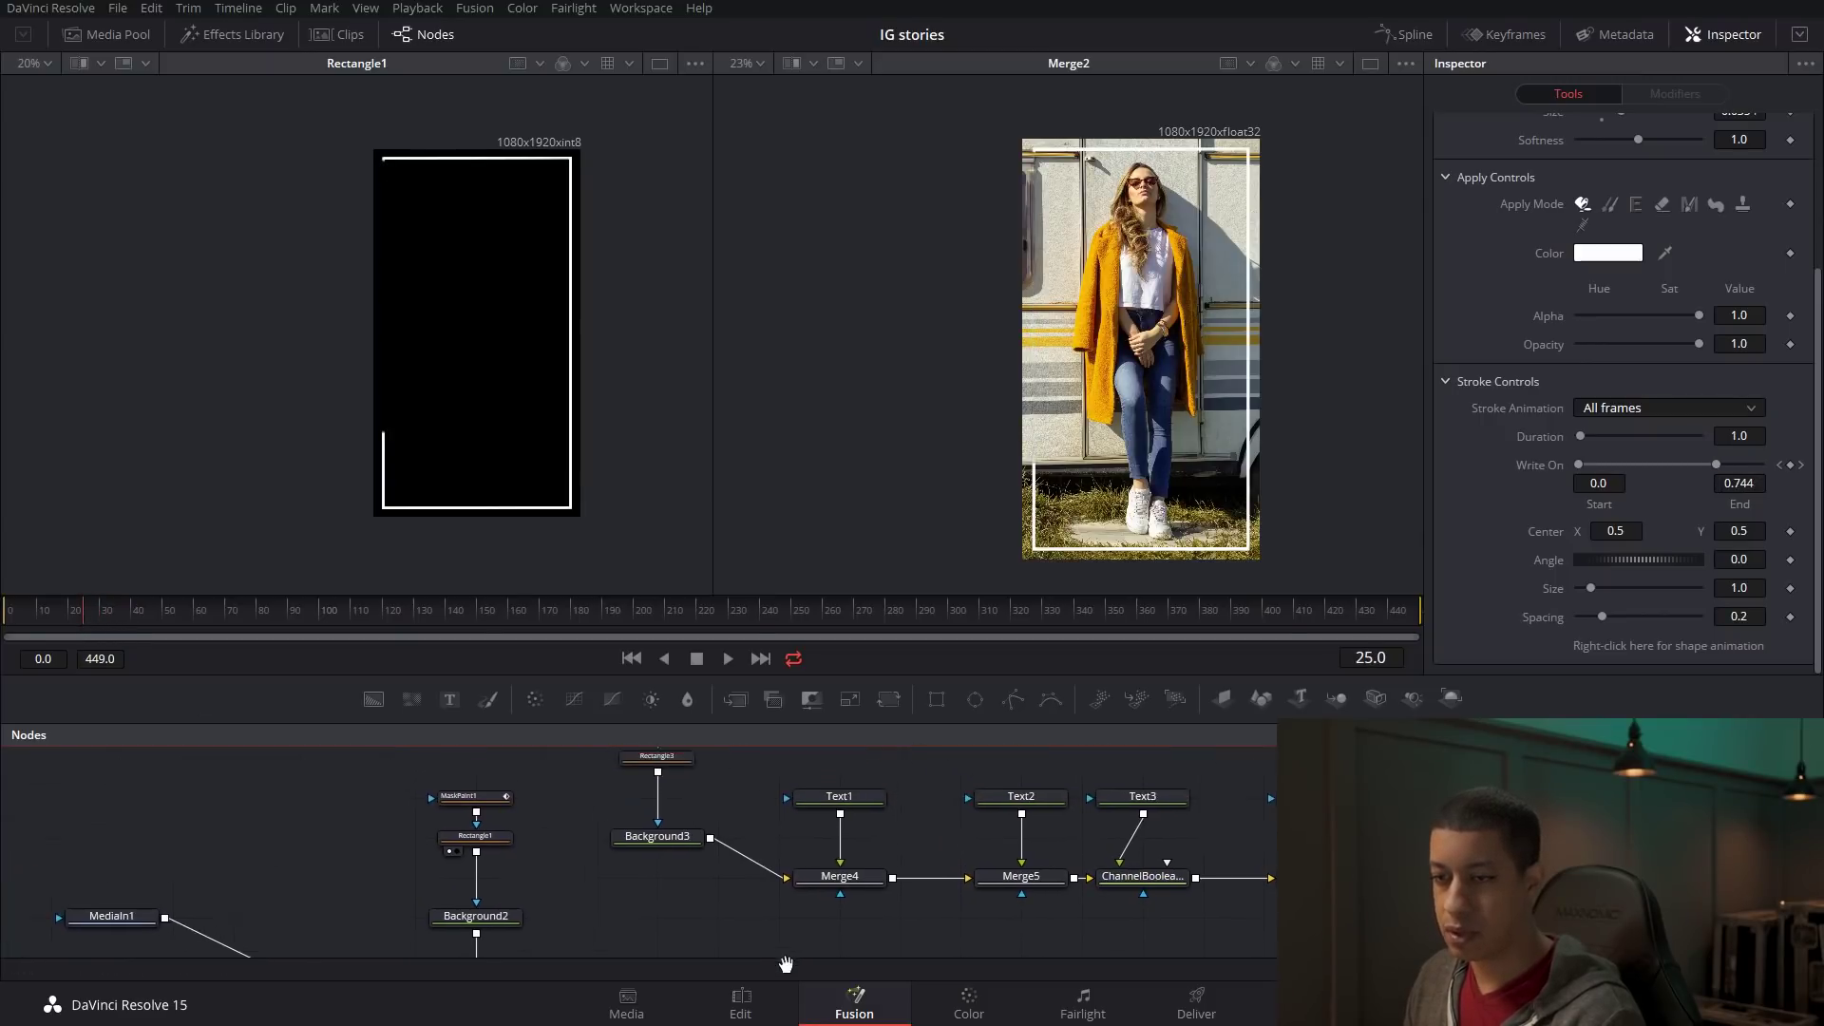
scroll(703, 846, "up", 2)
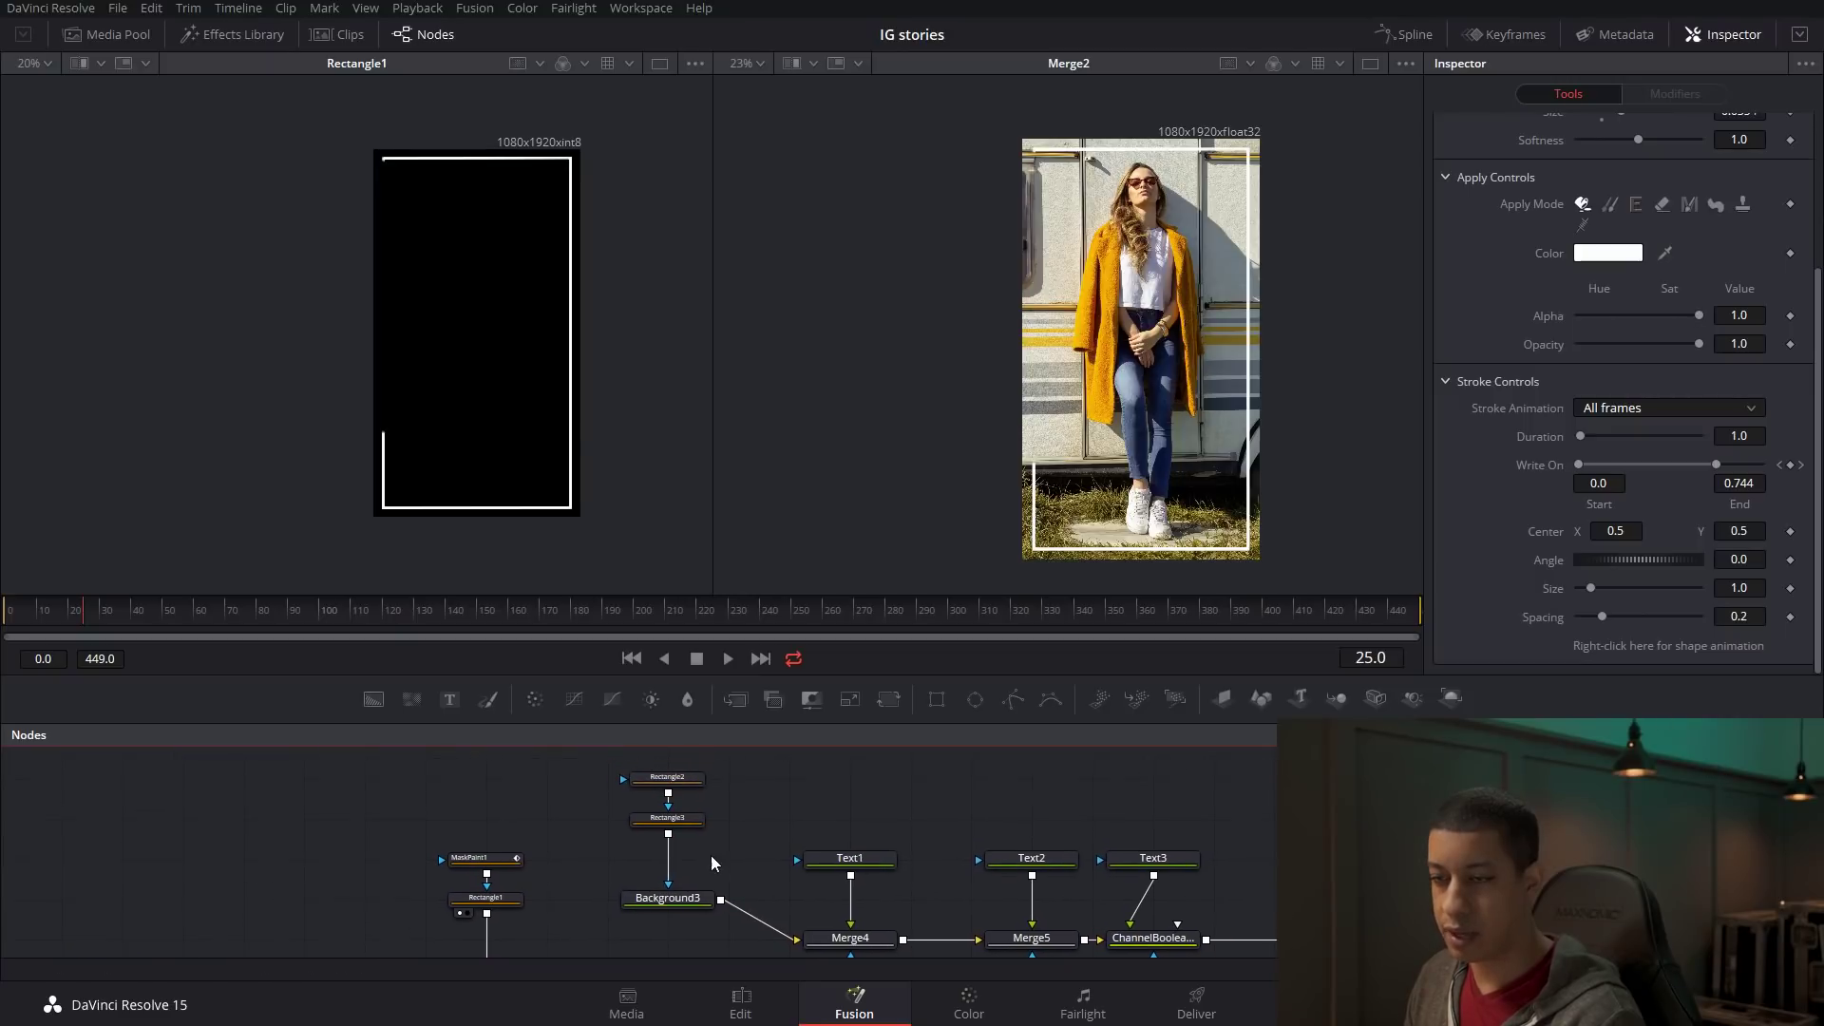
left_click(668, 791)
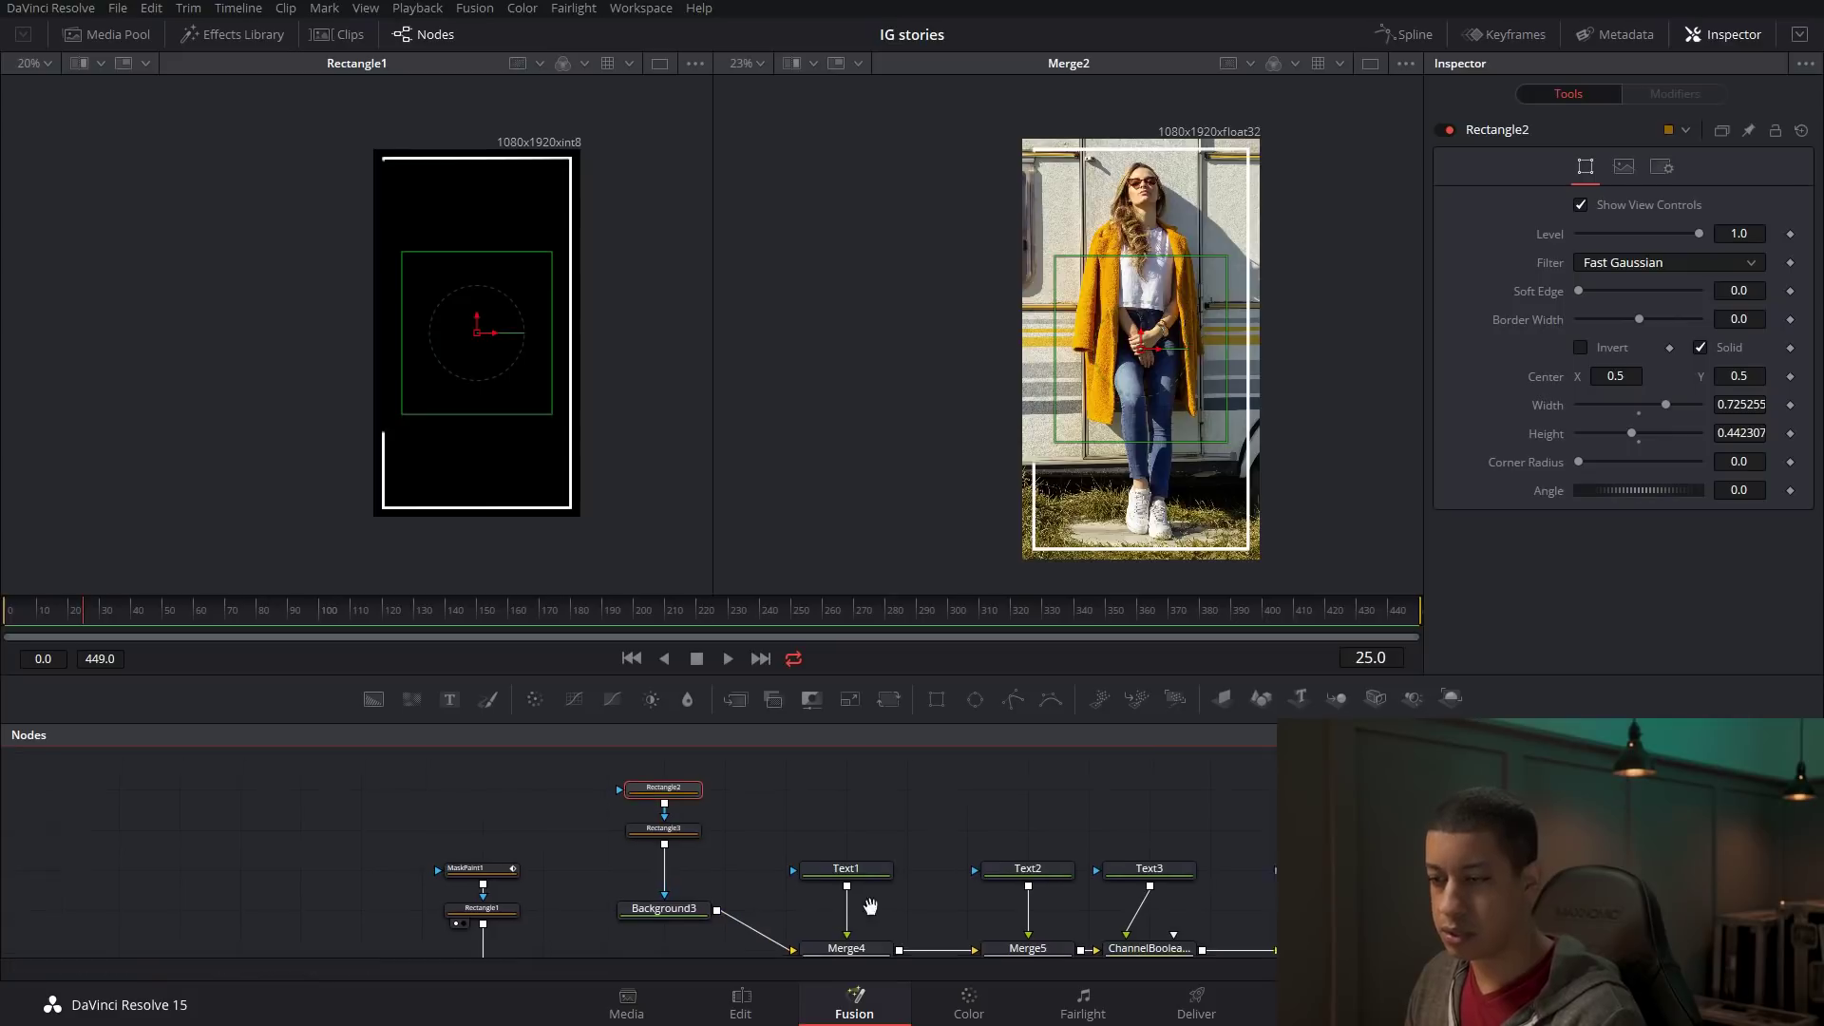
scroll(867, 912, "down", 10)
scroll(868, 912, "right", 20)
left_click(1131, 872)
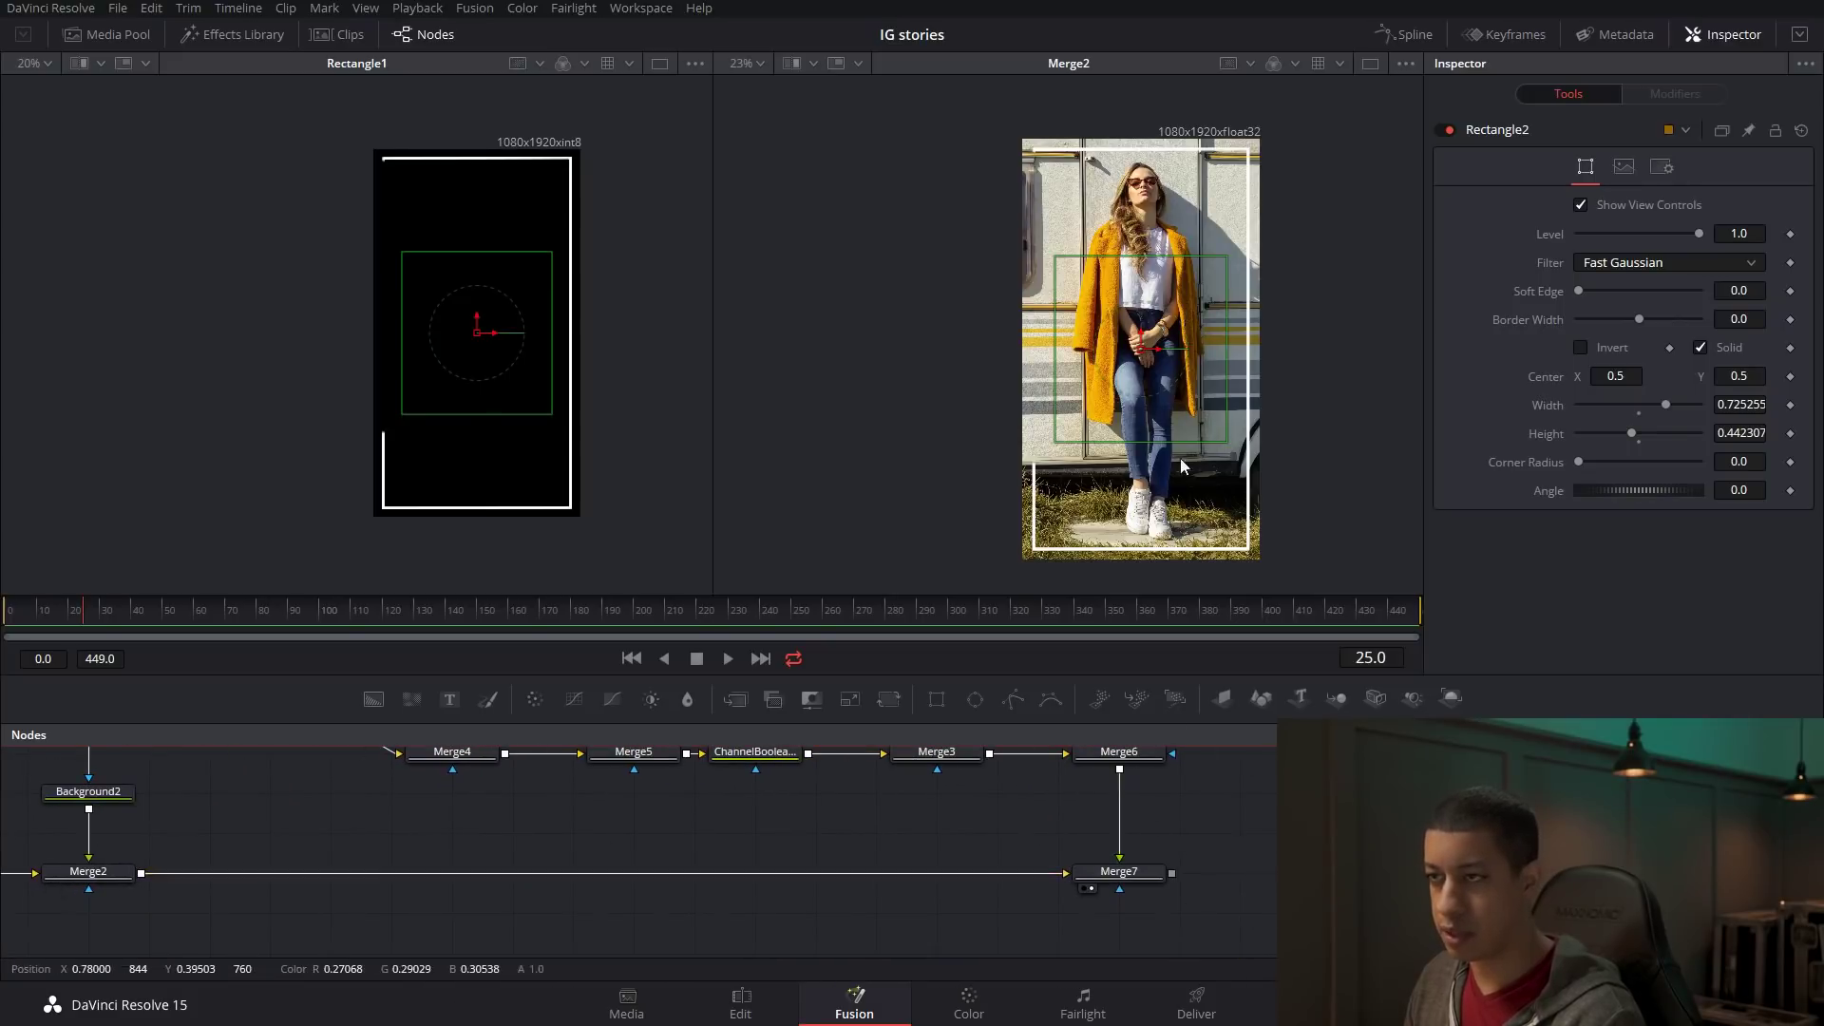
key("2")
Keyframe Rectangle2's Center so its Y value rises from about 0.319 at frame 25 to 0.5 at about frame 50.
scroll(484, 855, "up", 5)
scroll(484, 856, "left", 20)
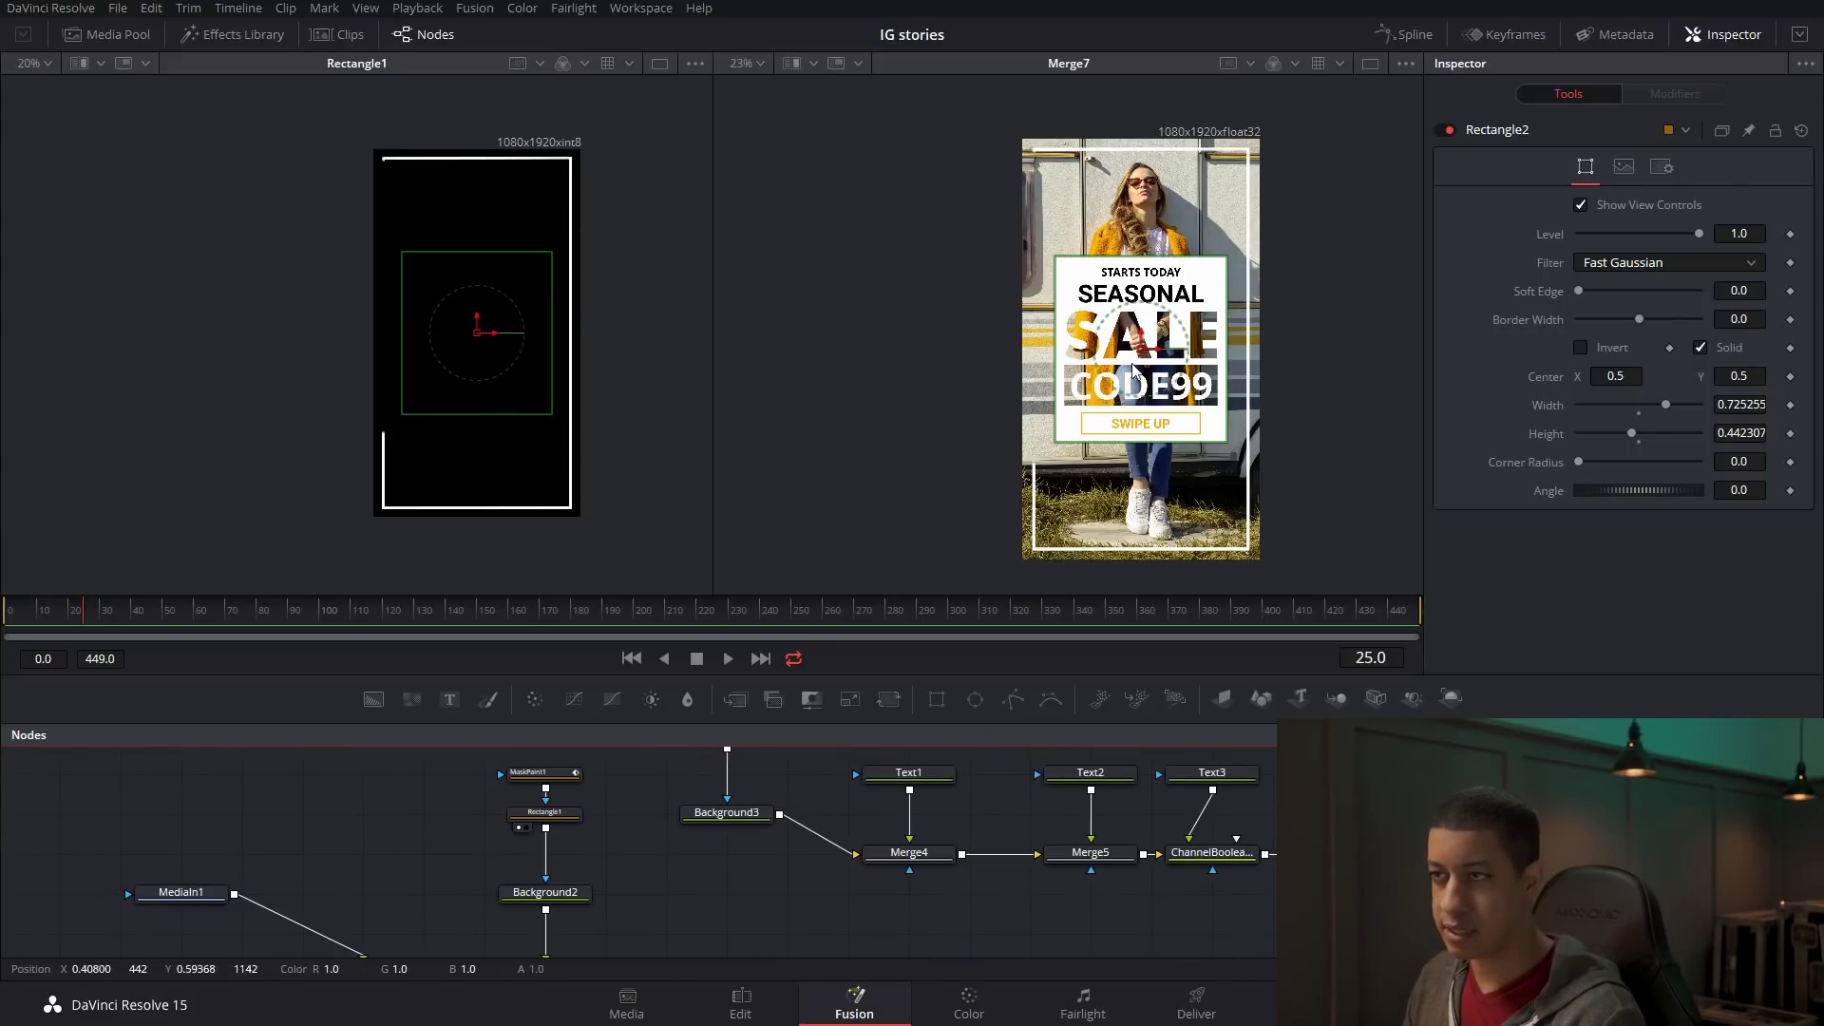
scroll(750, 817, "up", 2)
scroll(751, 817, "left", 2)
scroll(808, 832, "up", 2)
scroll(798, 856, "right", 1)
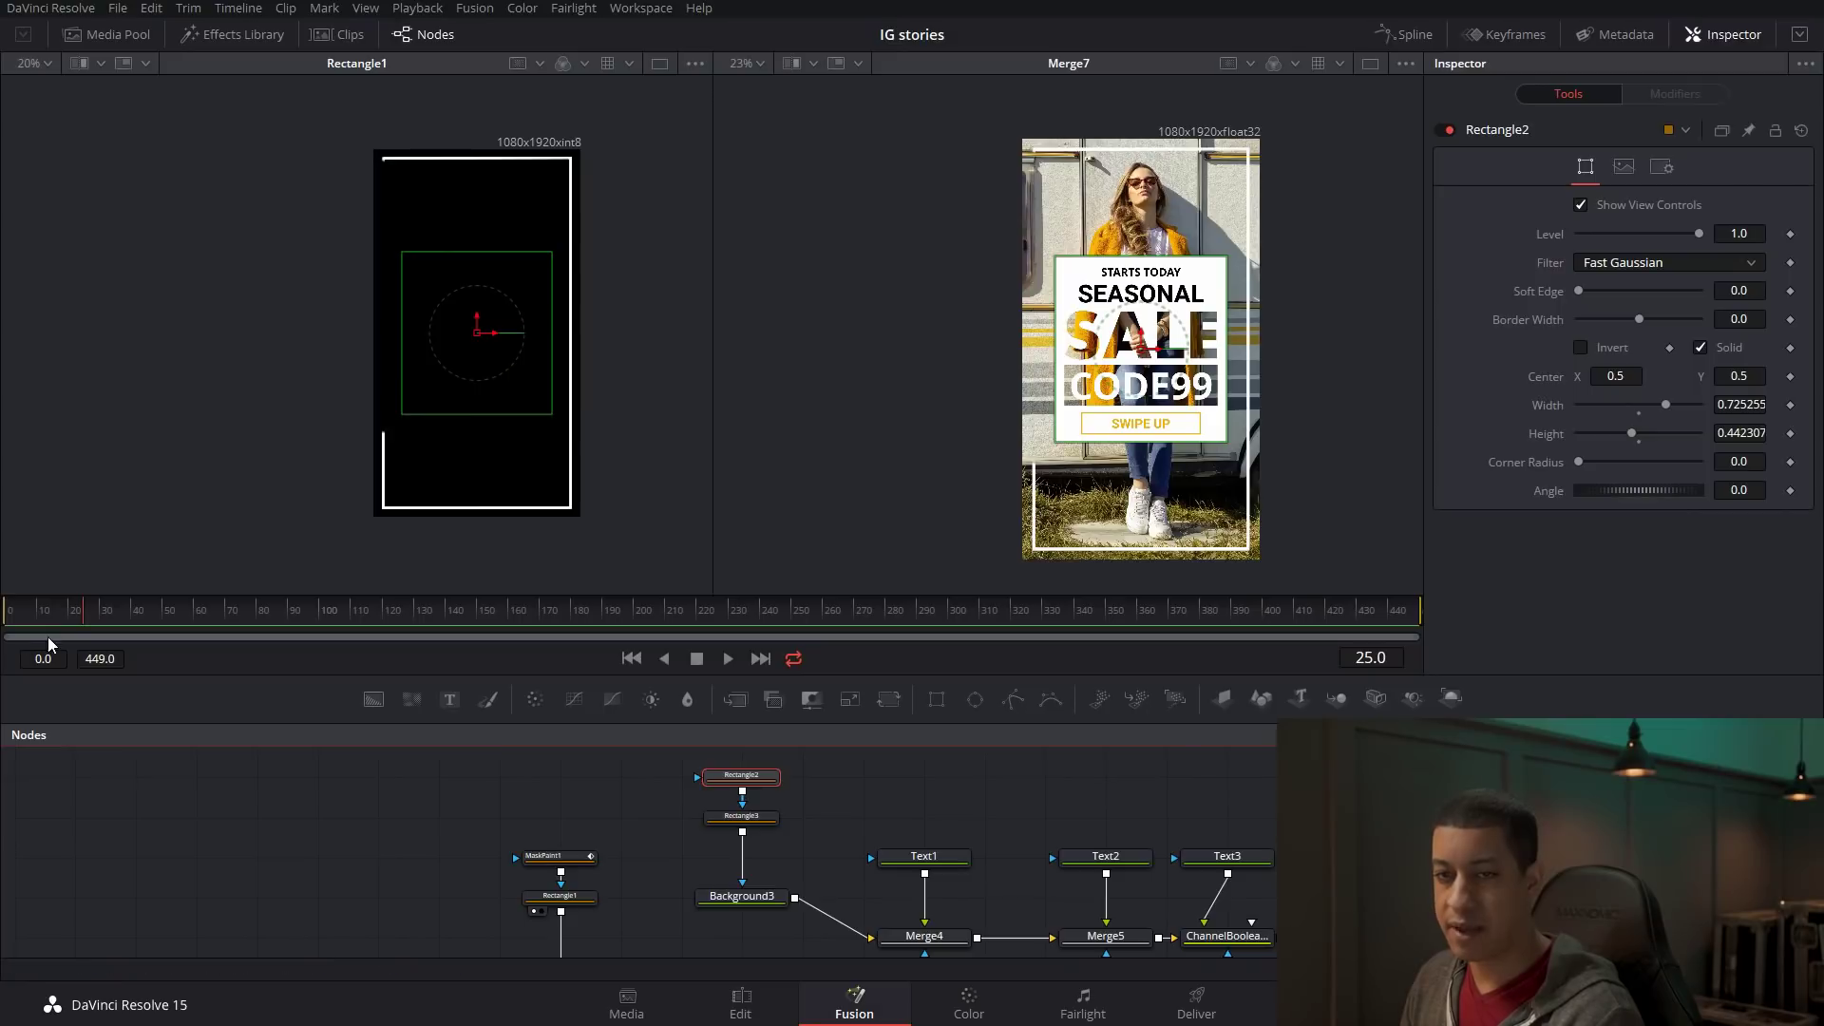
left_click(1791, 378)
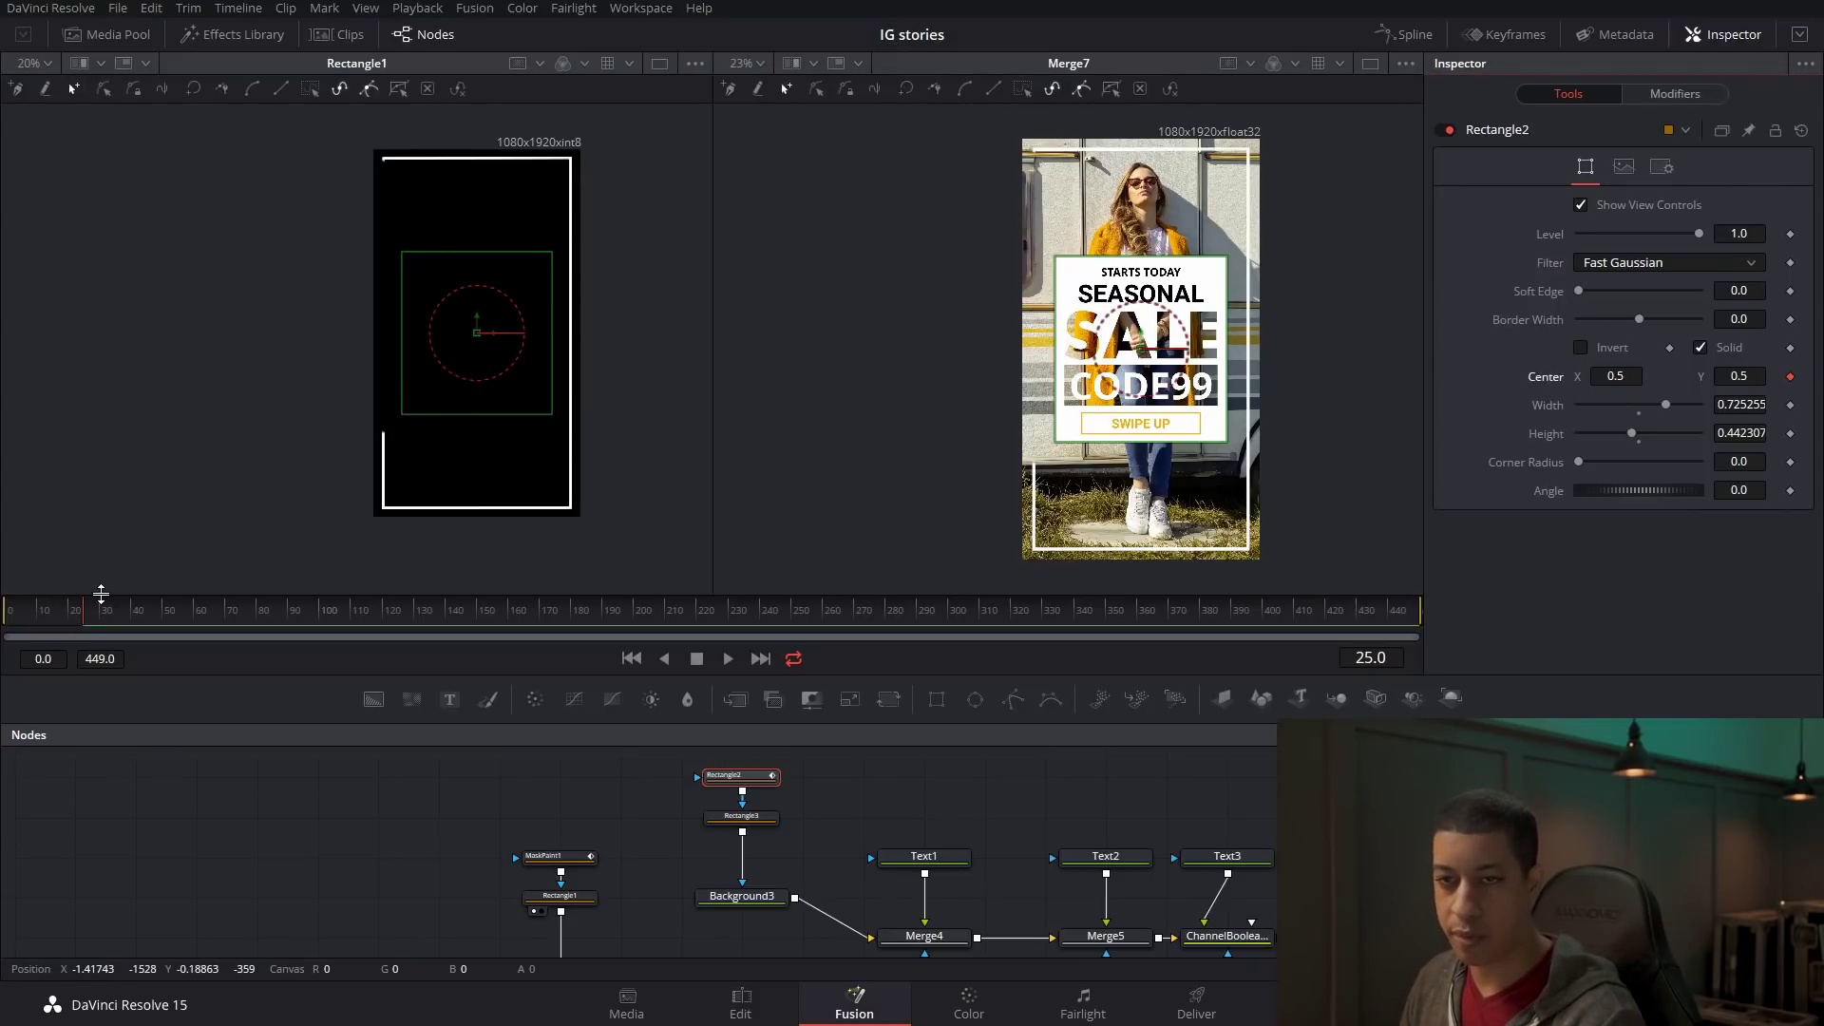
left_click_drag(87, 613, 129, 613)
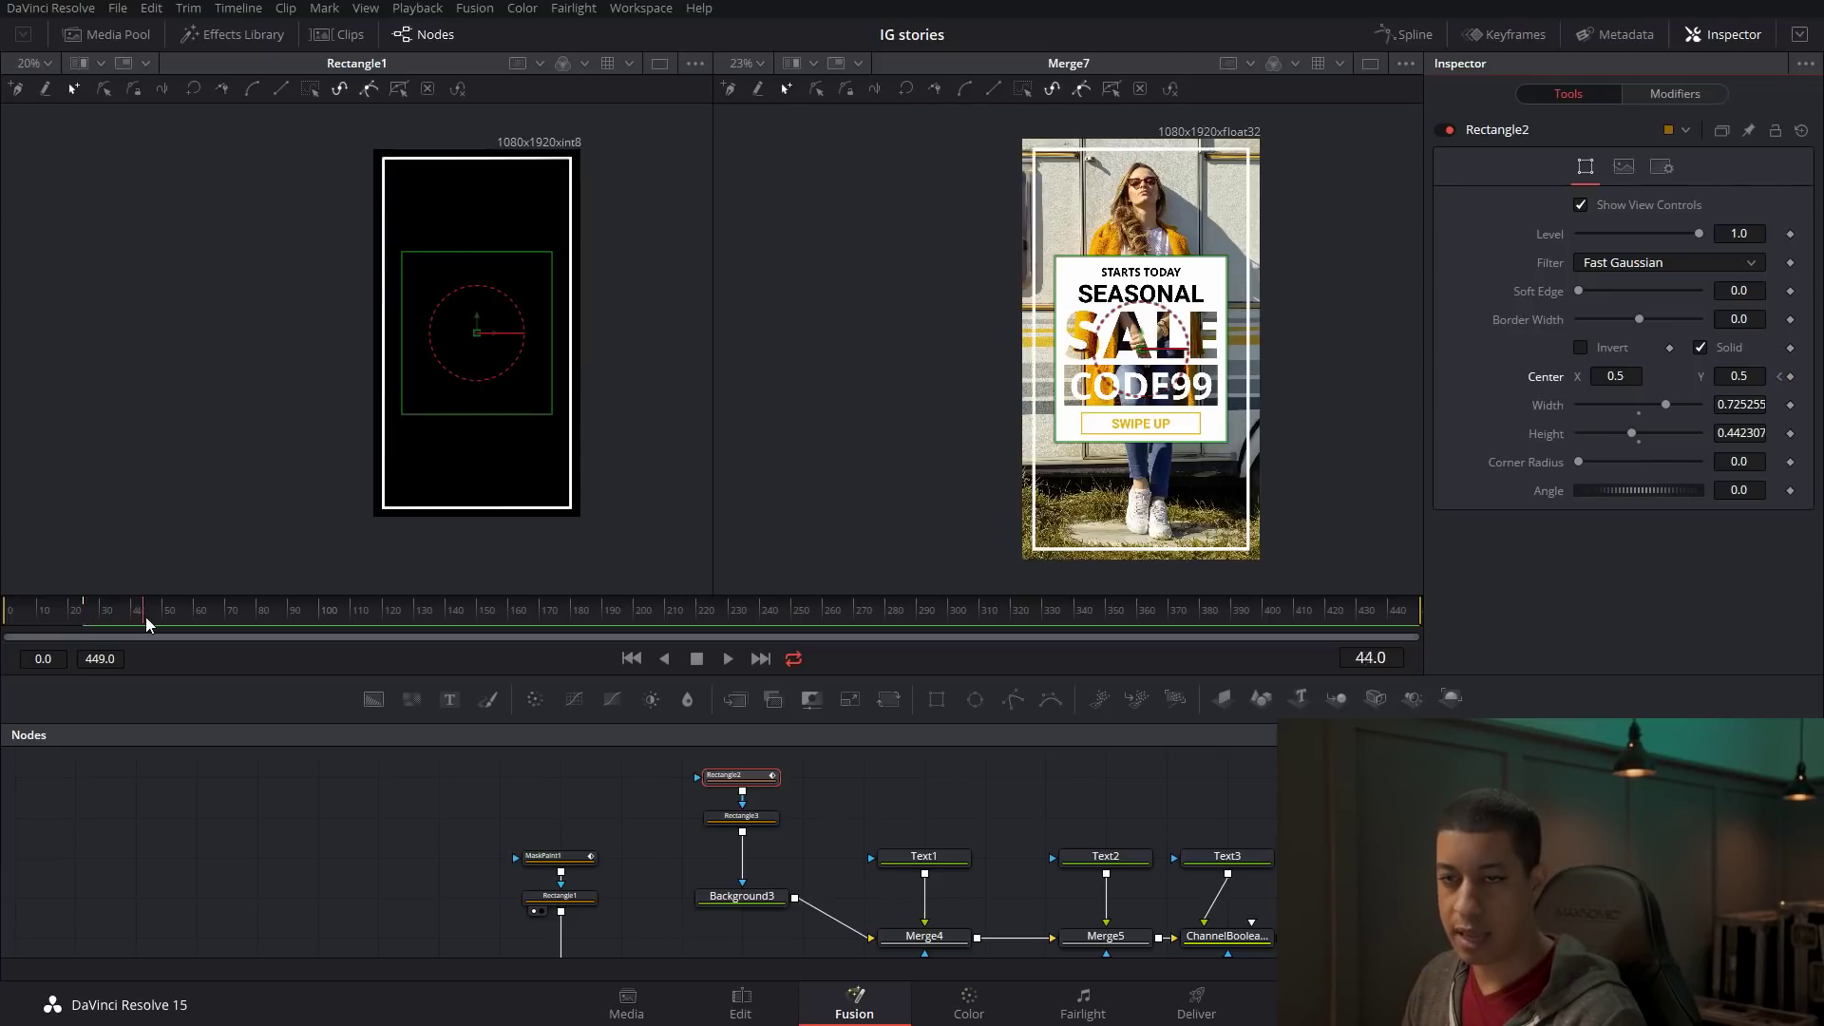
left_click(1780, 377)
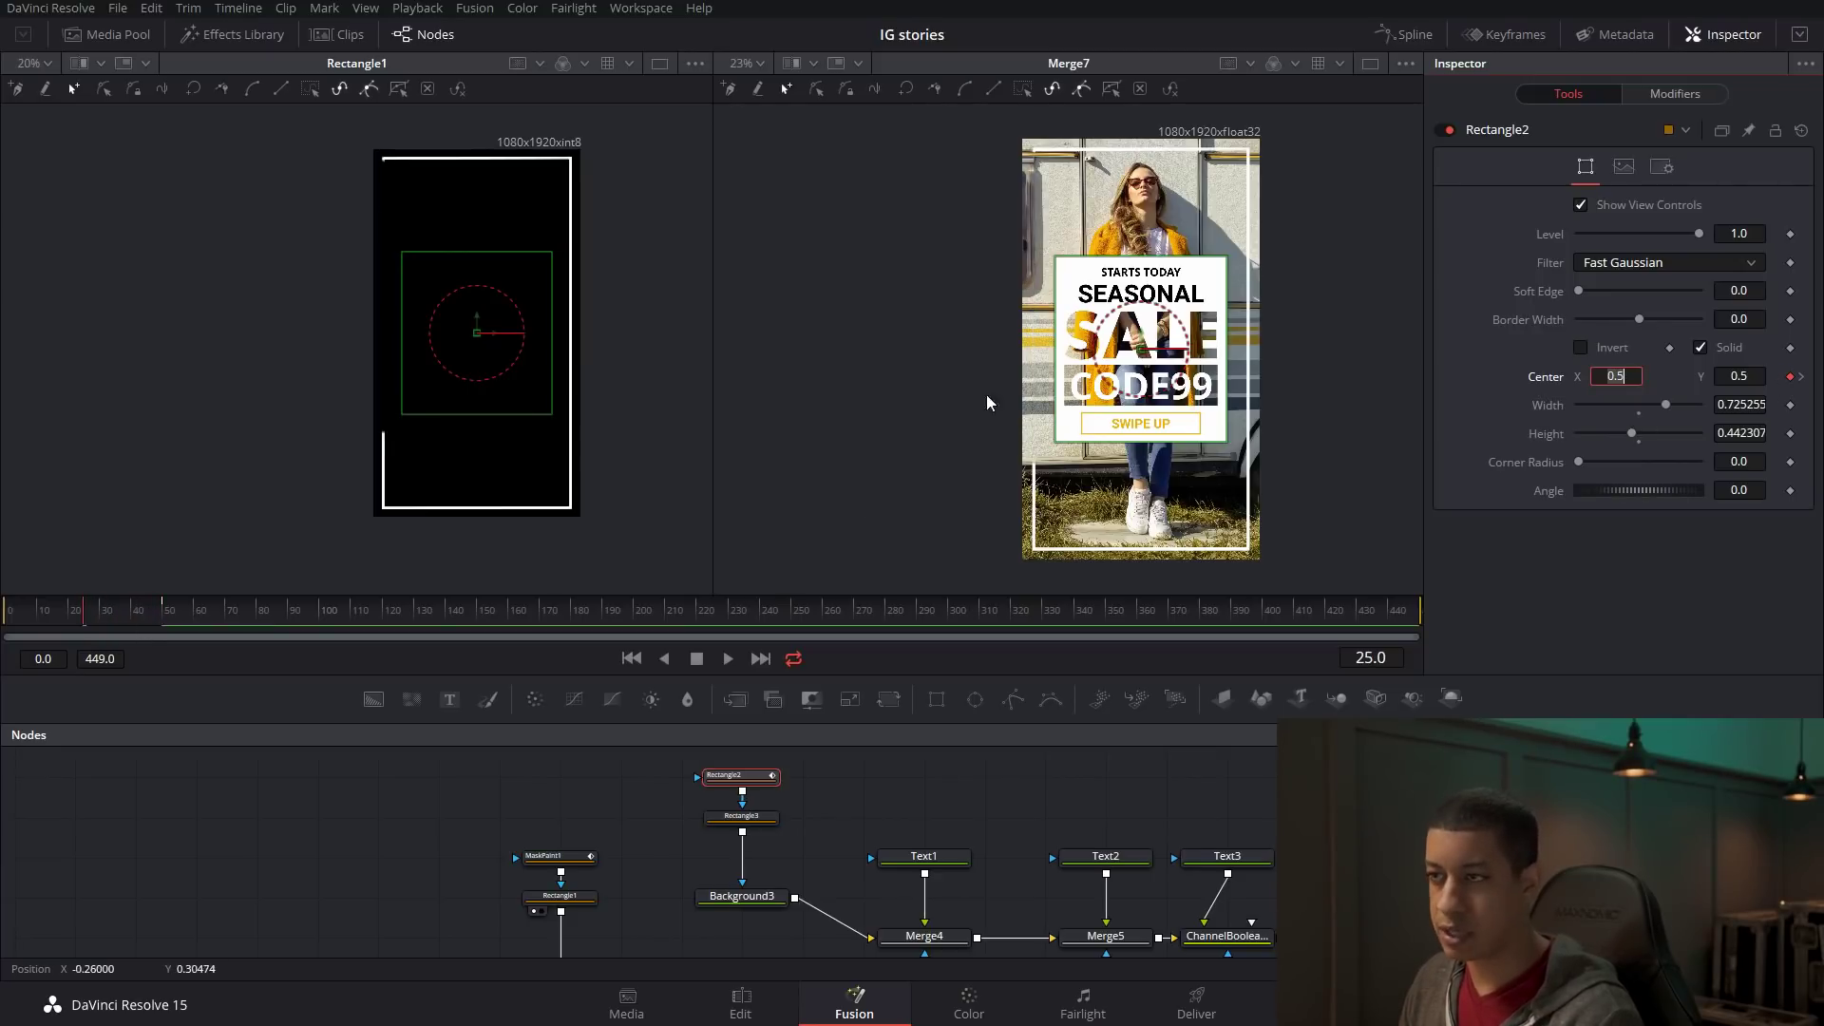
left_click_drag(1145, 337, 1150, 413)
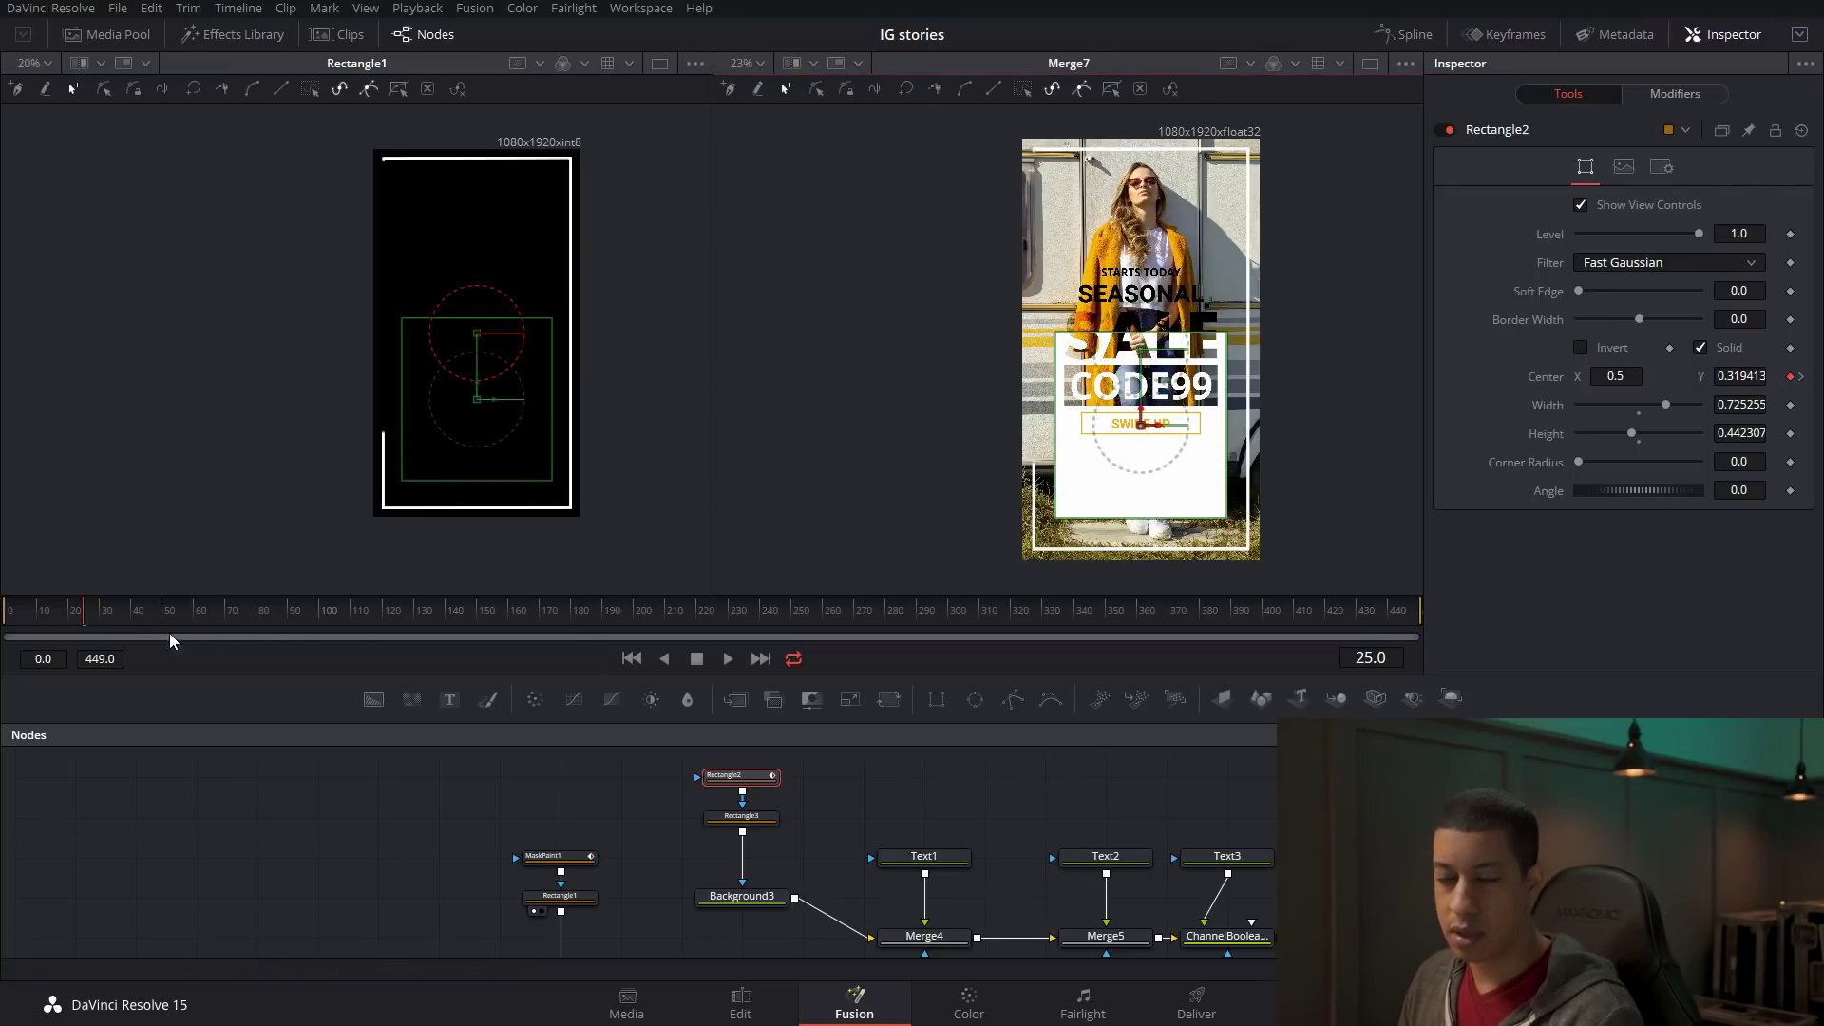
Keyframe Rectangle2's Level from 0 at frame 30 to 1.0 at frame 42 so the white box fades in.
left_click_drag(95, 614, 99, 615)
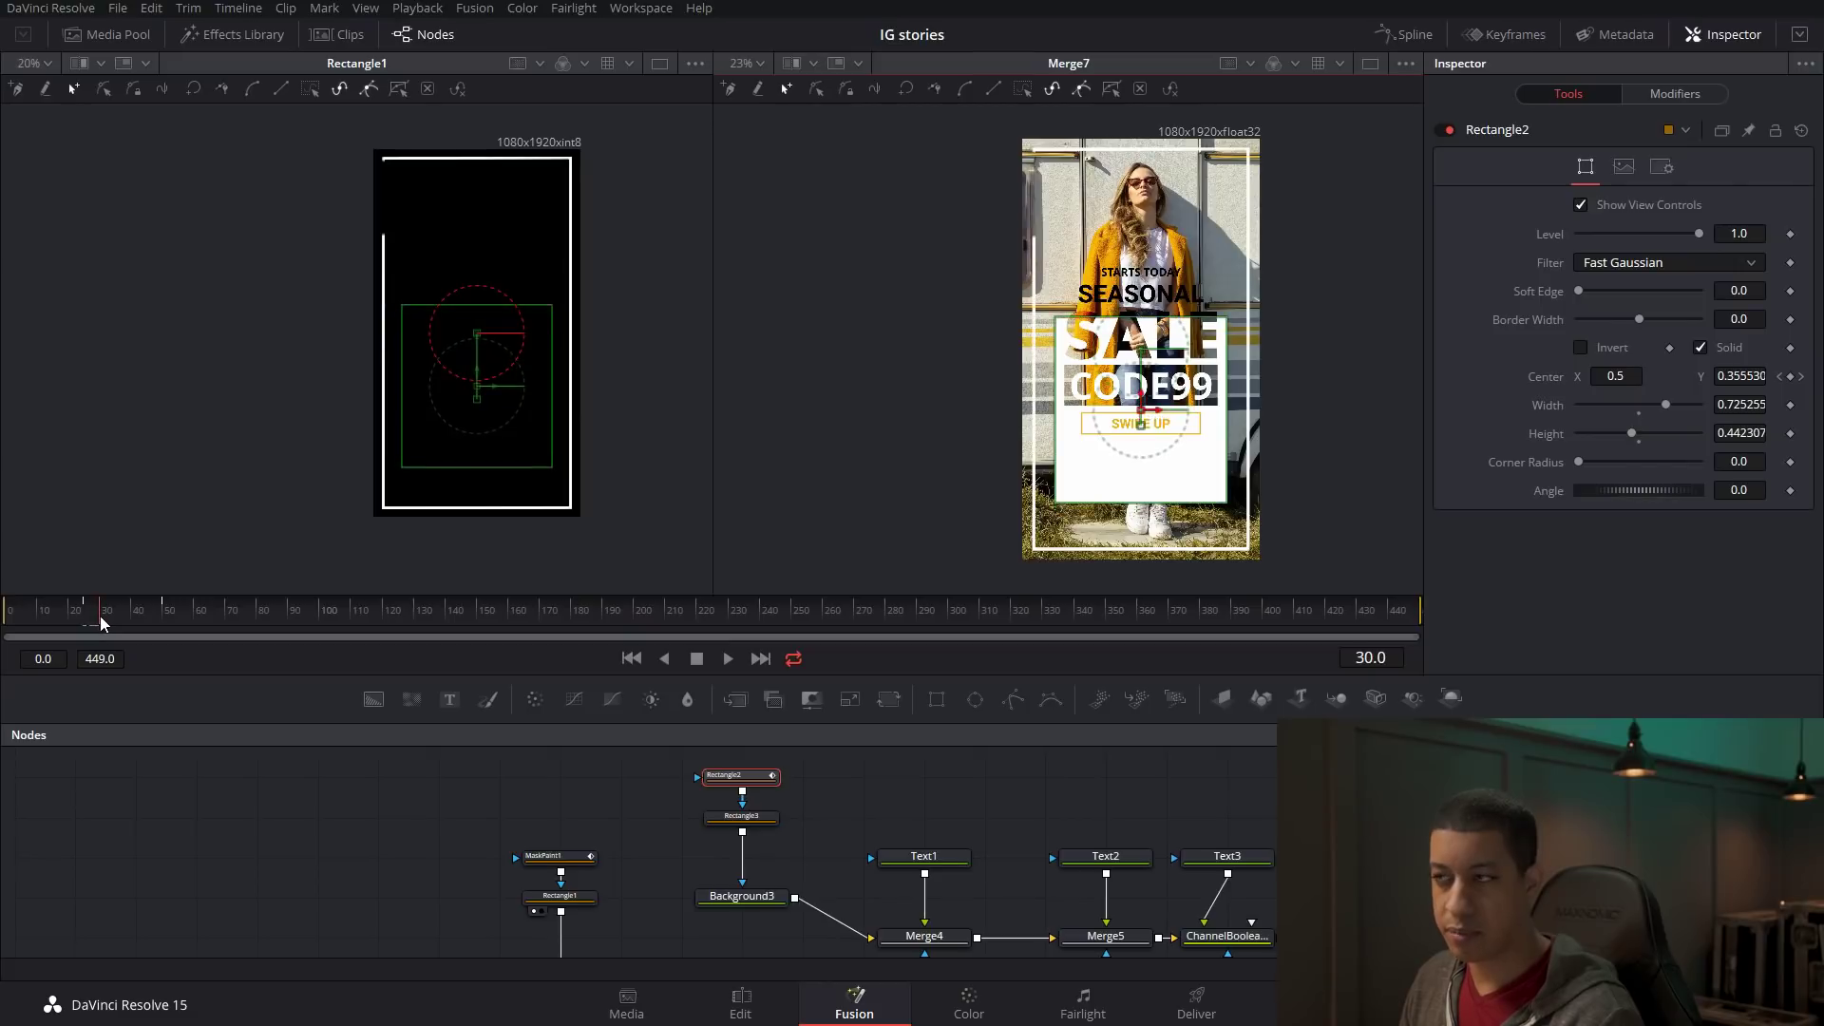
left_click(1792, 235)
mouse_move(126, 616)
left_mouse_down()
mouse_move(162, 619)
mouse_move(140, 629)
left_mouse_up()
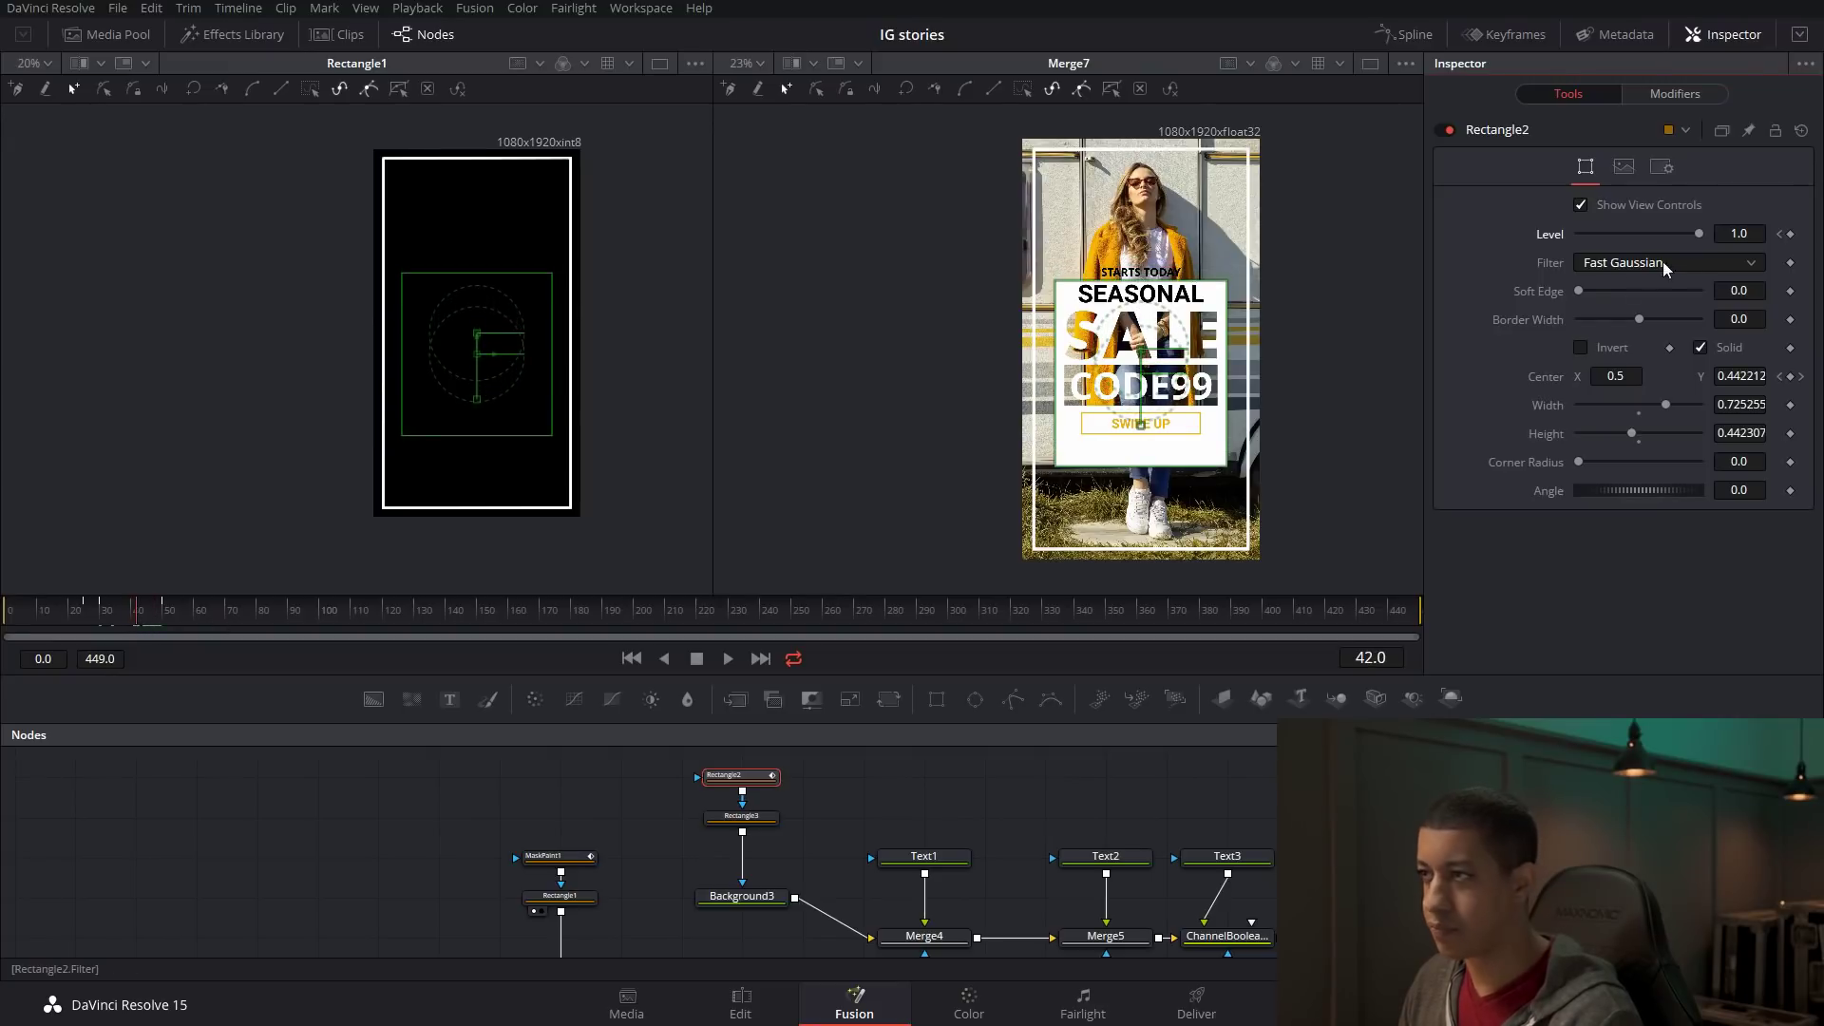
left_click(1780, 235)
left_click_drag(1700, 234, 1568, 240)
Play and scrub the composite to review the white box's rise and fade-in, ending at frame 65.
left_click_drag(99, 620, 208, 620)
key("space")
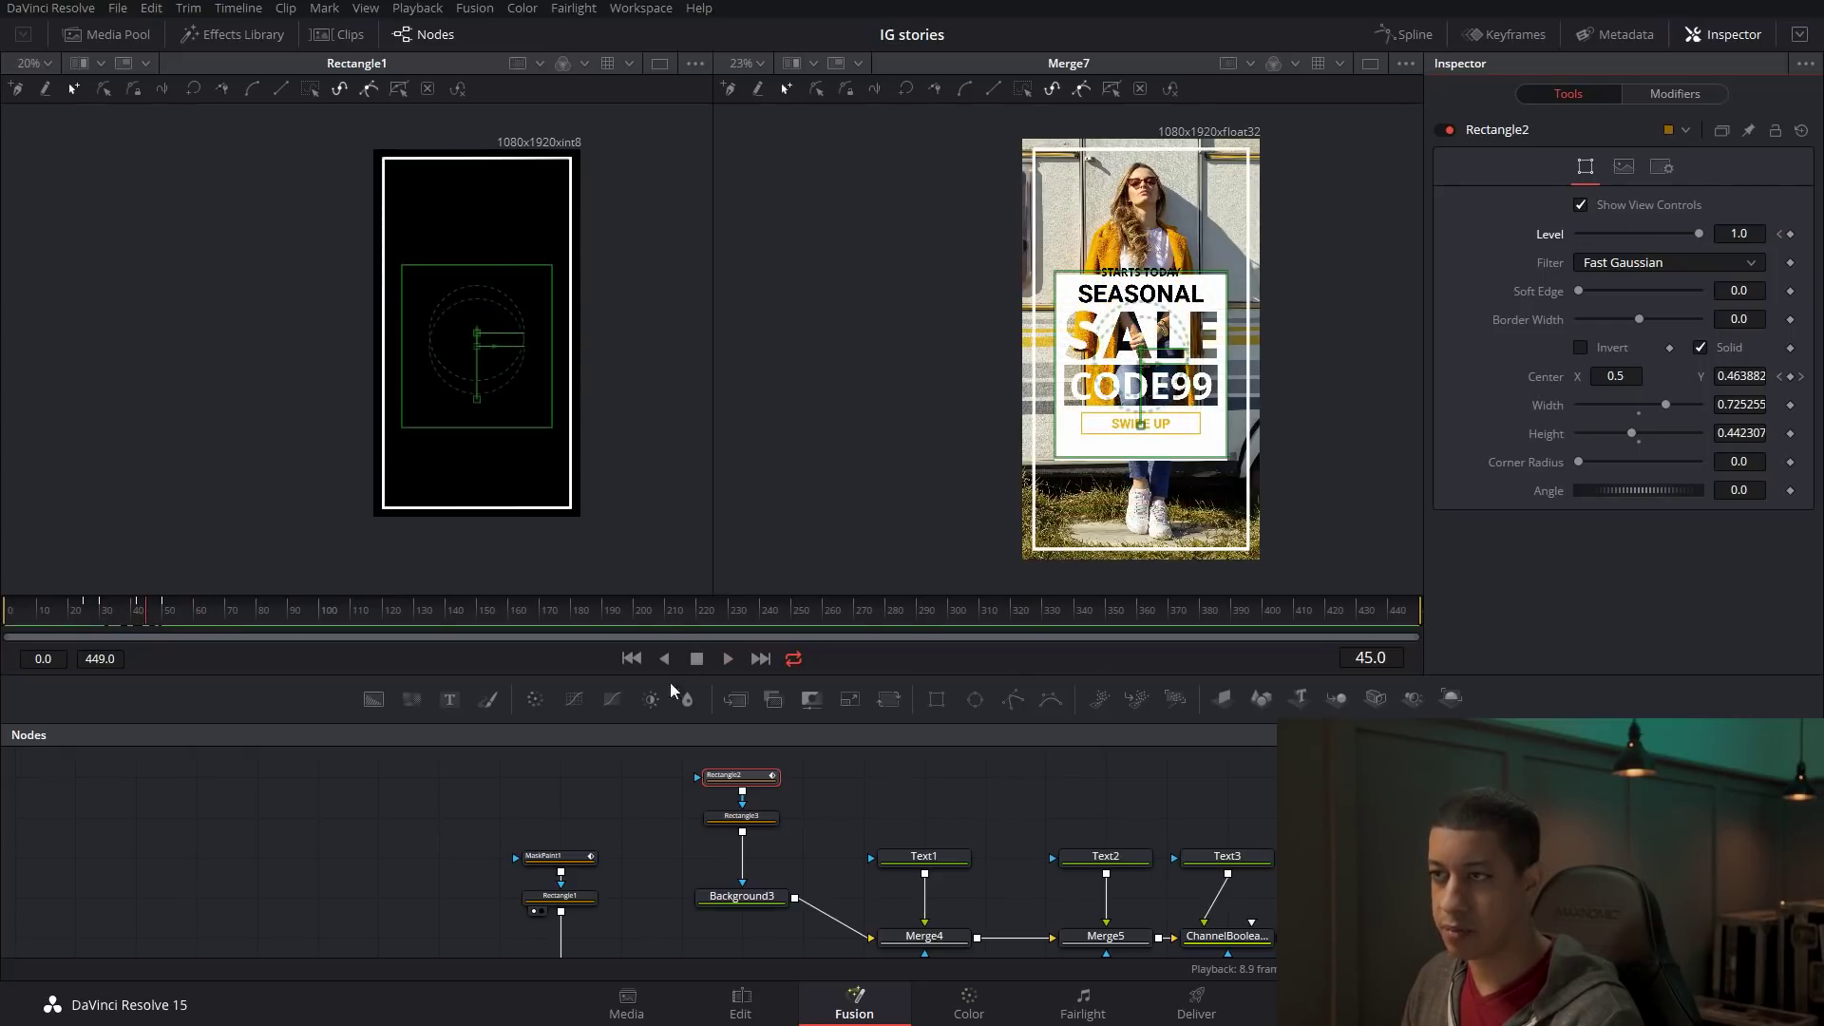
left_click(692, 662)
left_click_drag(150, 617, 213, 633)
Select the Text1 node holding "STARTS TODAY" and set the playhead to frame 50.
left_click_drag(830, 846, 713, 828)
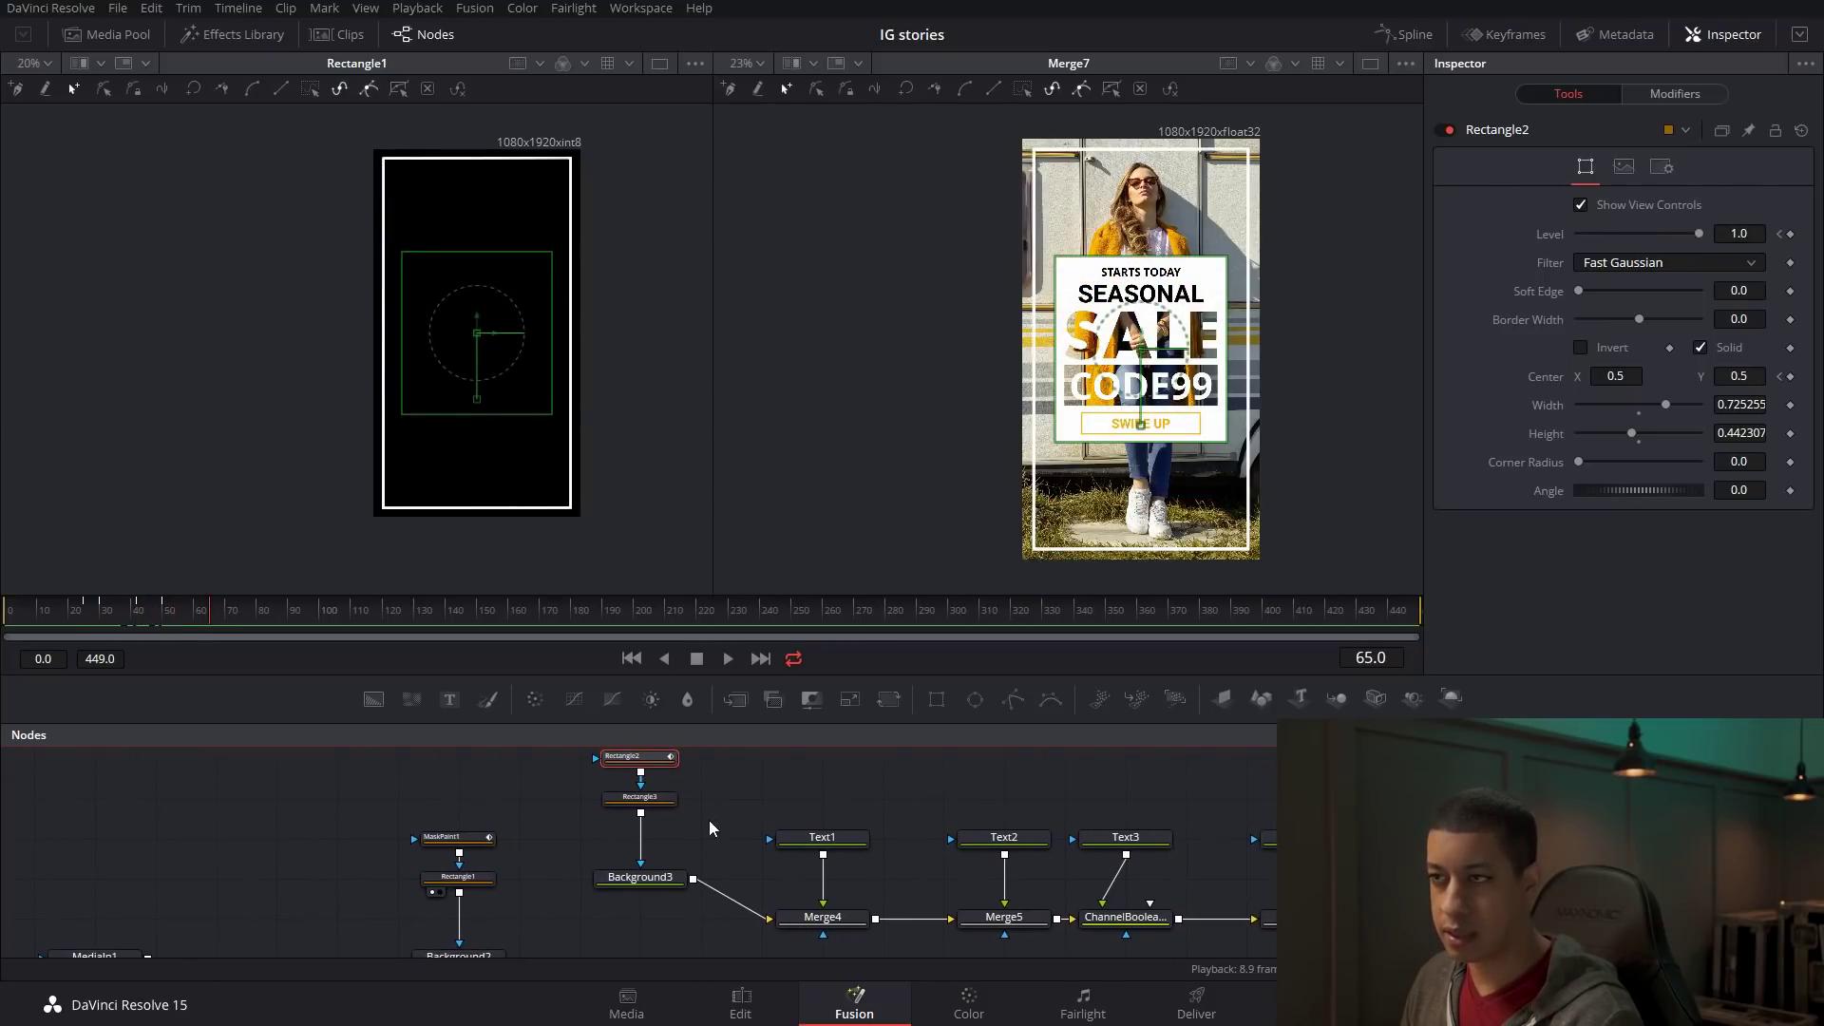
left_click(665, 799)
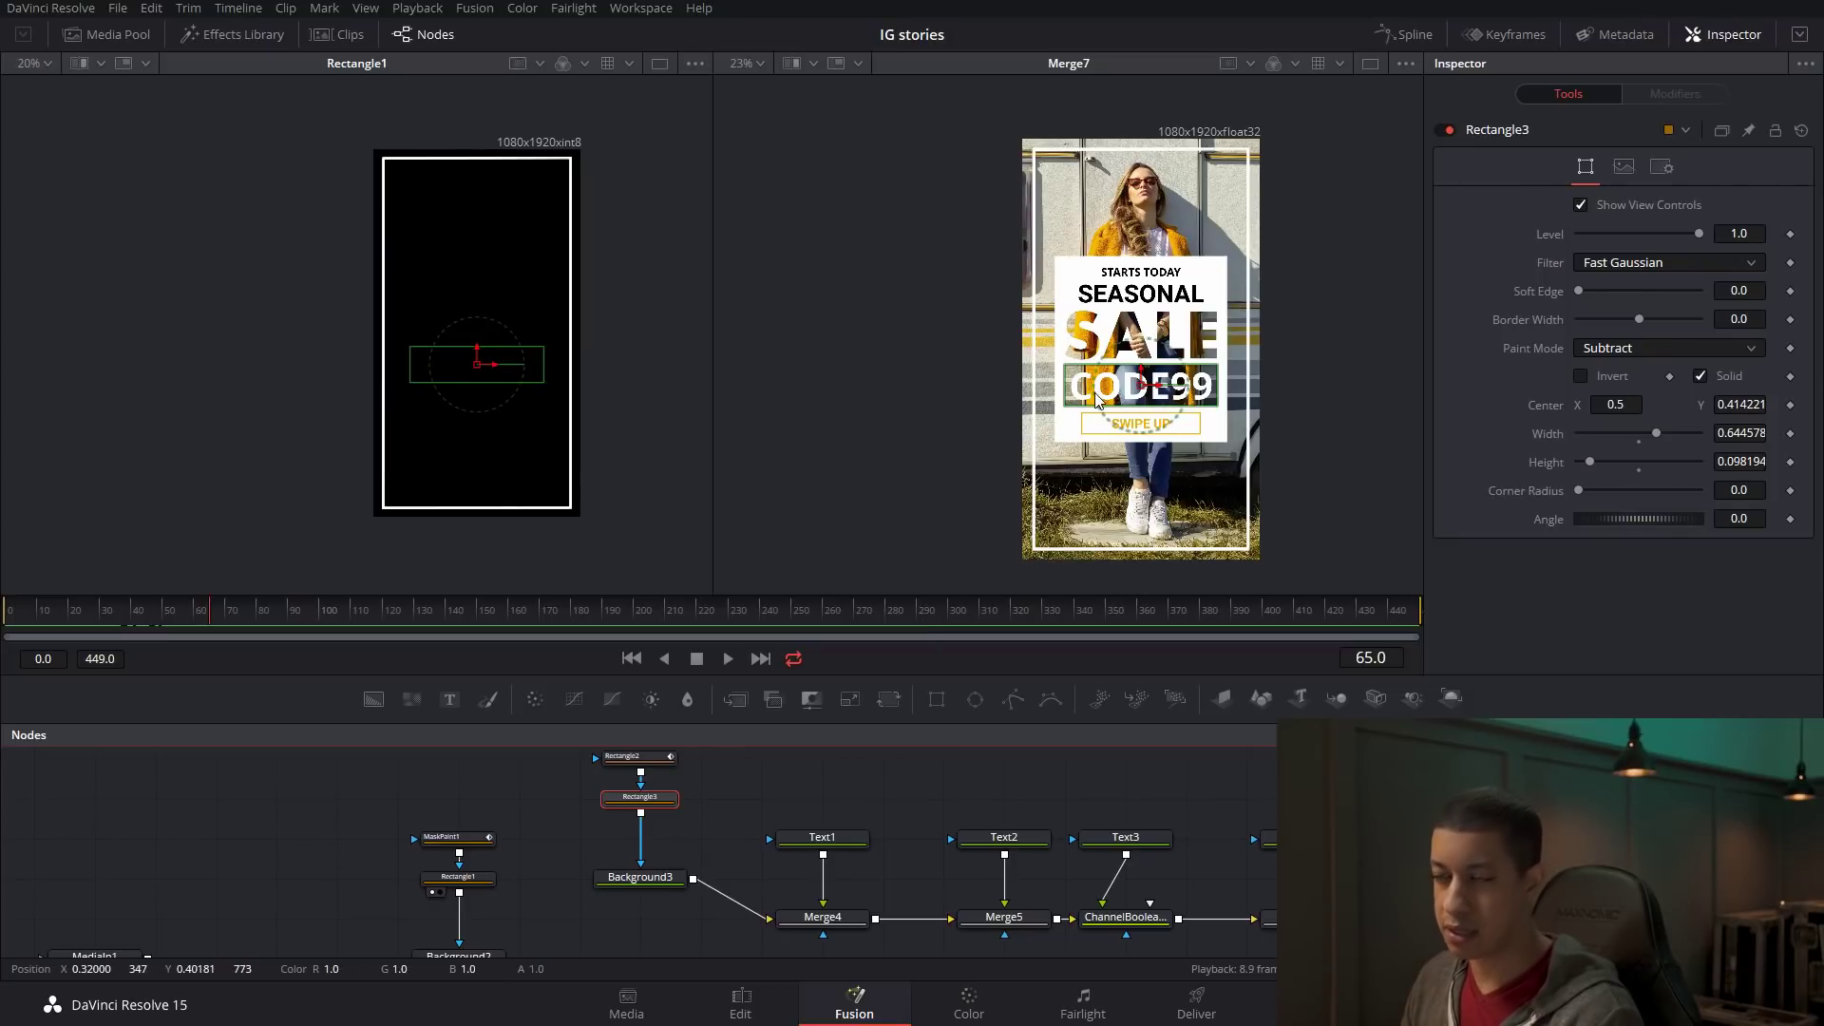
left_click_drag(842, 847, 789, 806)
left_click(786, 803)
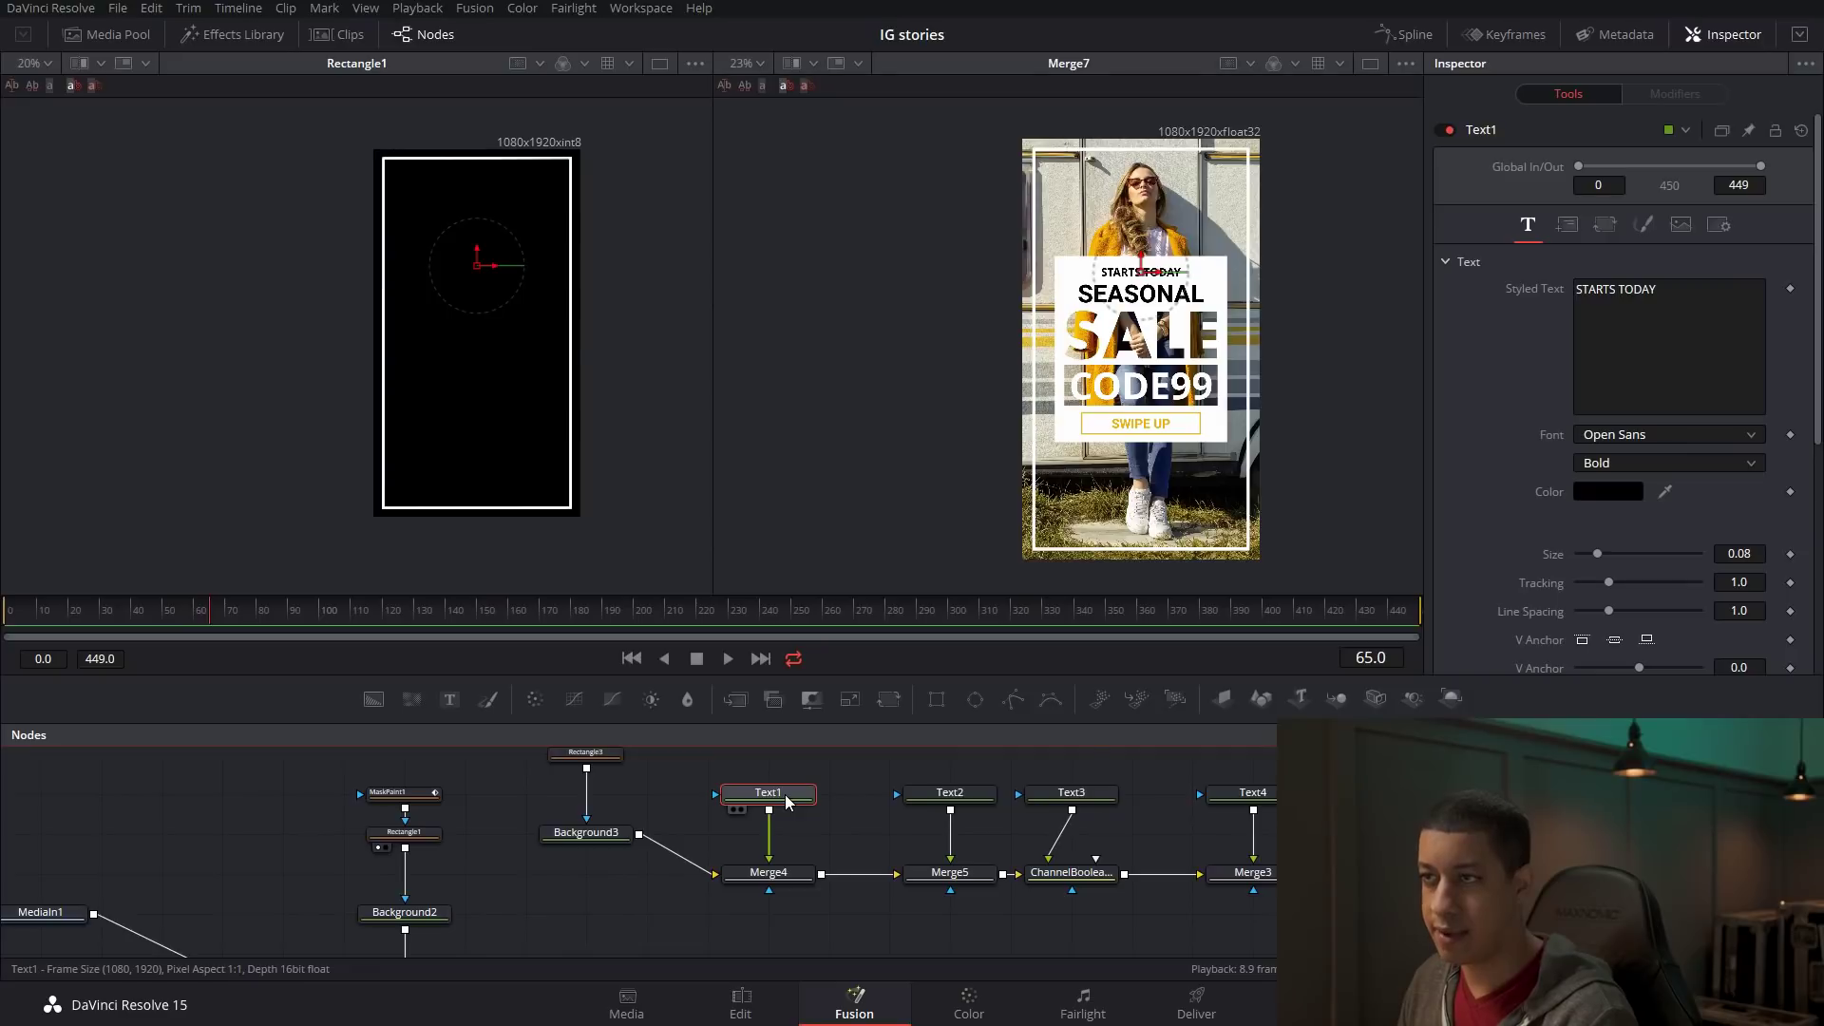
scroll(1145, 287, "up", 1)
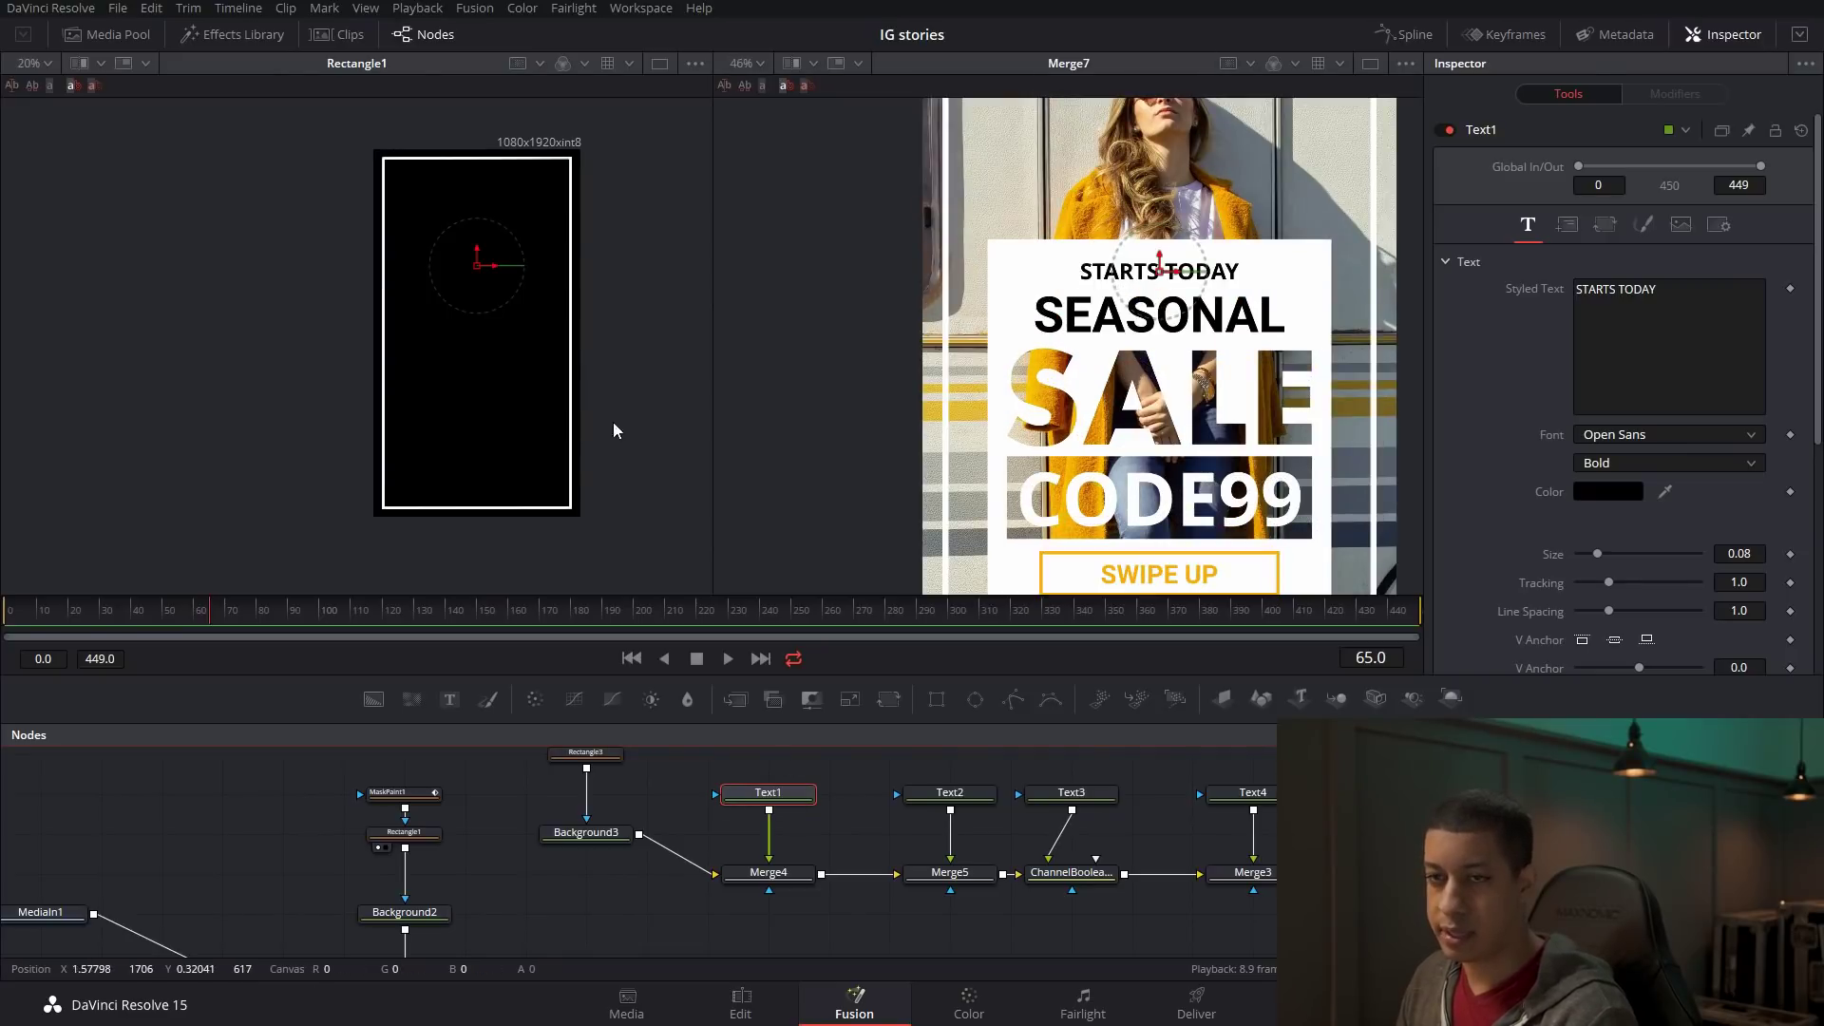
mouse_move(163, 612)
left_mouse_down()
mouse_move(145, 616)
mouse_move(169, 620)
left_mouse_up()
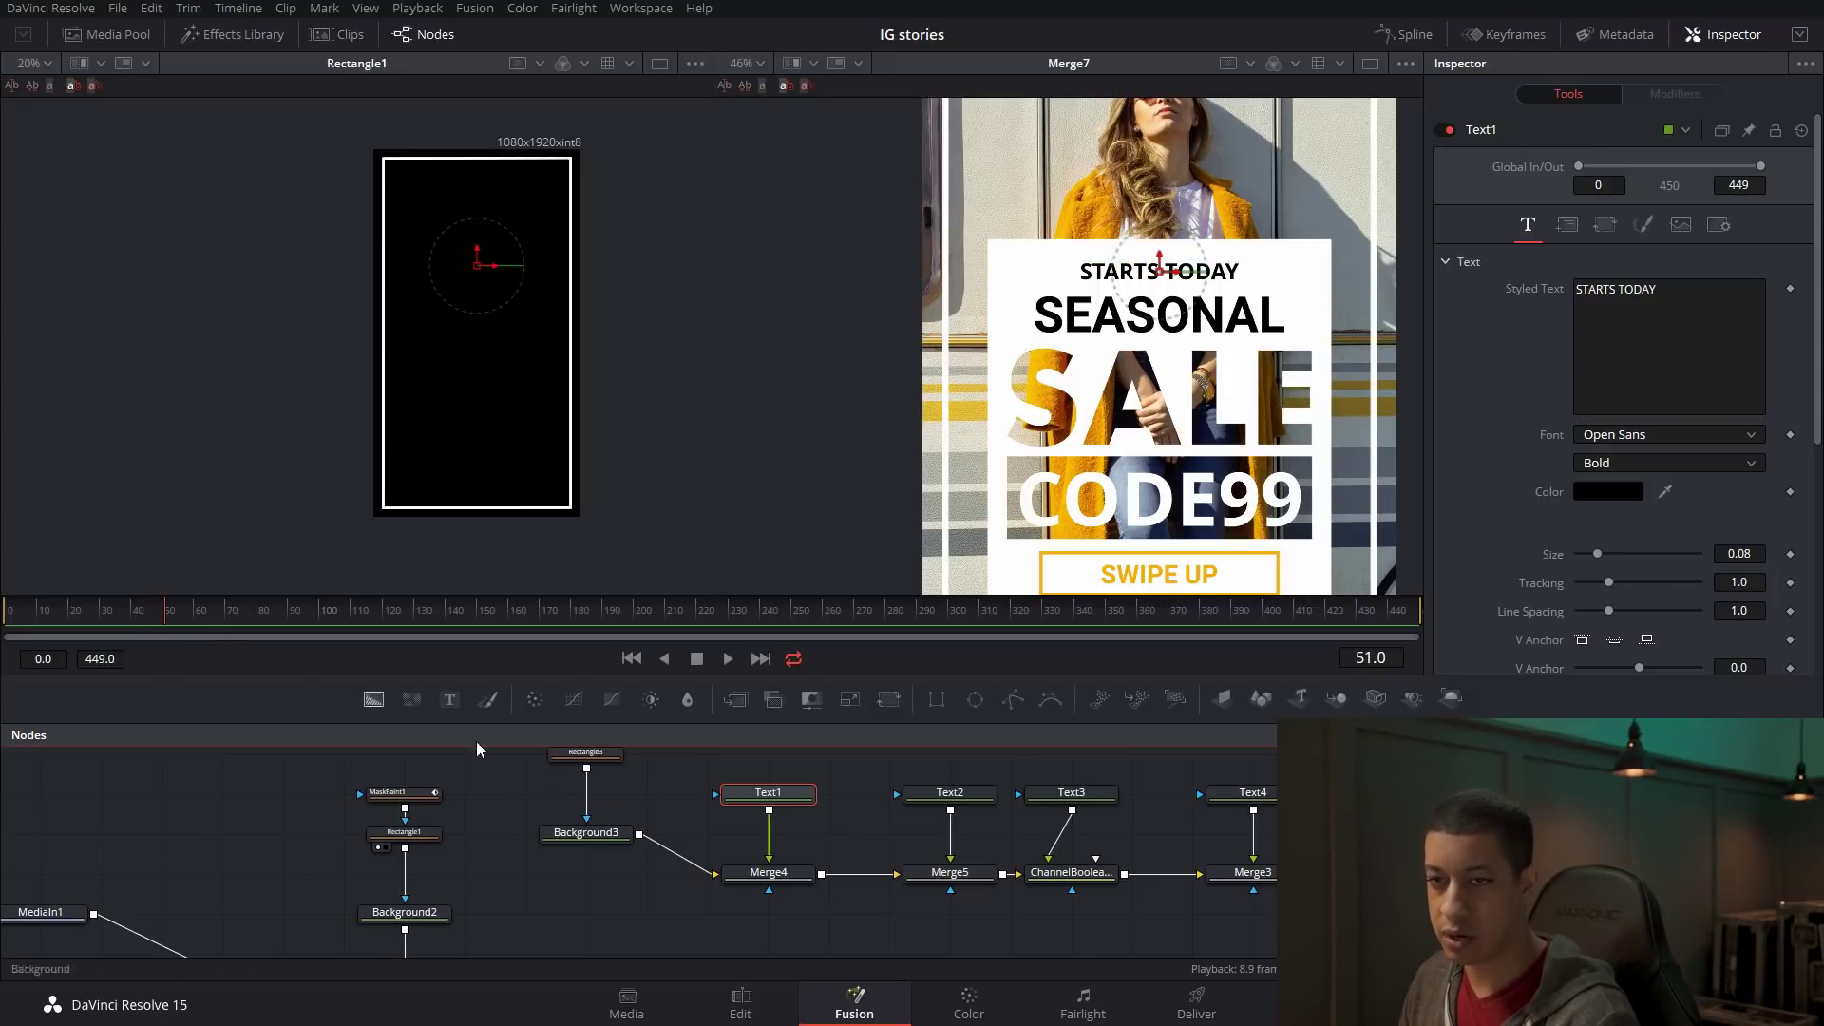
left_click(162, 613)
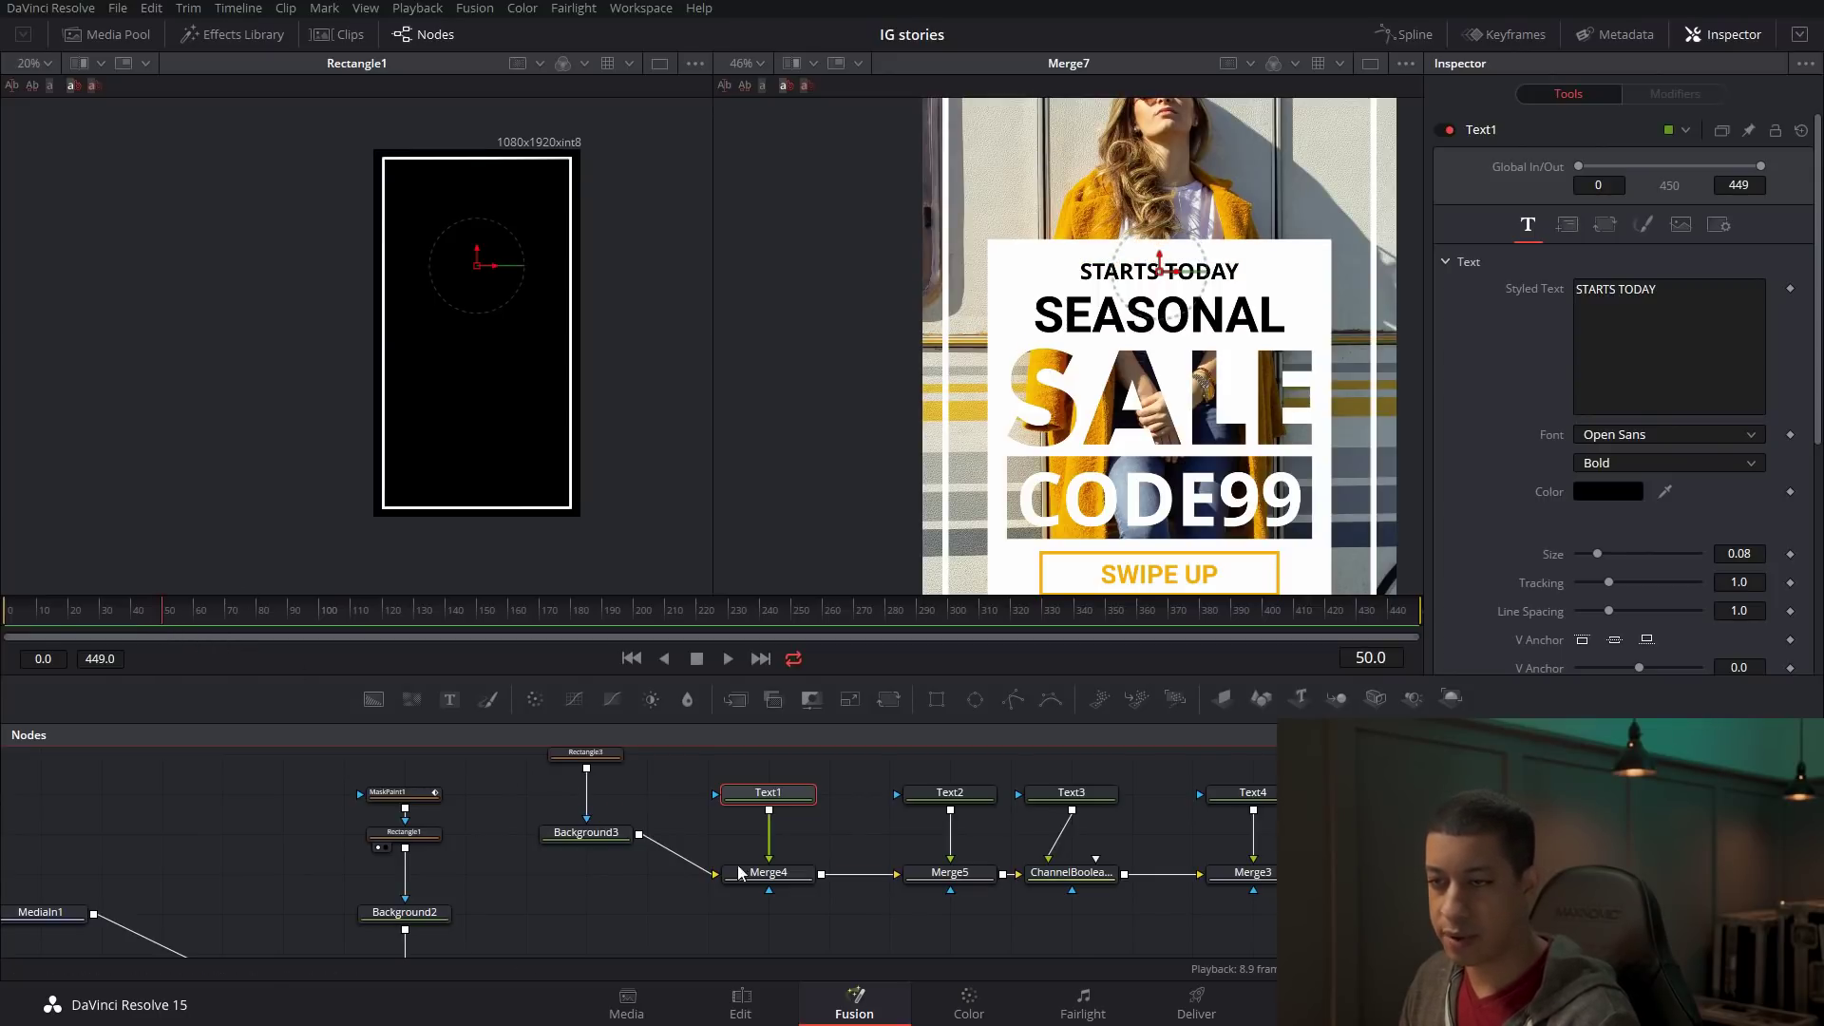
Add a Follower modifier to Text1's styled text and set its delay between each character to 1.0.
left_click_drag(825, 826, 717, 844)
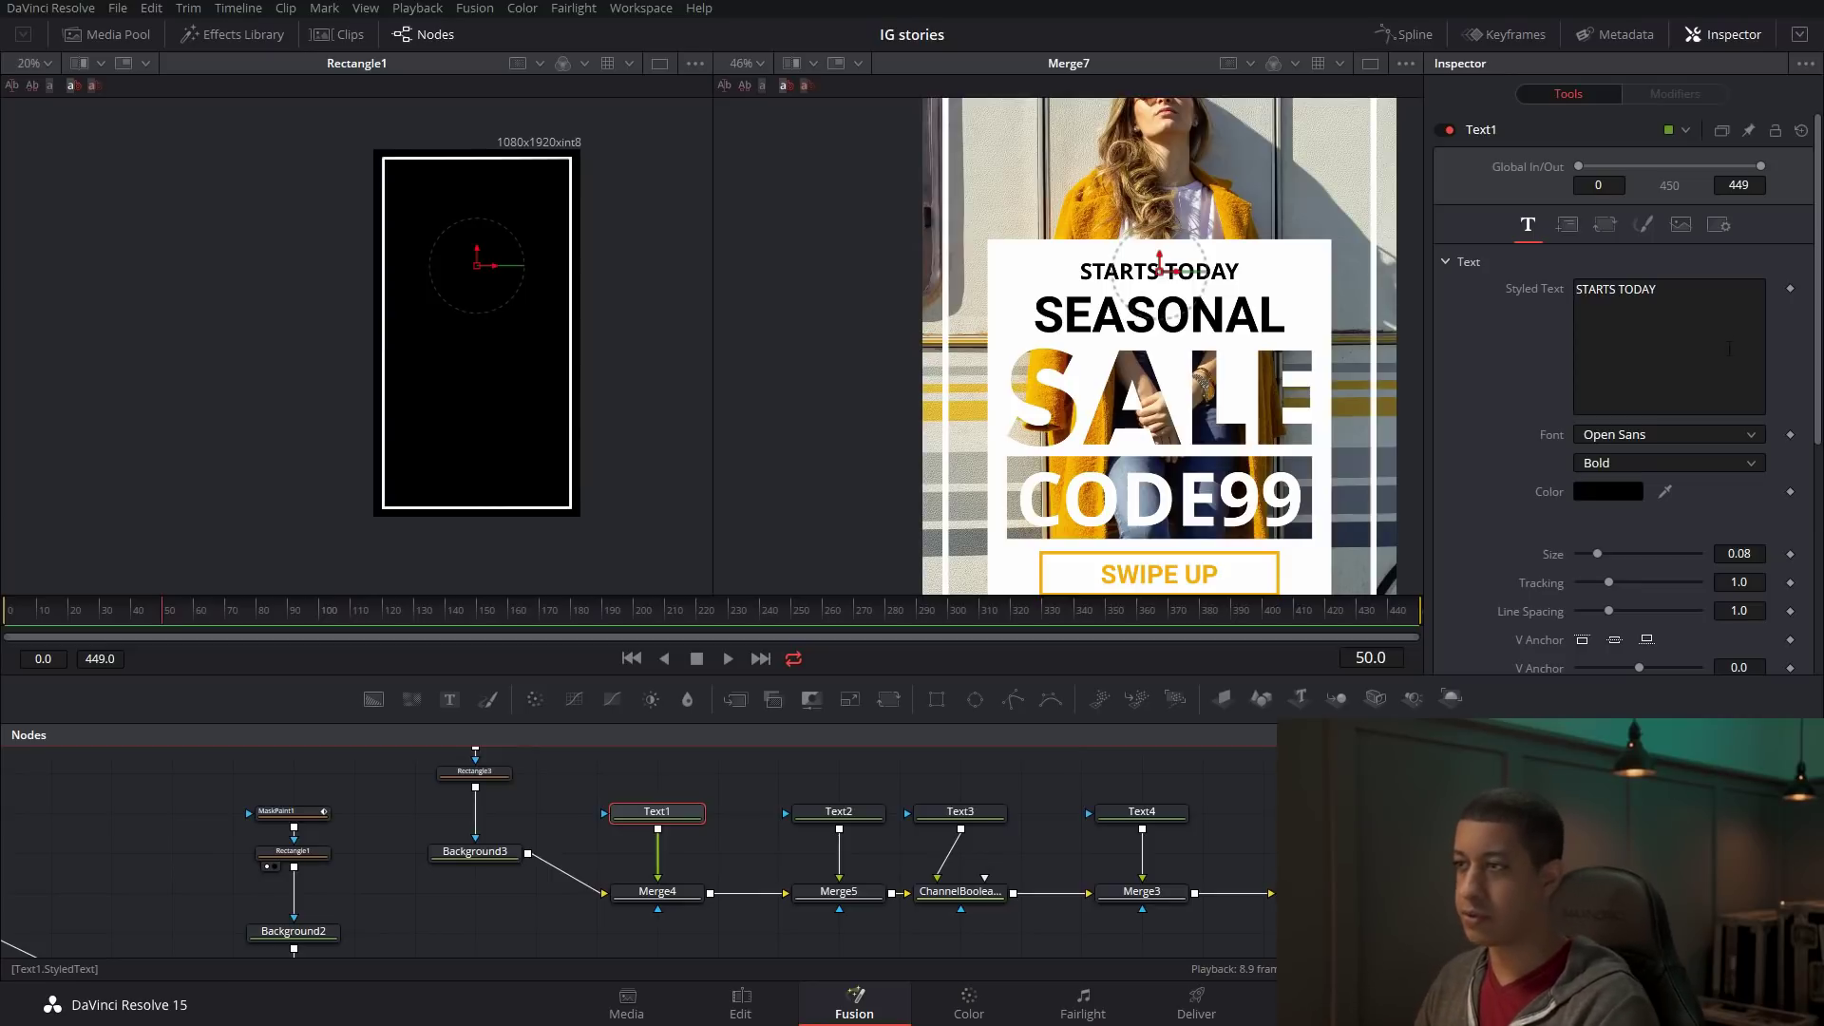
right_click(1715, 363)
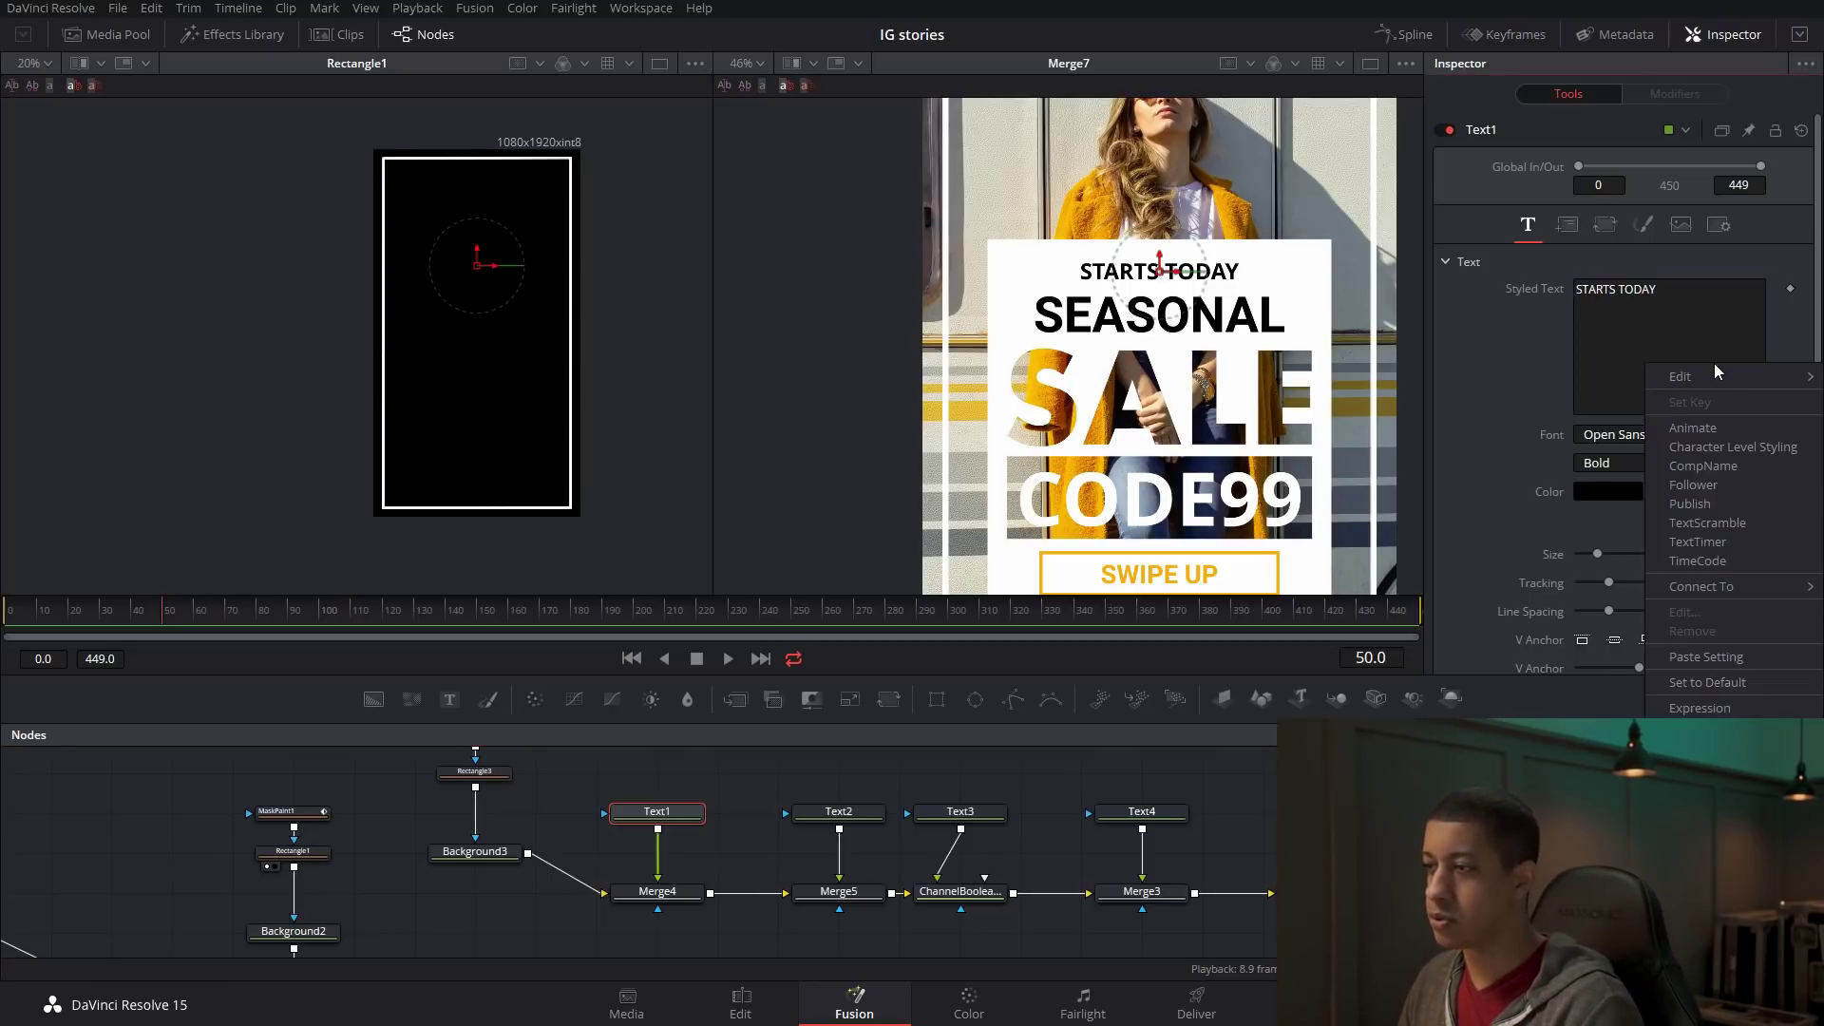
left_click(1721, 485)
left_click(1669, 95)
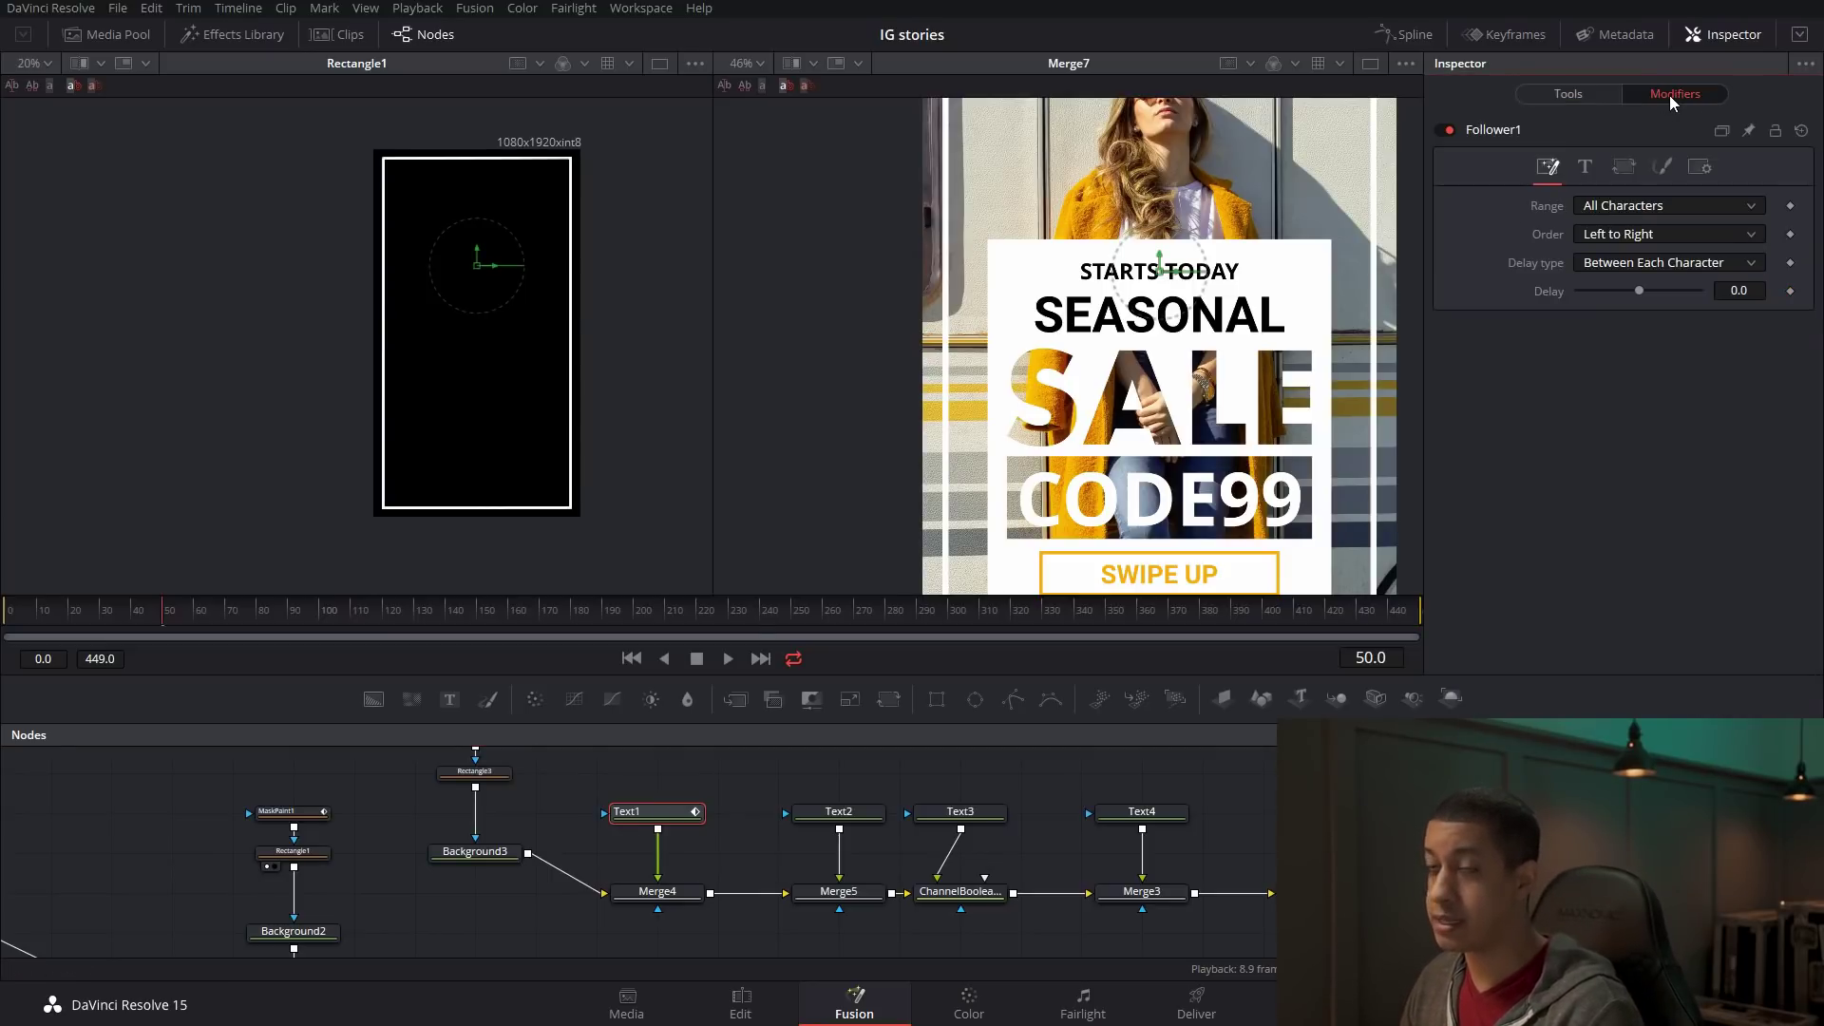
left_click(1747, 291)
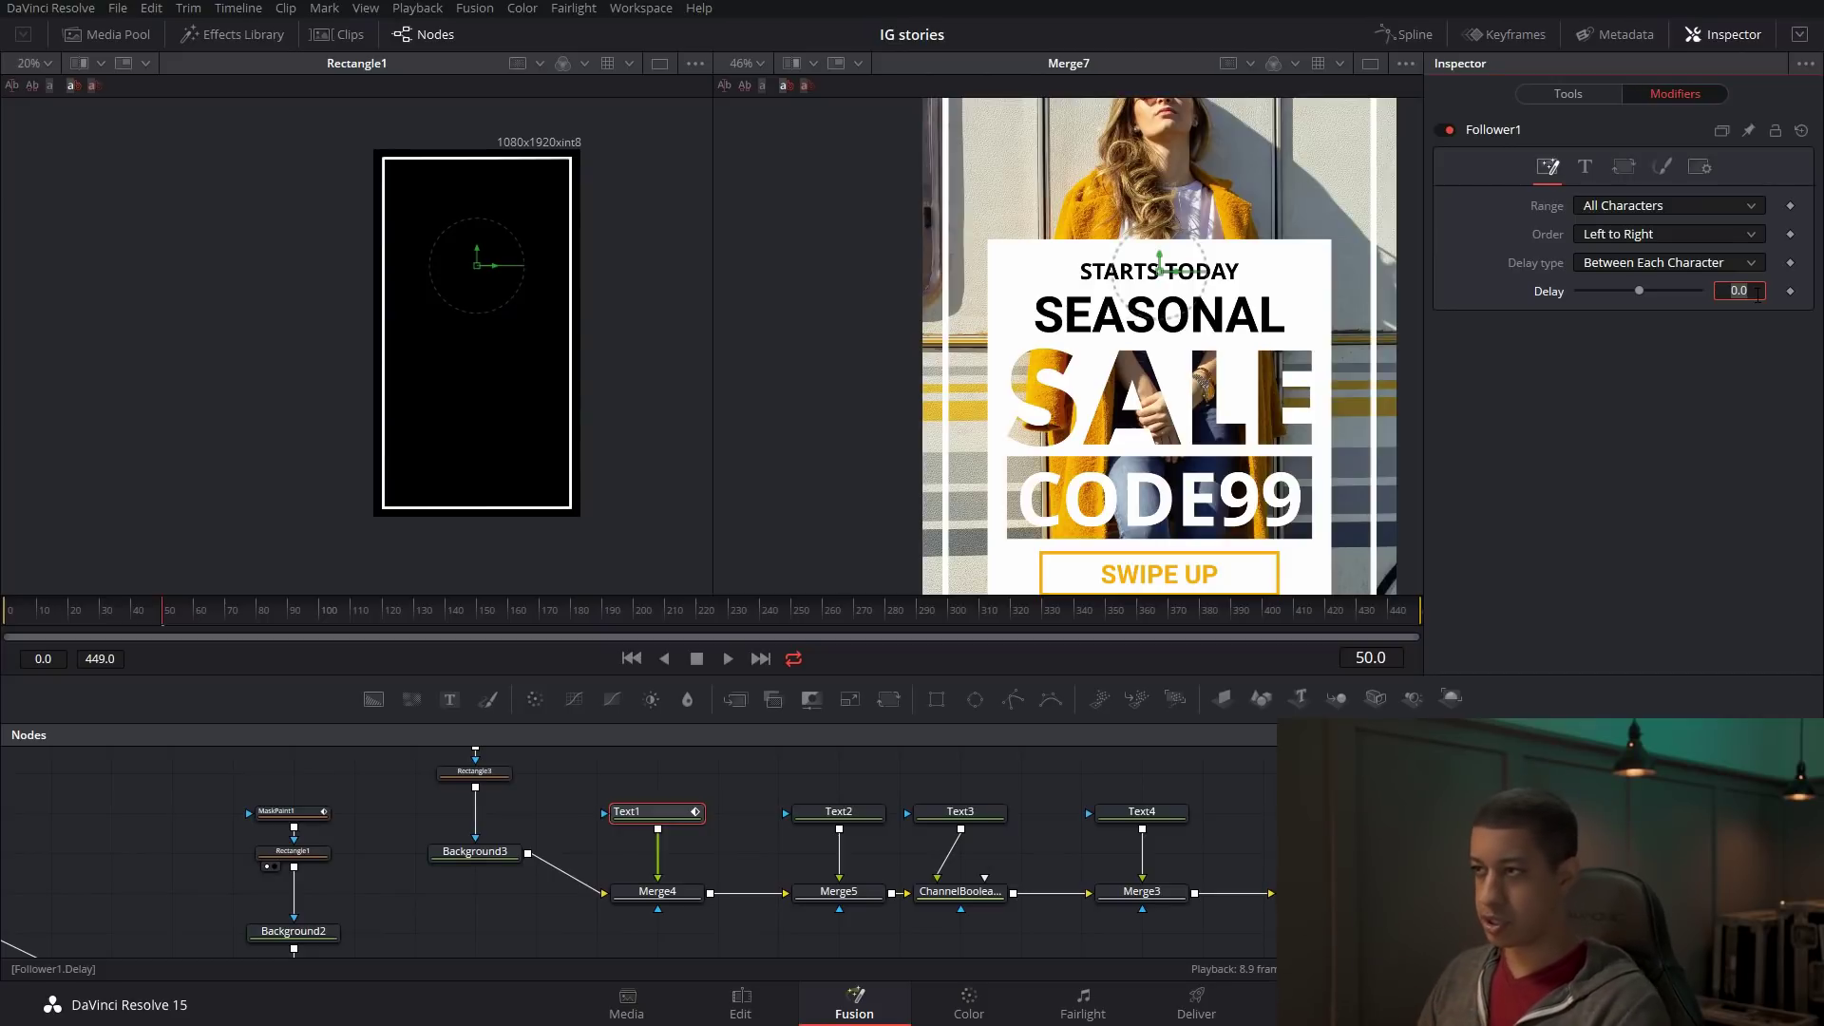
left_click(1602, 469)
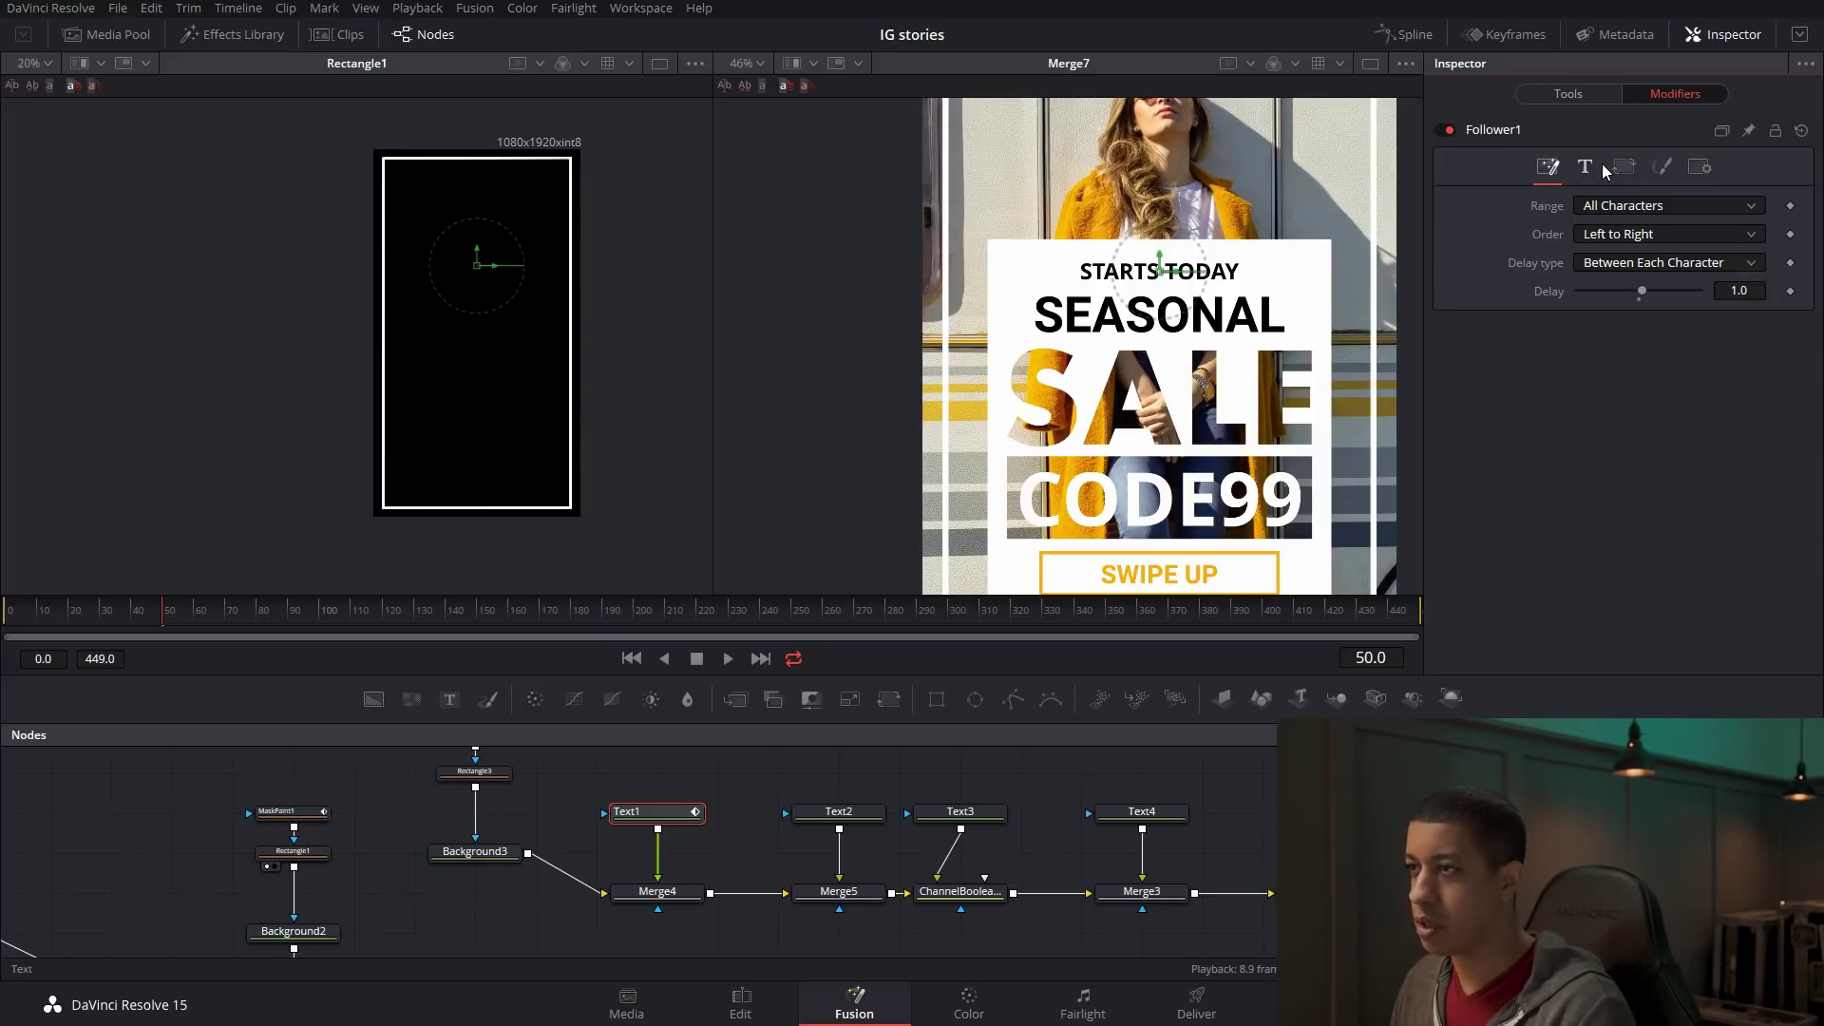
Start keyframing the Position Offset in Follower1's shading settings at frame 50.
left_click(1661, 171)
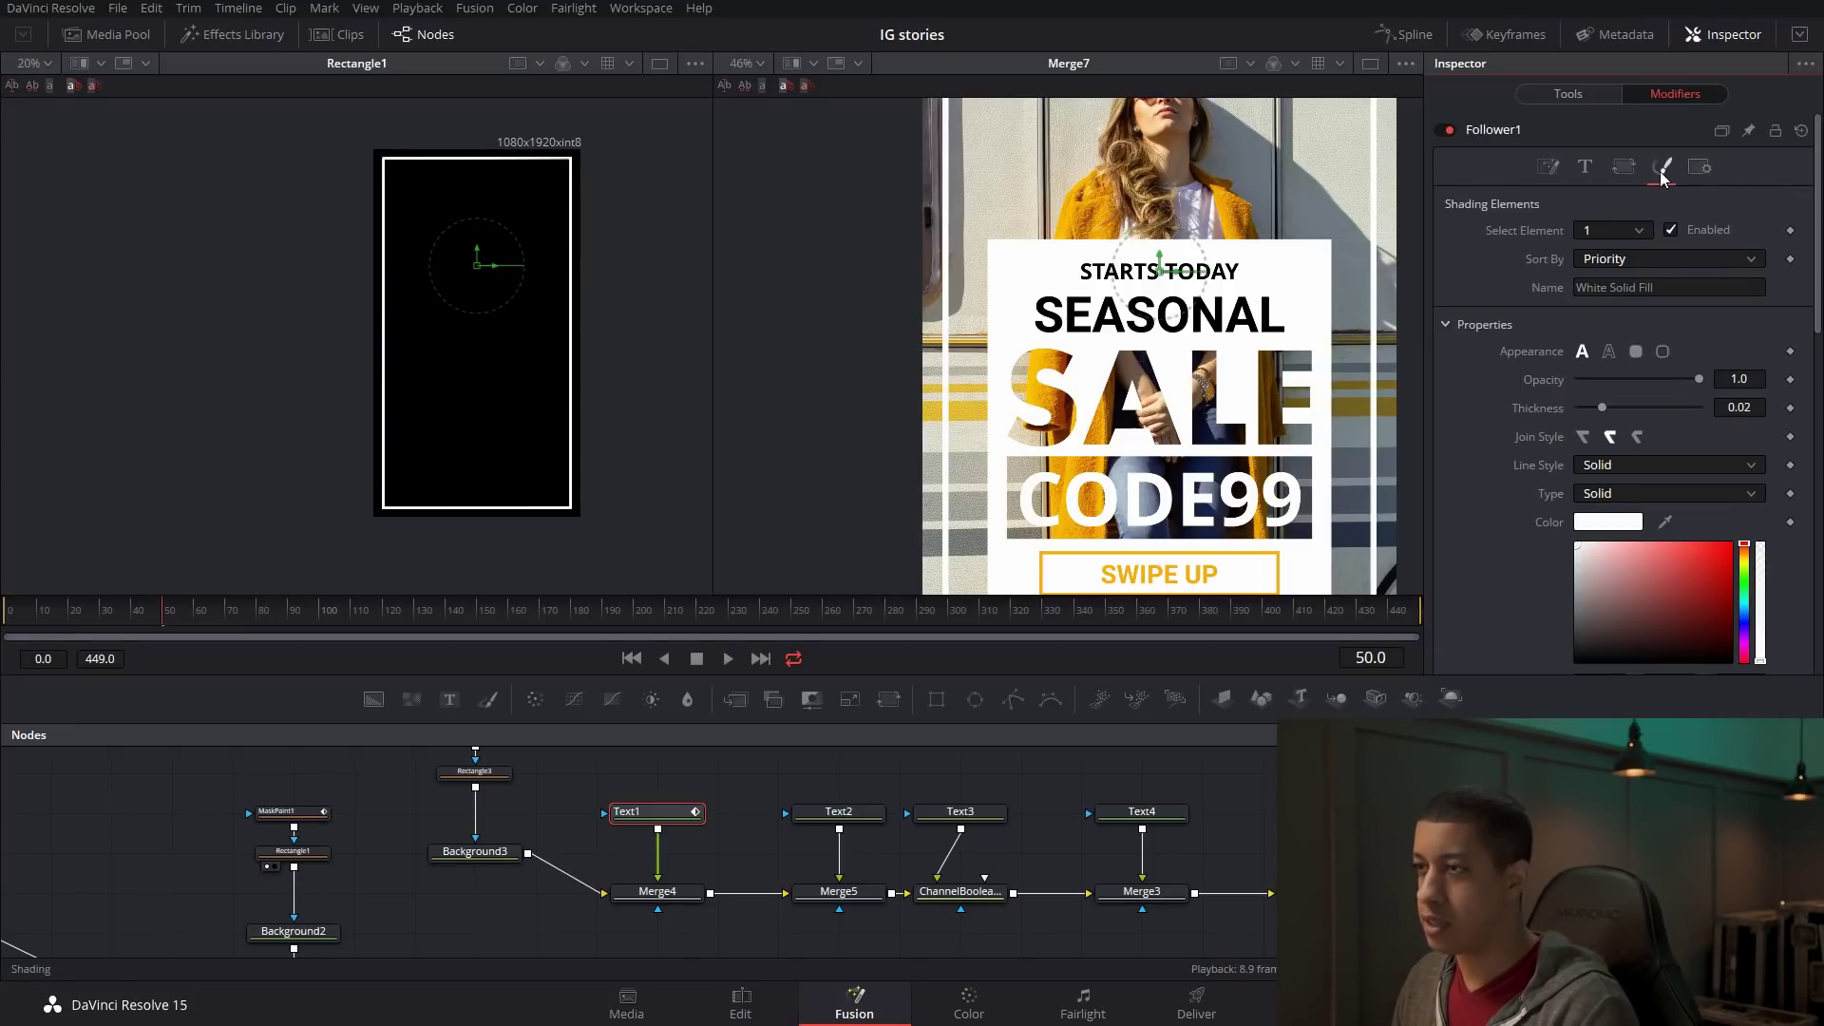
scroll(1539, 456, "down", 3)
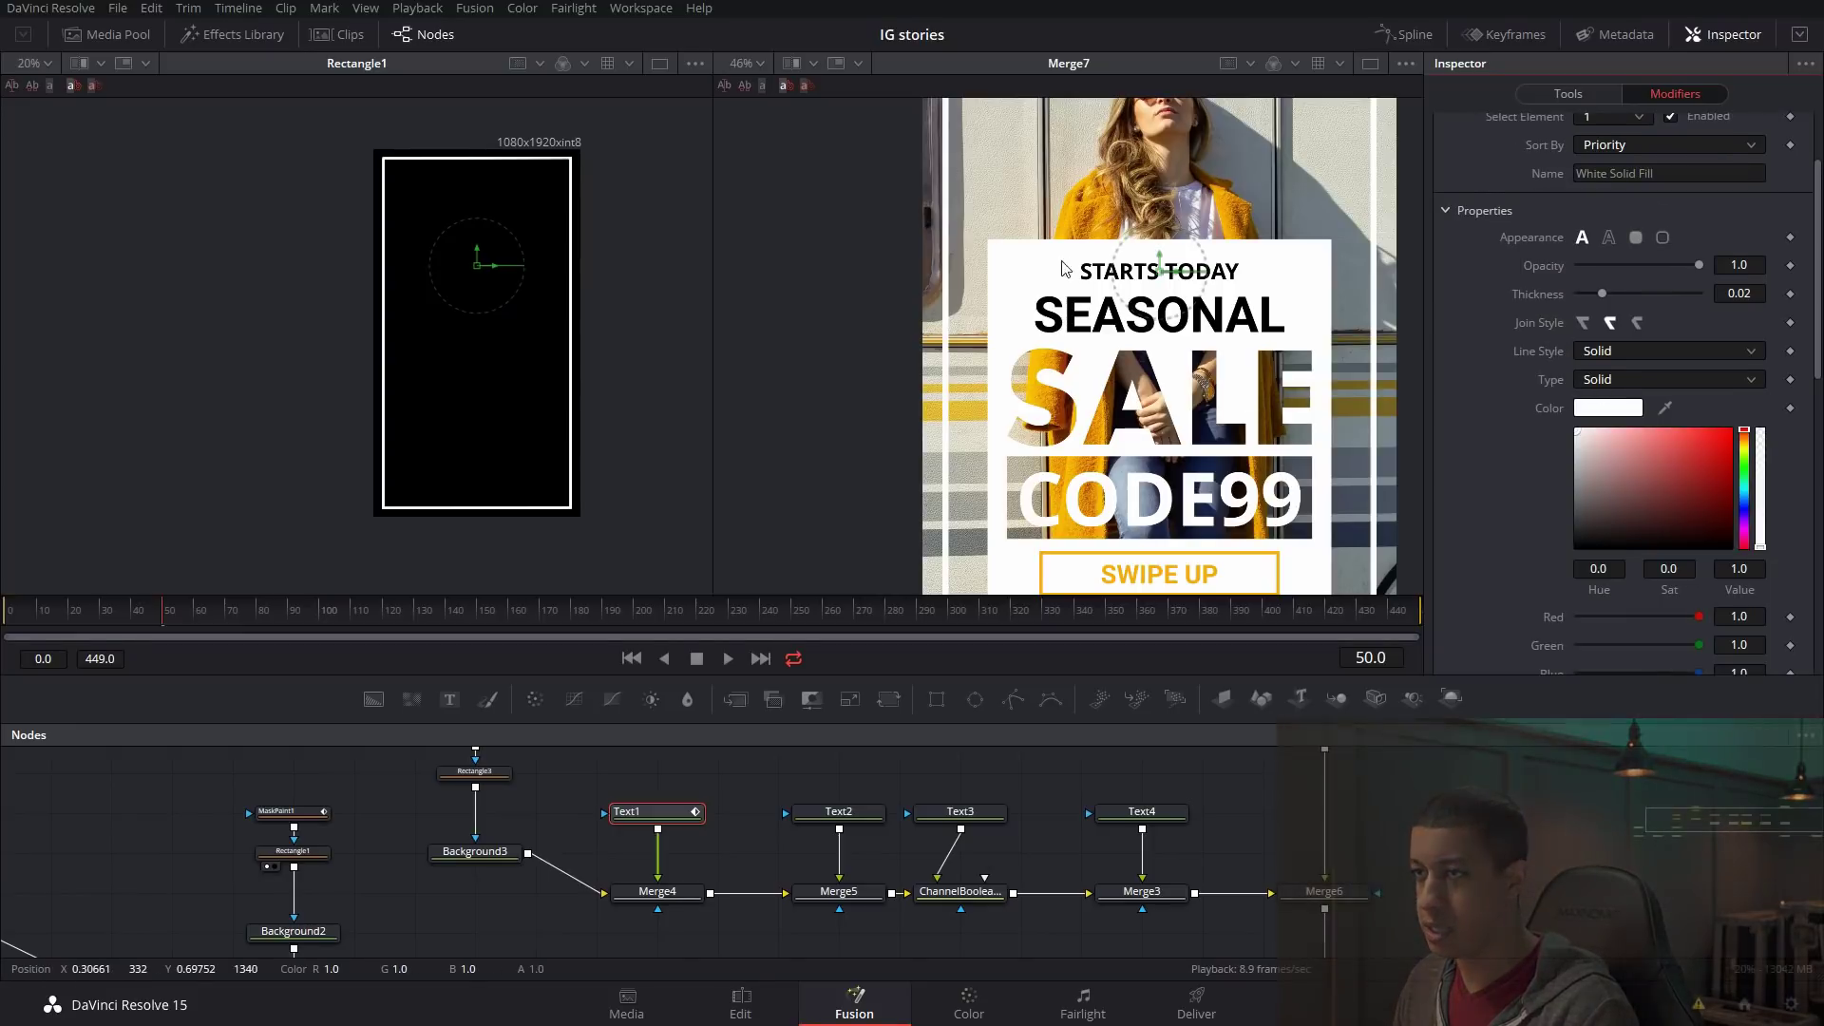
scroll(1687, 409, "down", 10)
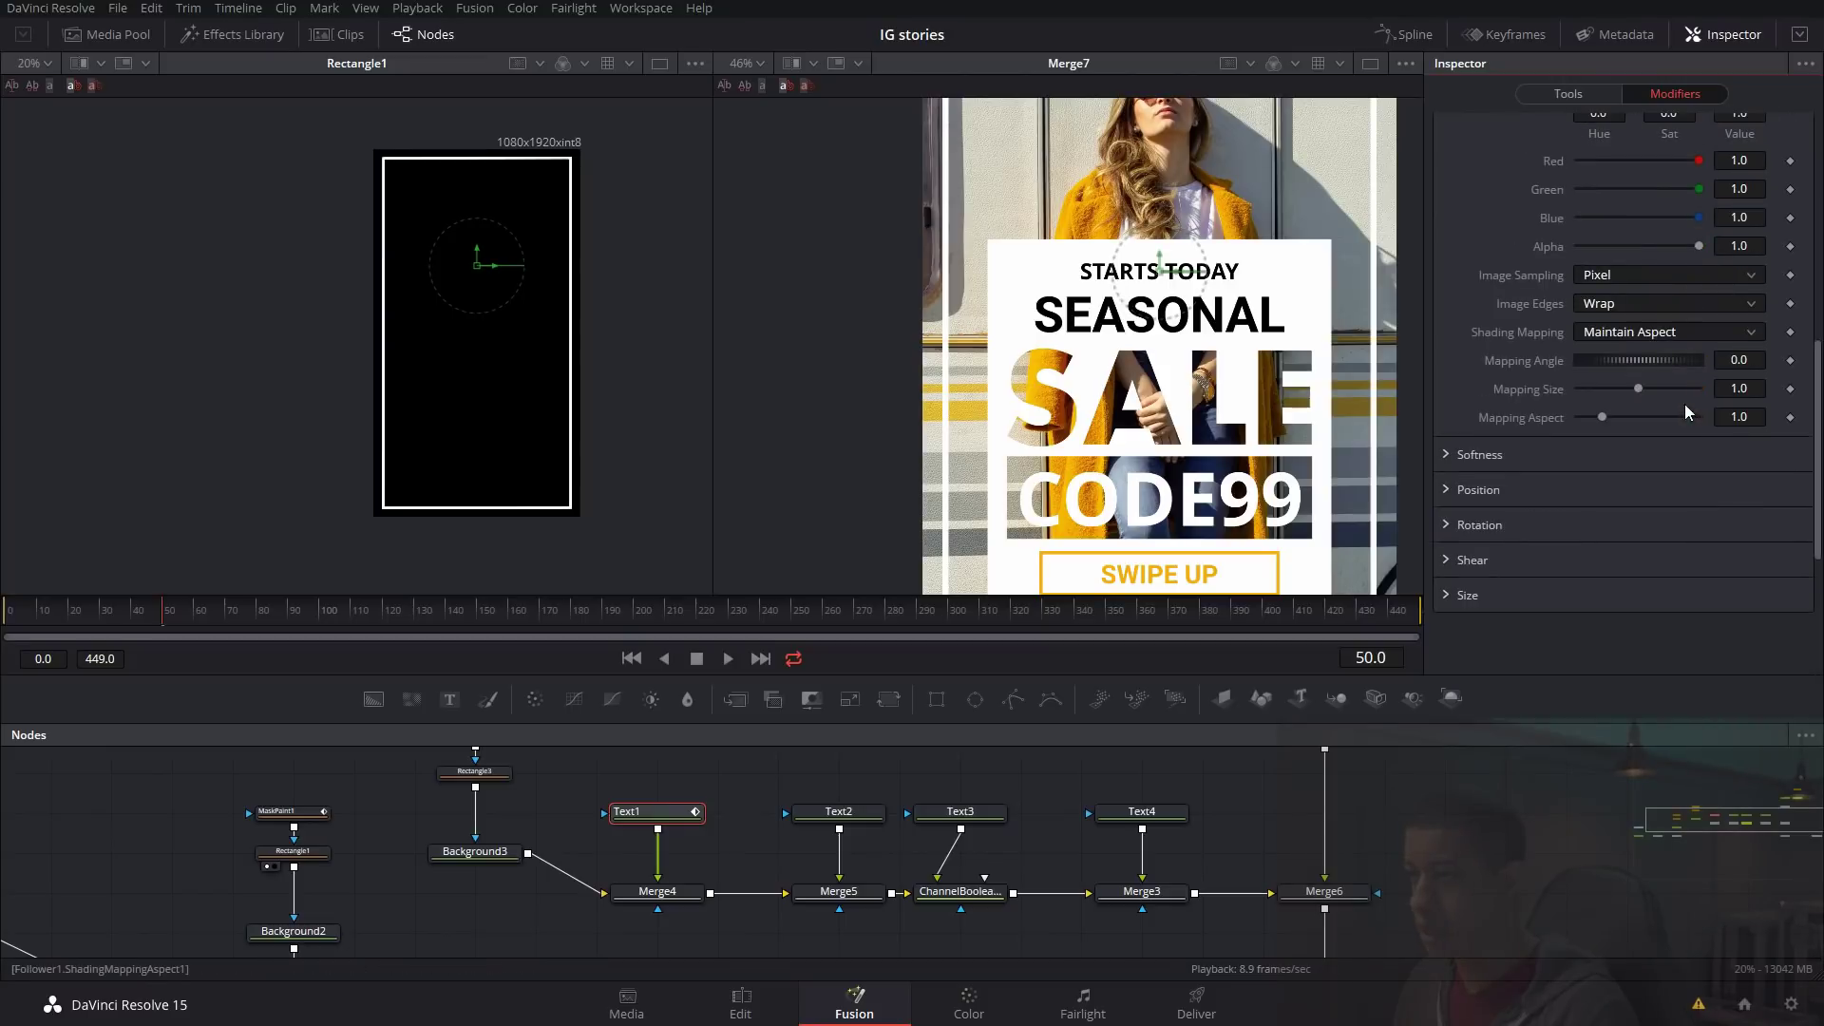
left_click(1447, 491)
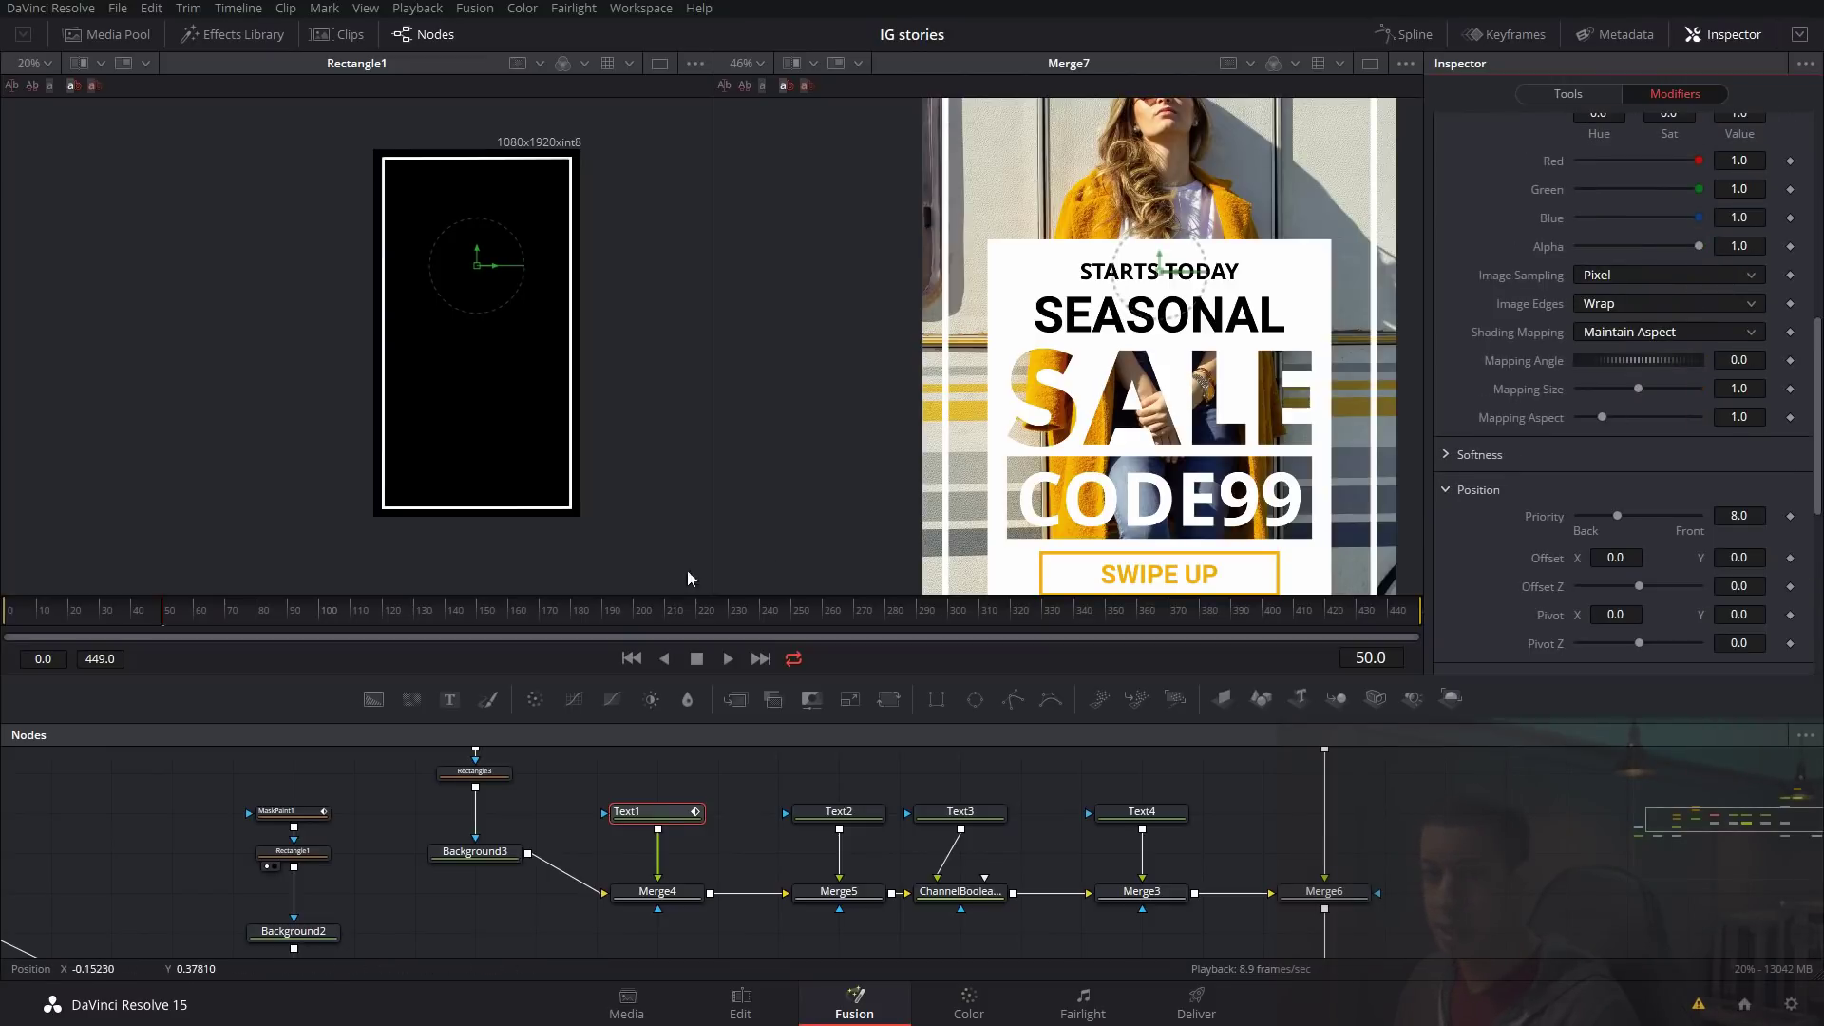
left_click(1790, 563)
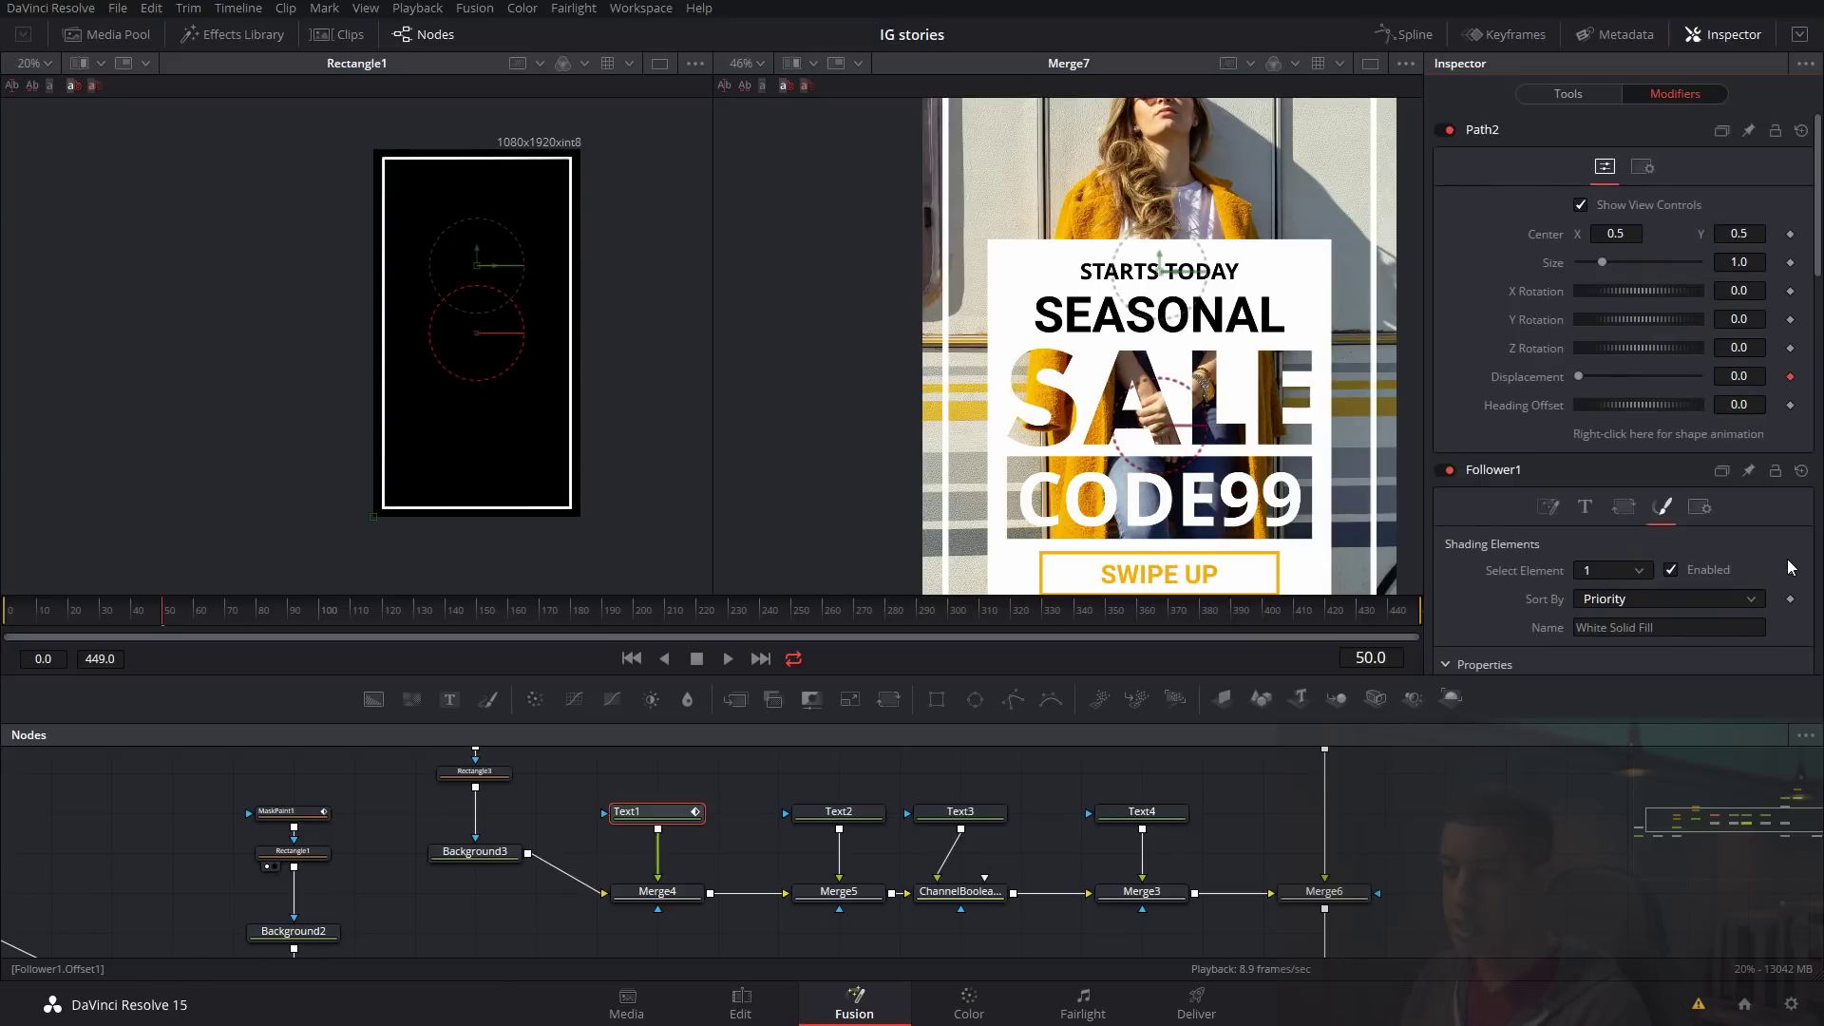
scroll(1766, 550, "down", 10)
scroll(1763, 559, "up", 3)
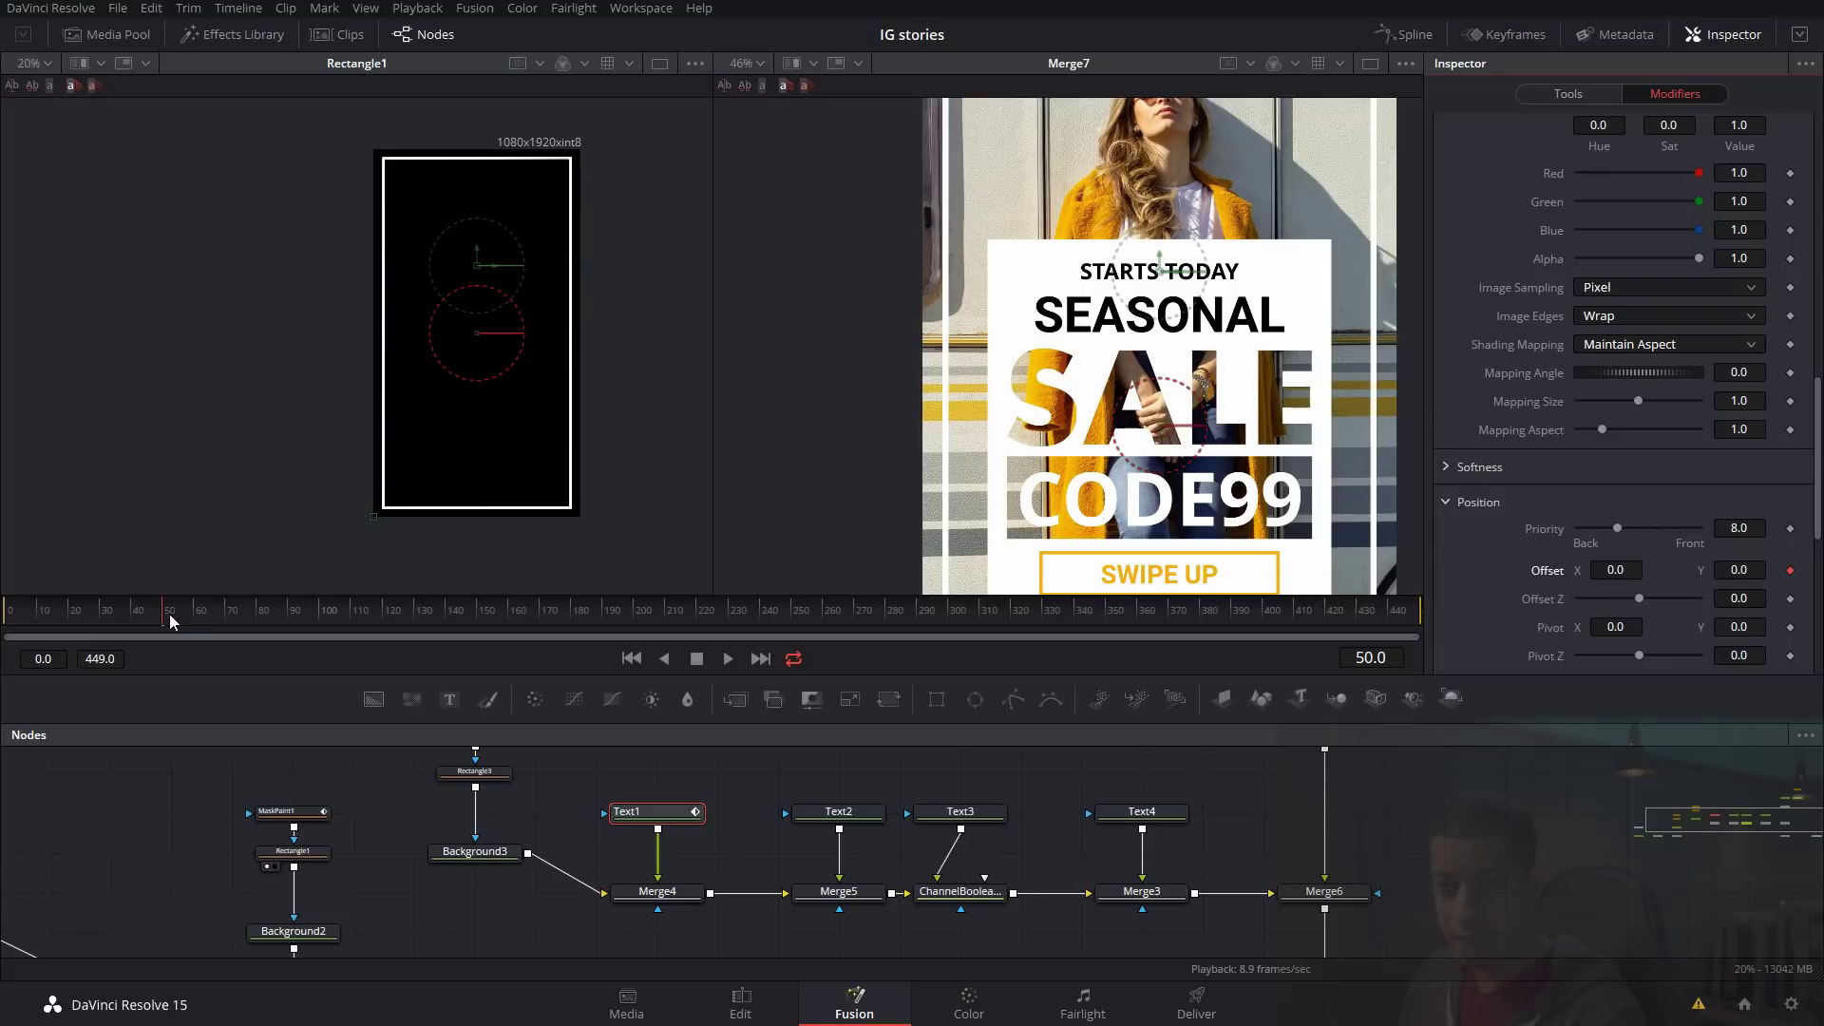
Keyframe Follower1's Offset Y at -0.732 on frame 50, 0.519 on frame 65 and 0 on about frame 74, and scrub the letter bounce.
left_click_drag(191, 617, 214, 619)
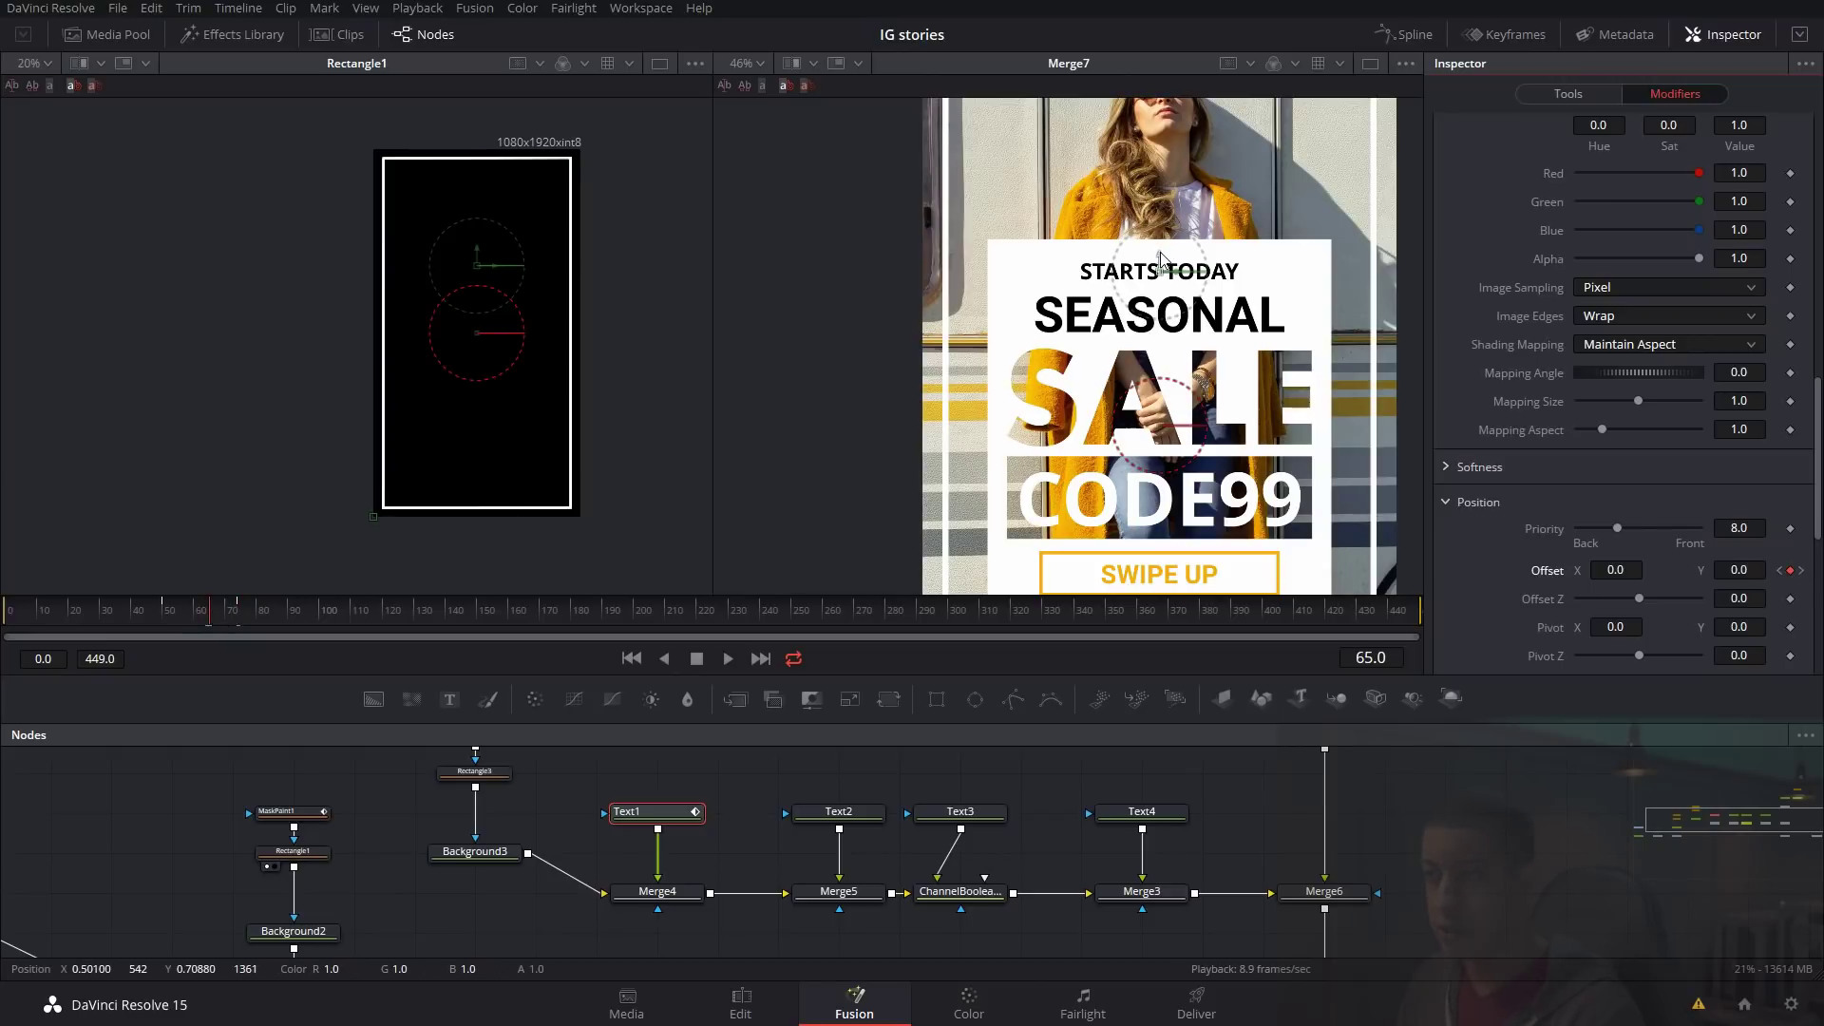
left_click_drag(373, 514, 373, 323)
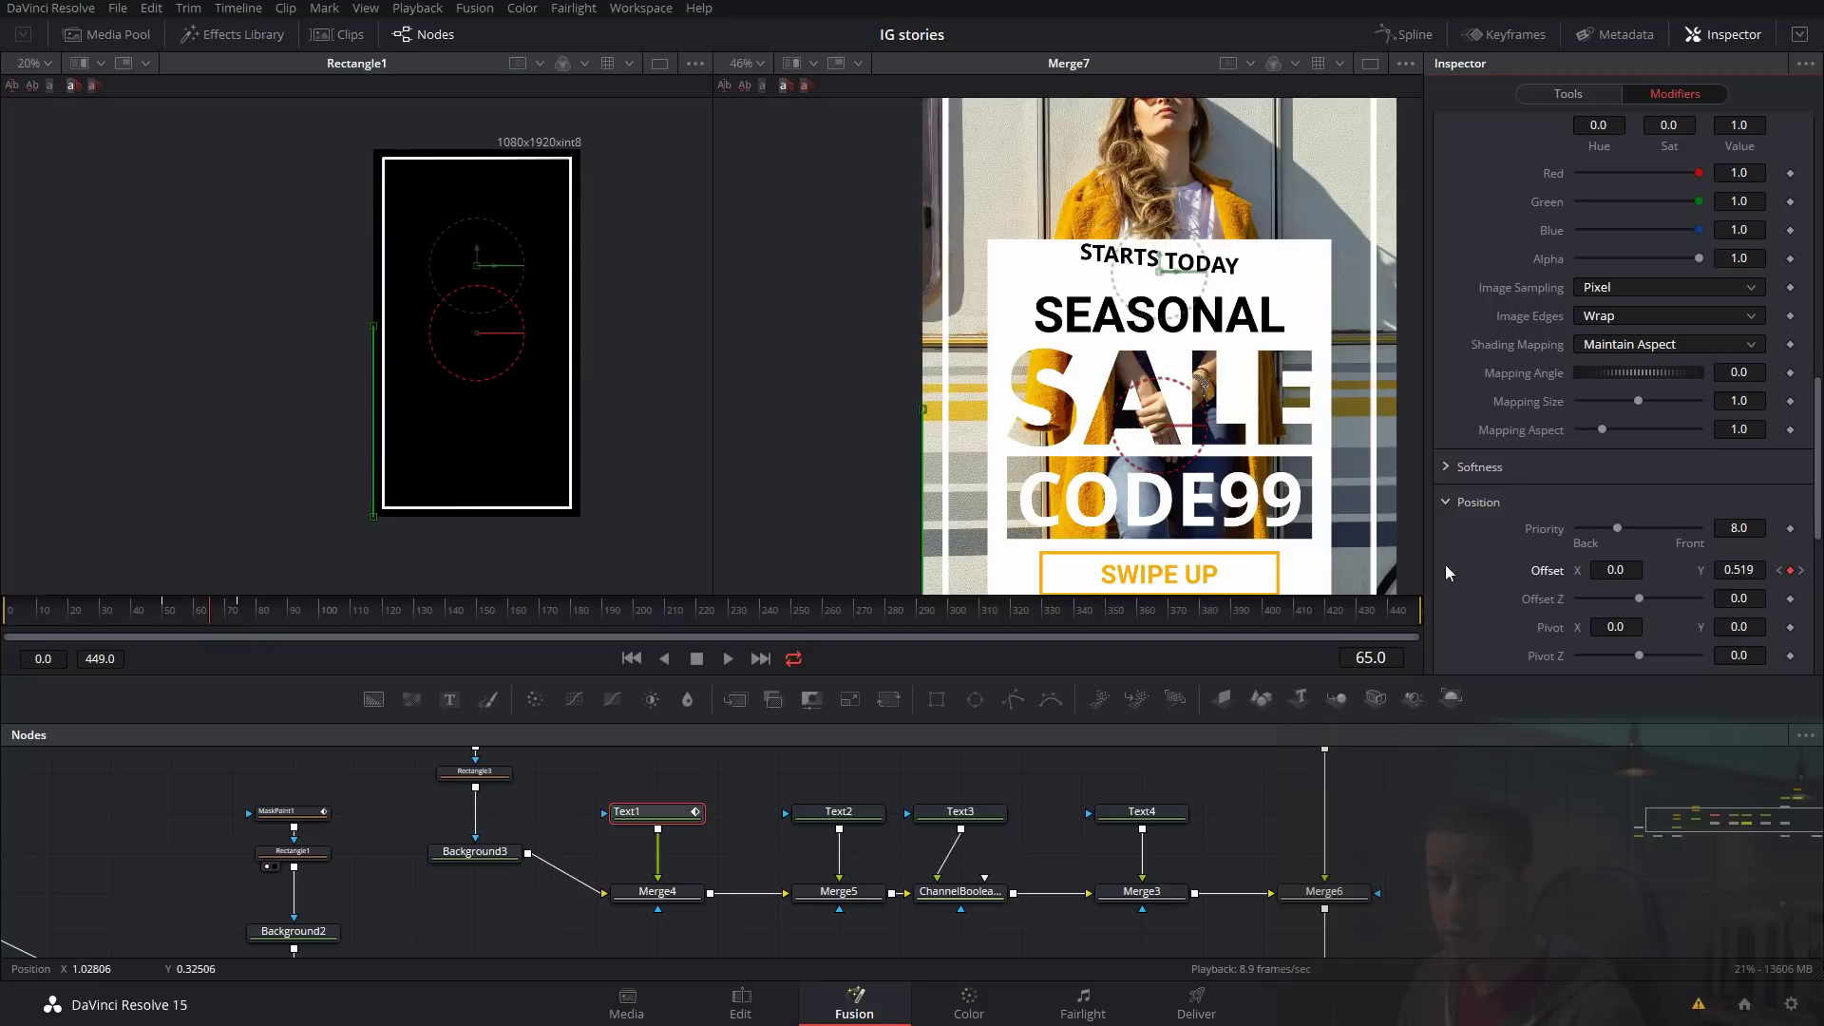
left_click_drag(212, 600, 166, 618)
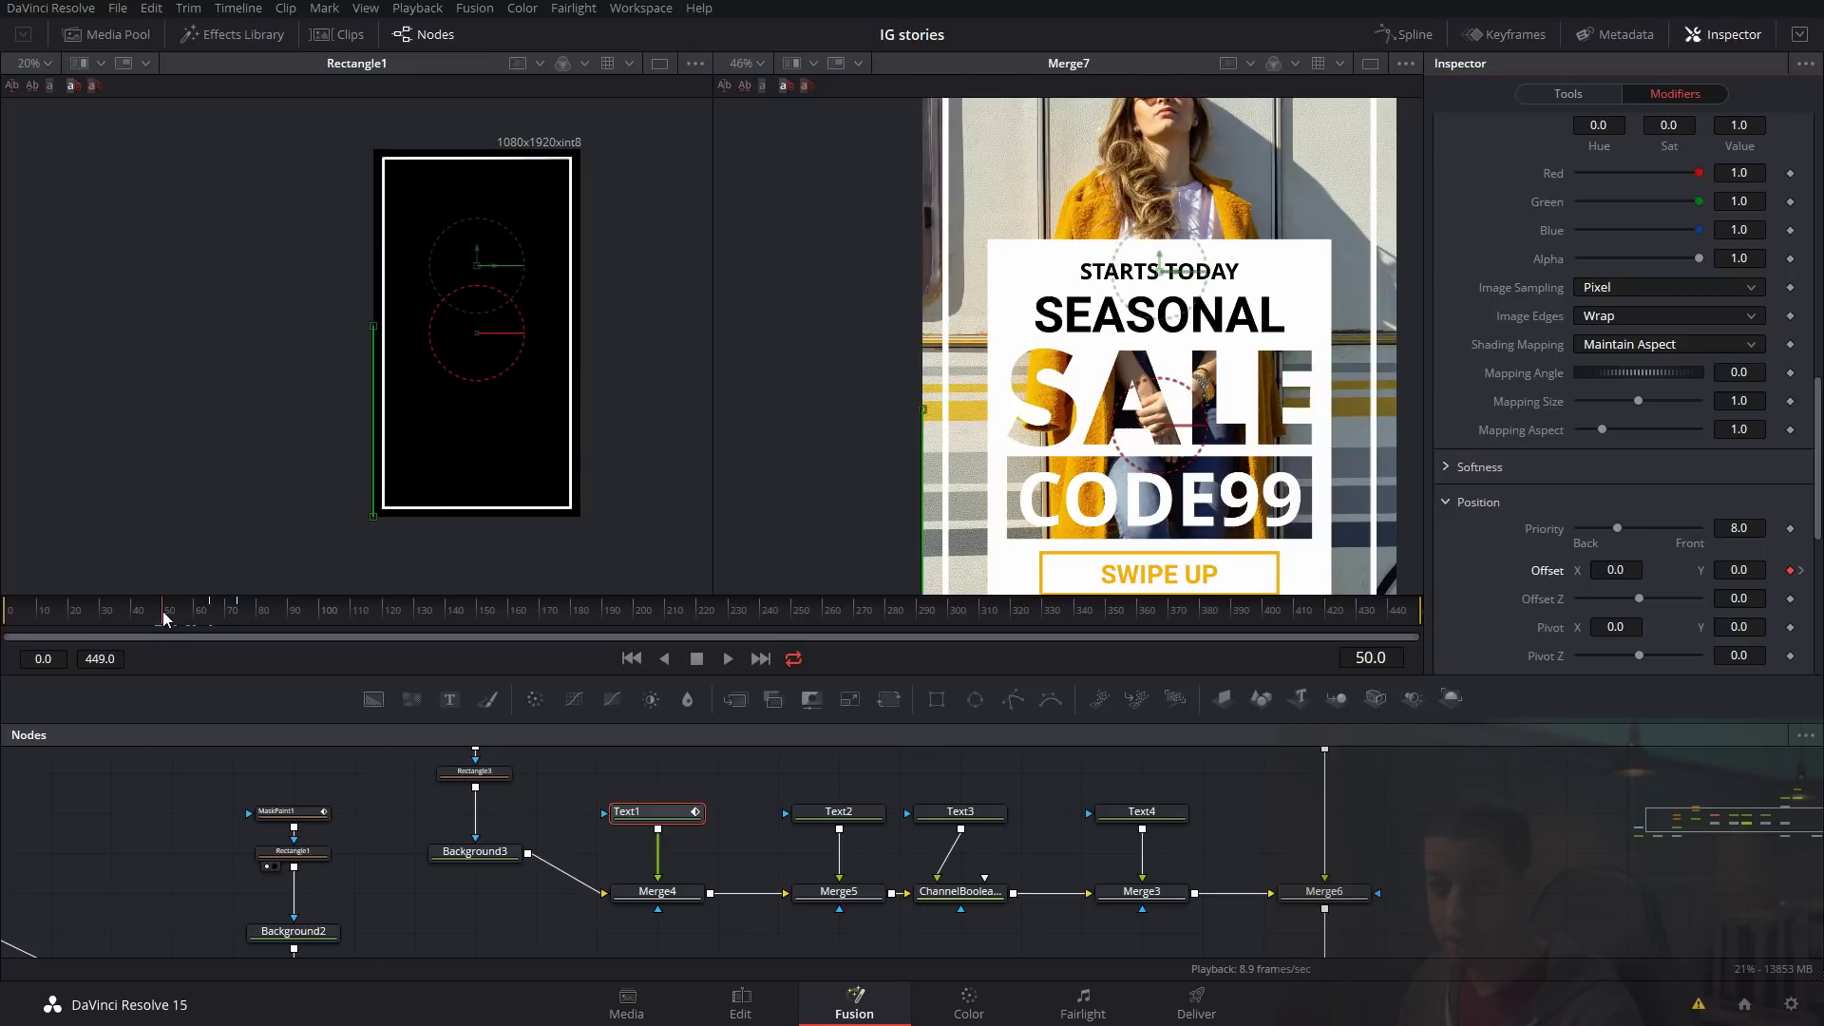
left_click_drag(1740, 570, 1234, 554)
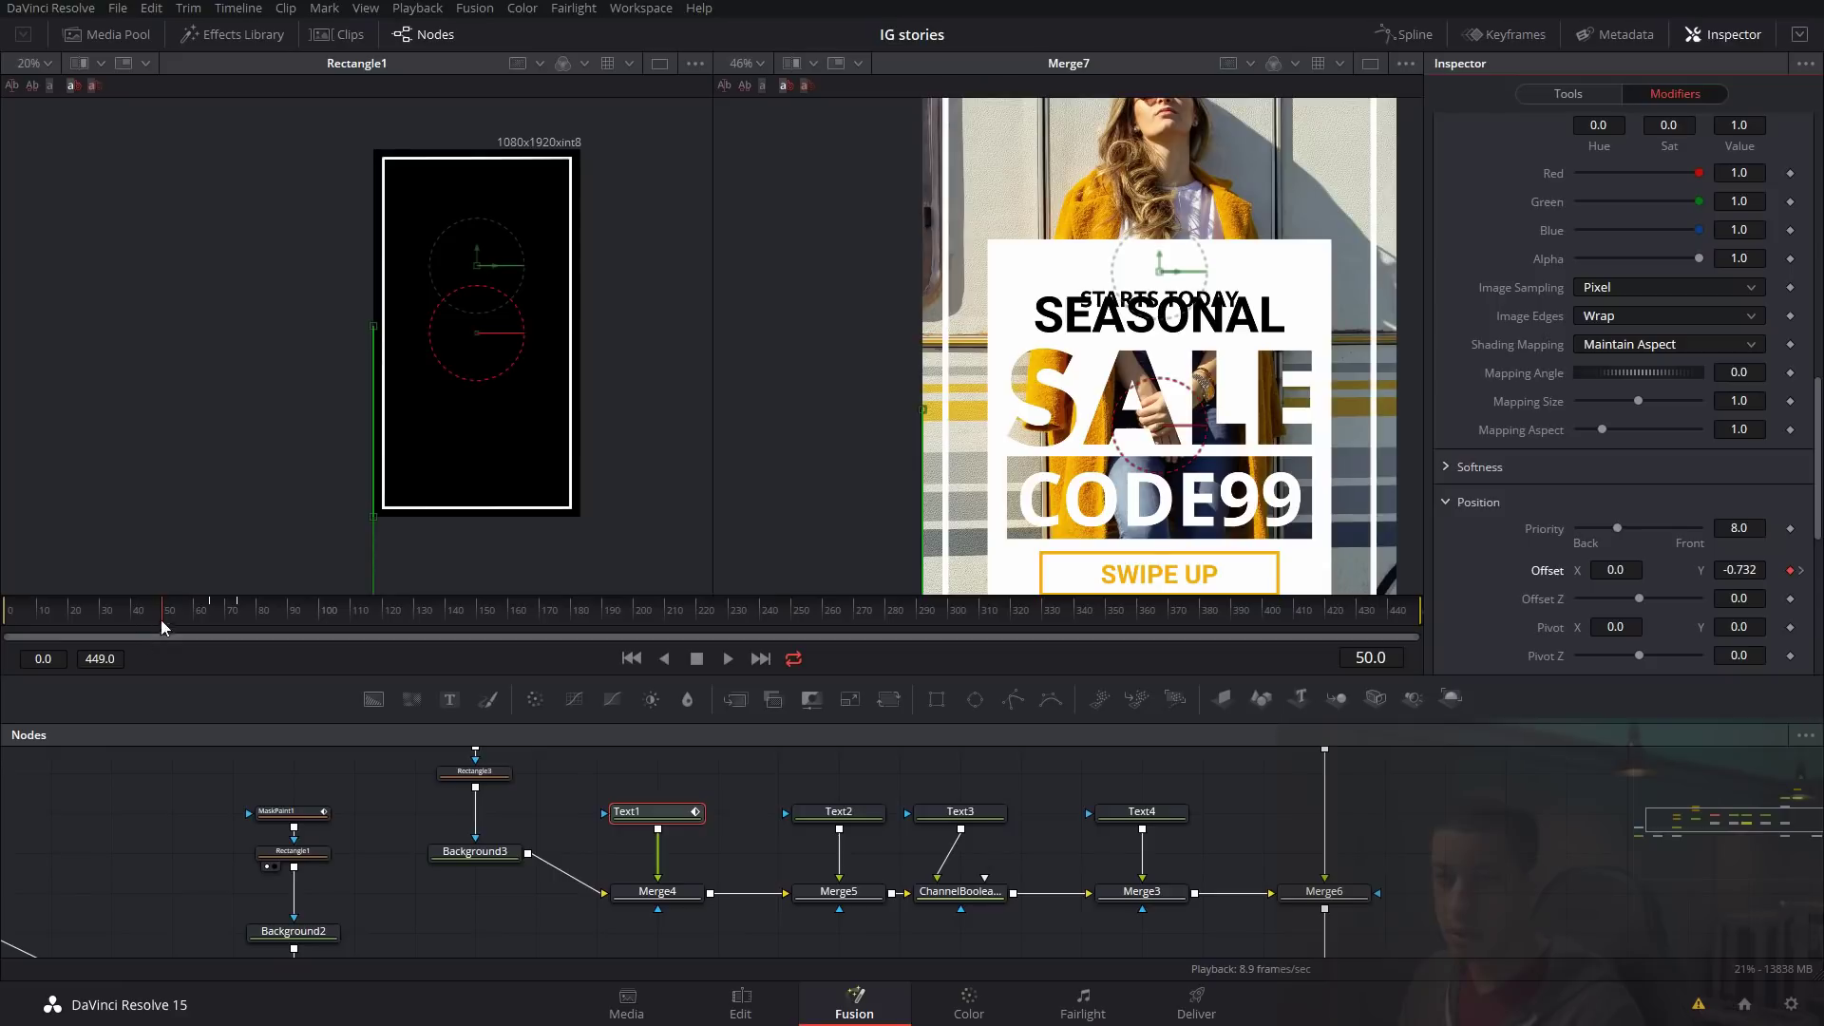
left_click_drag(173, 619, 276, 617)
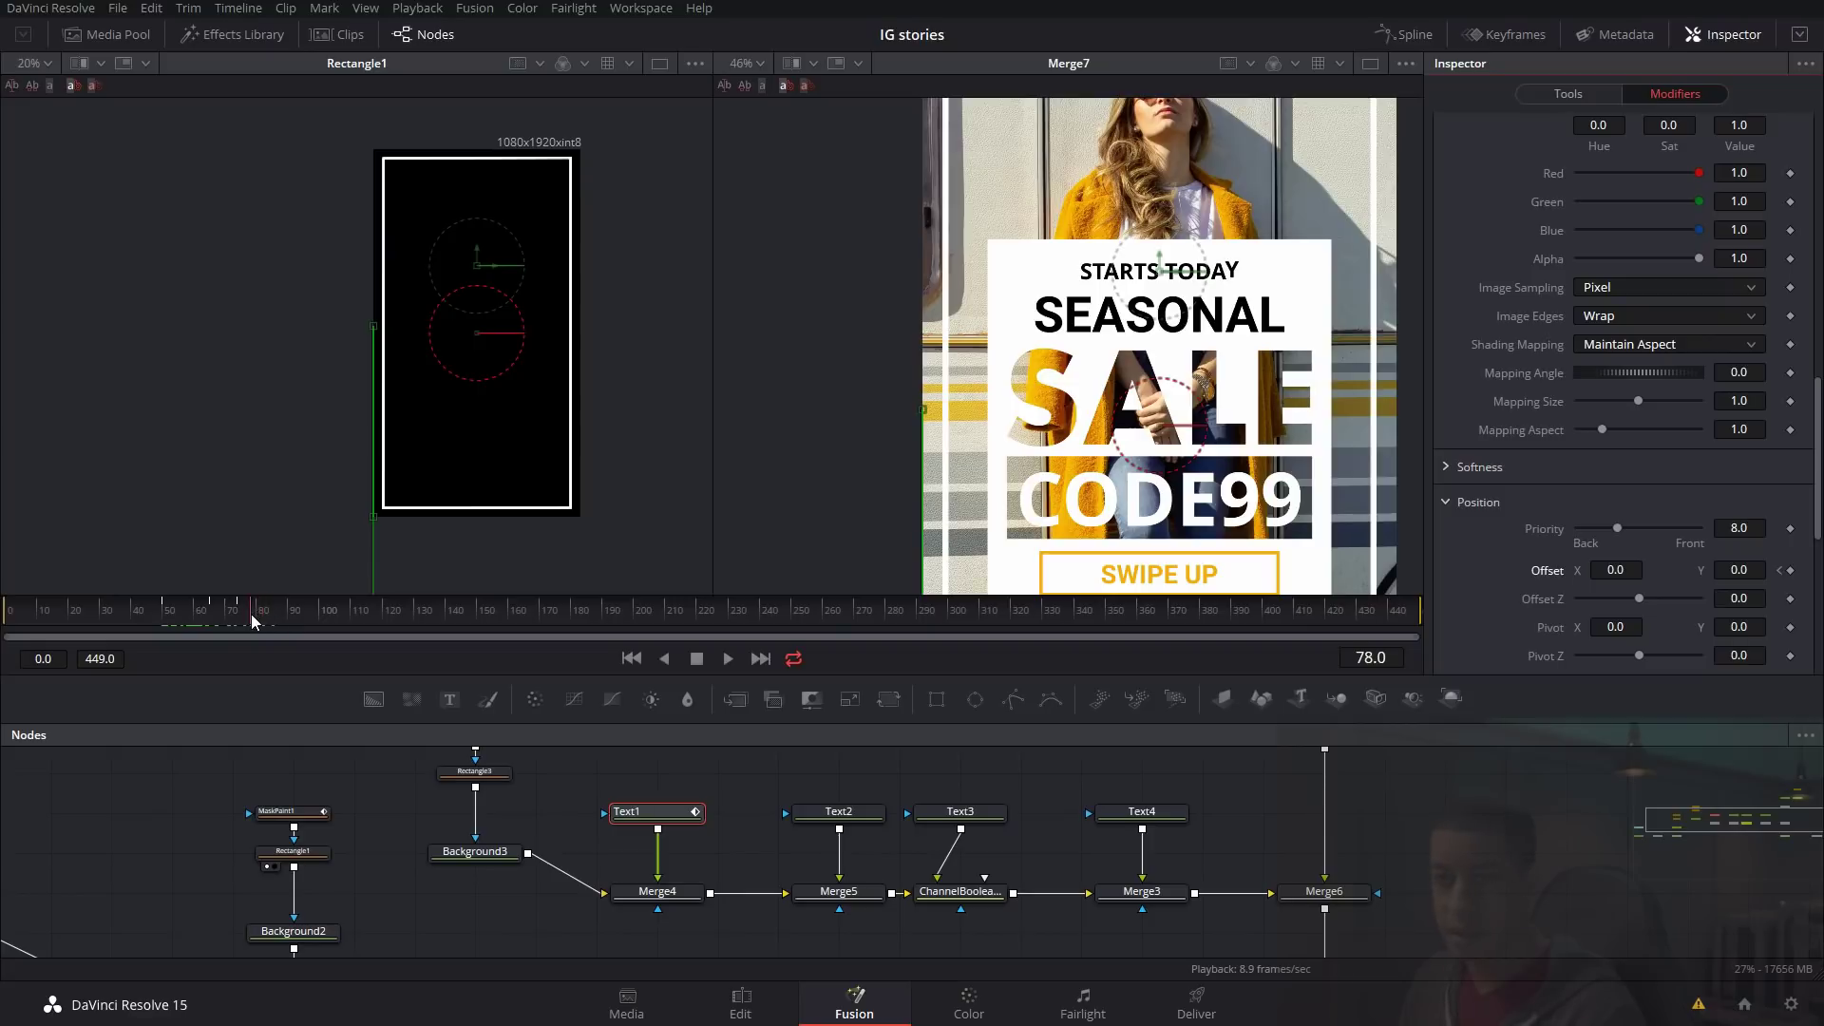
left_click_drag(146, 618, 163, 624)
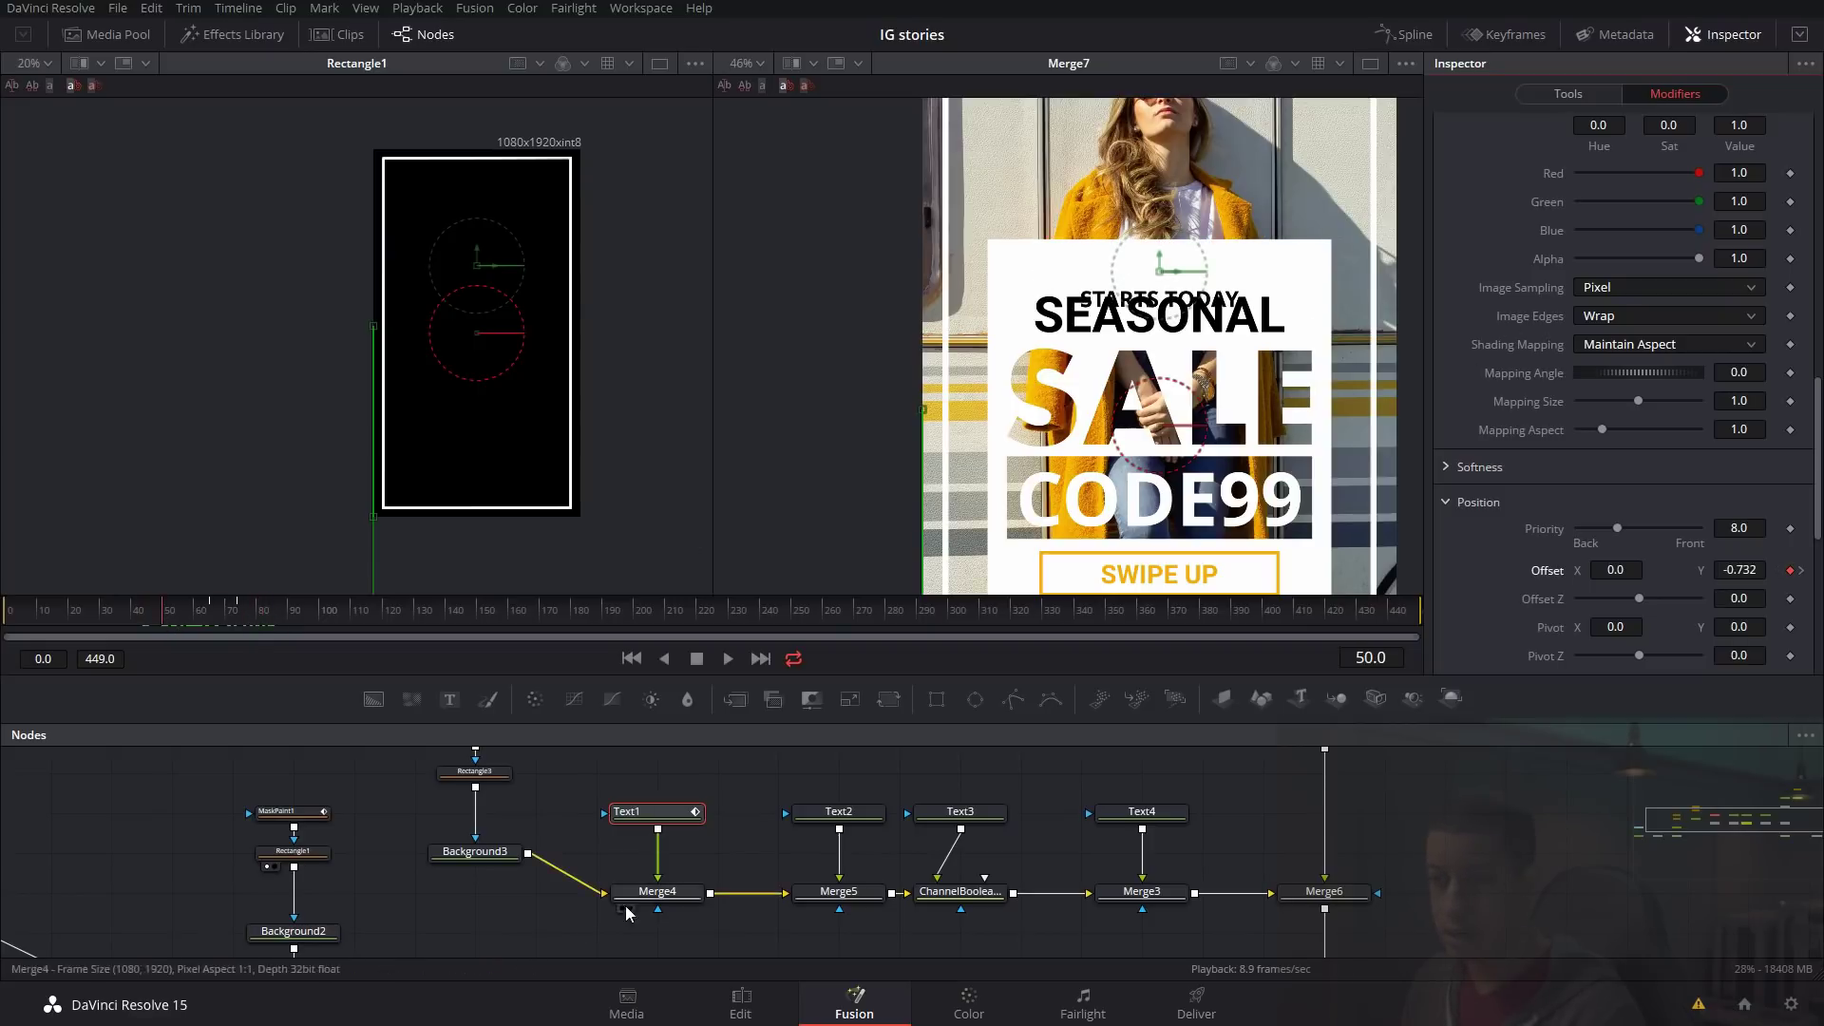
Mask Text1 with a new rectangle about 0.80 wide, centred at Y about 0.912 above SEASONAL, and scrub the reveal to frame 90.
scroll(901, 755, "up", 1)
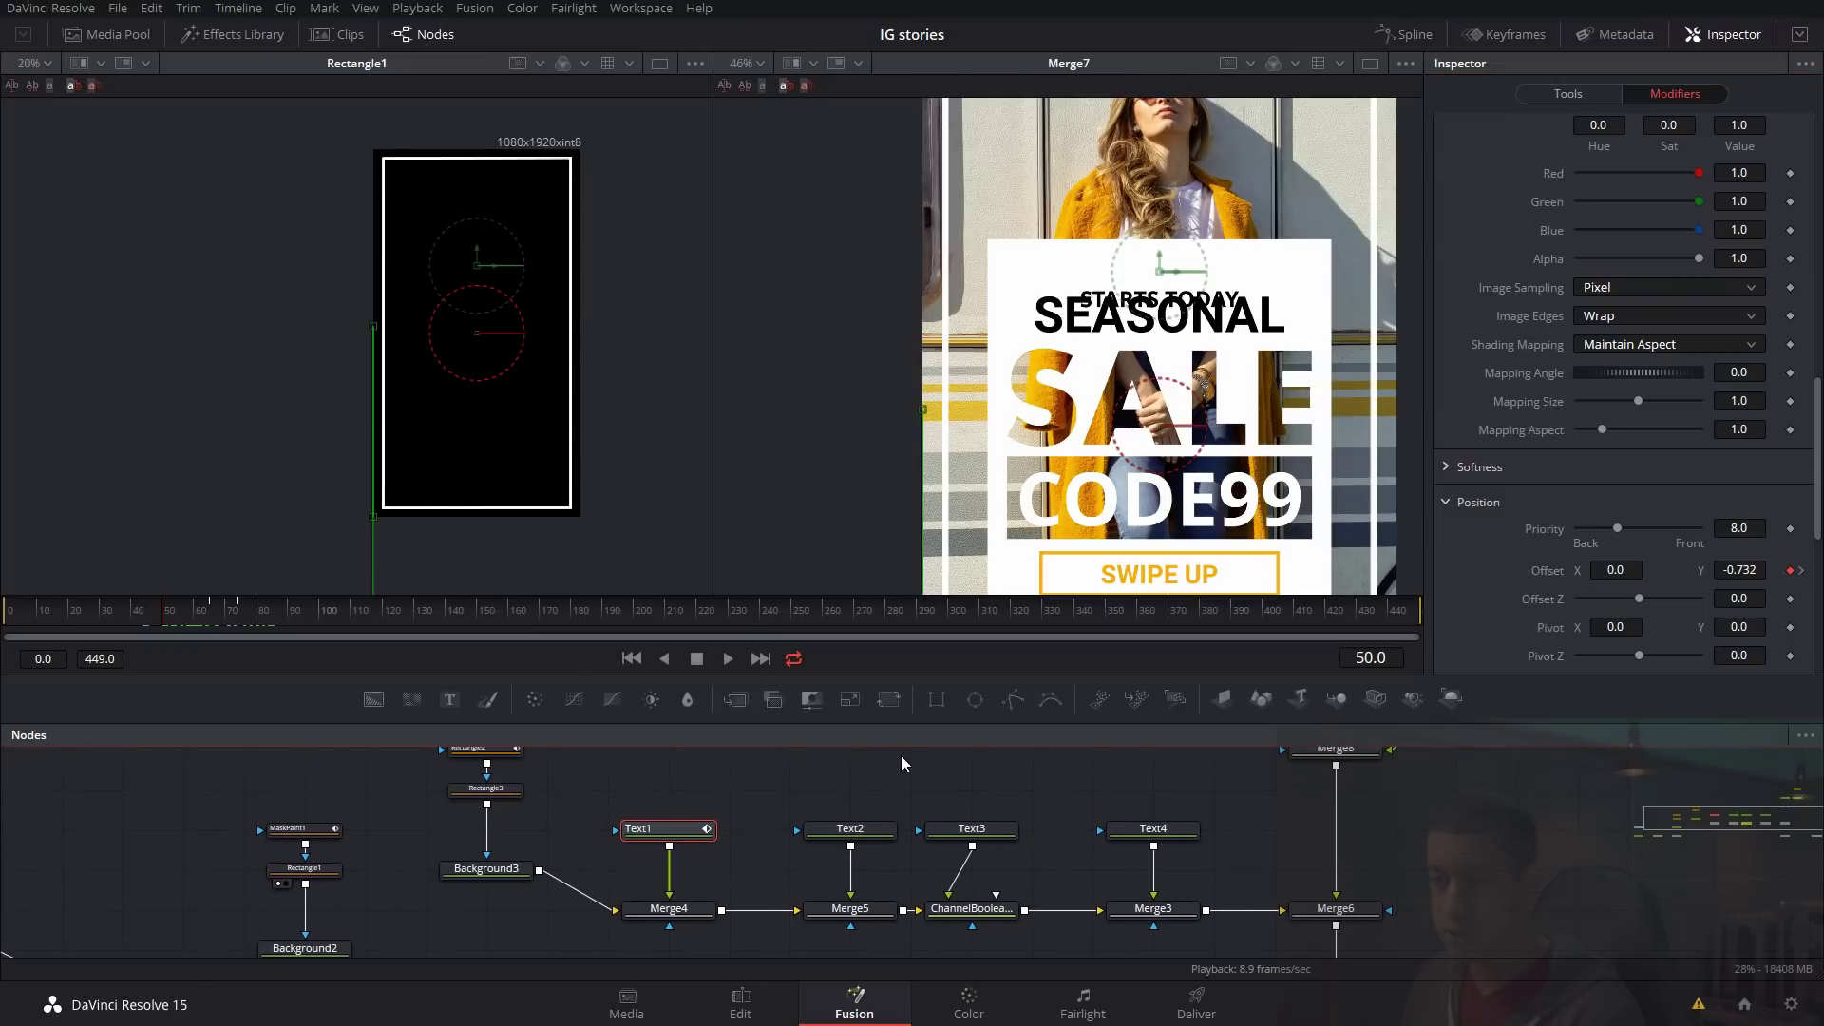
left_click_drag(936, 704, 697, 820)
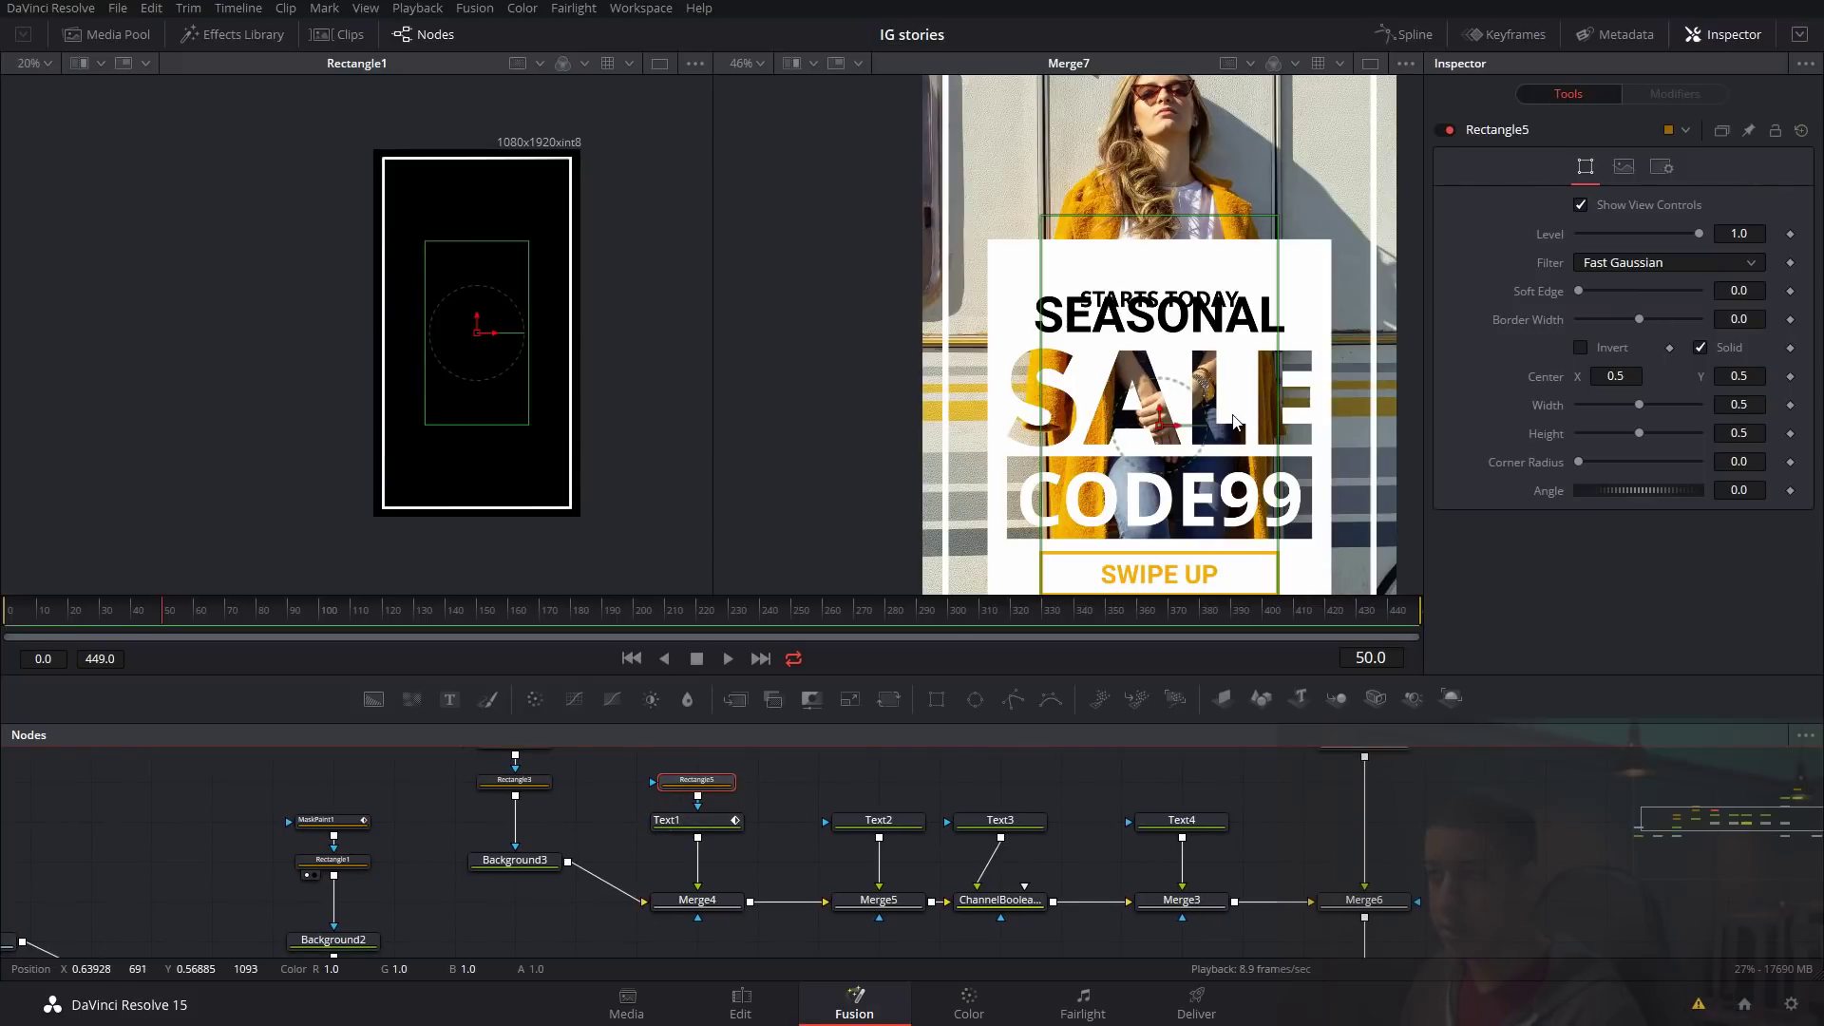
left_click_drag(1279, 423, 1352, 420)
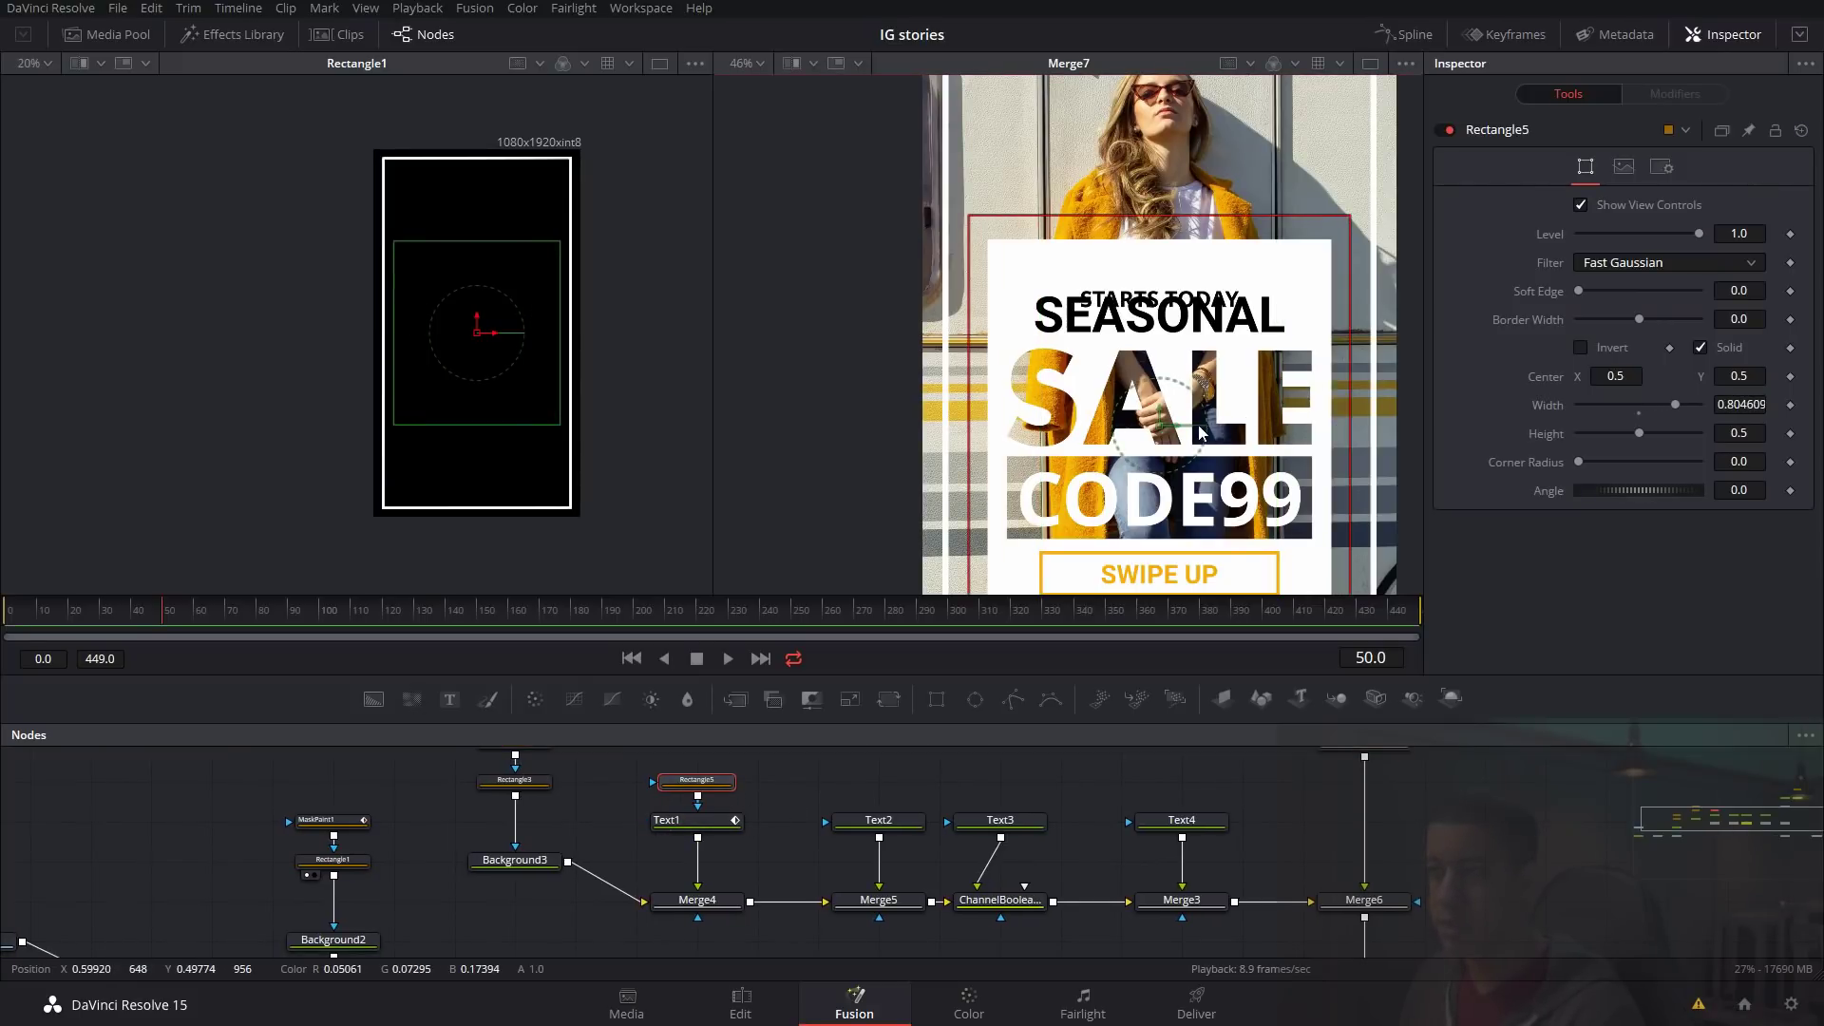
left_click_drag(1170, 424, 1174, 78)
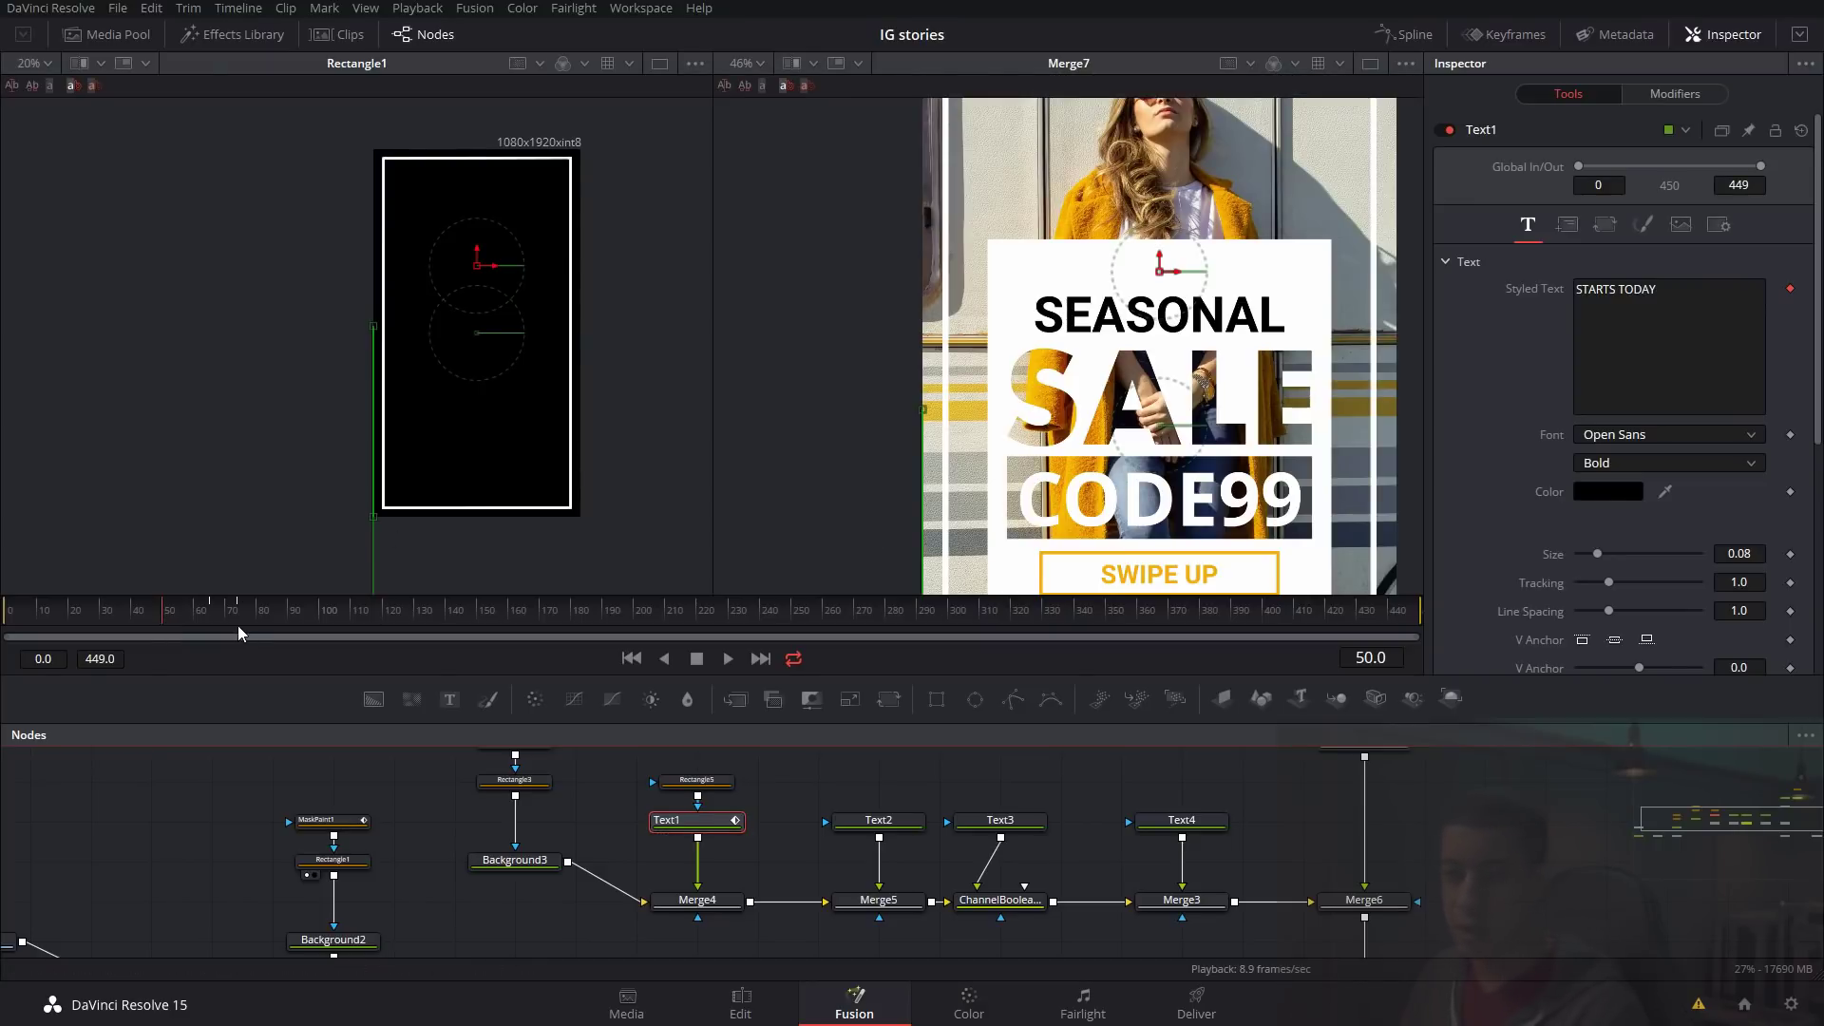
left_click(696, 780)
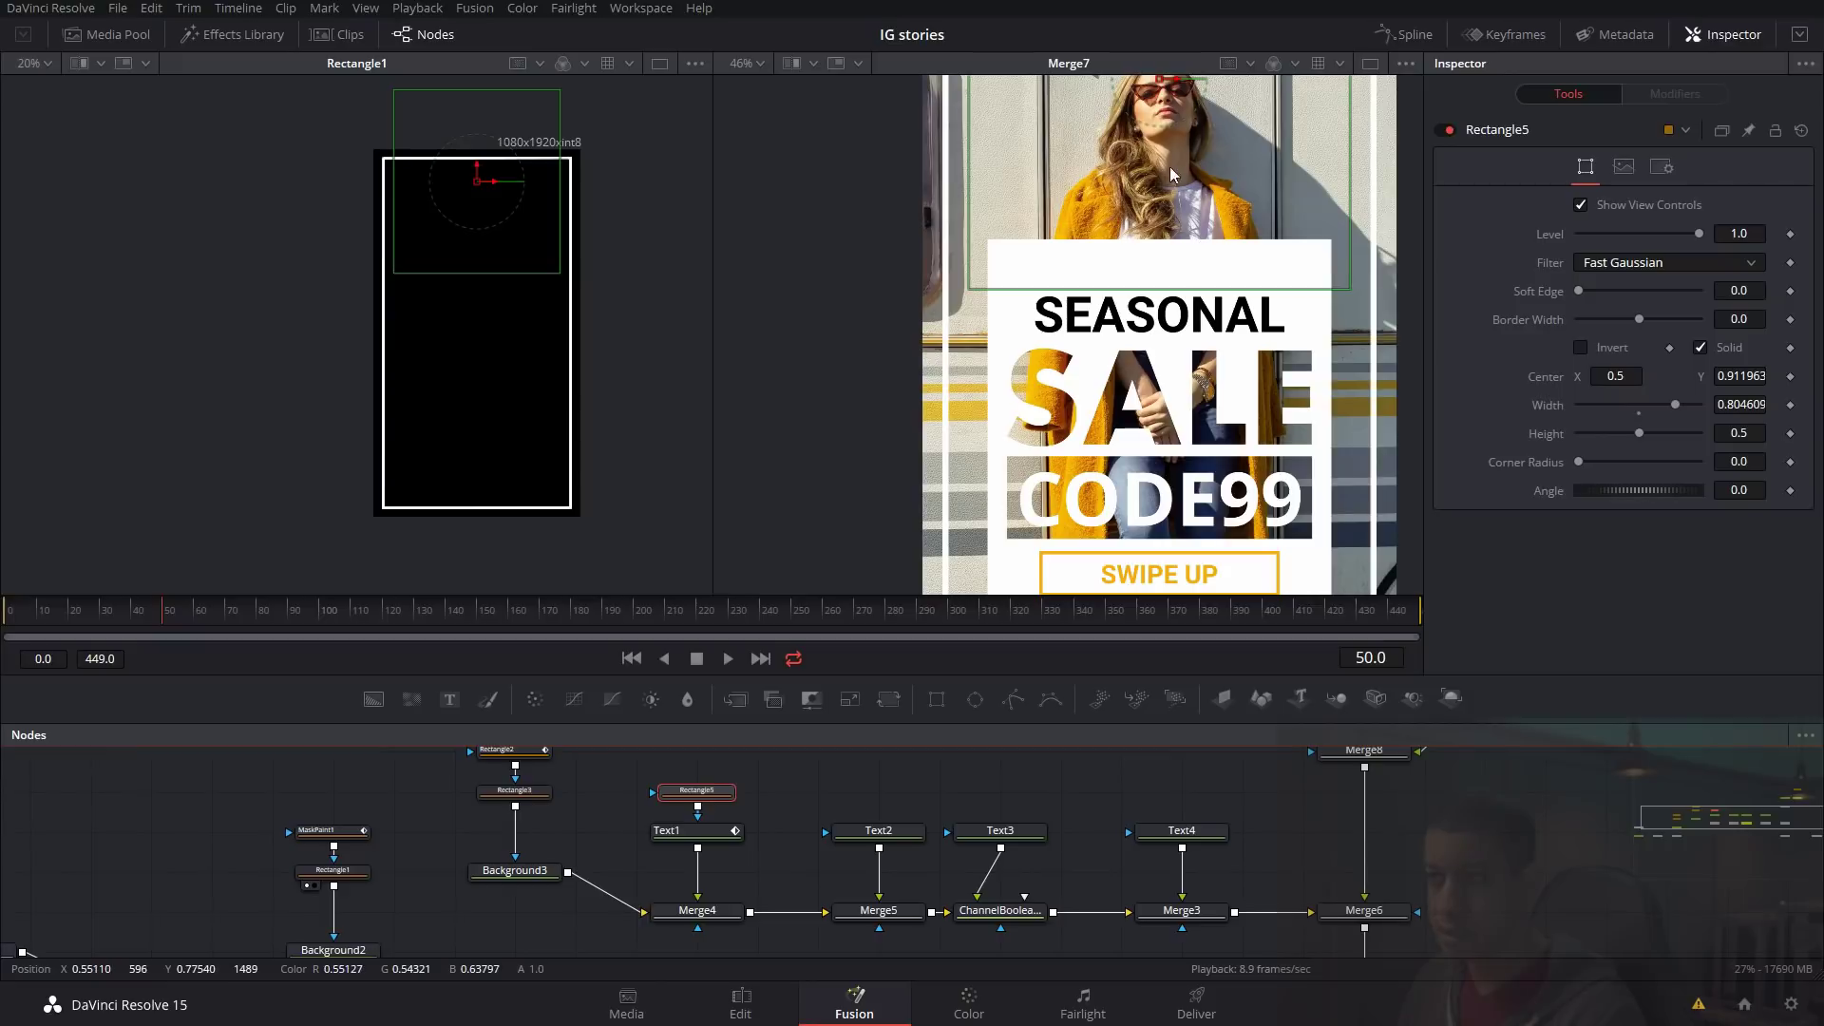
left_click_drag(164, 618, 288, 634)
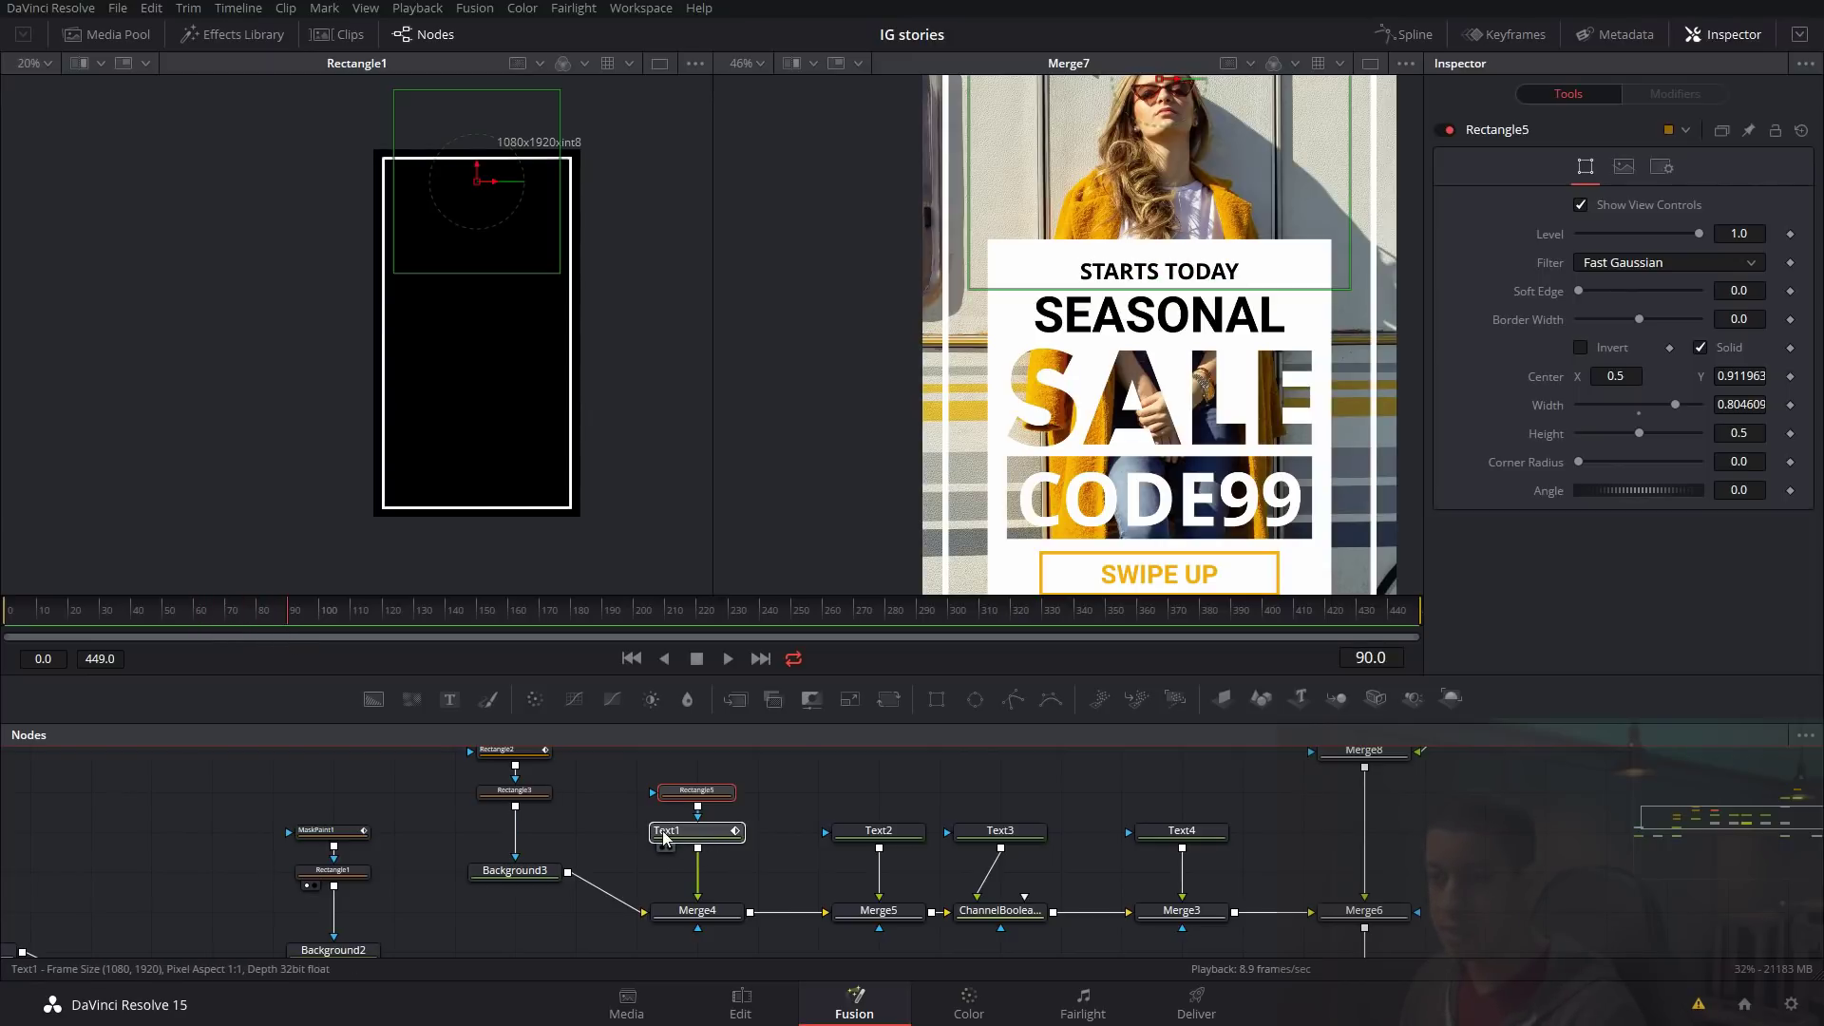
Open an enlarged Spline editor for Text1, showing only the selected tool with its Offset displacement curve fitted to view.
left_click(1406, 34)
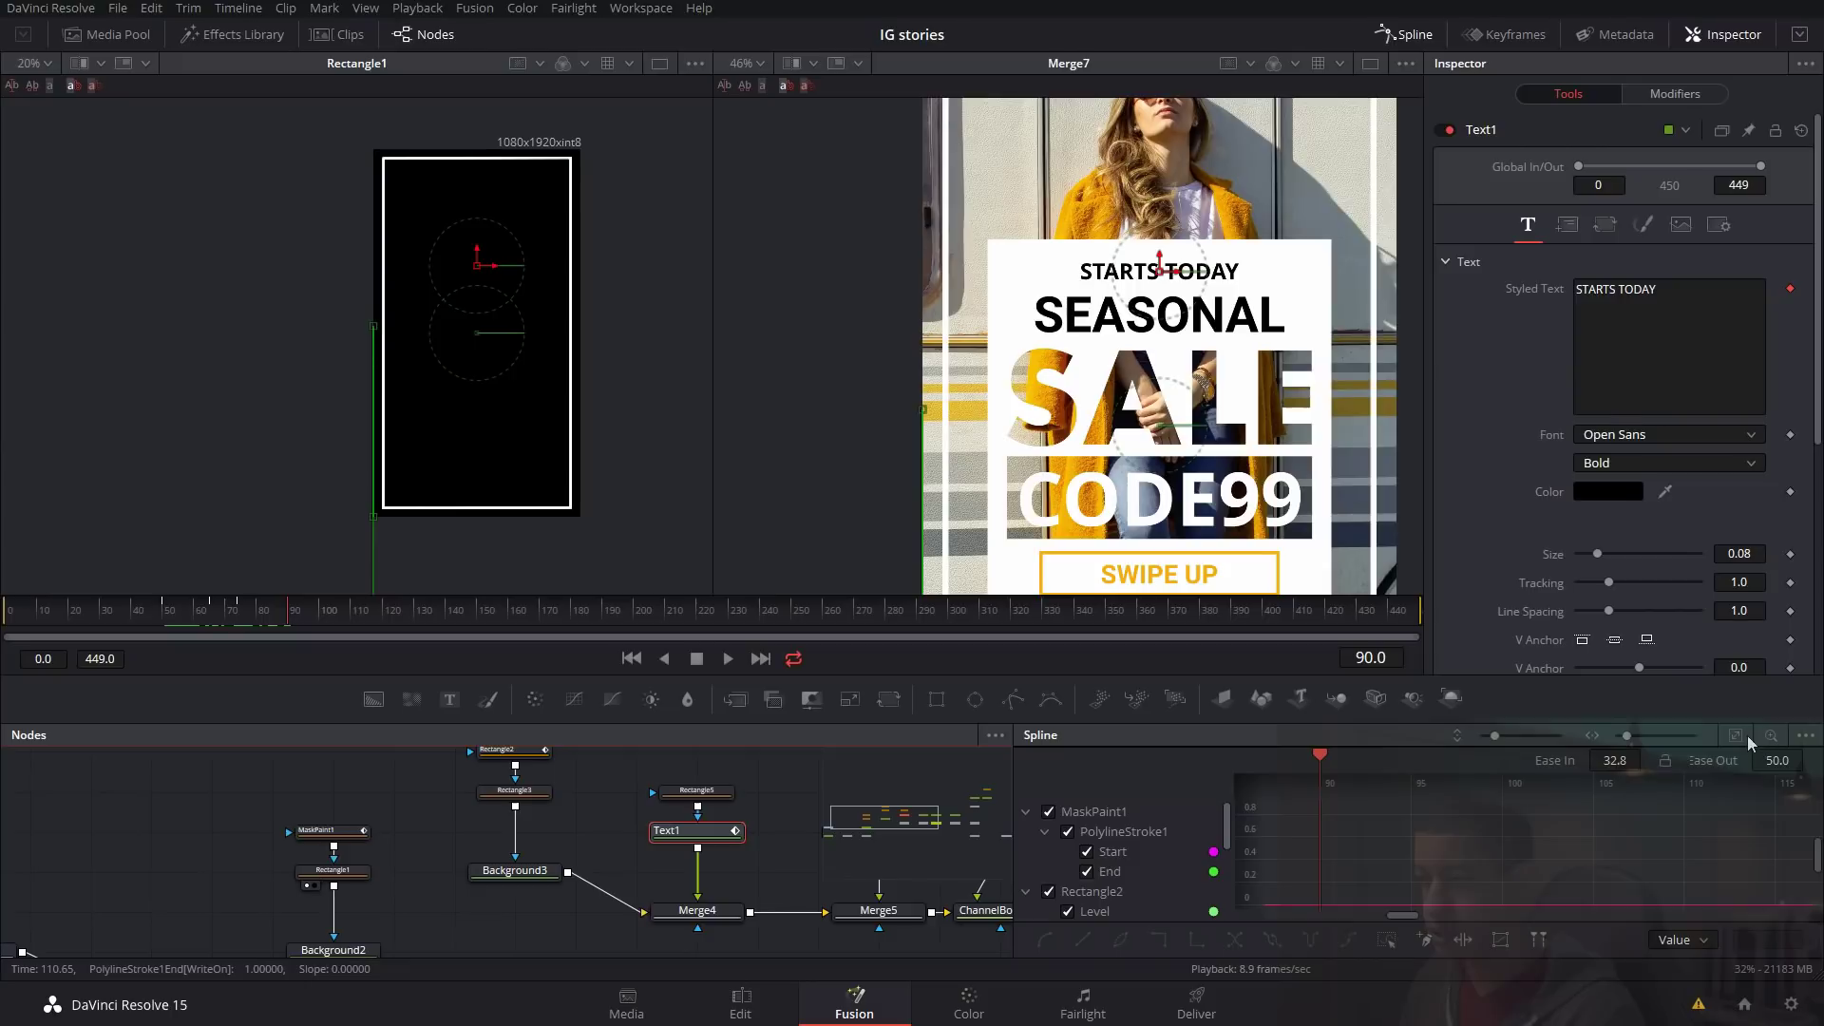
left_click_drag(1379, 674, 1379, 502)
left_click(1806, 564)
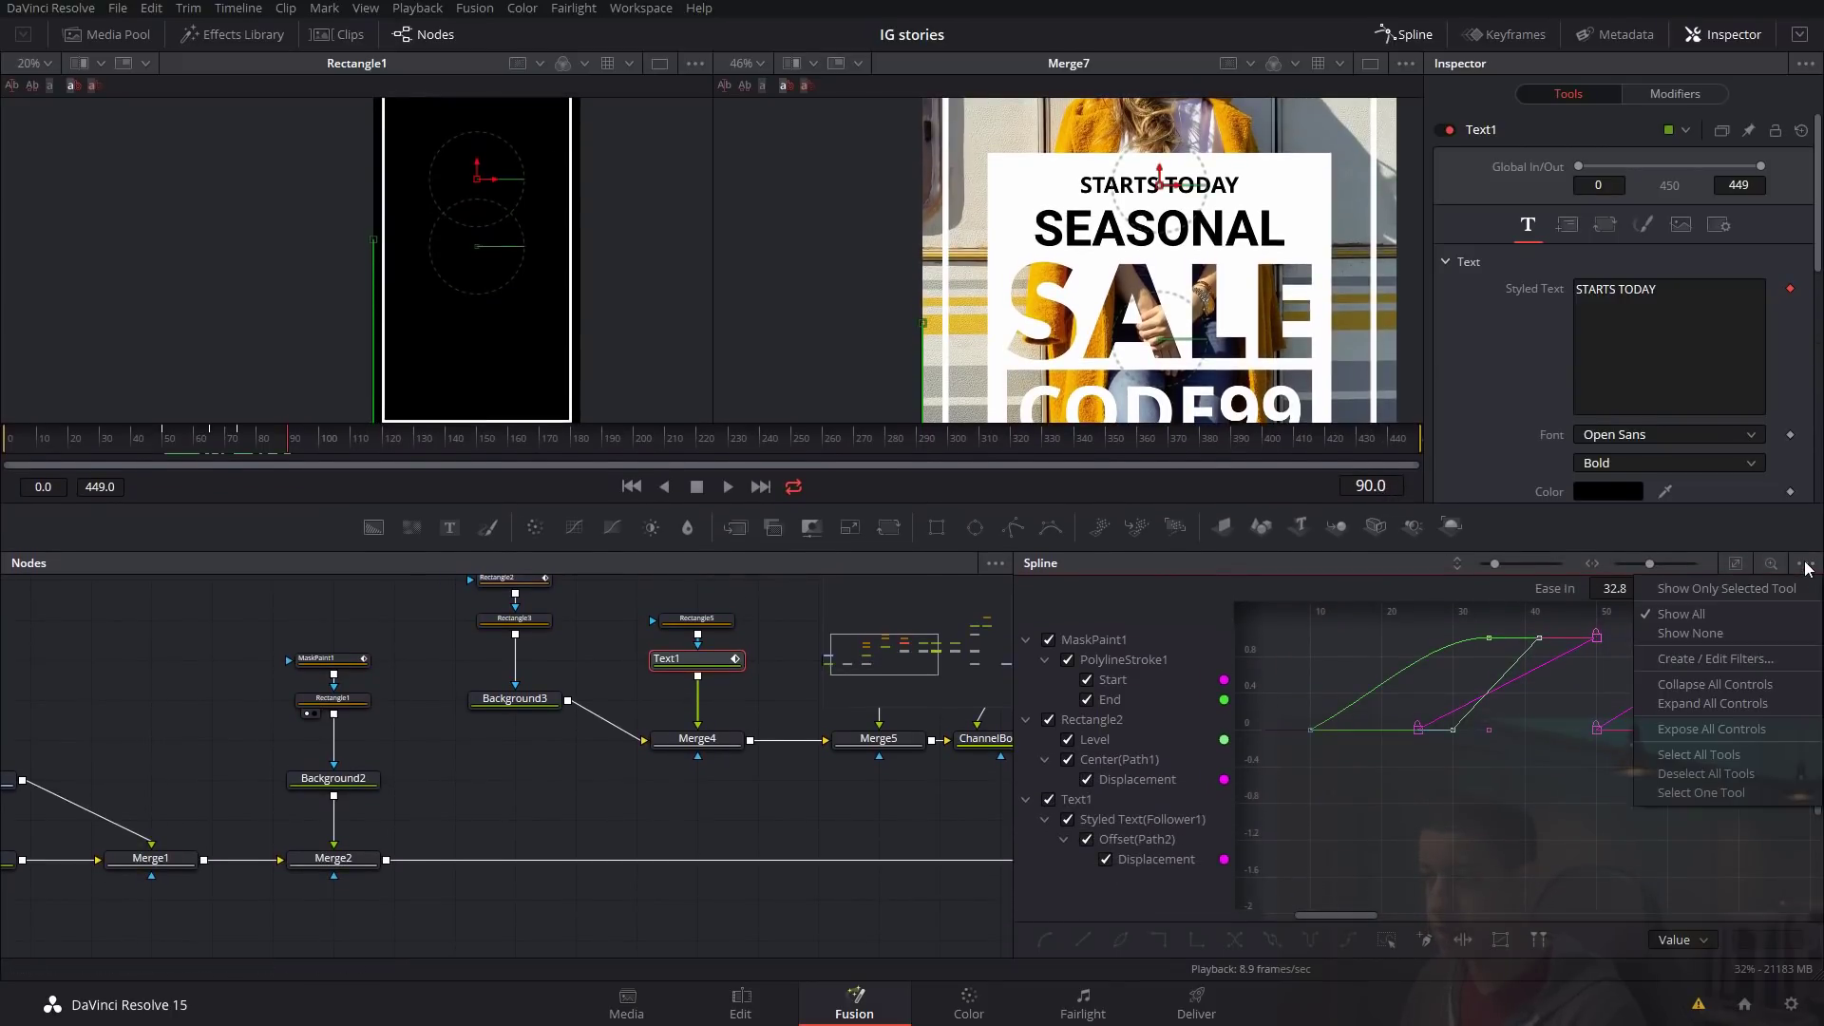
left_click(1676, 591)
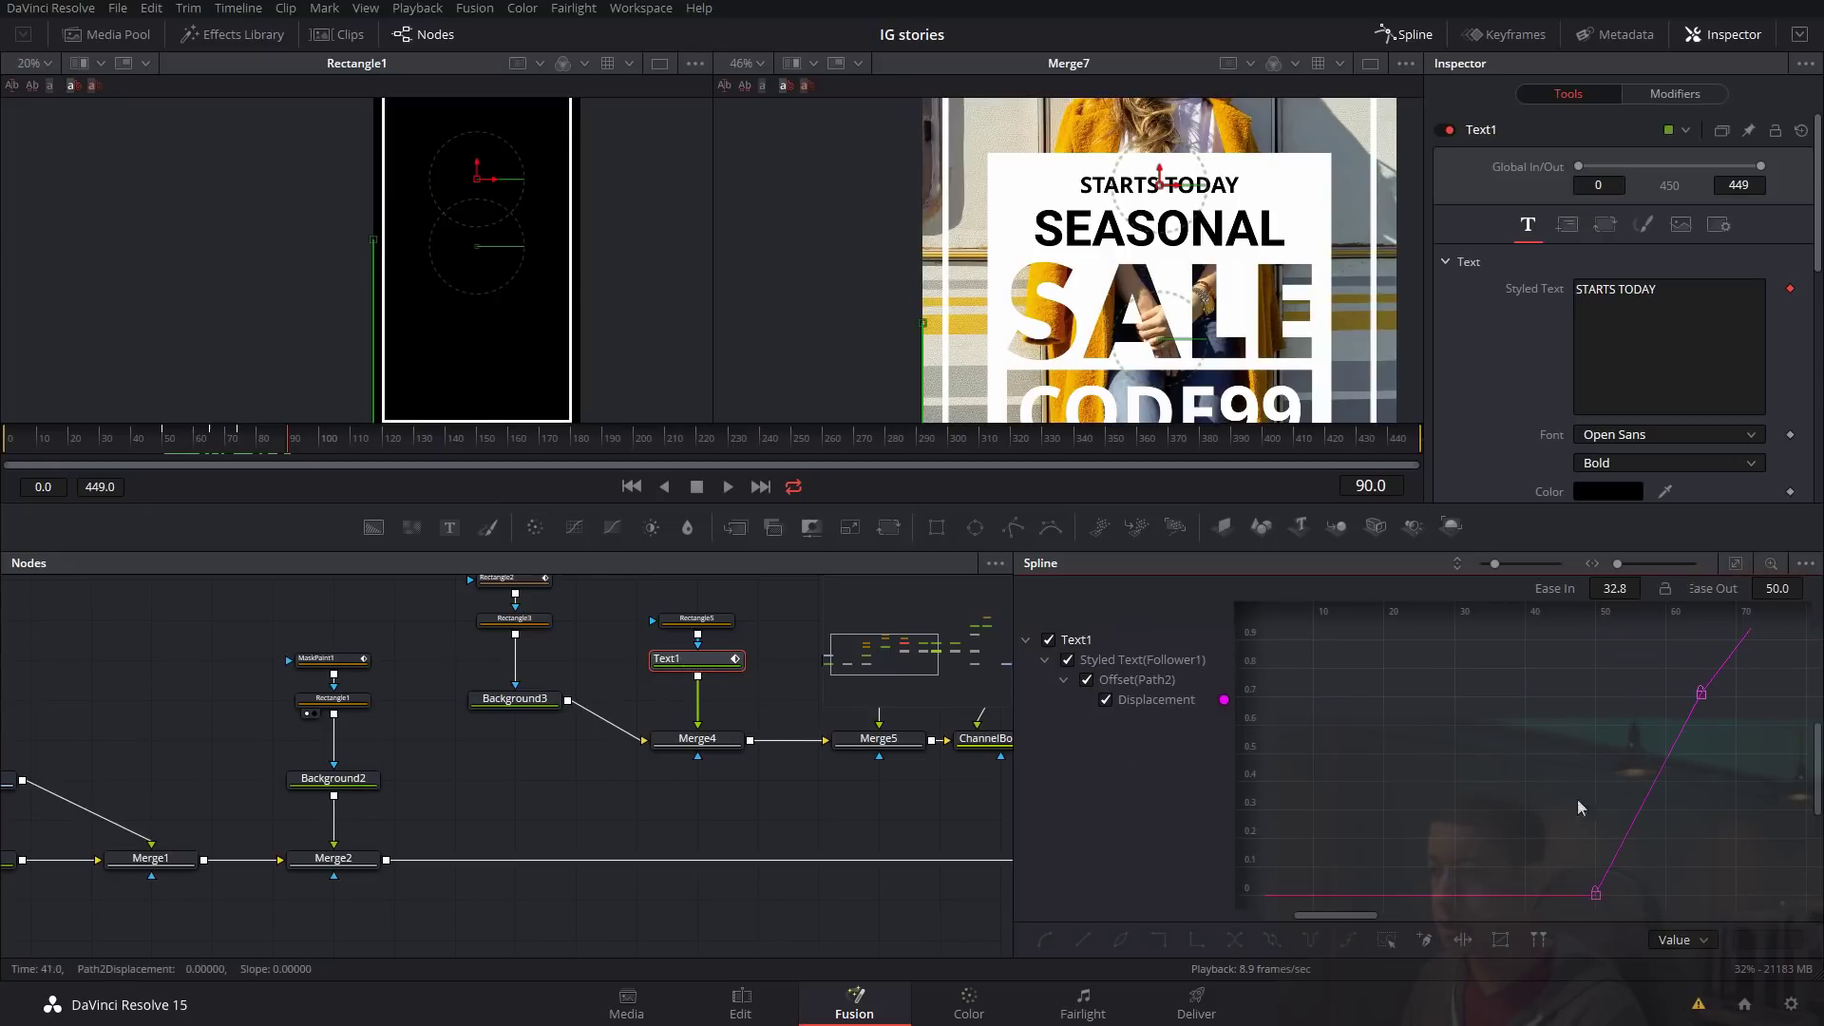
left_click_drag(1013, 830, 768, 829)
key("ctrl+f")
left_click(1745, 726)
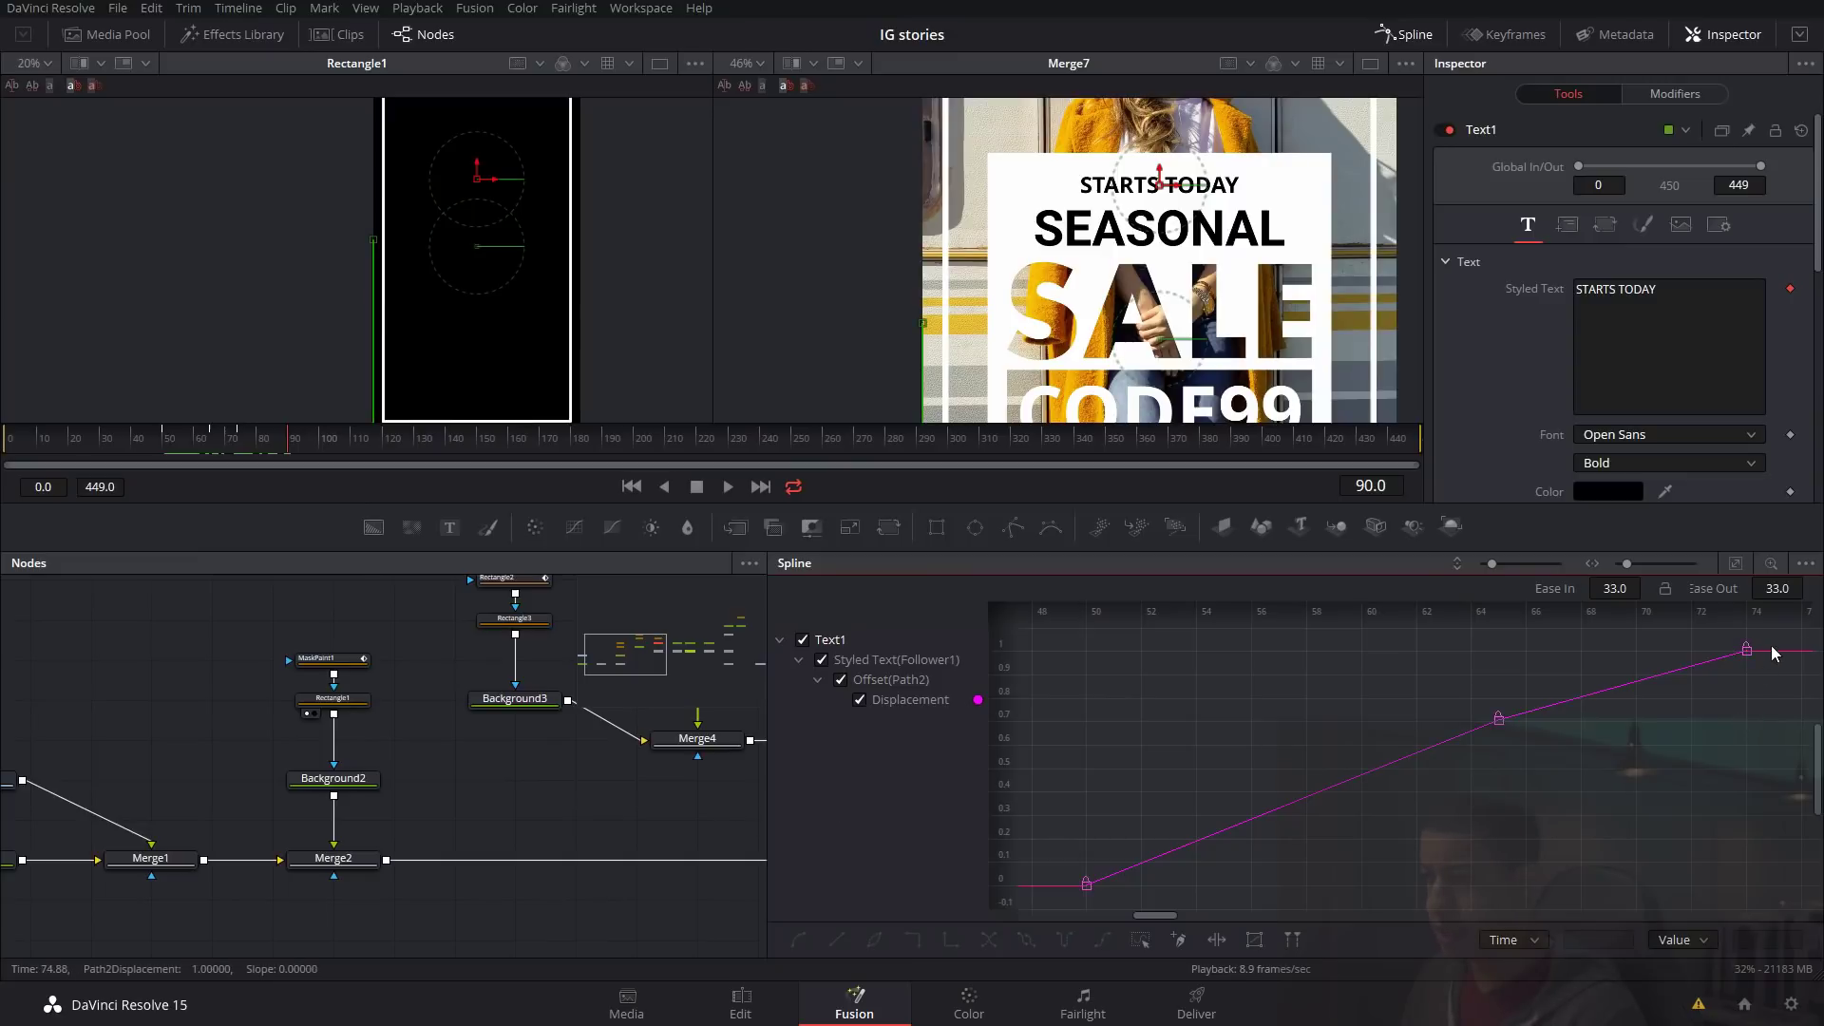
Smooth the last two keyframes of Text1's Offset displacement curve and close the Spline editor.
left_click_drag(1761, 647, 1457, 779)
key("s")
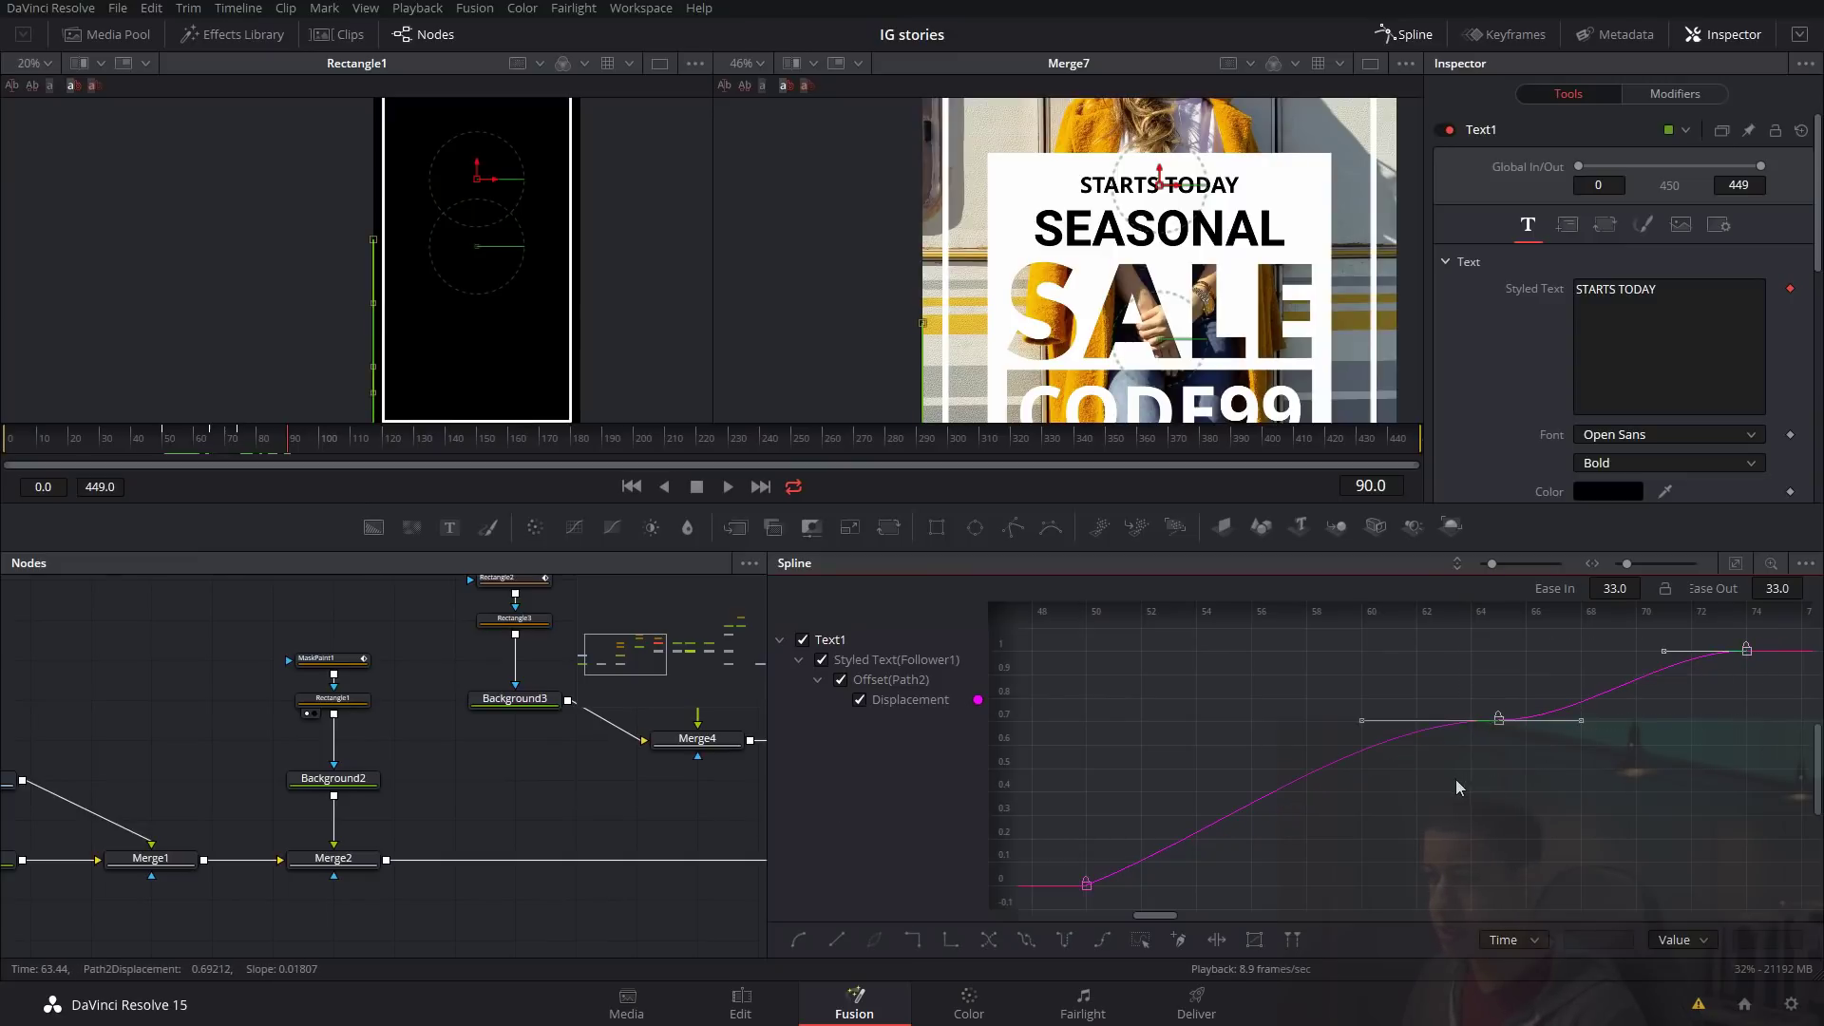
left_click(1401, 38)
left_click_drag(866, 762, 953, 844)
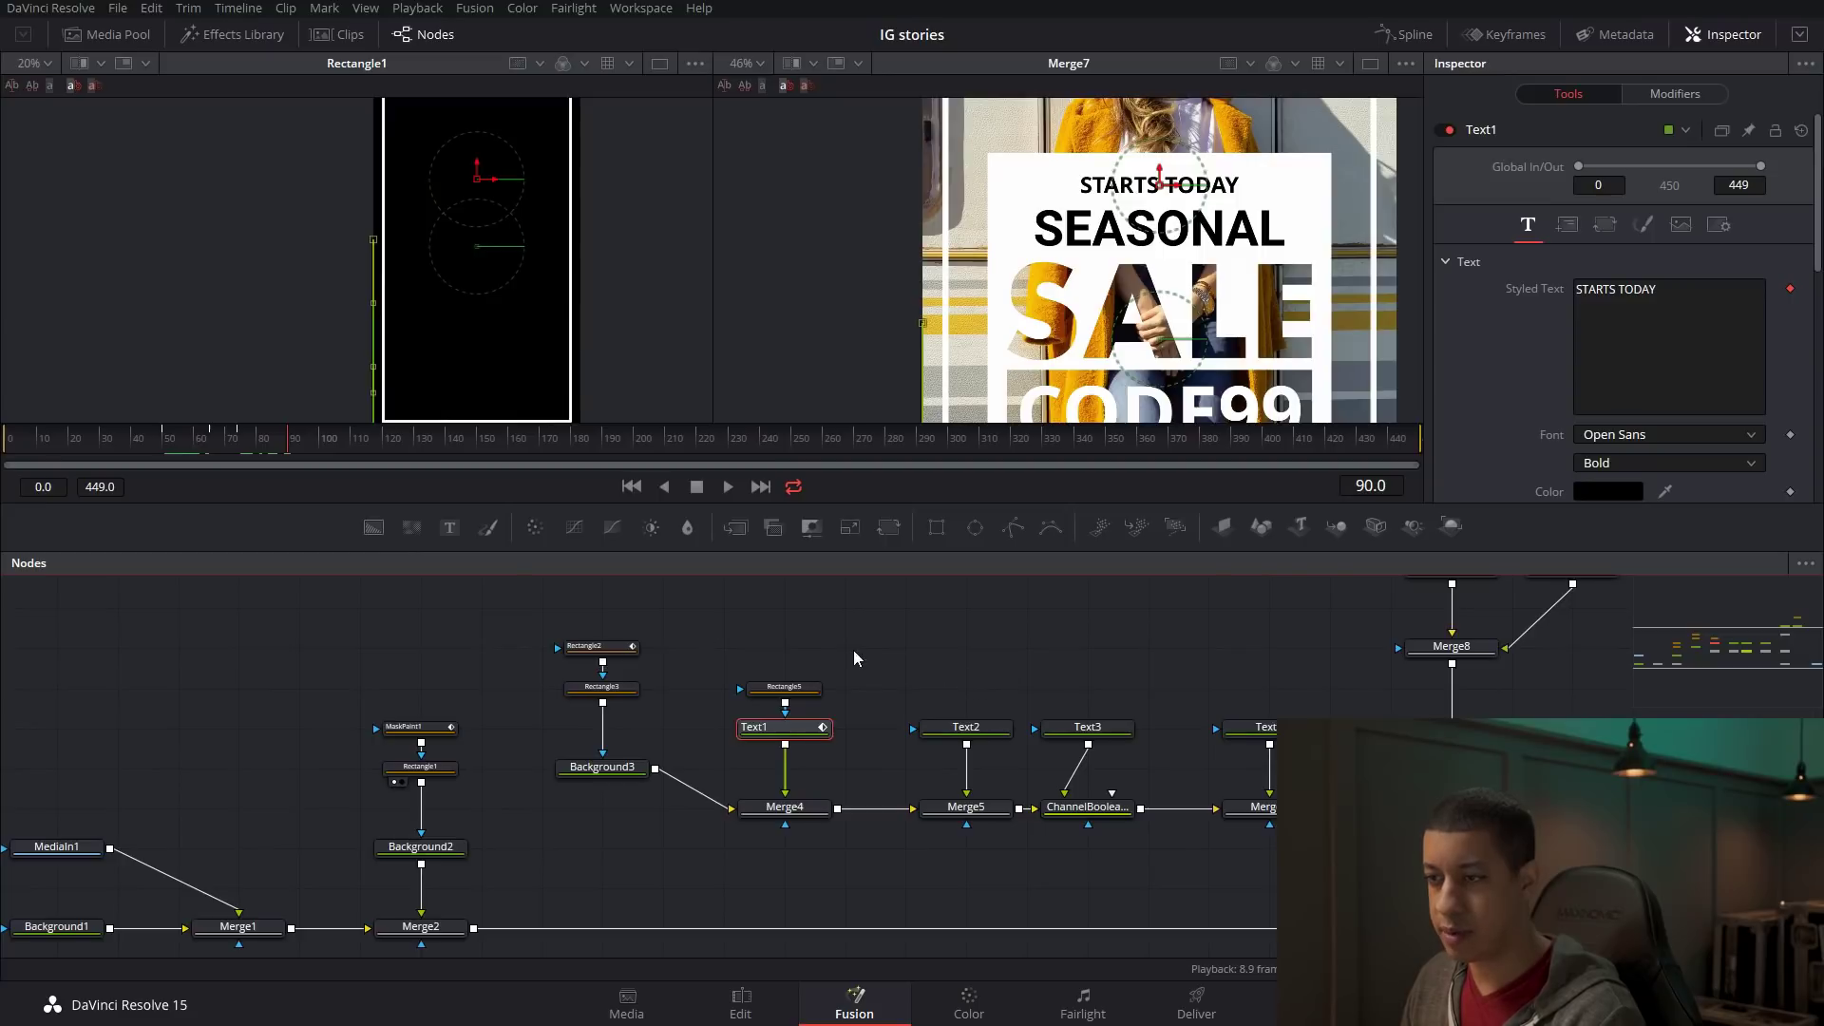
Move Text3 and ChannelBooleans1 together away from Merge5 so they sit beside Text4 and Merge3 in the node graph.
left_click(967, 727)
left_click_drag(1093, 684, 920, 661)
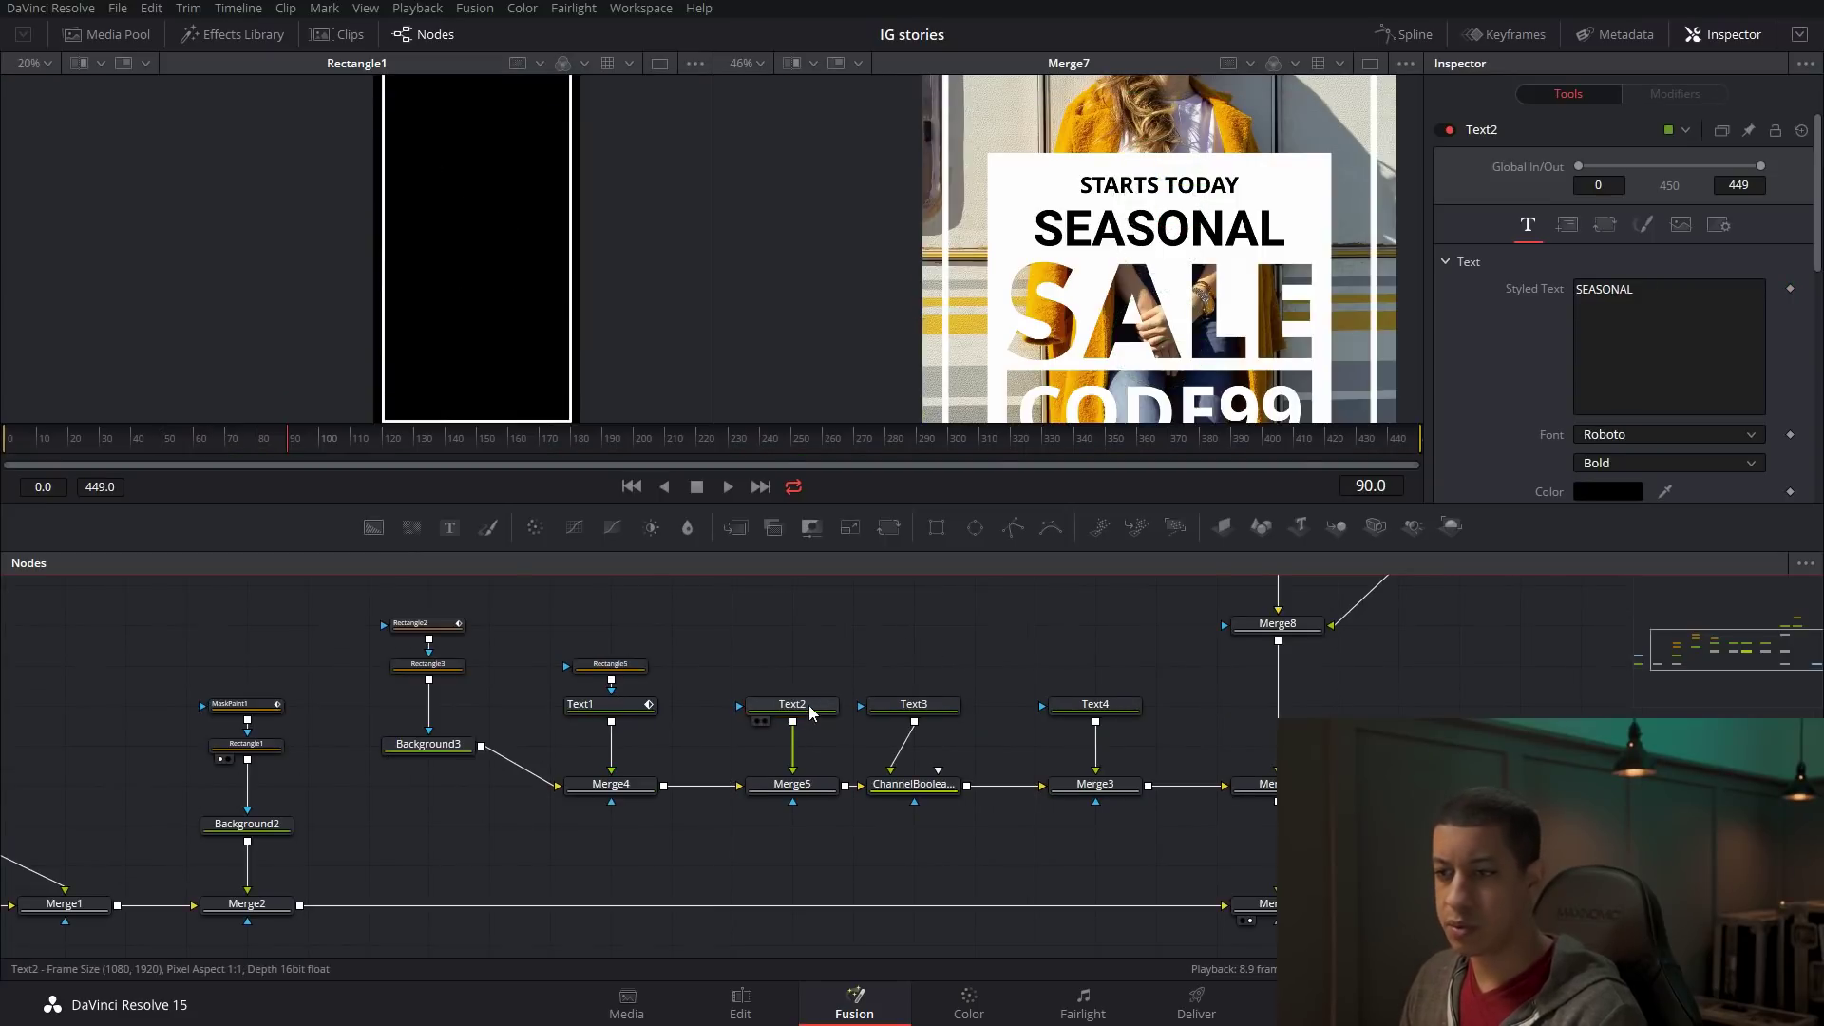
left_click_drag(865, 812, 964, 650)
left_click_drag(914, 784, 975, 784)
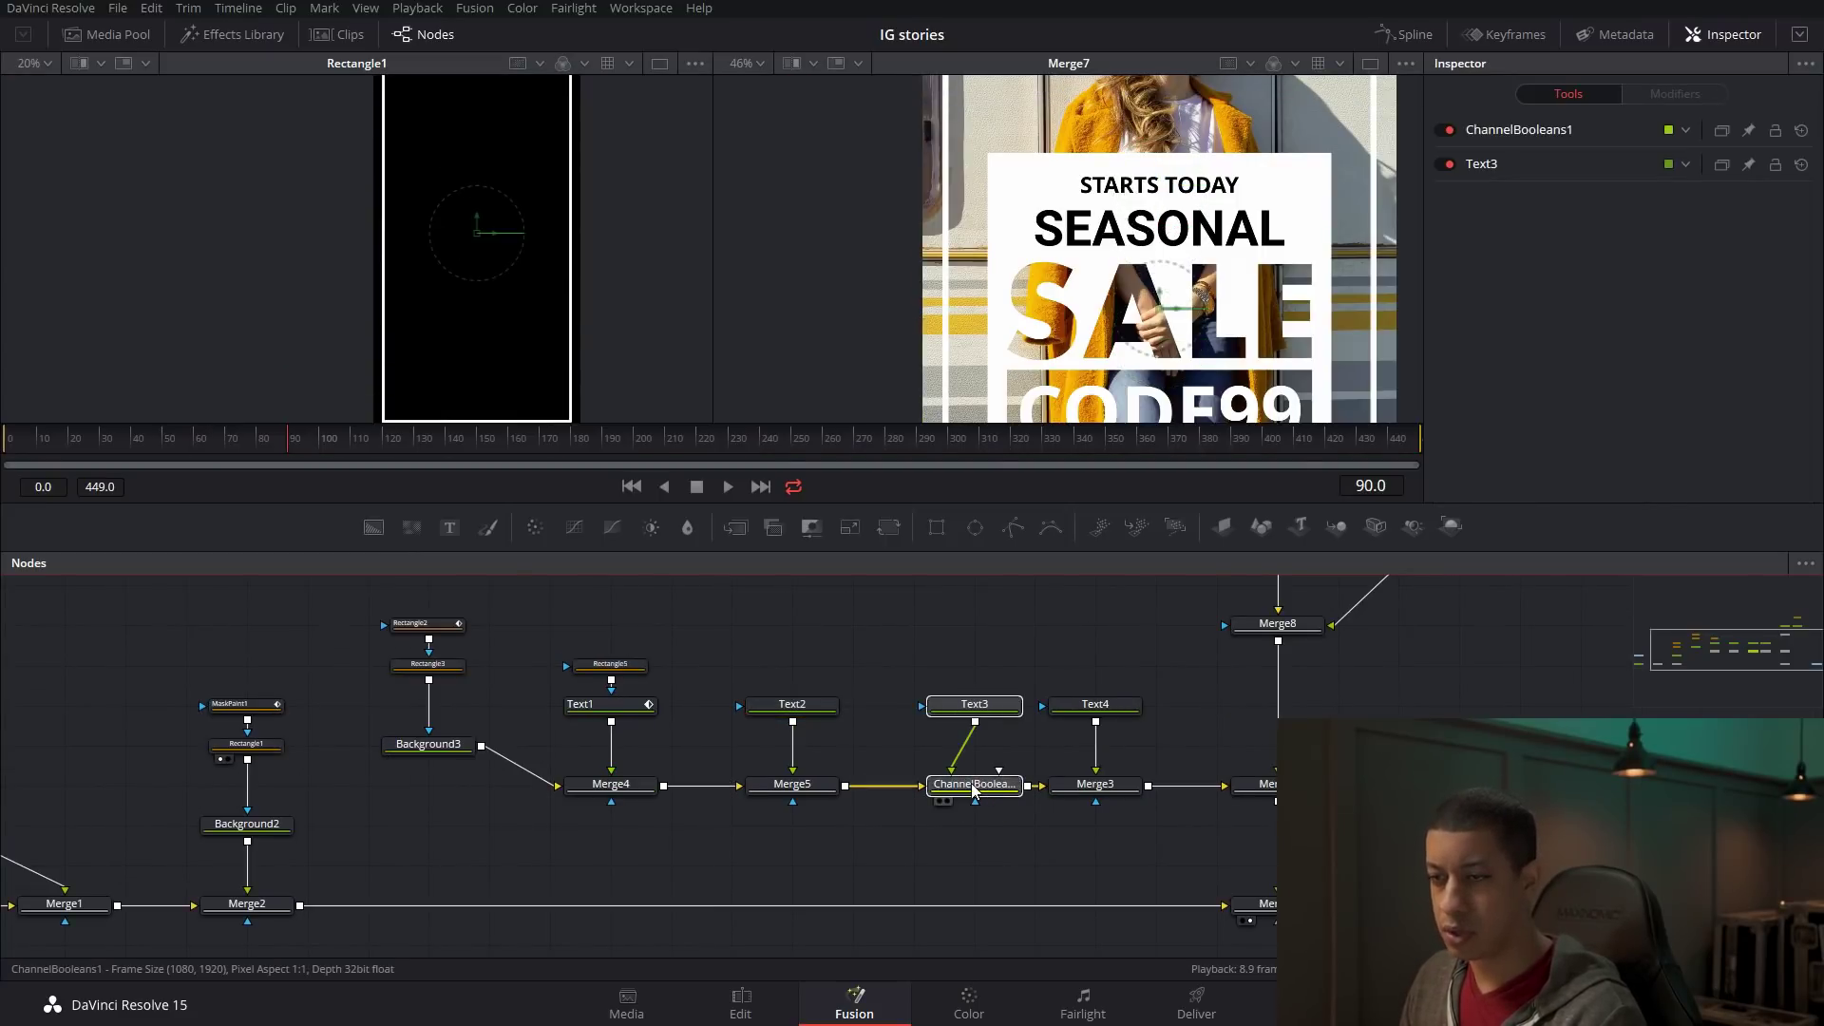
left_click(845, 663)
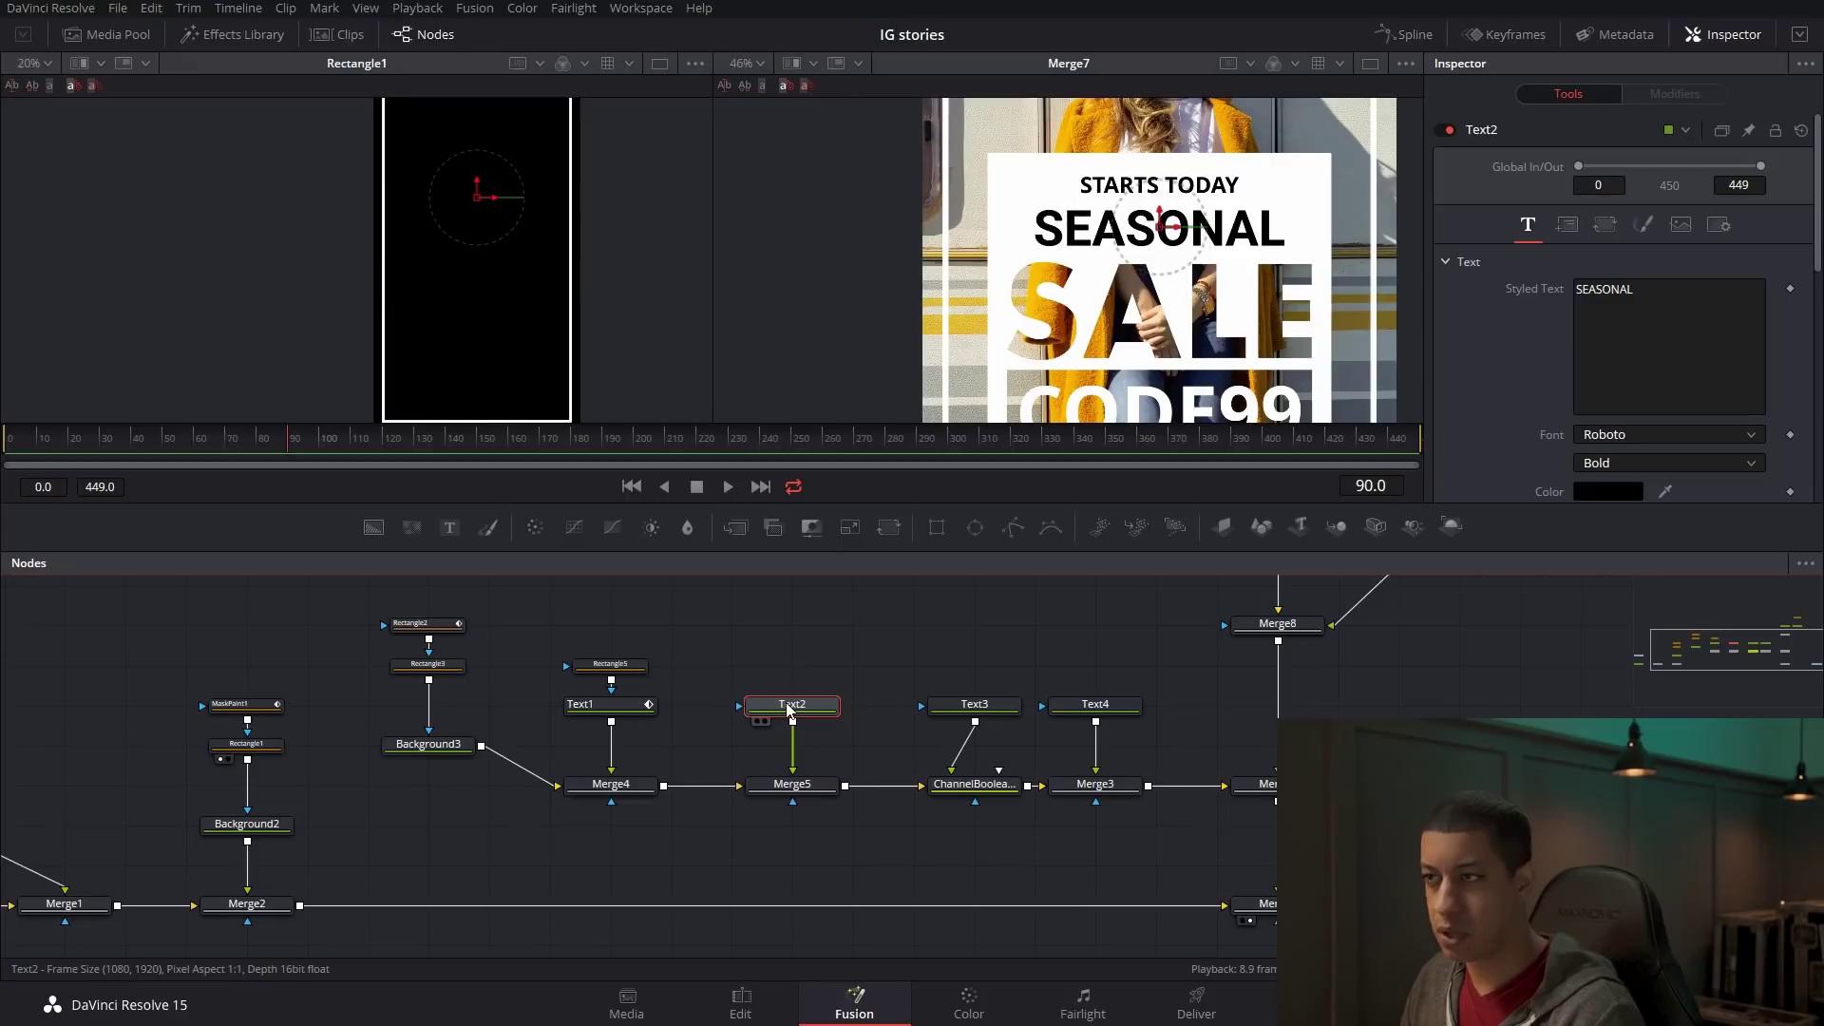
Expand the Inspector to full height and add a keyframe for Text2's layout Center on frame 65.
left_click(1801, 35)
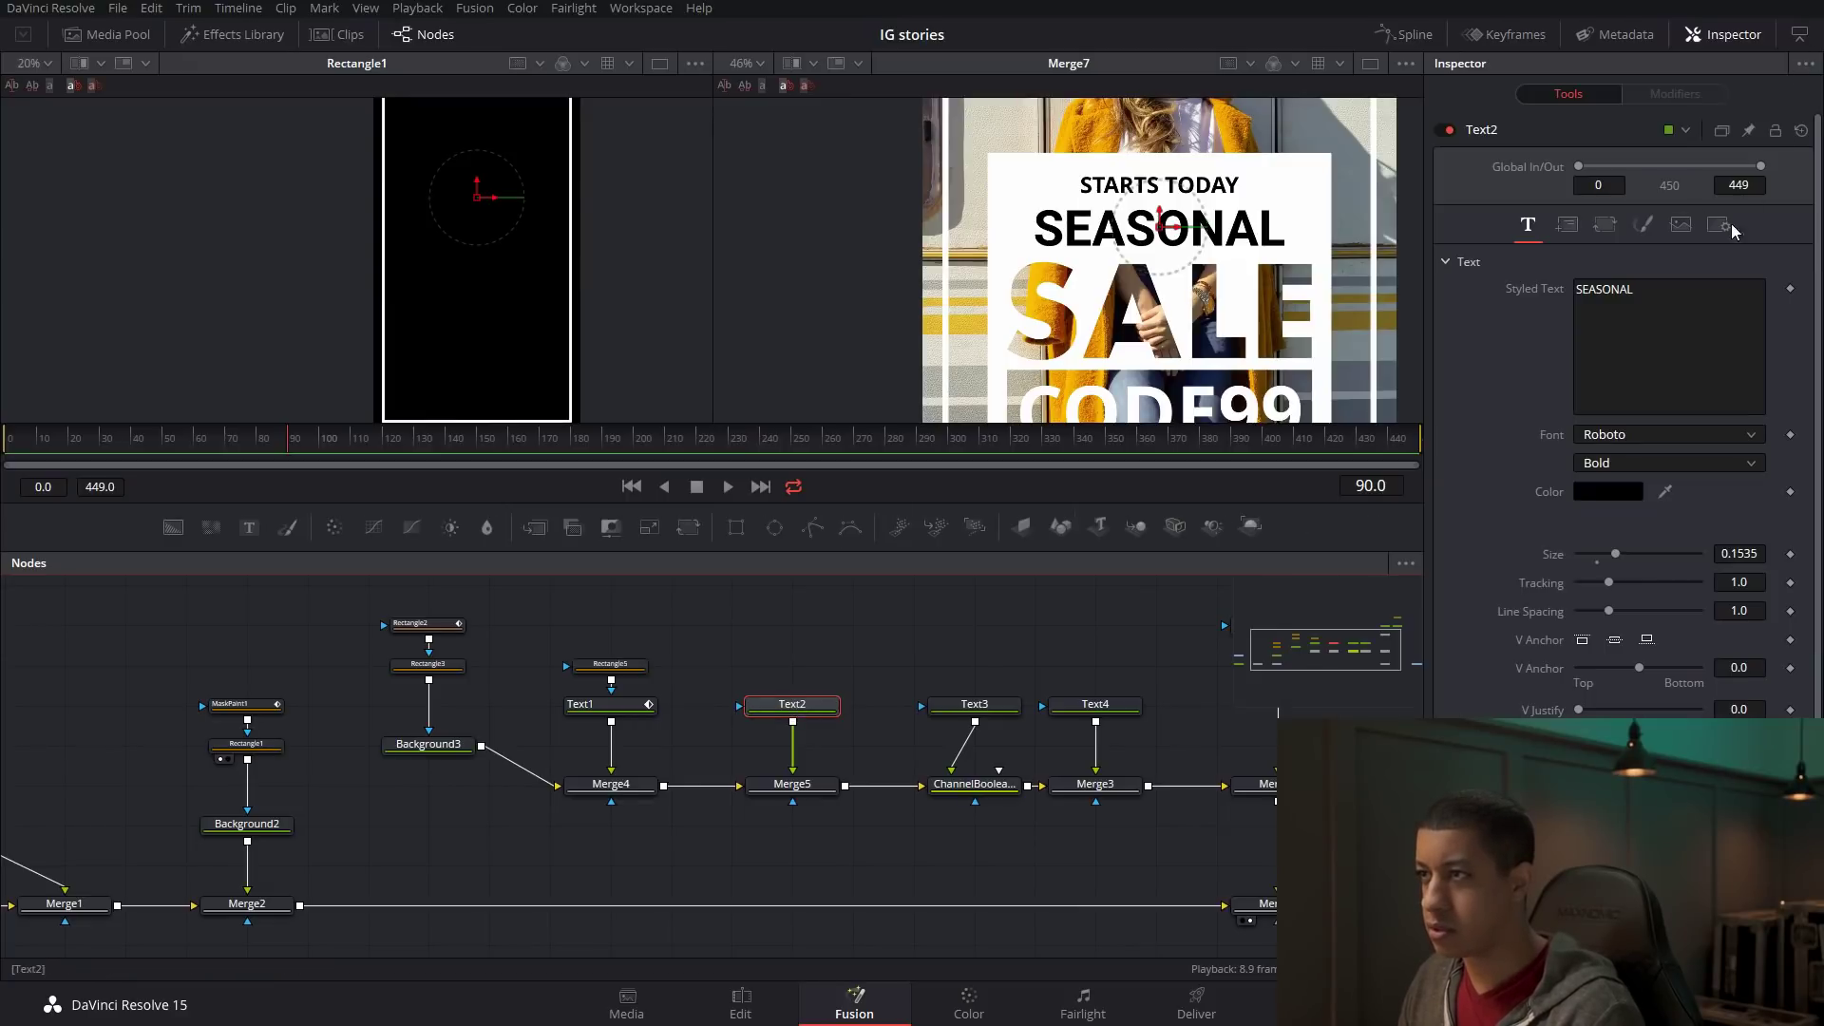
left_click(1567, 226)
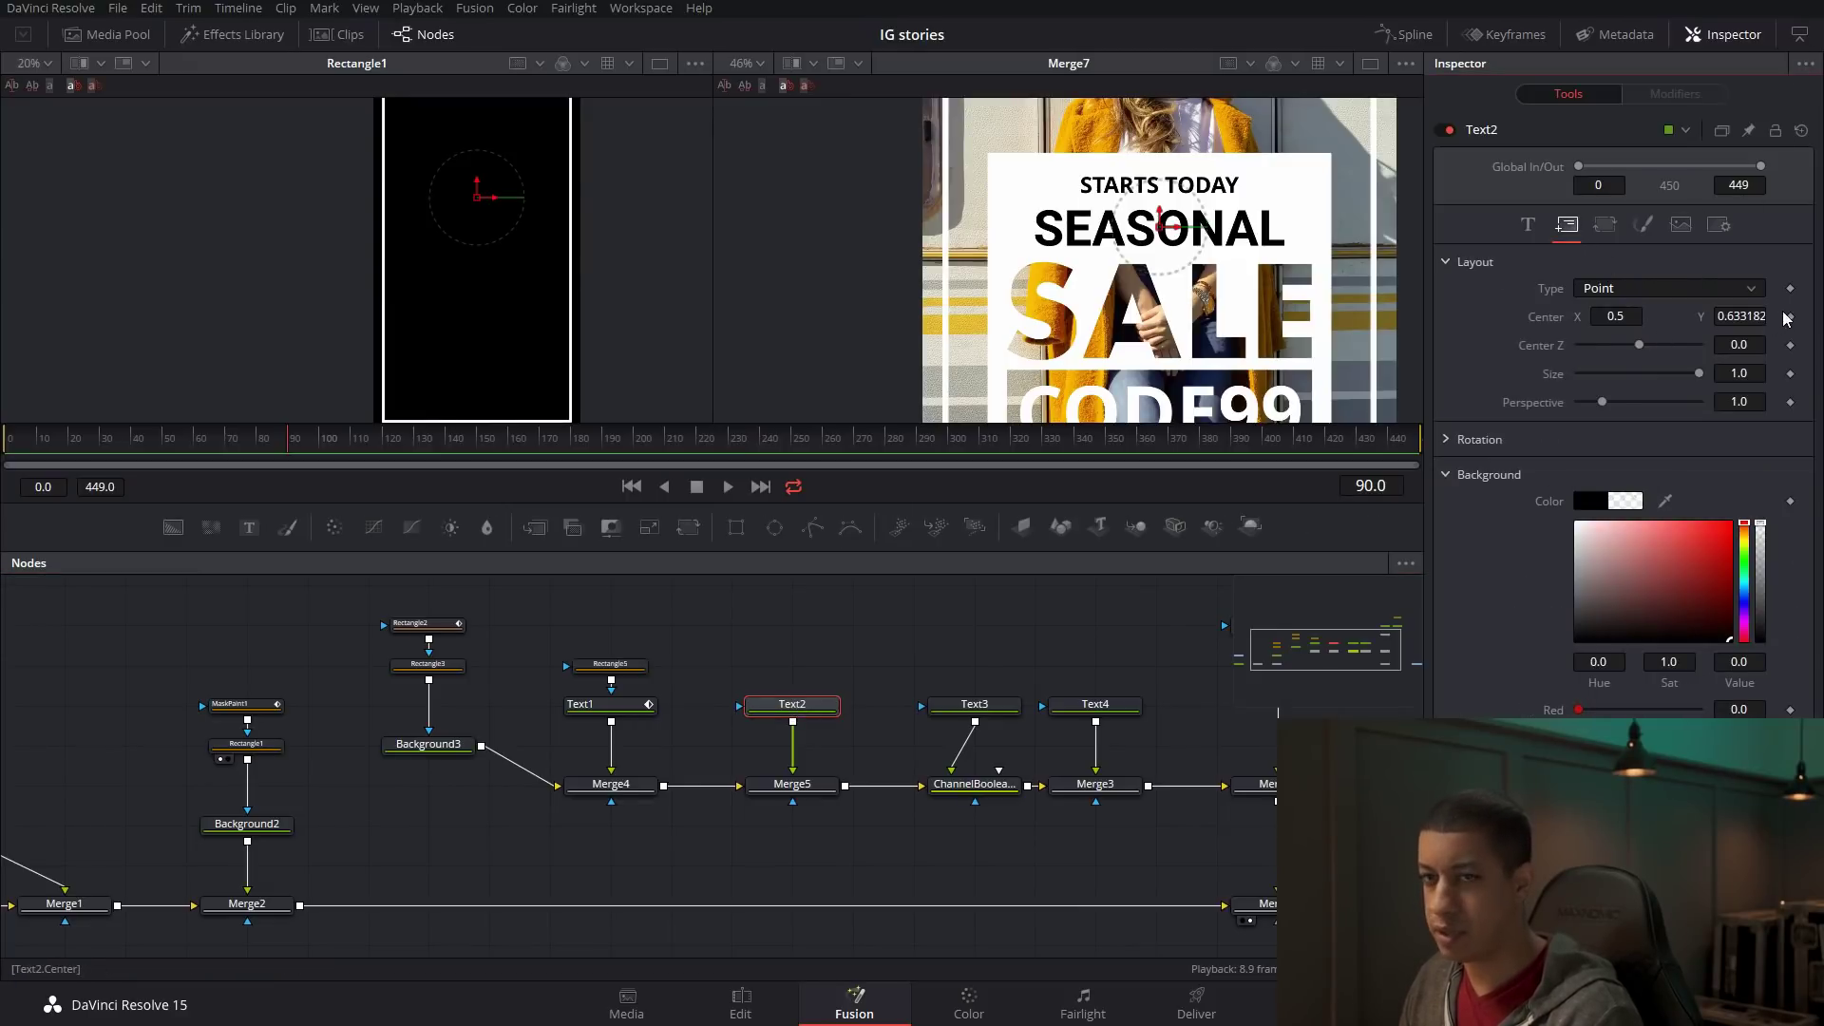
left_click_drag(225, 439, 210, 439)
left_click(608, 704)
left_click_drag(211, 449, 212, 447)
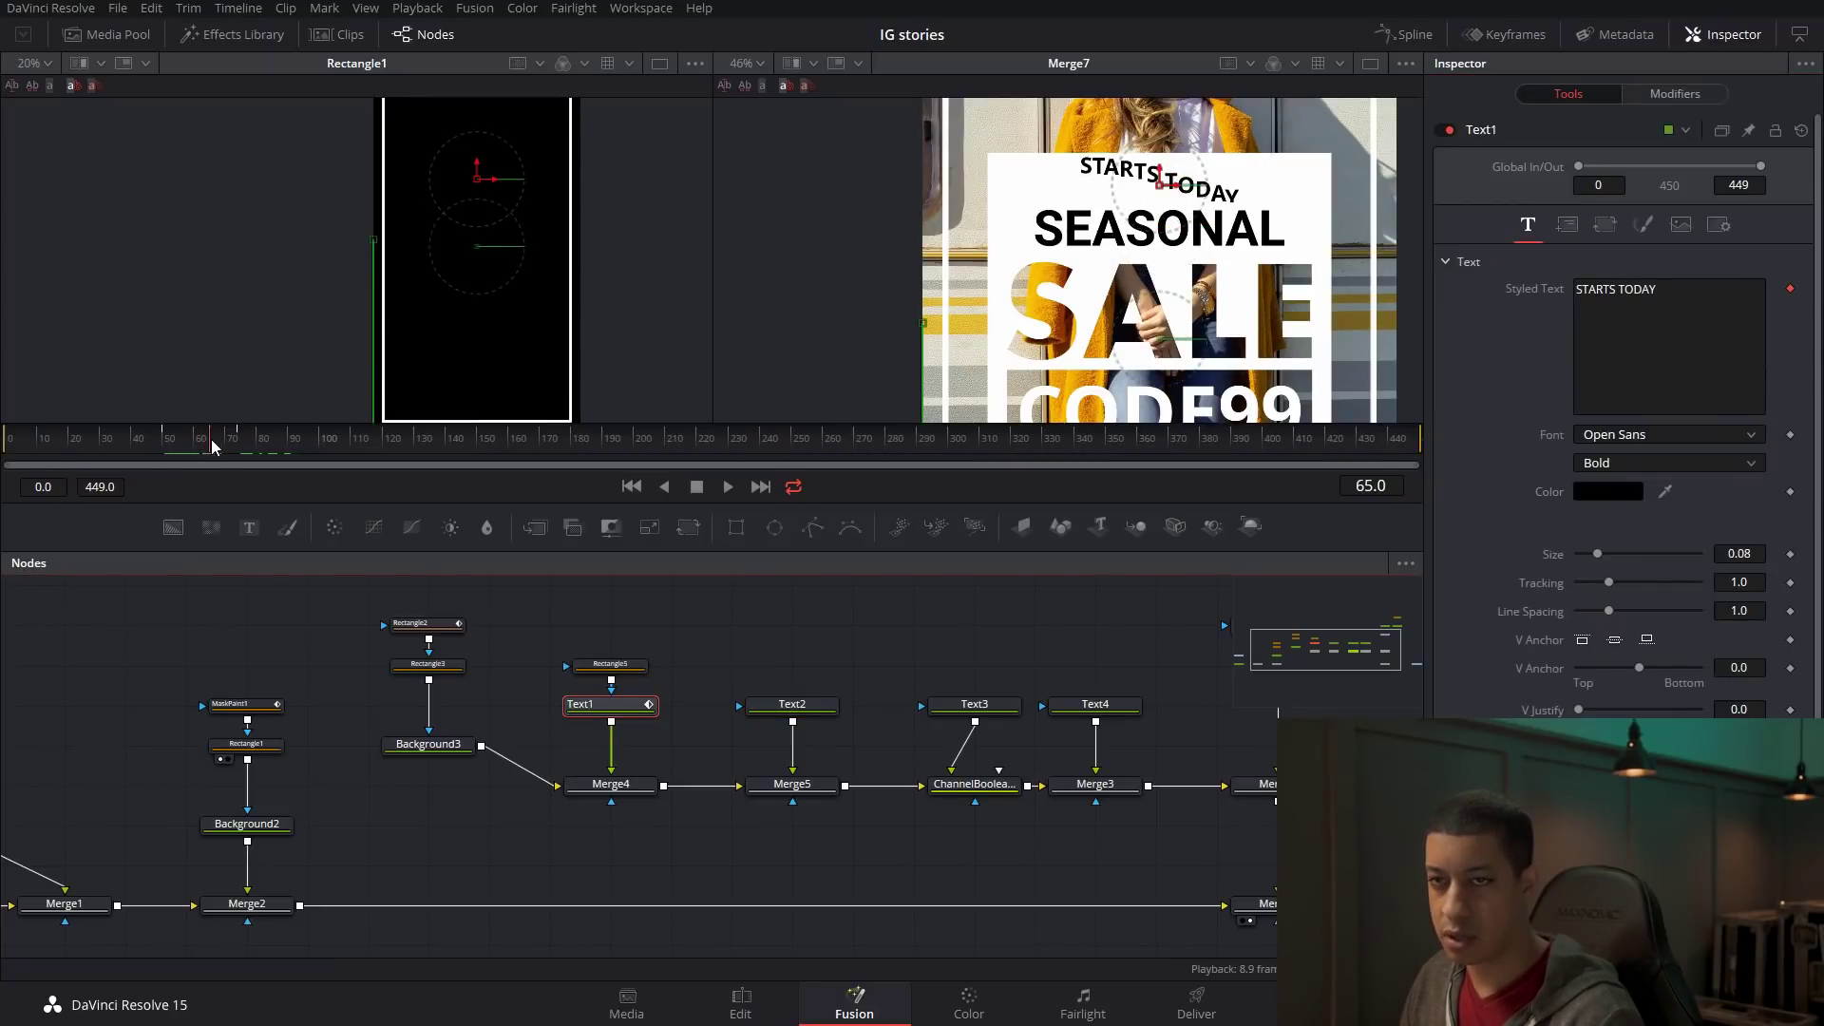
left_click(792, 705)
left_click(1567, 224)
left_click(1790, 317)
Keyframe Text2's Center on frame 85 at its current position, and lower SEASONAL to Y about 0.567 on frame 65.
left_click_drag(216, 447, 273, 449)
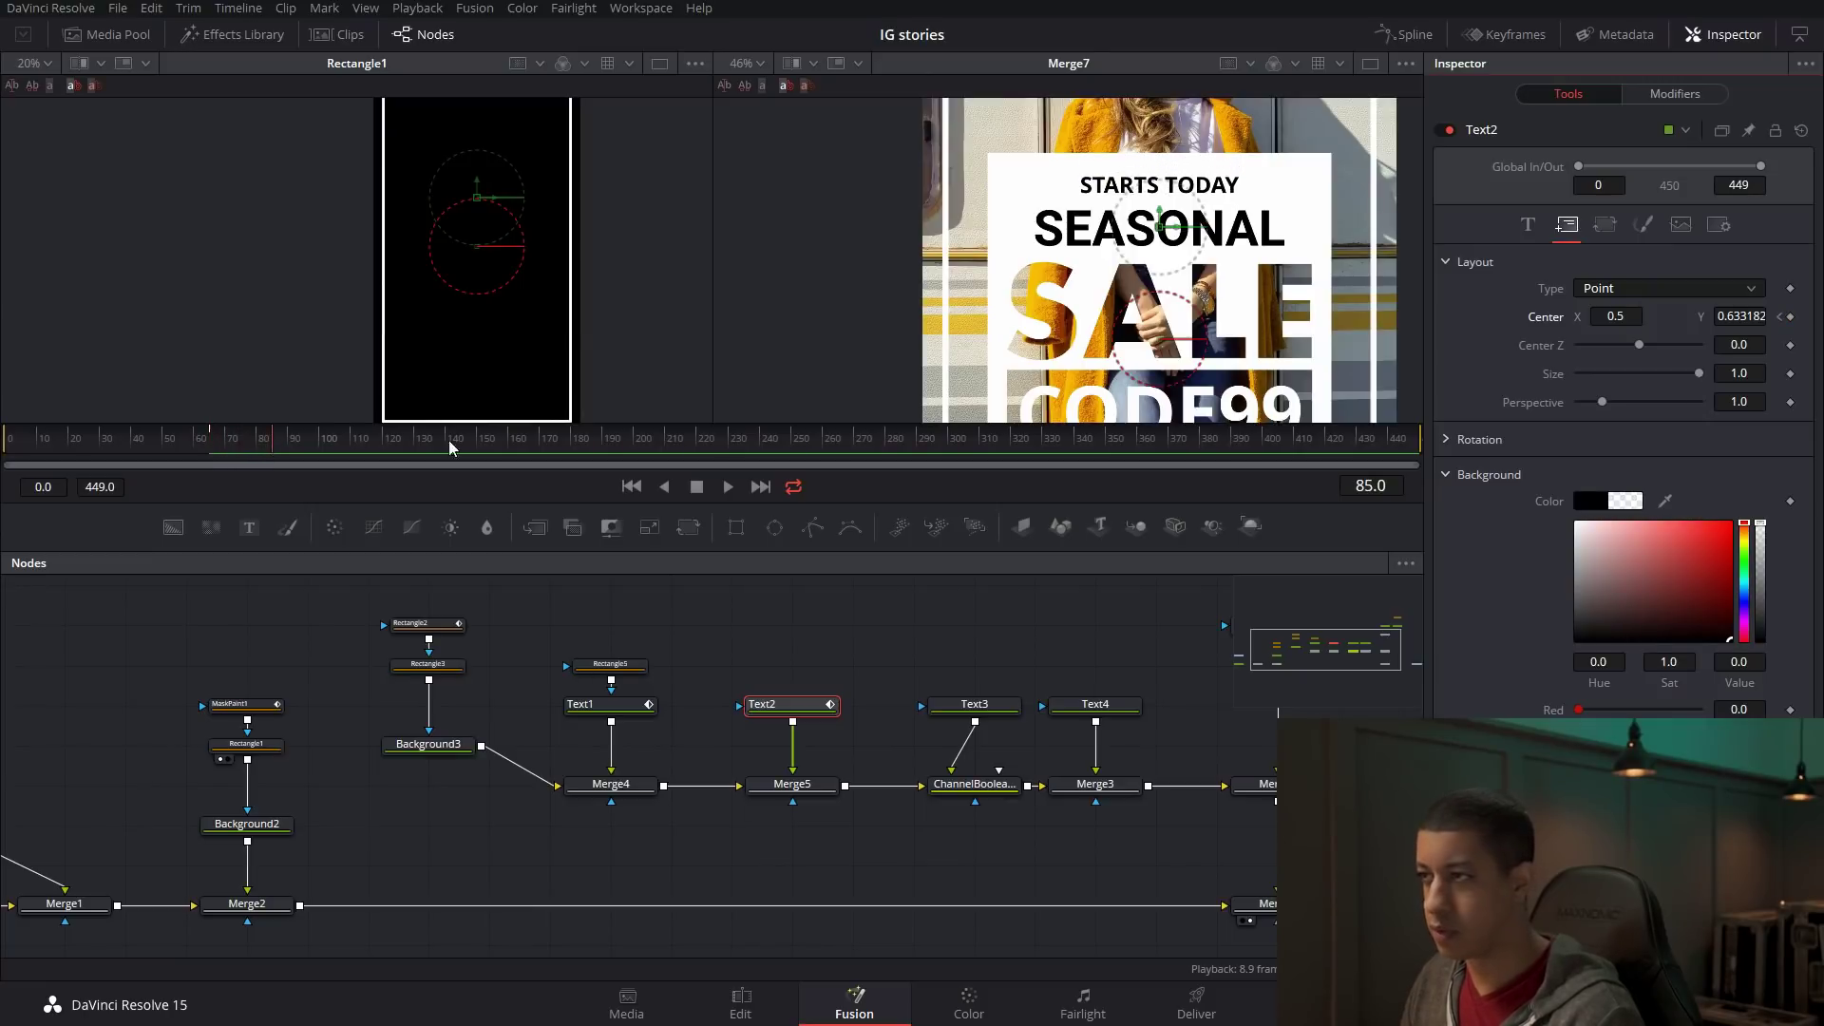
left_click(1790, 318)
left_click(1780, 318)
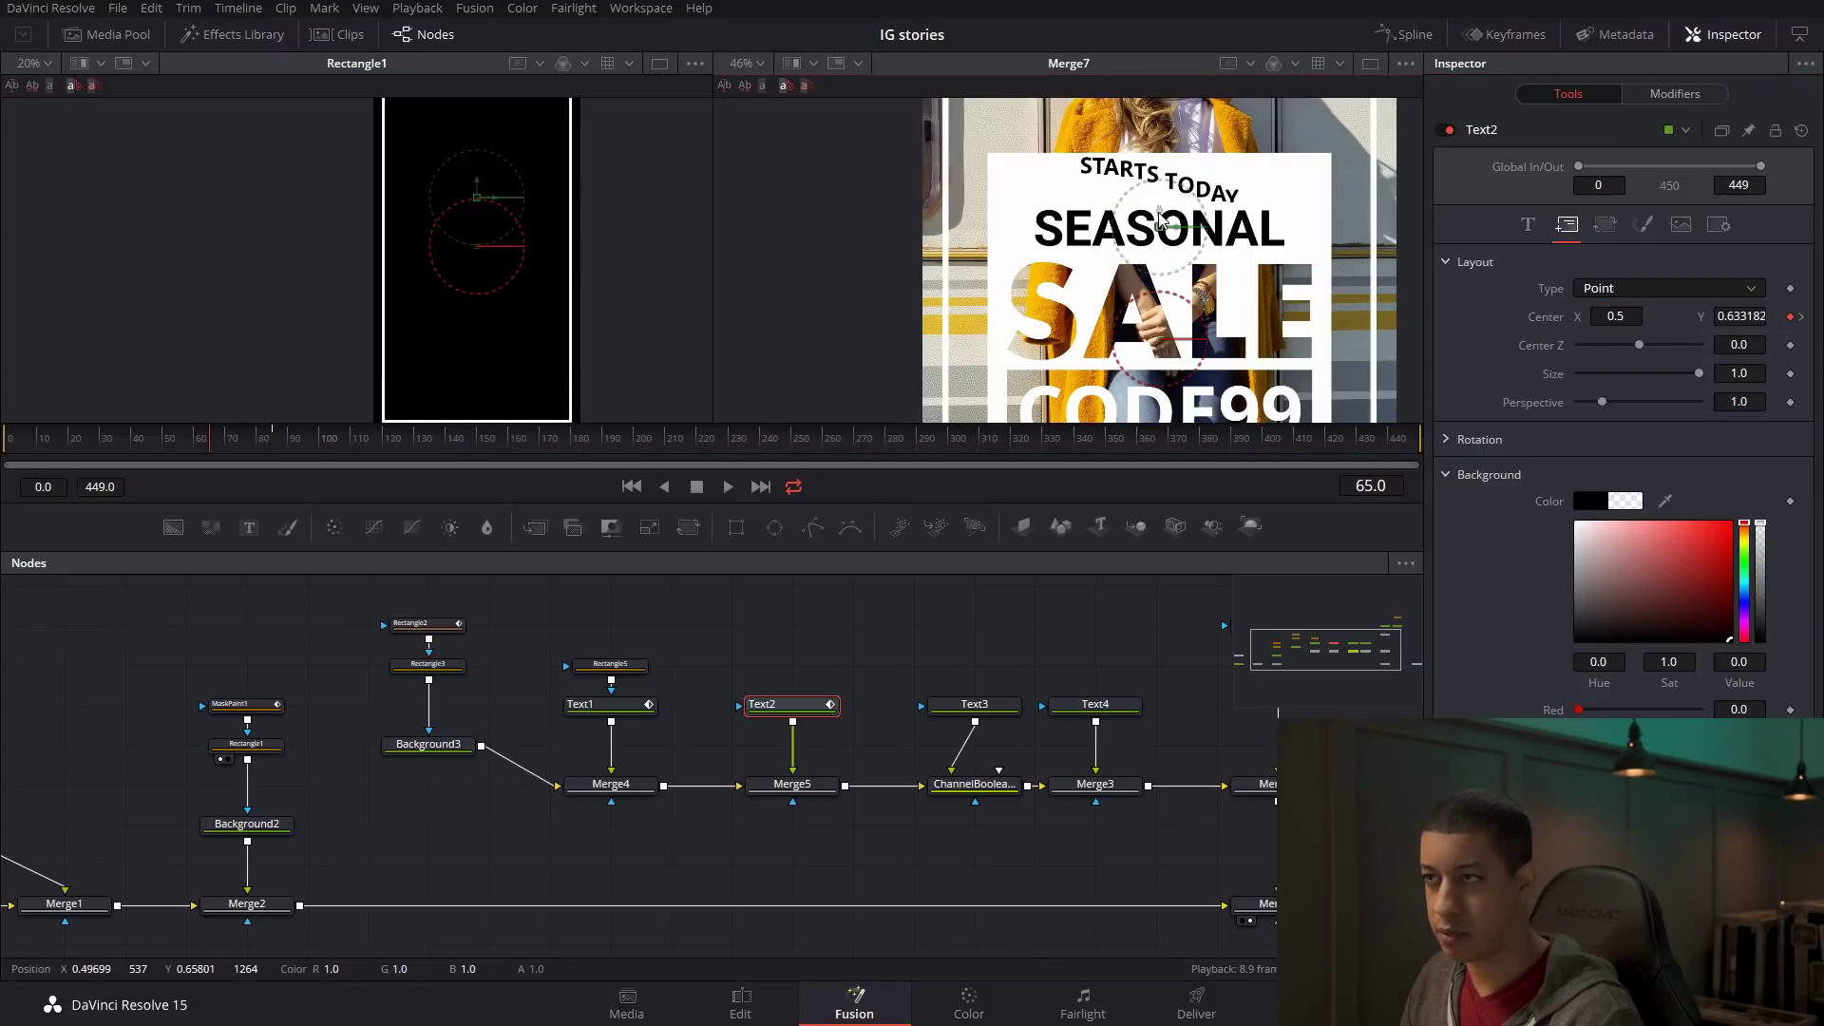
left_click_drag(1160, 213, 1161, 282)
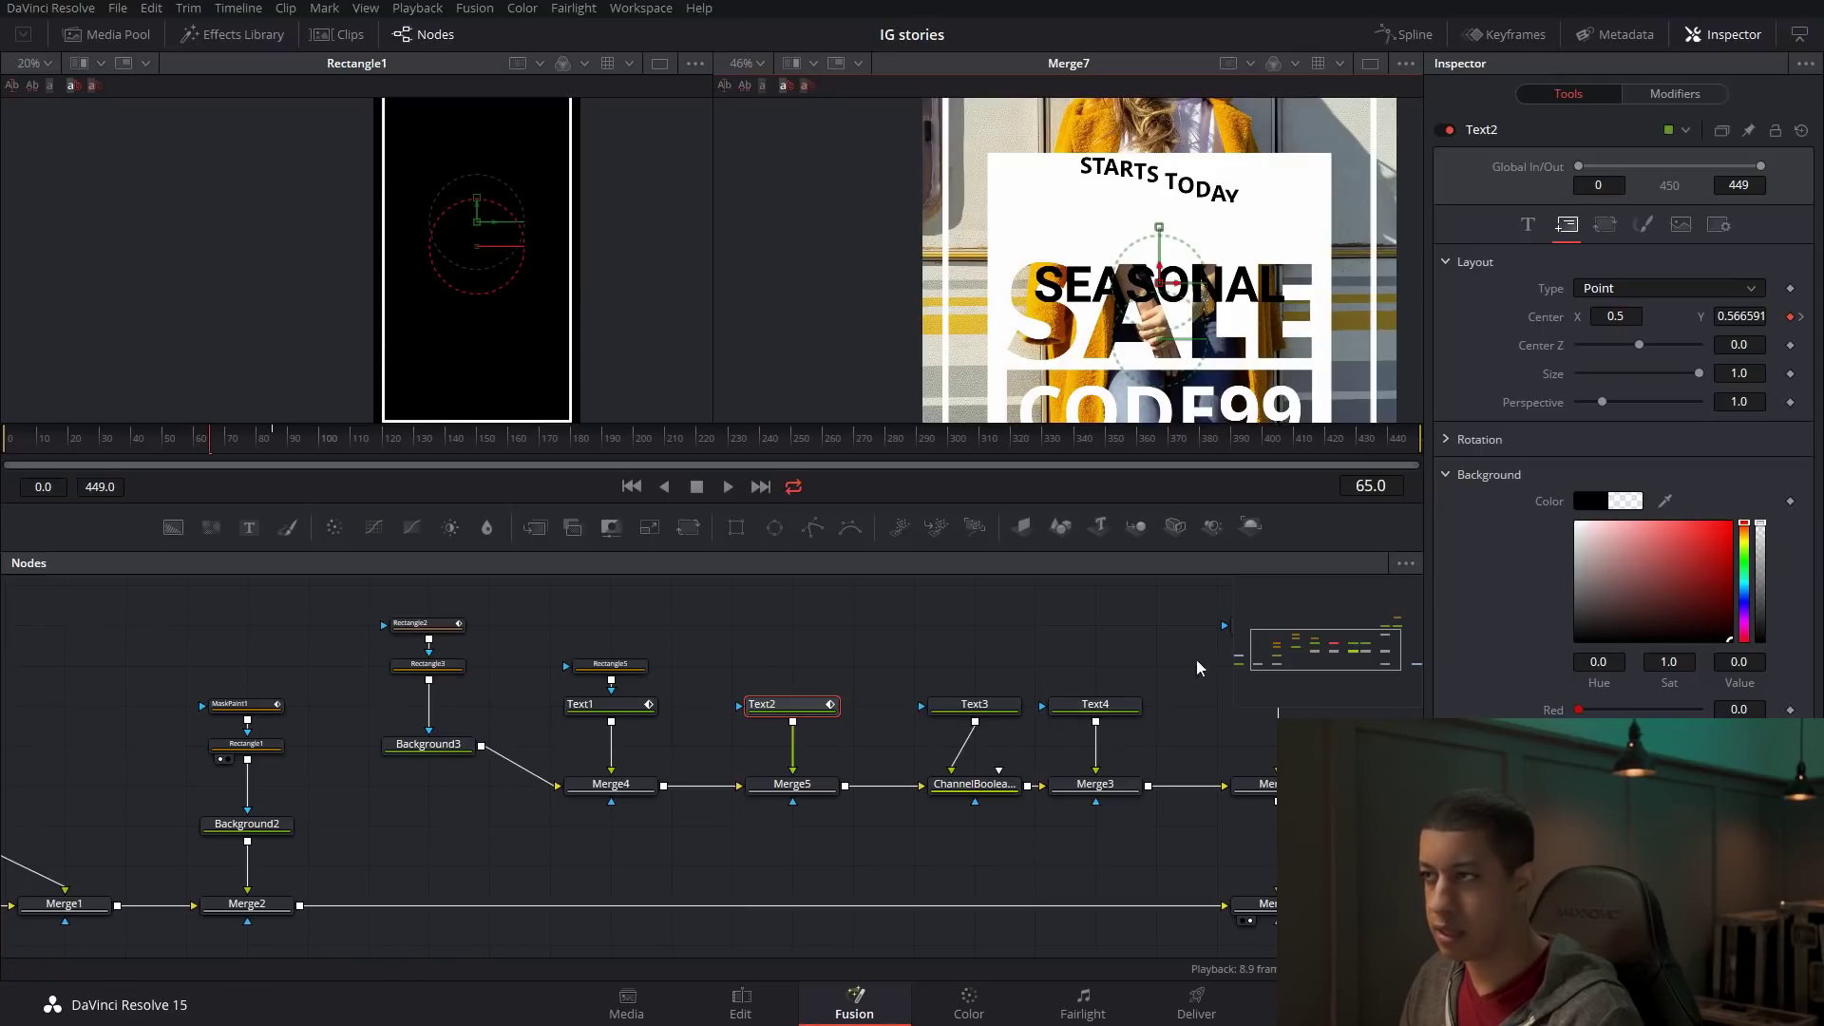
Keyframe Text2's shading Alpha at 0.0 on frame 65 and 1.0 on frame 75, and scrub the fade-in to frame 86.
left_click(1644, 226)
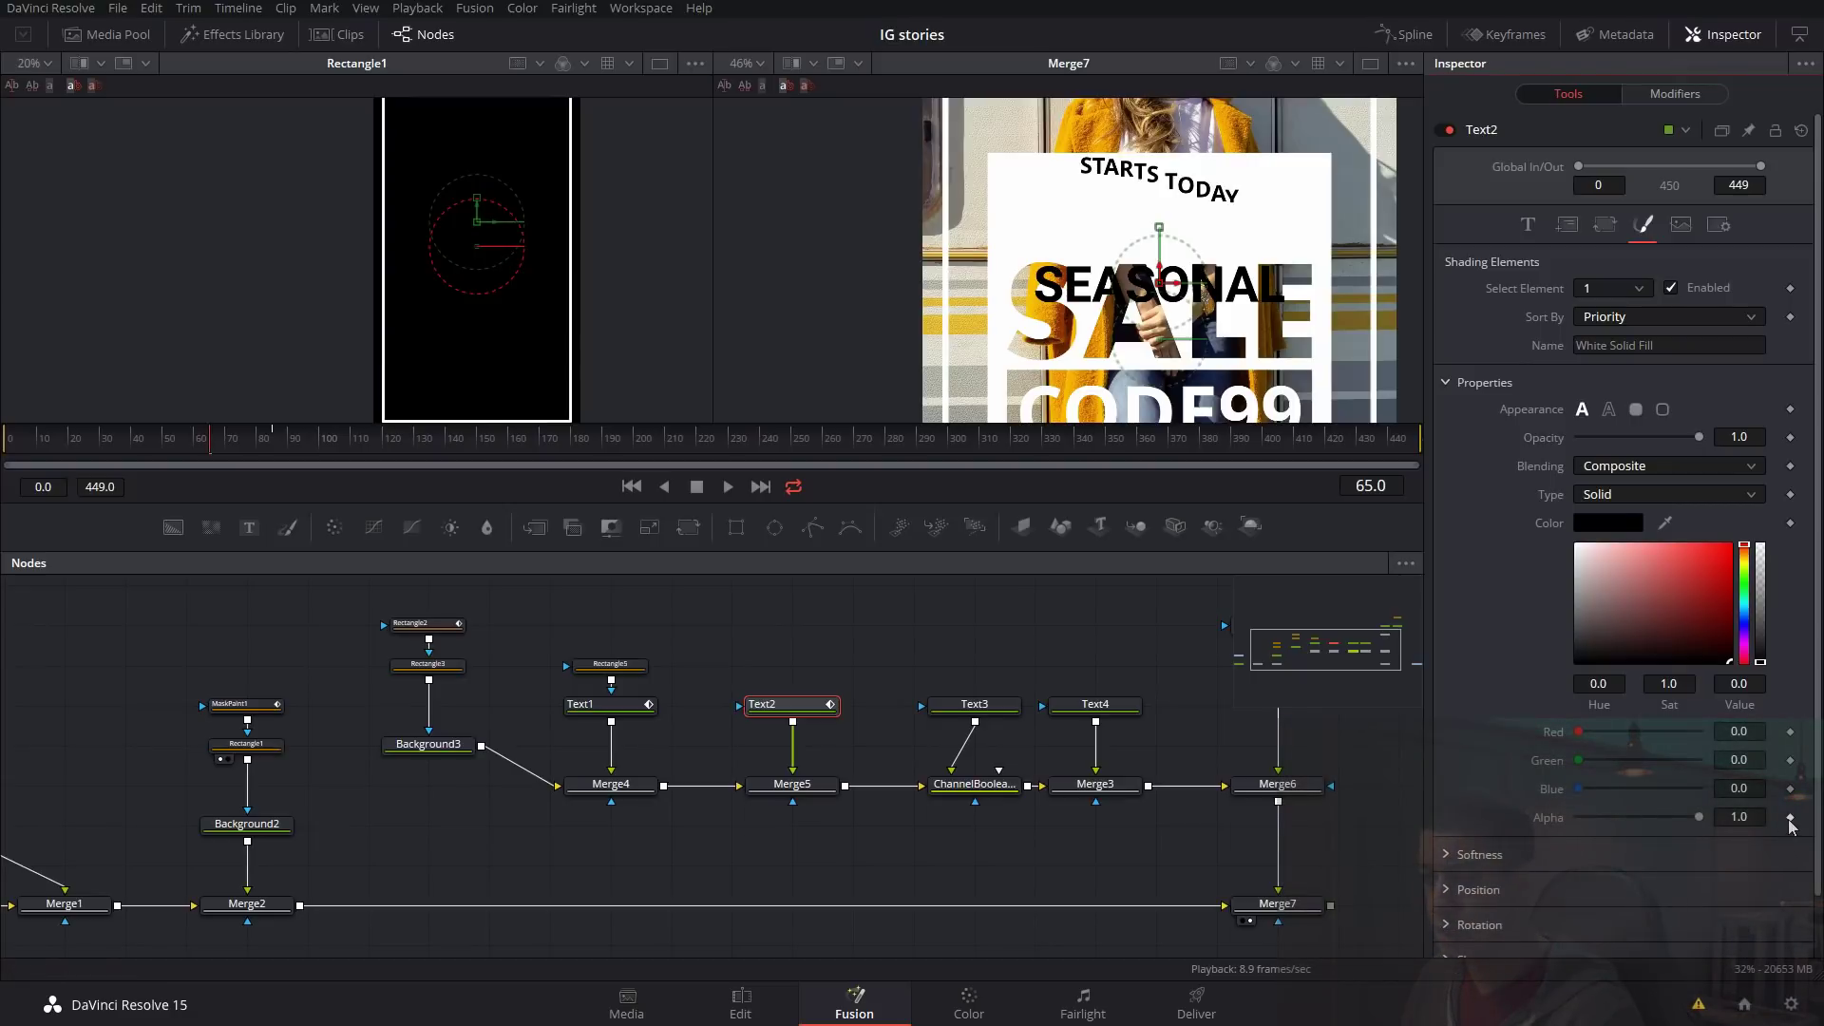
left_click_drag(228, 448, 244, 446)
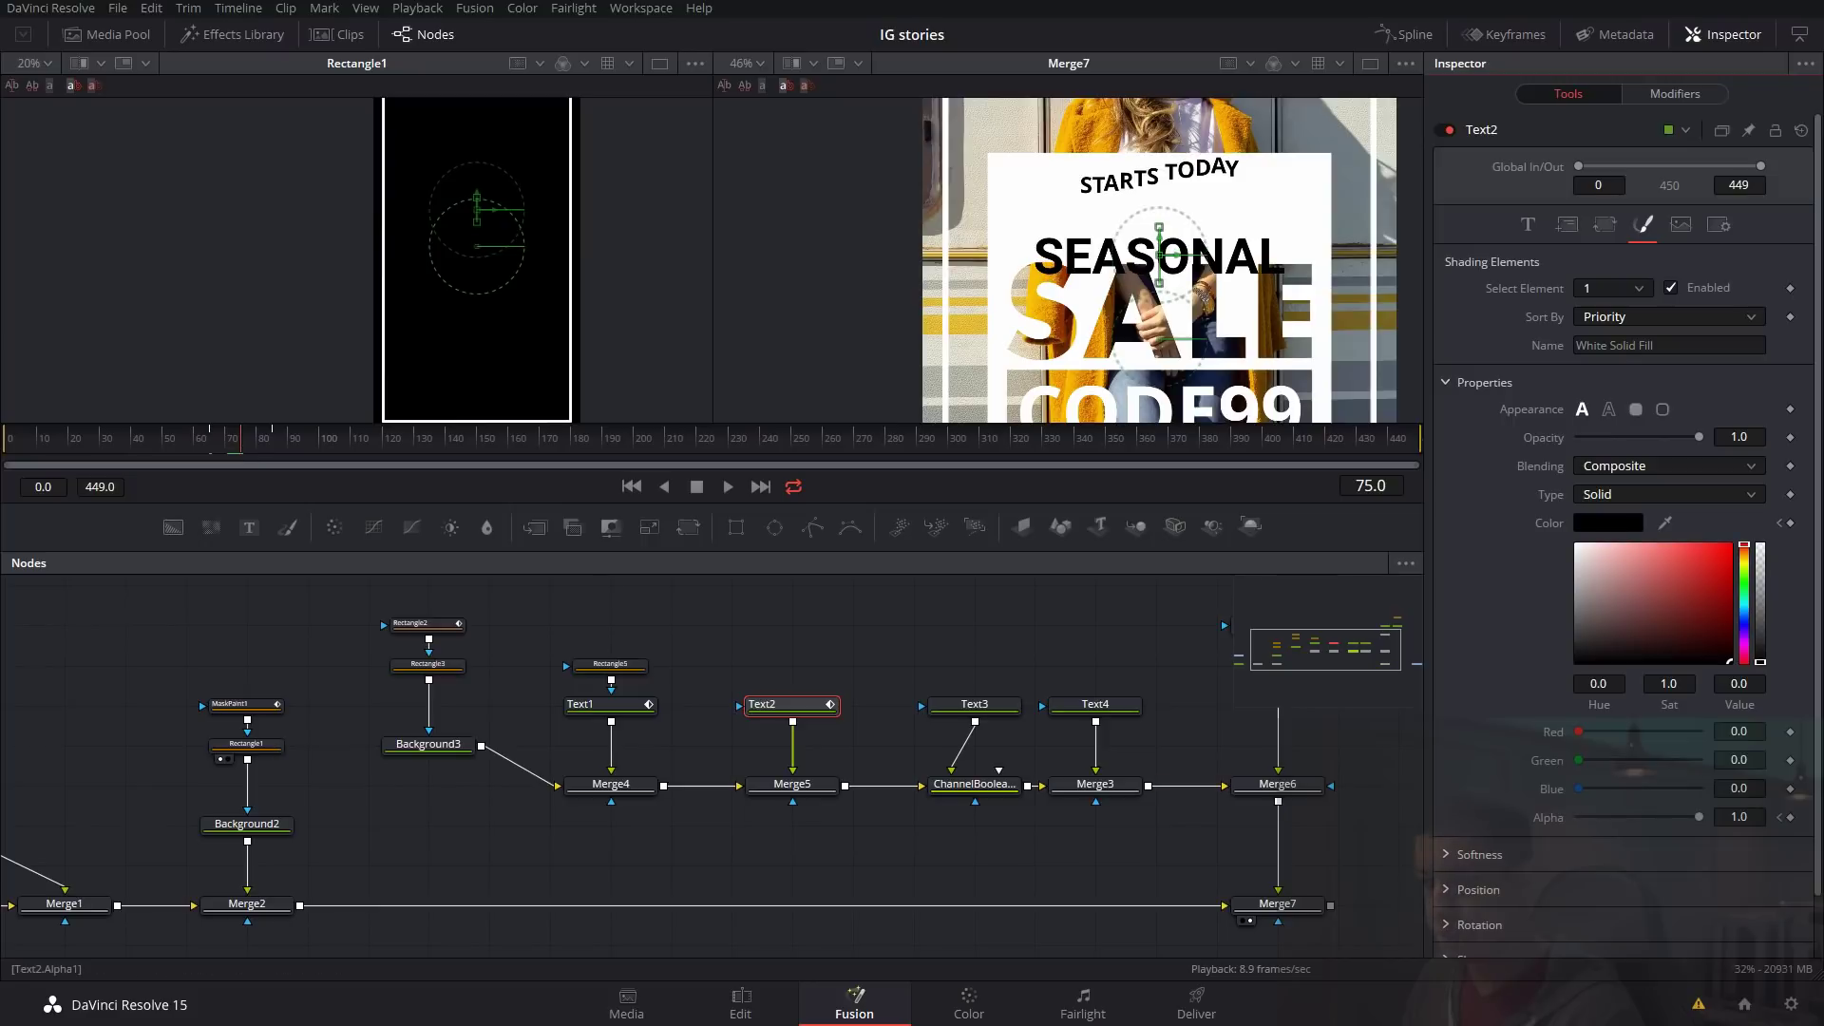
left_click(1780, 817)
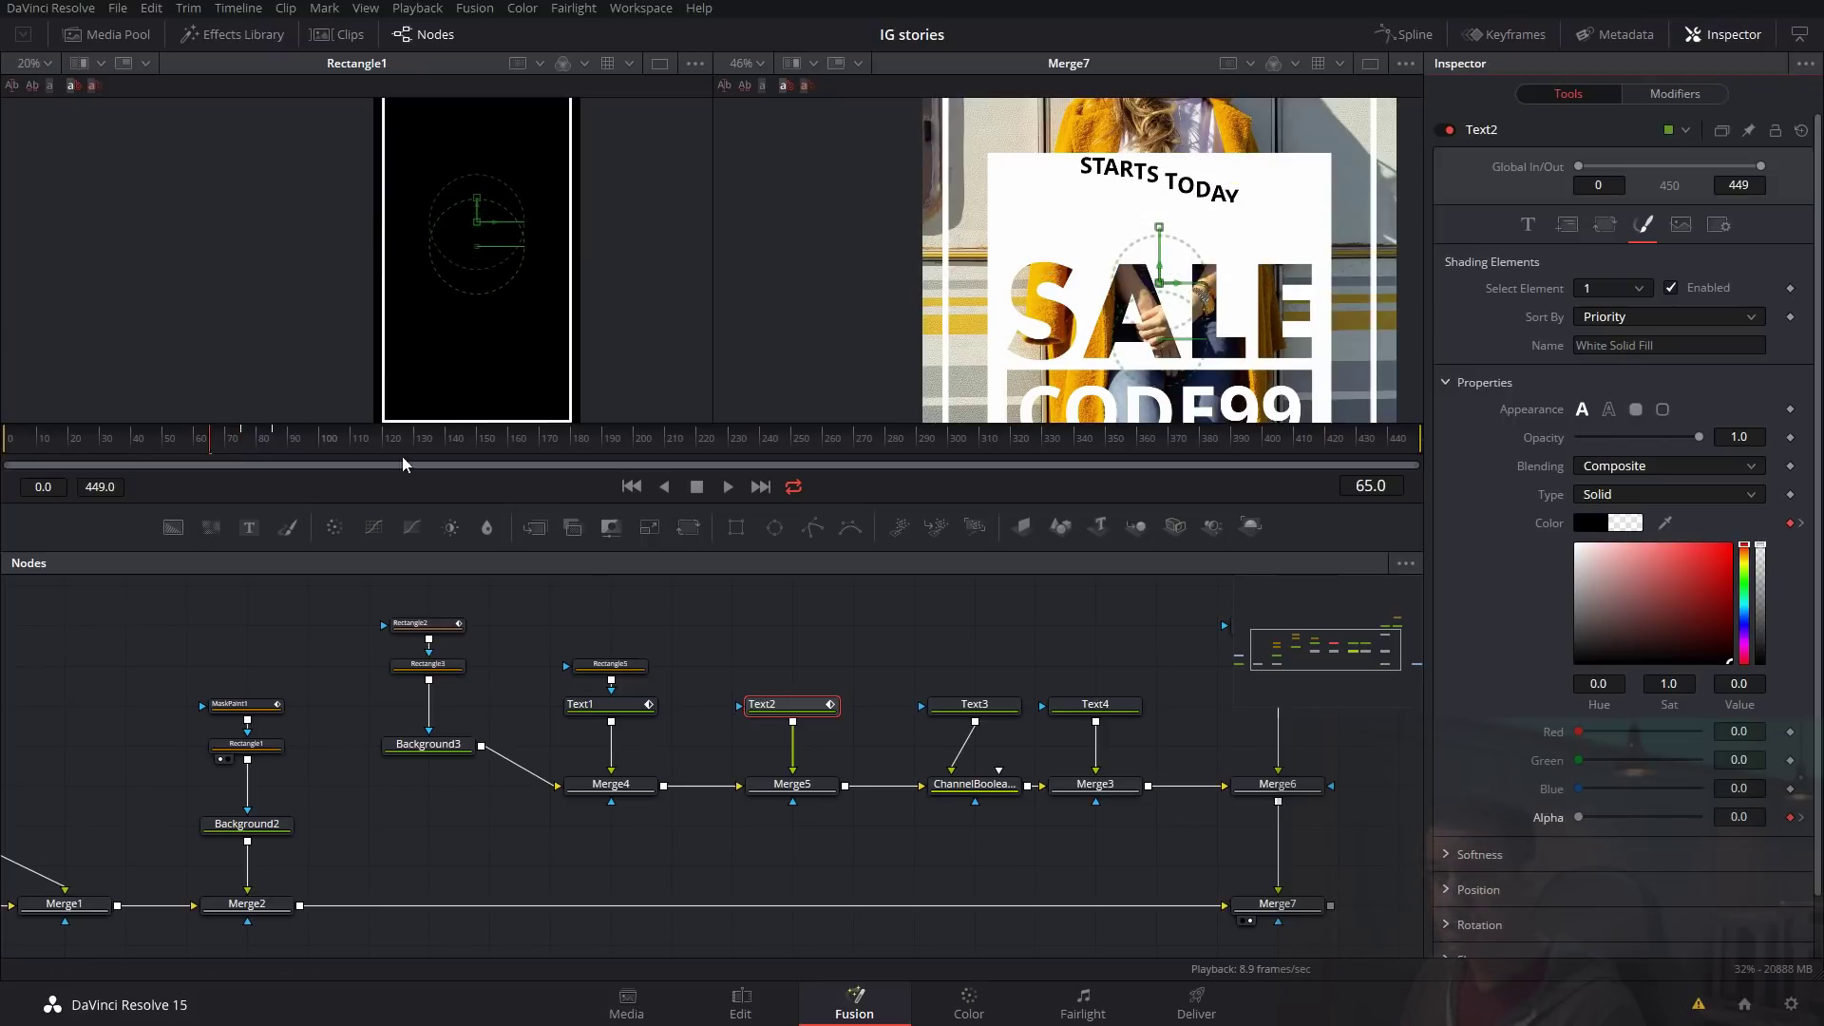
left_click_drag(224, 446, 278, 459)
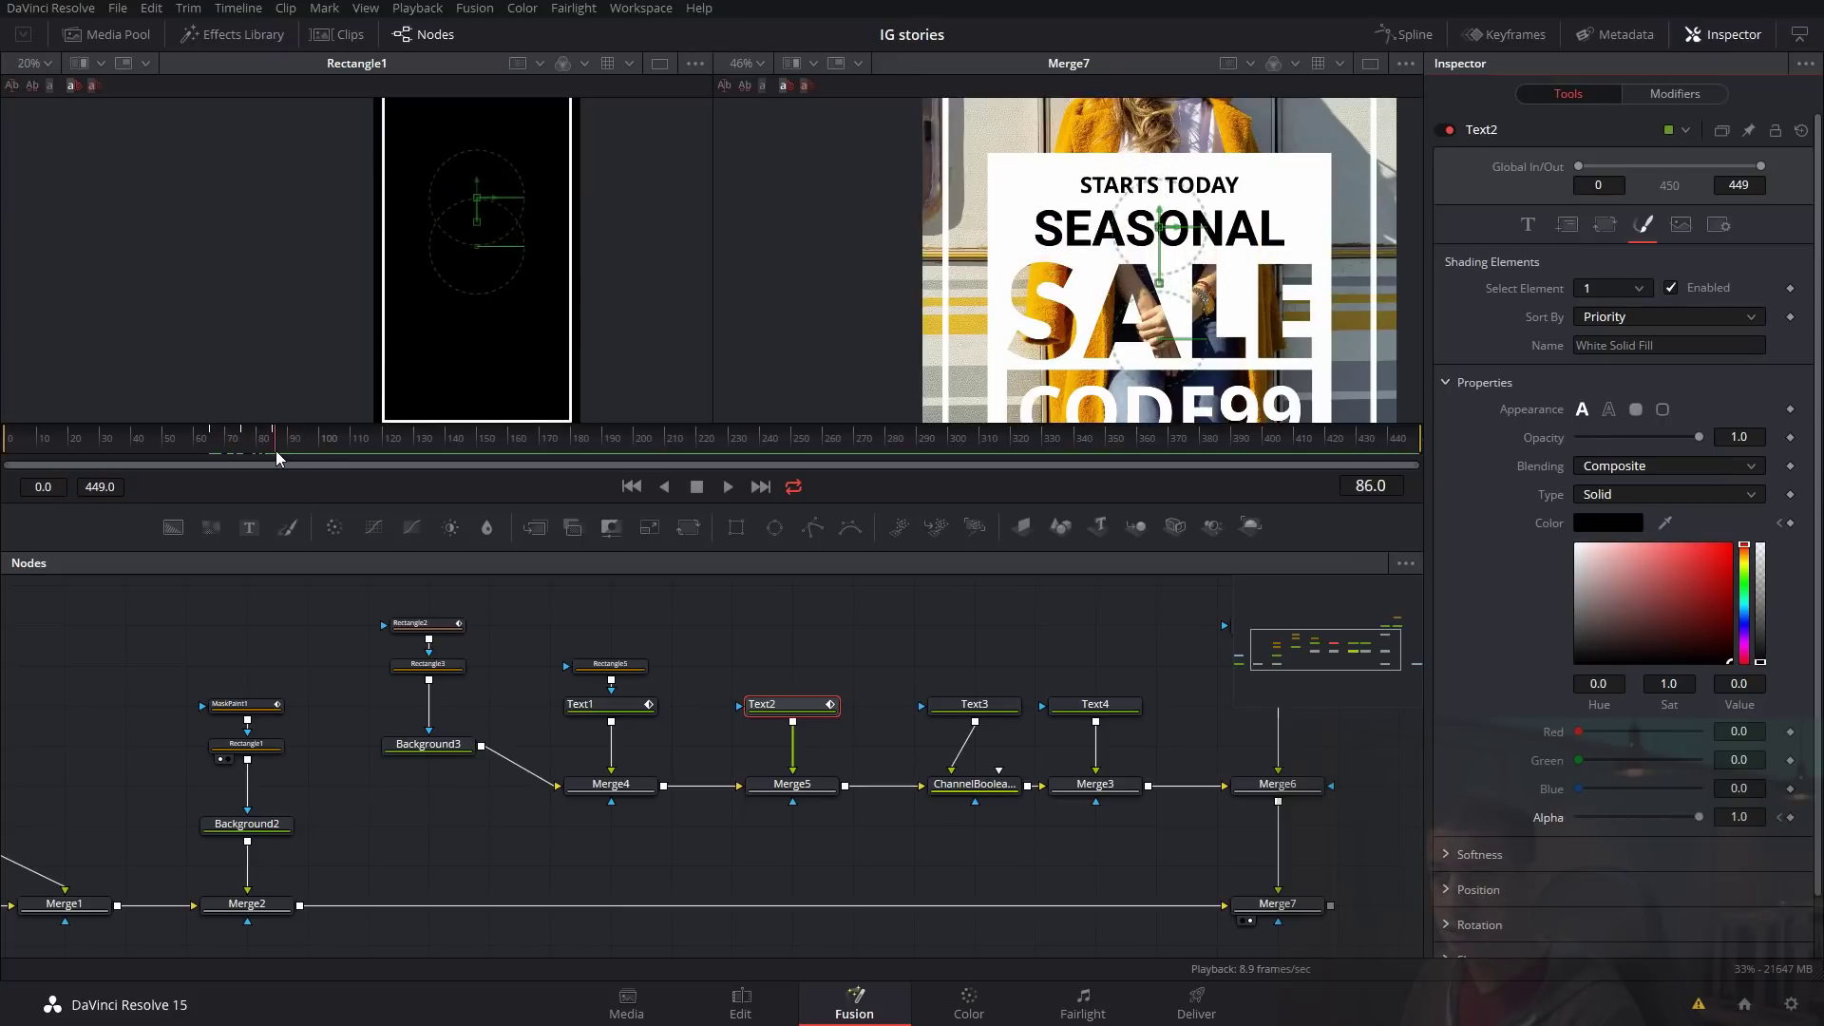
Open the Spline editor for Text2 beside a half-height Inspector and fit its curves to view.
left_click(1405, 34)
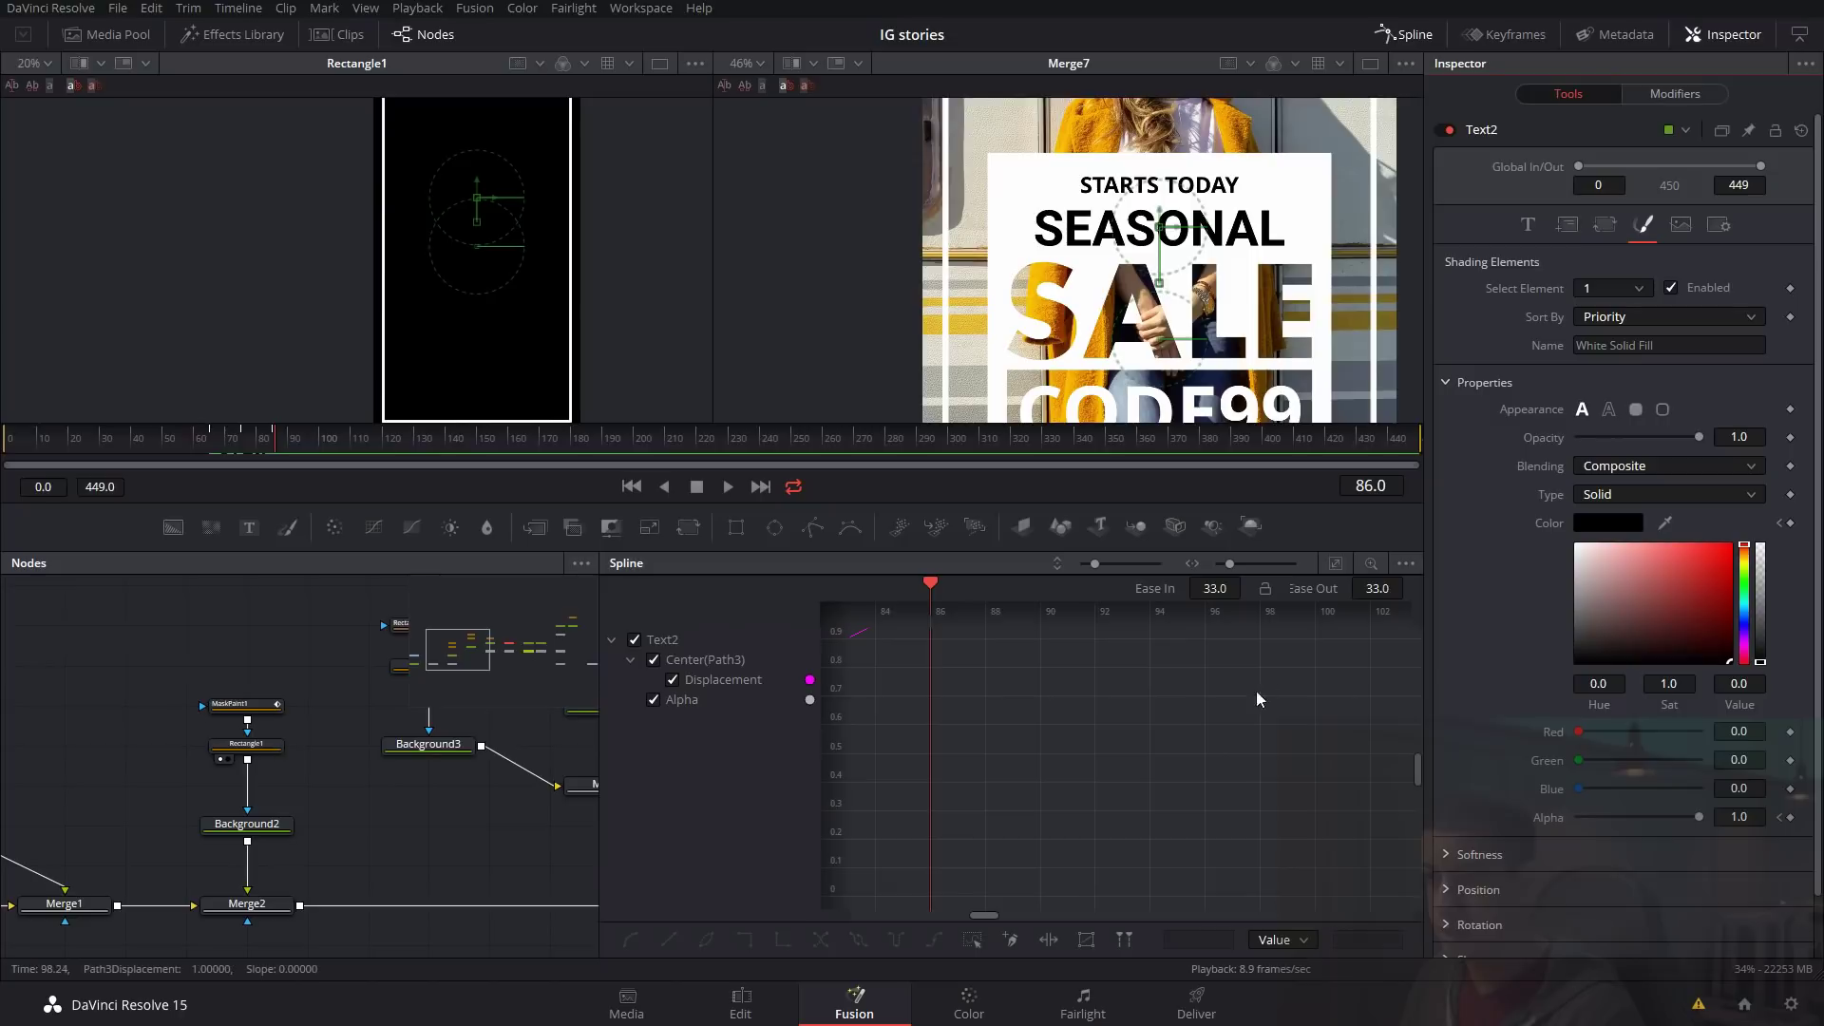
left_click(1800, 34)
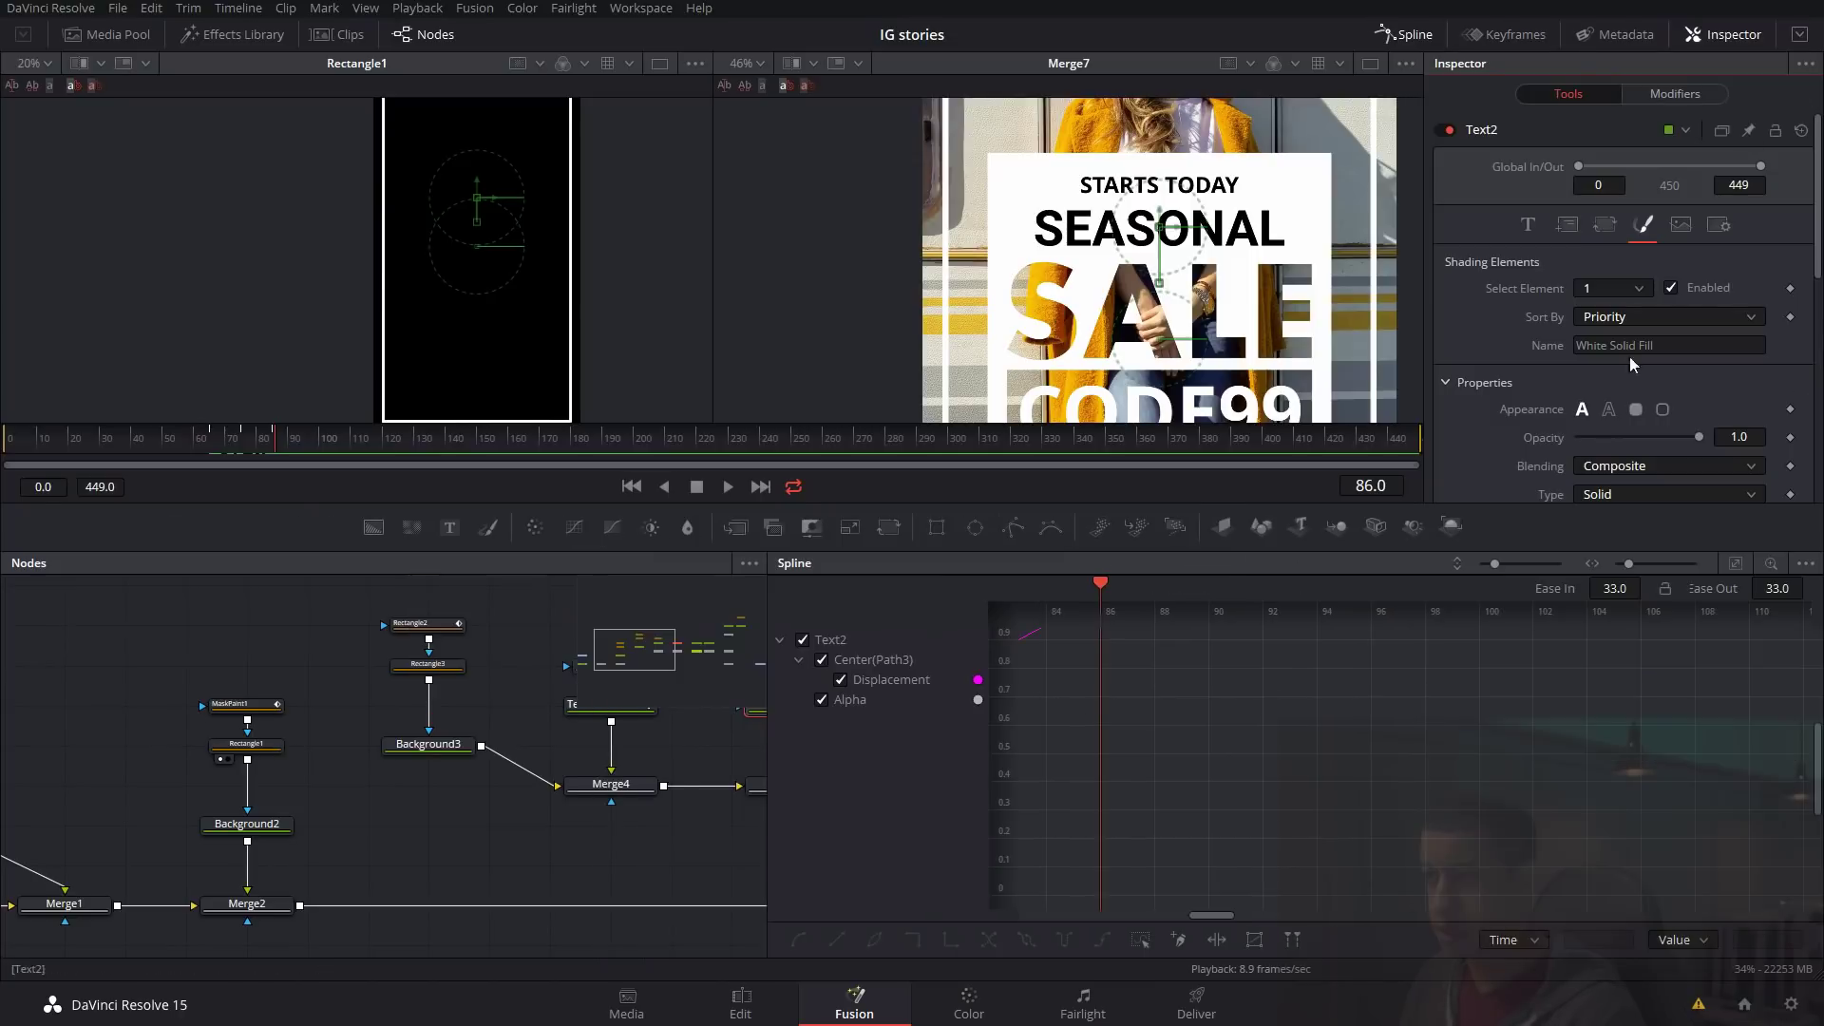
left_click(1733, 563)
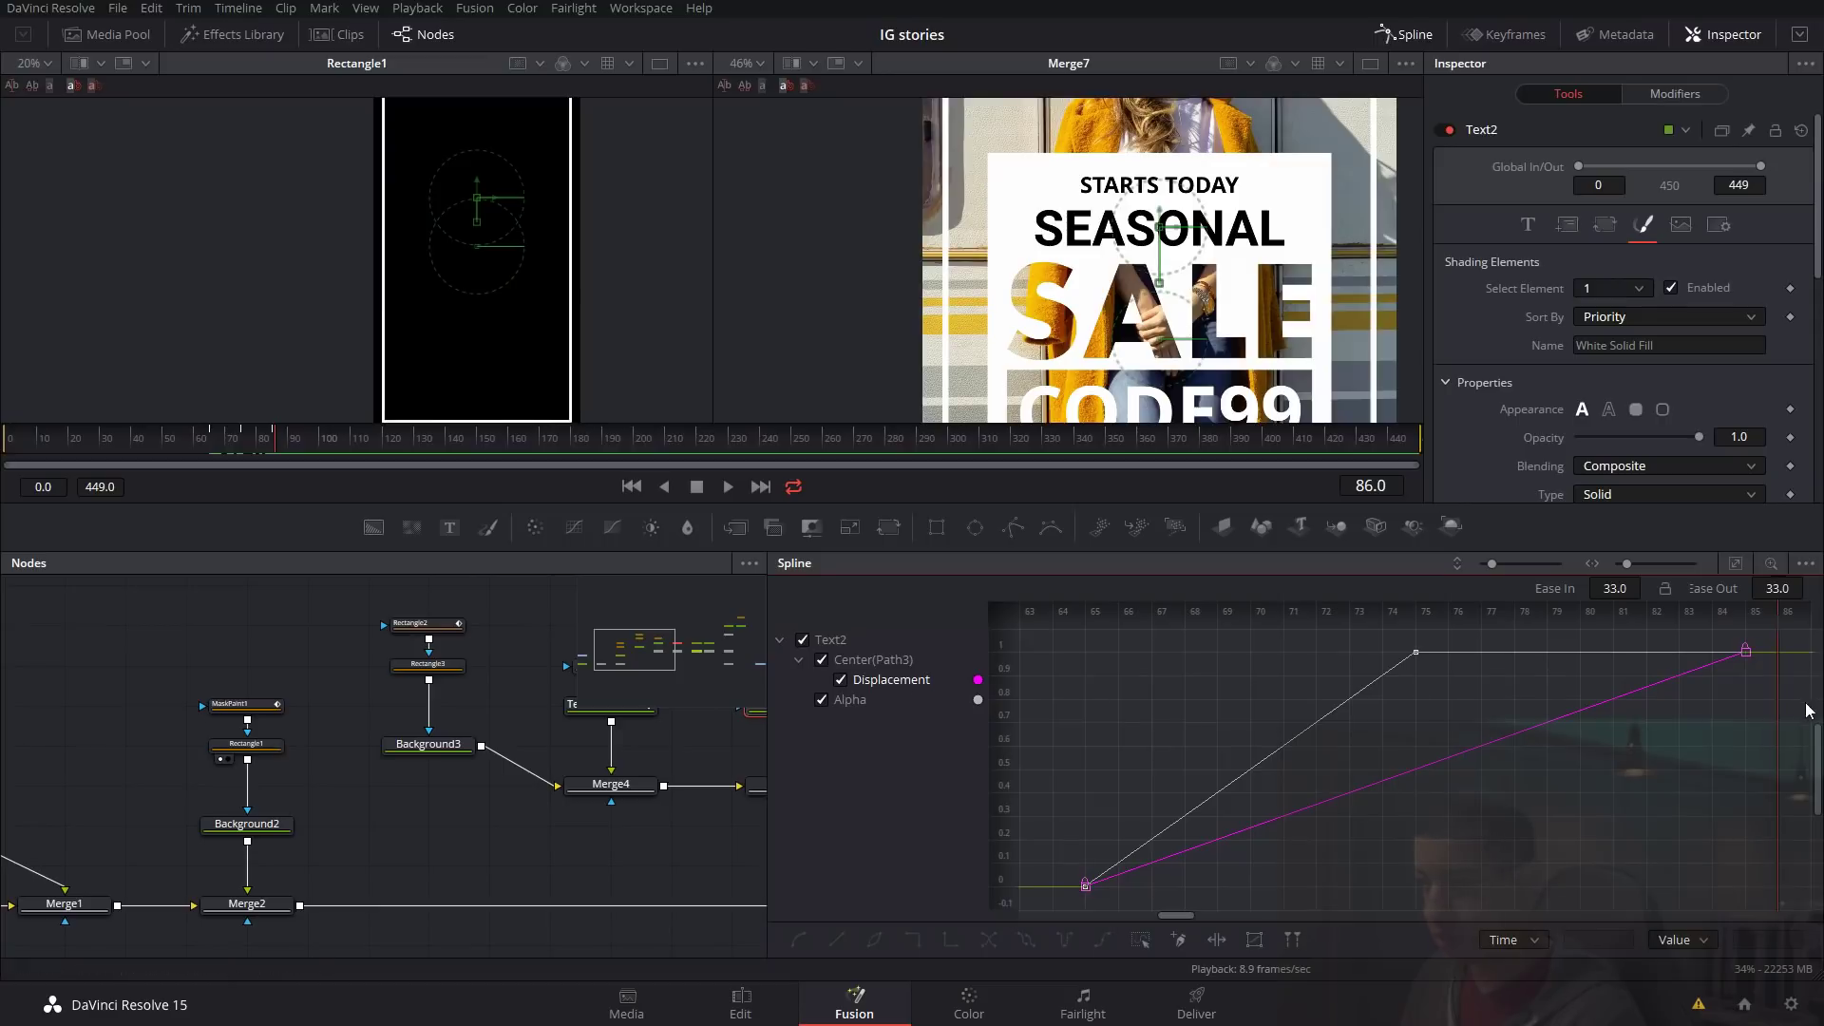
Hide Text2's Alpha curve, smooth the last keyframe of its Center displacement curve on frame 85, and close the Spline editor.
left_click(821, 699)
left_click(1713, 662)
left_click(1746, 650)
key("shift+s")
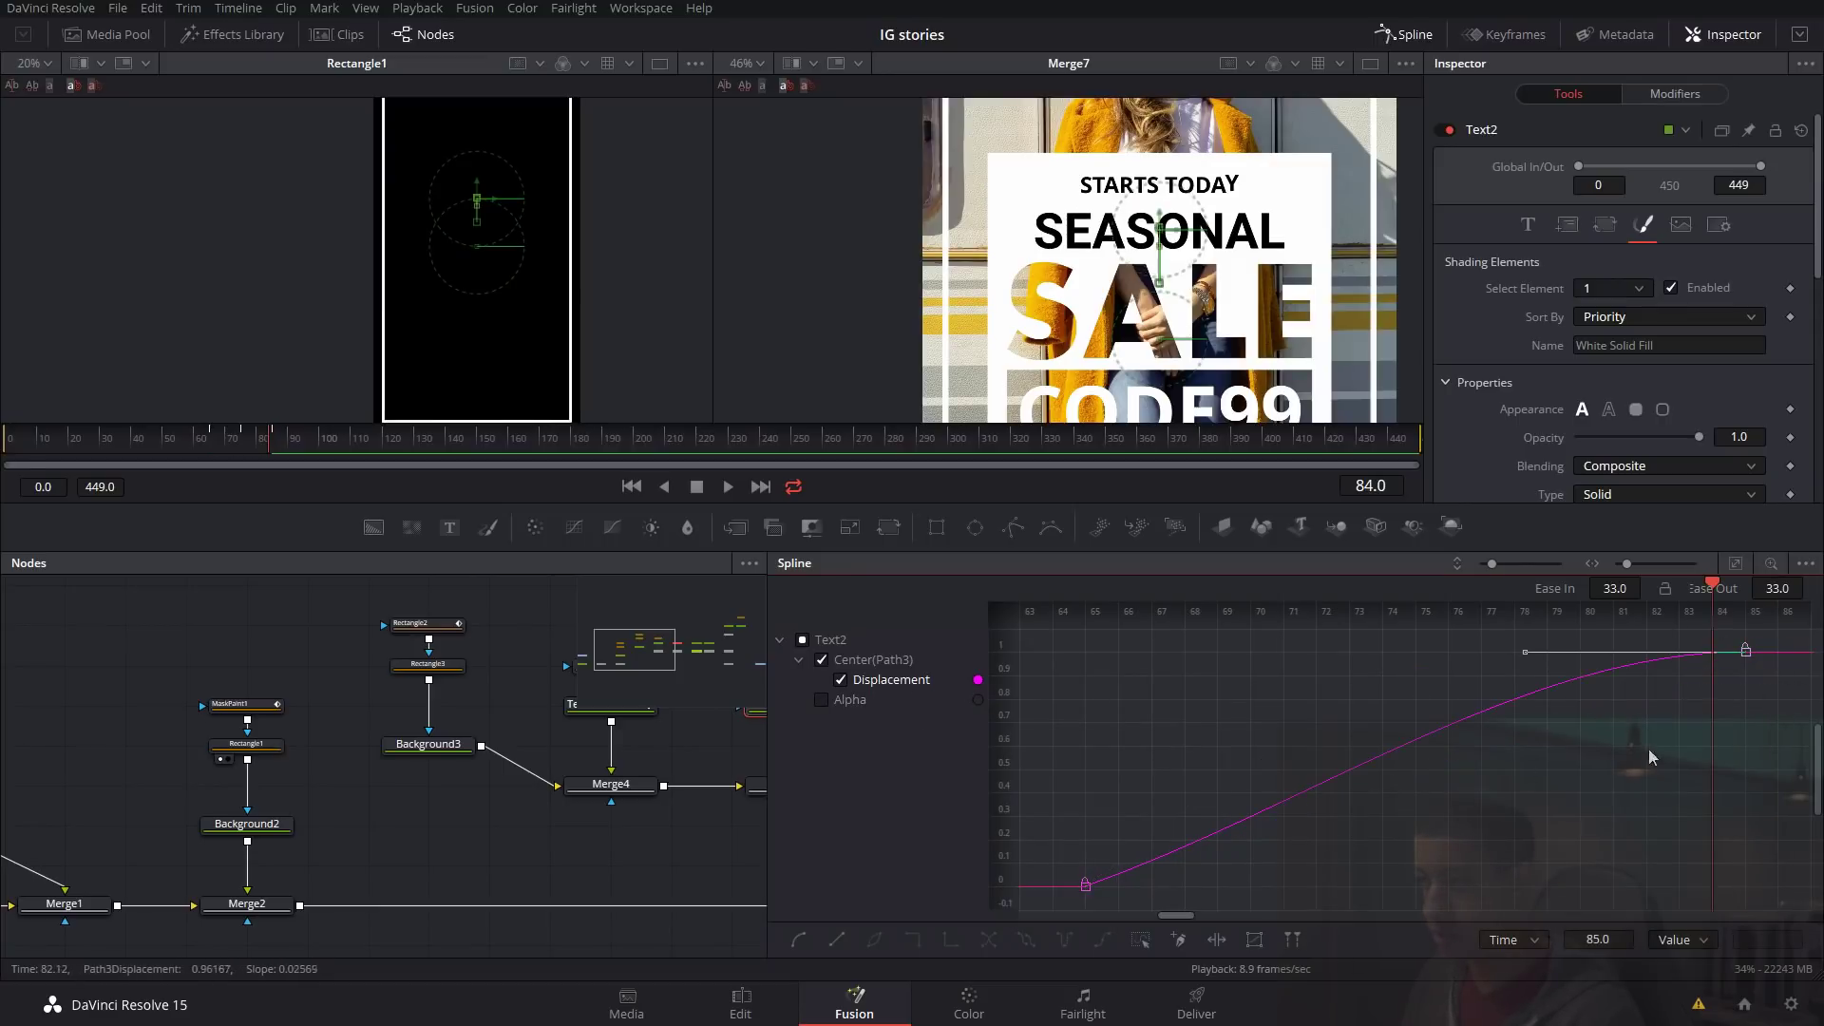
left_click(1424, 38)
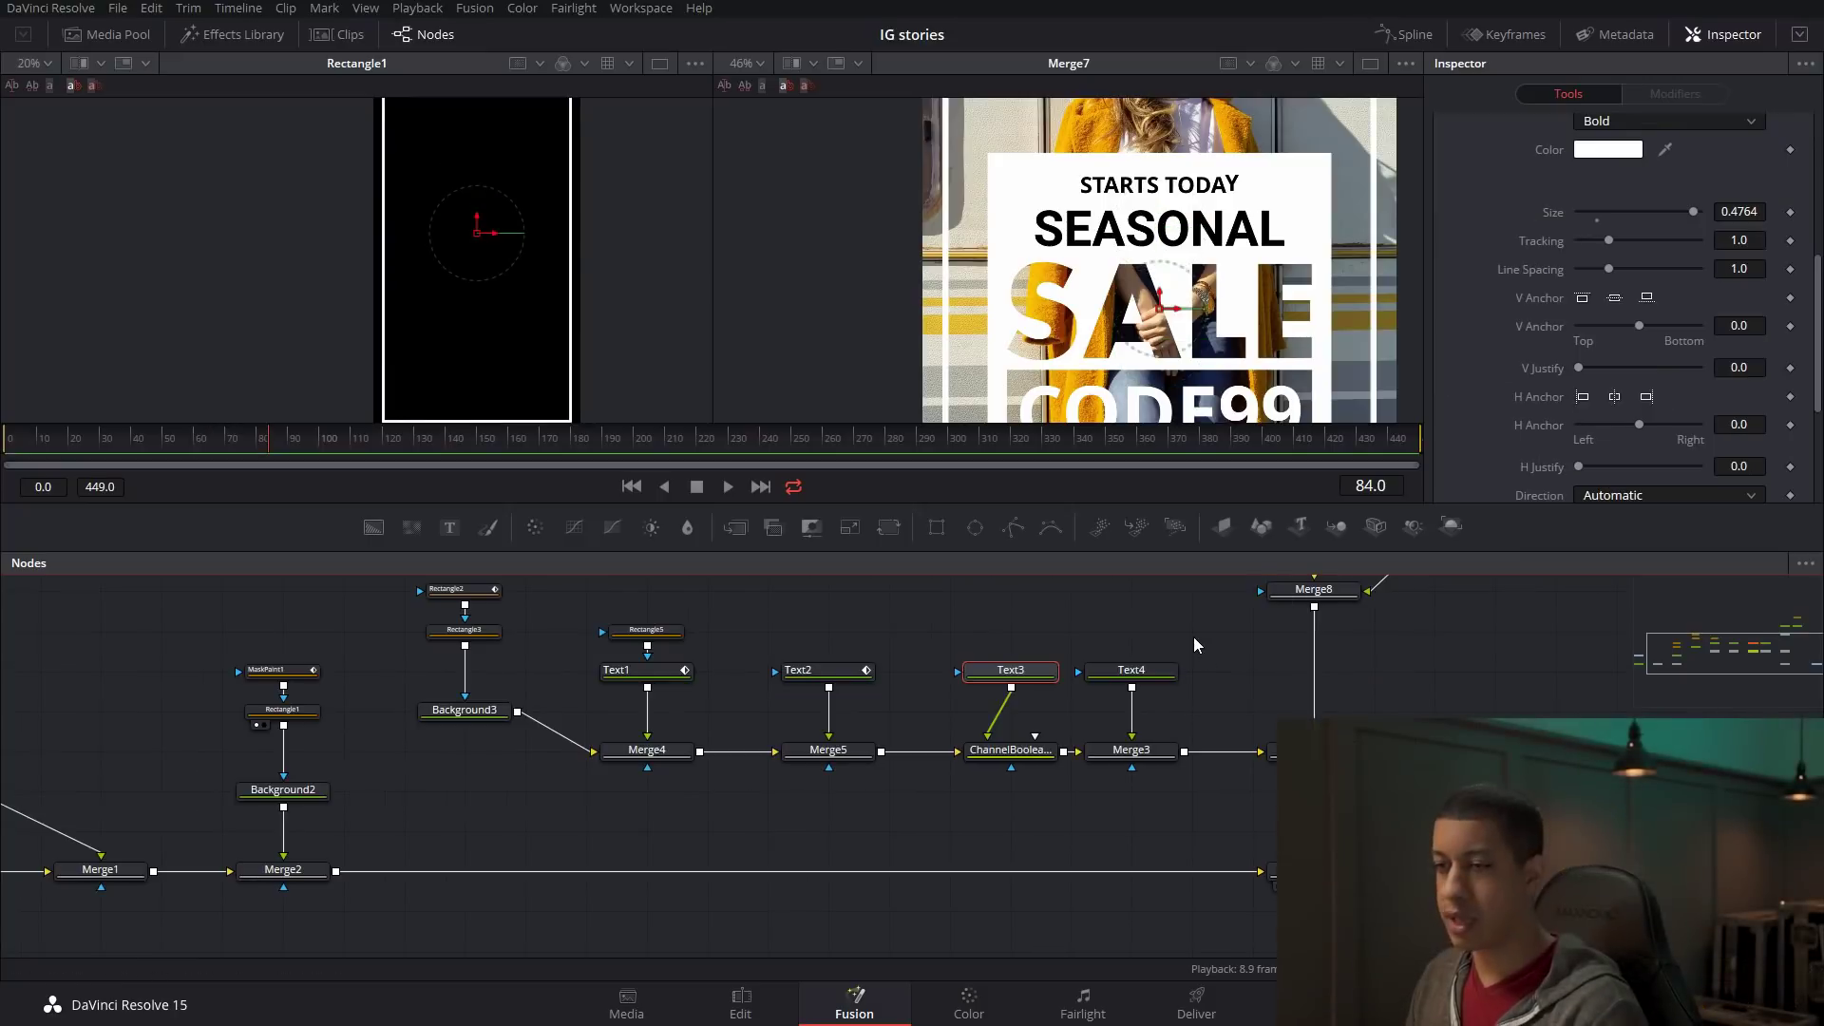
Mask Text3 with a new rectangle and widen it to about 0.676 so it covers the whole word SALE.
left_click(1190, 637)
left_click_drag(1066, 672, 1049, 673)
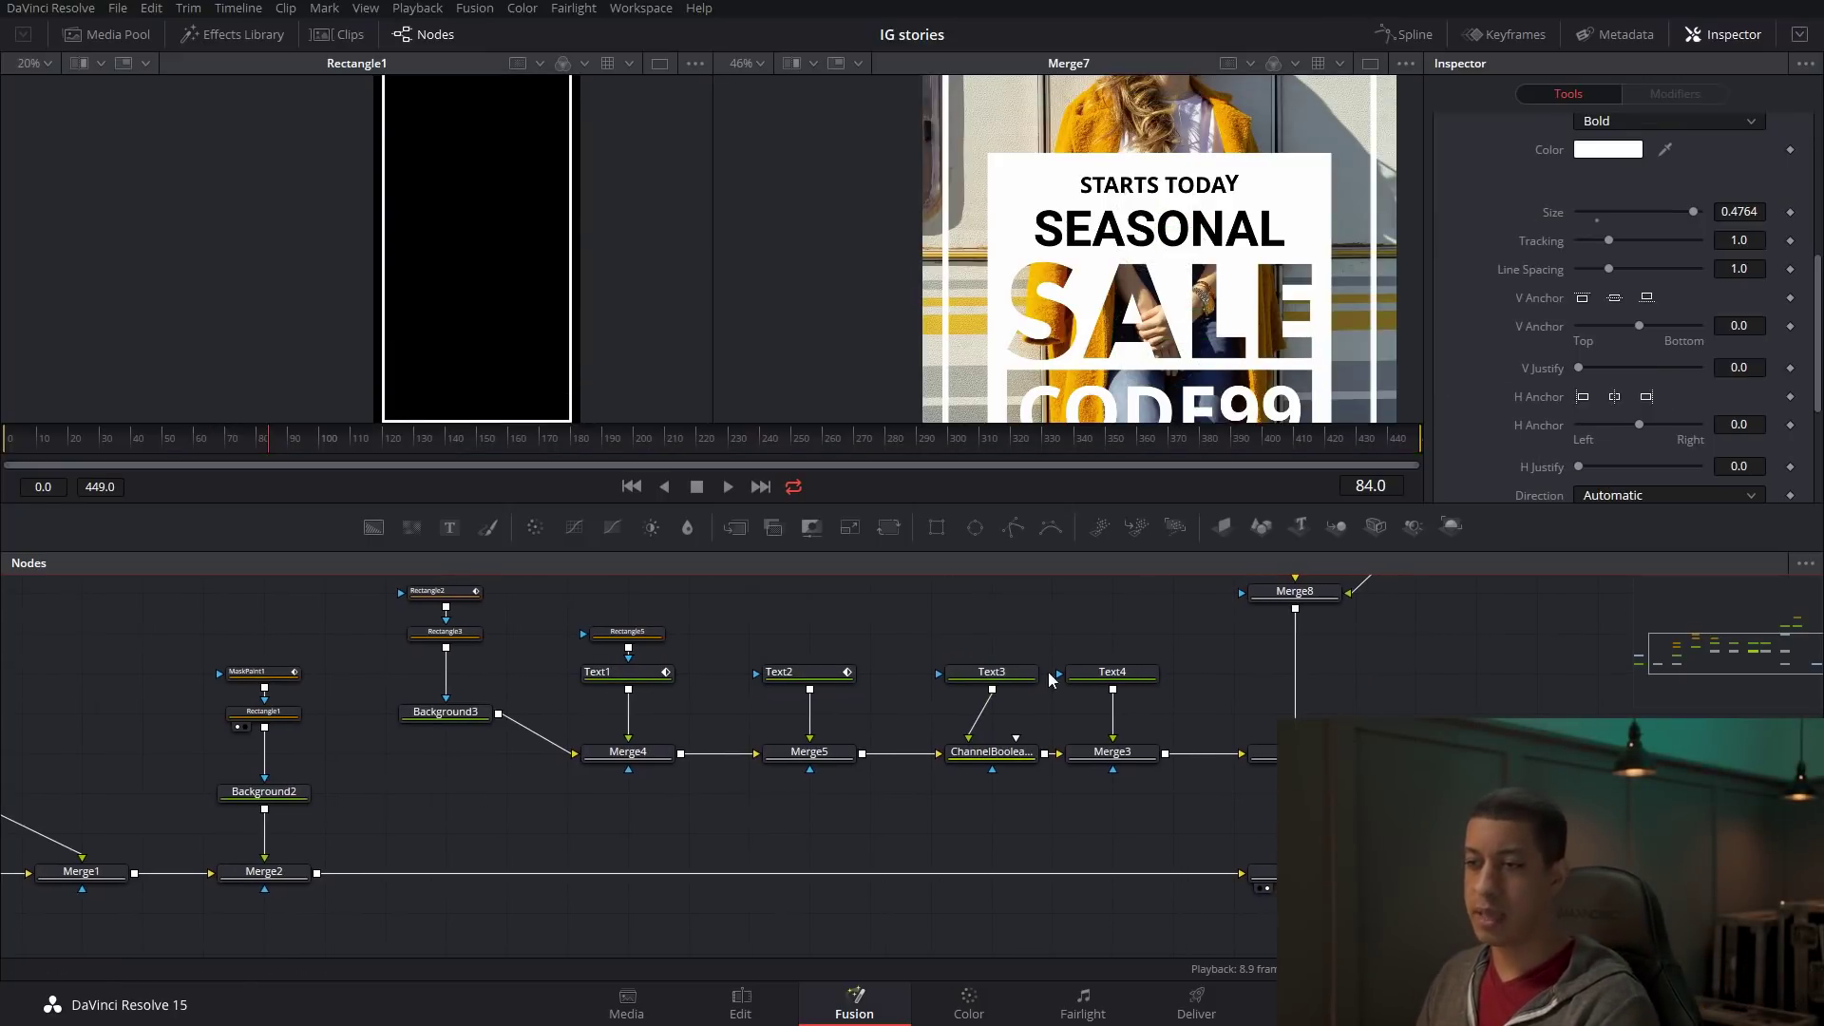
left_click(993, 671)
left_click_drag(936, 527, 979, 632)
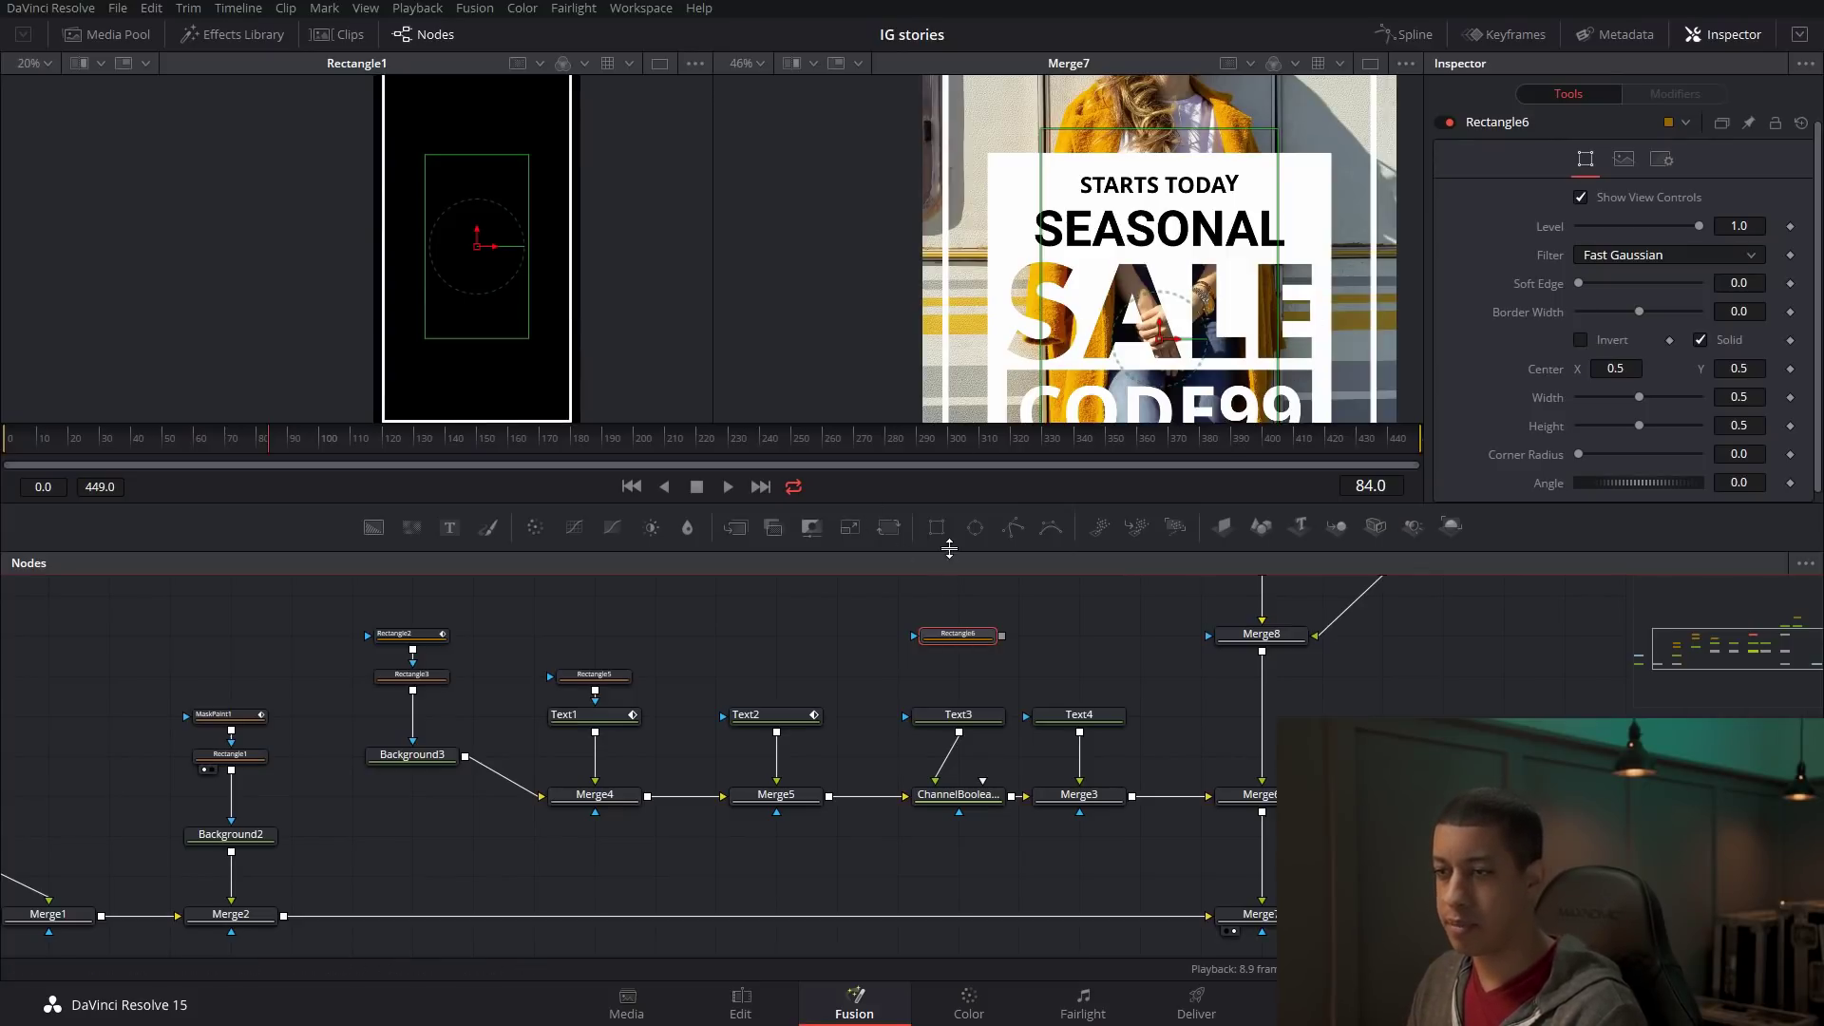
left_click_drag(1003, 636, 969, 716)
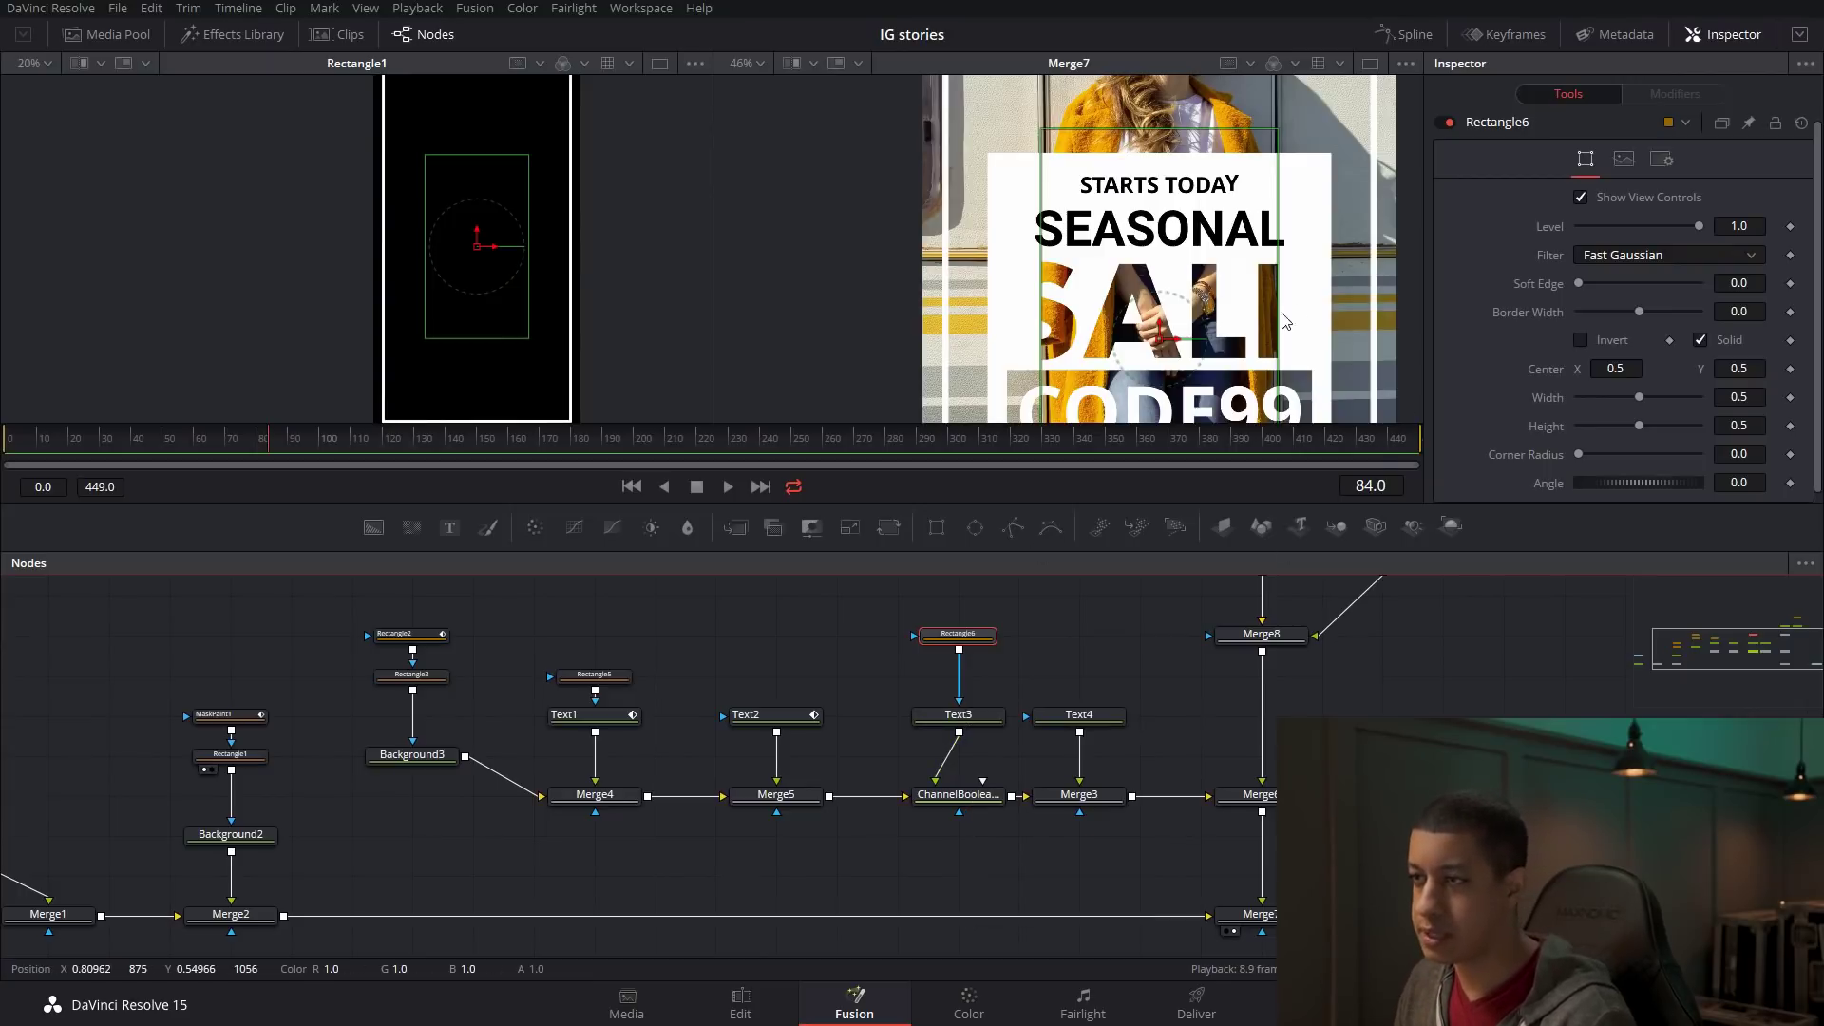
left_click_drag(1278, 339, 1320, 334)
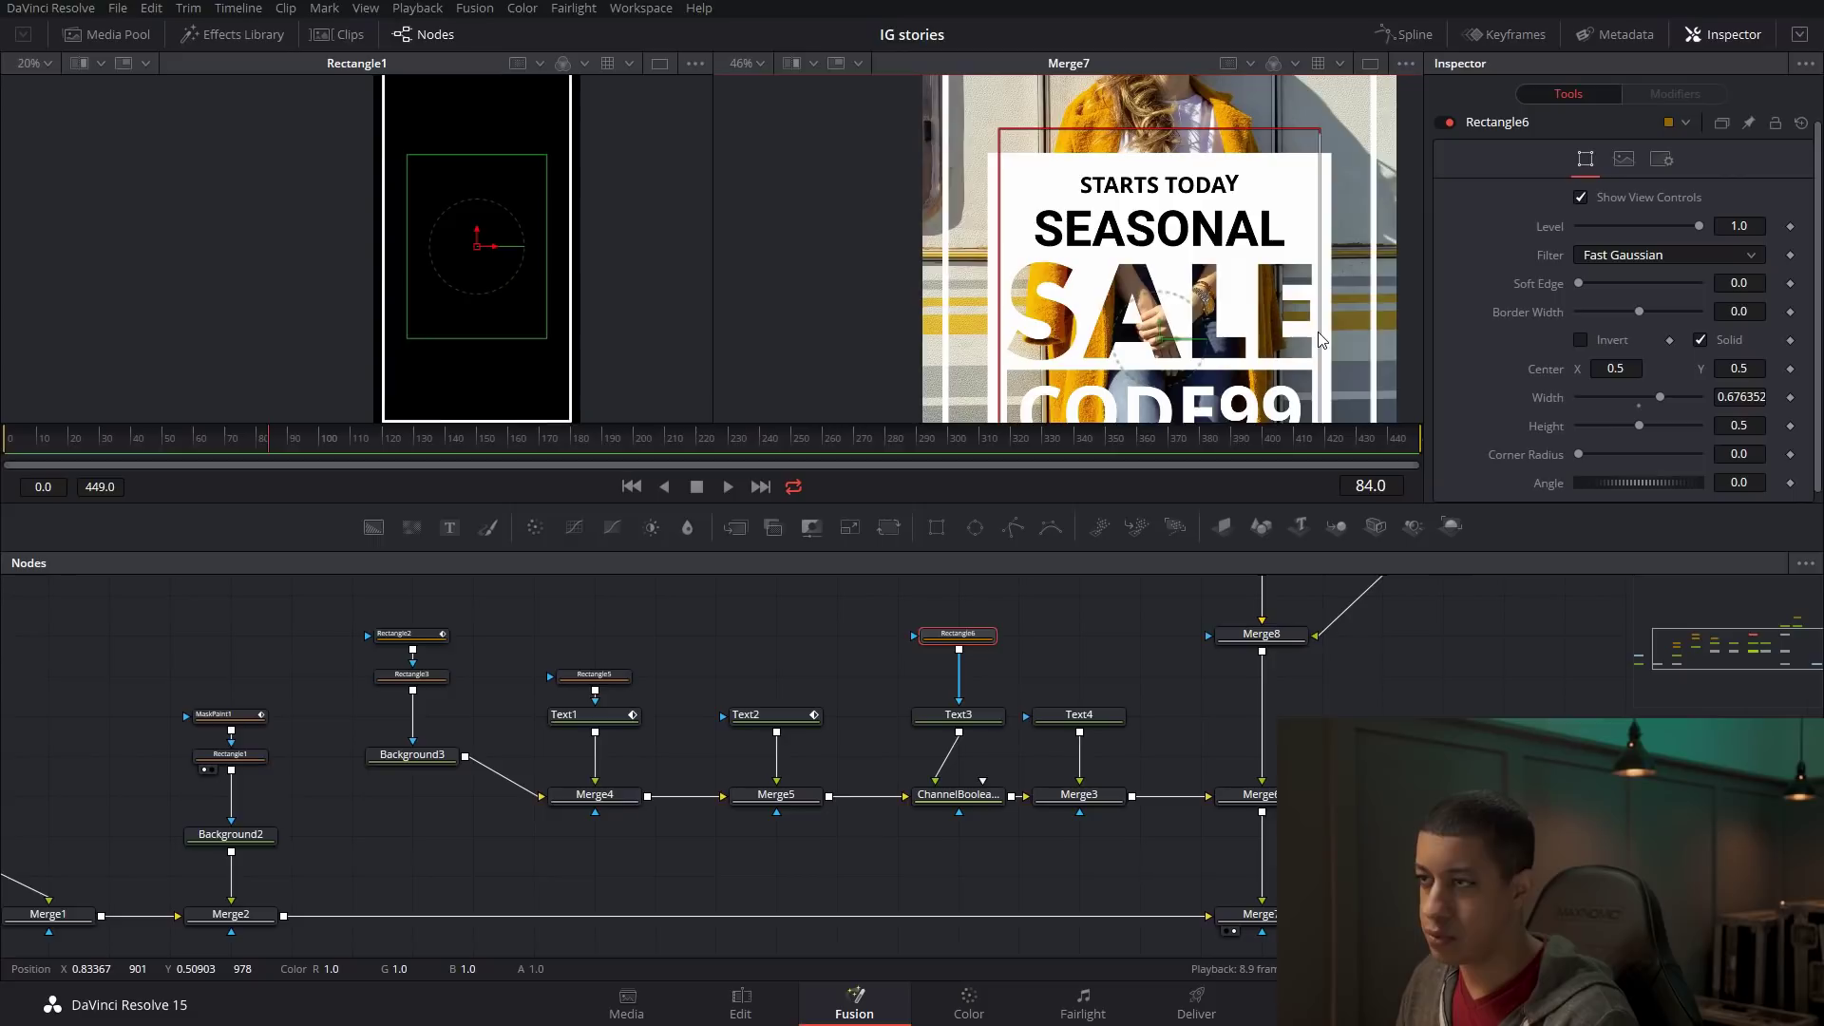
Add a keyframe for Text3's layout Center on frame 78.
left_click(989, 726)
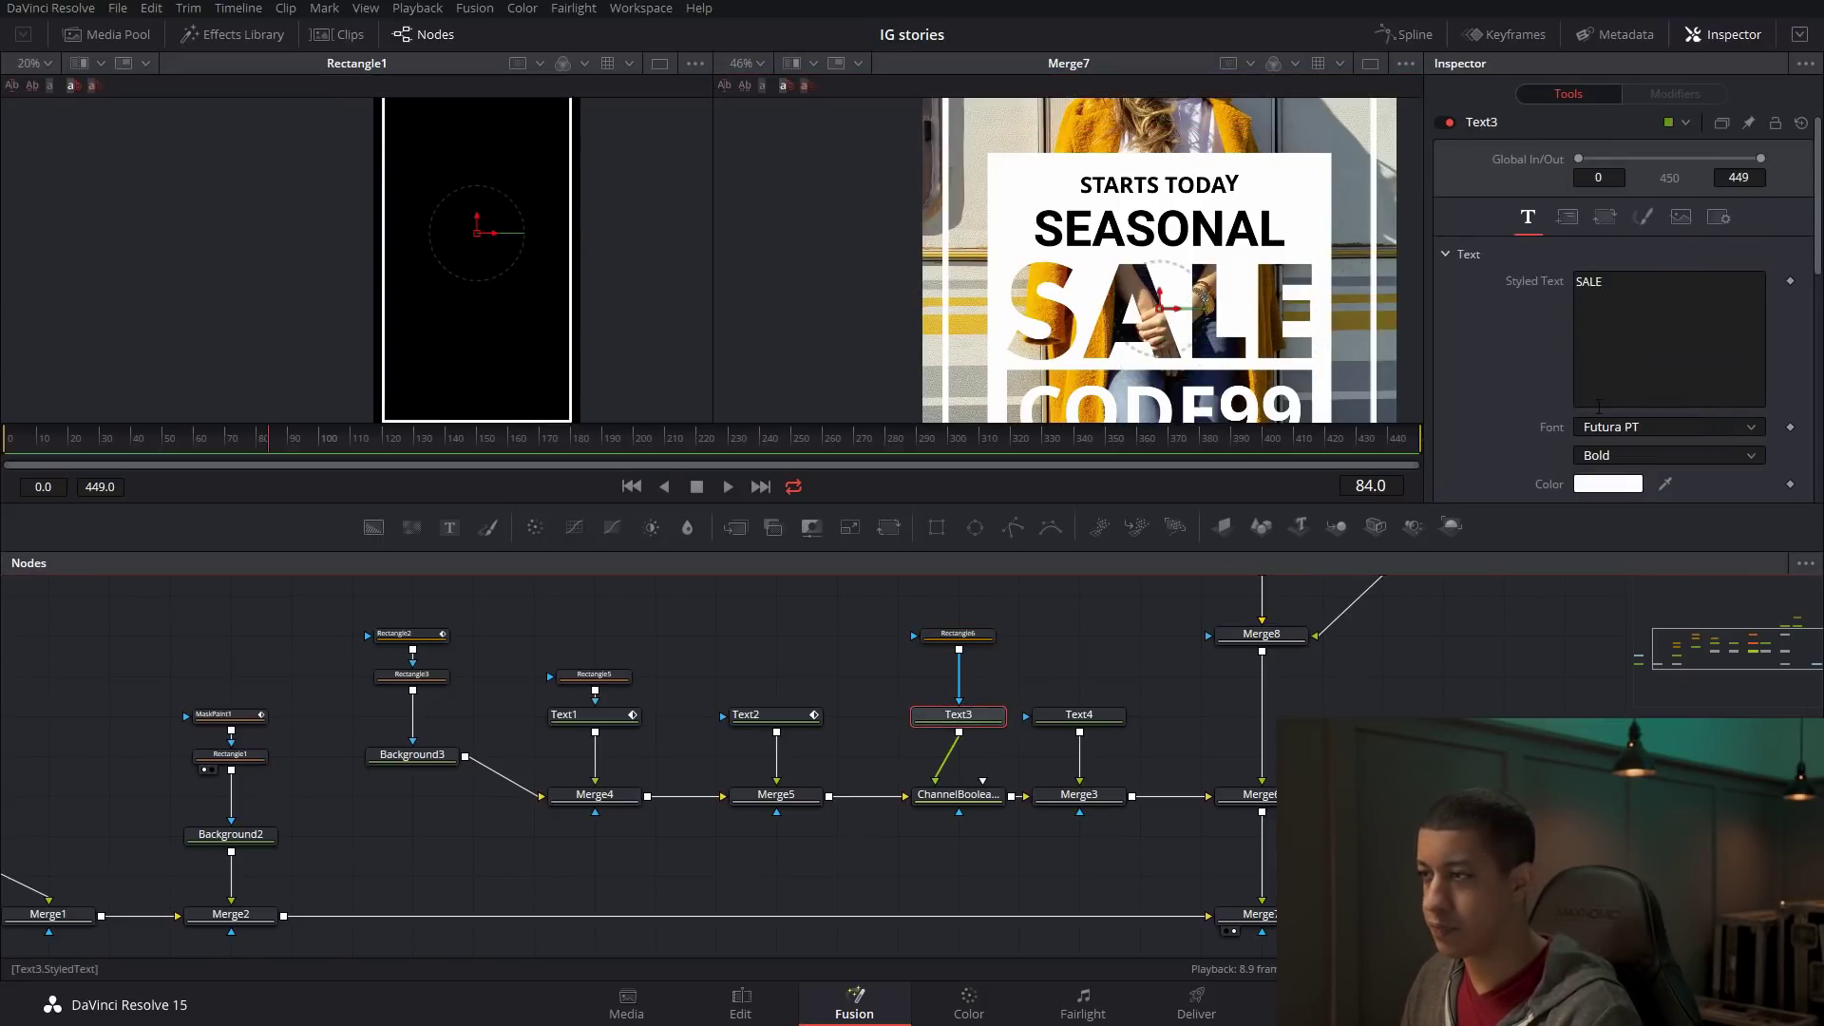
scroll(1599, 408, "down", 5)
scroll(1600, 385, "up", 1)
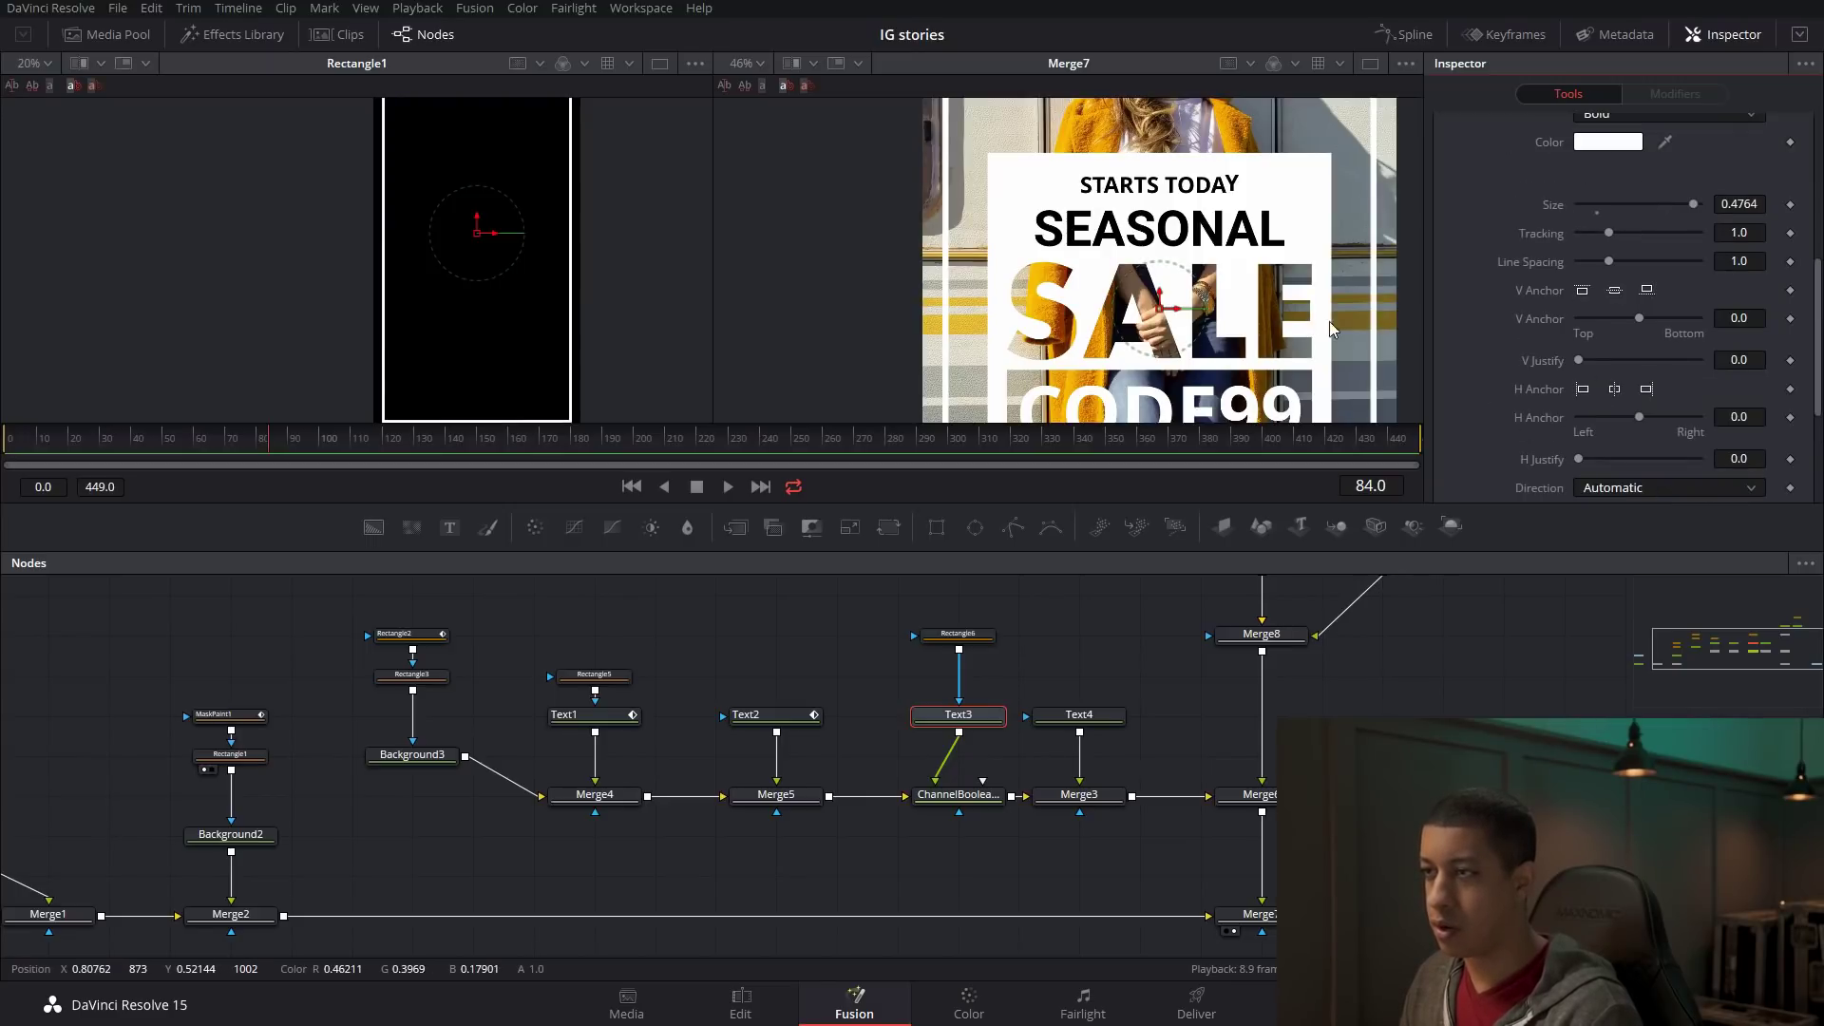
scroll(1597, 274, "up", 2)
scroll(1597, 274, "up", 2)
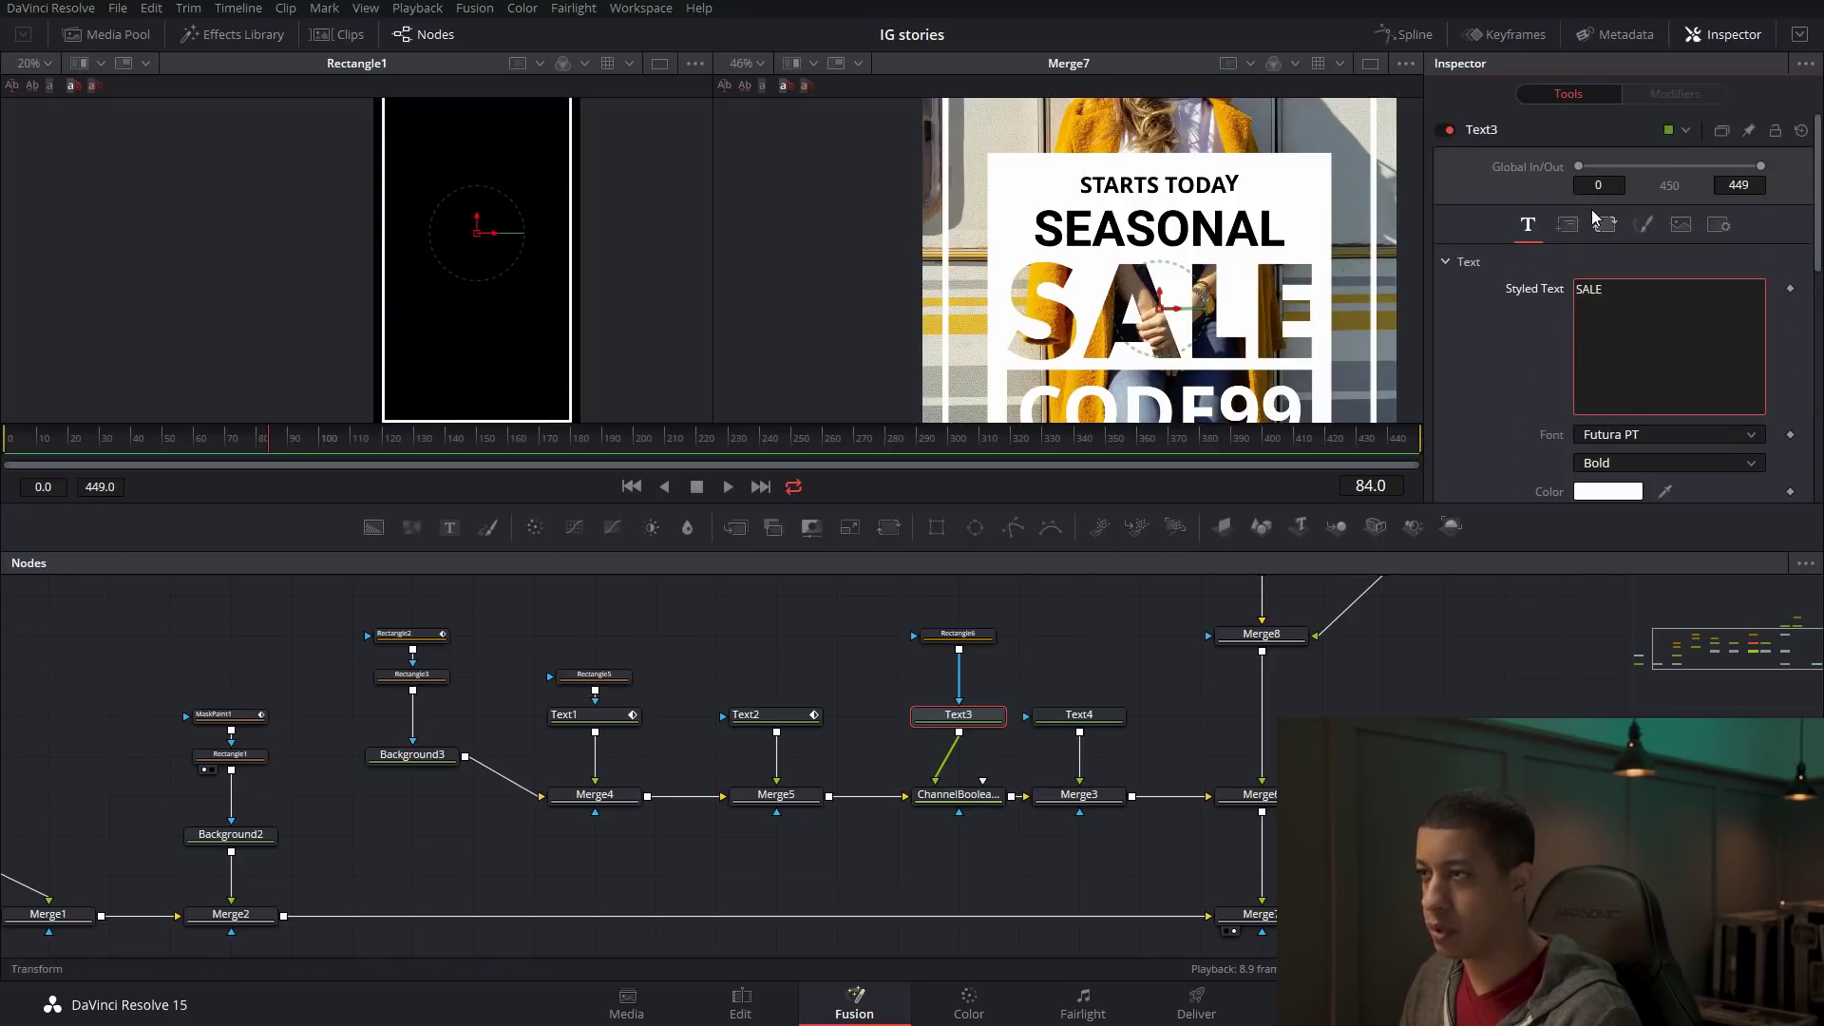
left_click(1567, 224)
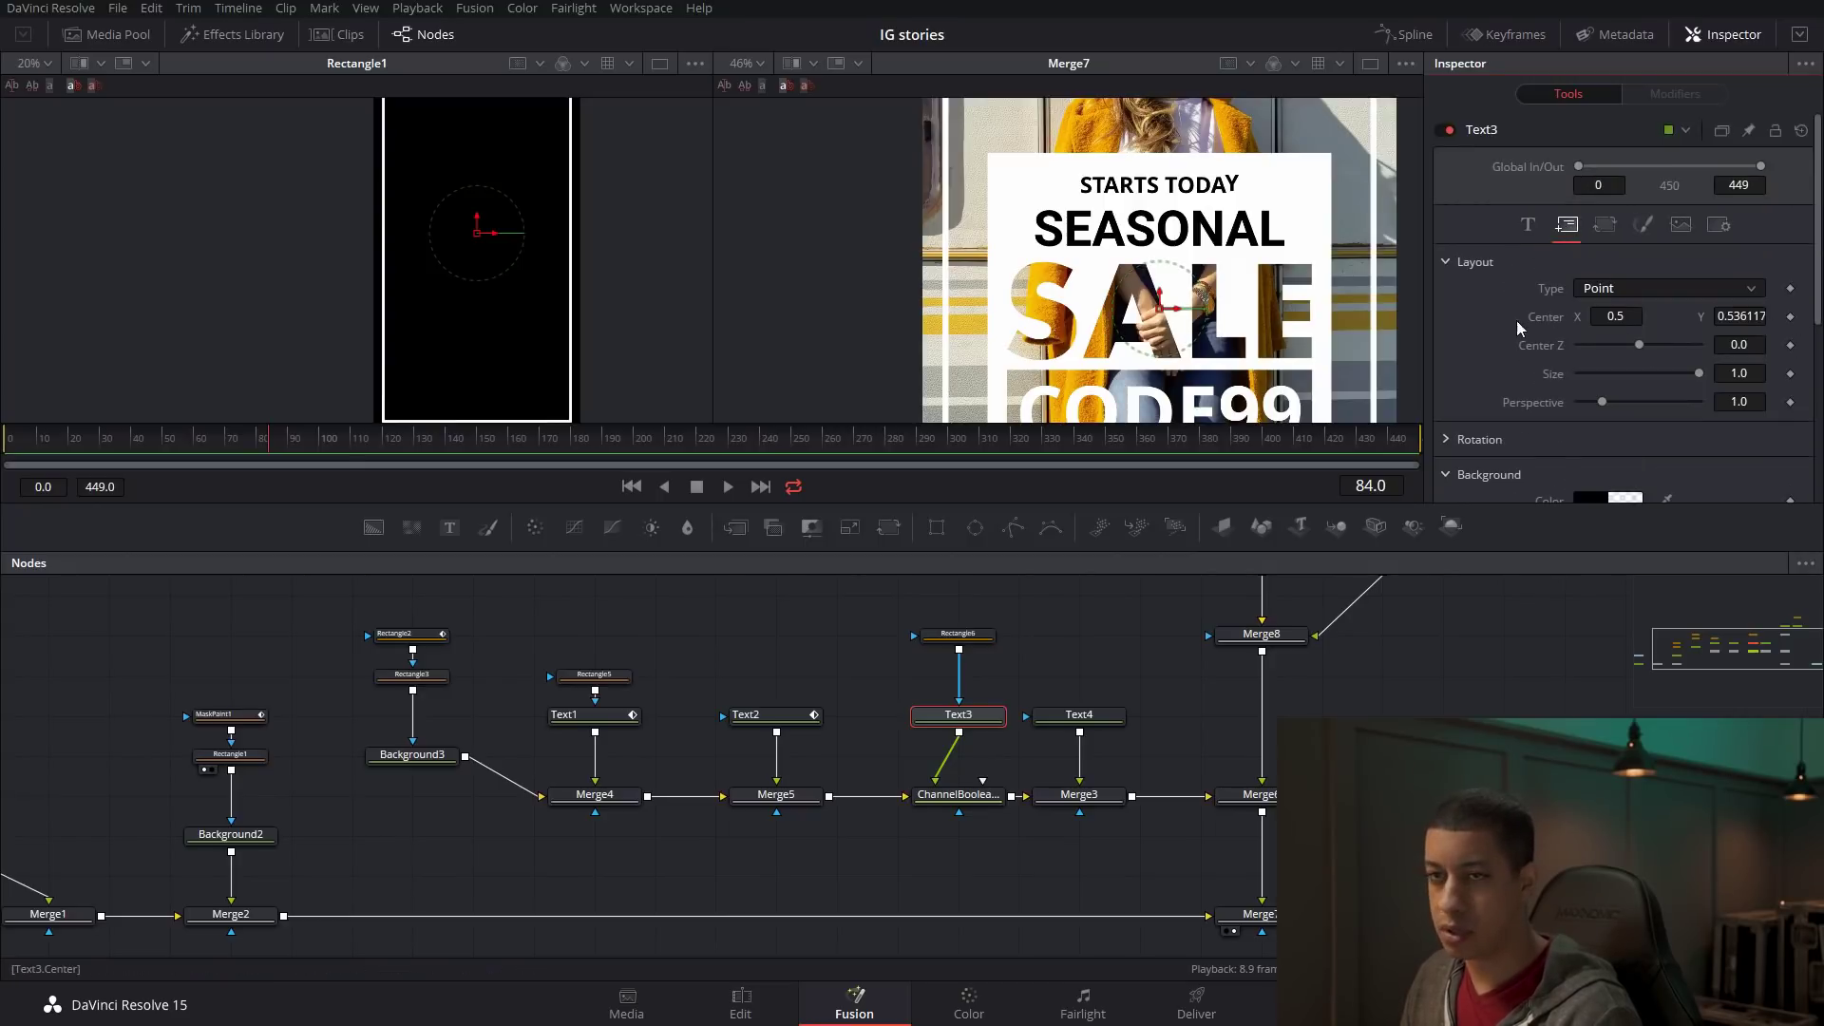
mouse_move(282, 439)
left_mouse_down()
mouse_move(237, 440)
mouse_move(254, 445)
left_mouse_up()
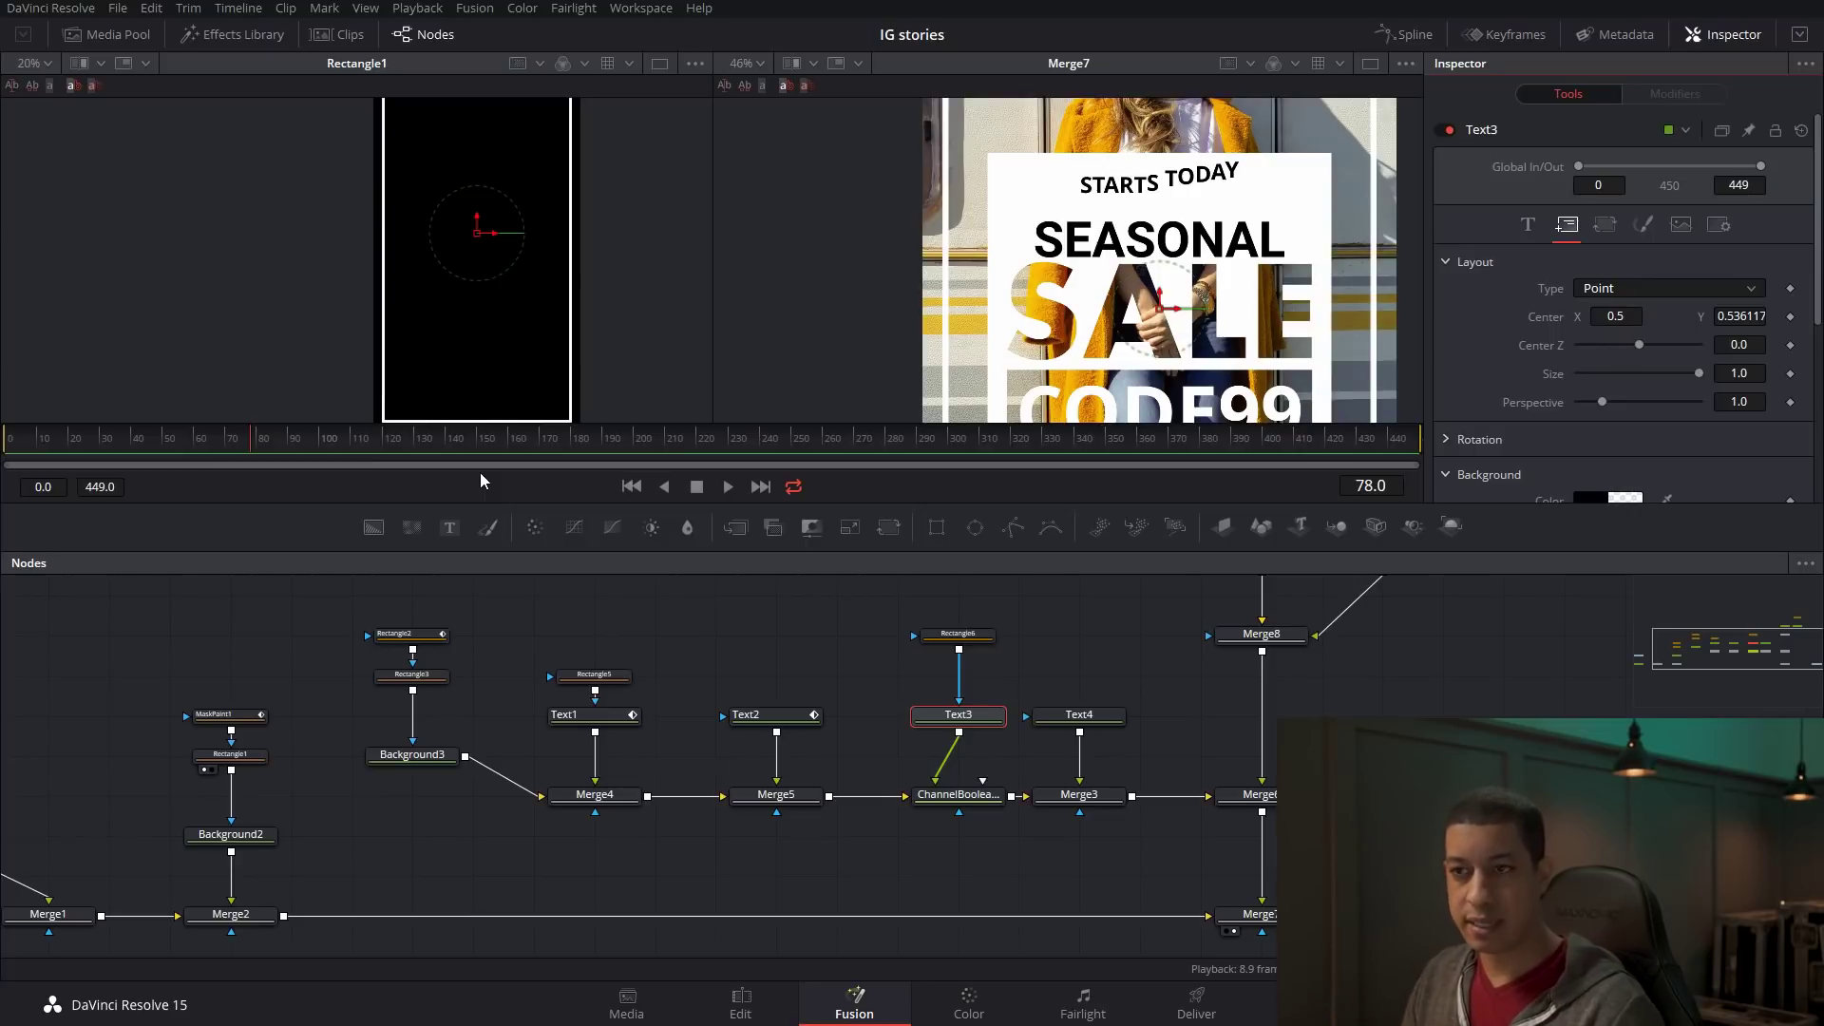
left_click(1791, 317)
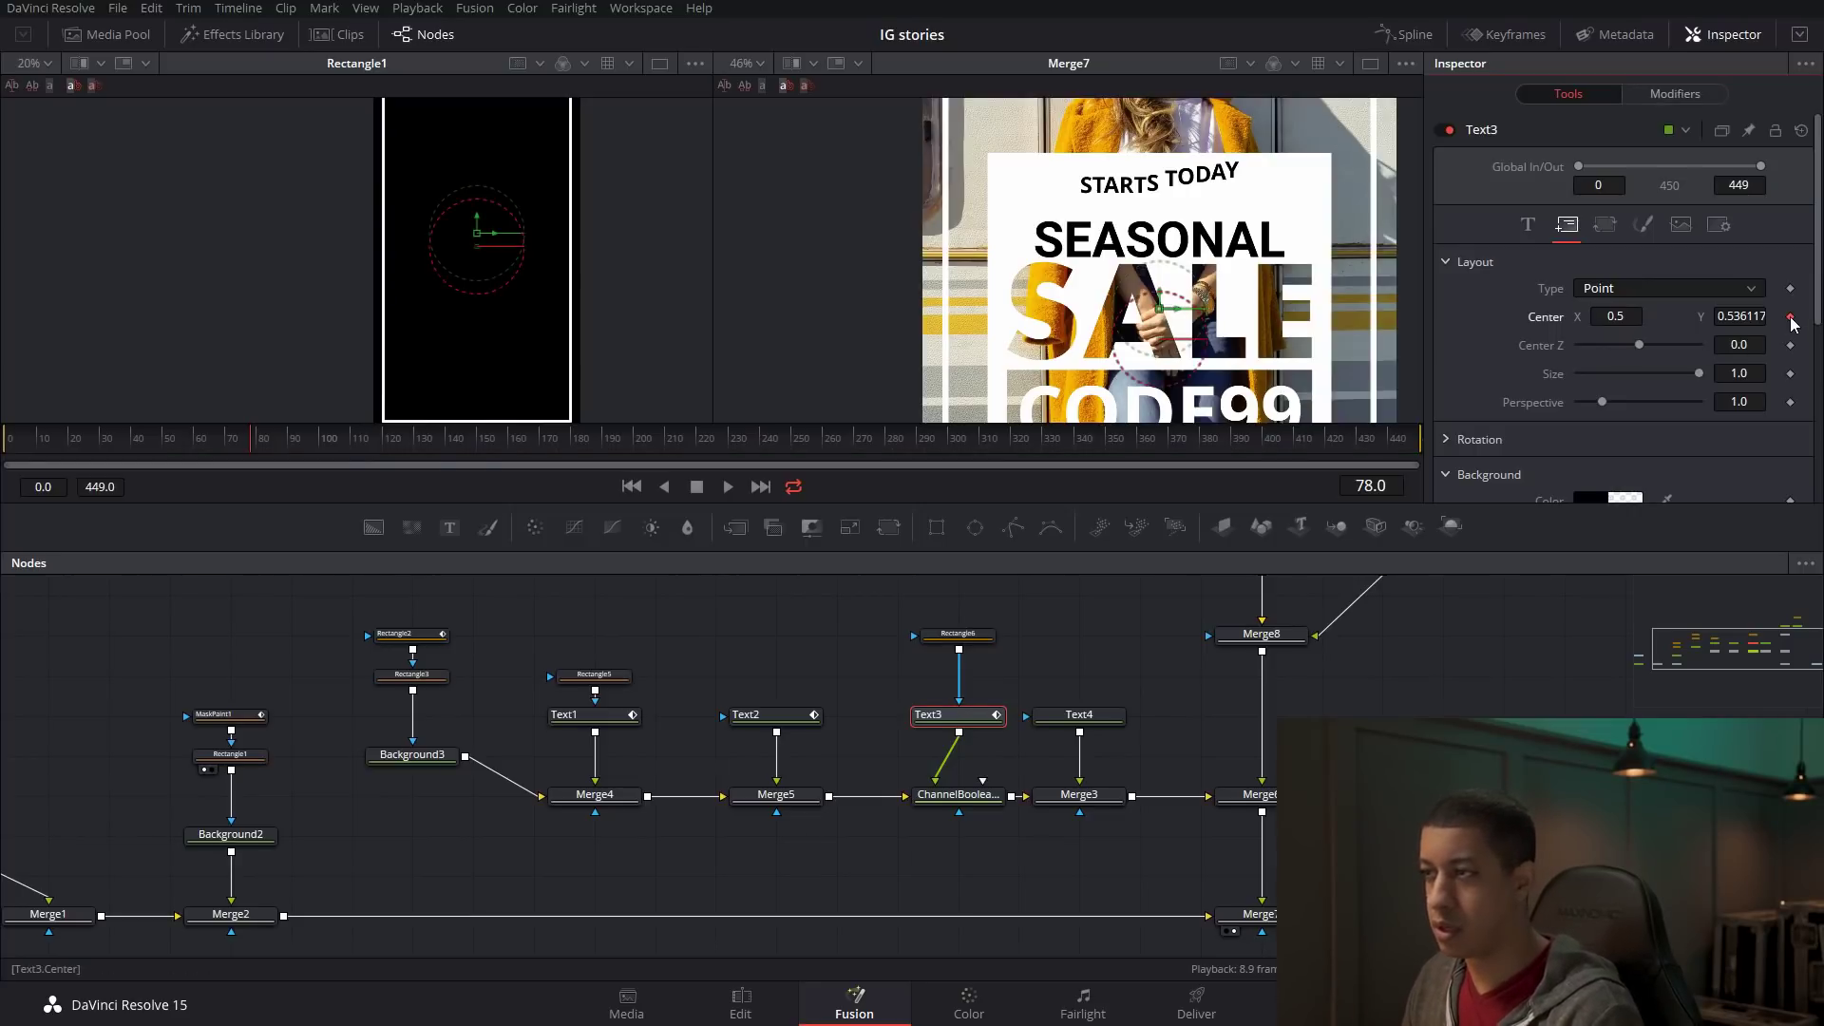
Keyframe Text3's Center at X 0.5 on frame 100, shift SALE to X about 1.165 on frame 78, and scrub the slide-in.
left_click_drag(256, 446, 323, 448)
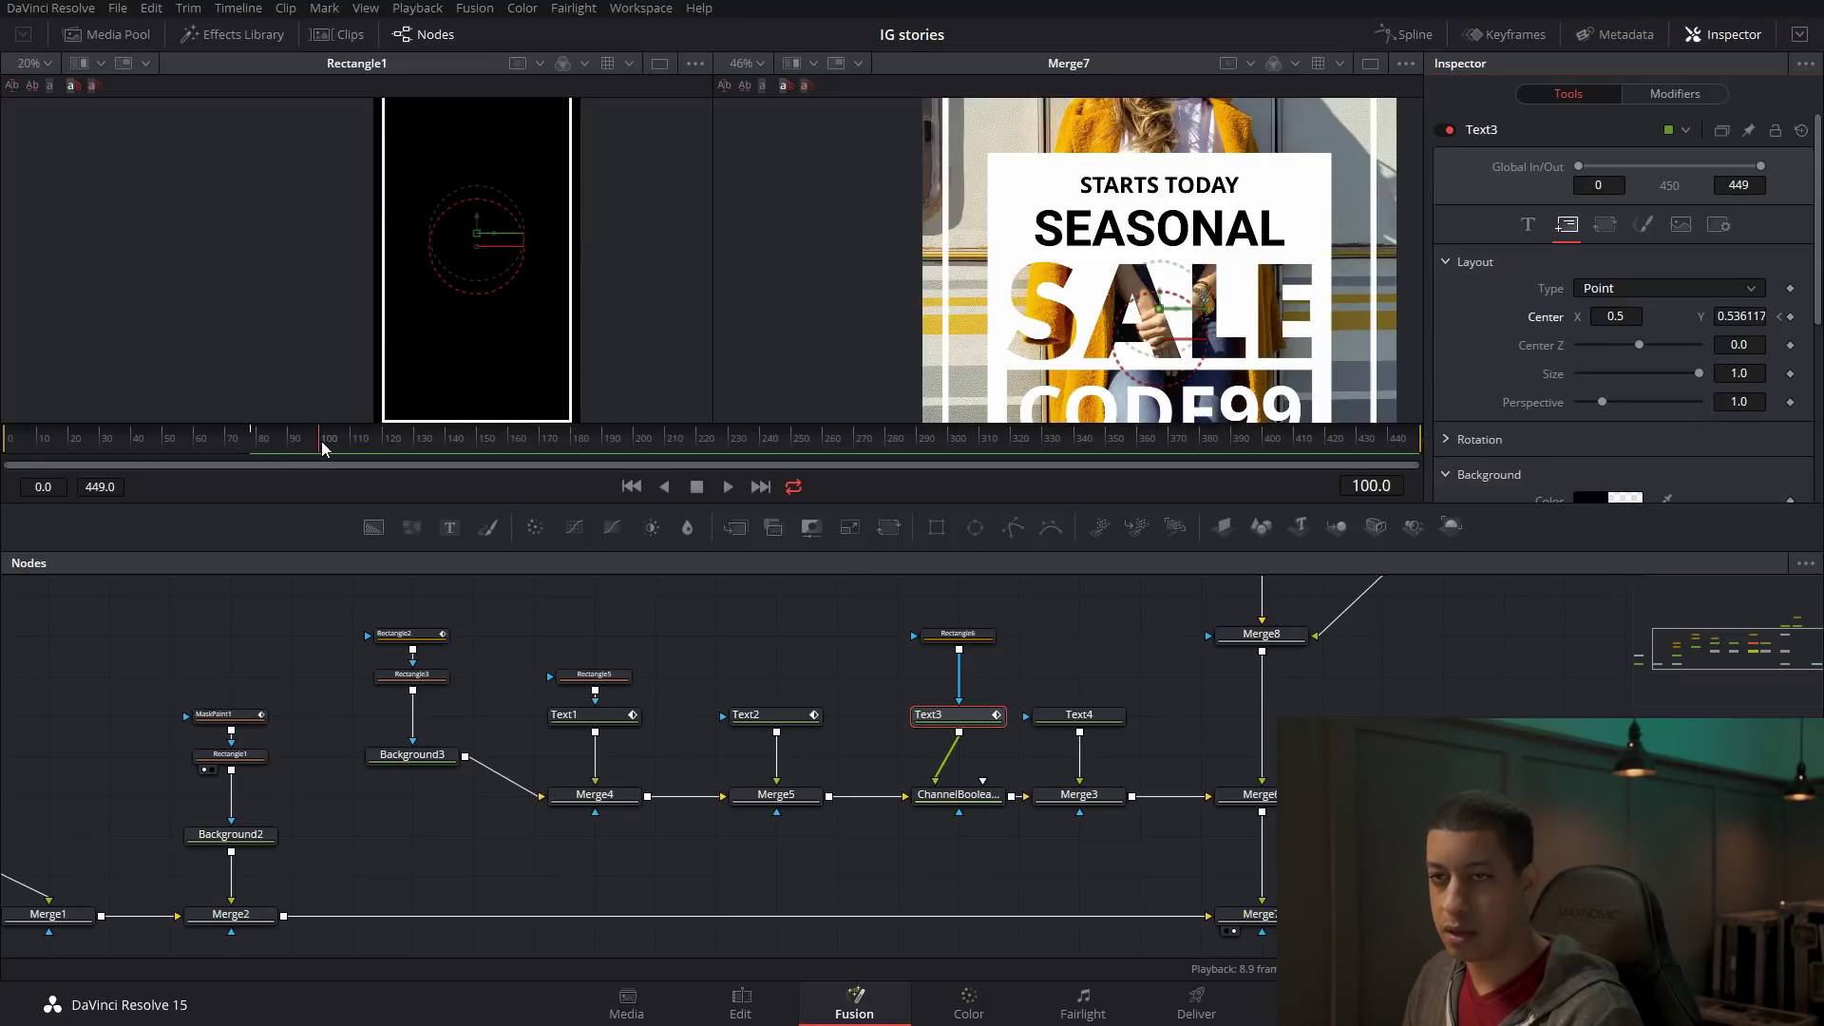
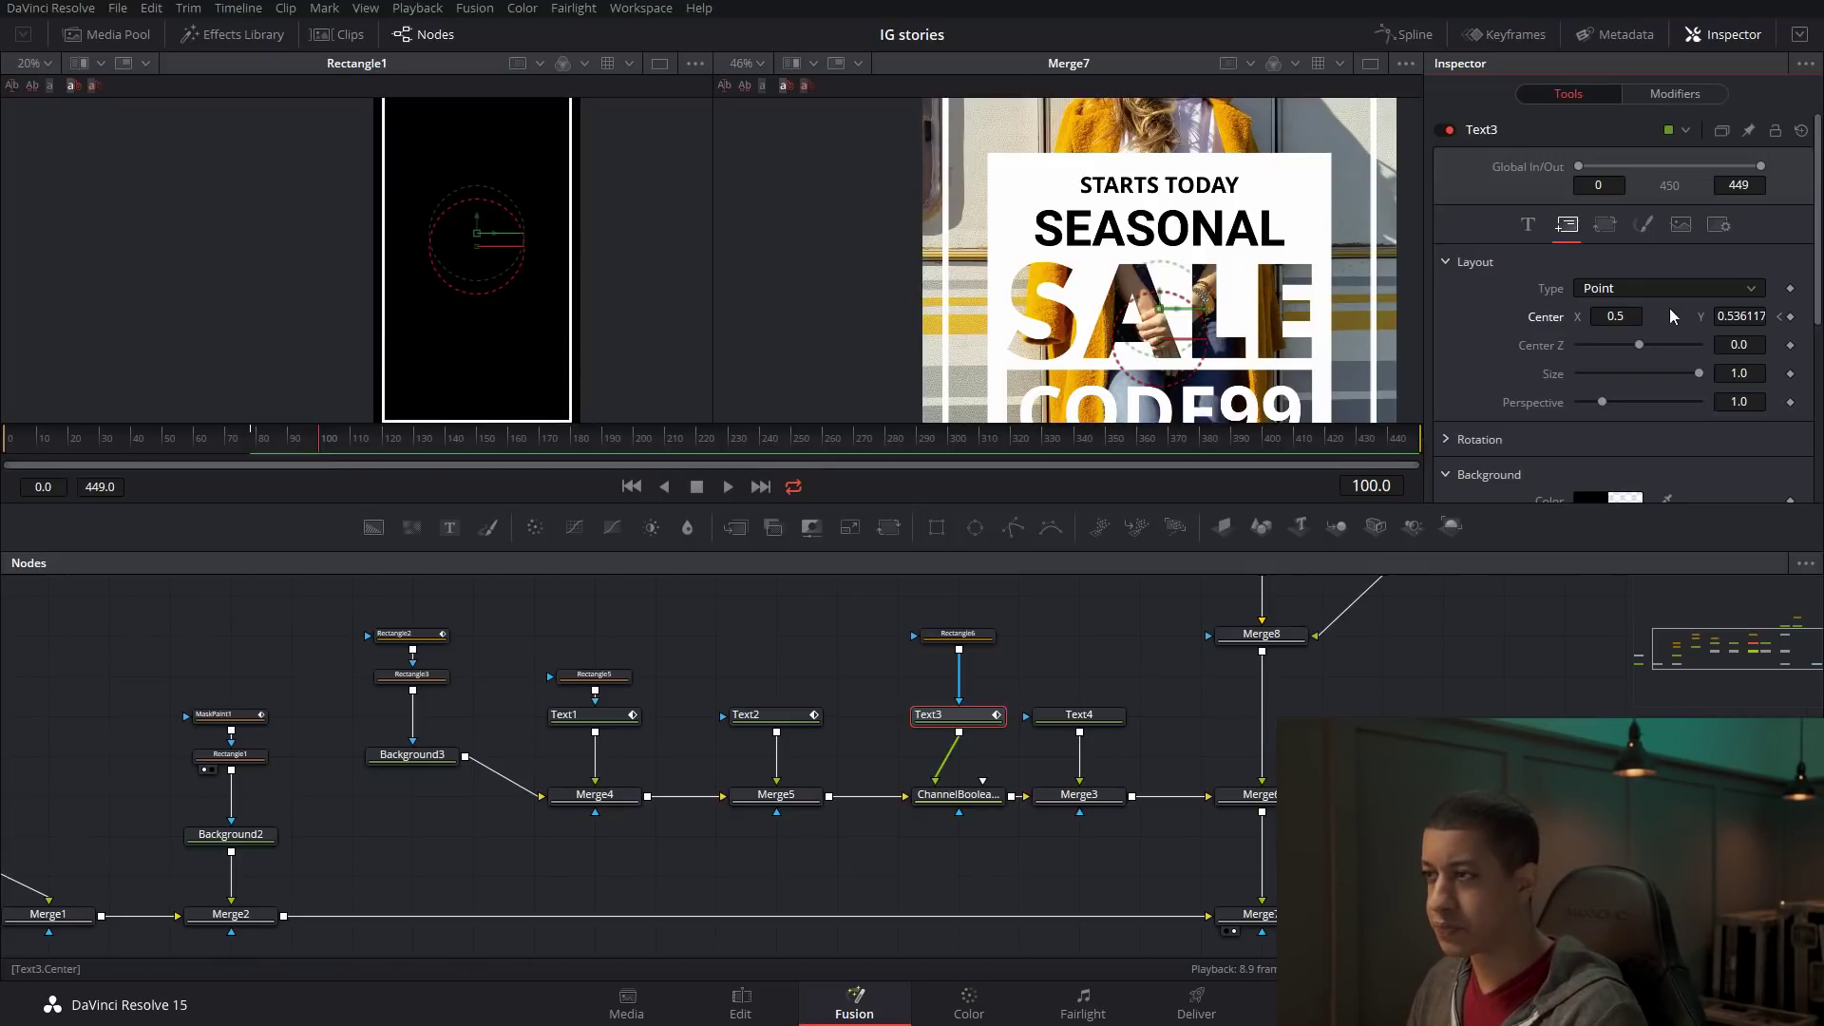
left_click(1791, 316)
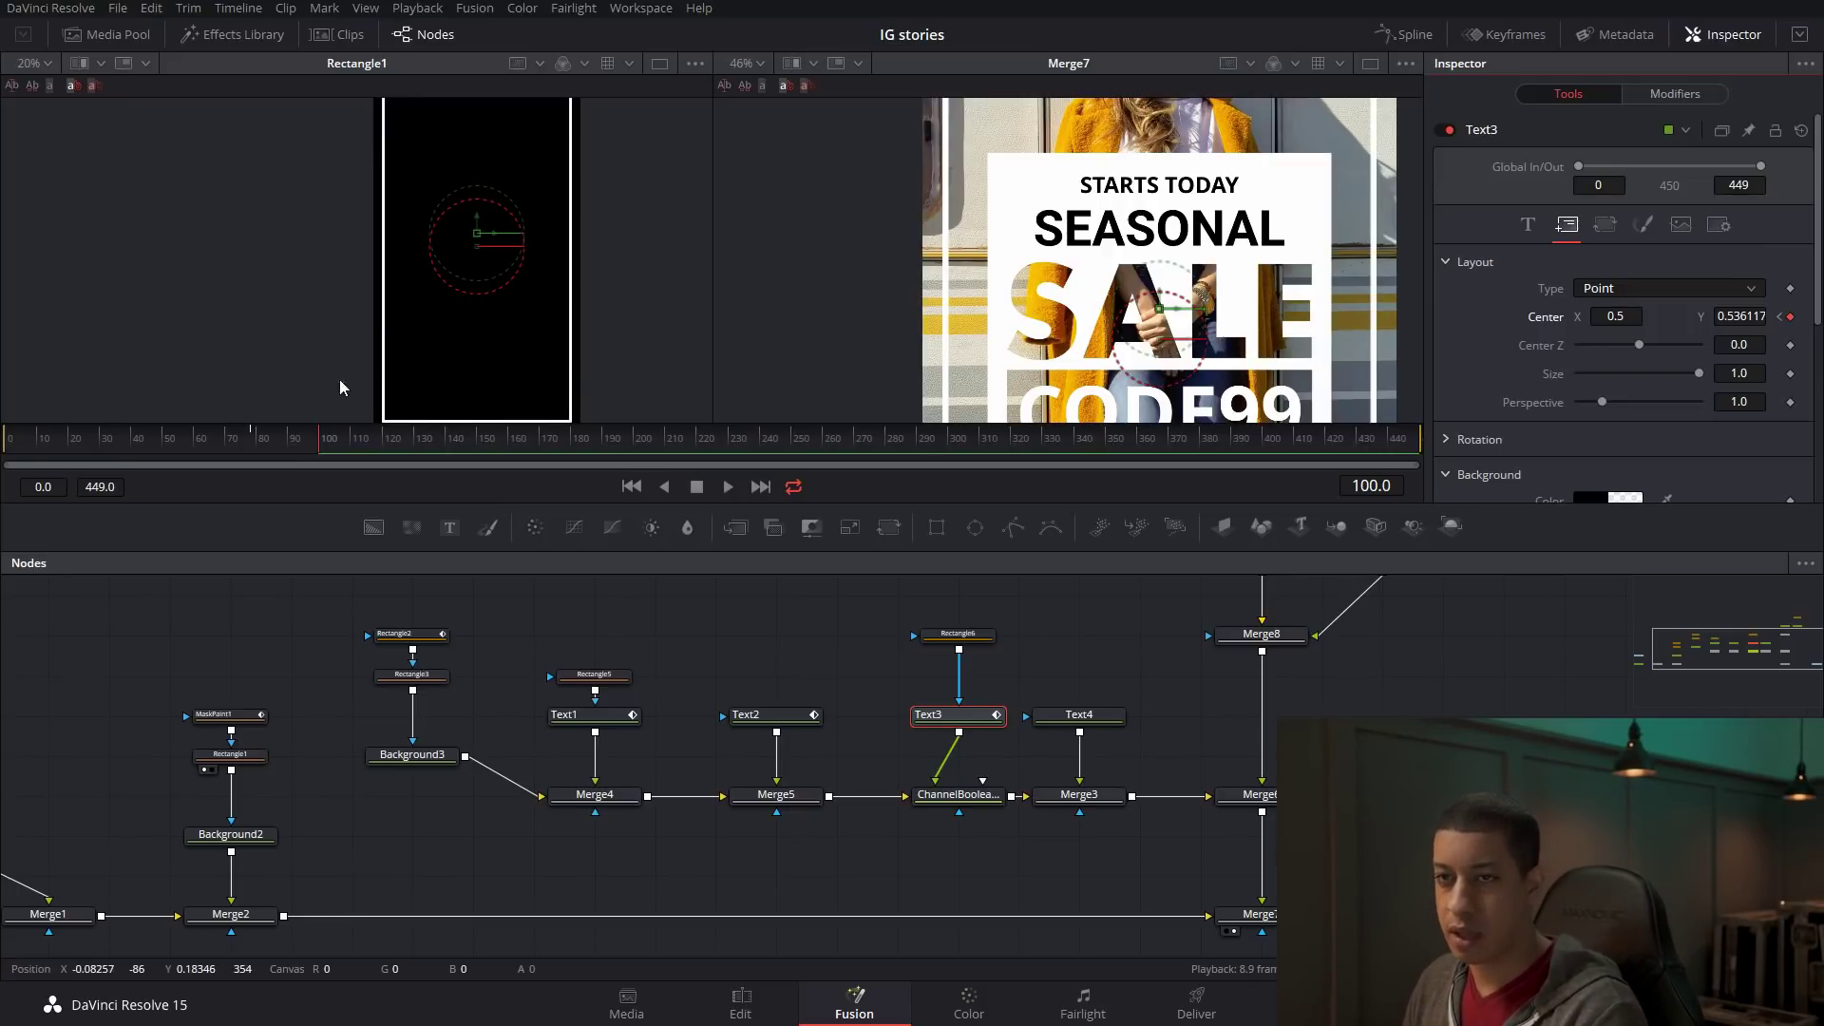
left_click_drag(291, 442, 253, 443)
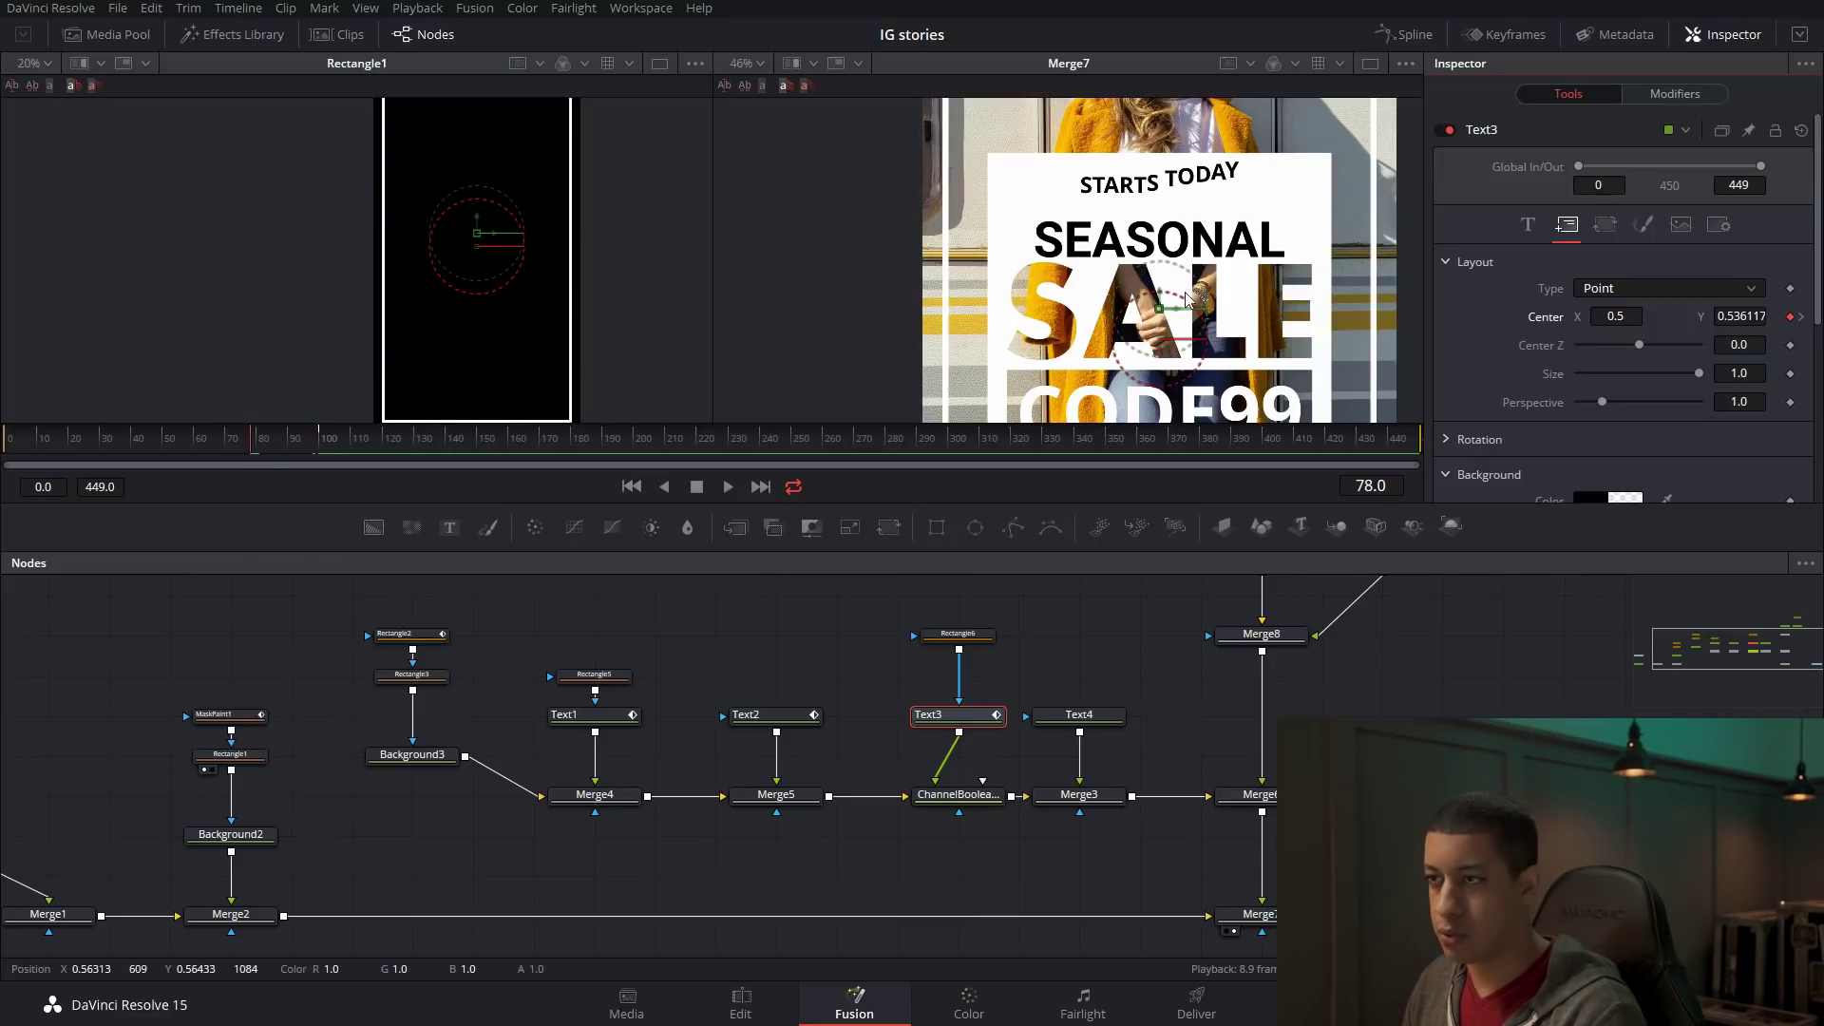
left_click_drag(1186, 301, 1491, 316)
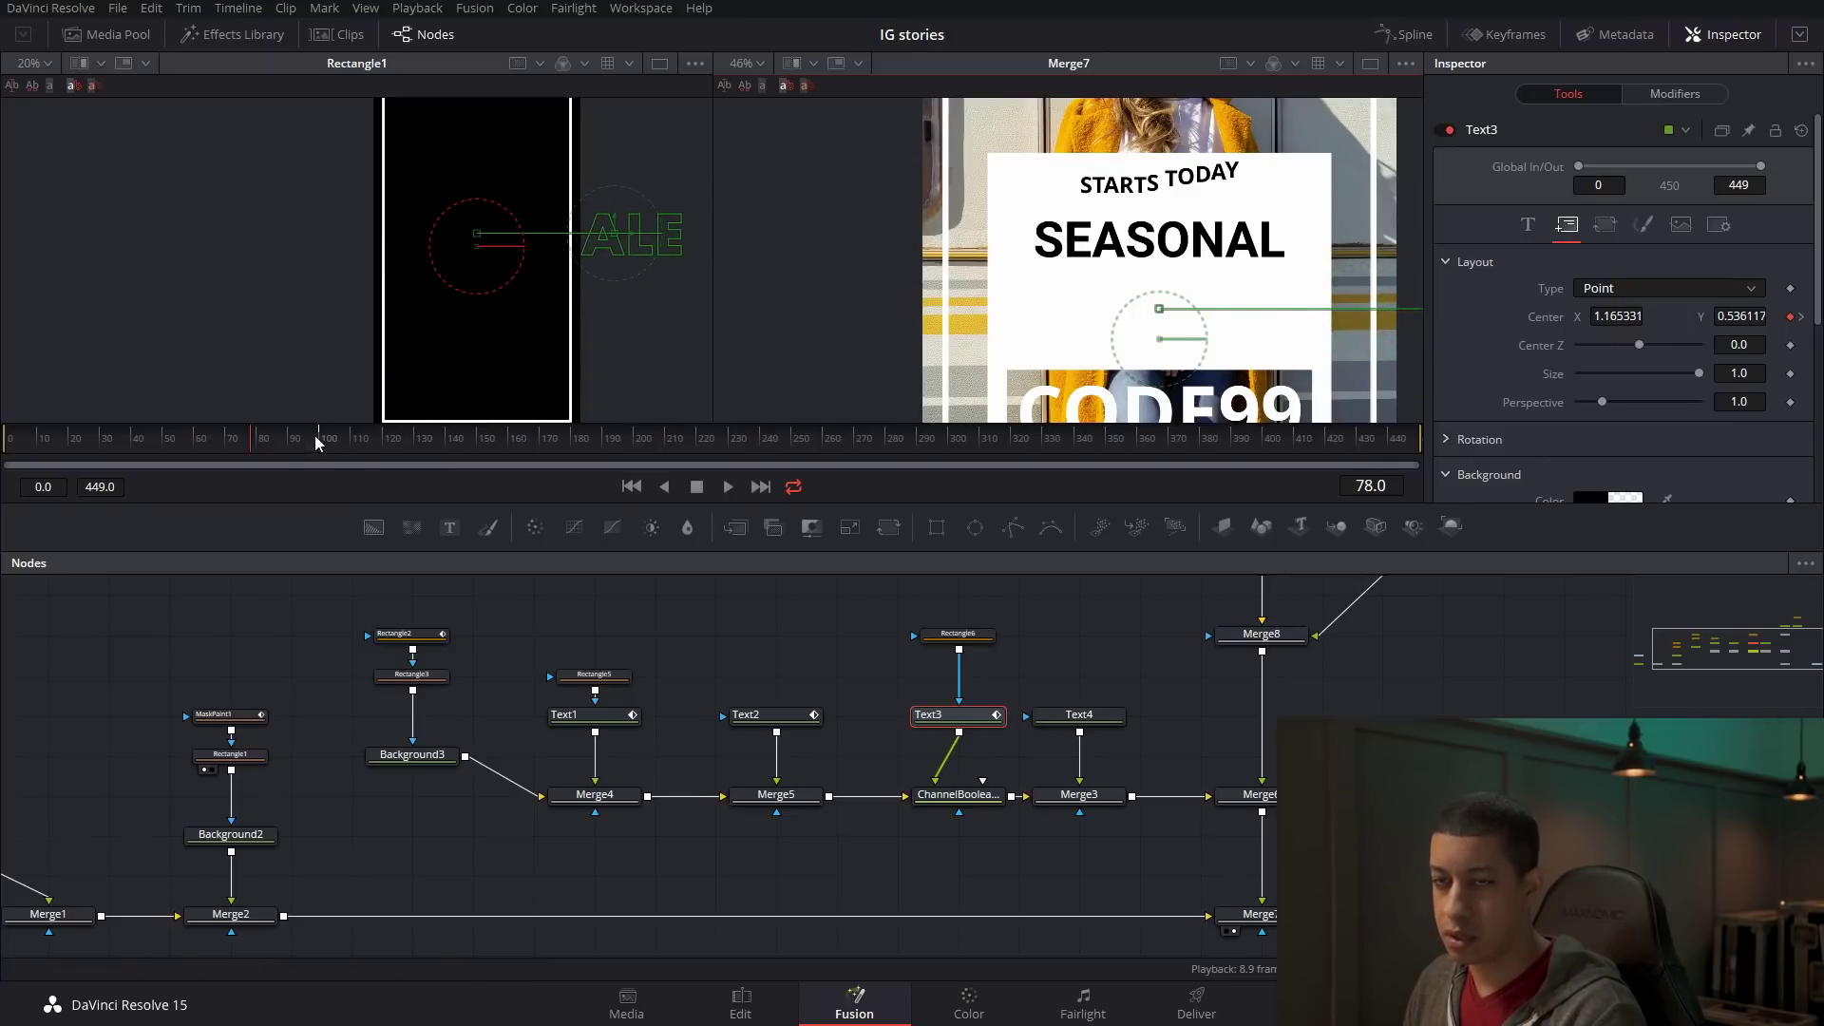
left_click_drag(281, 442, 330, 442)
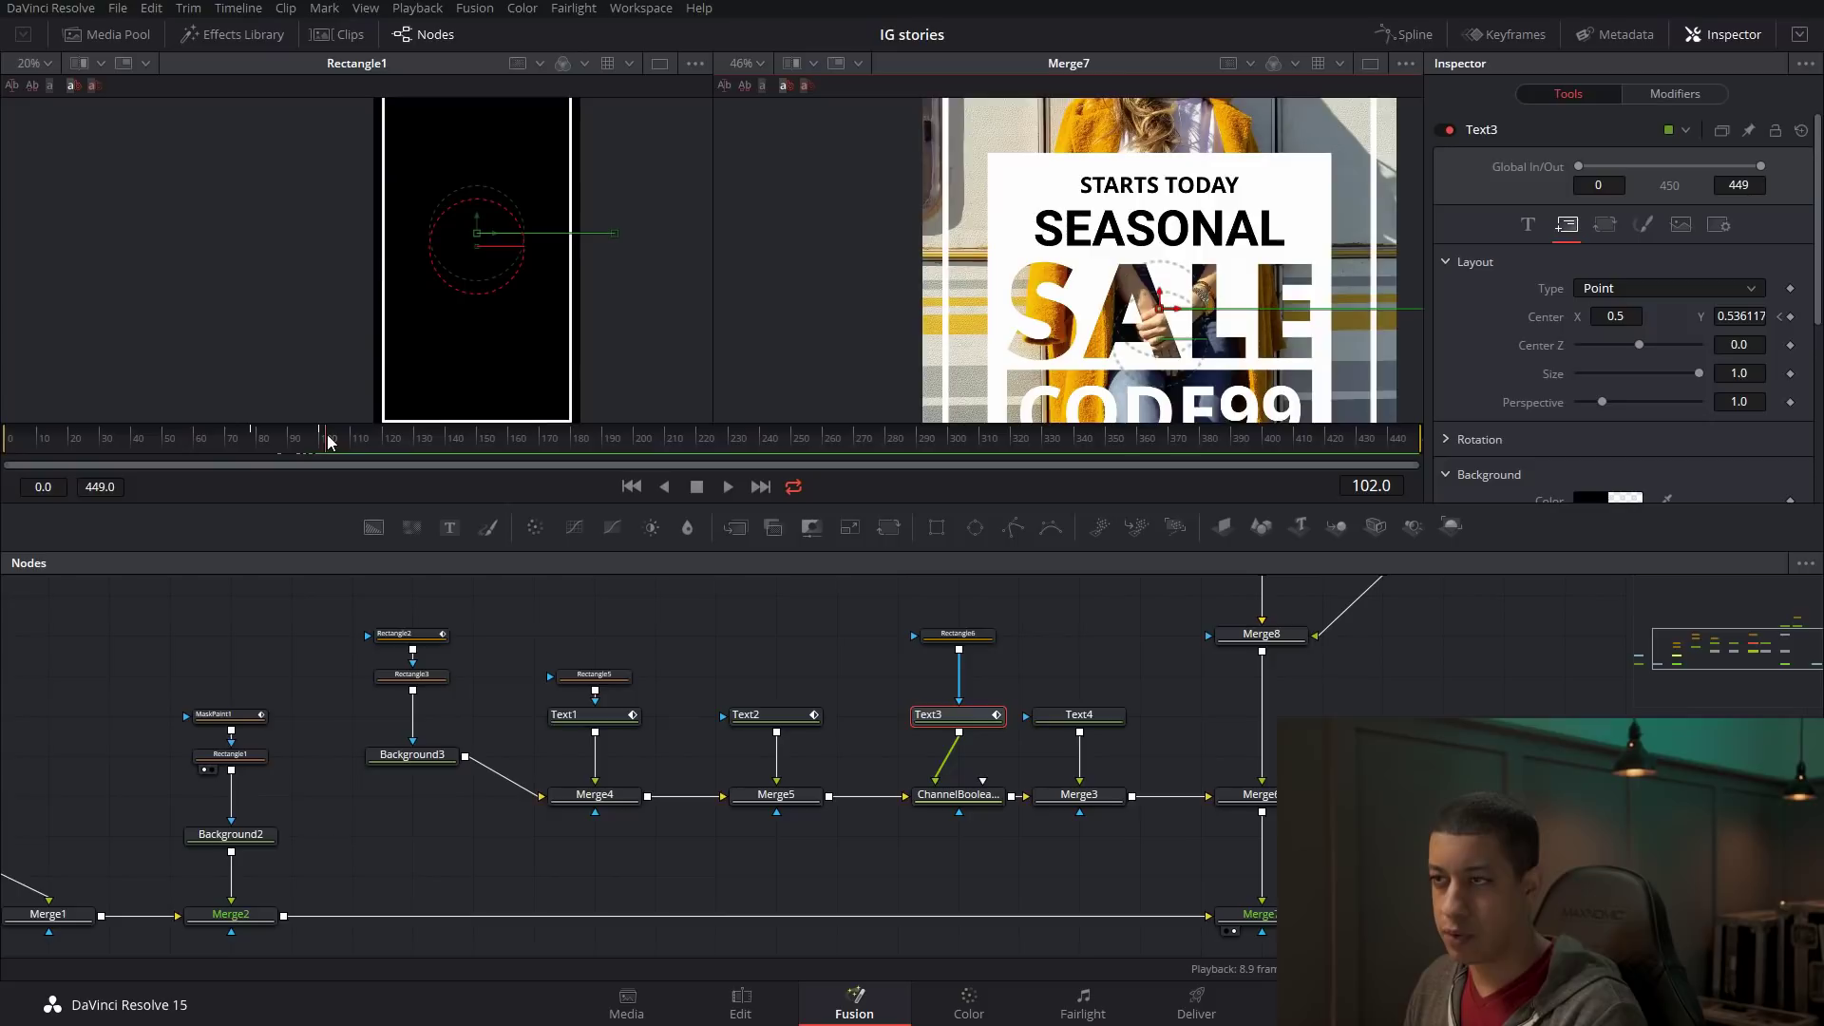
left_click_drag(330, 442, 284, 441)
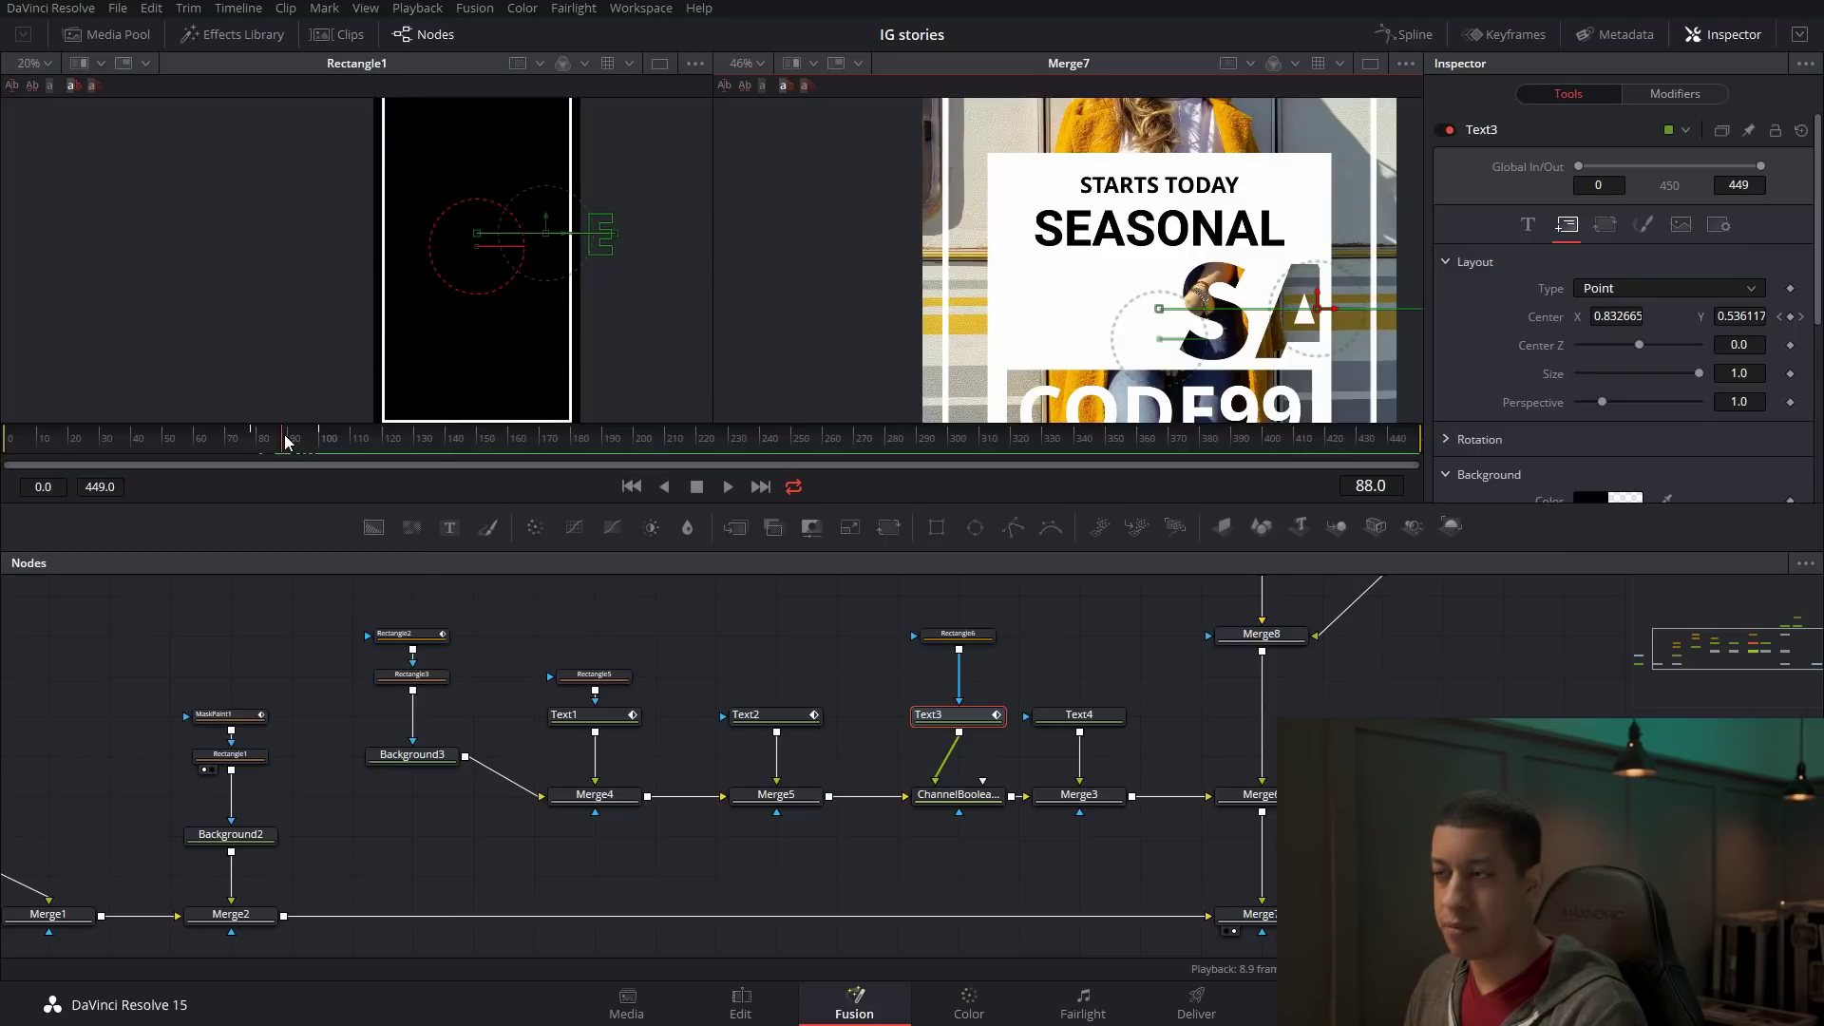
Smooth the last keyframe of Text3's Center displacement curve with Ease In 100 and play back the SALE slide-in.
left_click_drag(285, 442, 304, 447)
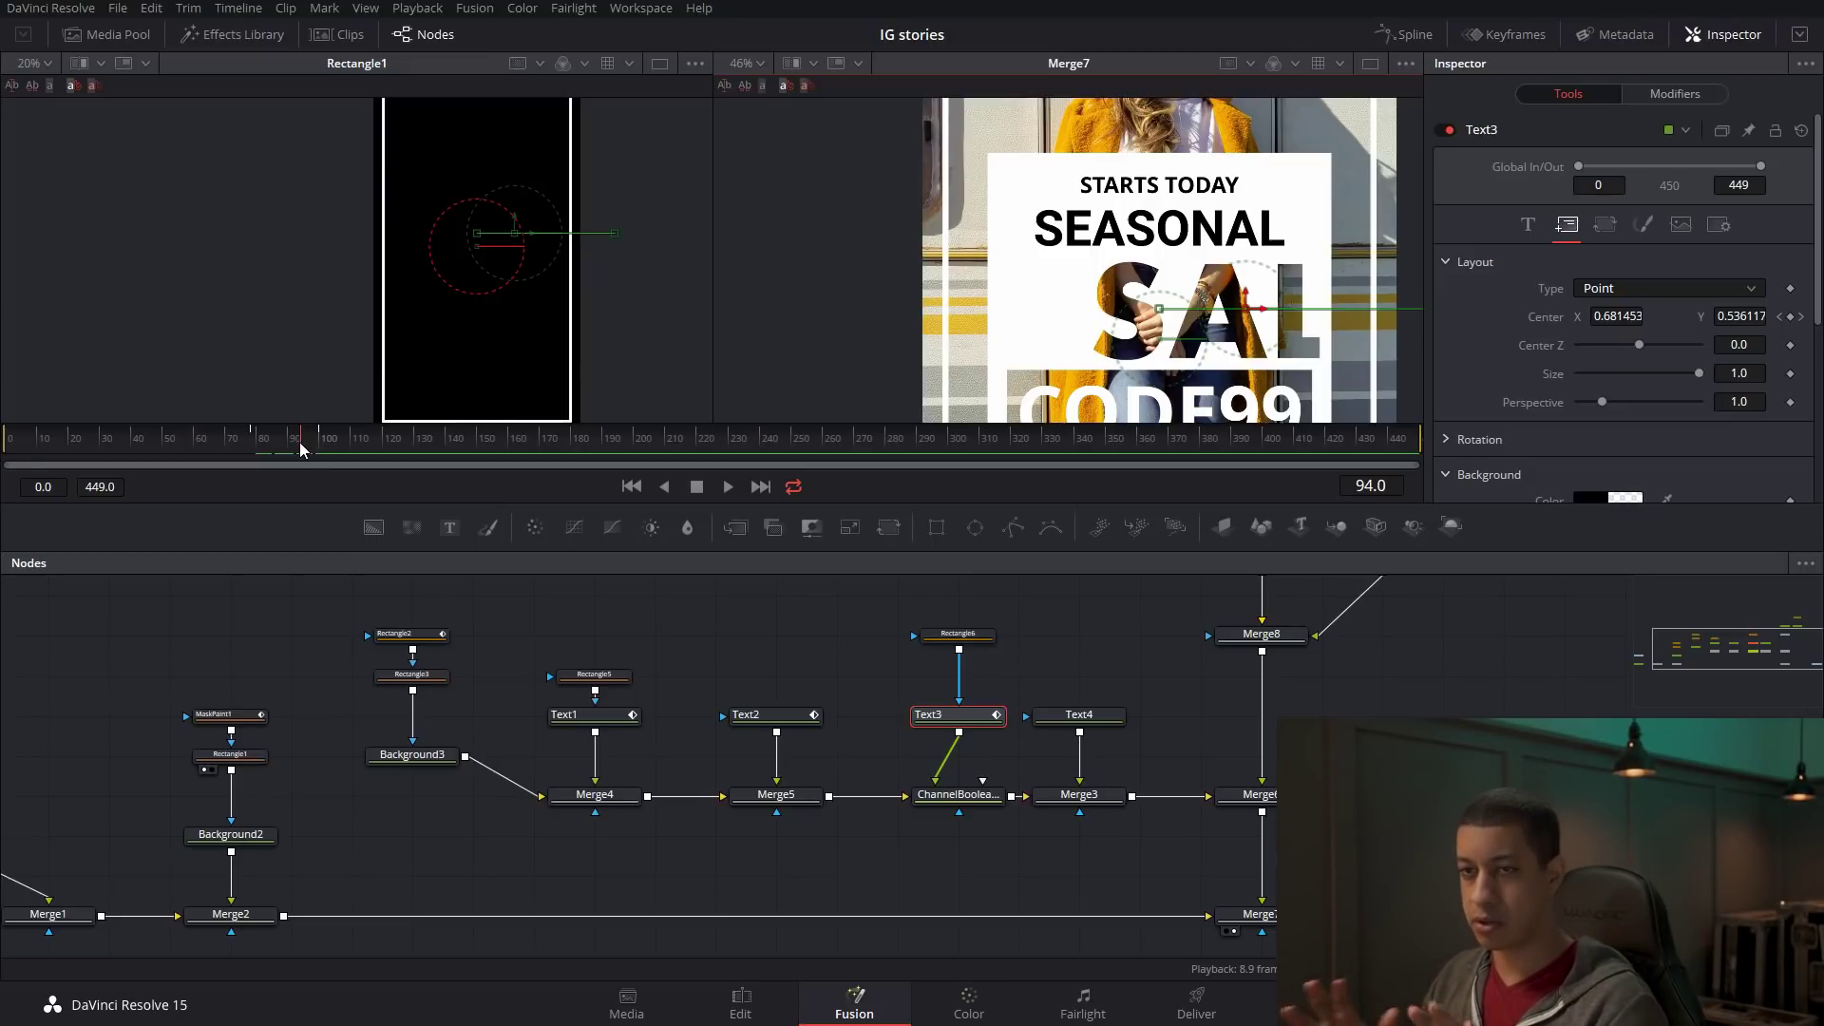
mouse_move(300, 449)
left_mouse_down()
mouse_move(250, 452)
mouse_move(277, 457)
left_mouse_up()
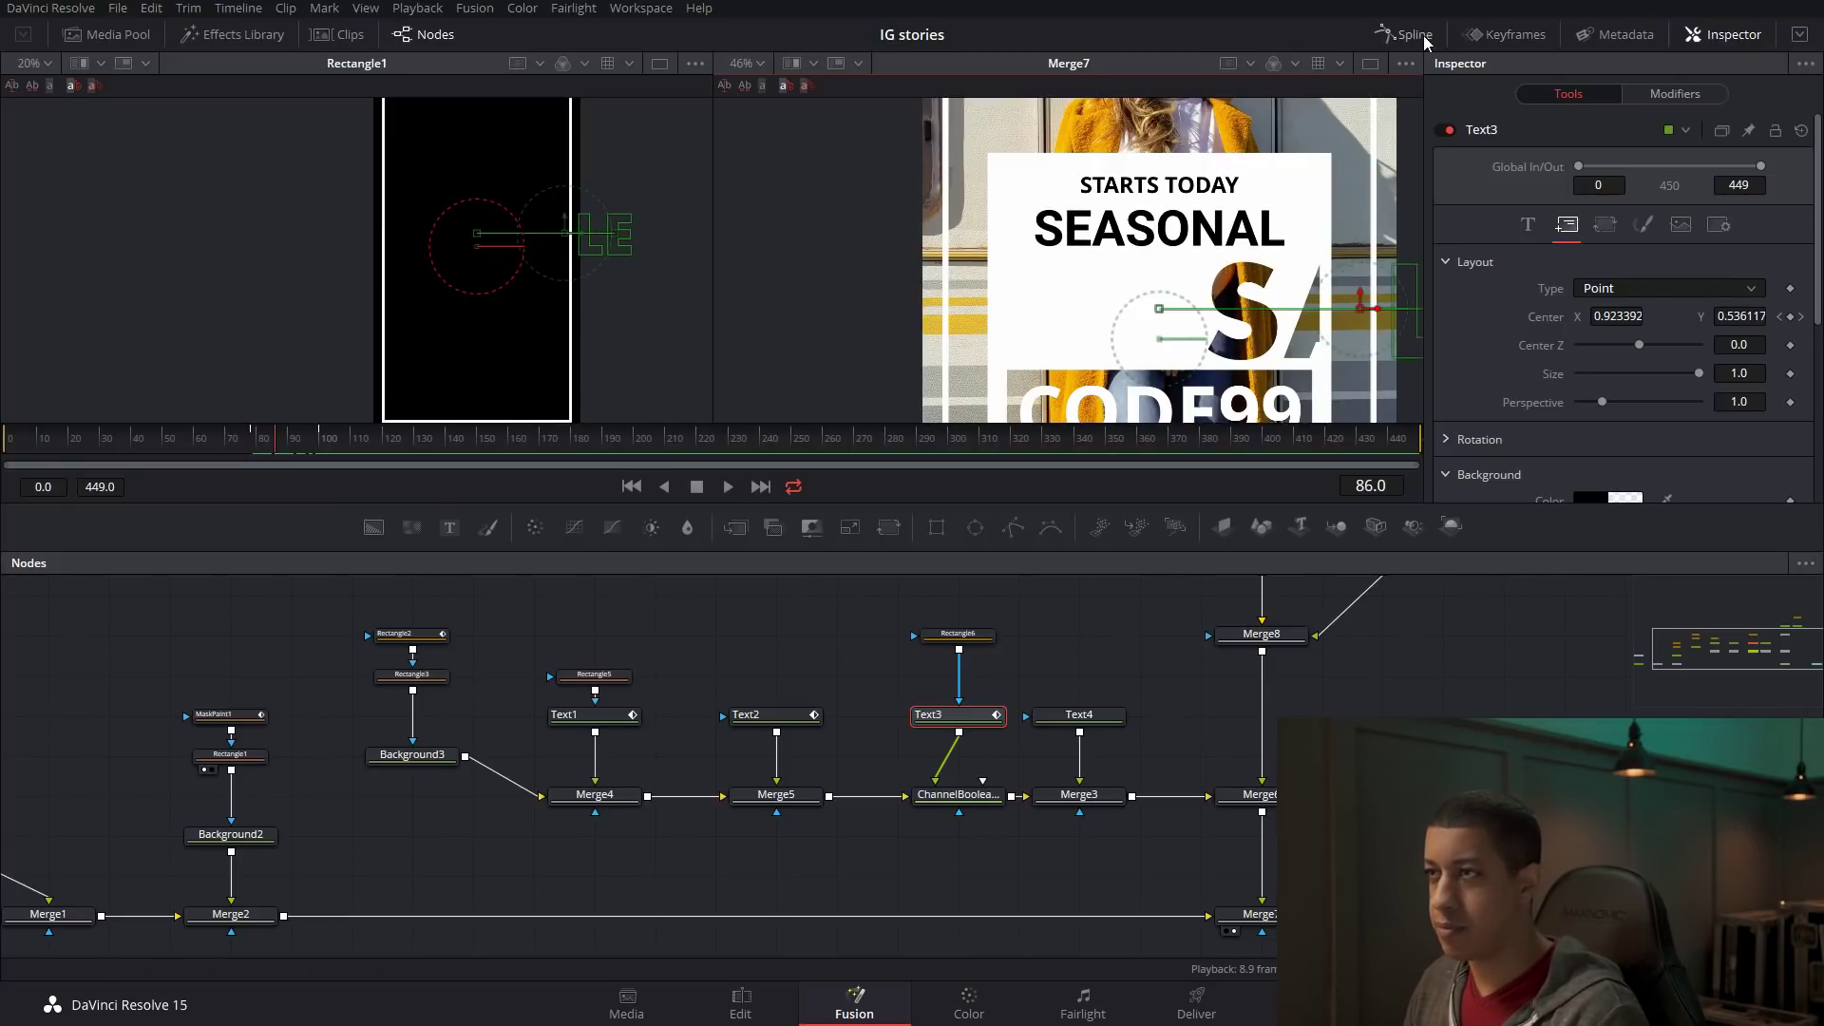
left_click(1416, 36)
left_click(1748, 650)
key("s")
left_click_drag(1615, 588, 1673, 585)
left_click(253, 443)
key("space")
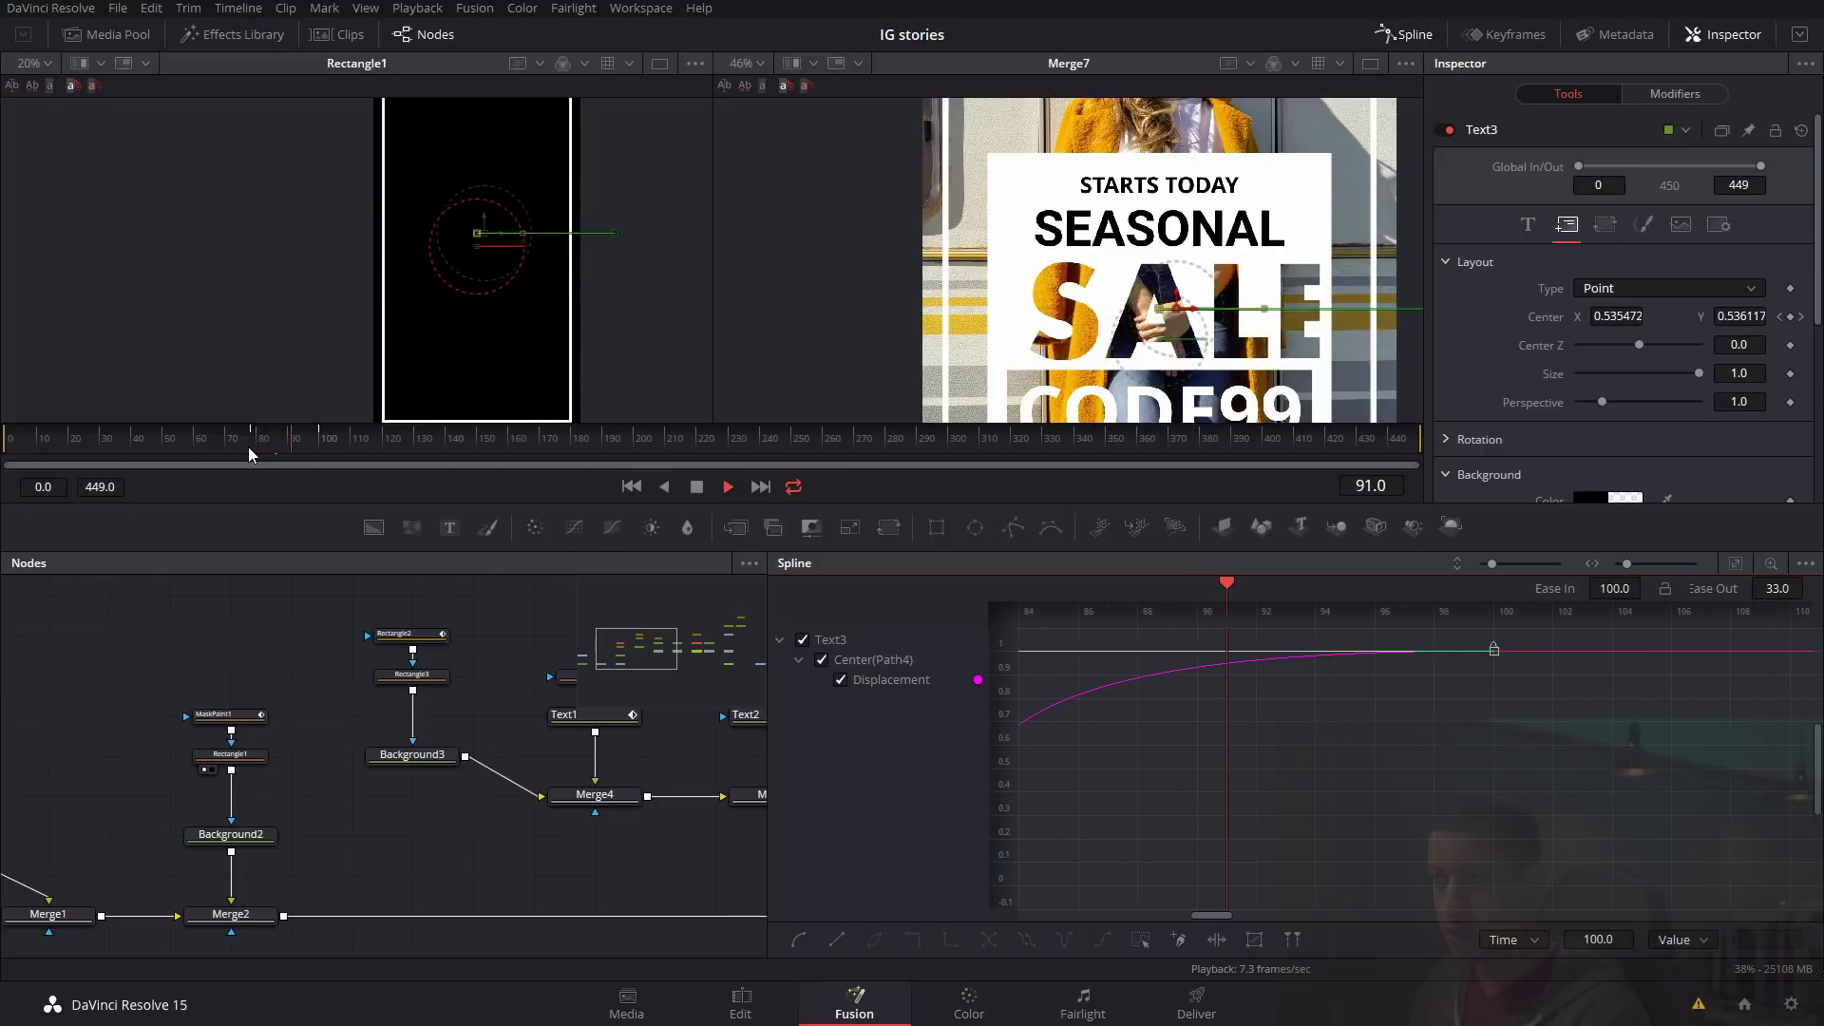
key("space")
mouse_move(304, 447)
left_mouse_down()
mouse_move(276, 441)
mouse_move(290, 451)
left_mouse_up()
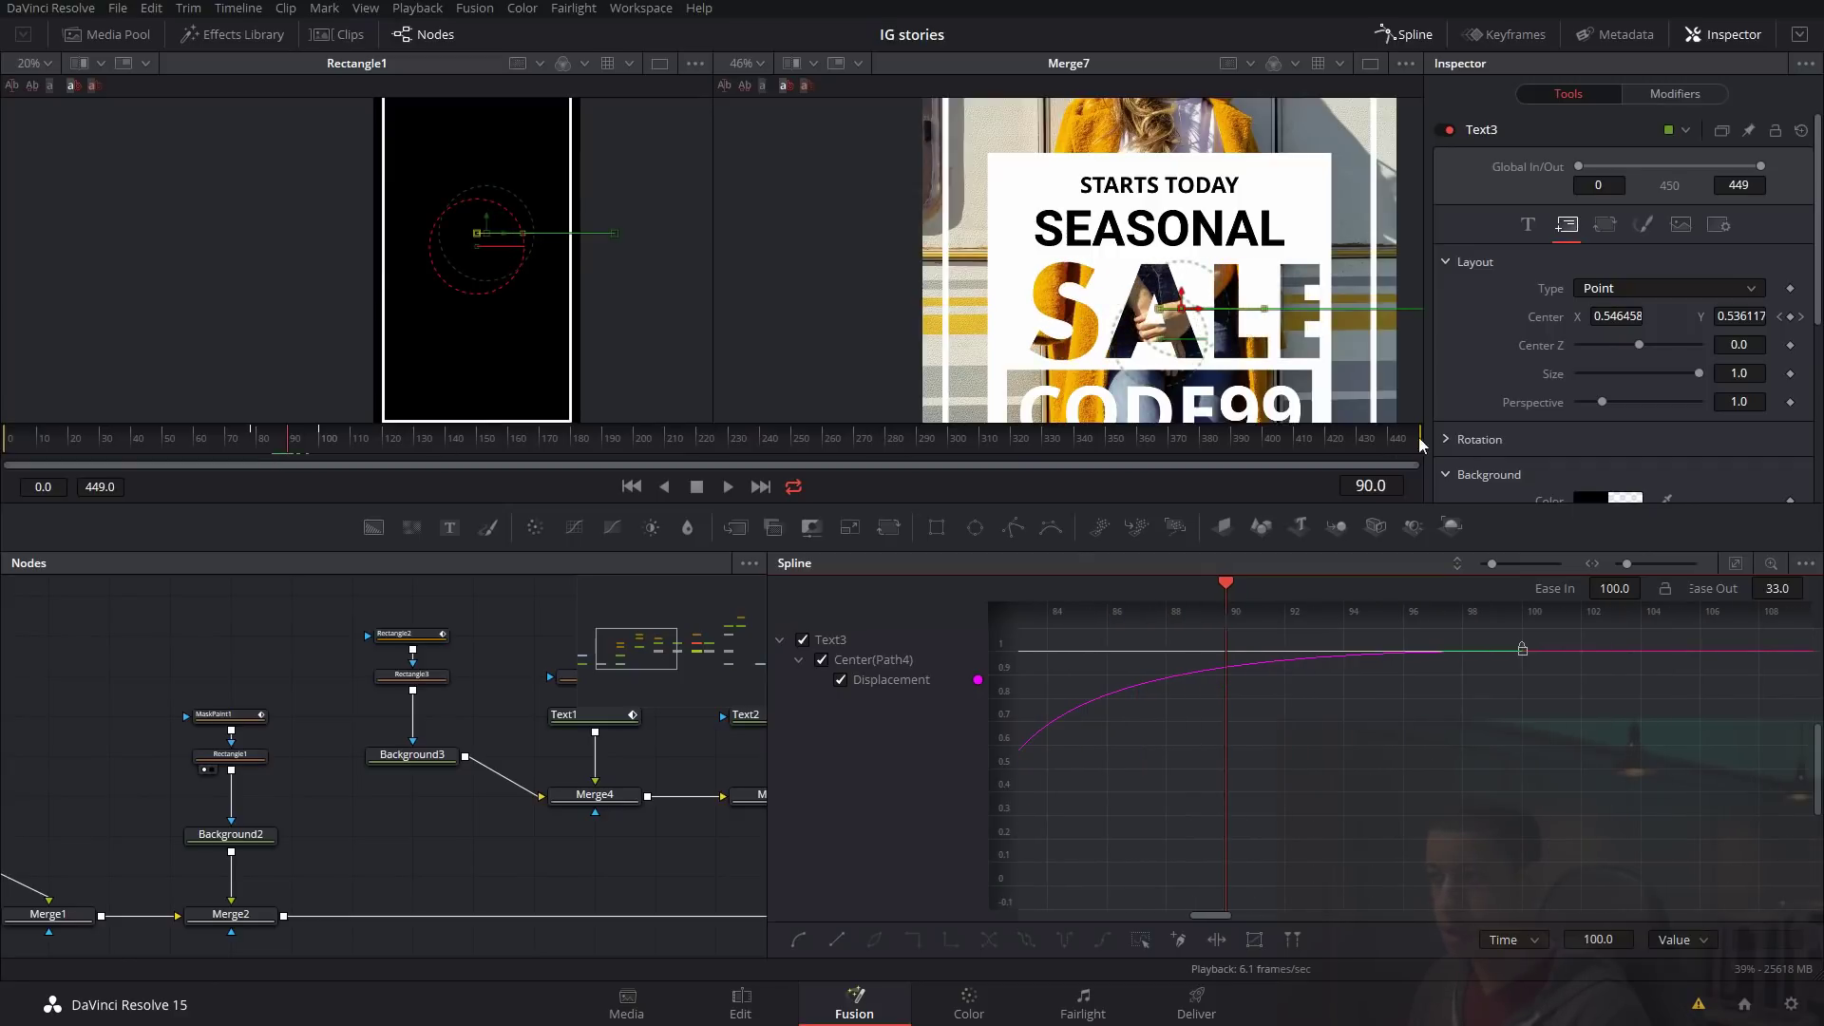
Keyframe Text3's Tracking at 0.639 on frame 90 and 1.0 on frame 105.
left_click(1802, 38)
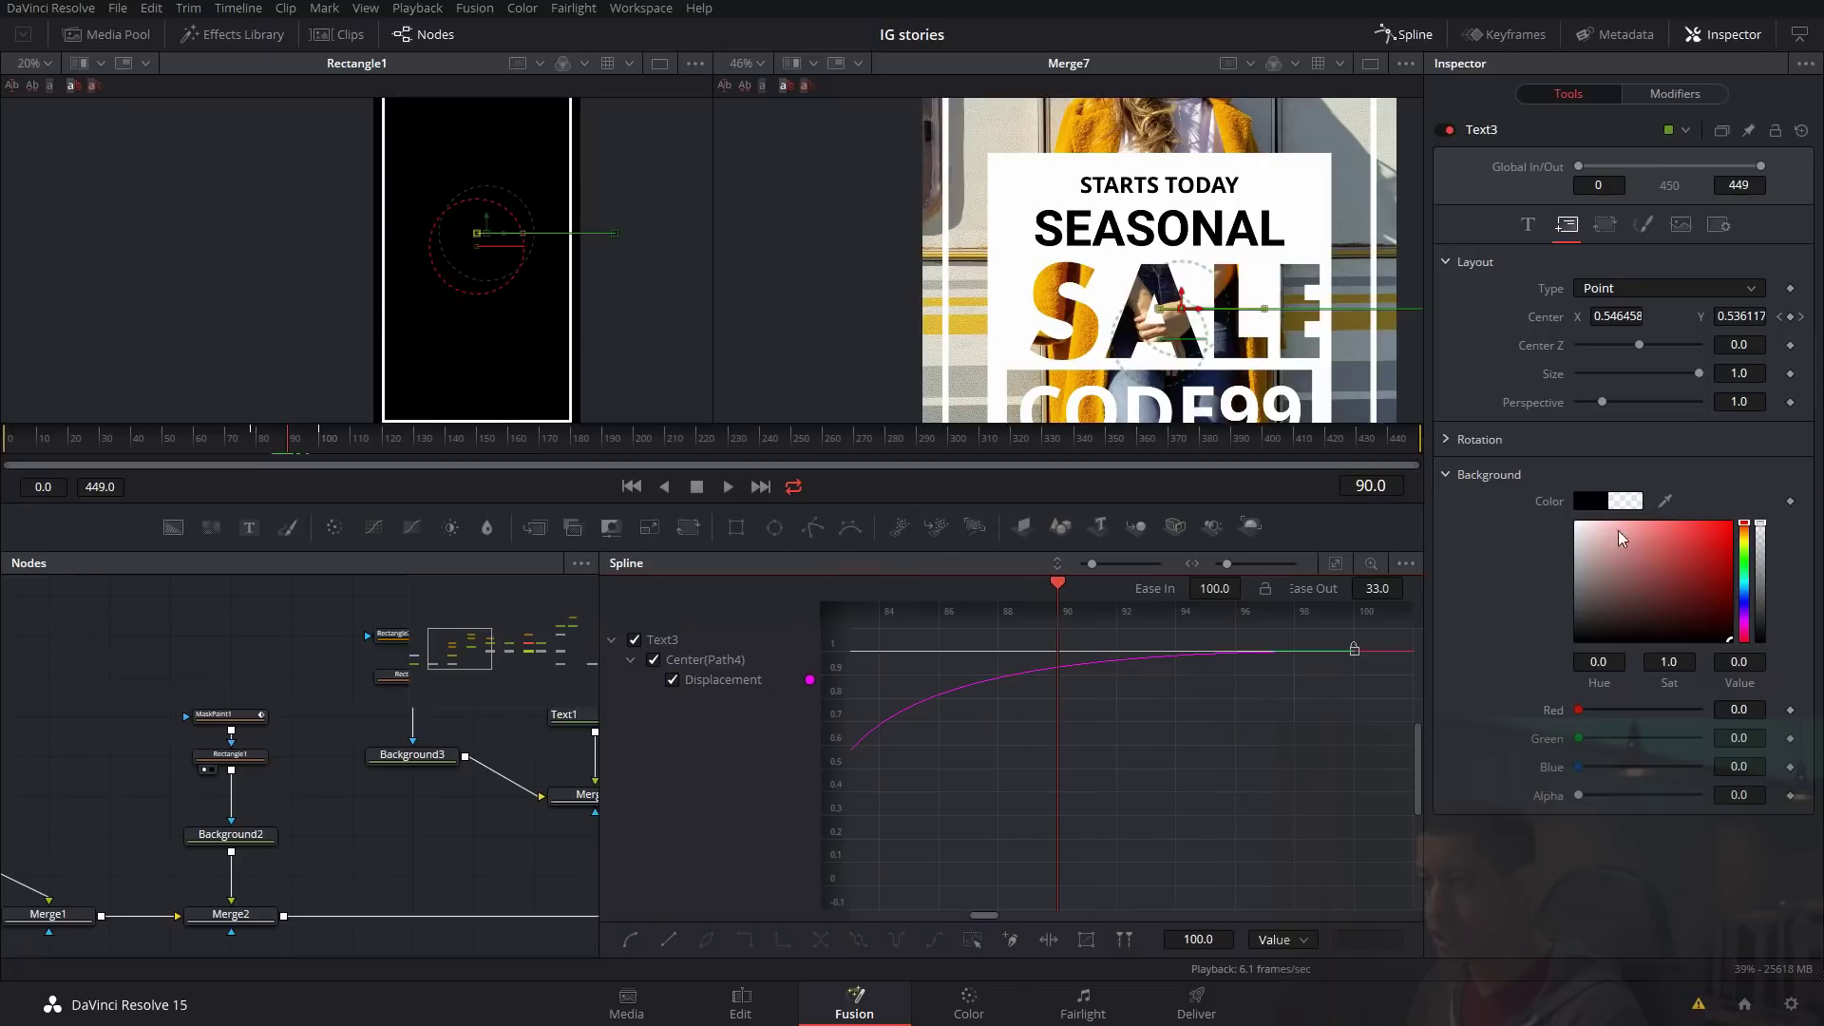
left_click(1527, 226)
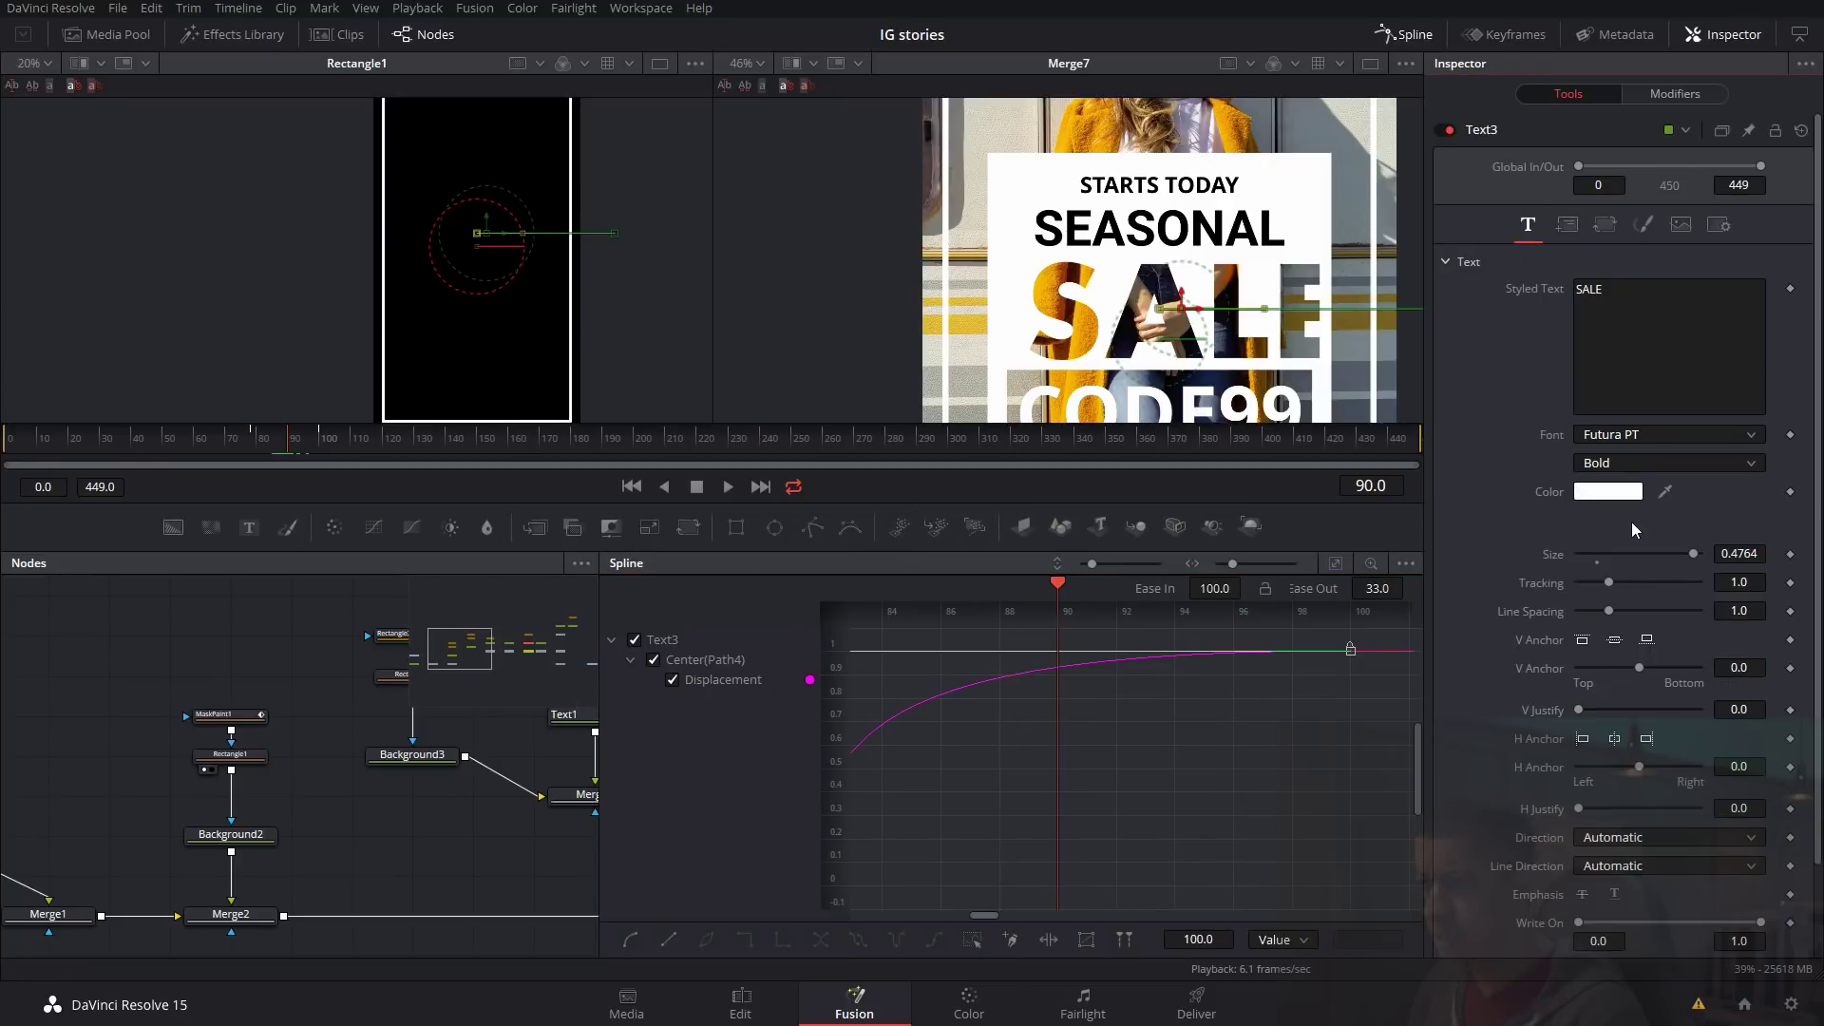
left_click_drag(1609, 589, 1593, 581)
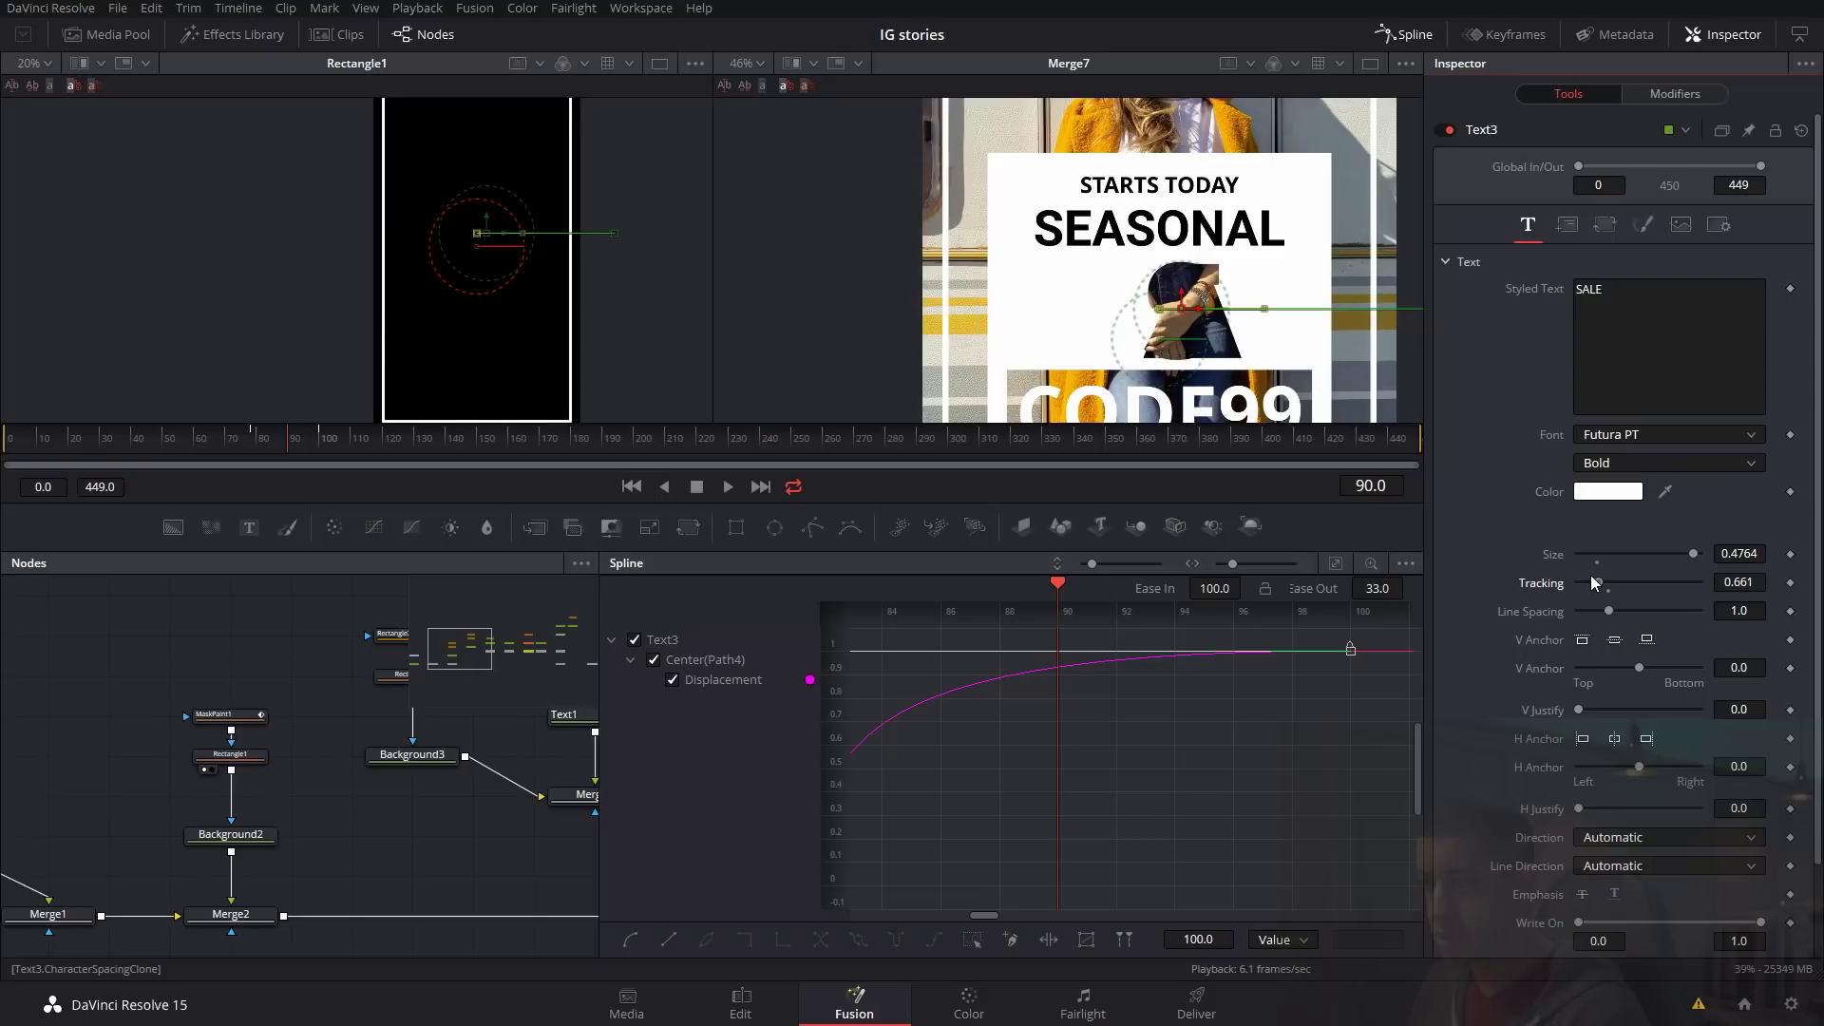
left_click_drag(1593, 581, 1583, 577)
left_click(1791, 585)
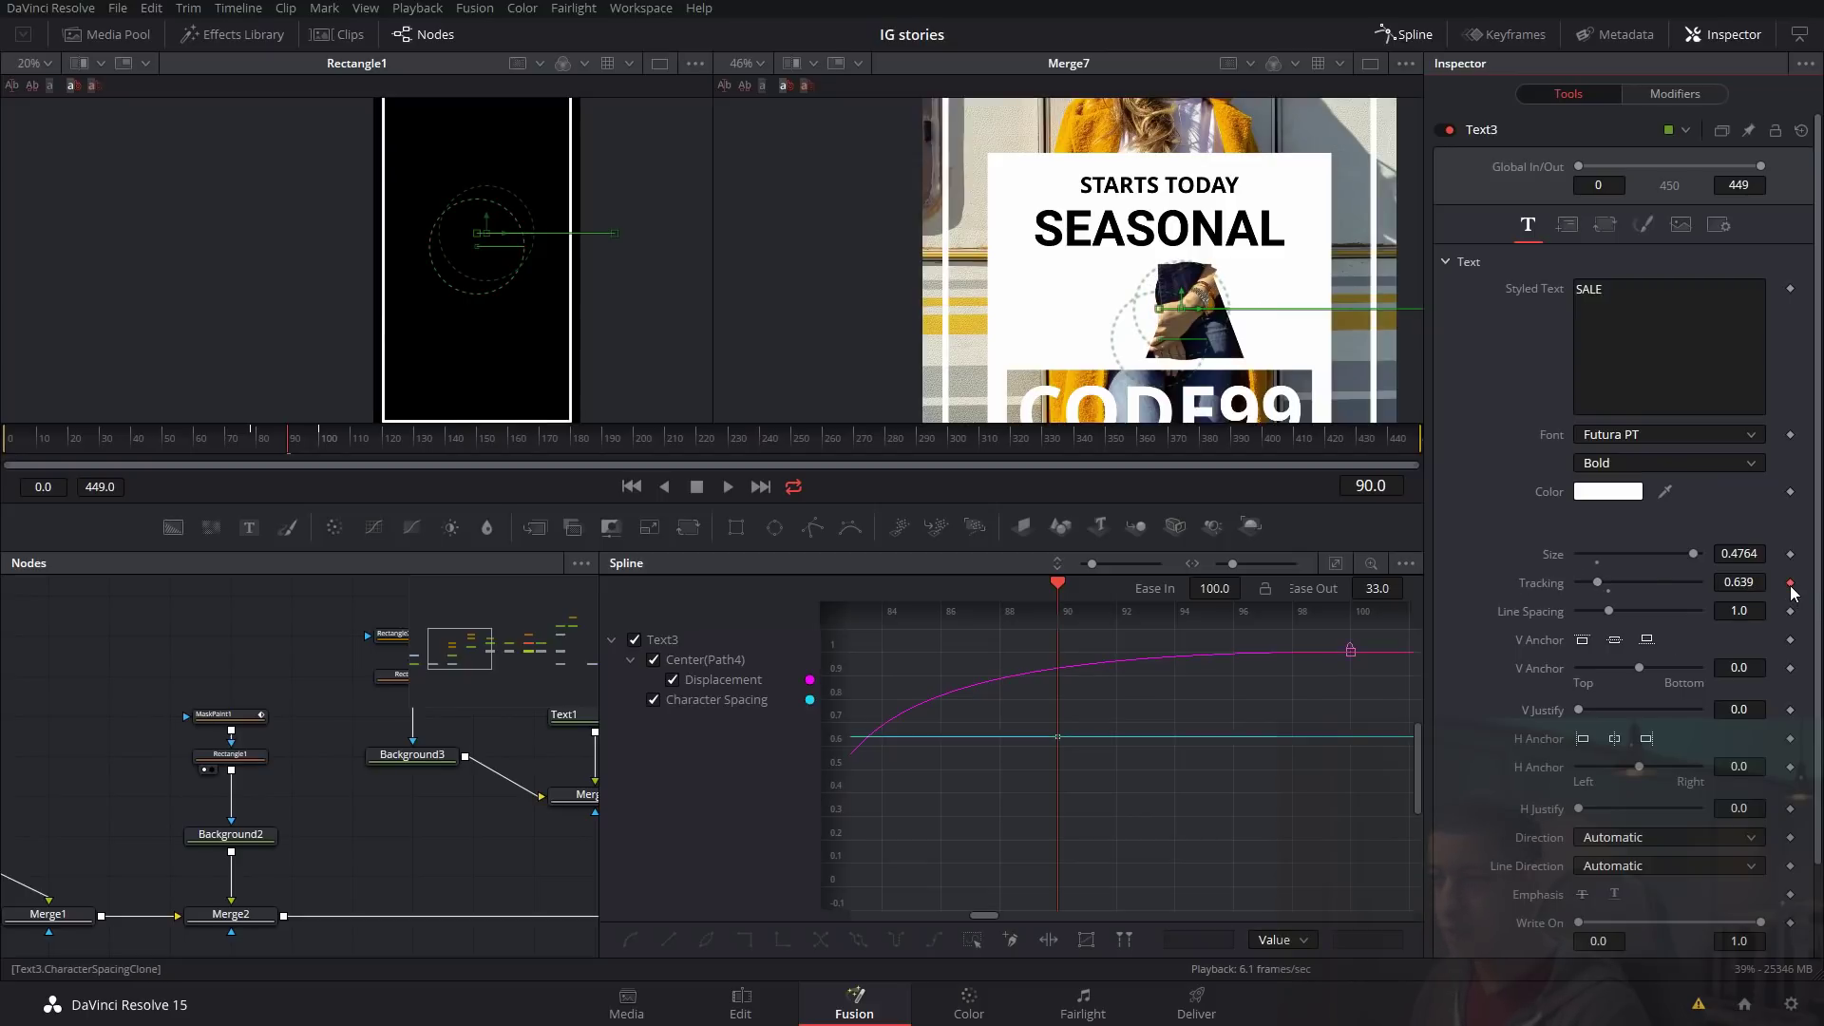
left_click_drag(284, 452, 337, 449)
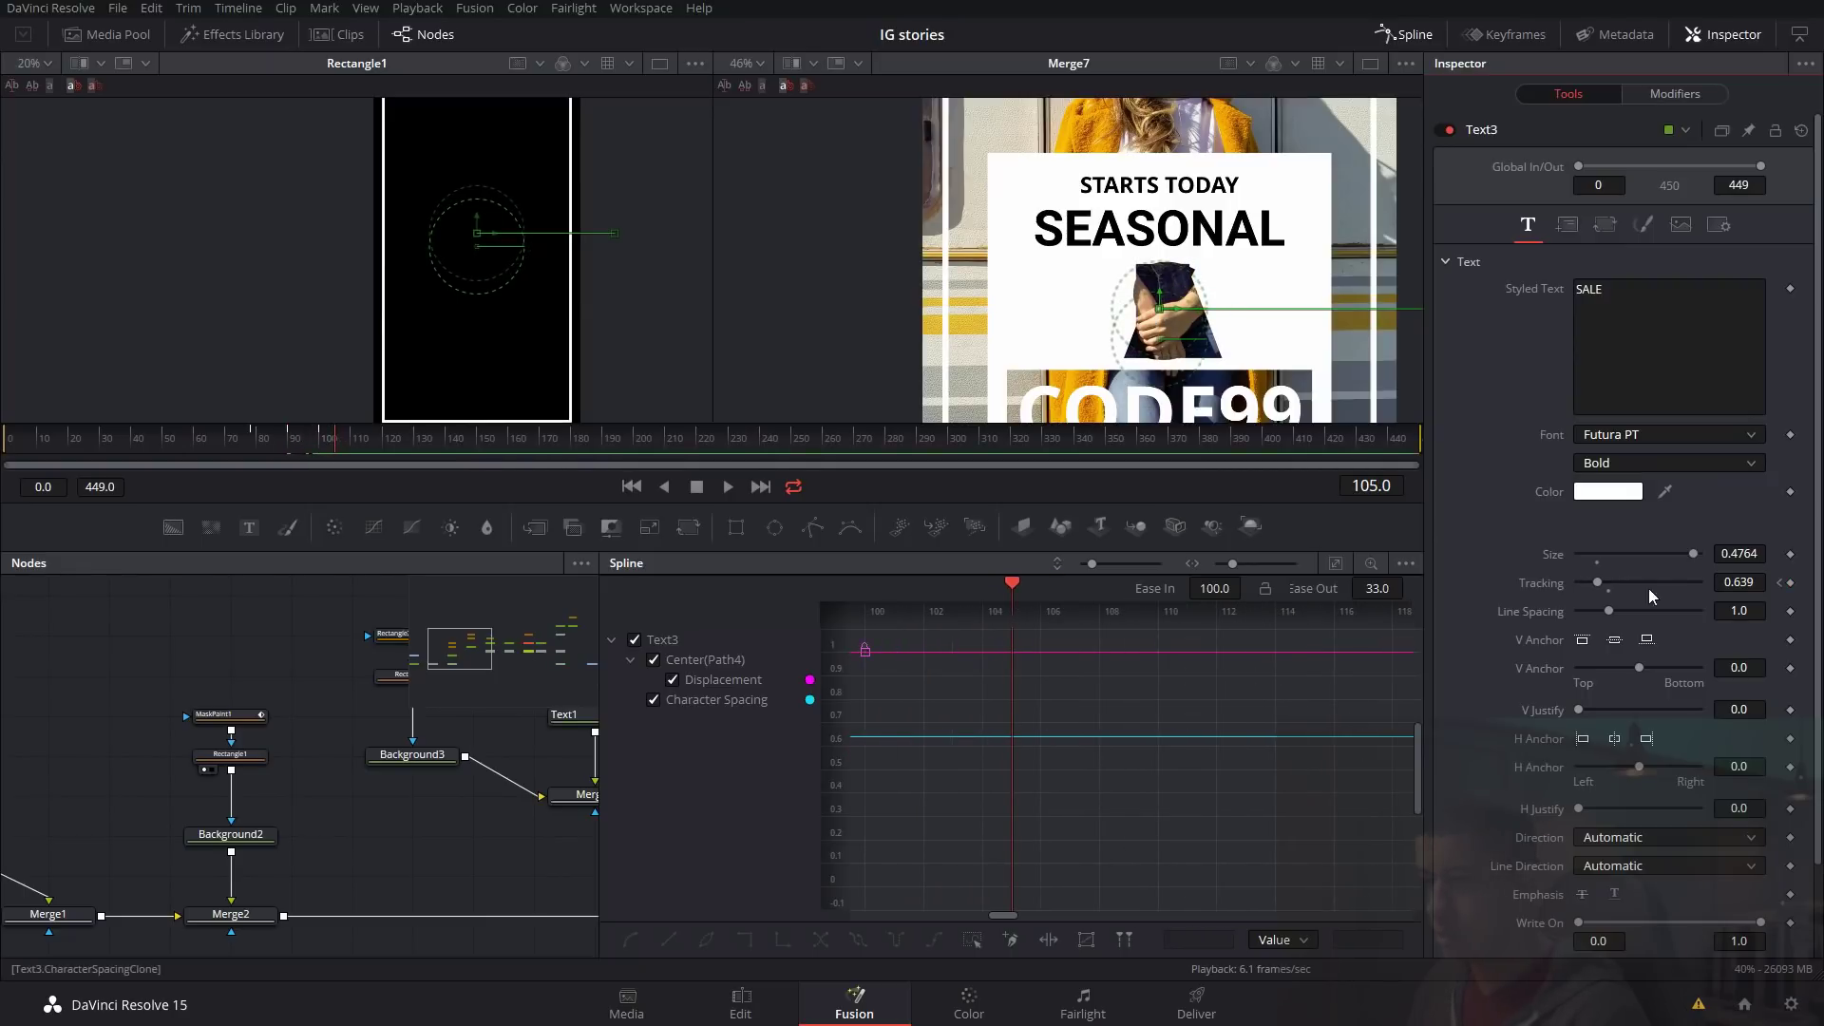
left_click(1609, 589)
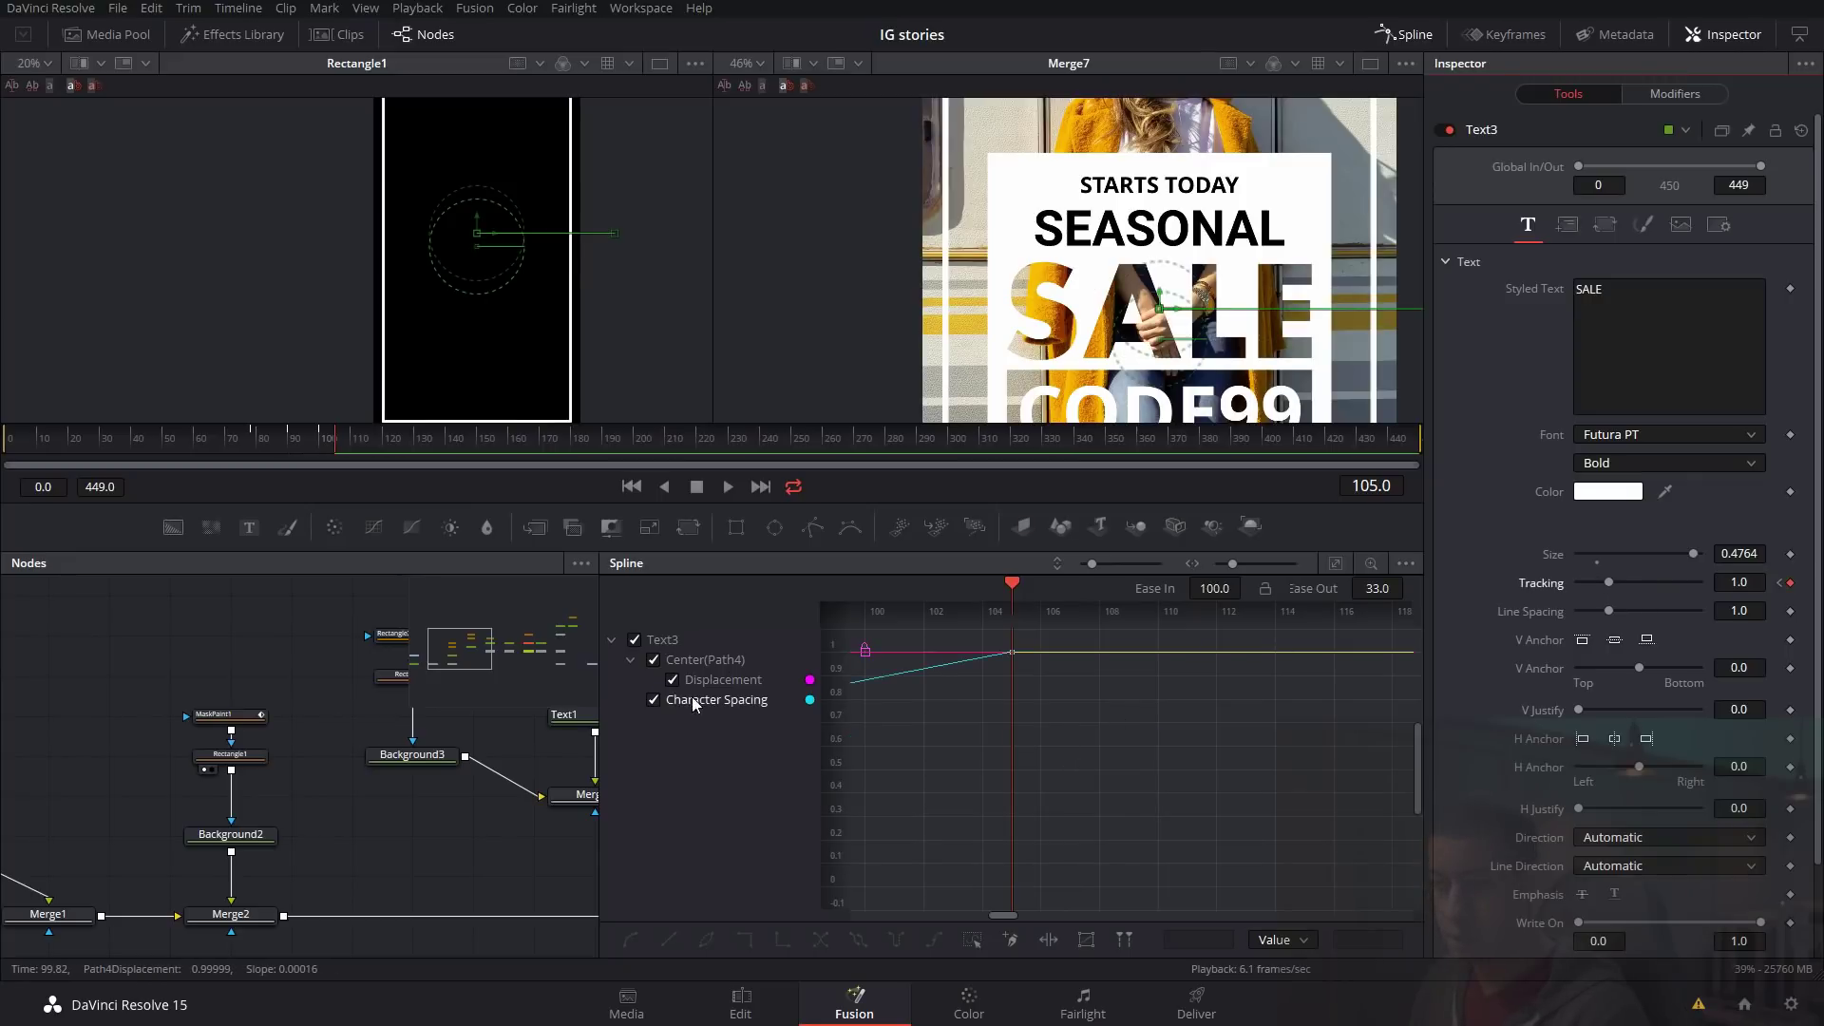
Hide Text3's Center curve, smooth its Character Spacing keyframes, close the Spline editor and play back the letter spread.
left_click(654, 659)
left_click_drag(1057, 707, 971, 652)
key("shift+s")
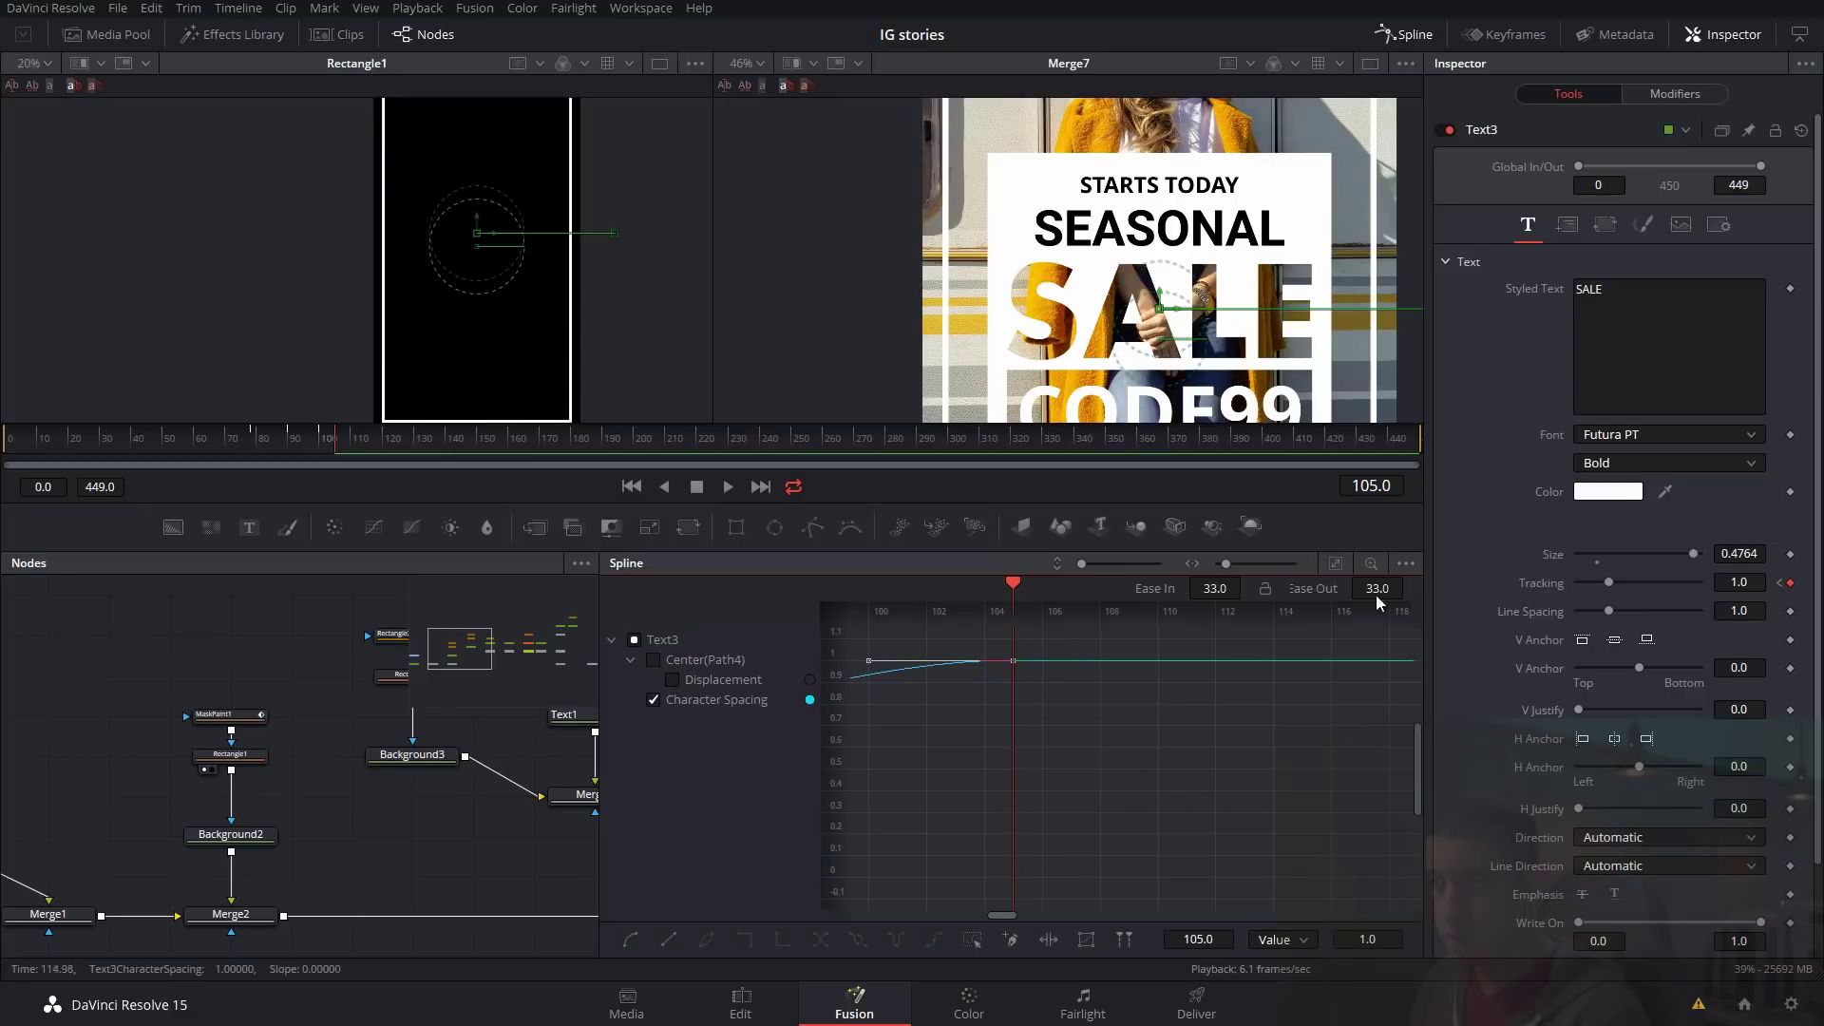
left_click(1415, 35)
left_click_drag(259, 439, 253, 439)
left_click(728, 486)
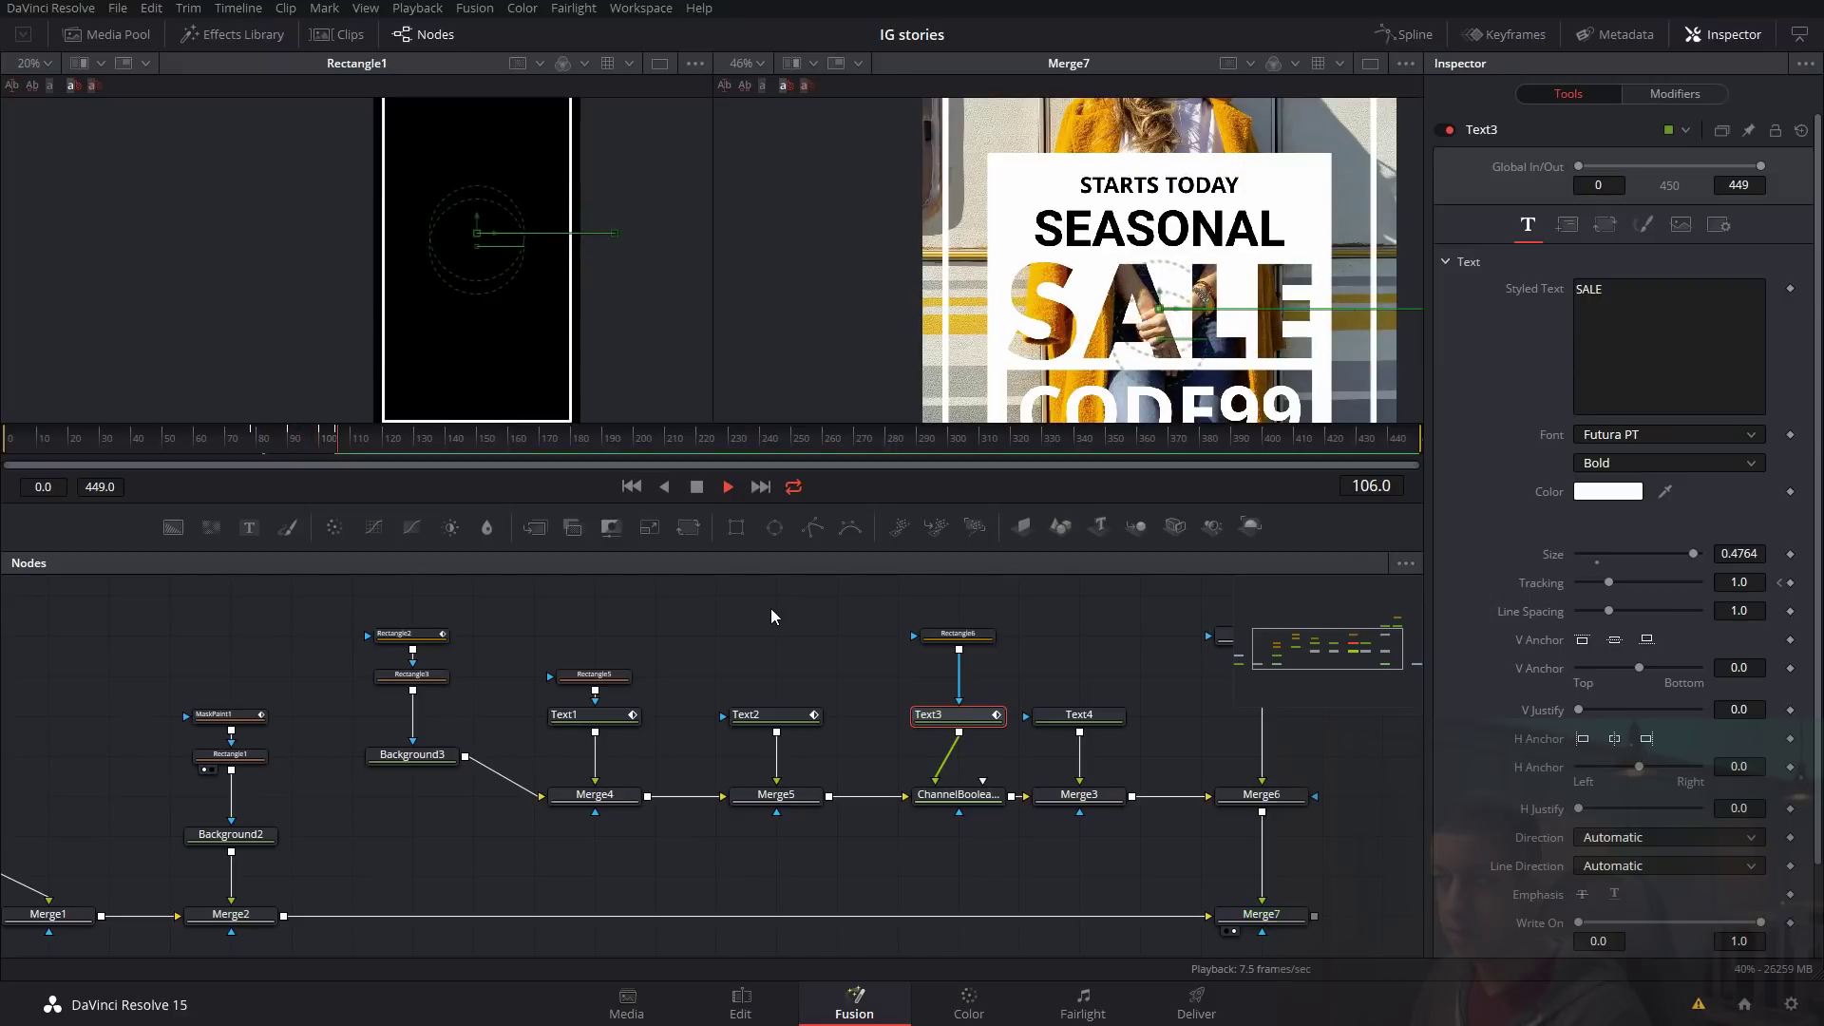
left_click(276, 439)
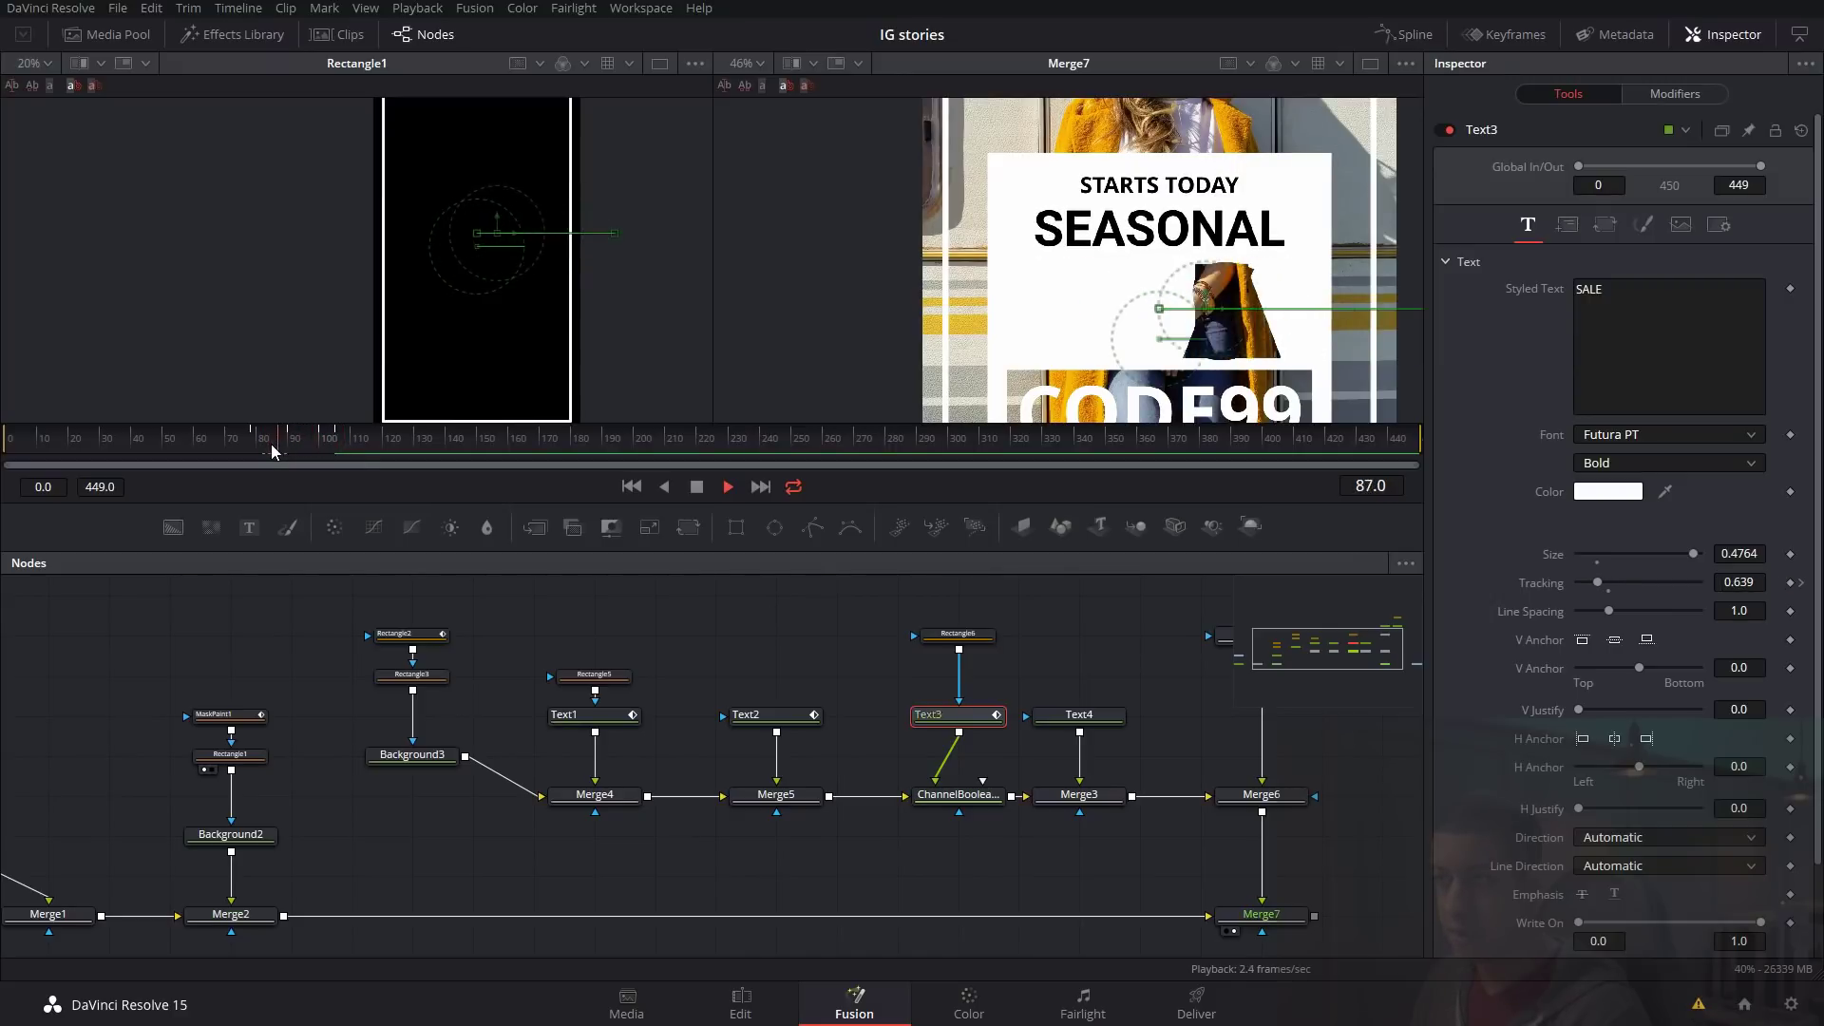
key("space")
Raise Ease In on the frame 105 keyframe of Text3's Character Spacing curve to about 76.
left_click(1404, 34)
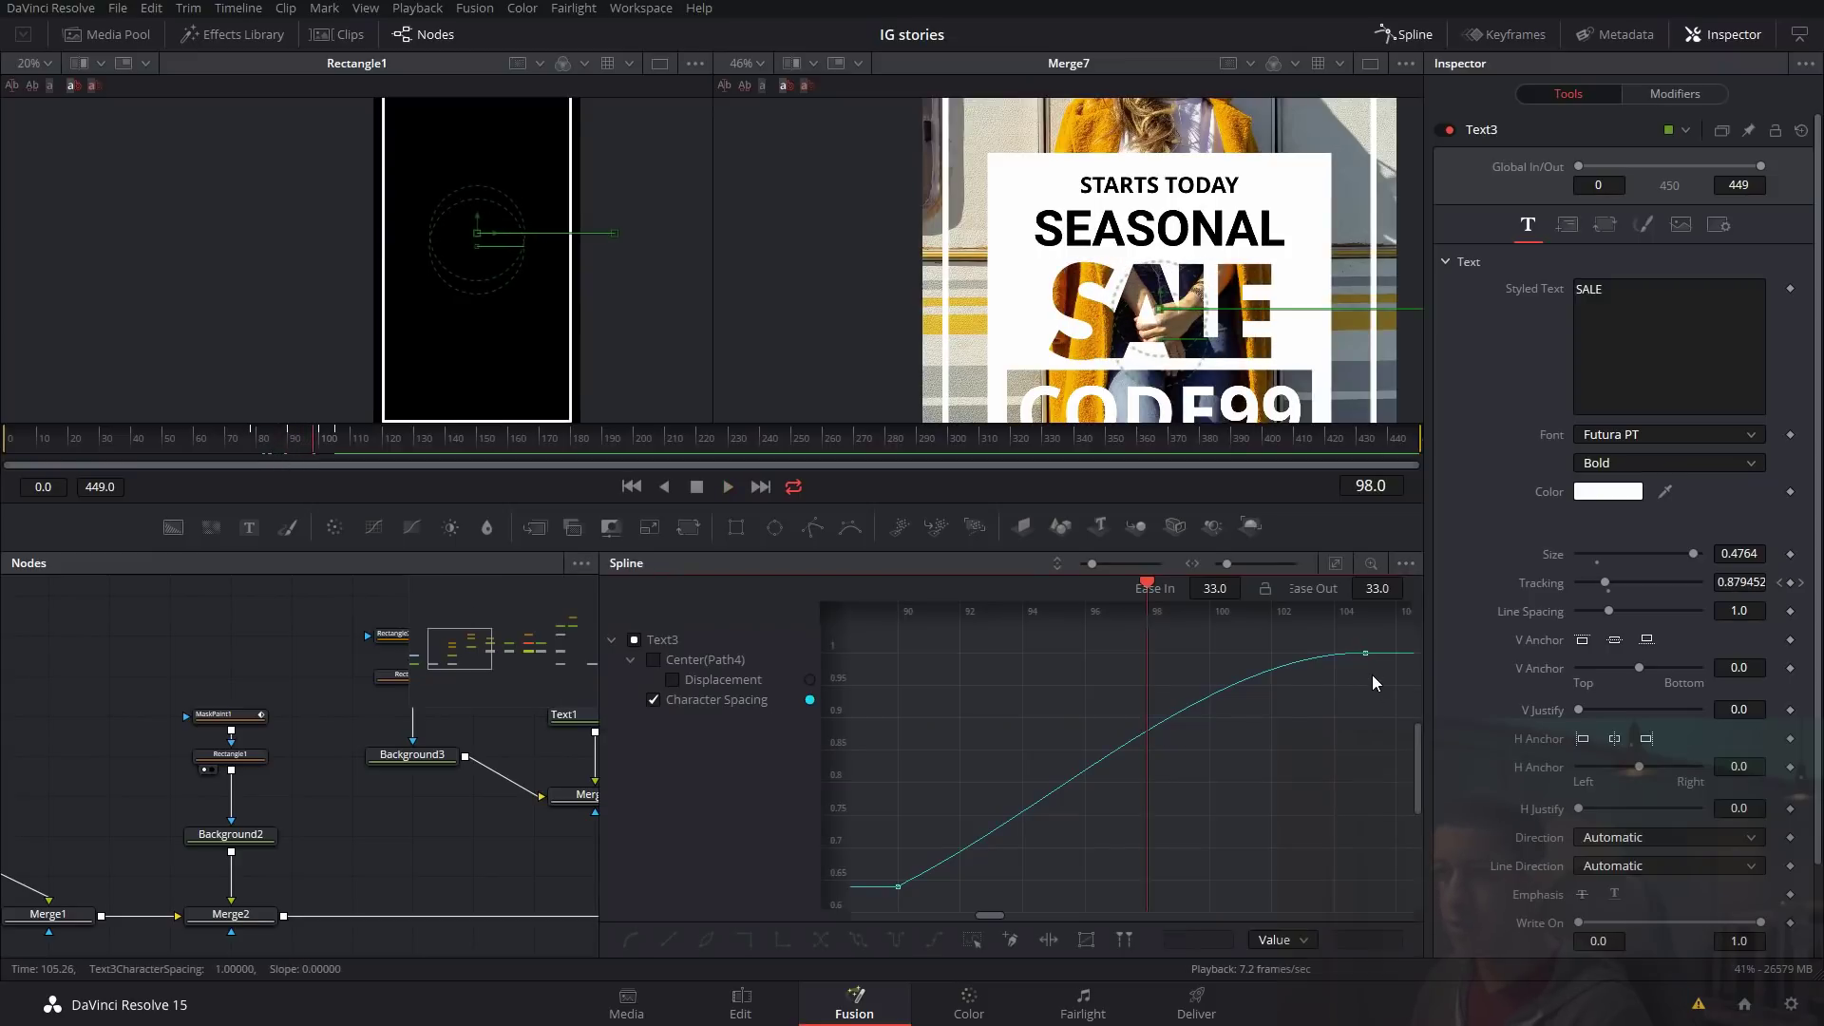
left_click_drag(1209, 653, 1002, 652)
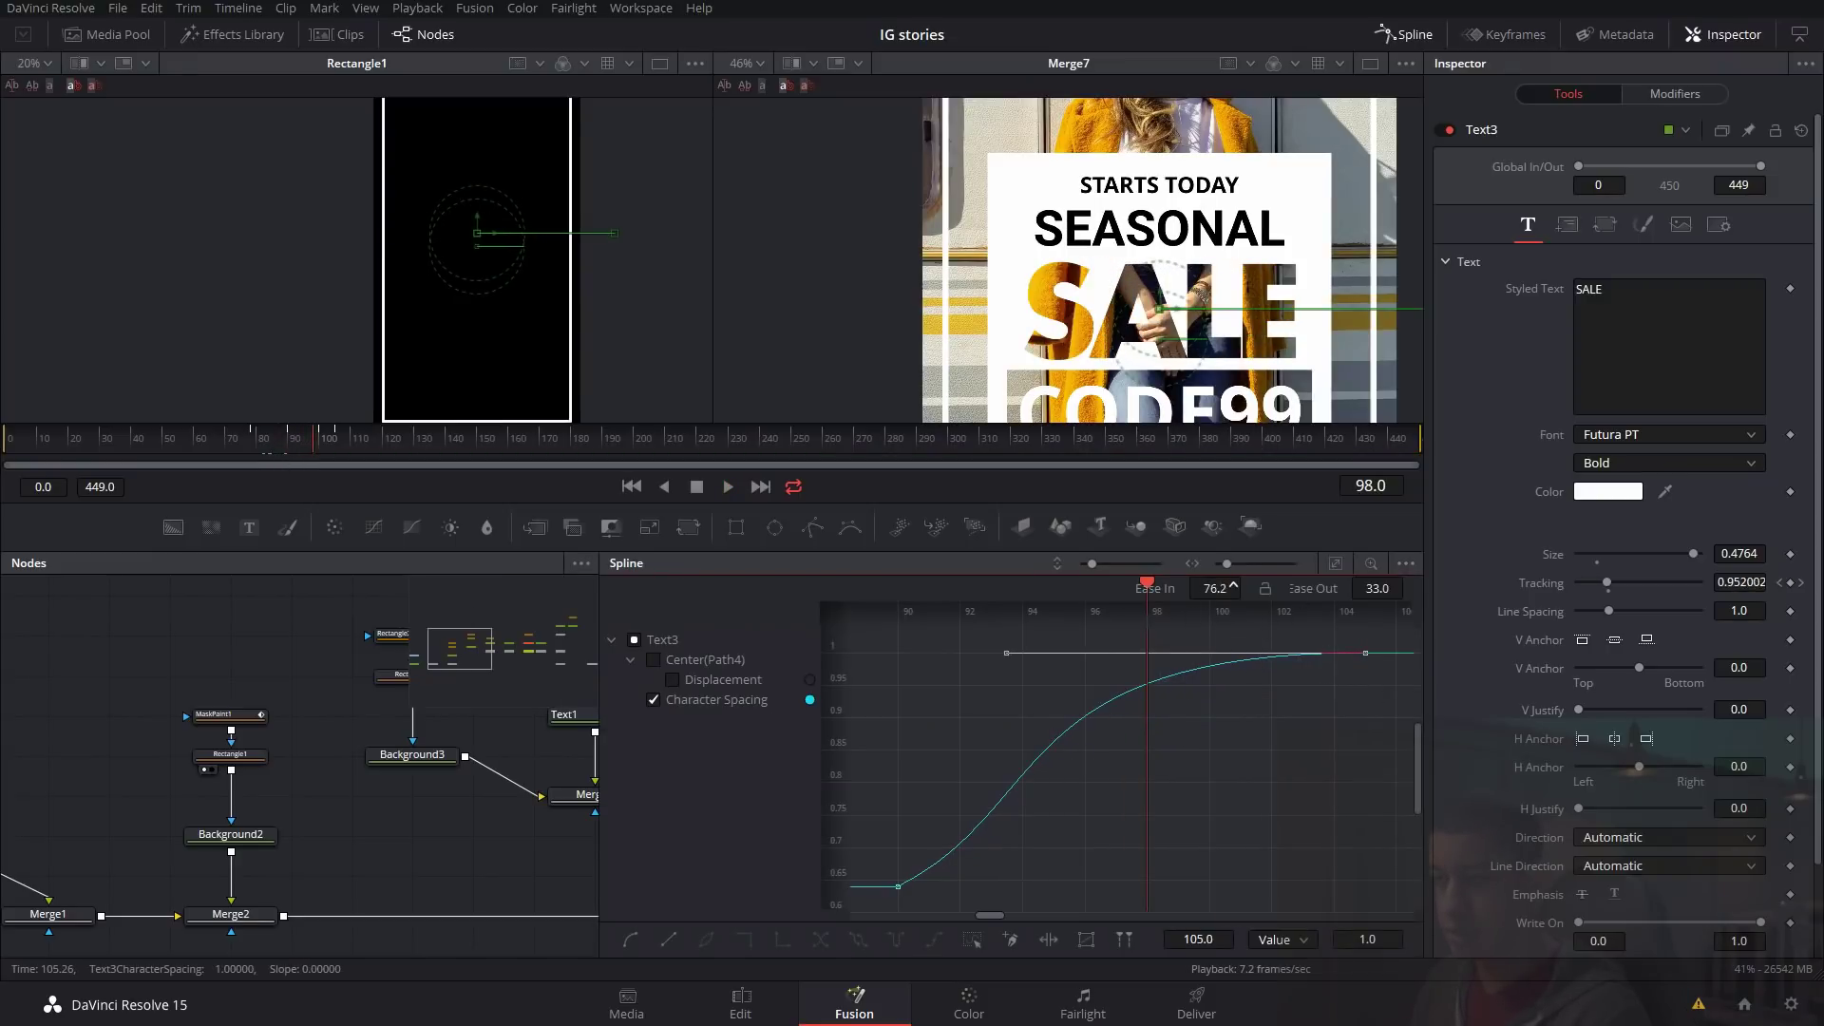
left_click(1407, 34)
Animate the Width of Rectangle3, the cutout behind CODE99, from 0 on frame 95 to 0.644578 just past frame 110.
left_click_drag(1090, 850, 963, 839)
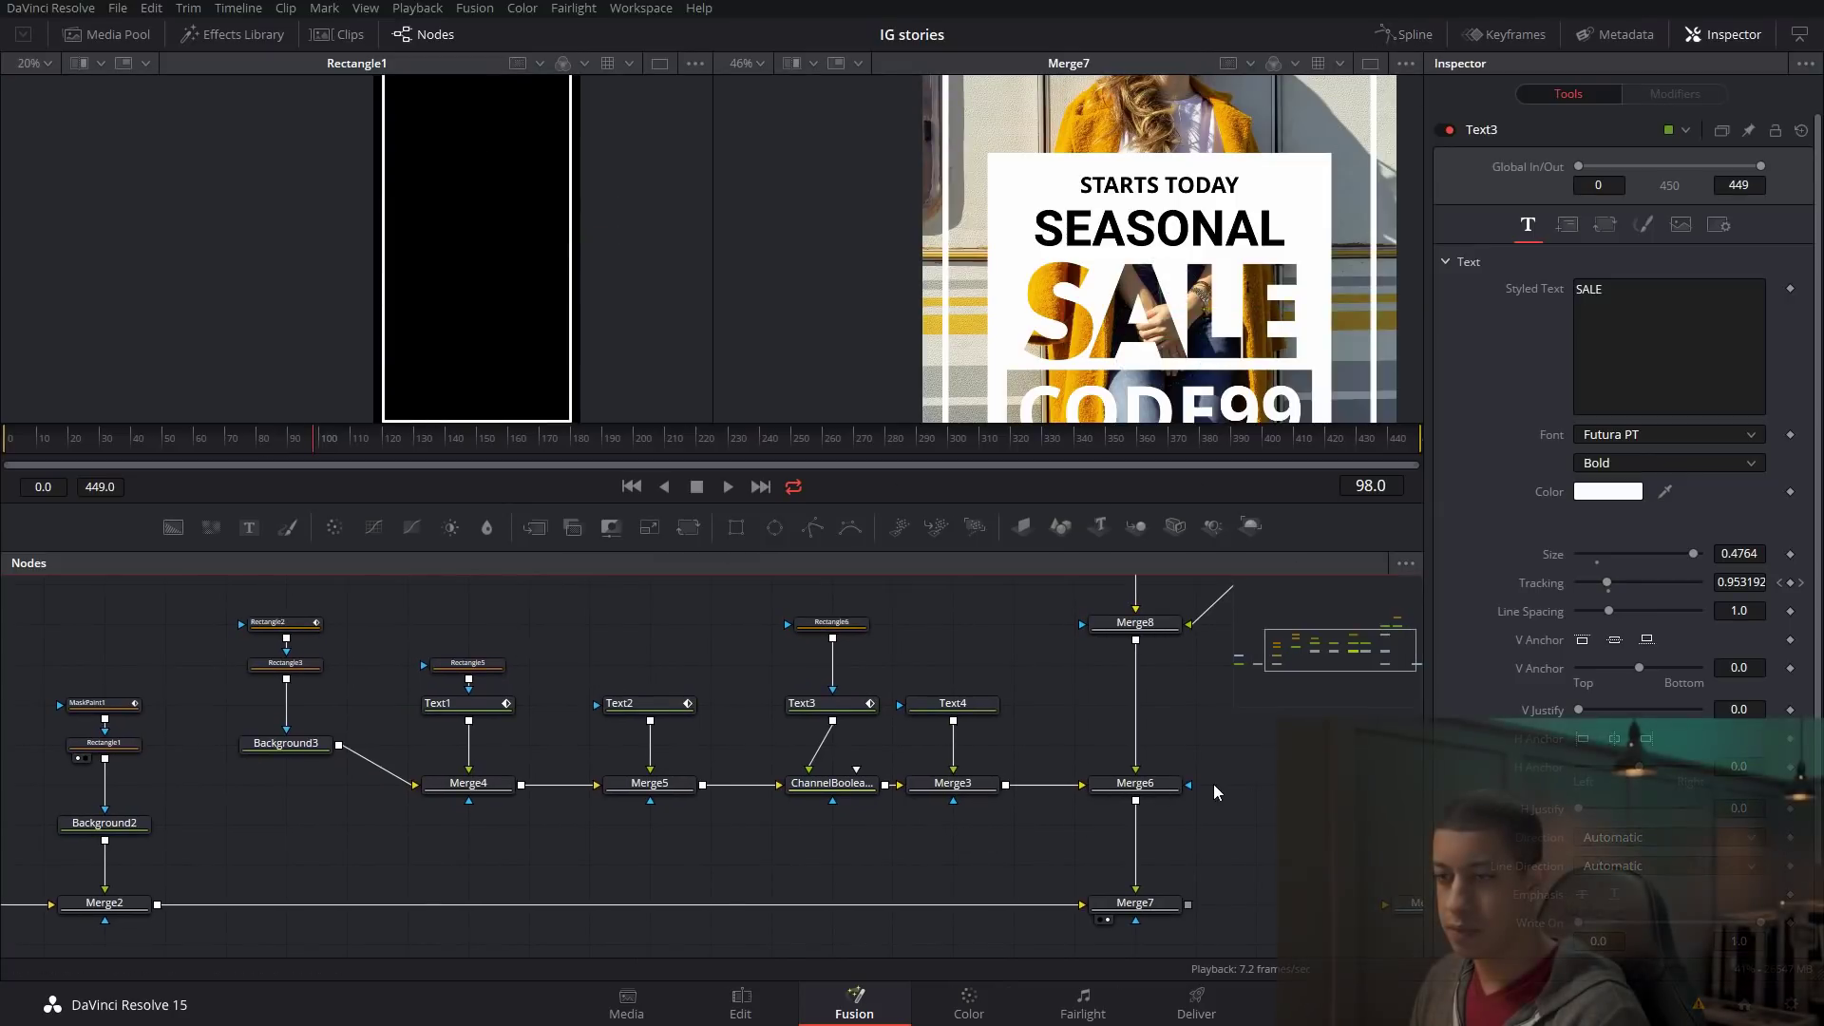
scroll(1213, 784, "right", 5)
left_click_drag(1018, 777, 1352, 780)
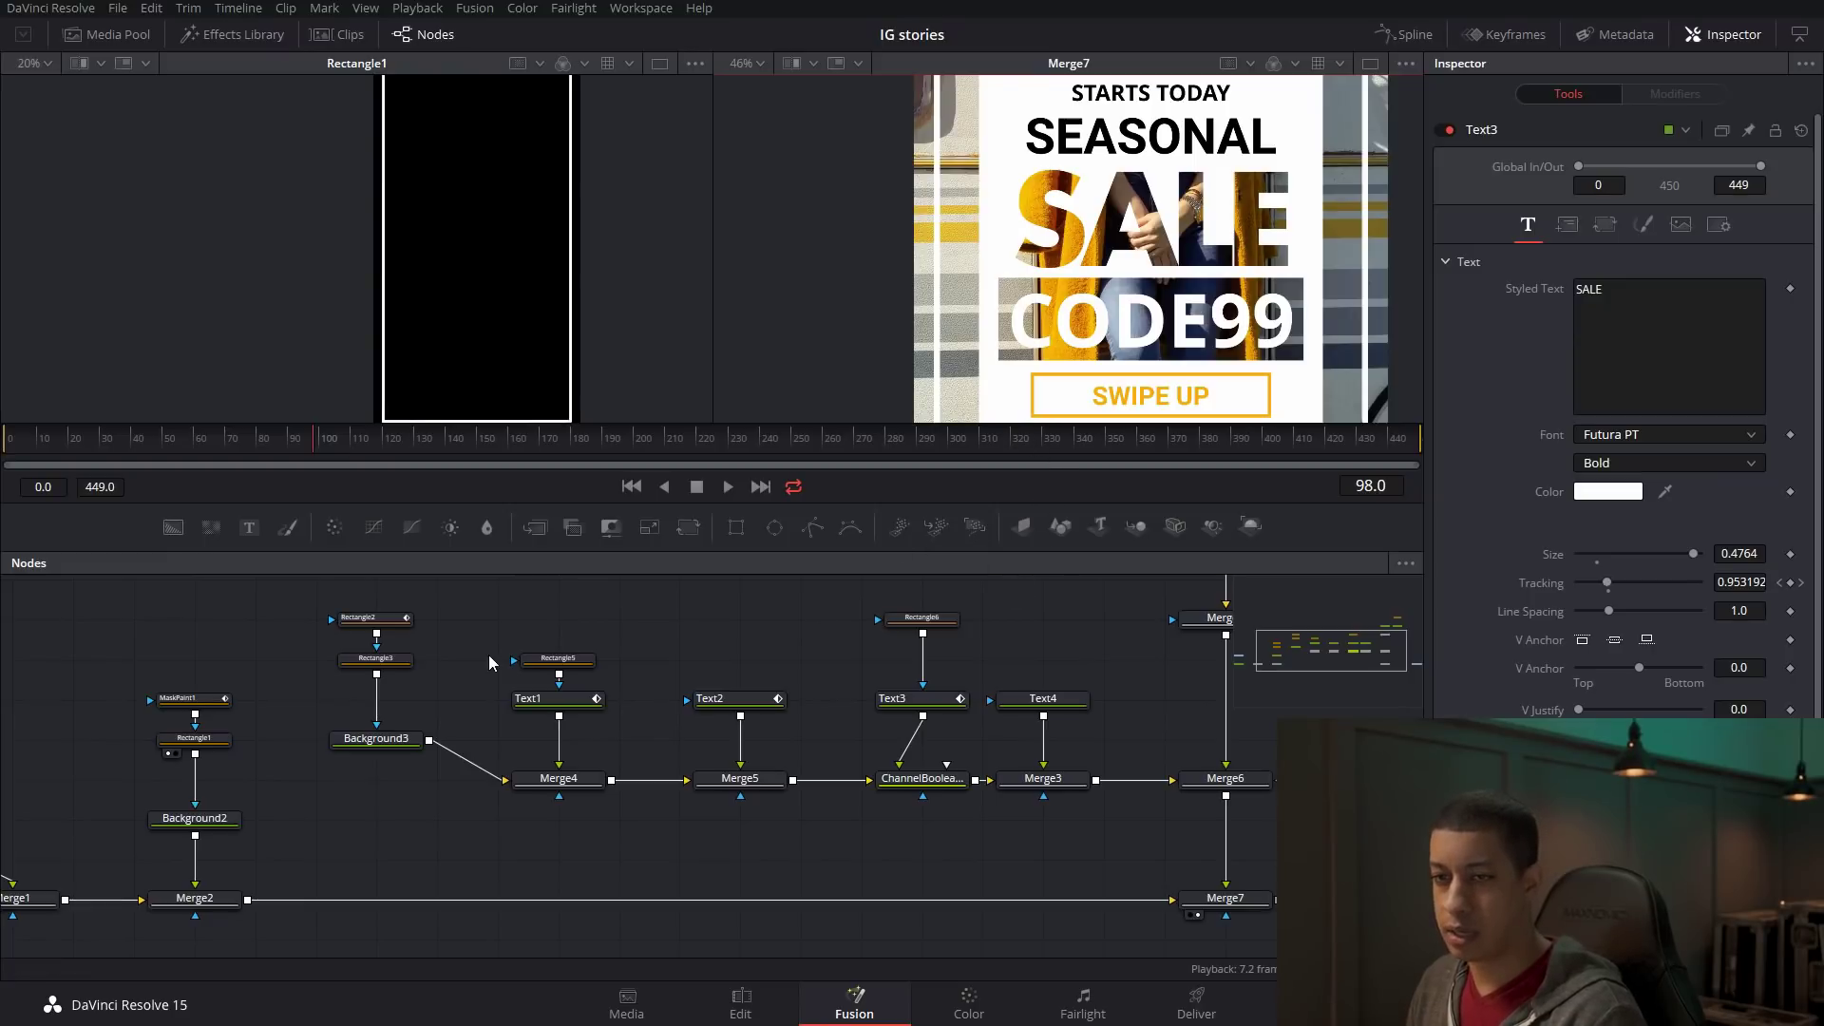
left_click(408, 664)
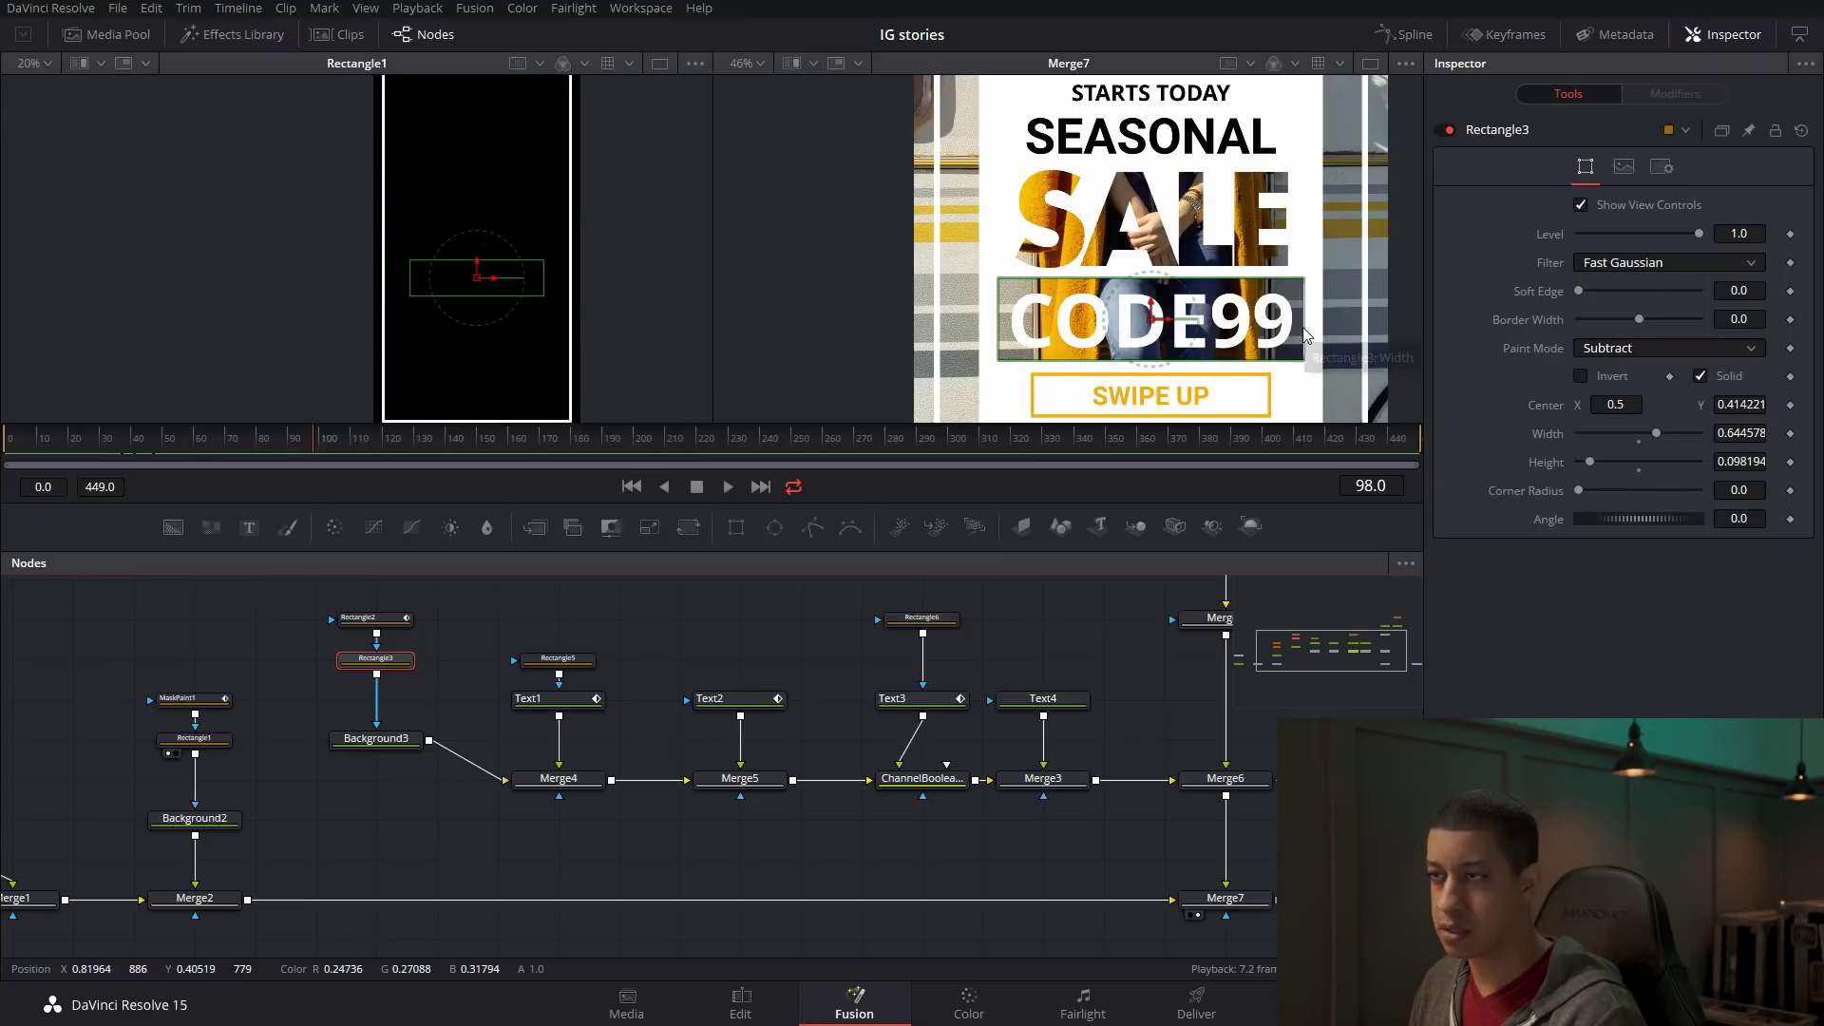
mouse_move(1305, 333)
left_mouse_down()
mouse_move(1140, 343)
mouse_move(1304, 360)
left_mouse_up()
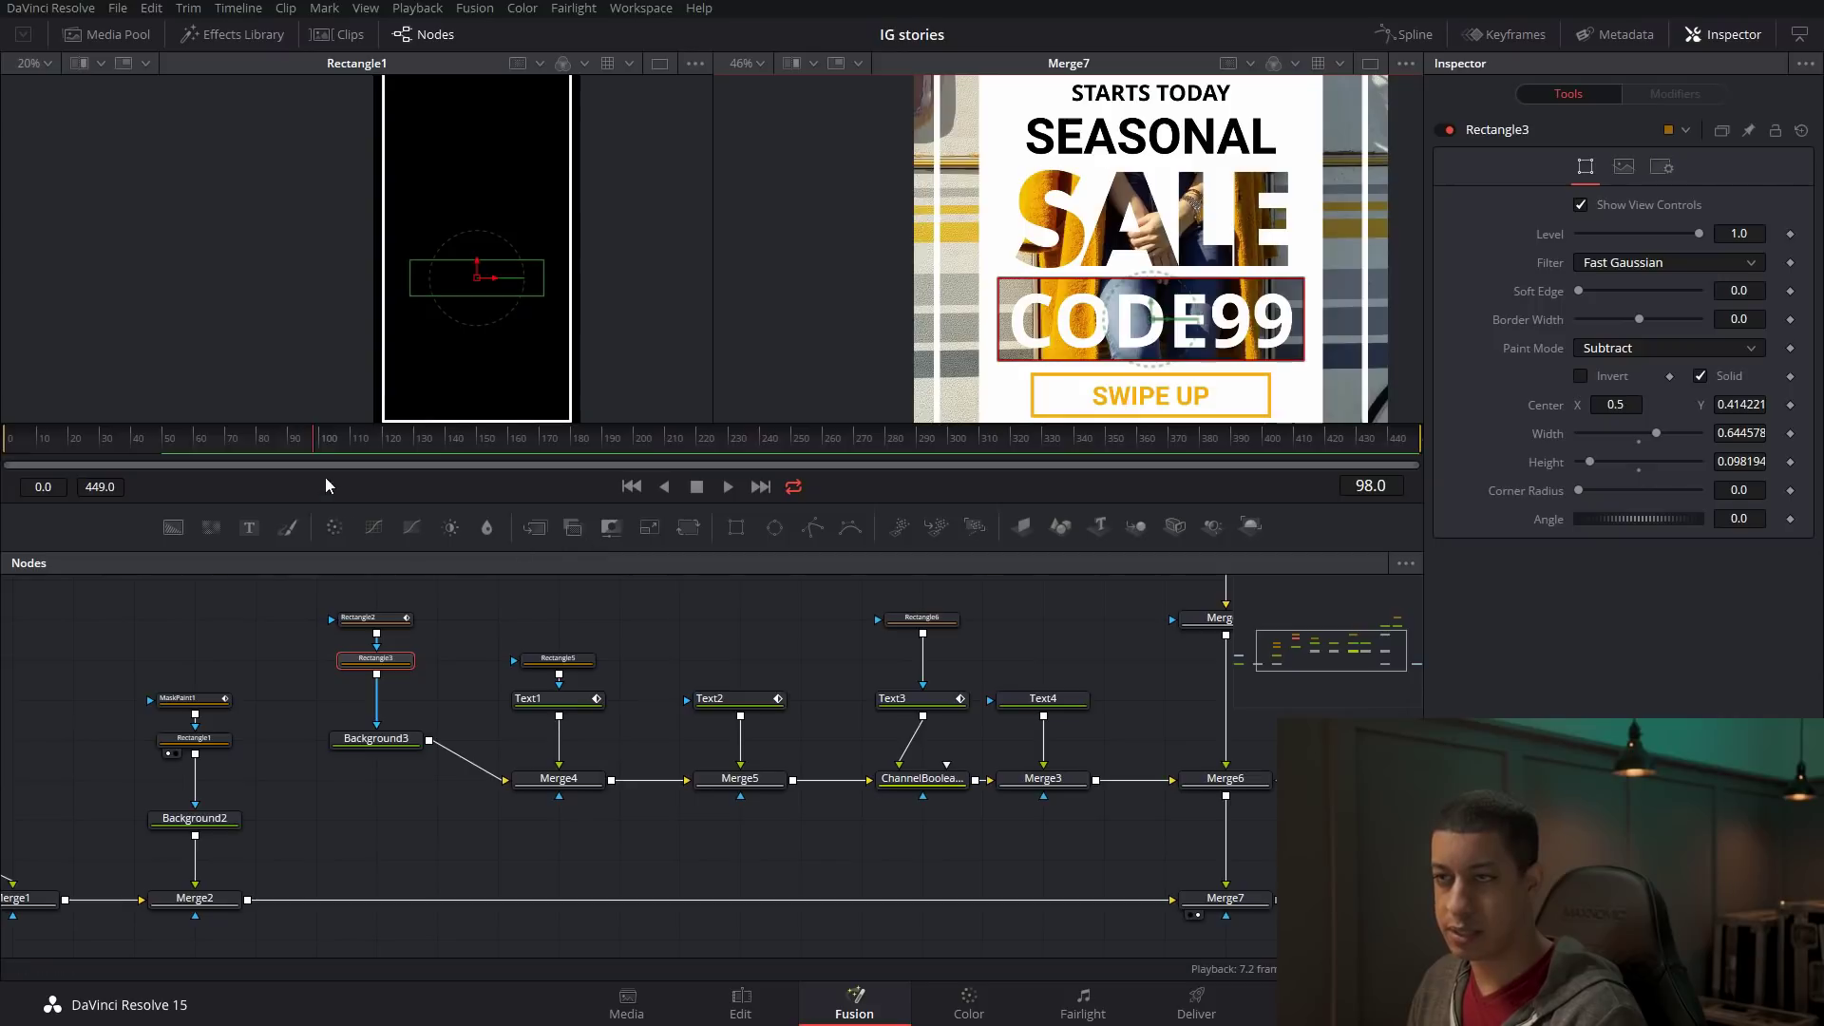
mouse_move(311, 454)
left_mouse_down()
mouse_move(279, 450)
mouse_move(304, 443)
left_mouse_up()
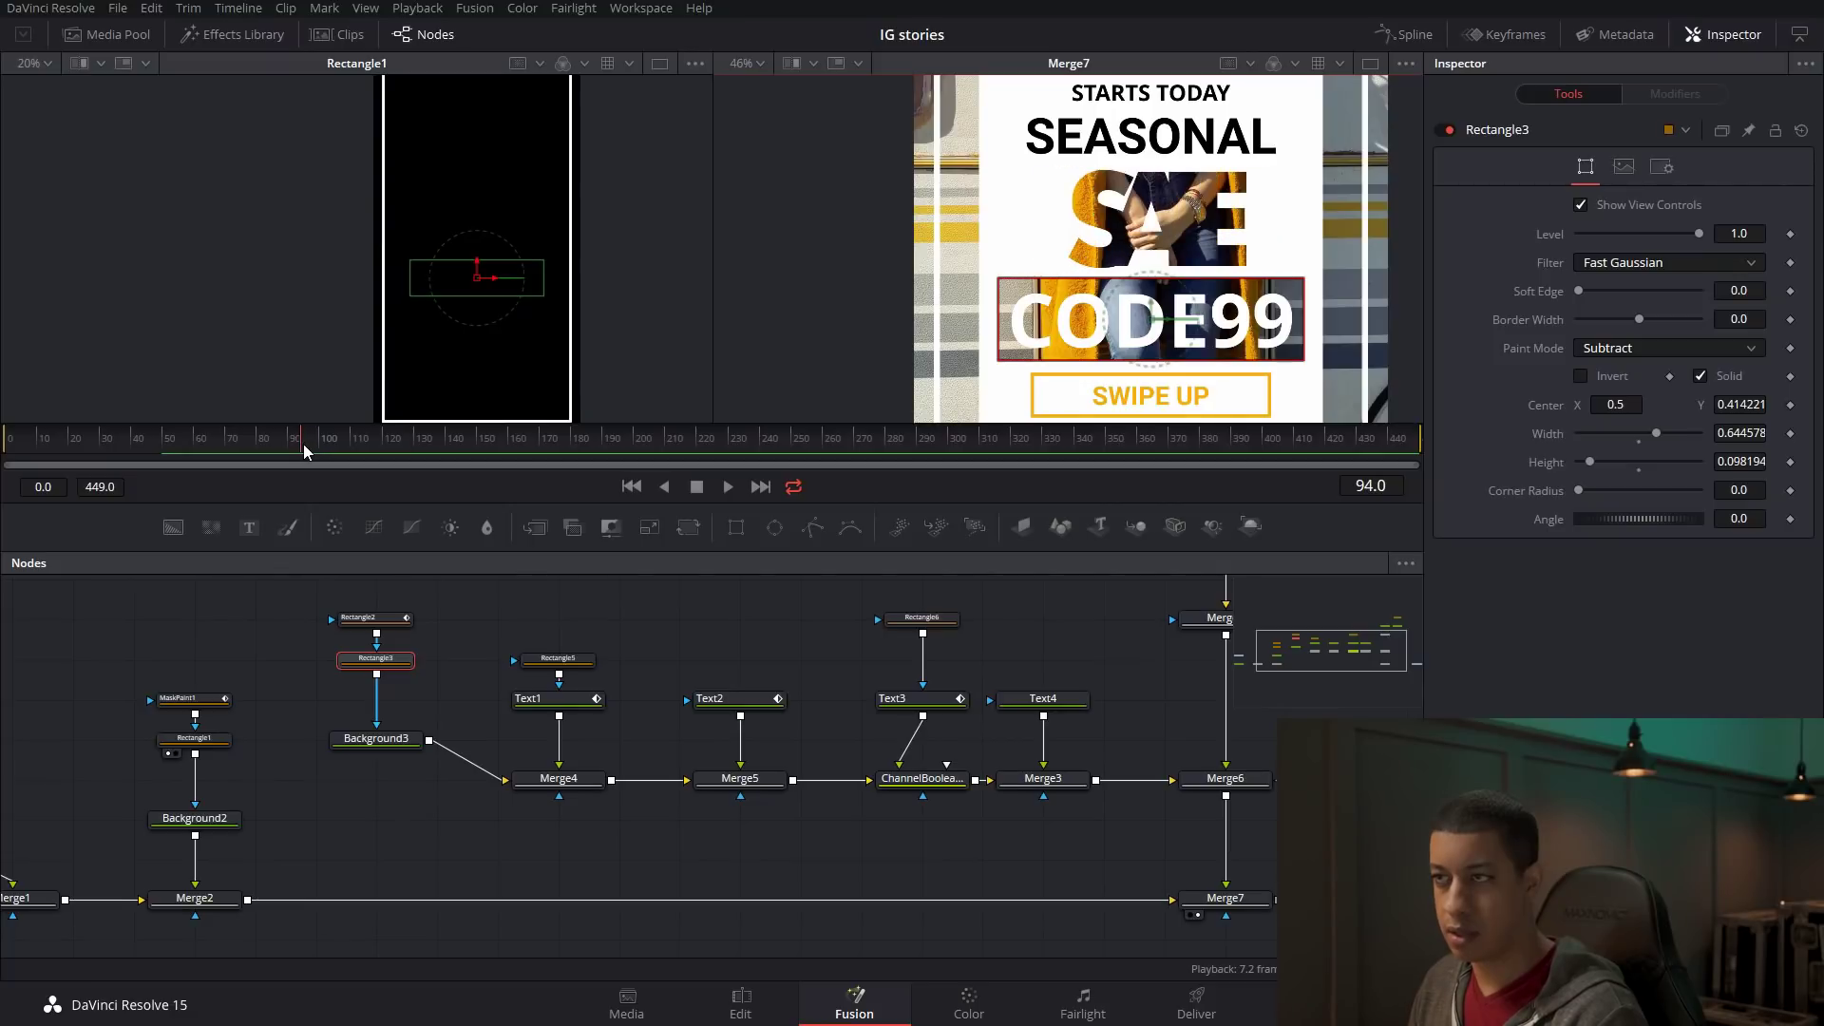
left_click(1790, 434)
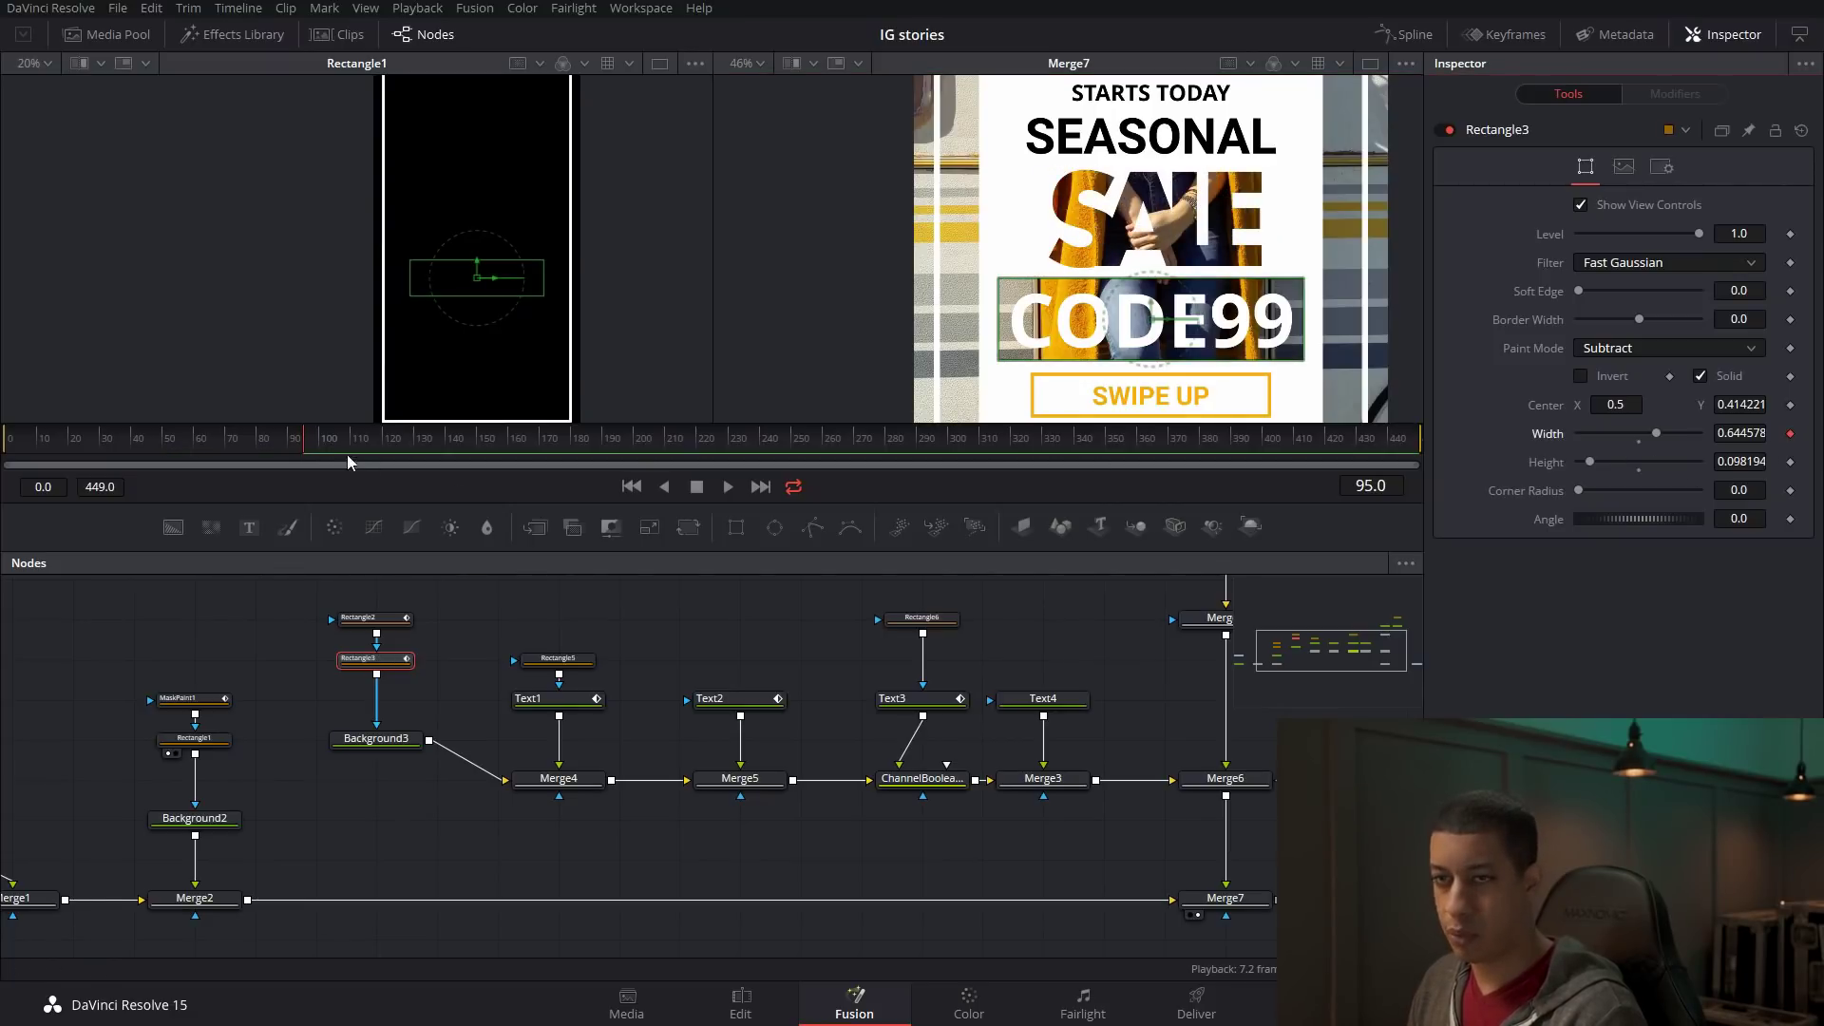
left_click_drag(331, 443, 361, 447)
left_click(1780, 434)
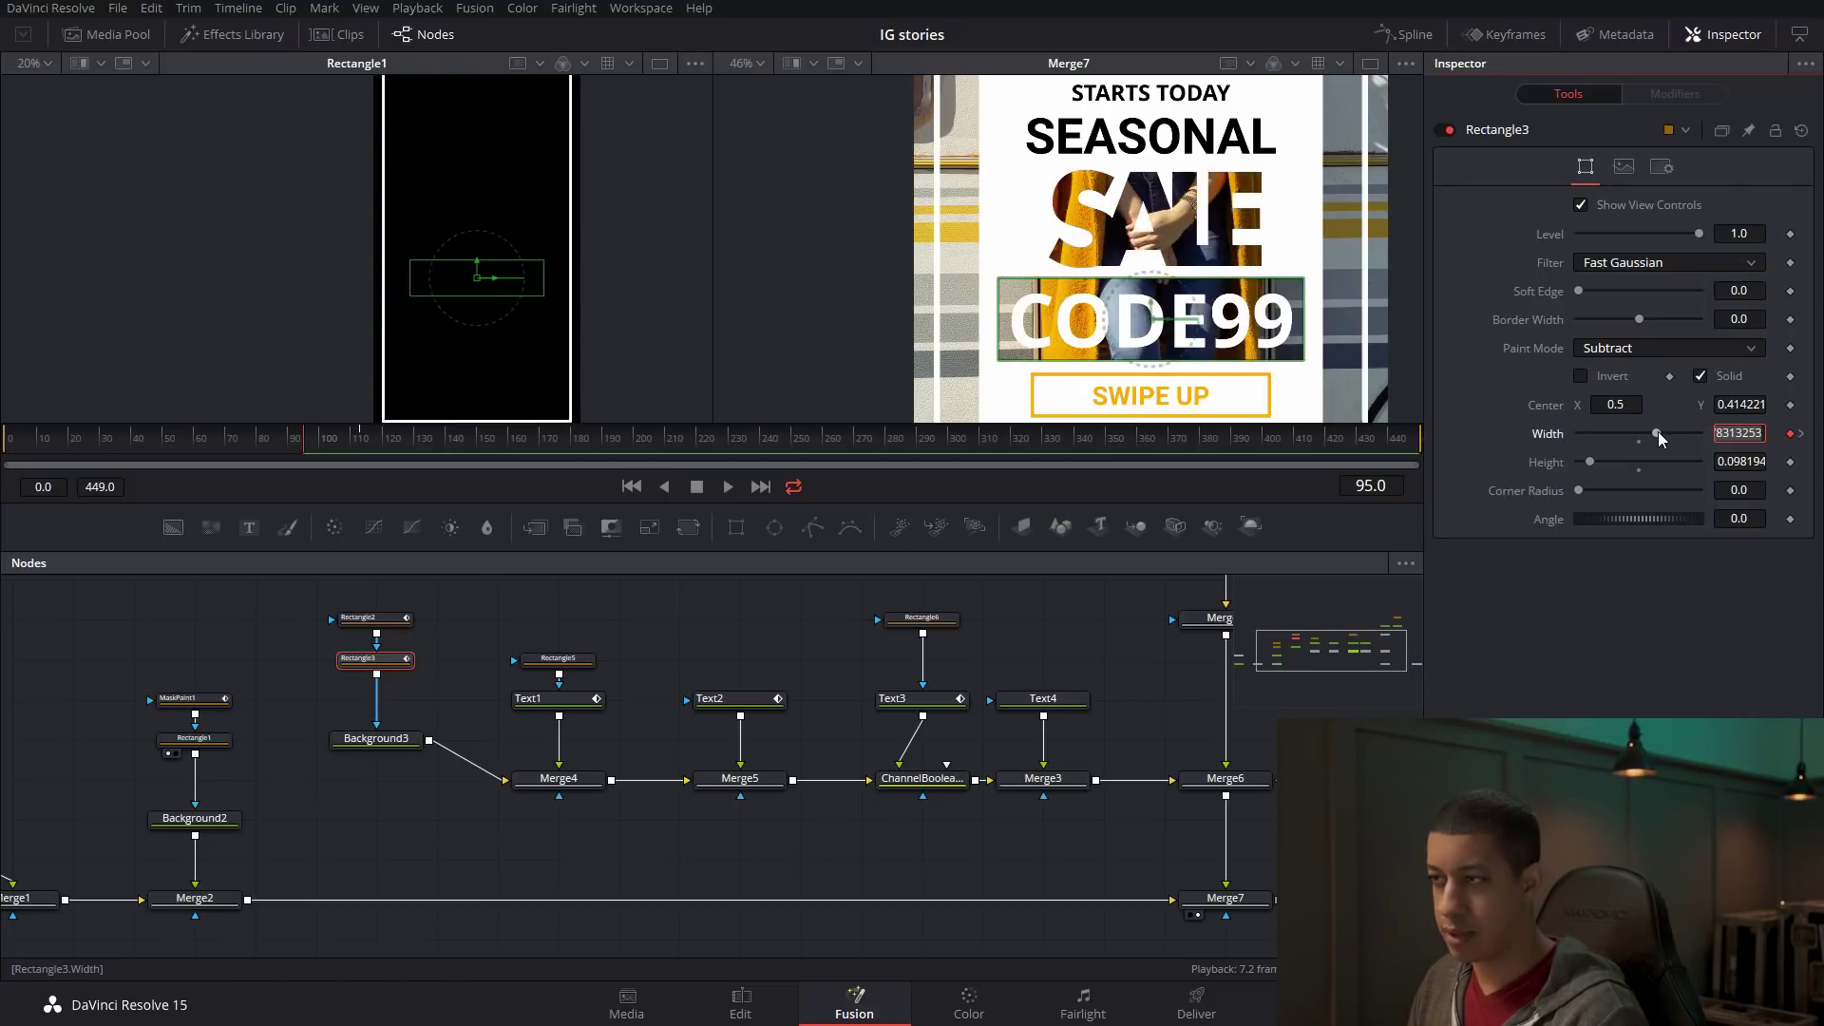
left_click_drag(1657, 432, 1507, 437)
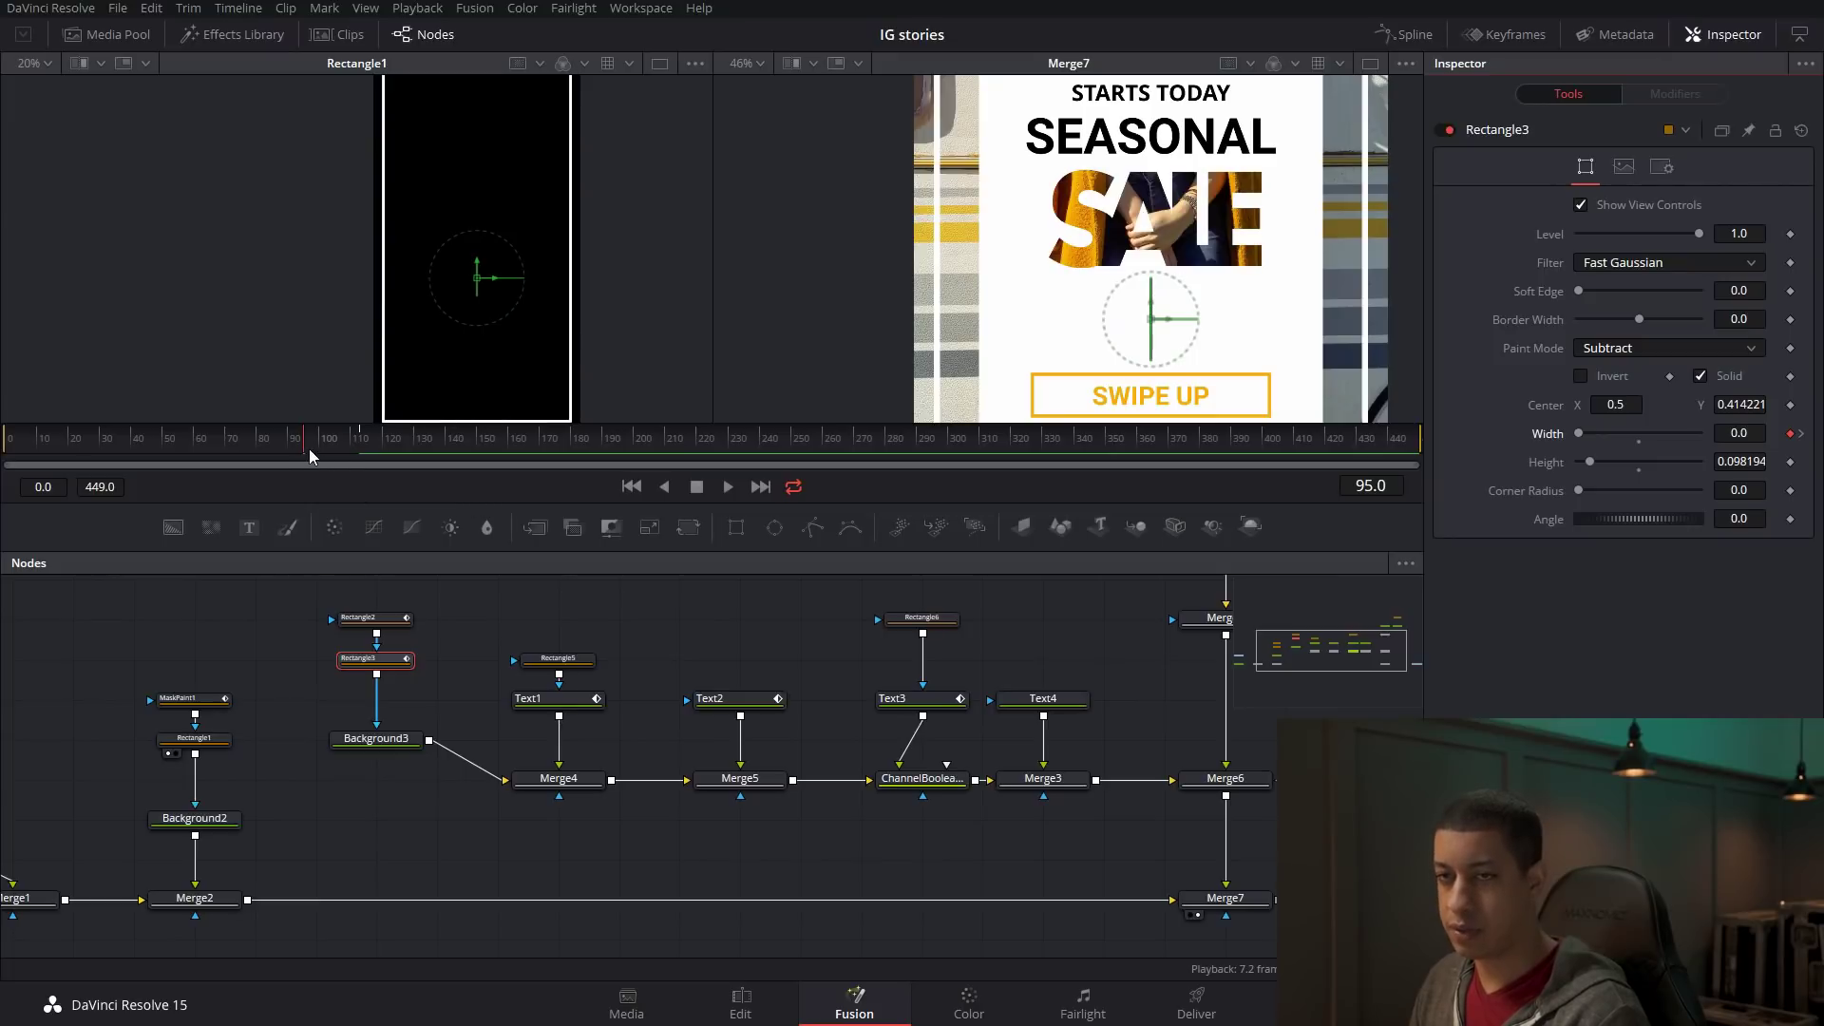
Keyframe Merge3's Blend at 1.0 on frame 95 and 0.0 on frame 94 so CODE99 stays hidden until its reveal.
left_click(1068, 705)
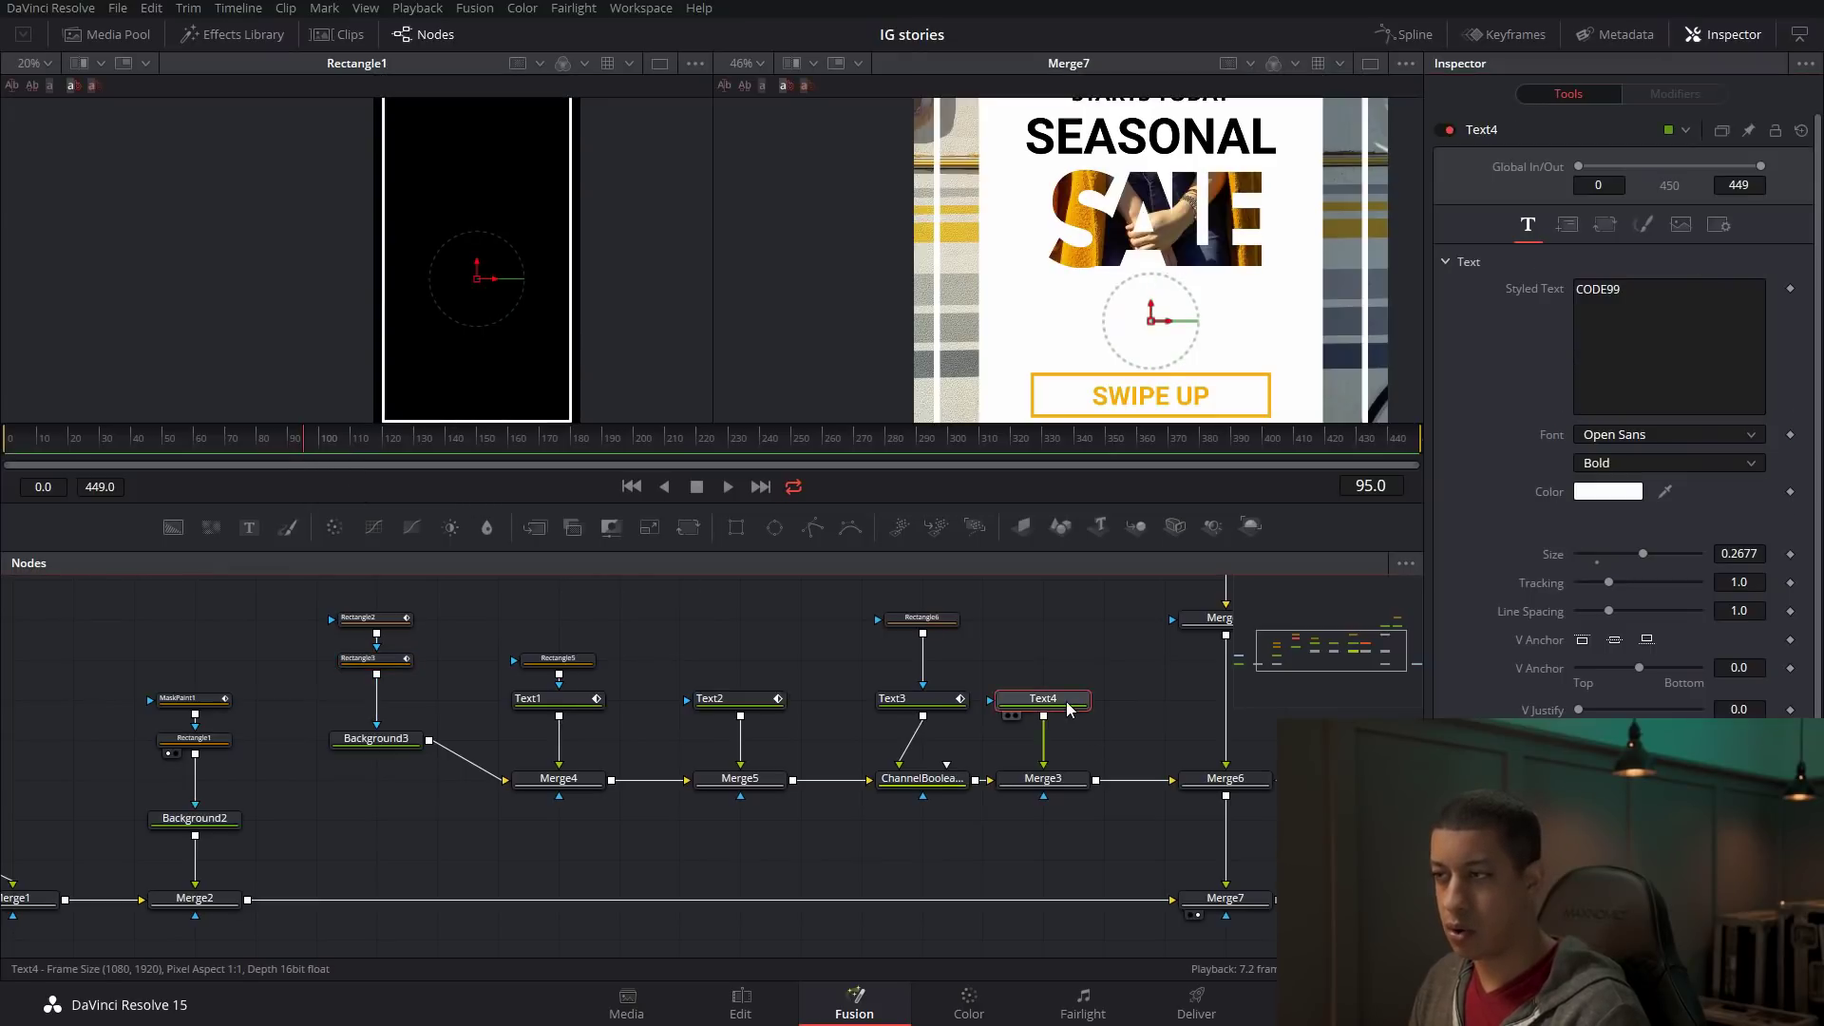
left_click(1036, 782)
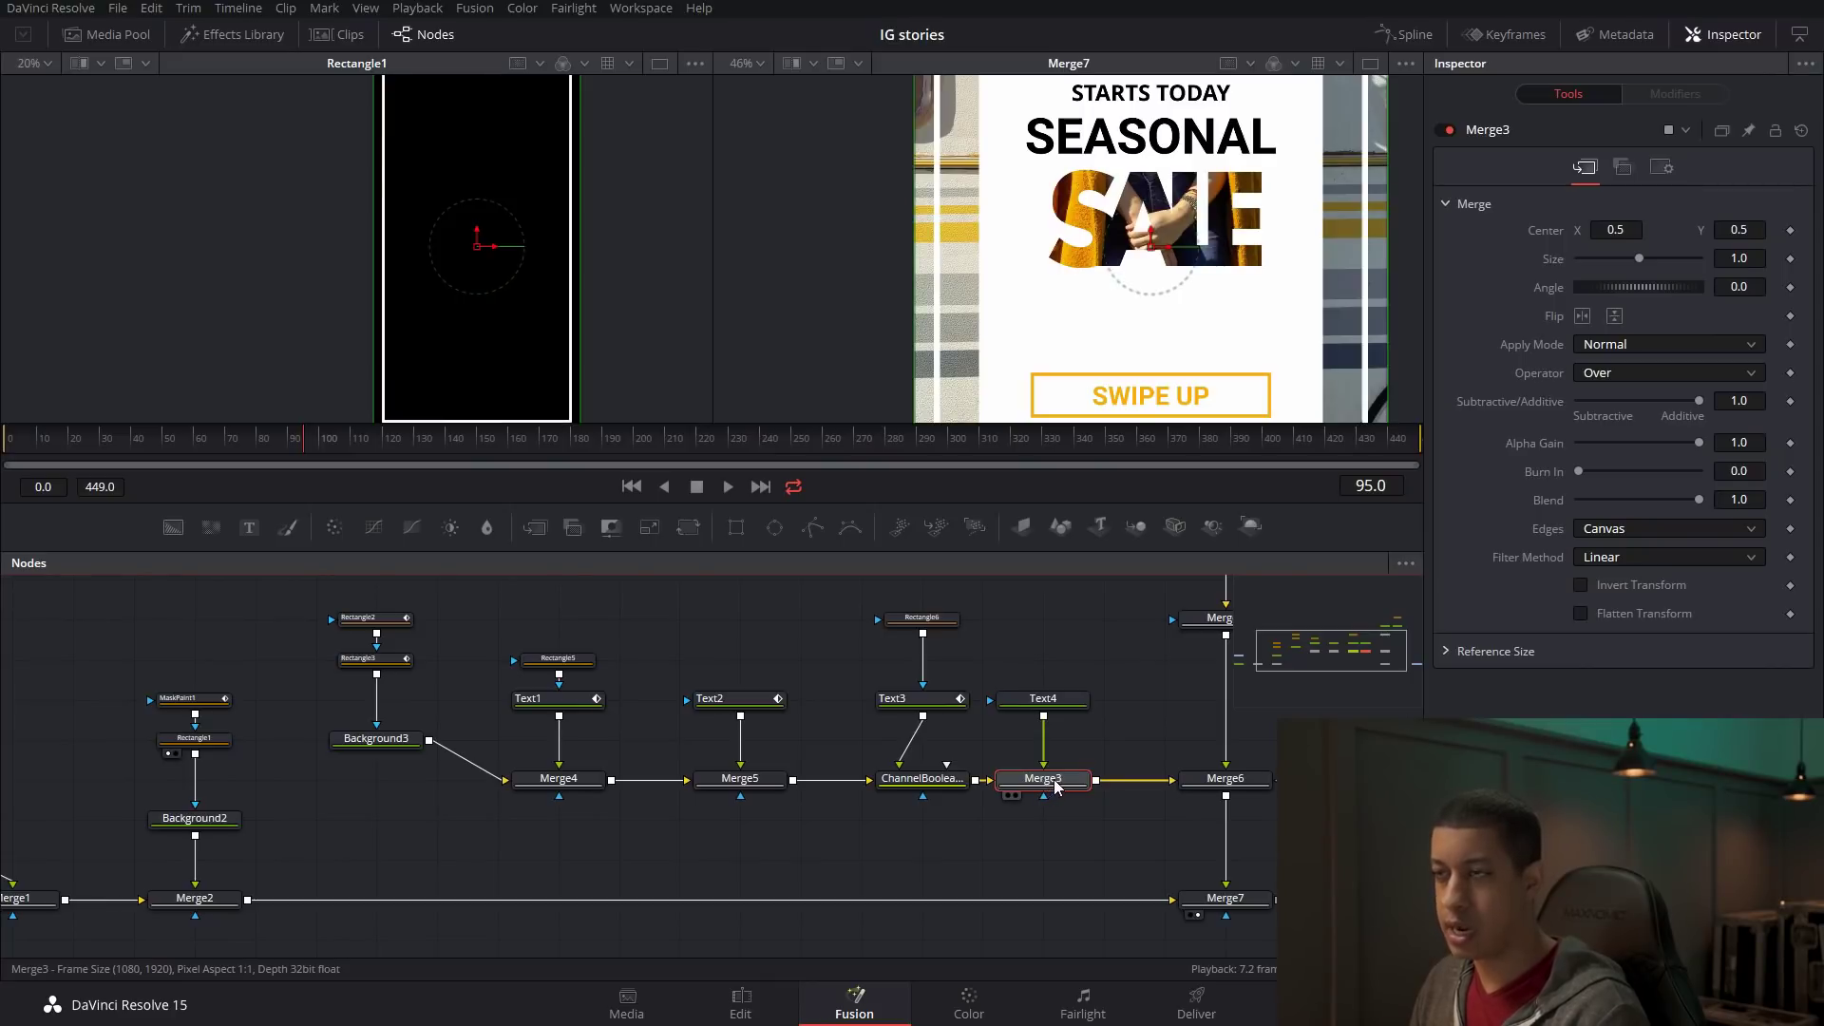
left_click(199, 442)
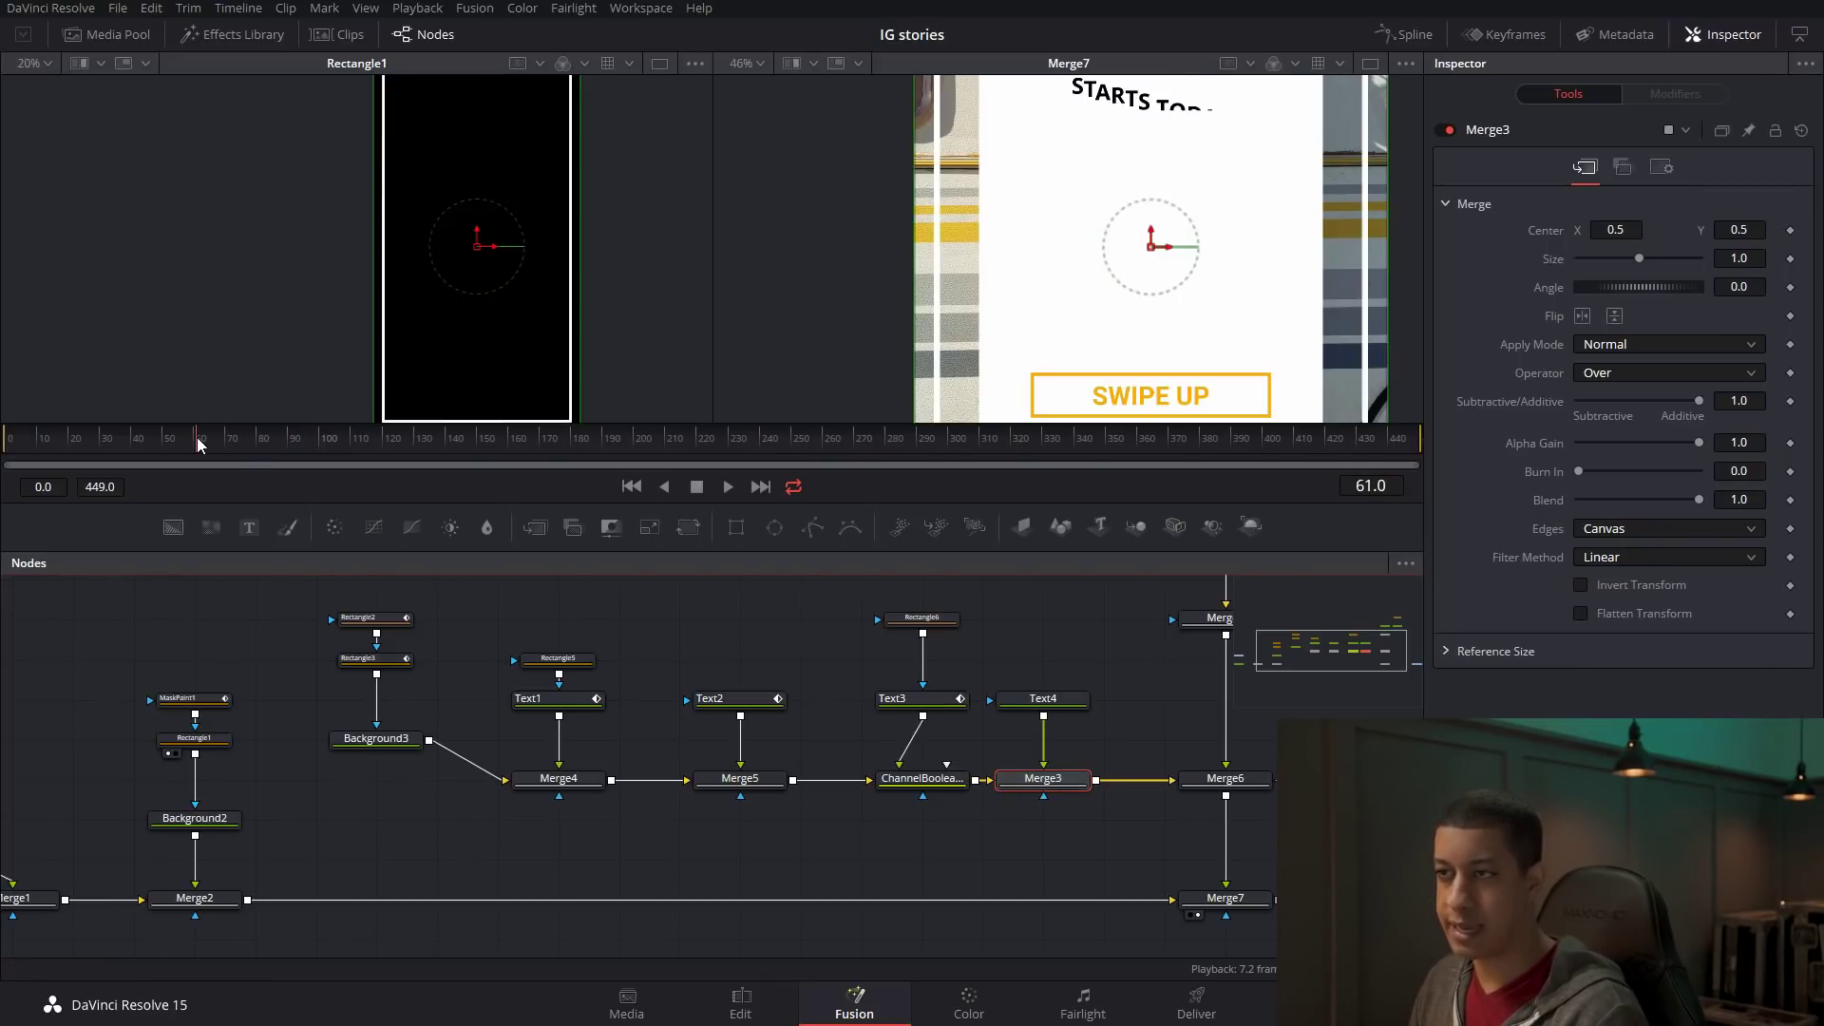
left_click_drag(167, 447, 100, 442)
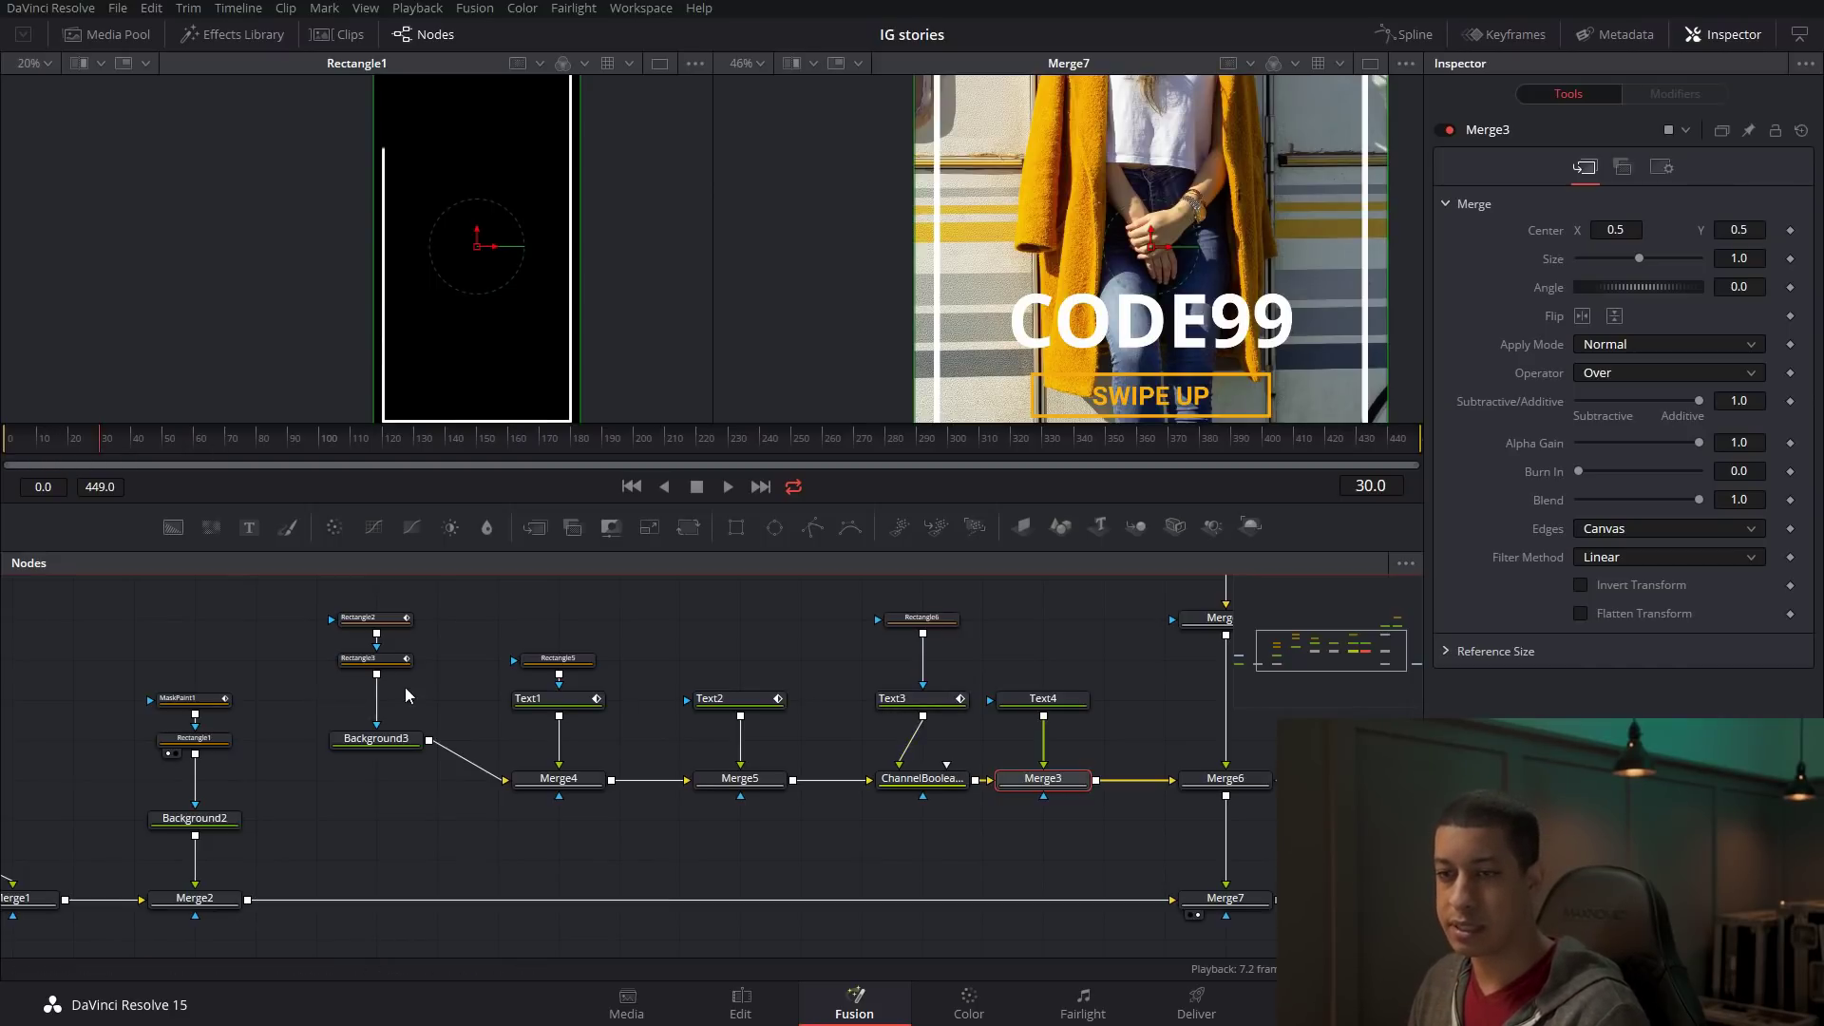
left_click(390, 661)
left_click_drag(294, 448, 305, 447)
left_click(1067, 787)
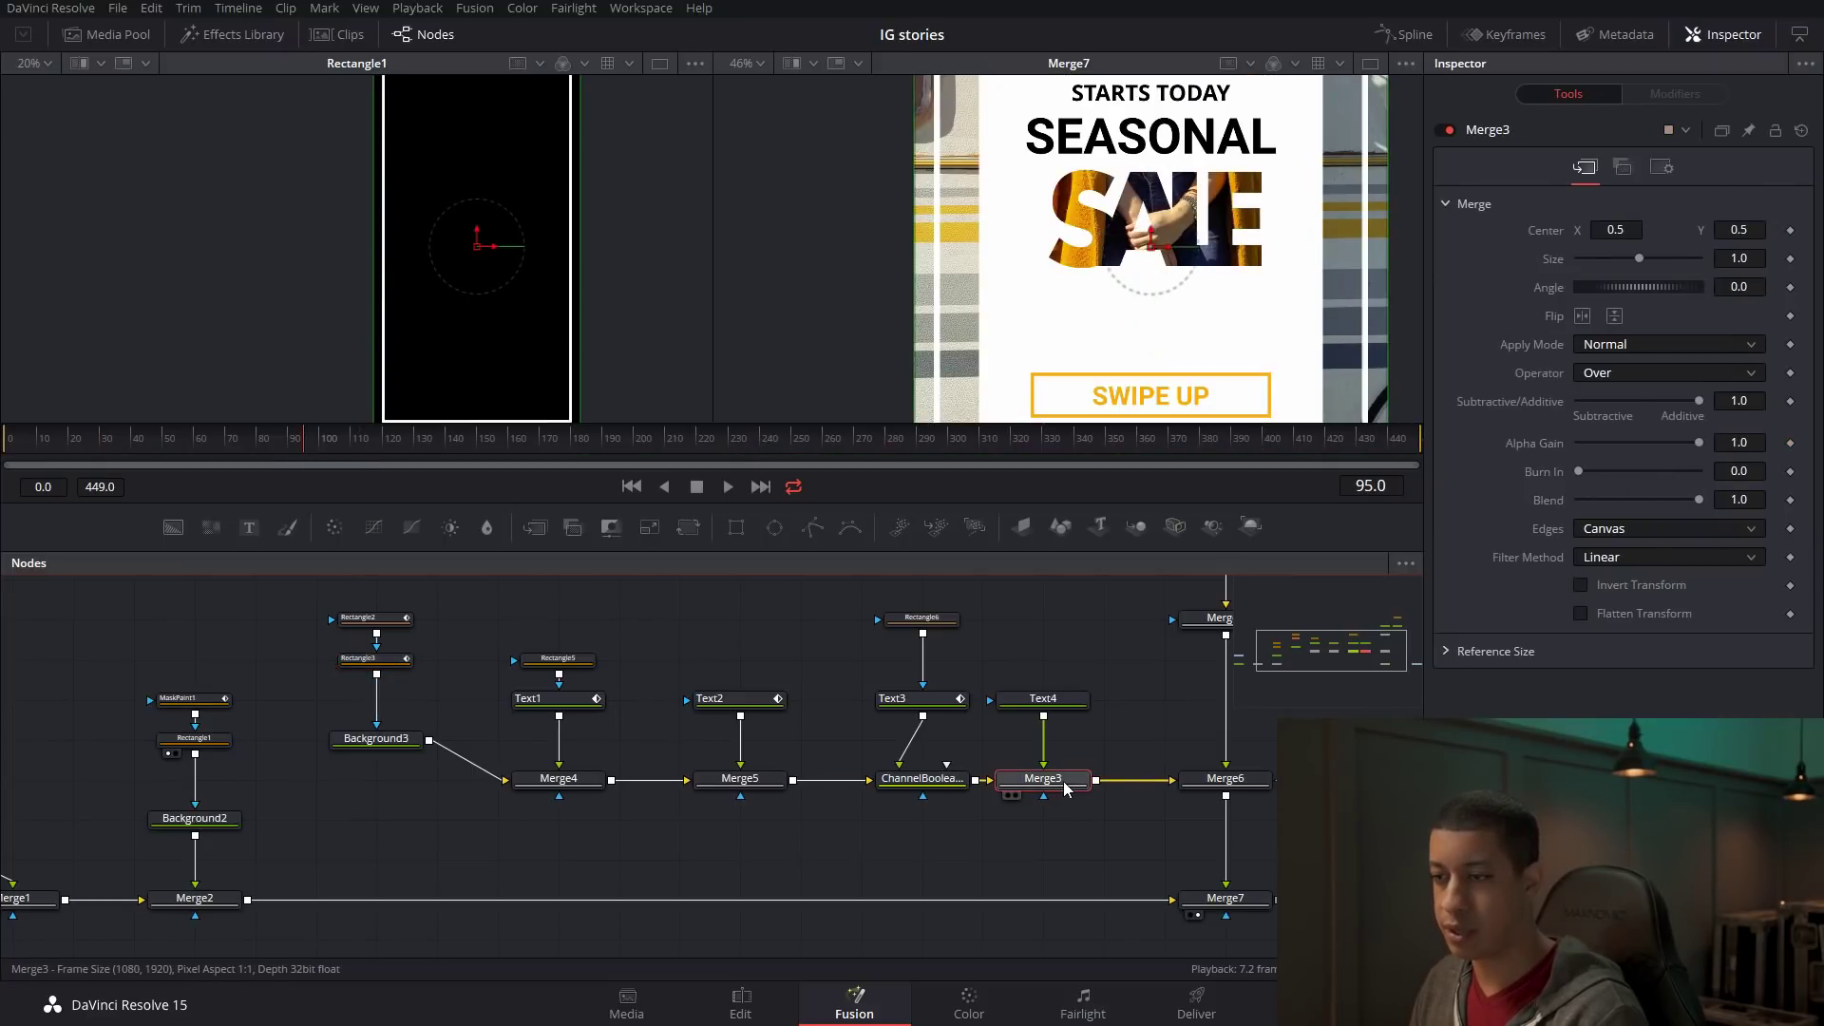
left_click(1791, 500)
key("Left")
left_click_drag(1636, 498, 1108, 583)
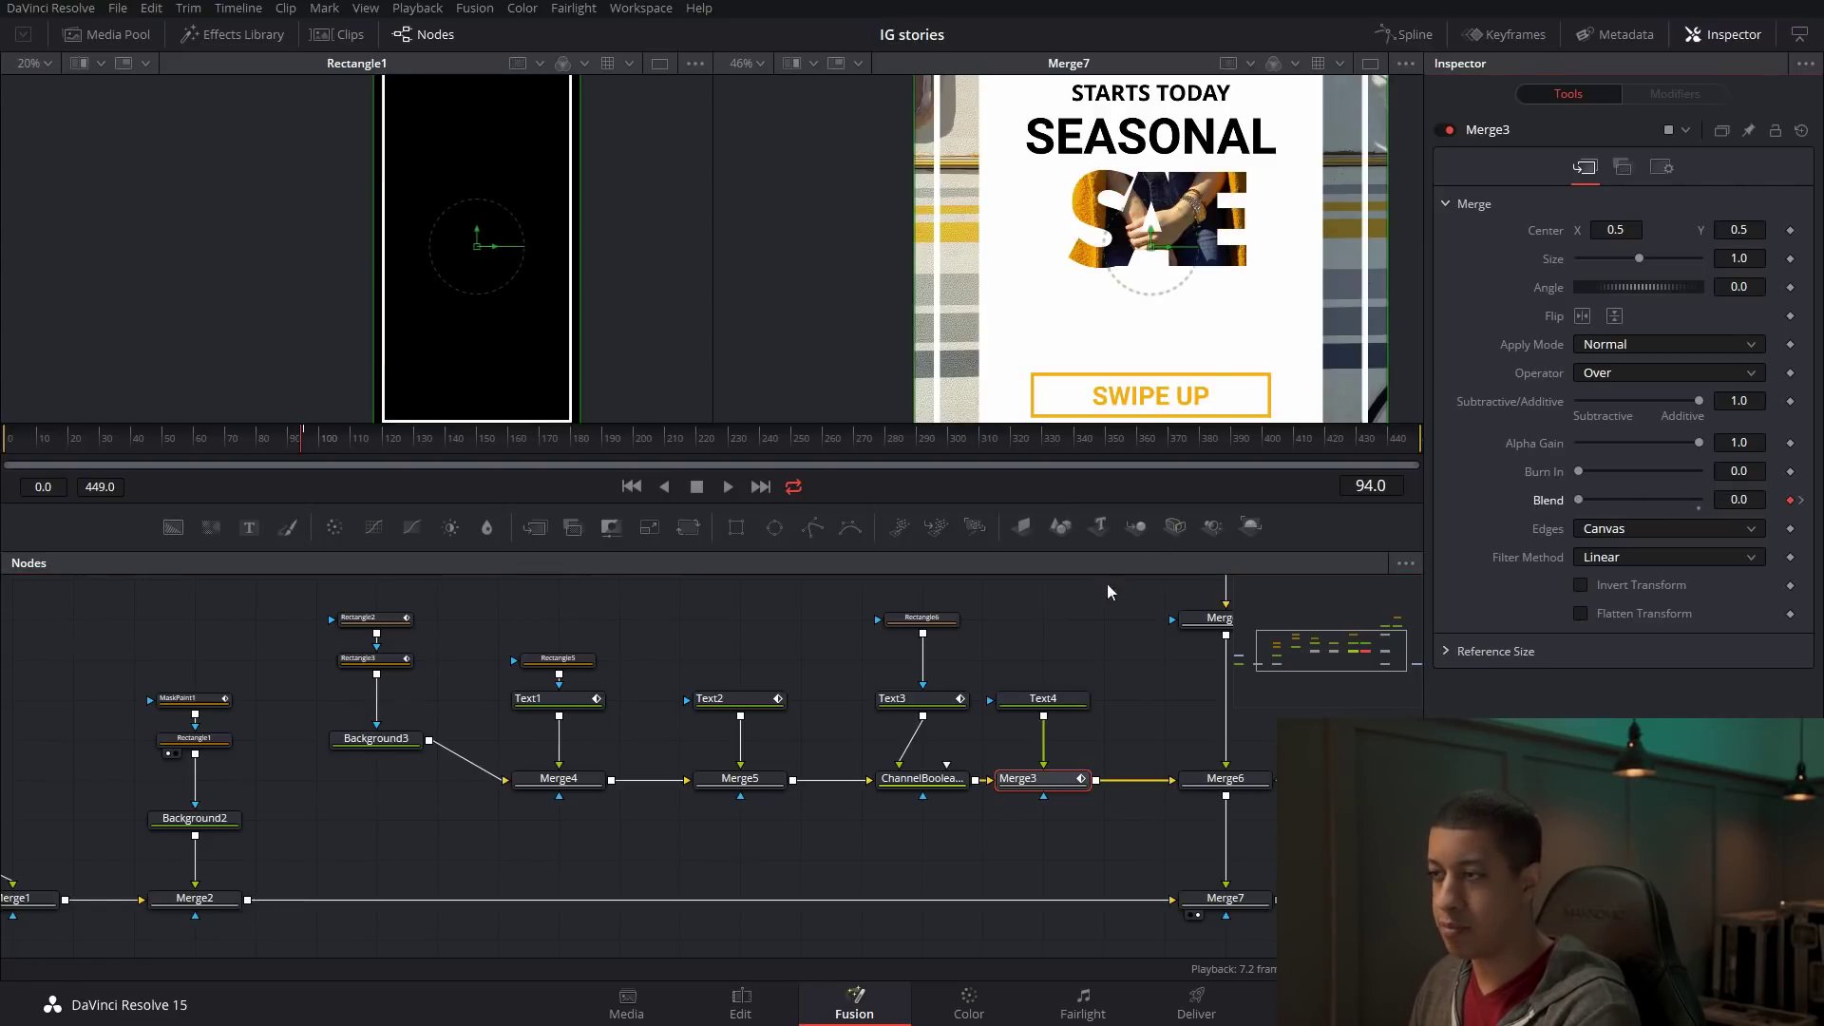
Scrub from frame 39 to frame 117 to check the CODE99 reveal.
left_click(128, 443)
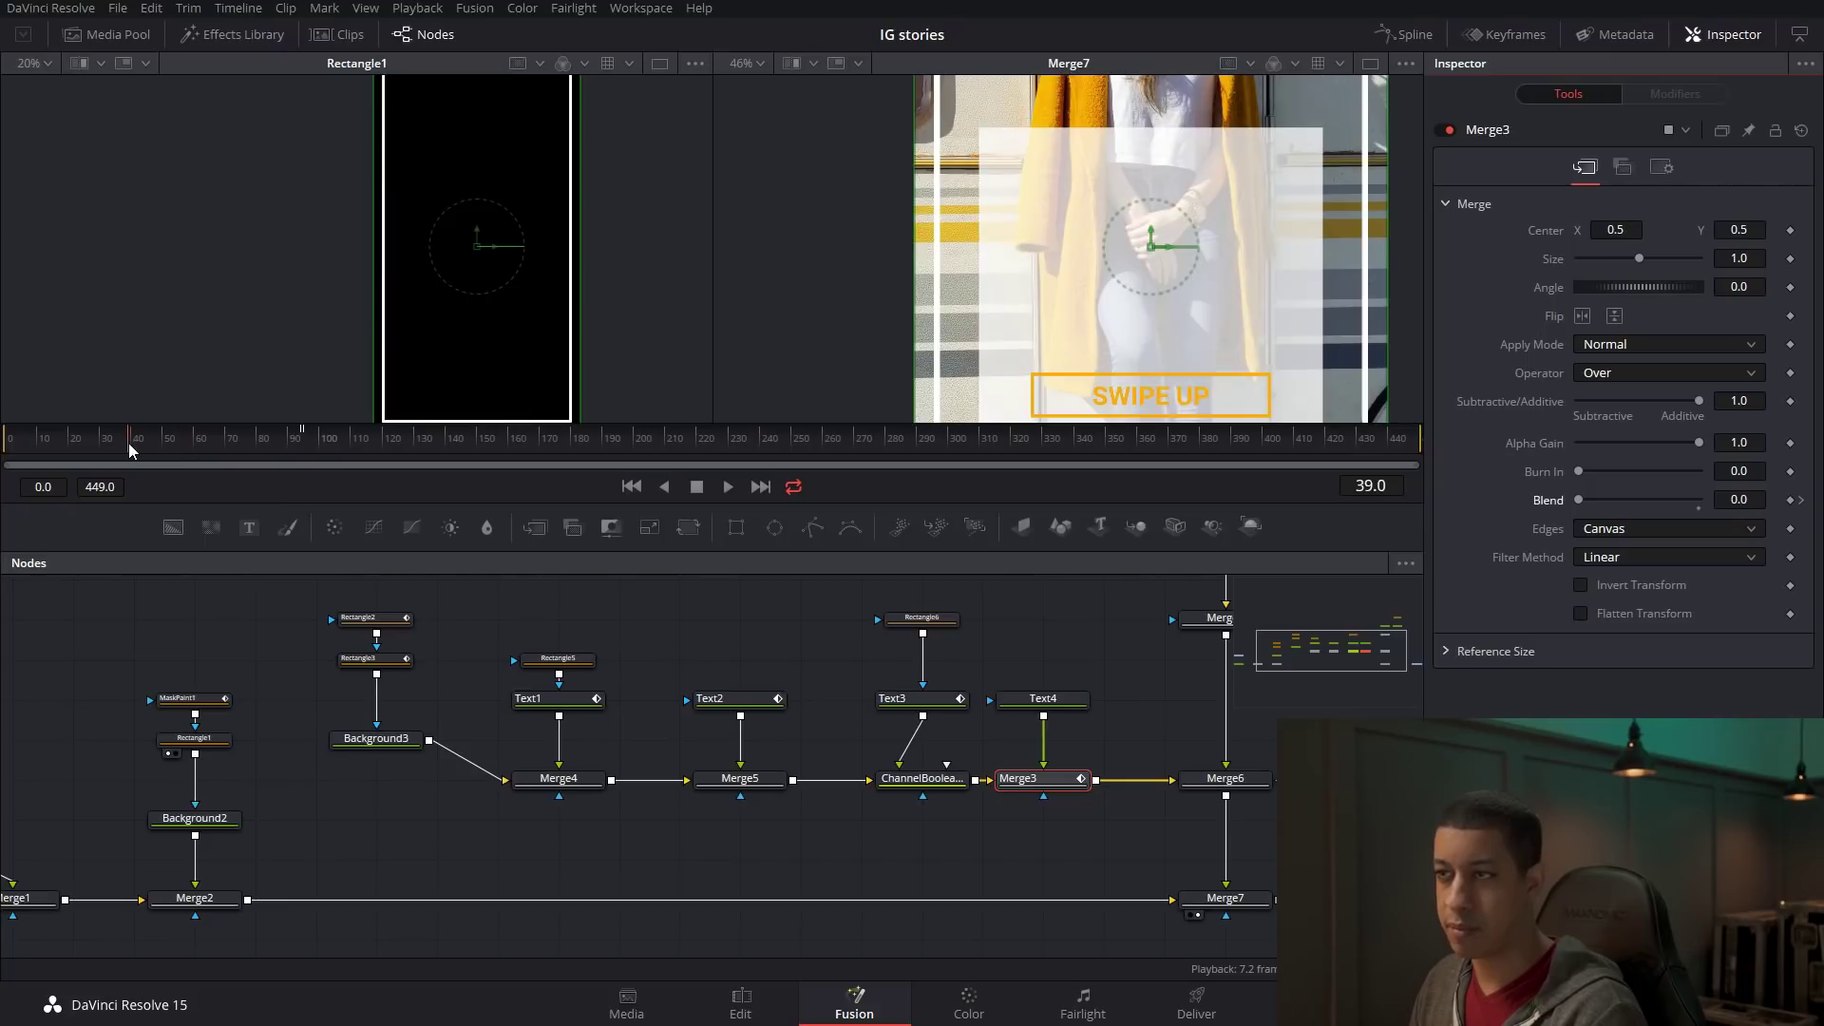
left_click(299, 441)
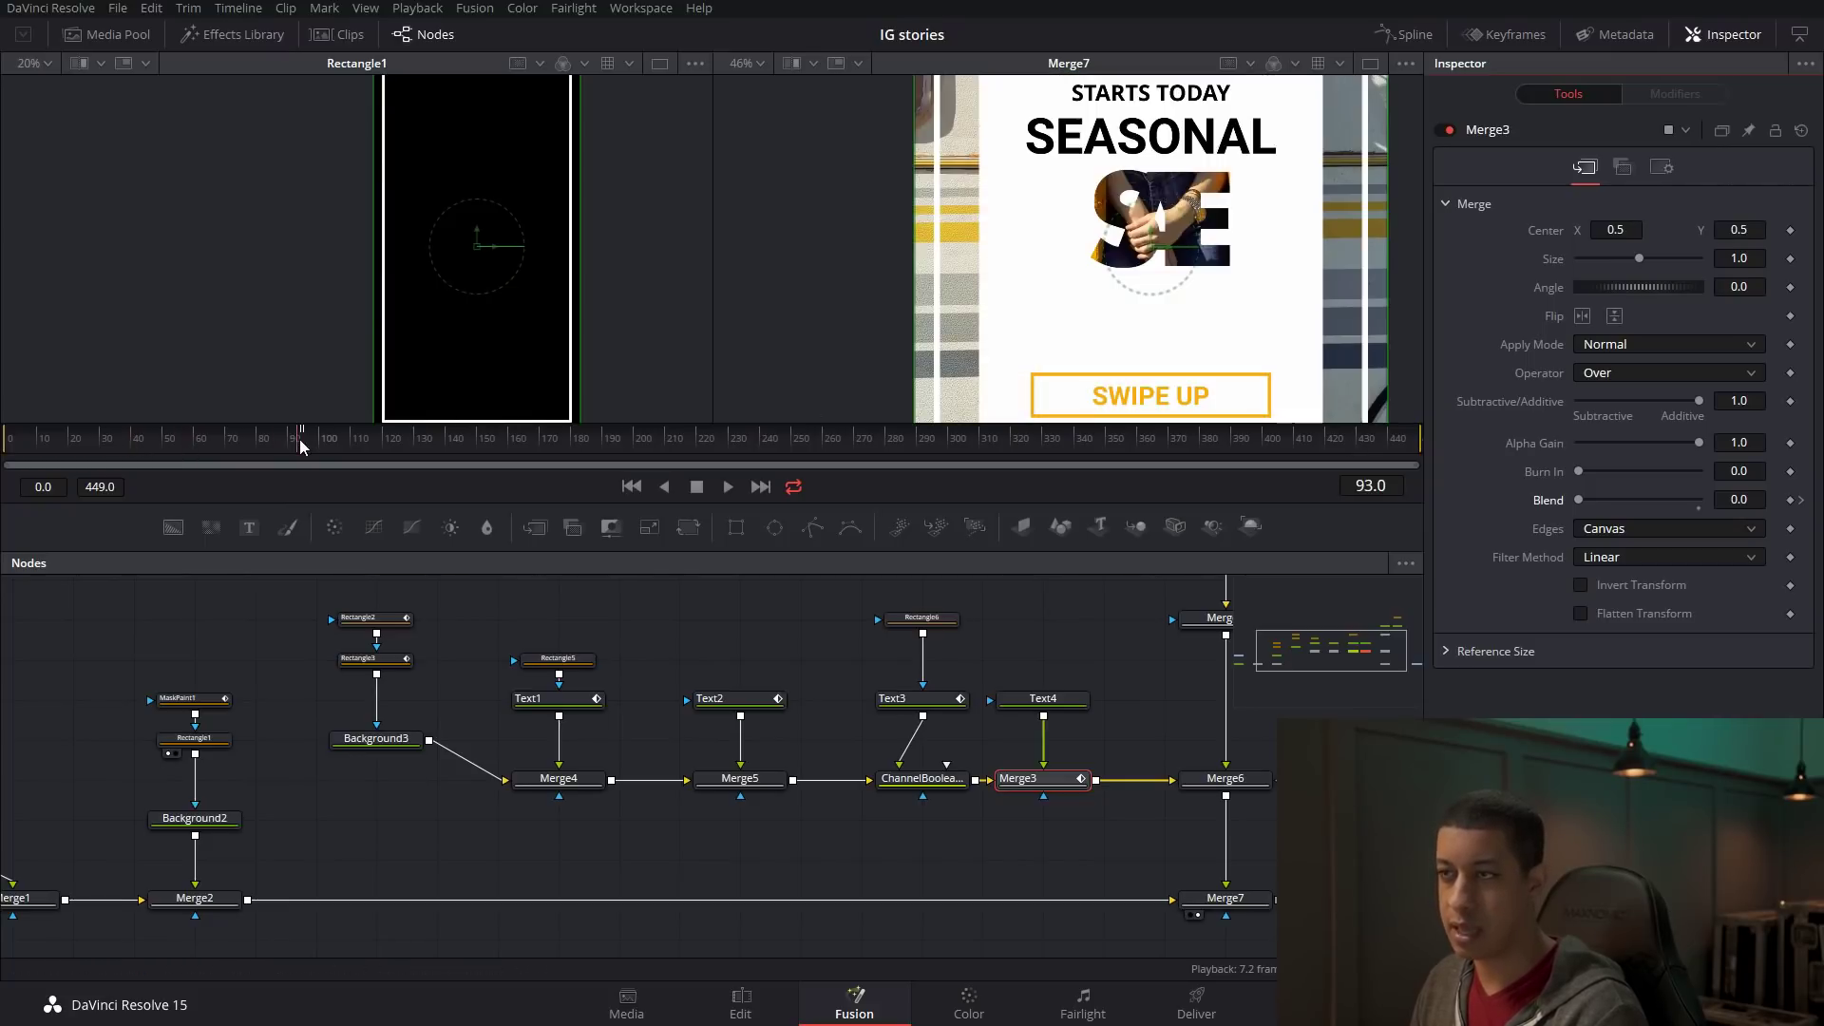
left_click_drag(300, 439, 305, 439)
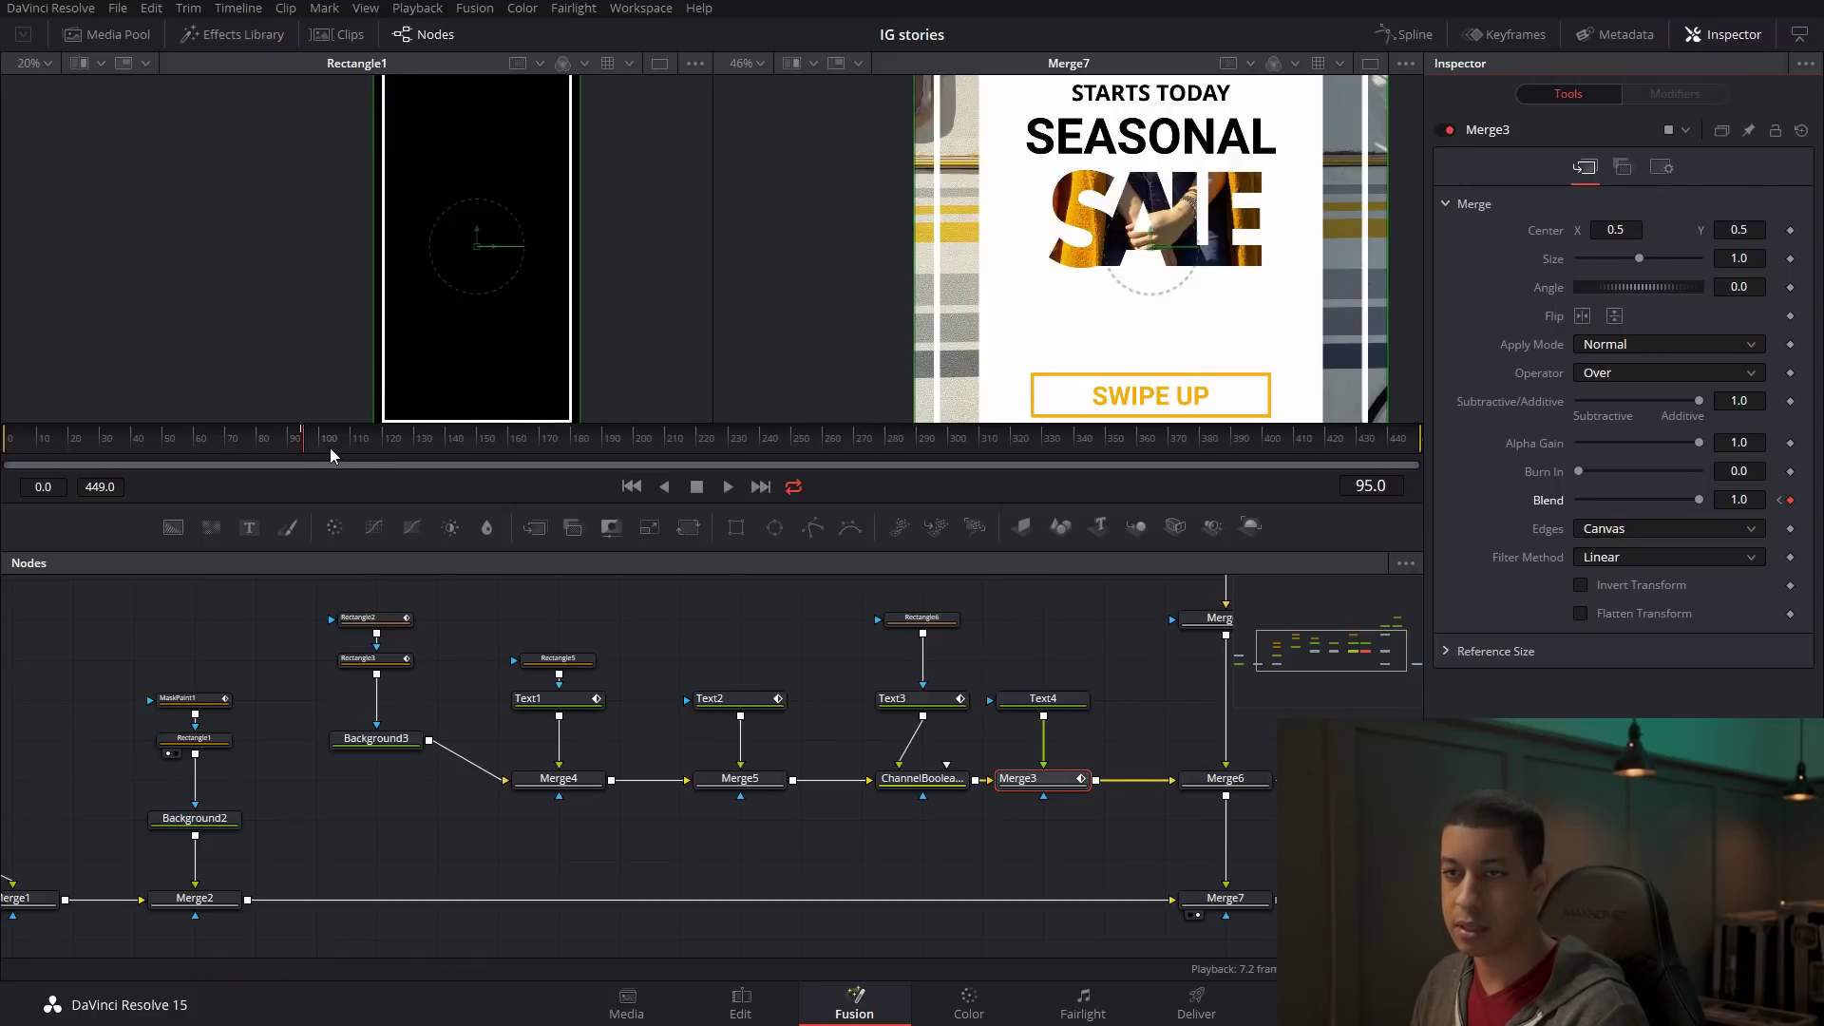
left_click_drag(316, 443, 372, 453)
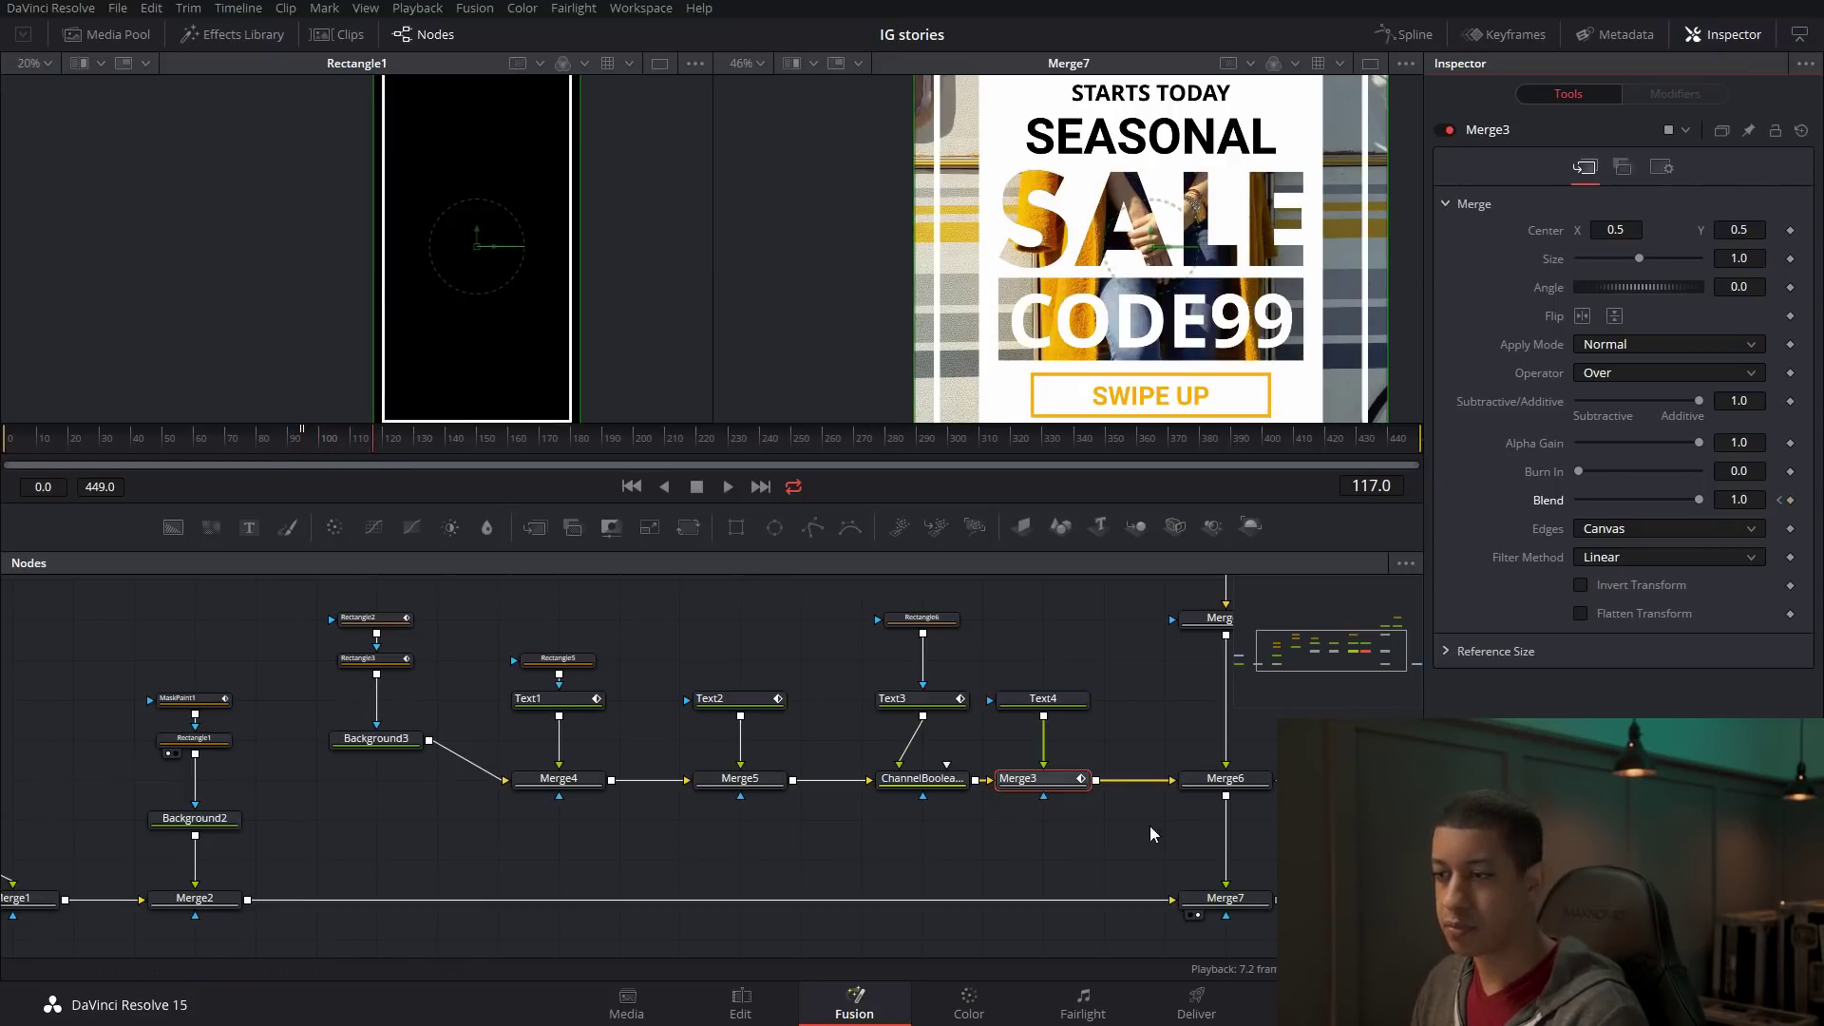
Paste a copy of Rectangle4 and connect it as the mask of Text5, the SWIPE UP text.
scroll(1145, 817, "right", 5)
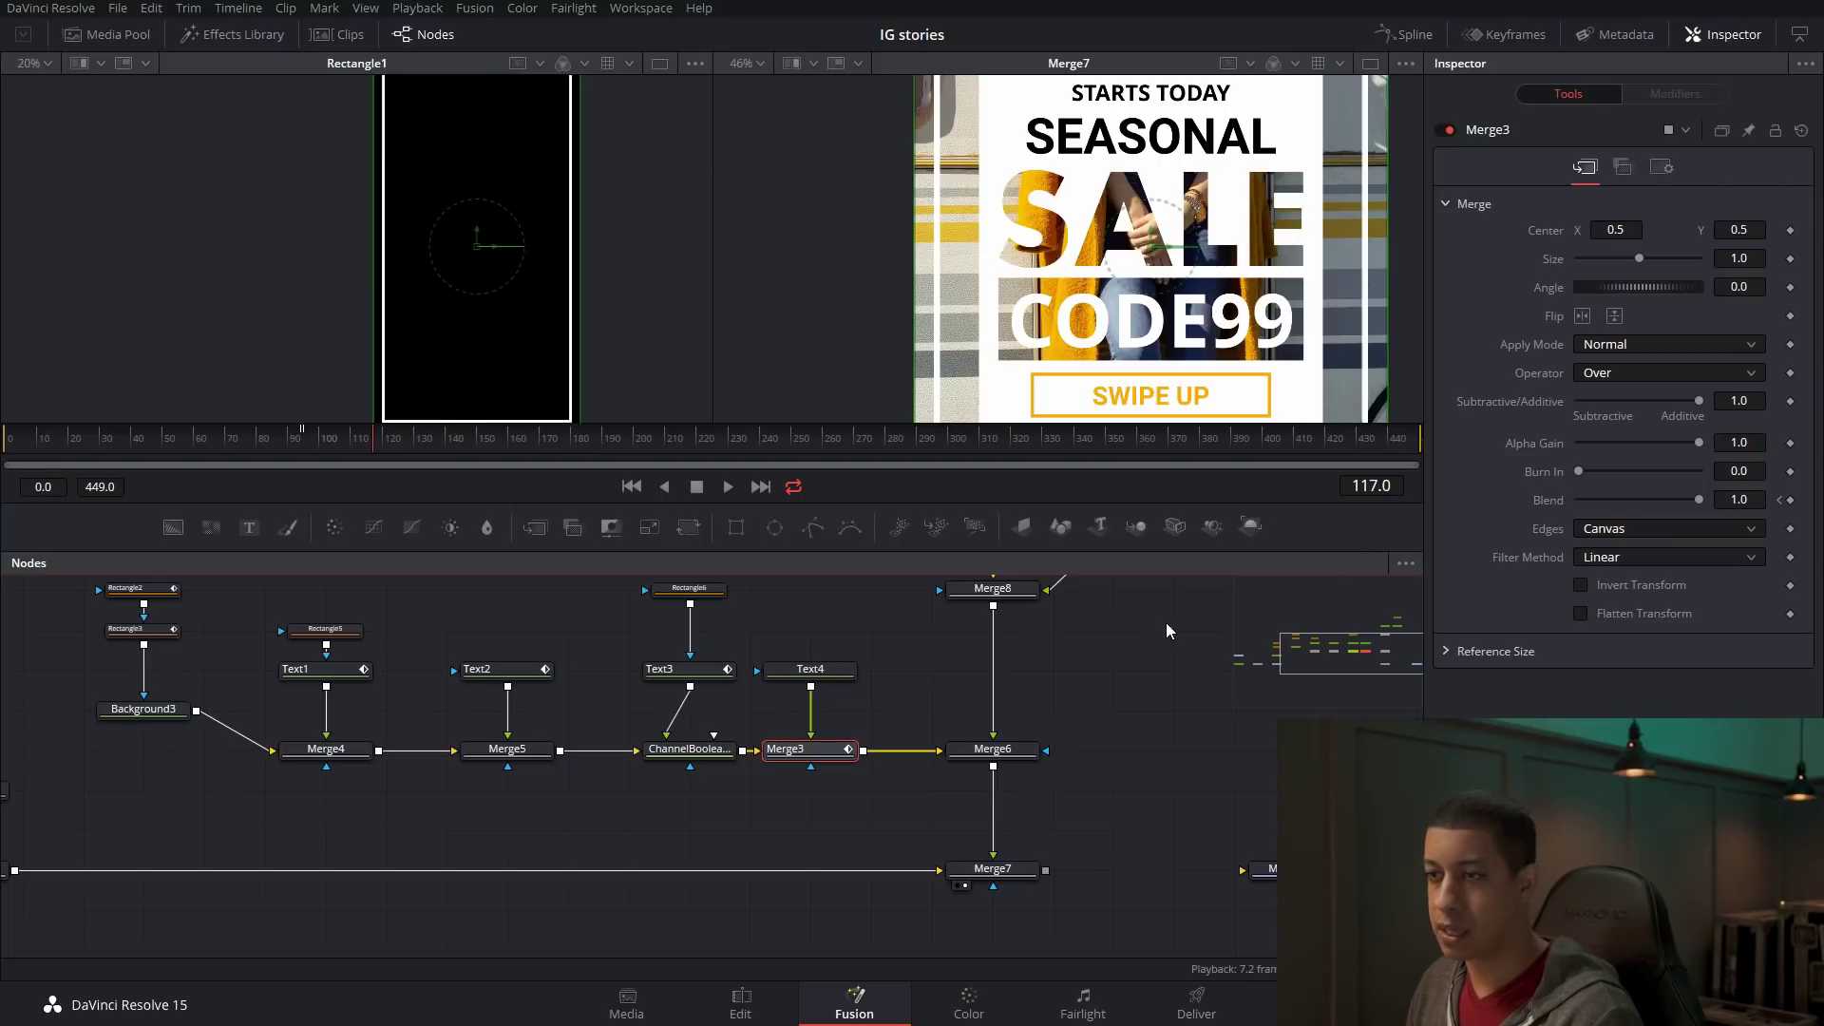
scroll(1138, 648, "up", 6)
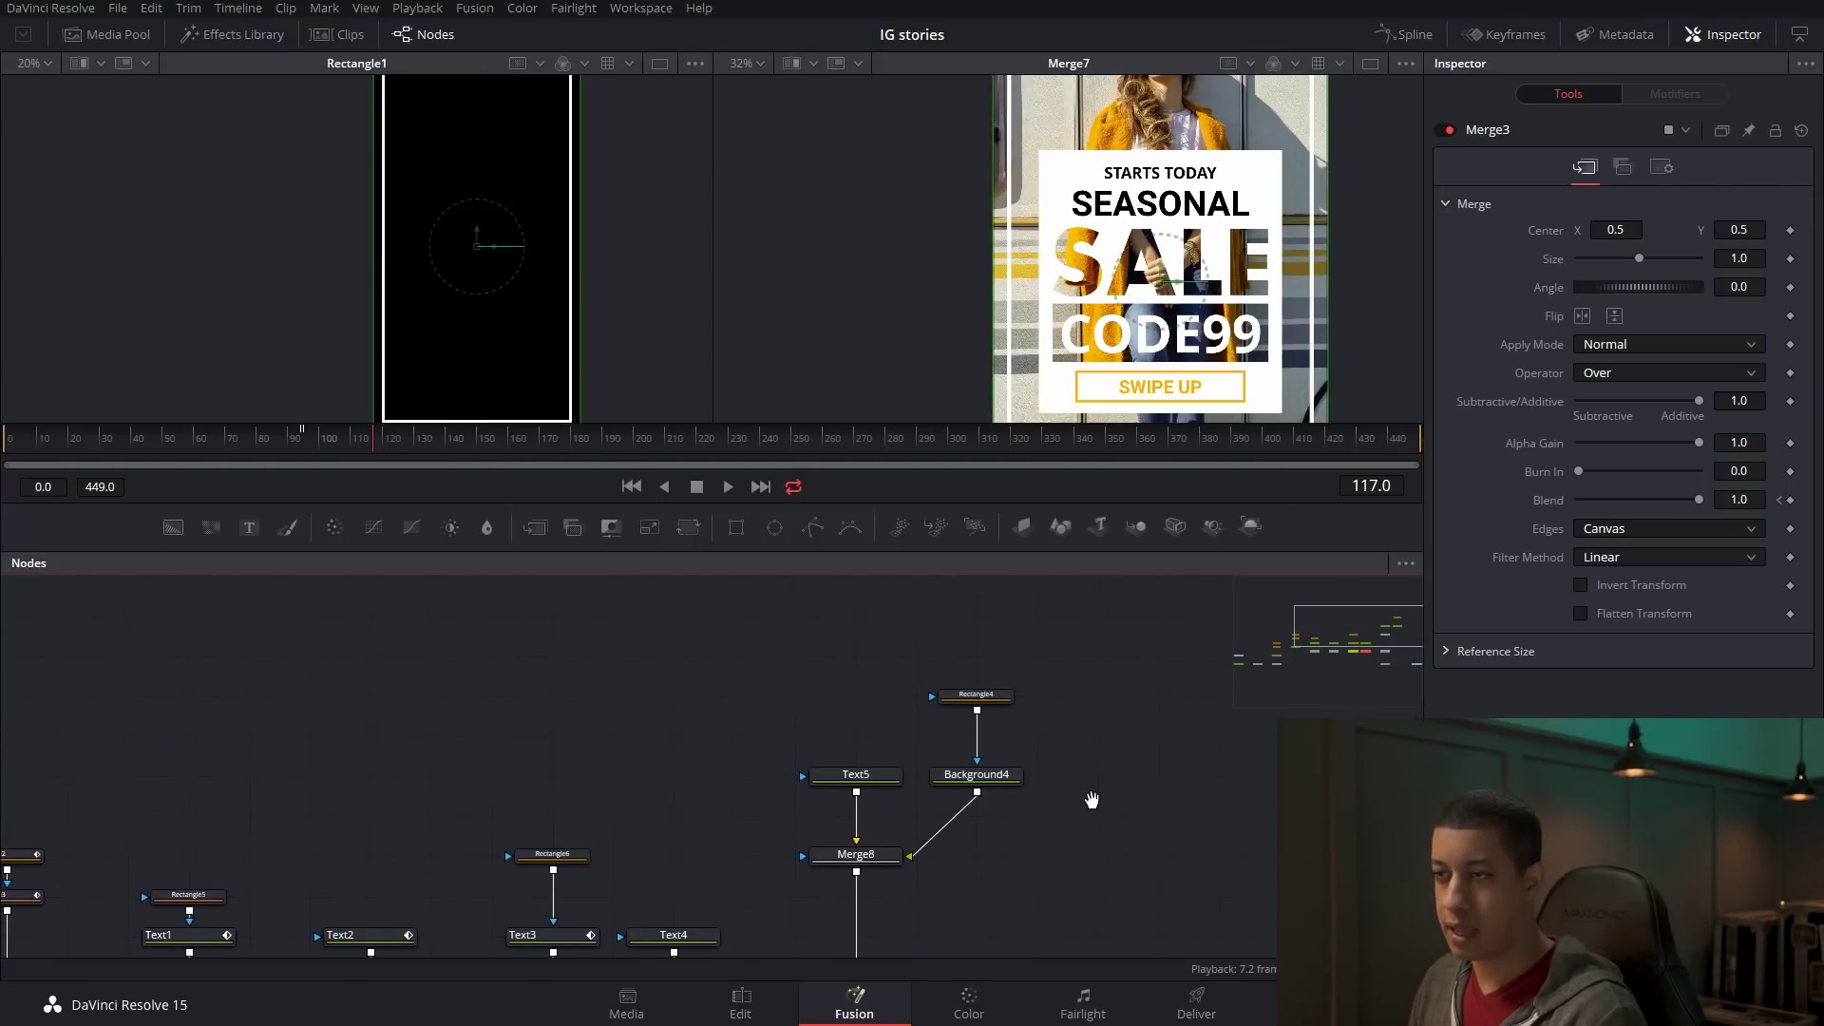
scroll(1097, 748, "down", 1)
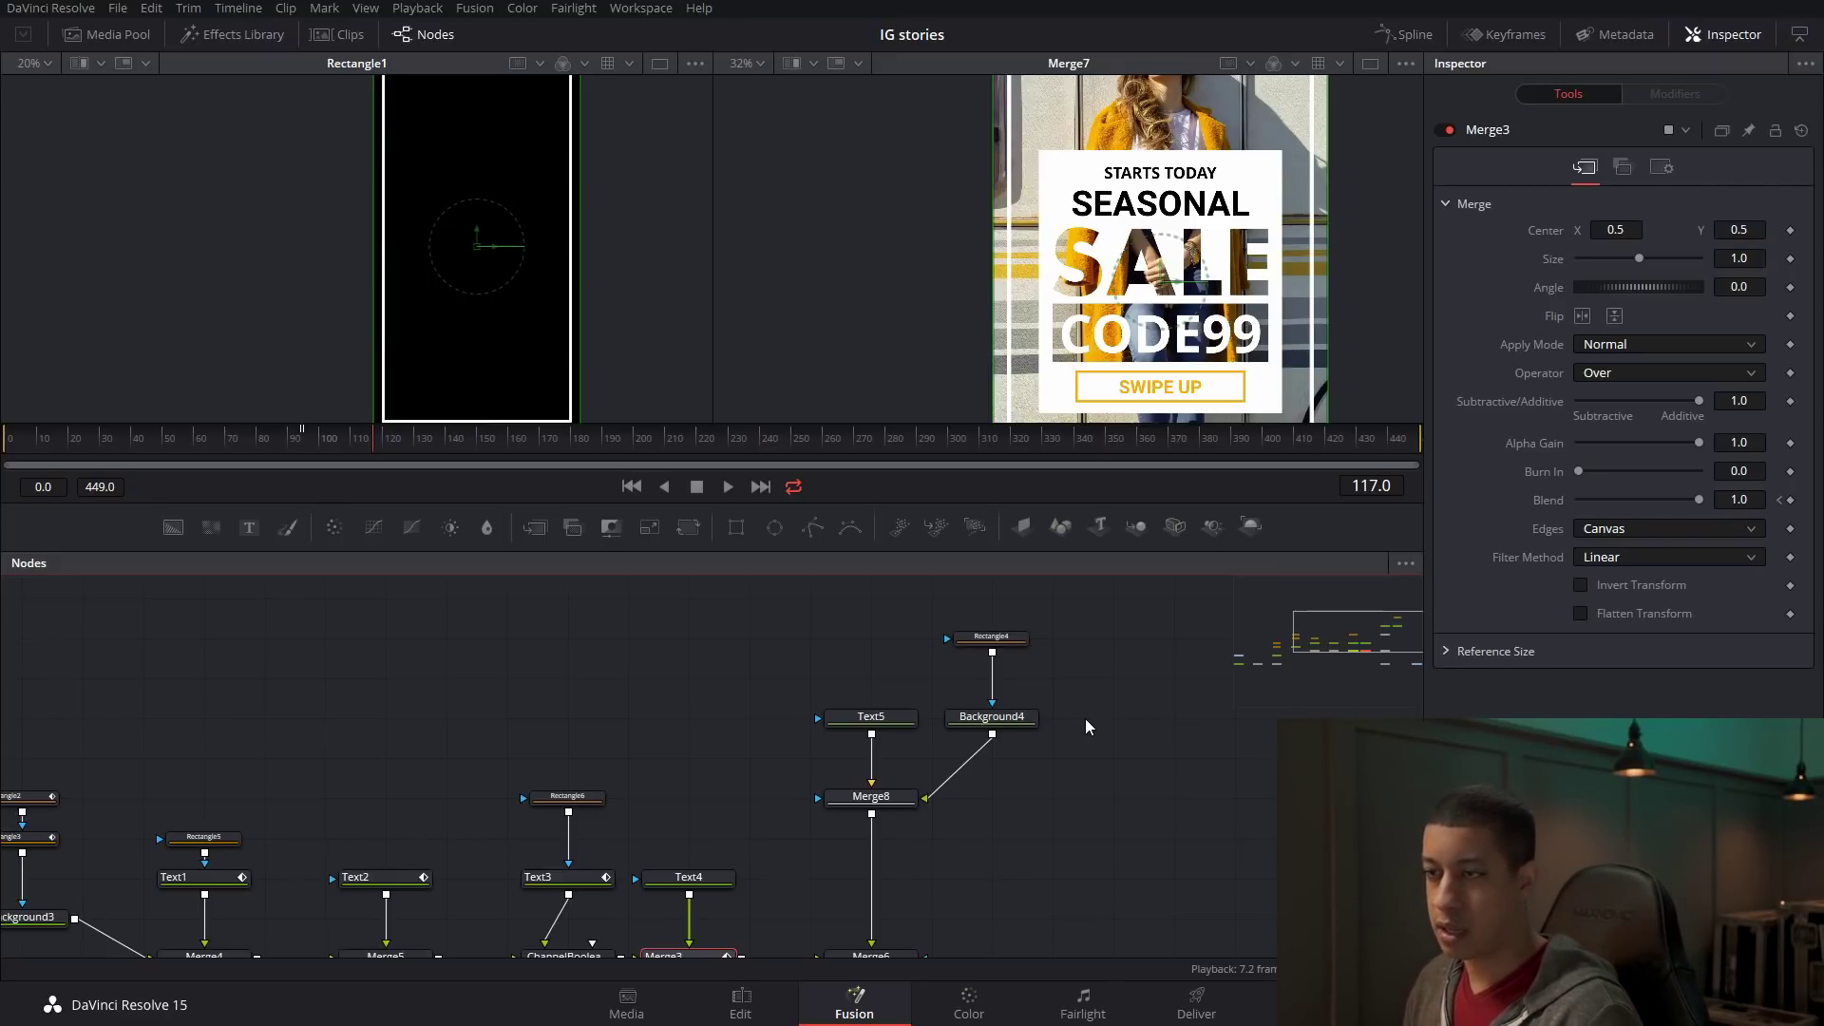
left_click(997, 640)
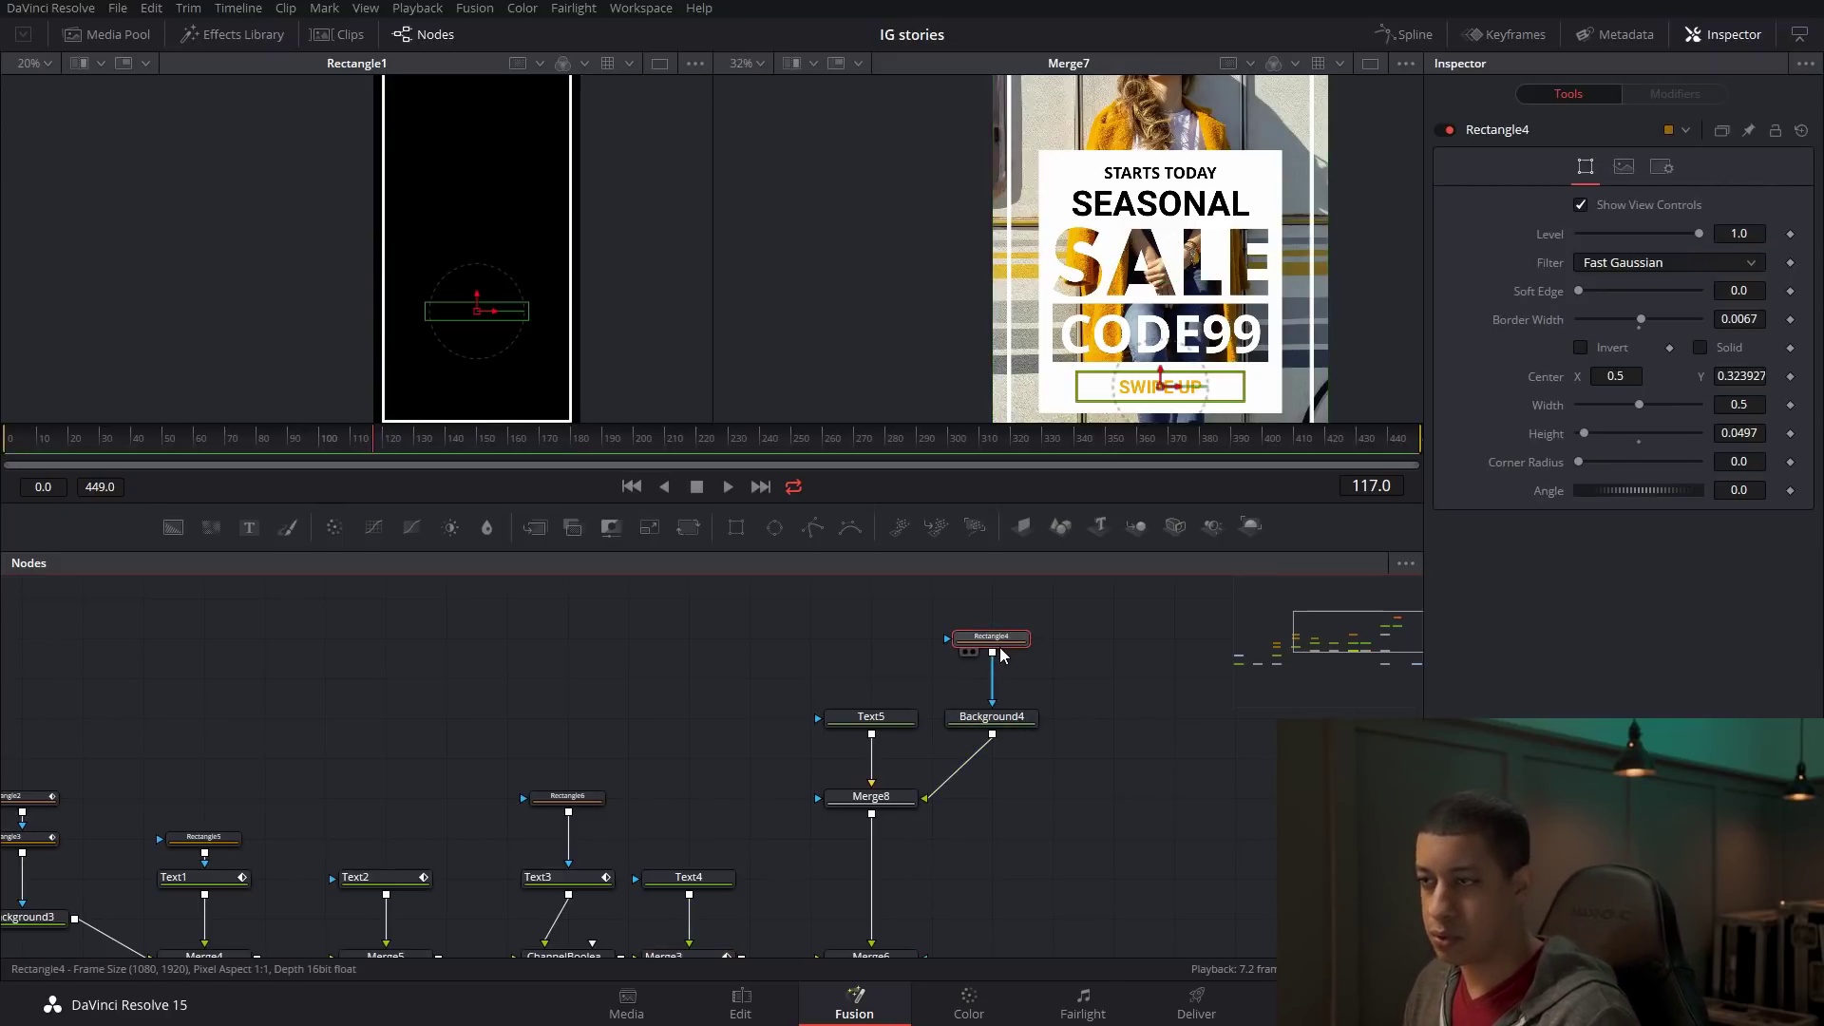
left_click(971, 662)
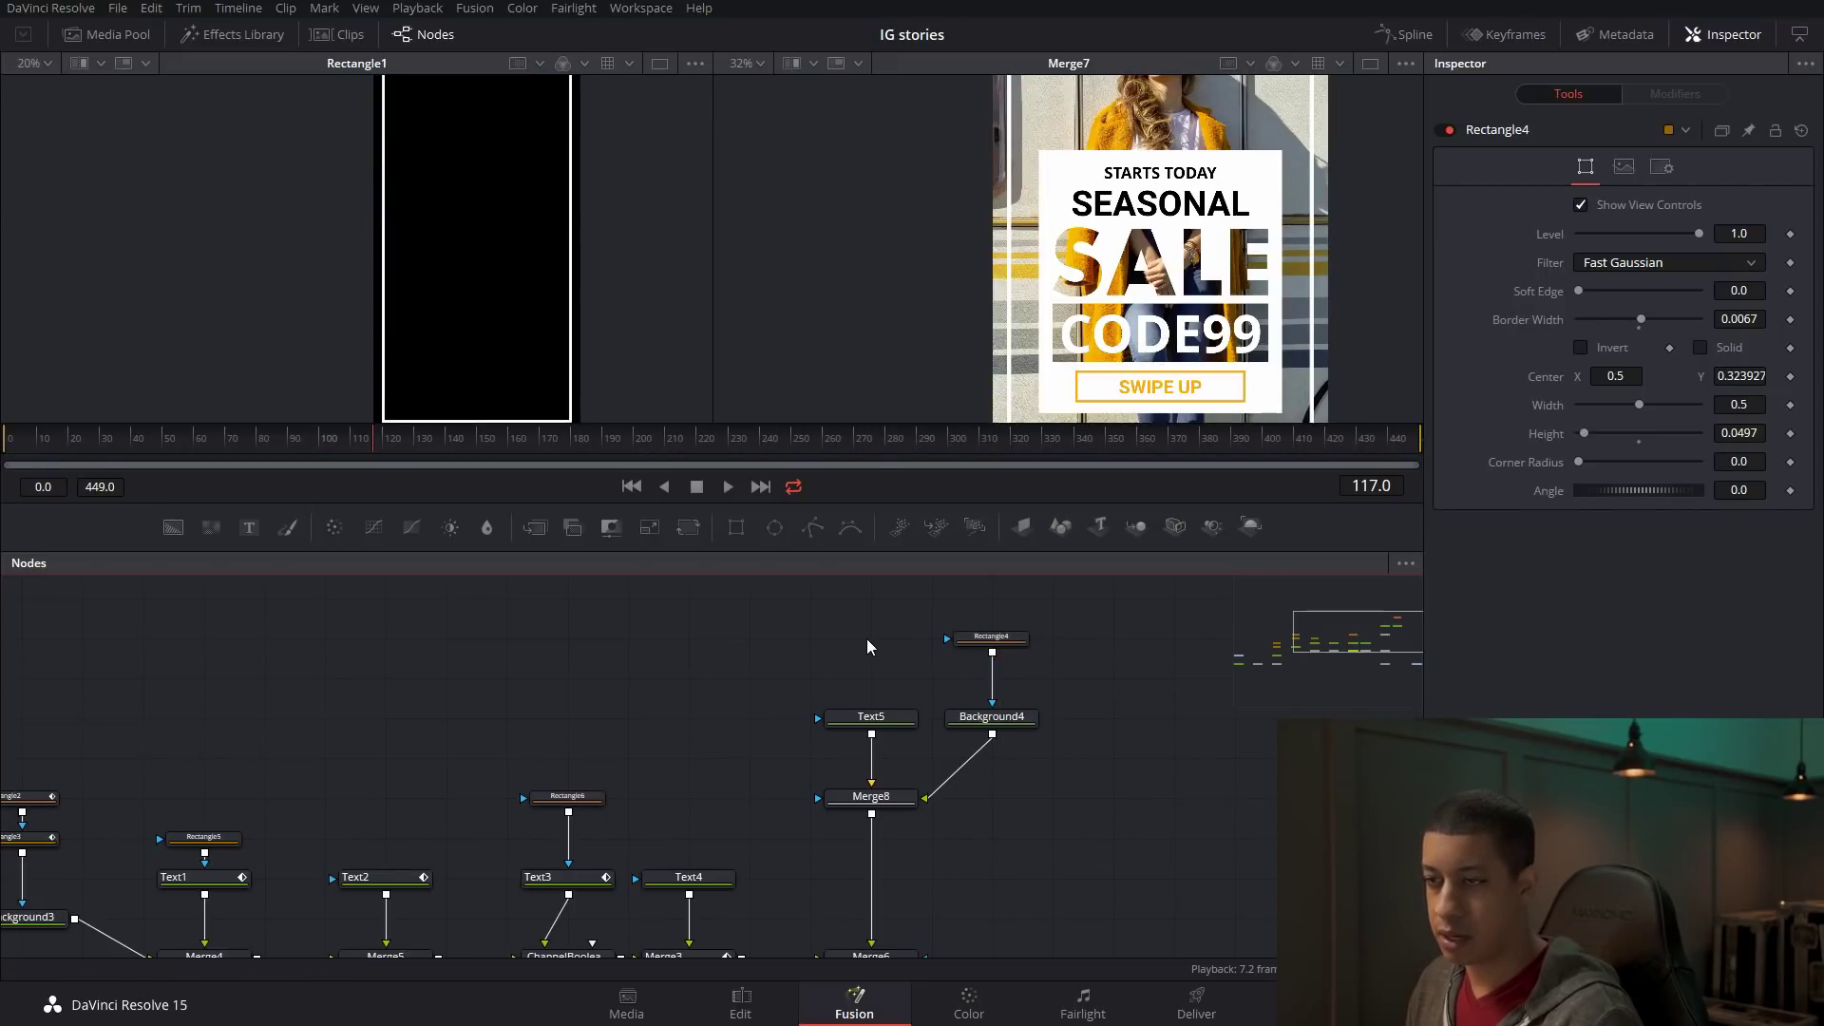
key("ctrl+v")
left_click_drag(914, 639, 914, 711)
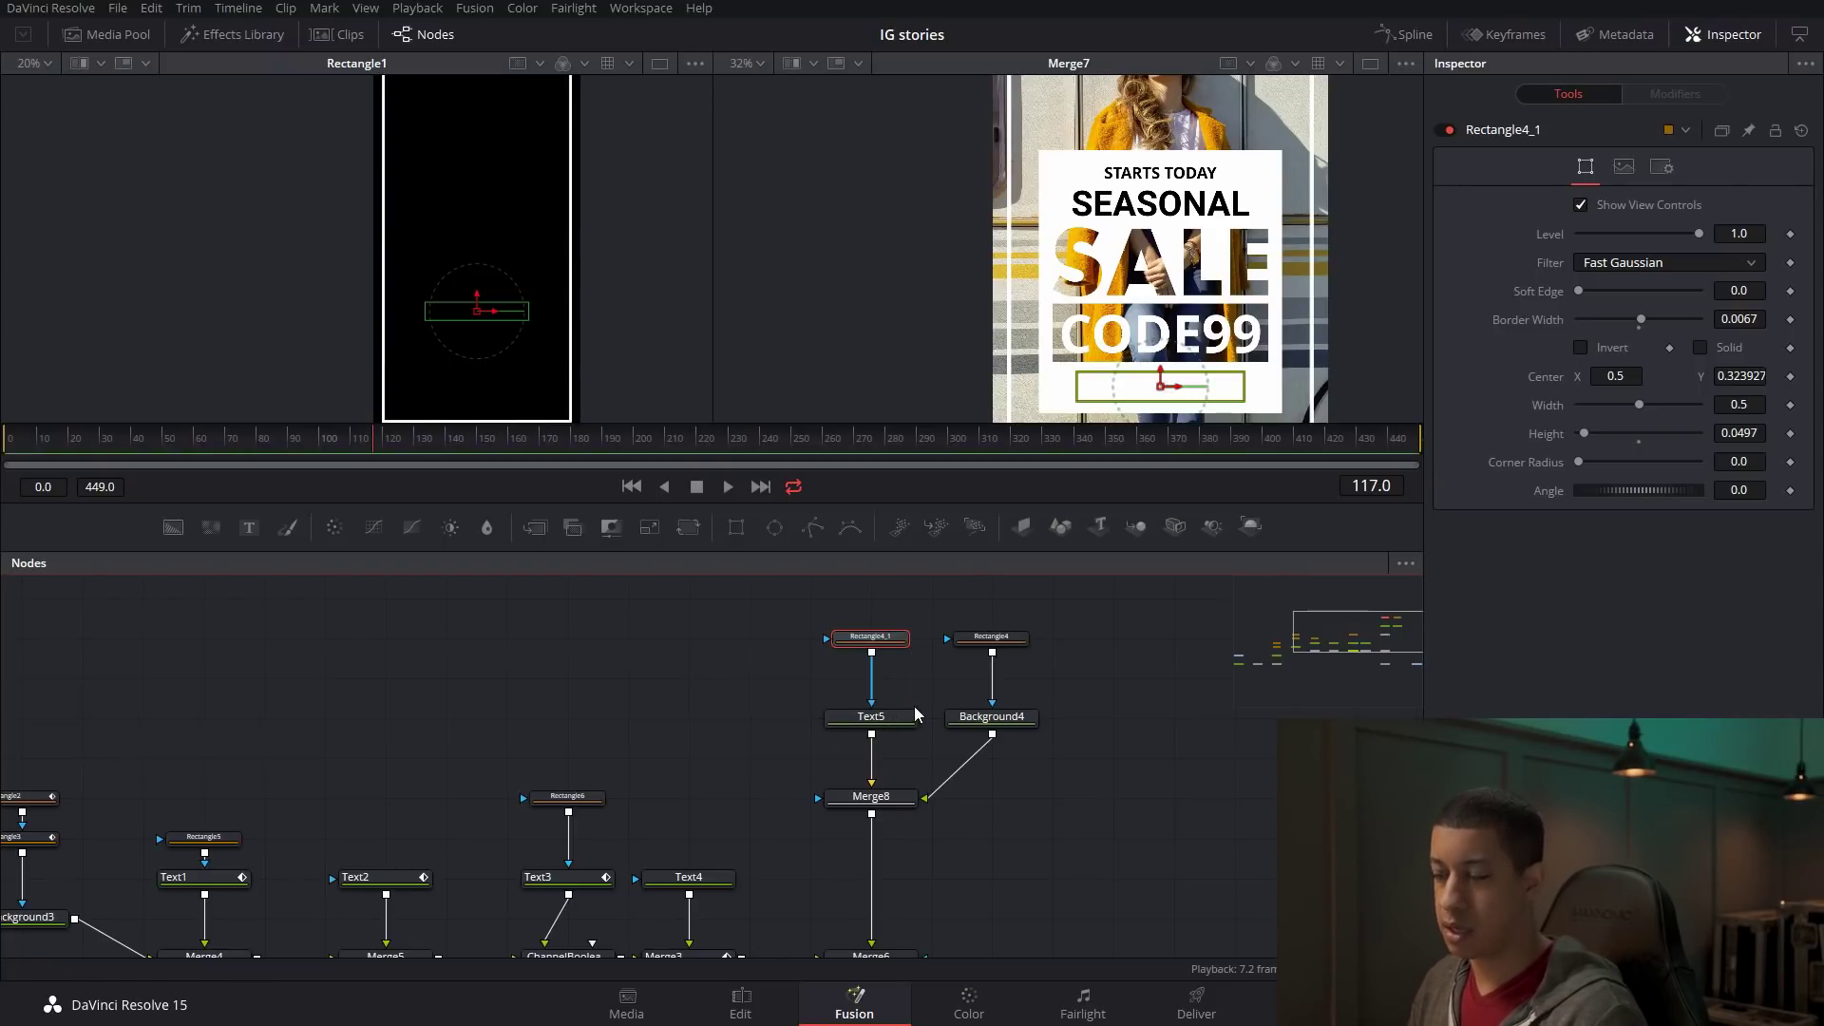
Make the Rectangle4_1 mask on the SWIPE UP text solid and set its Border Width to 0.0.
left_click(1729, 347)
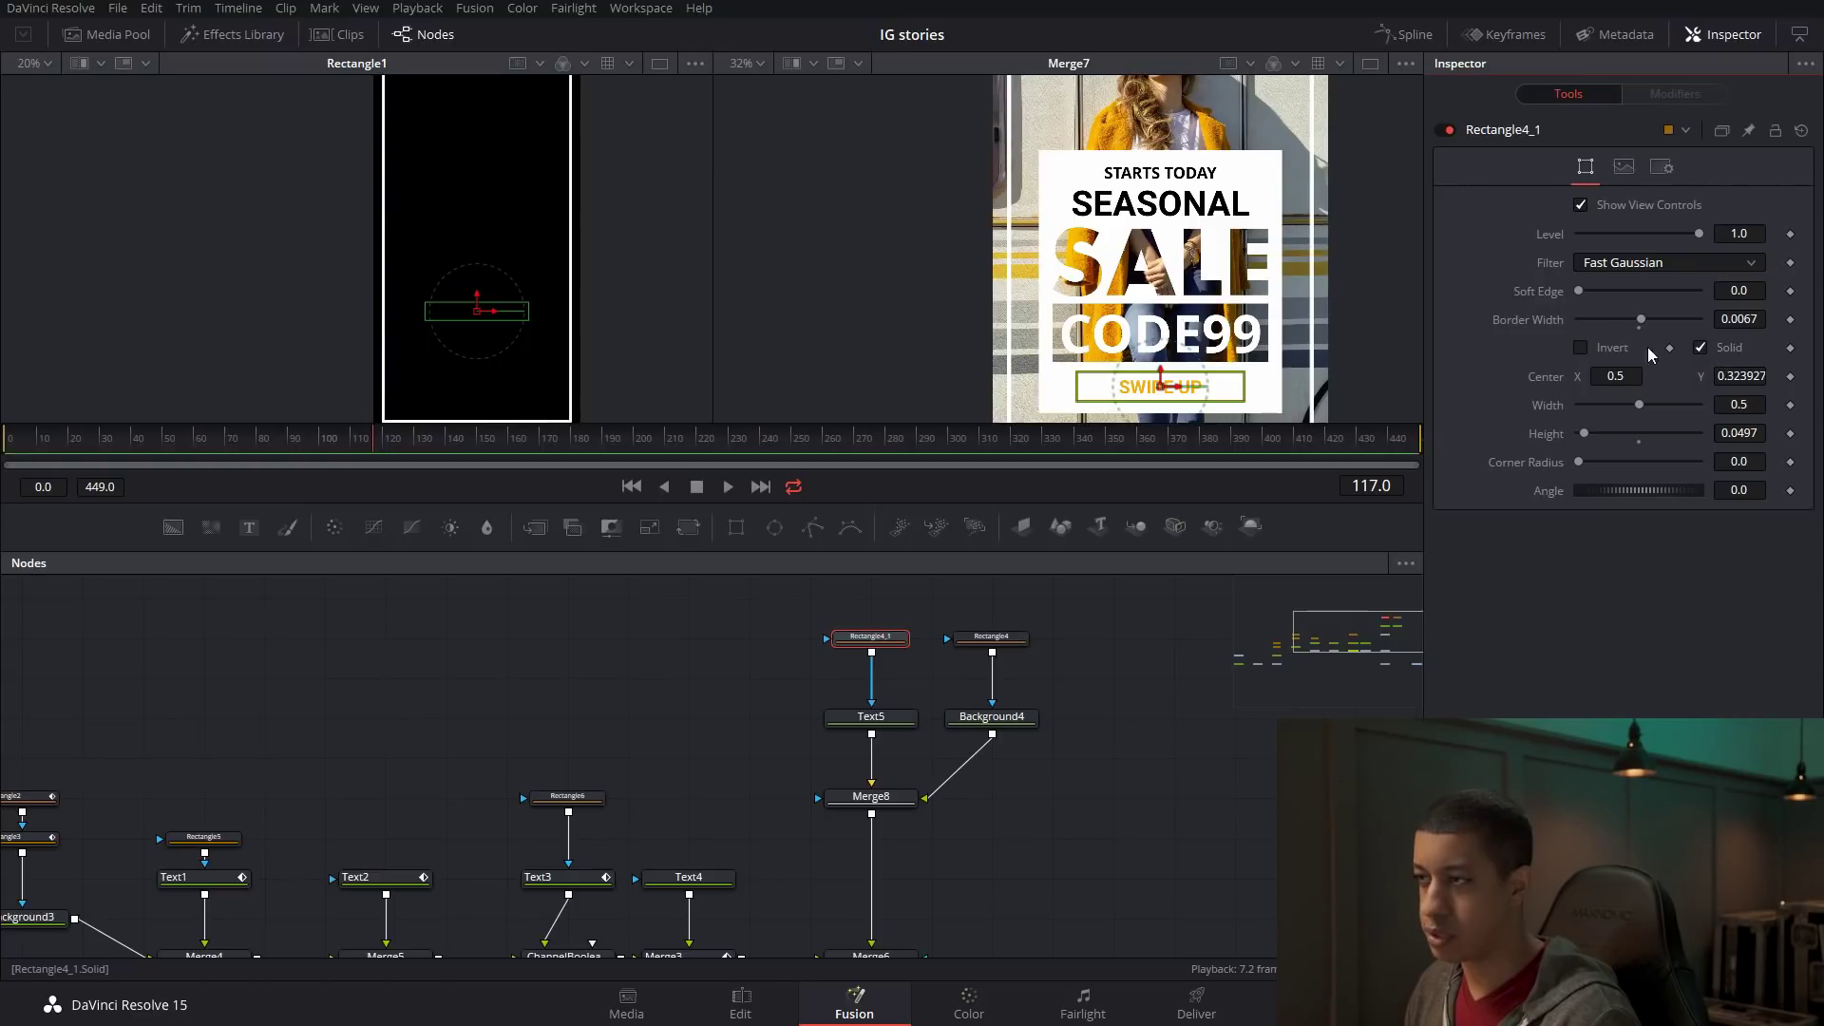
left_click_drag(1641, 320, 1638, 323)
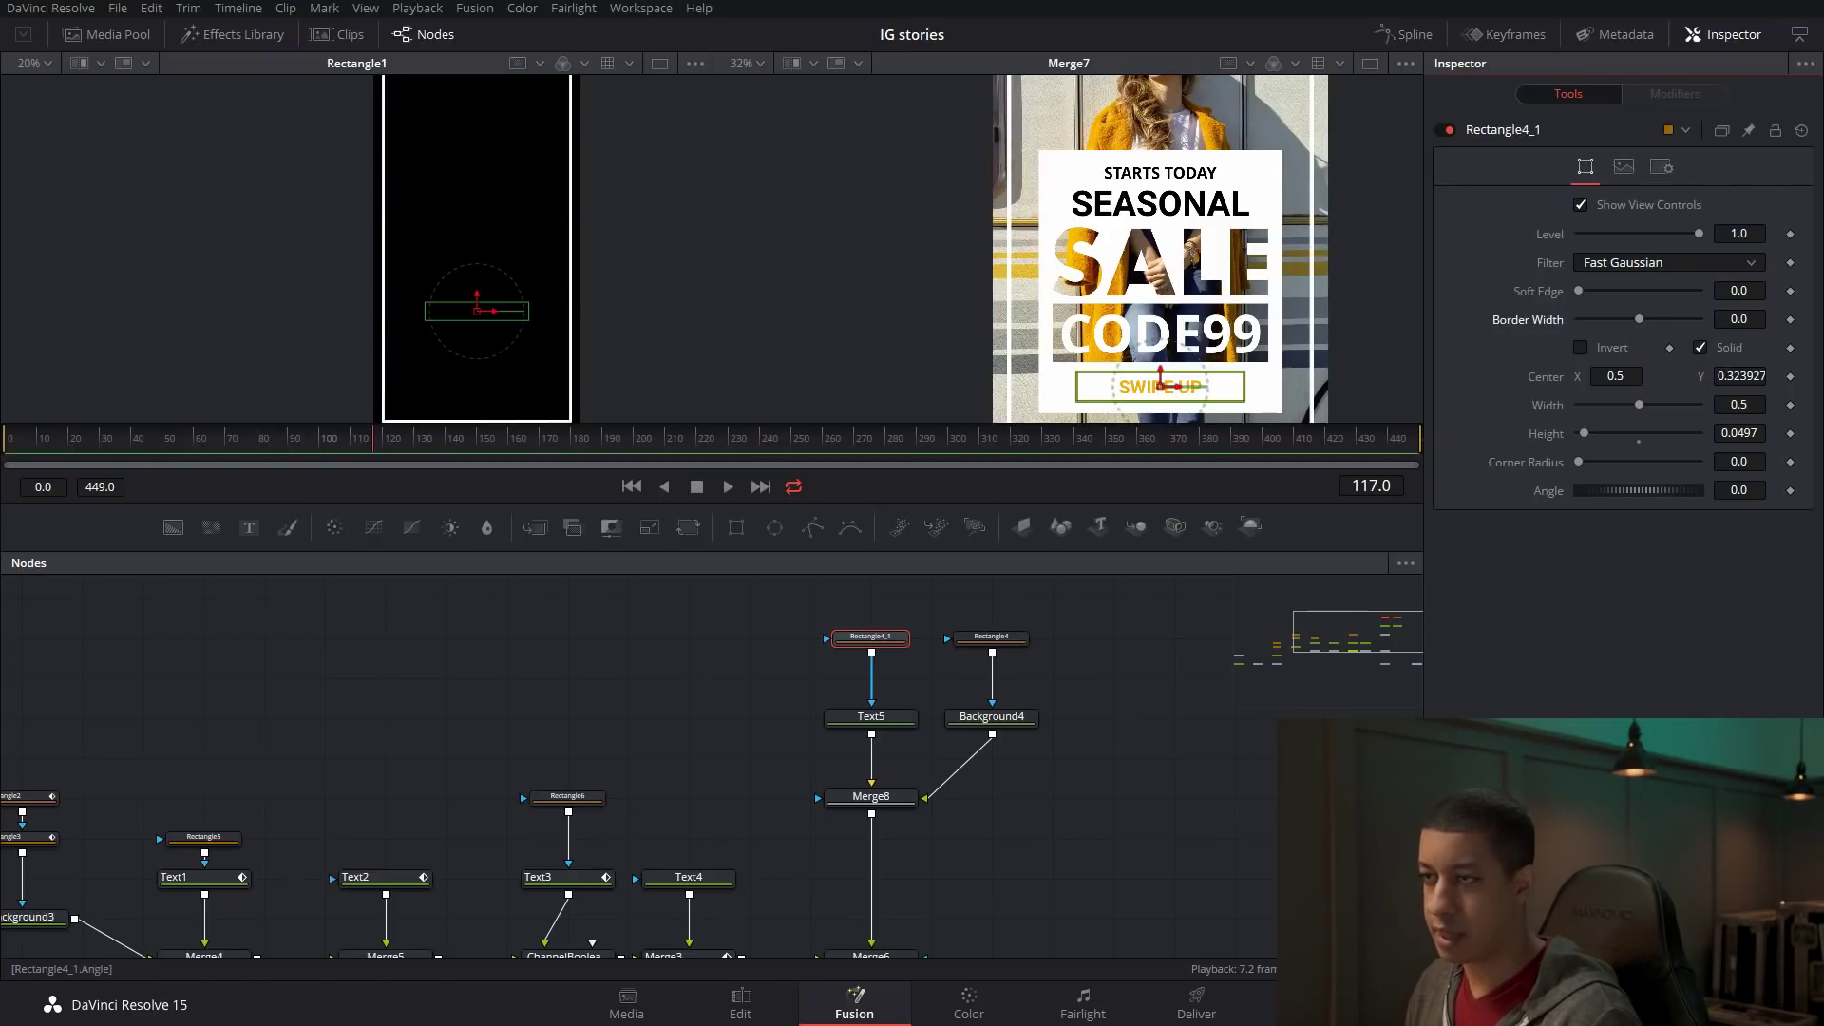
left_click(898, 720)
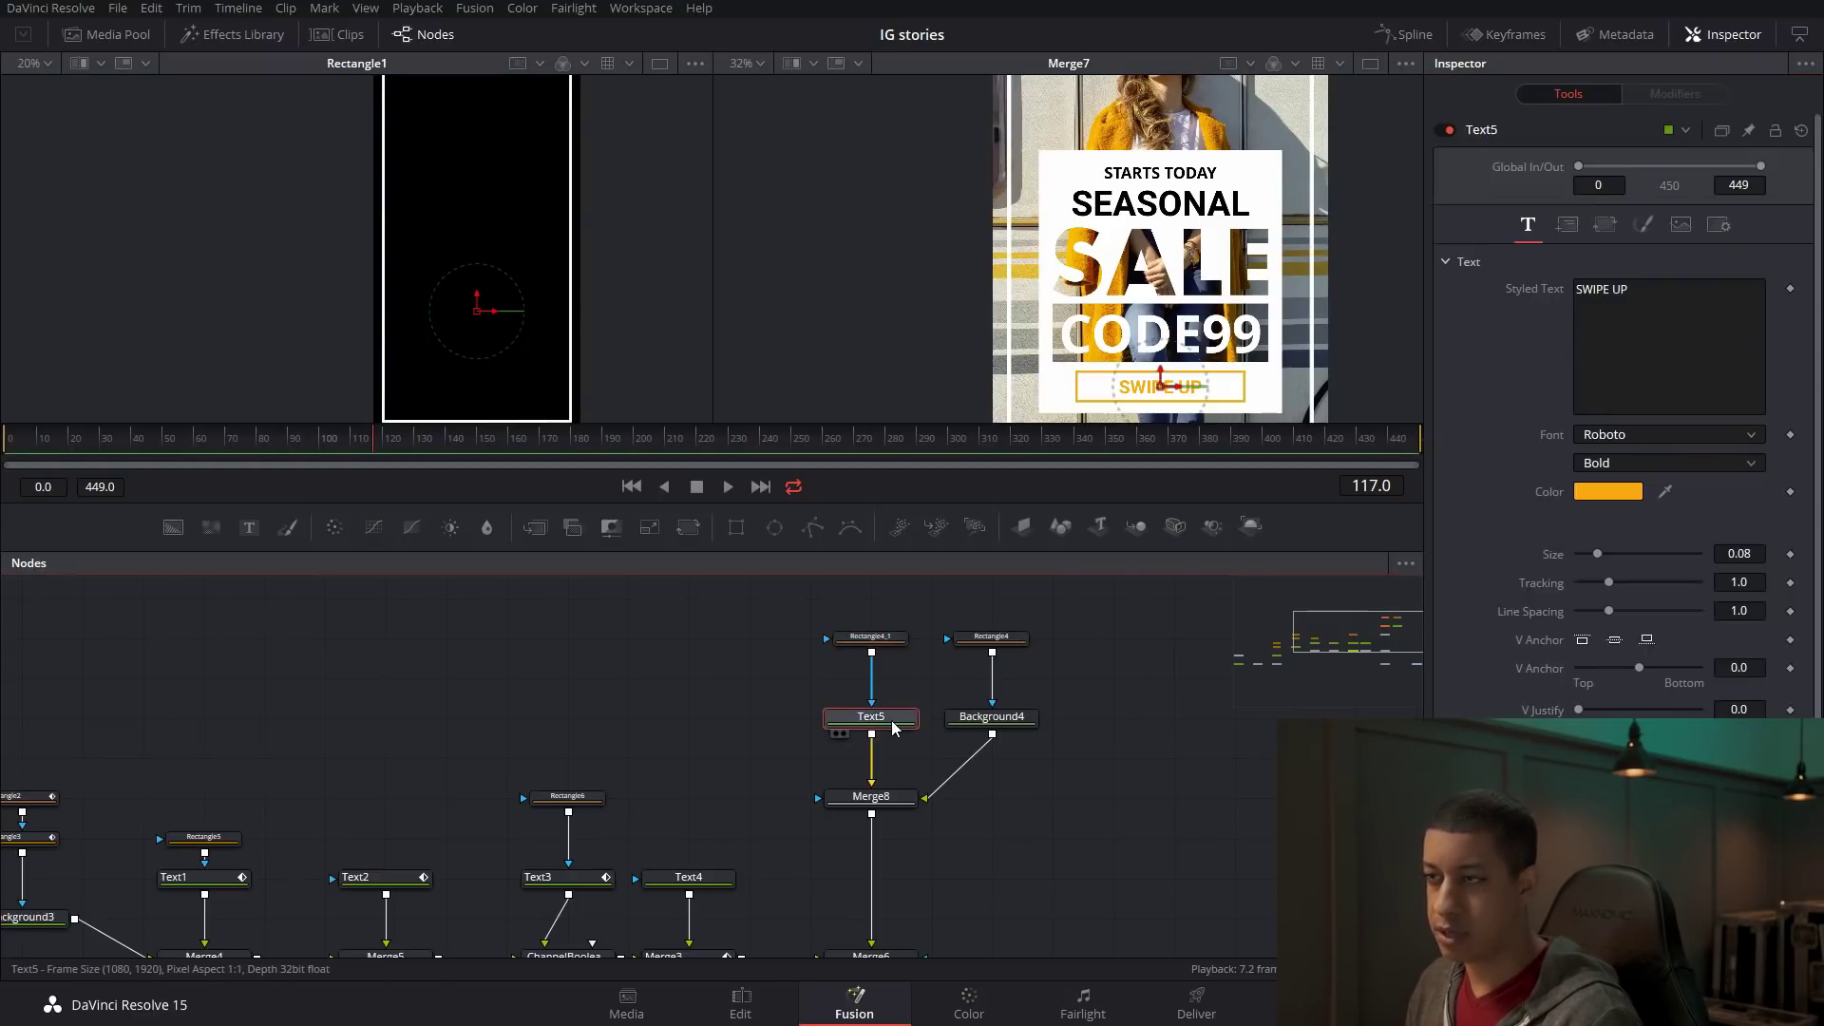
mouse_move(998, 655)
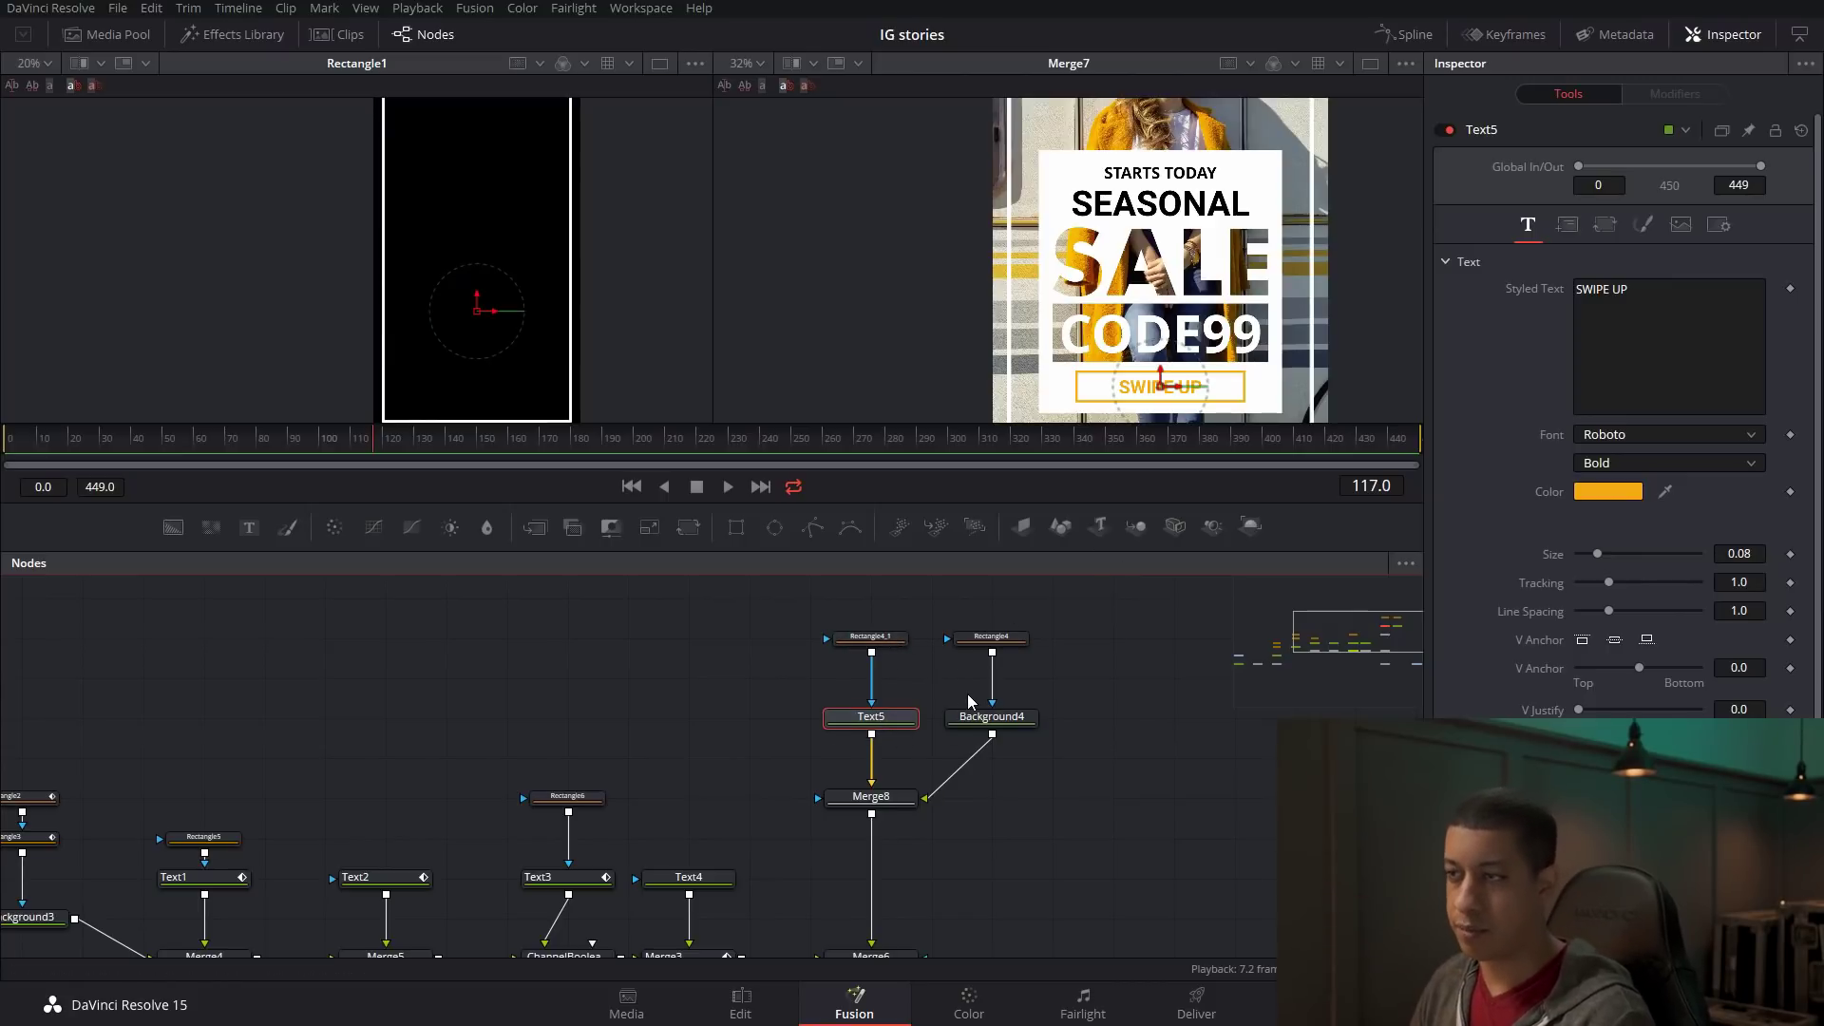
Add a MaskPaint node and connect it to the mask input of Rectangle4, the SWIPE UP border.
left_click_drag(1065, 665, 951, 728)
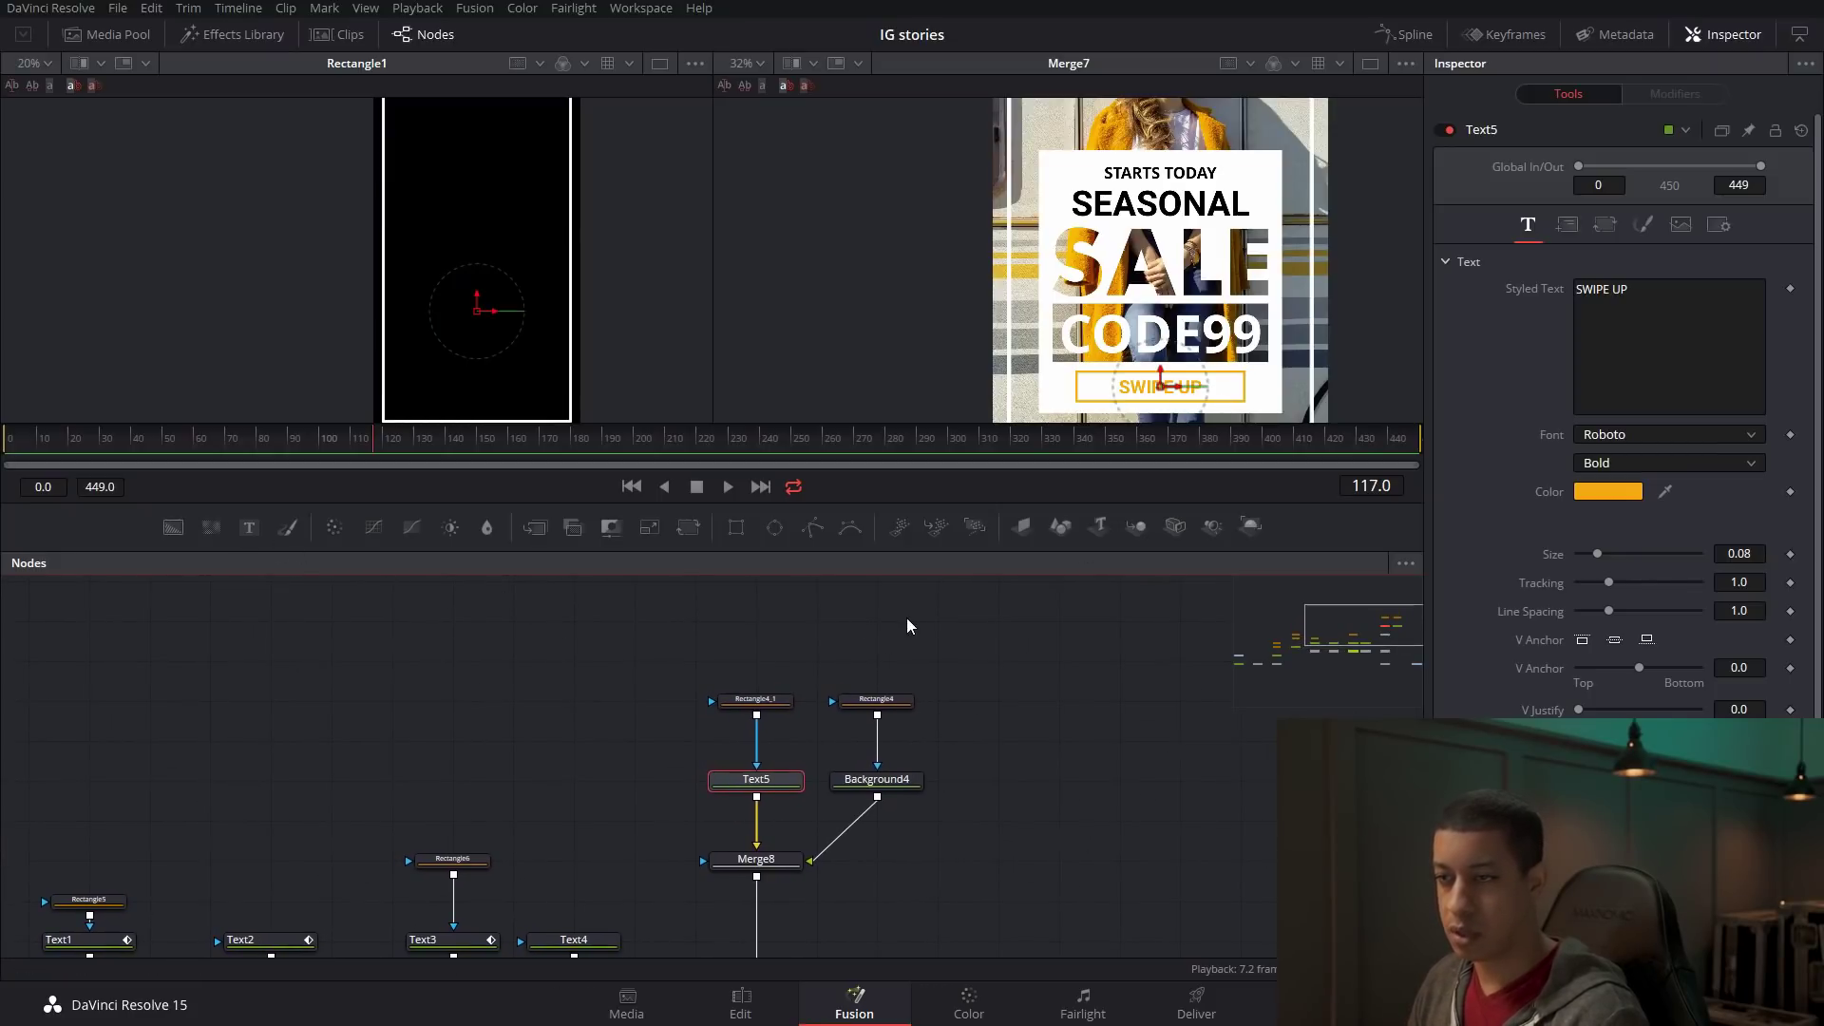
key("shift+space")
type("paint")
key("Up")
key("Return")
left_click_drag(920, 621, 876, 701)
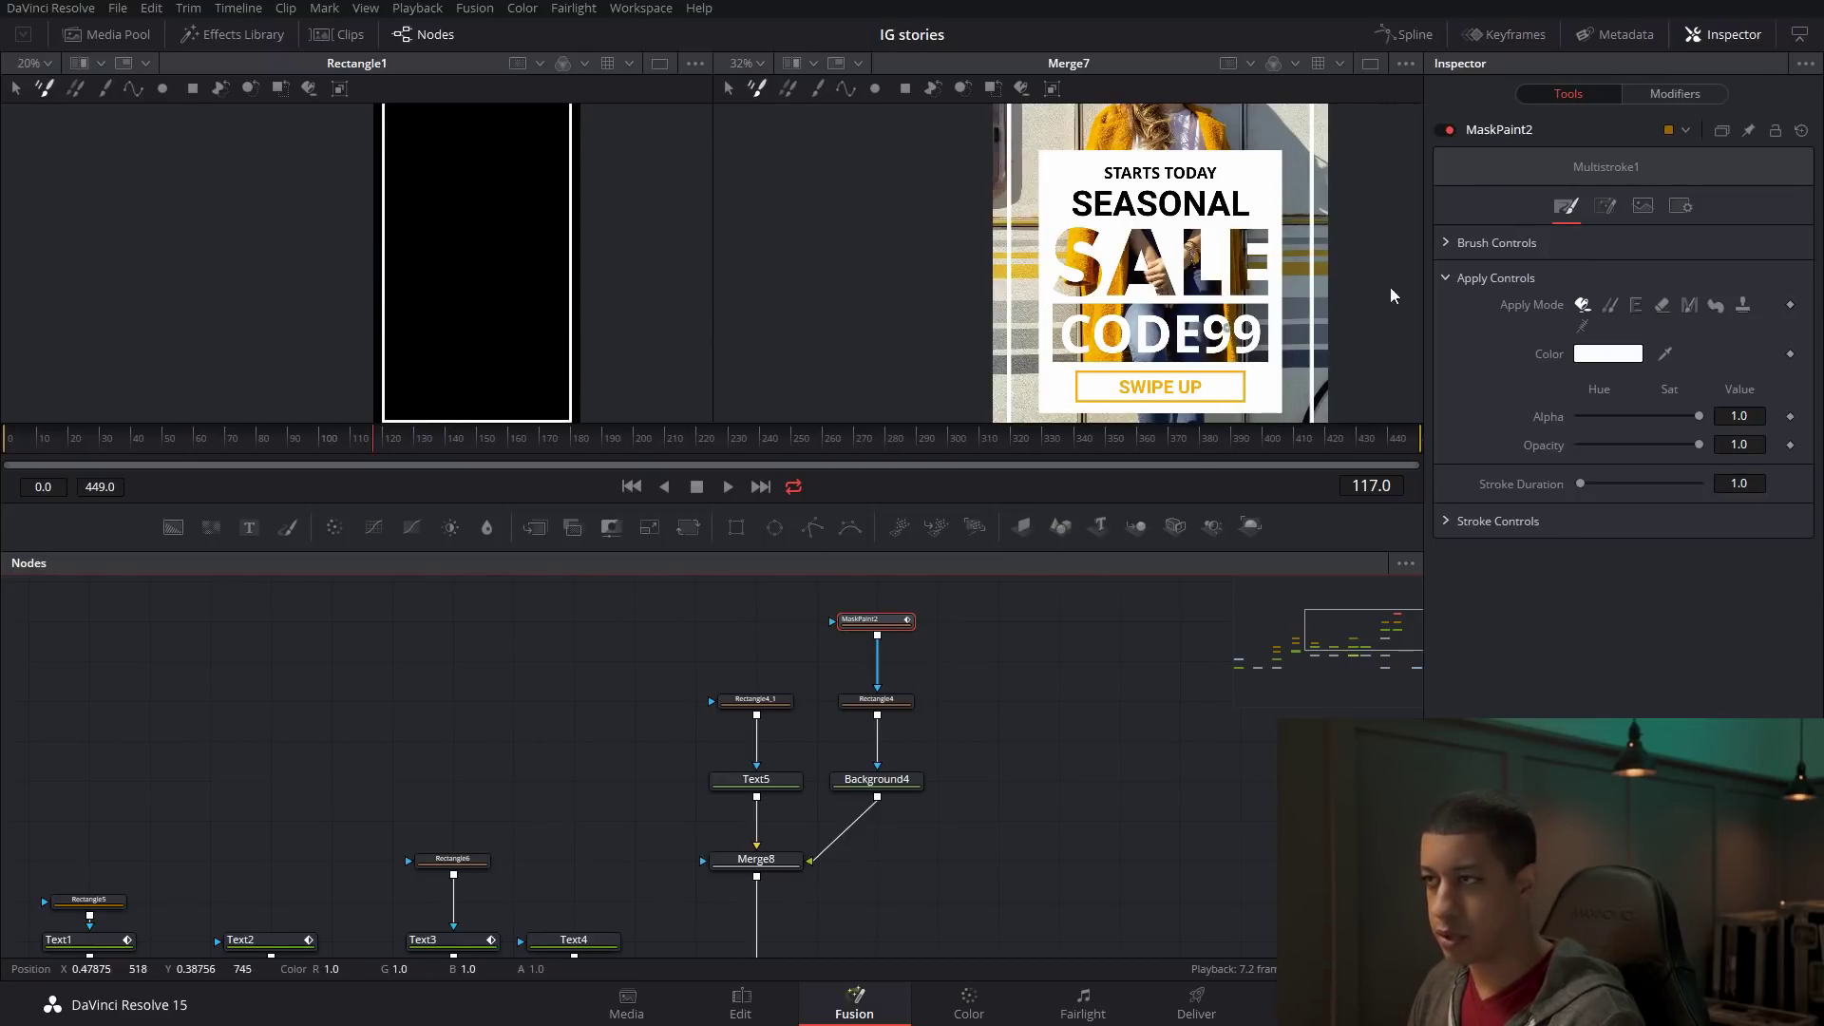
Trace the SWIPE UP border with a closed rectangular polyline stroke in MaskPaint2.
left_click(846, 89)
left_click_drag(1075, 371, 1109, 373)
left_click(1244, 371)
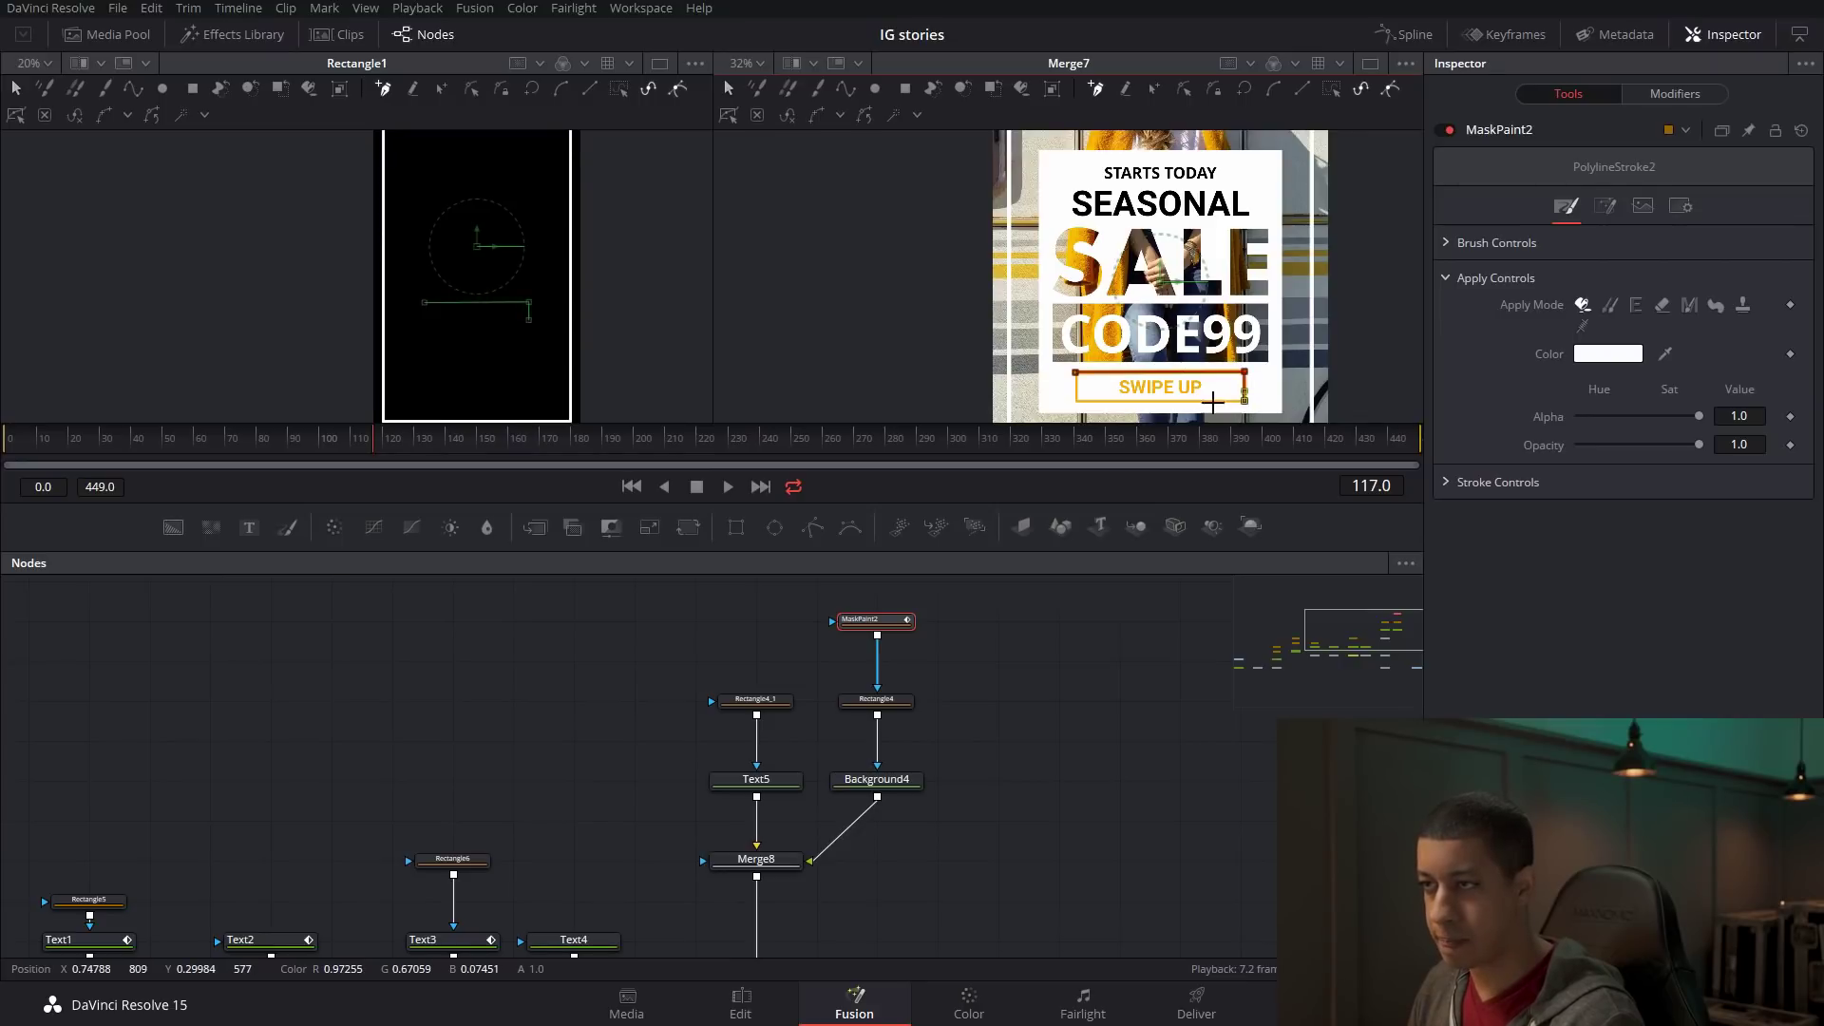
left_click(1077, 401)
left_click(1075, 372)
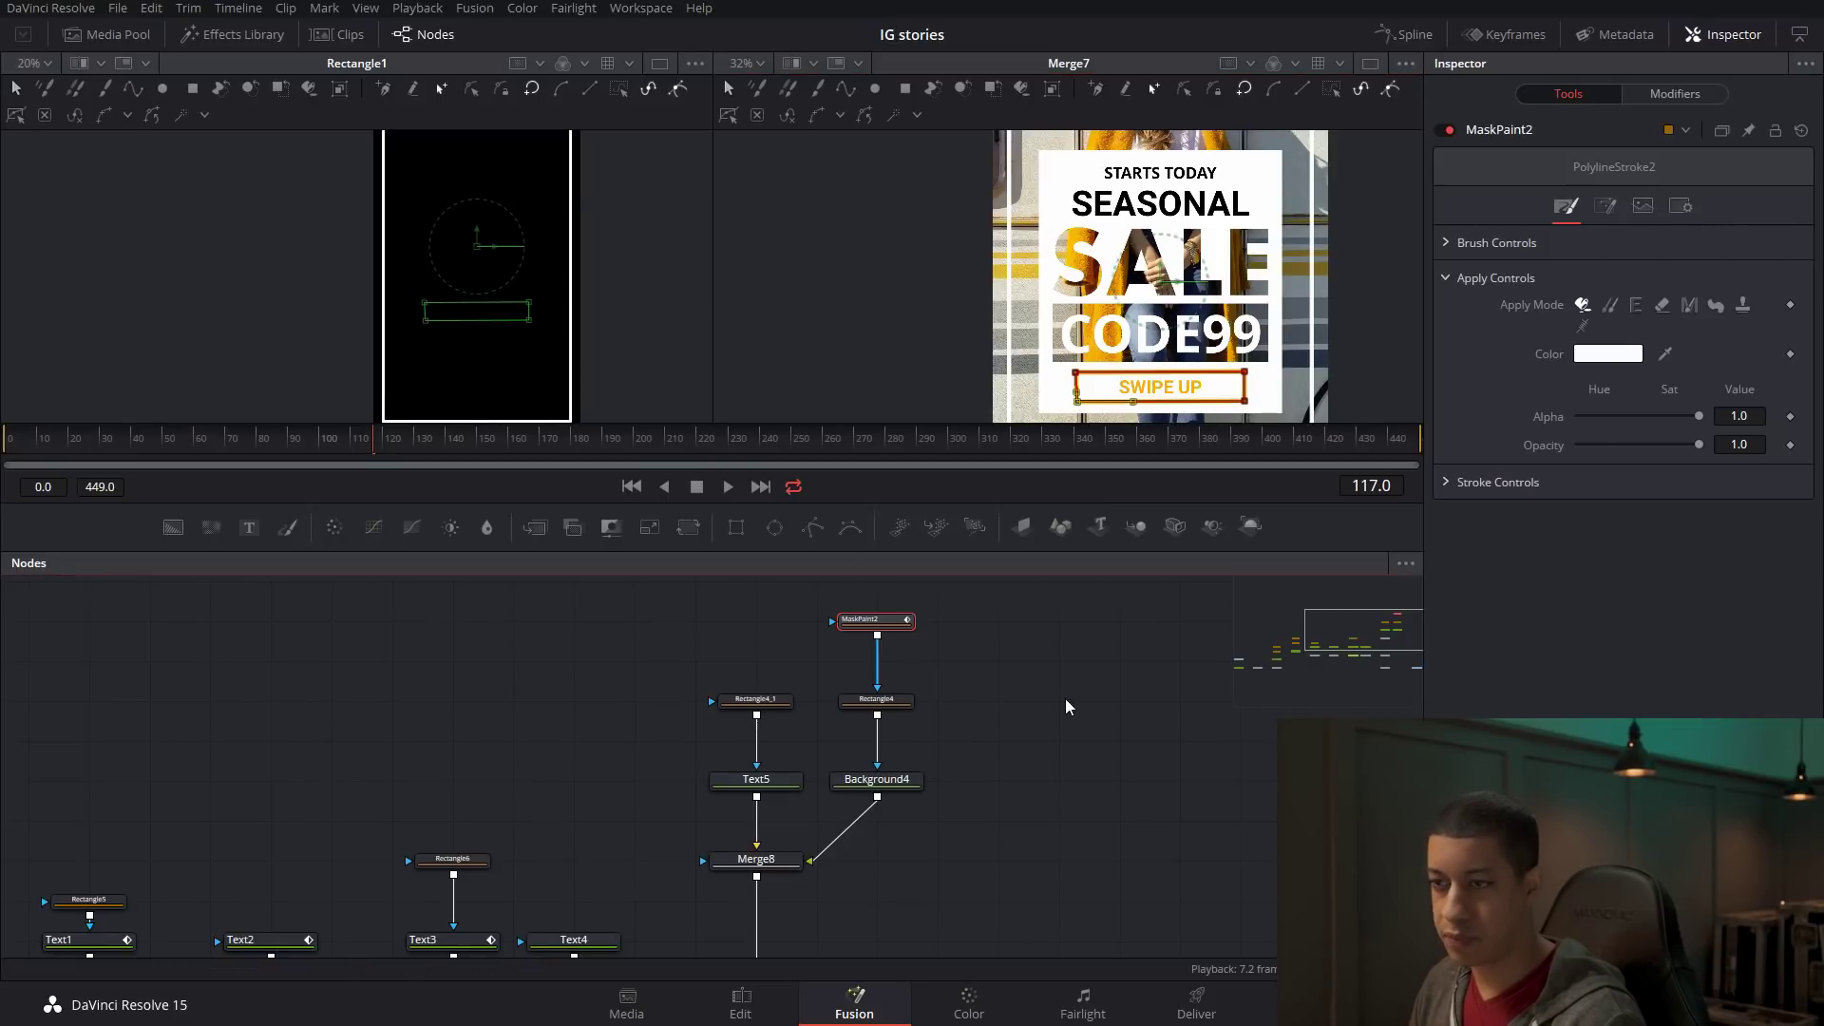
Keyframe the Write On of MaskPaint2's stroke at frame 109, timed against Rectangle3's CODE99 cutout animation.
scroll(700, 856, "down", 3)
left_click(665, 890)
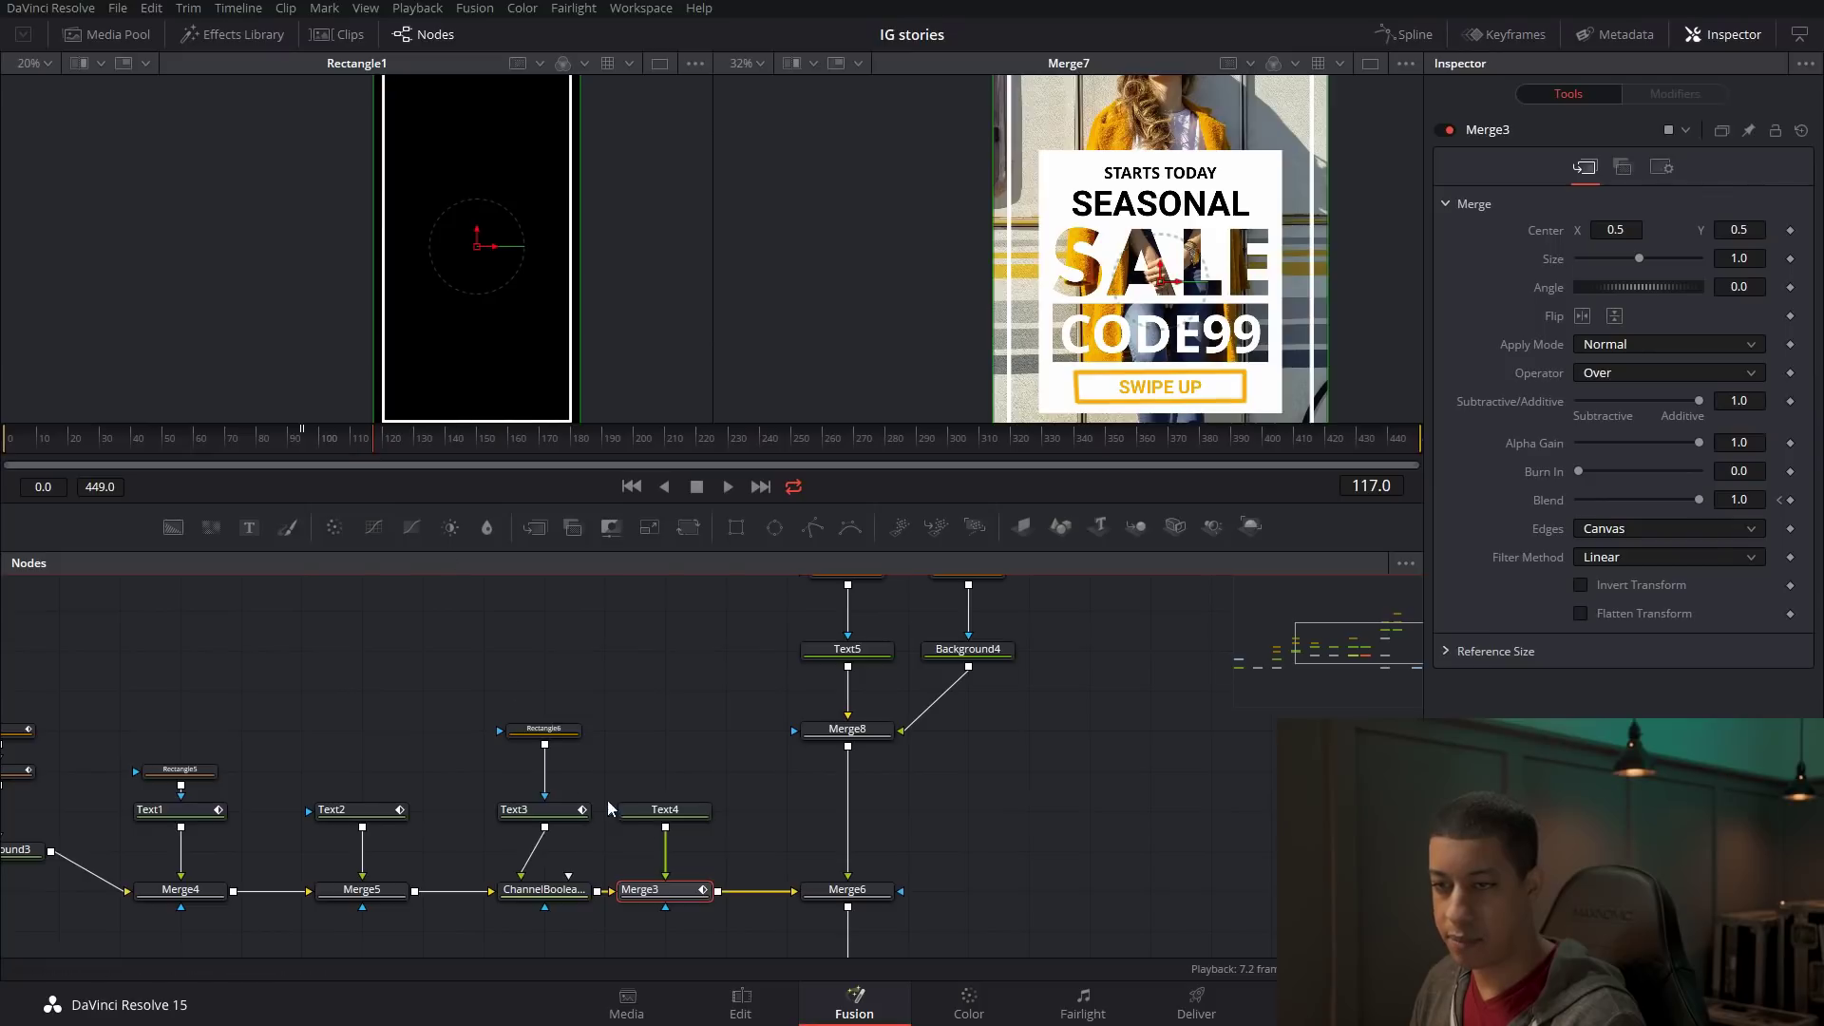
scroll(223, 717, "left", 5)
left_click(256, 762)
left_click_drag(377, 440, 349, 456)
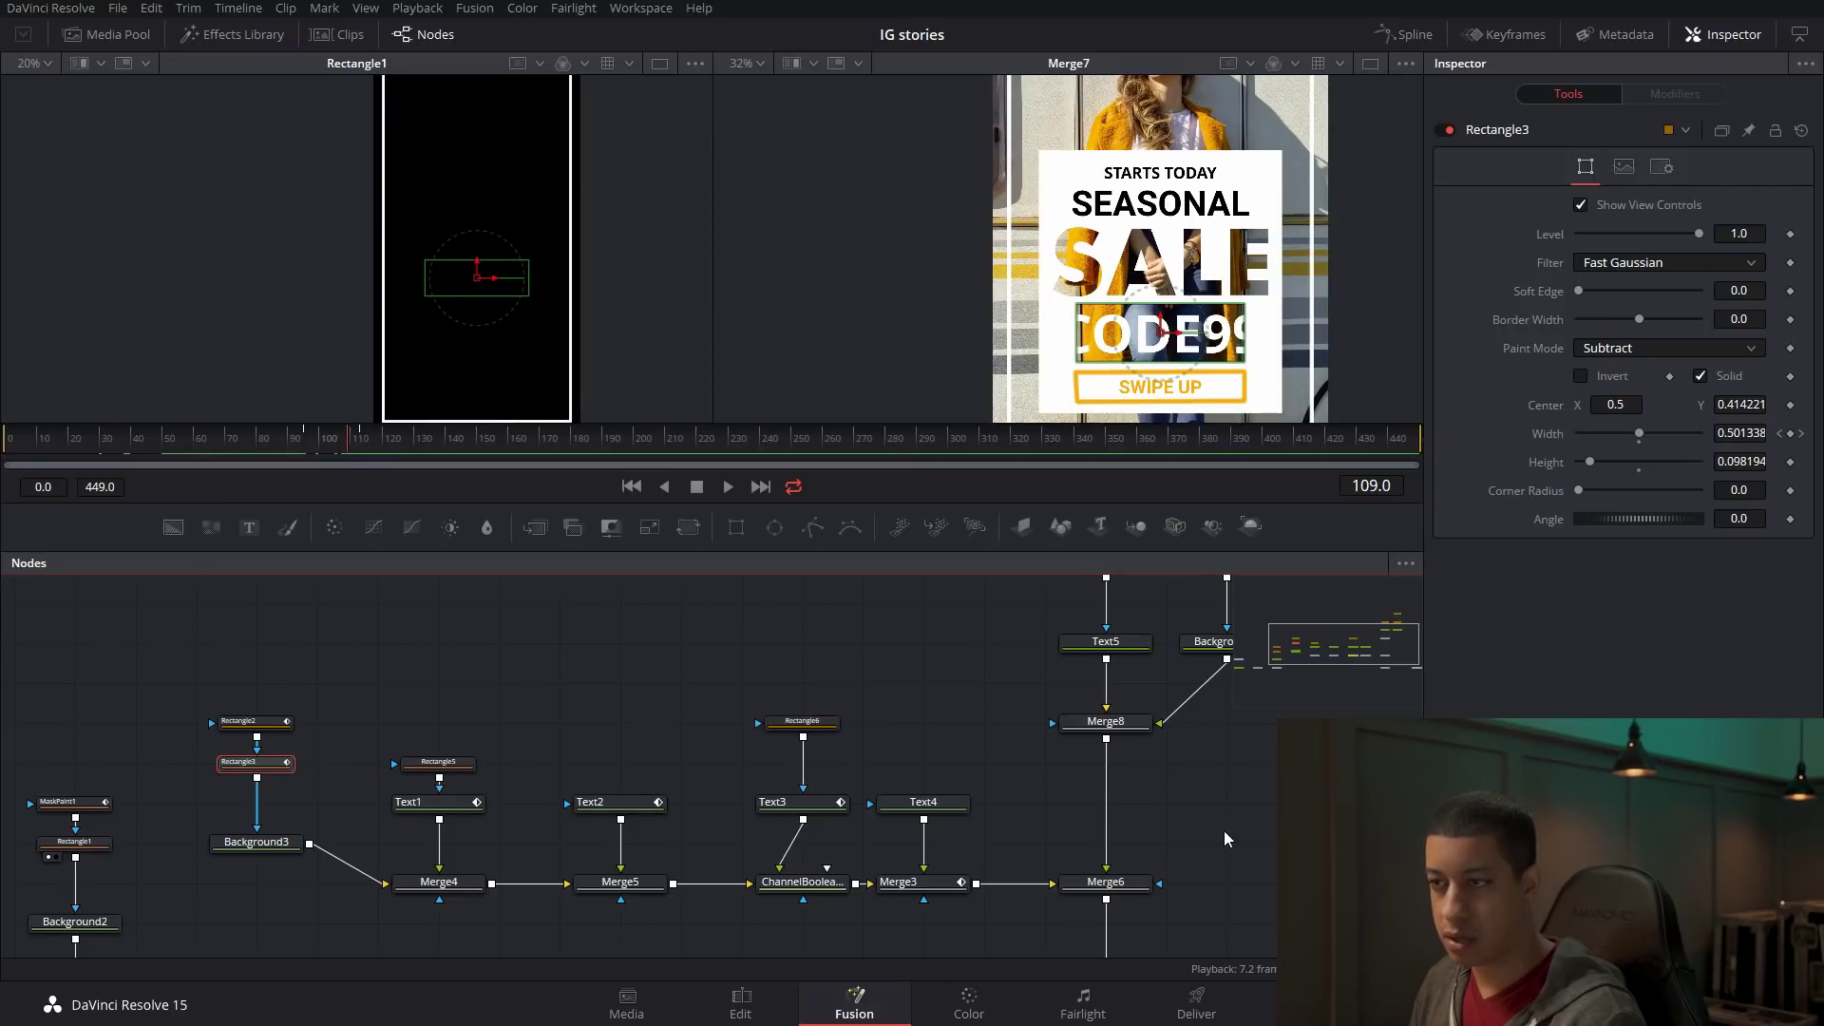
scroll(1045, 870, "right", 5)
scroll(989, 717, "up", 3)
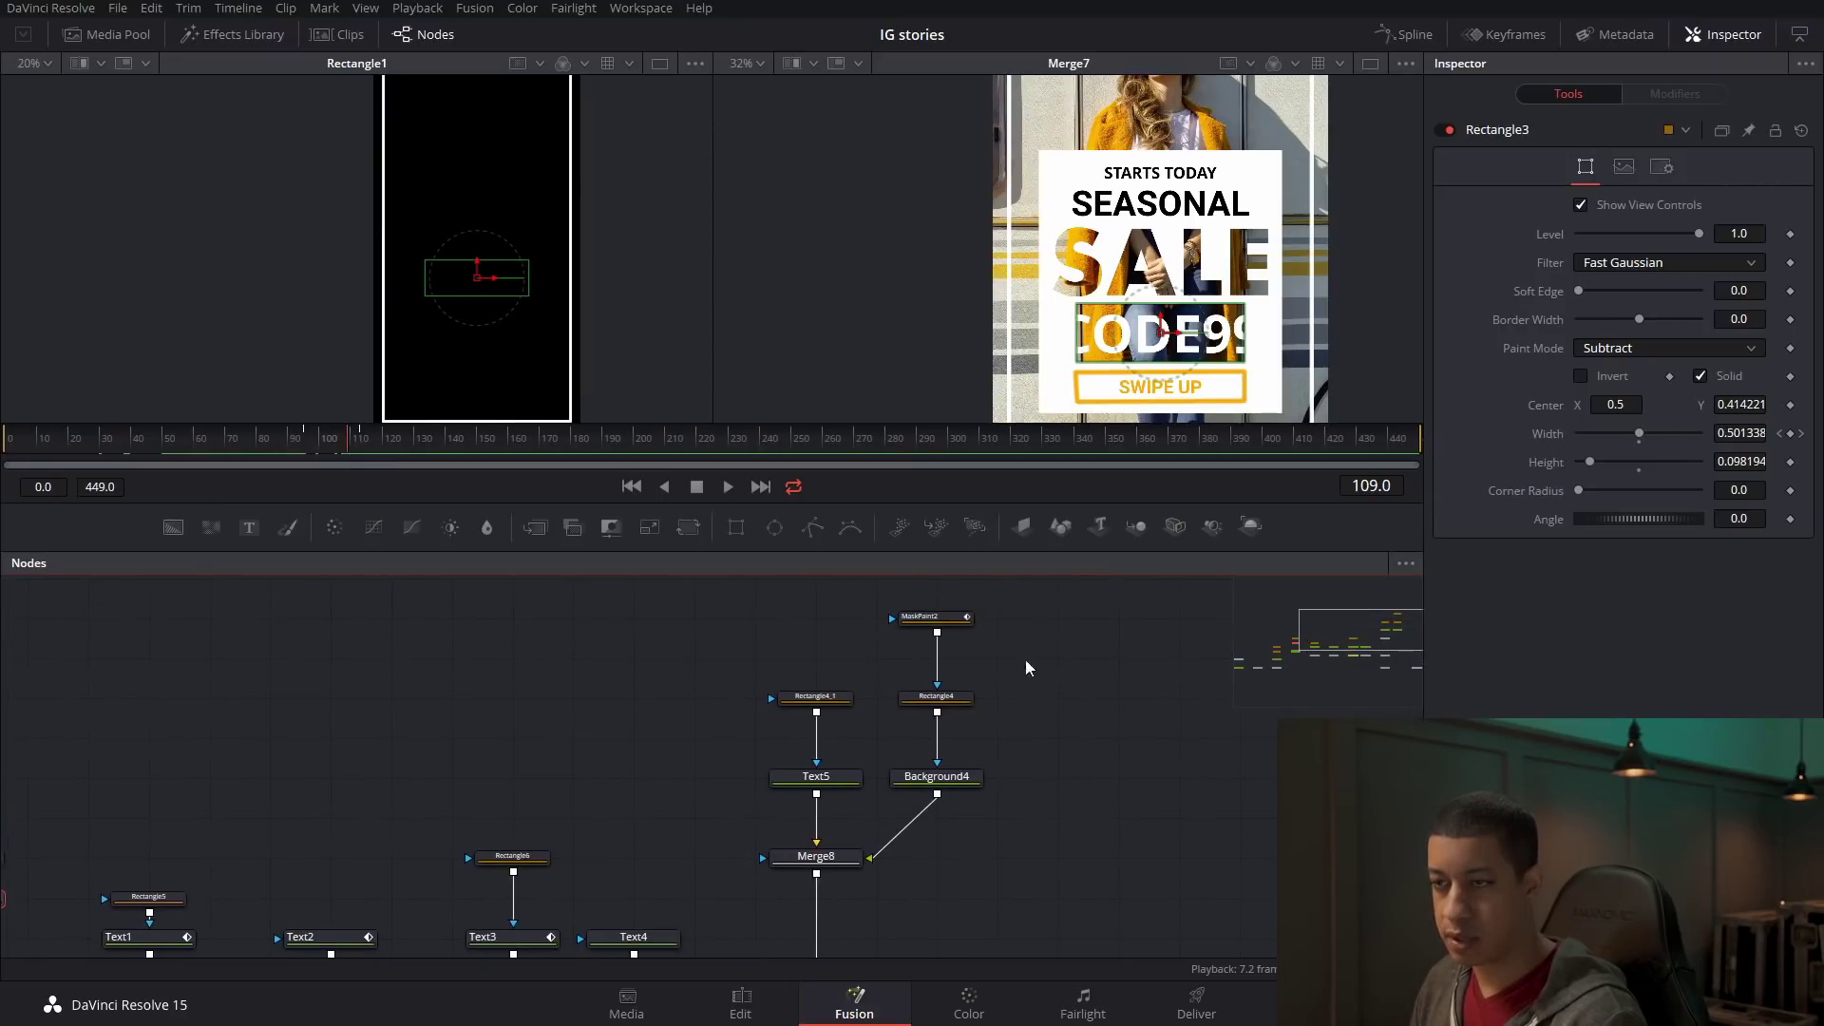
left_click(944, 625)
left_click(1449, 483)
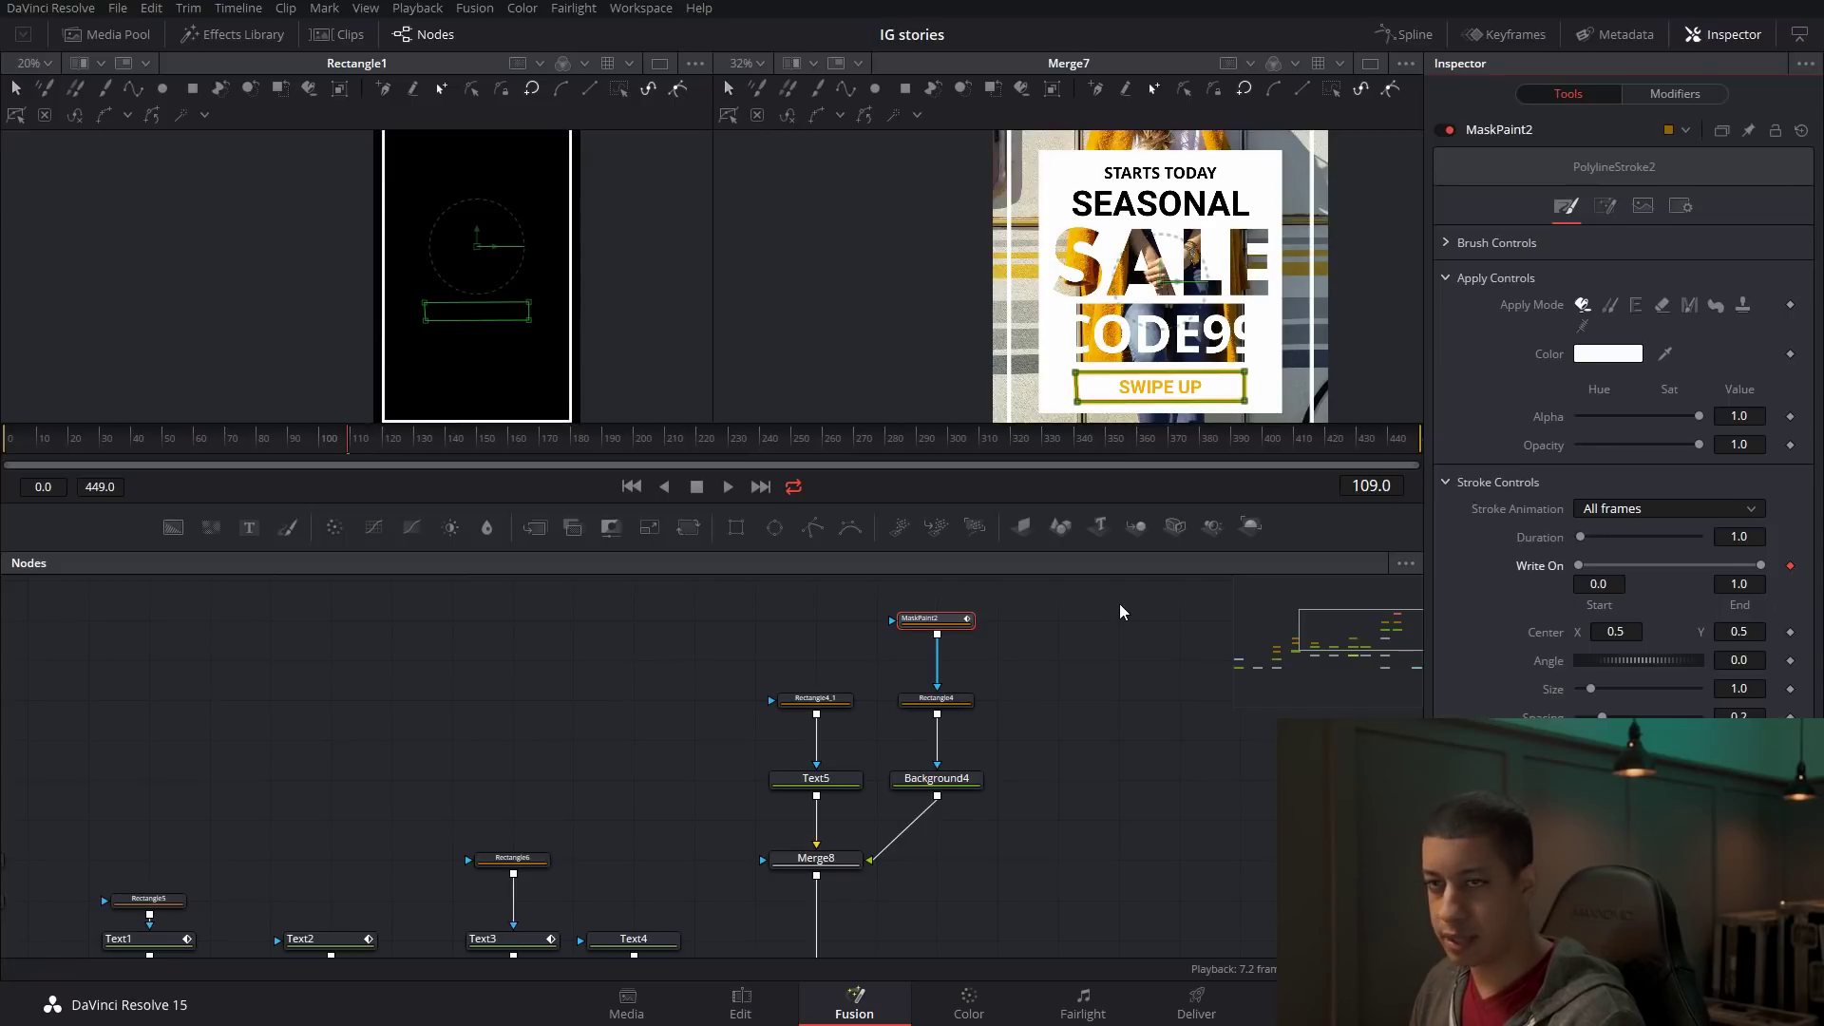
Animate the Write On End of MaskPaint2's stroke from 0.0 at frame 109 to 1.0 at frame 132.
left_click_drag(359, 450, 425, 452)
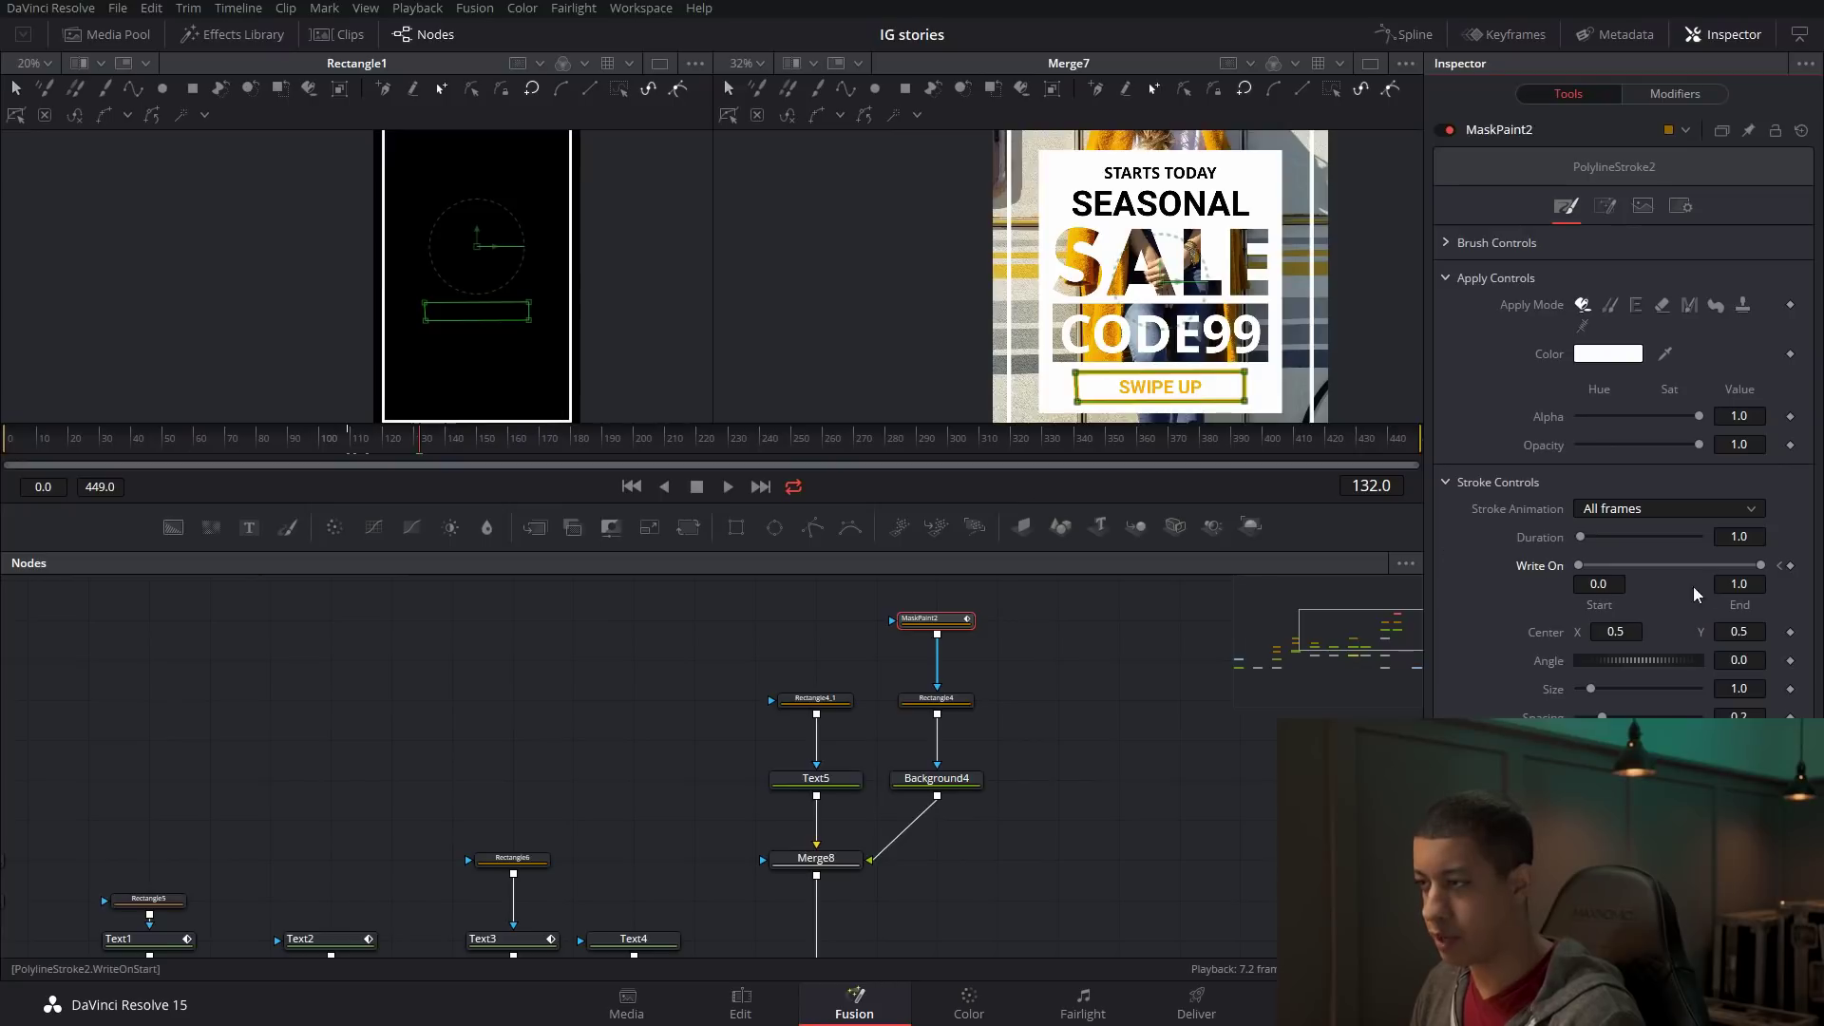
left_click(1791, 565)
left_click(1780, 565)
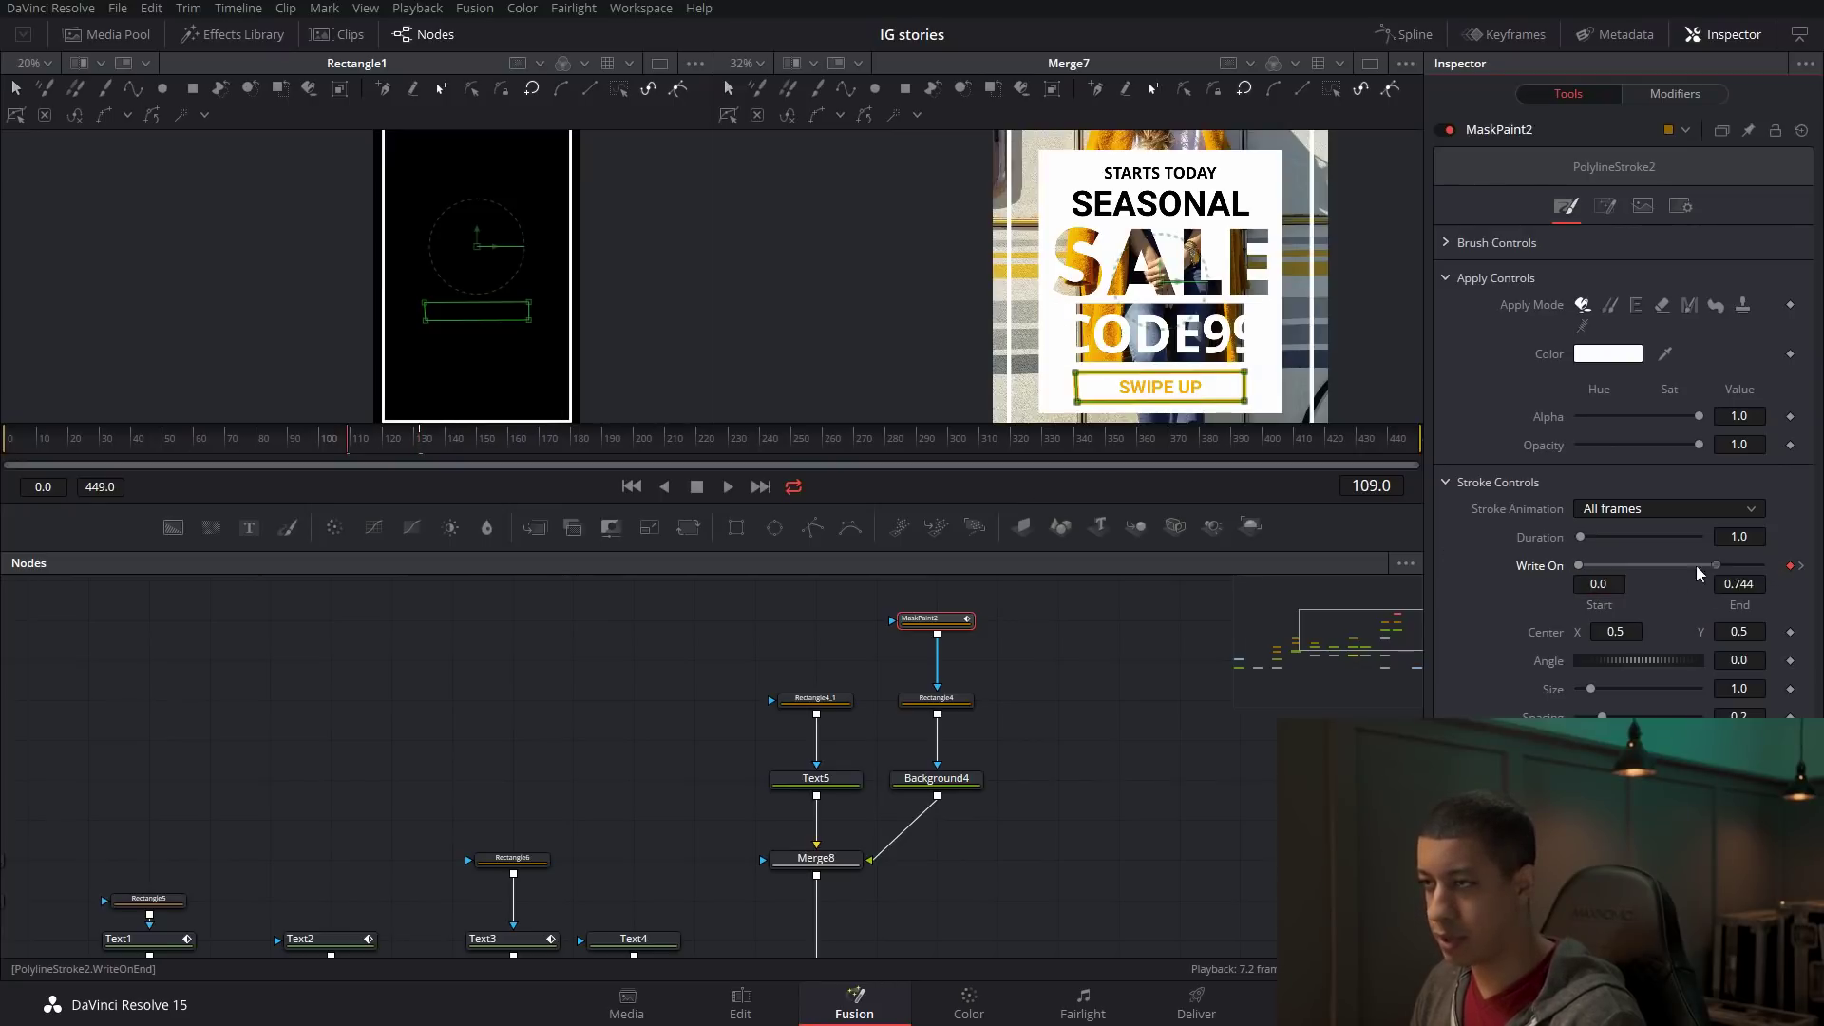
left_click(1183, 729)
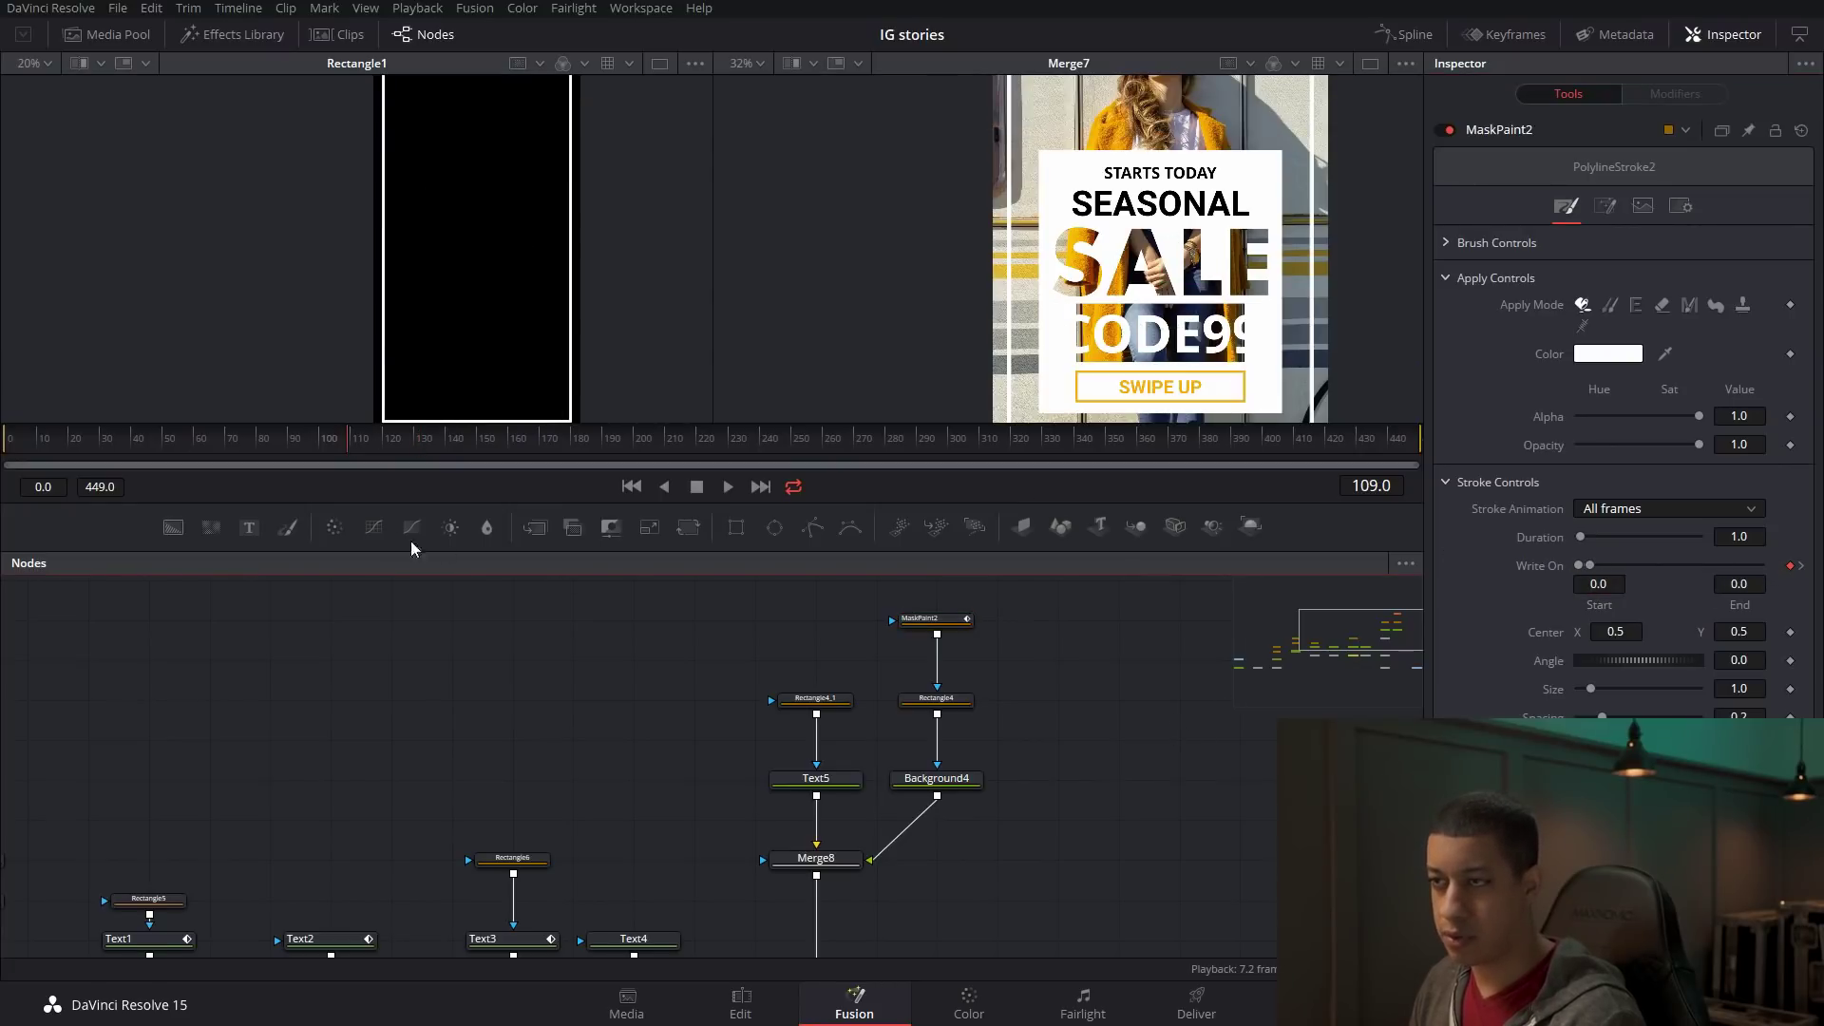
Set Rectangle4's Paint Mode to Multiply and scrub through the SWIPE UP border's write-on.
mouse_move(357, 453)
left_mouse_down()
mouse_move(333, 449)
mouse_move(365, 454)
left_mouse_up()
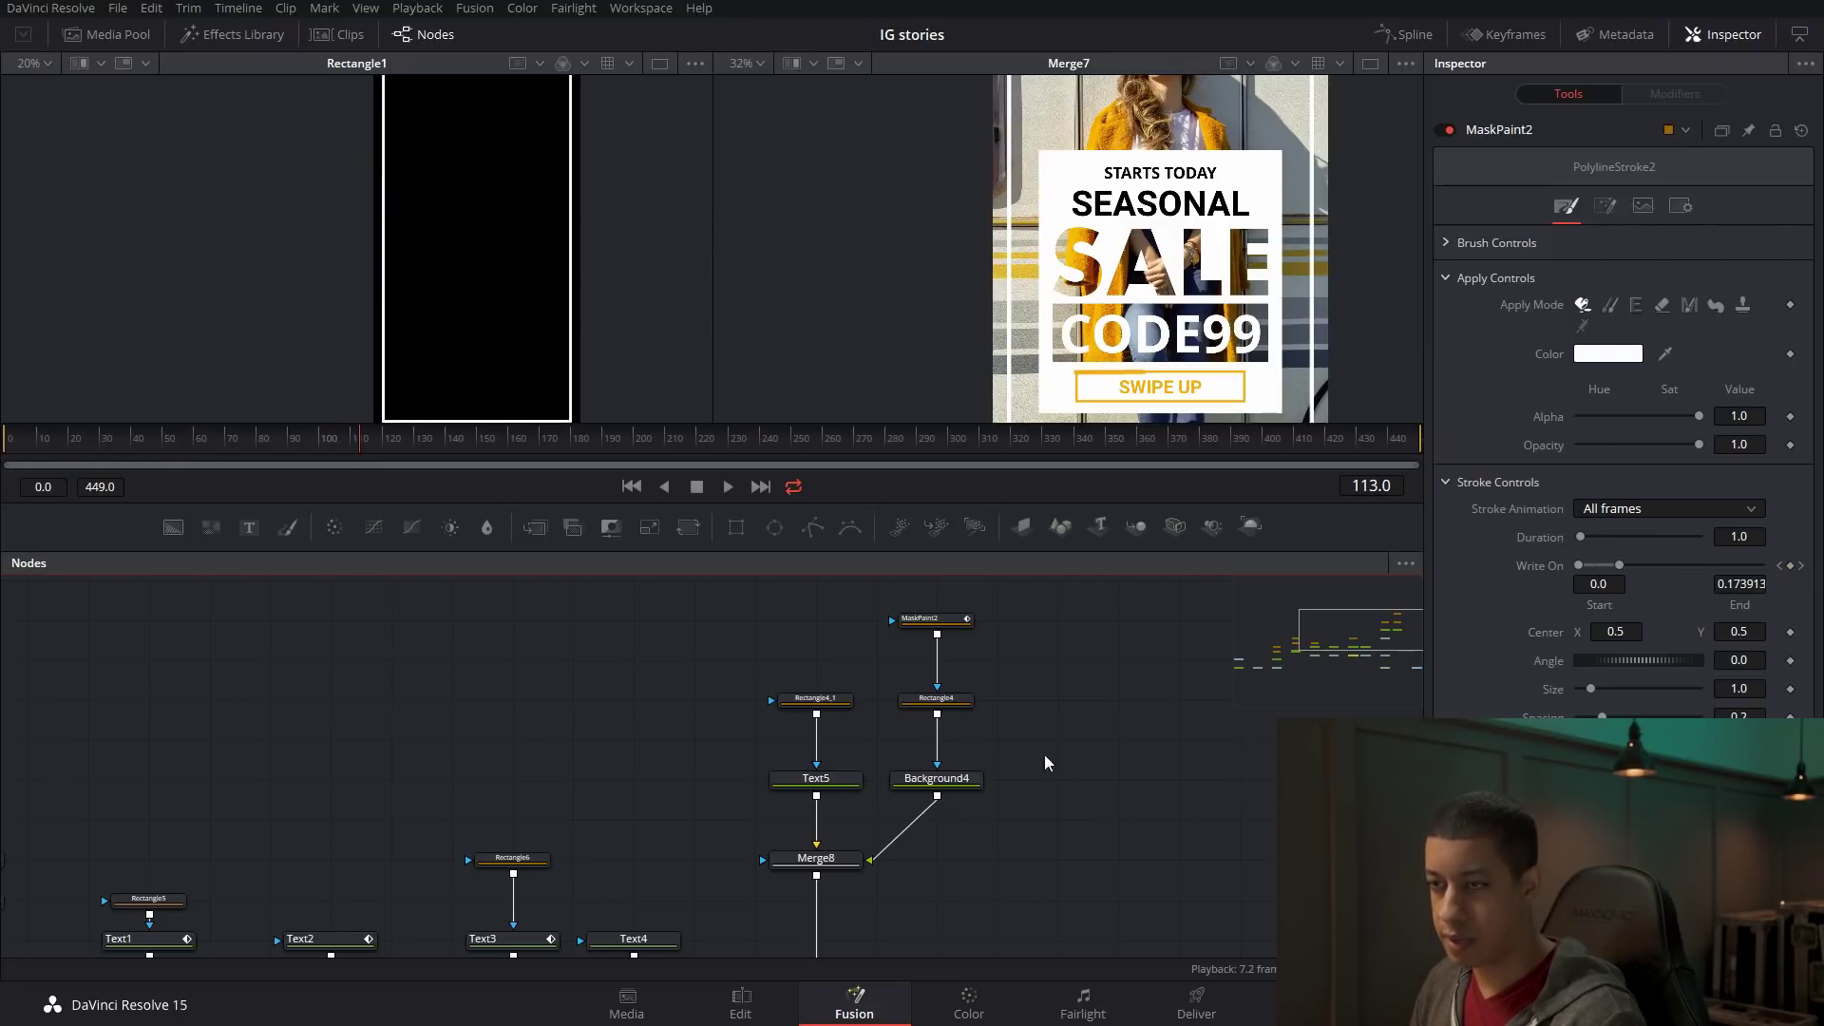
left_click(960, 701)
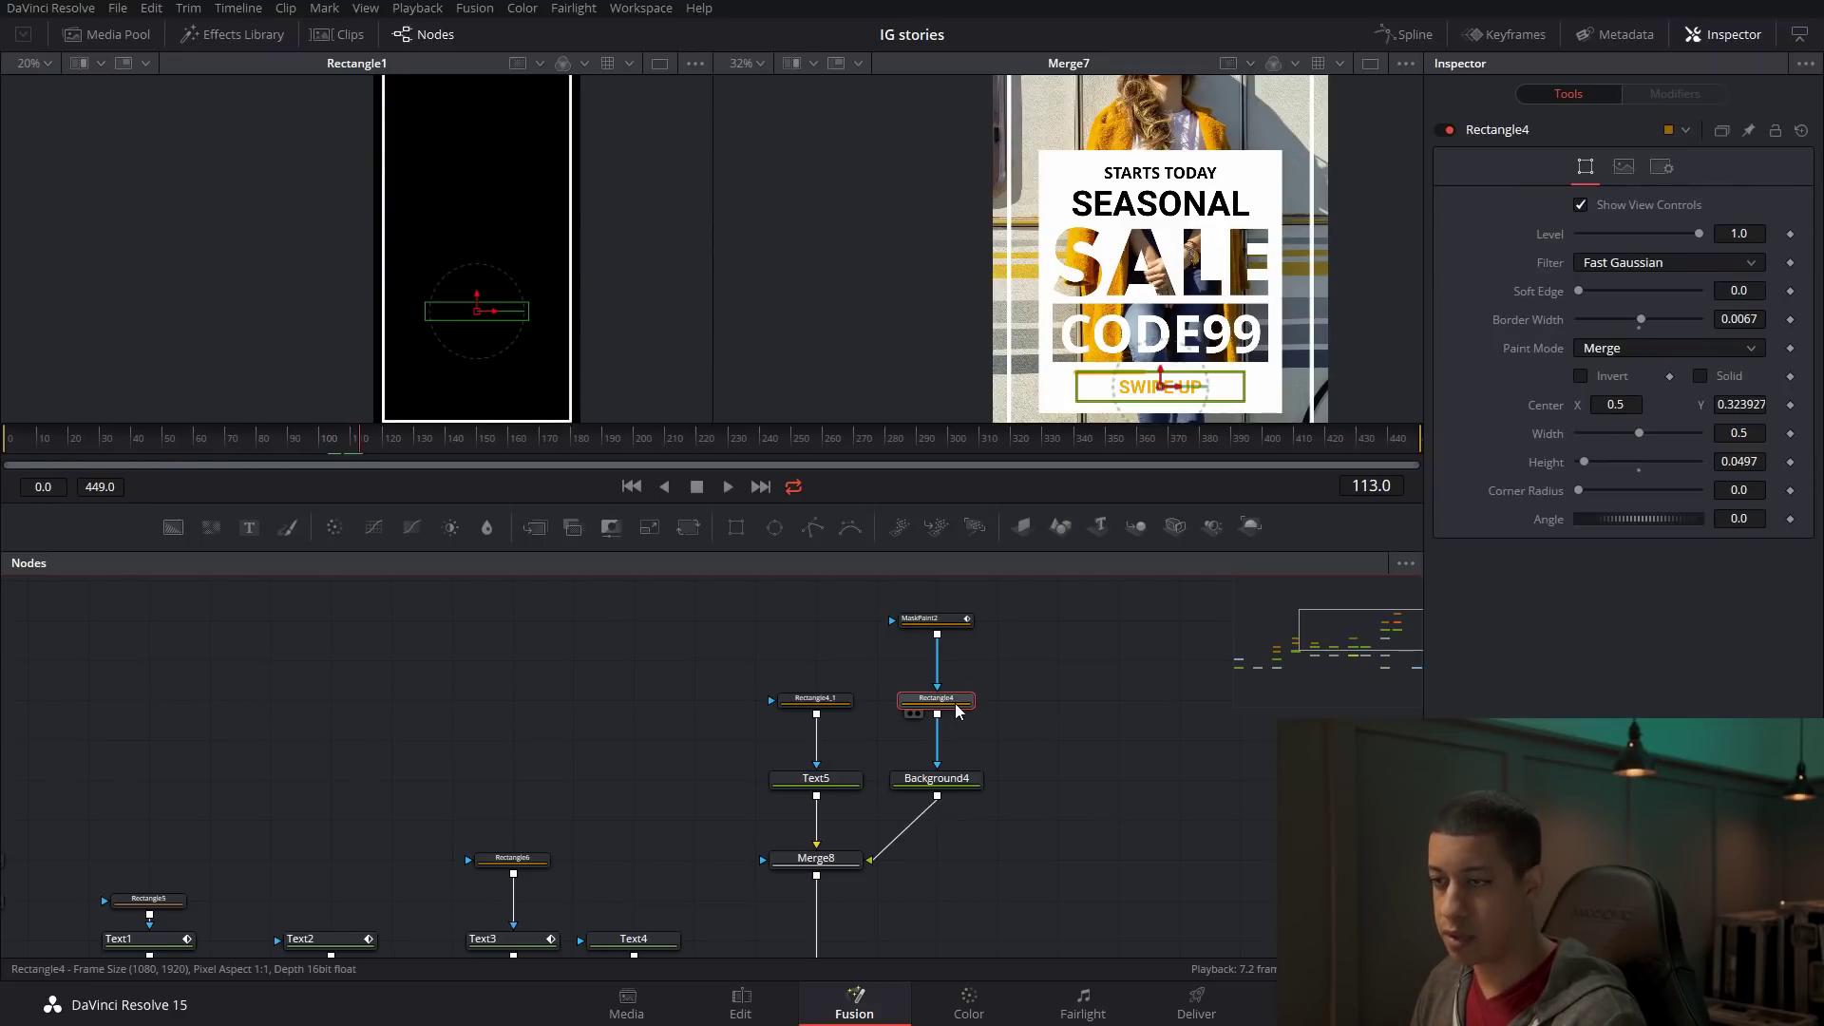
left_click(1664, 359)
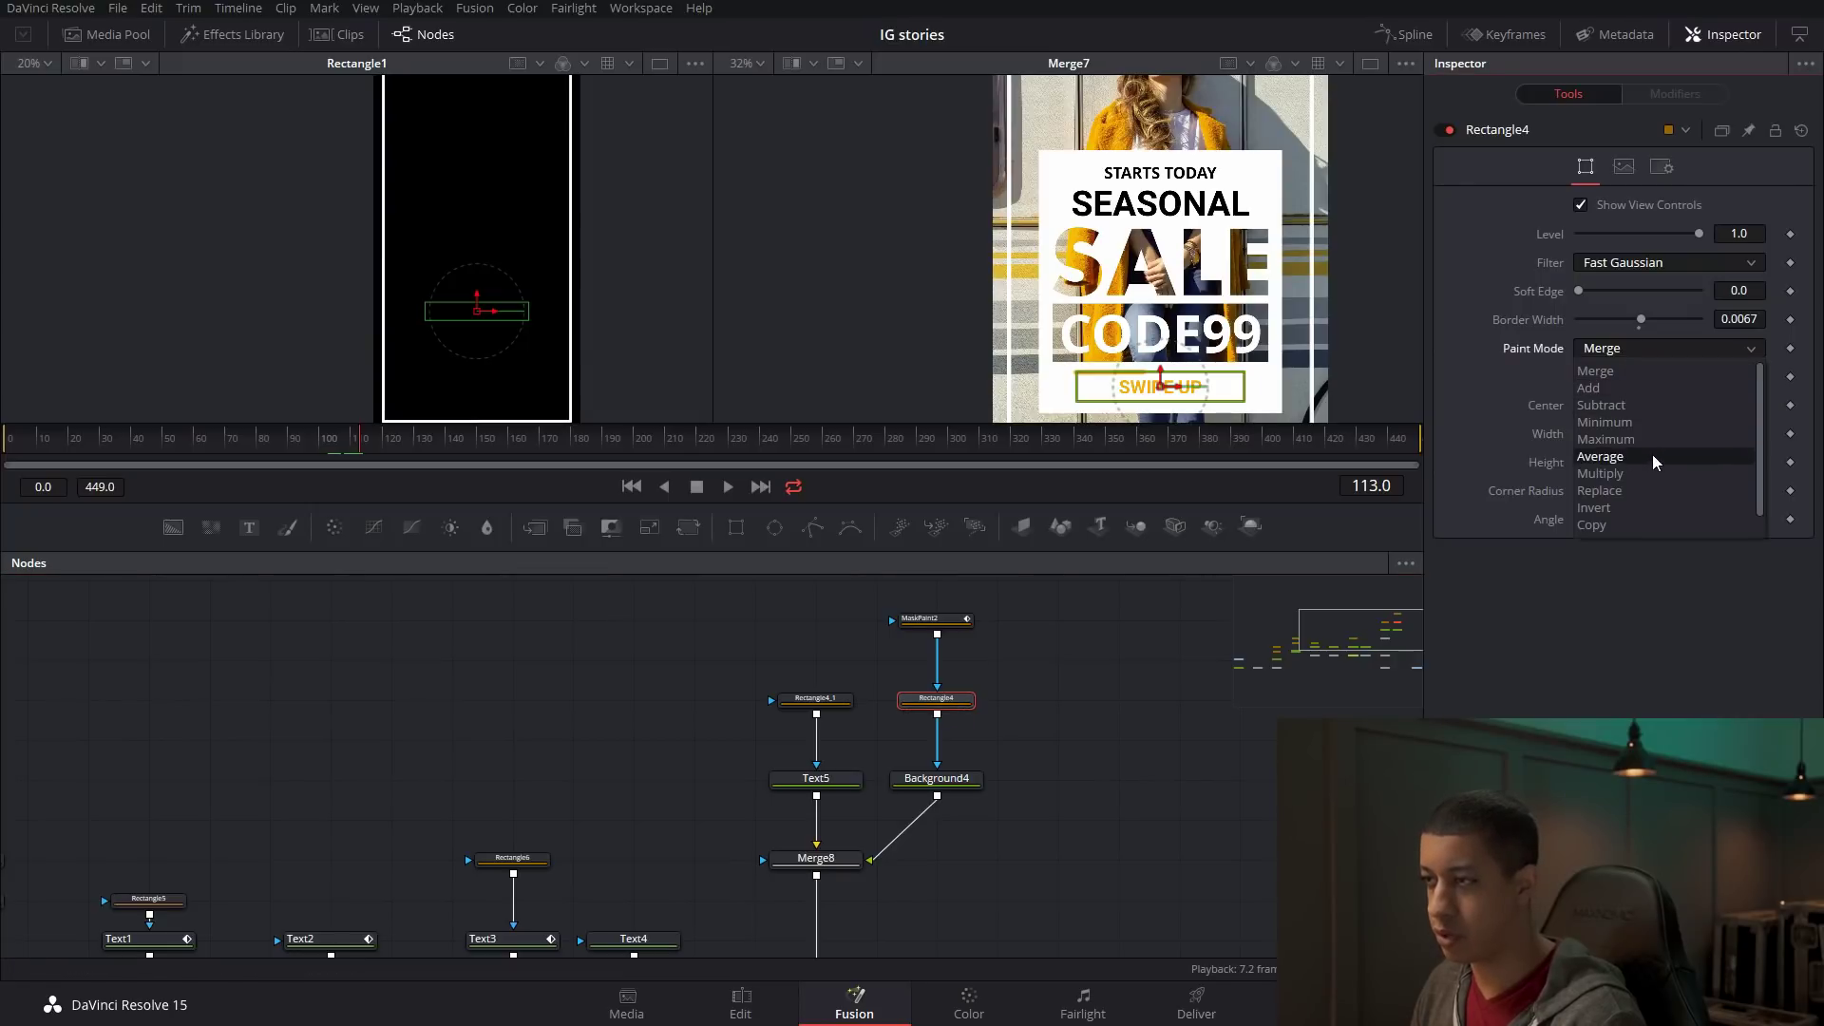
left_click(1634, 476)
left_click(1213, 772)
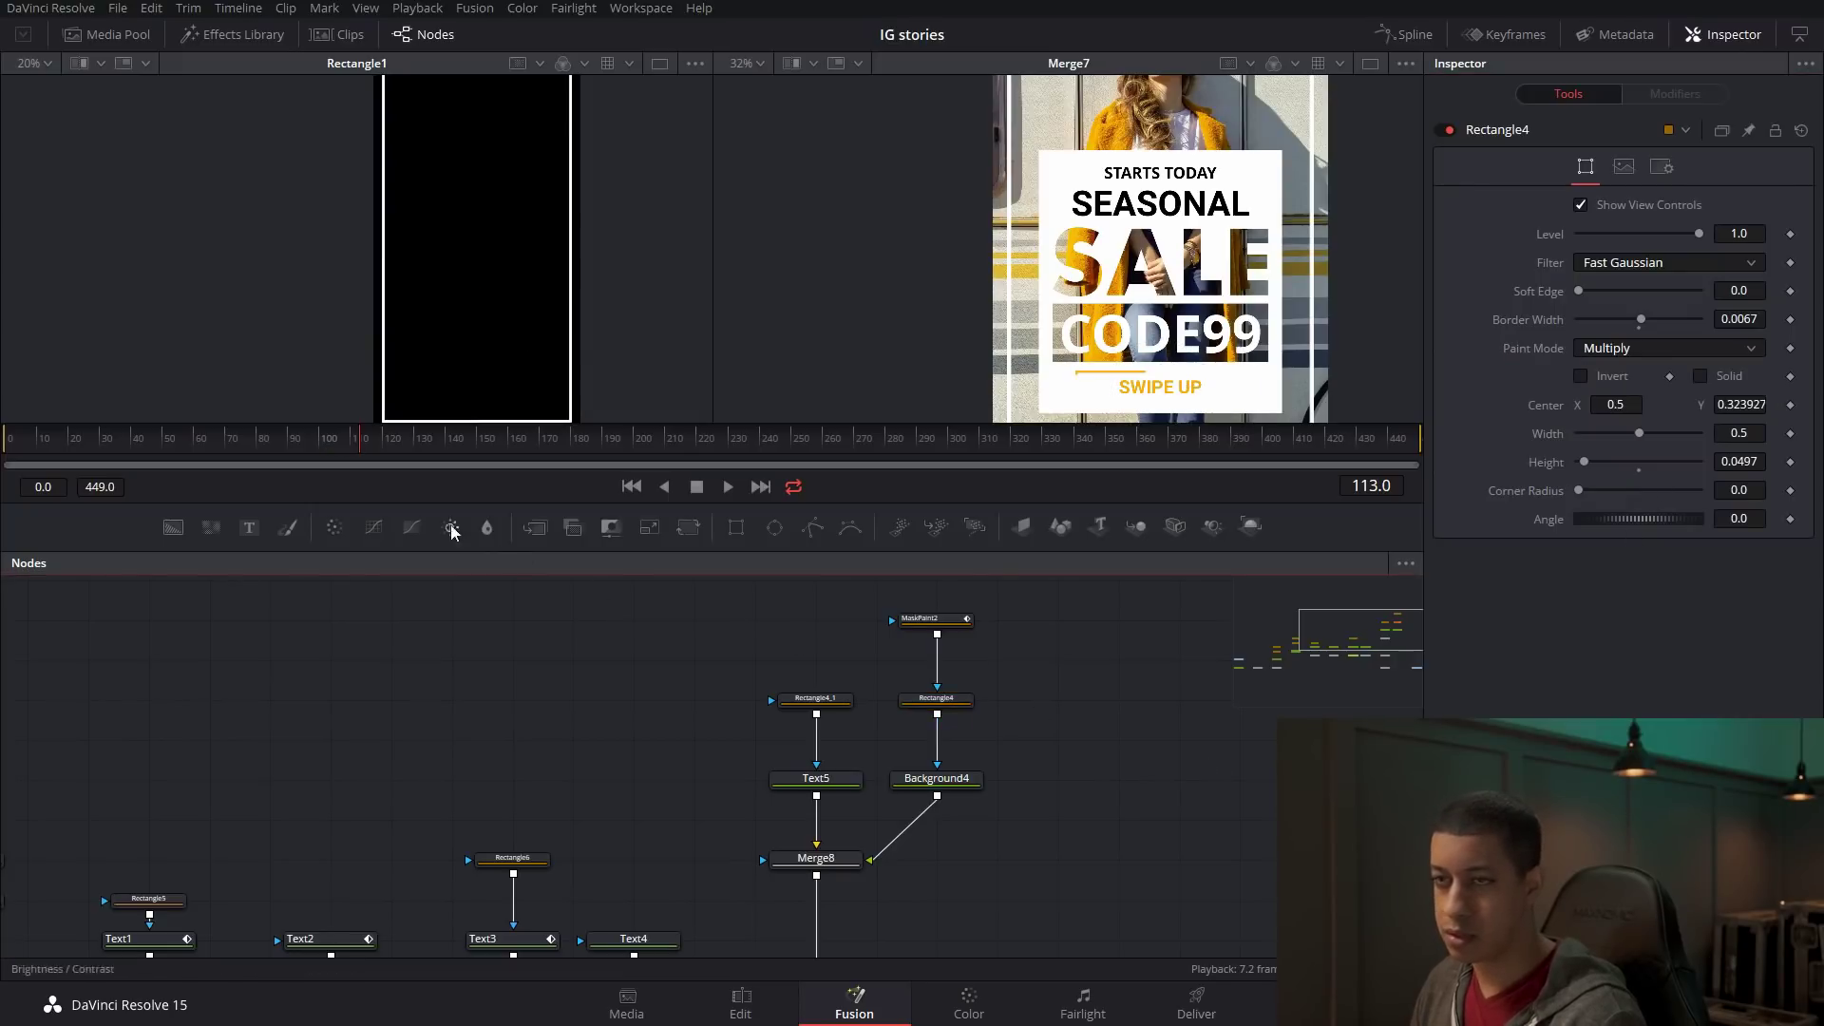
mouse_move(363, 446)
left_mouse_down()
mouse_move(321, 443)
mouse_move(363, 447)
left_mouse_up()
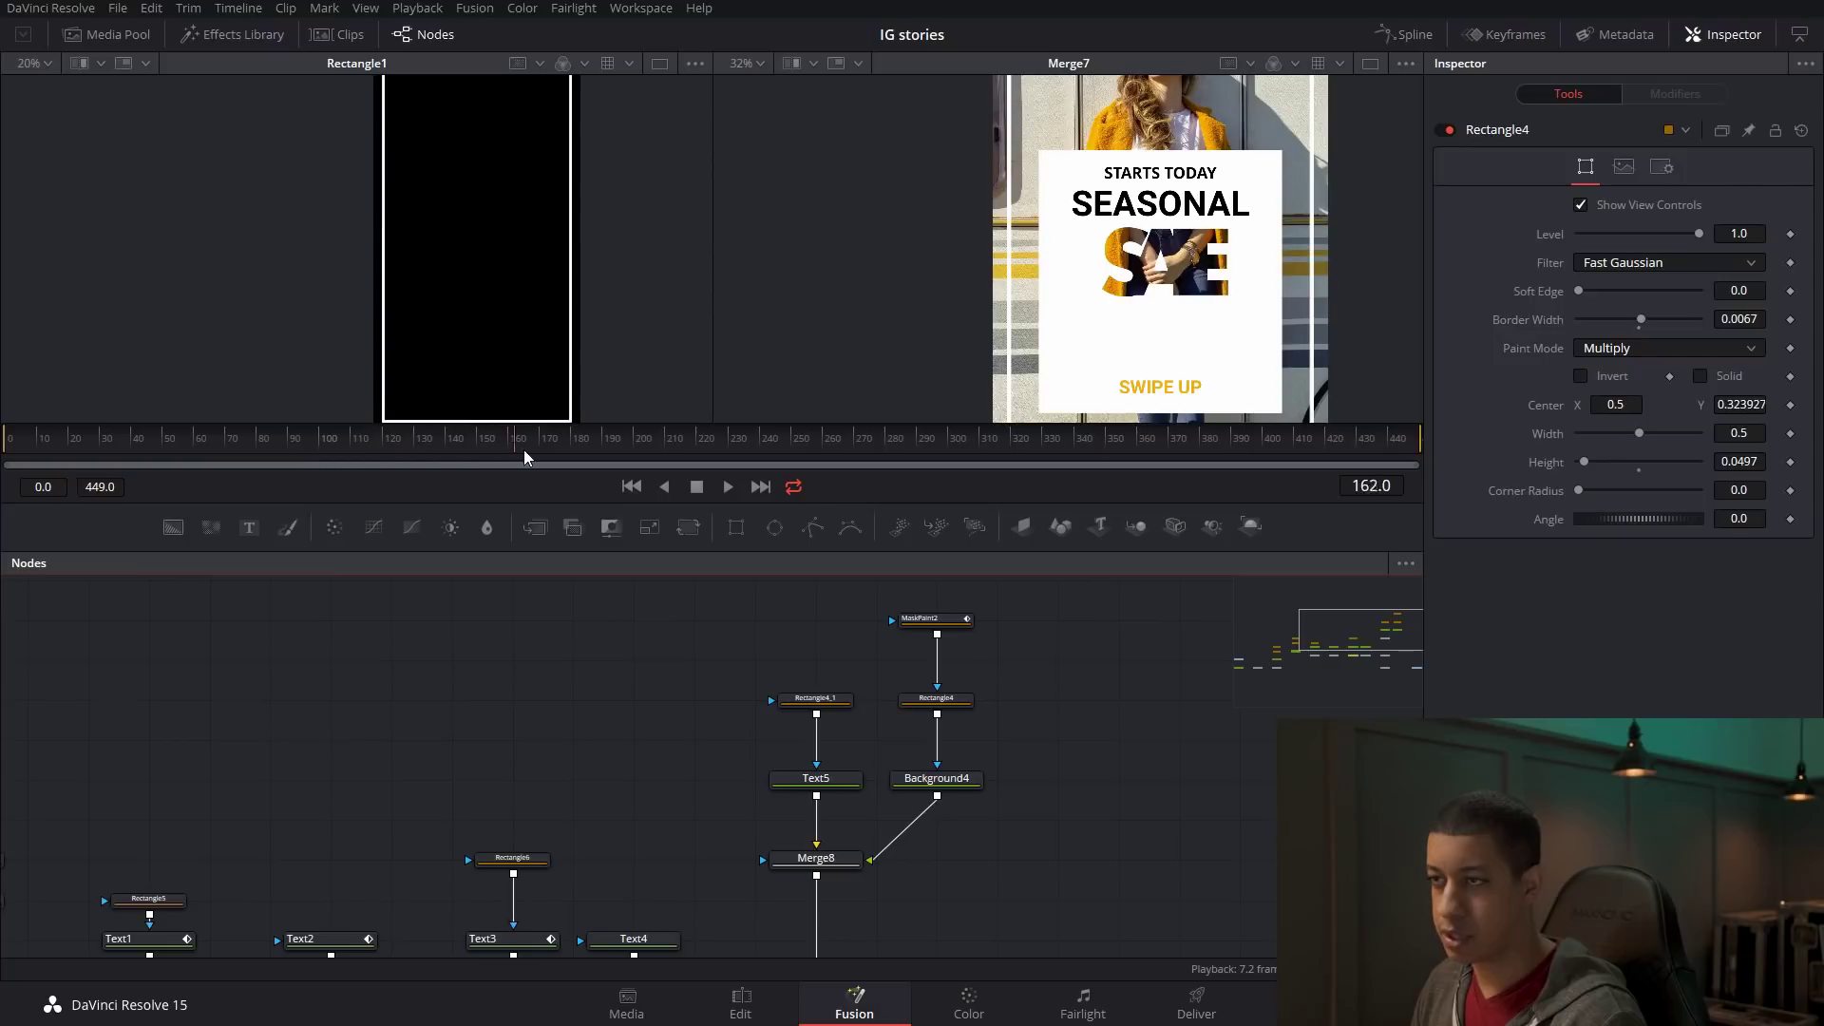
left_click_drag(530, 454, 446, 449)
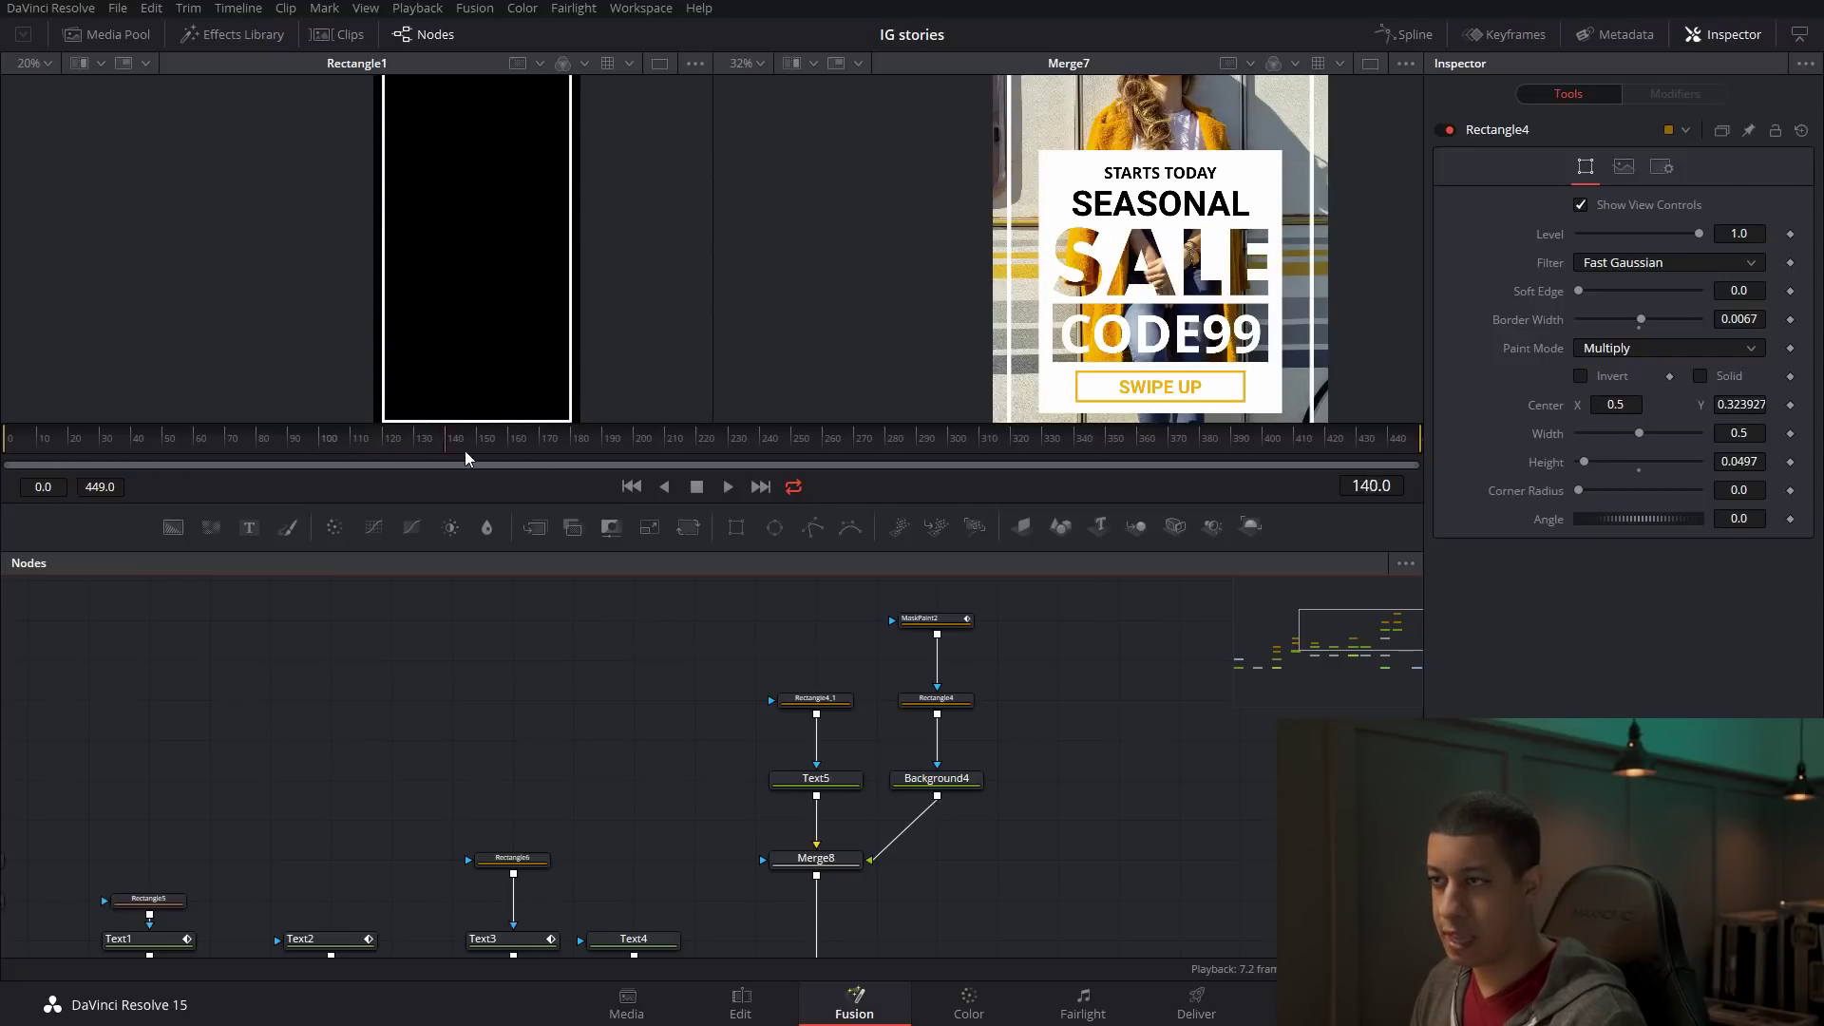
Reduce the brush size of MaskPaint2's stroke to 0.0157, working close up on the border at frame 114.
left_click(937, 619)
scroll(1093, 399, "up", 6)
mouse_move(489, 446)
left_mouse_down()
mouse_move(350, 449)
mouse_move(366, 454)
left_mouse_up()
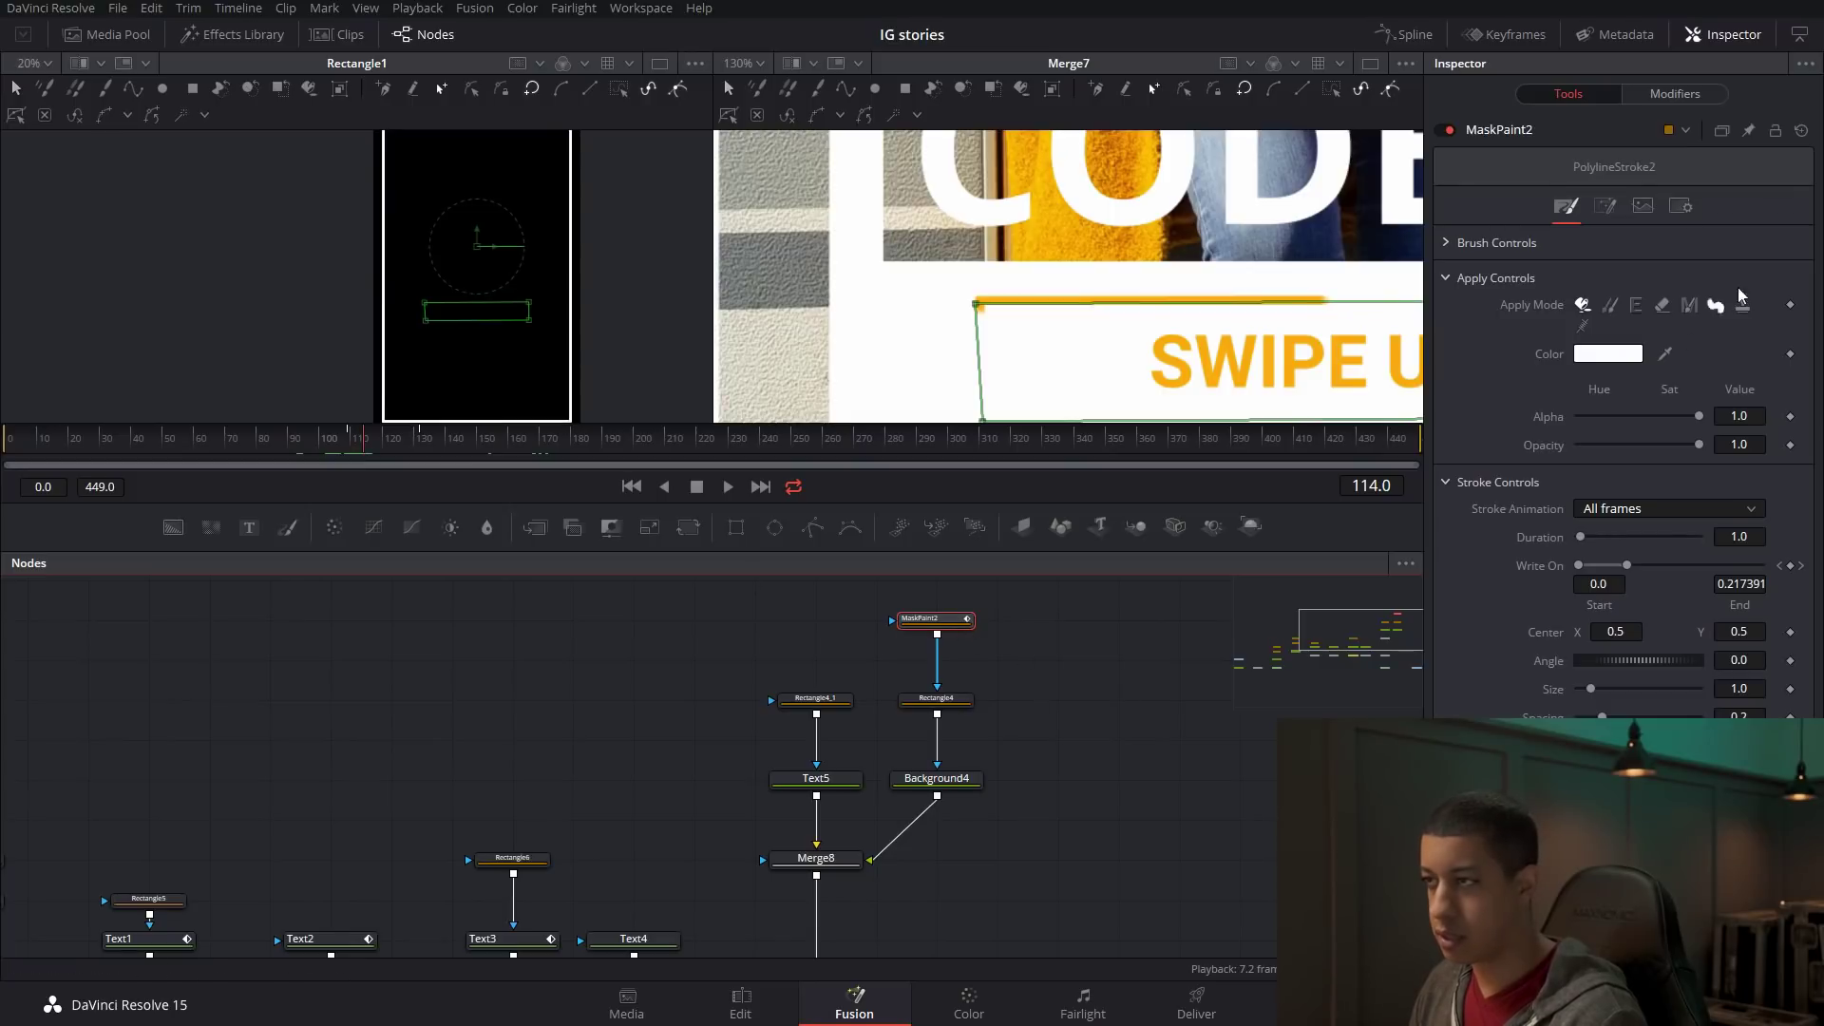
left_click(1446, 243)
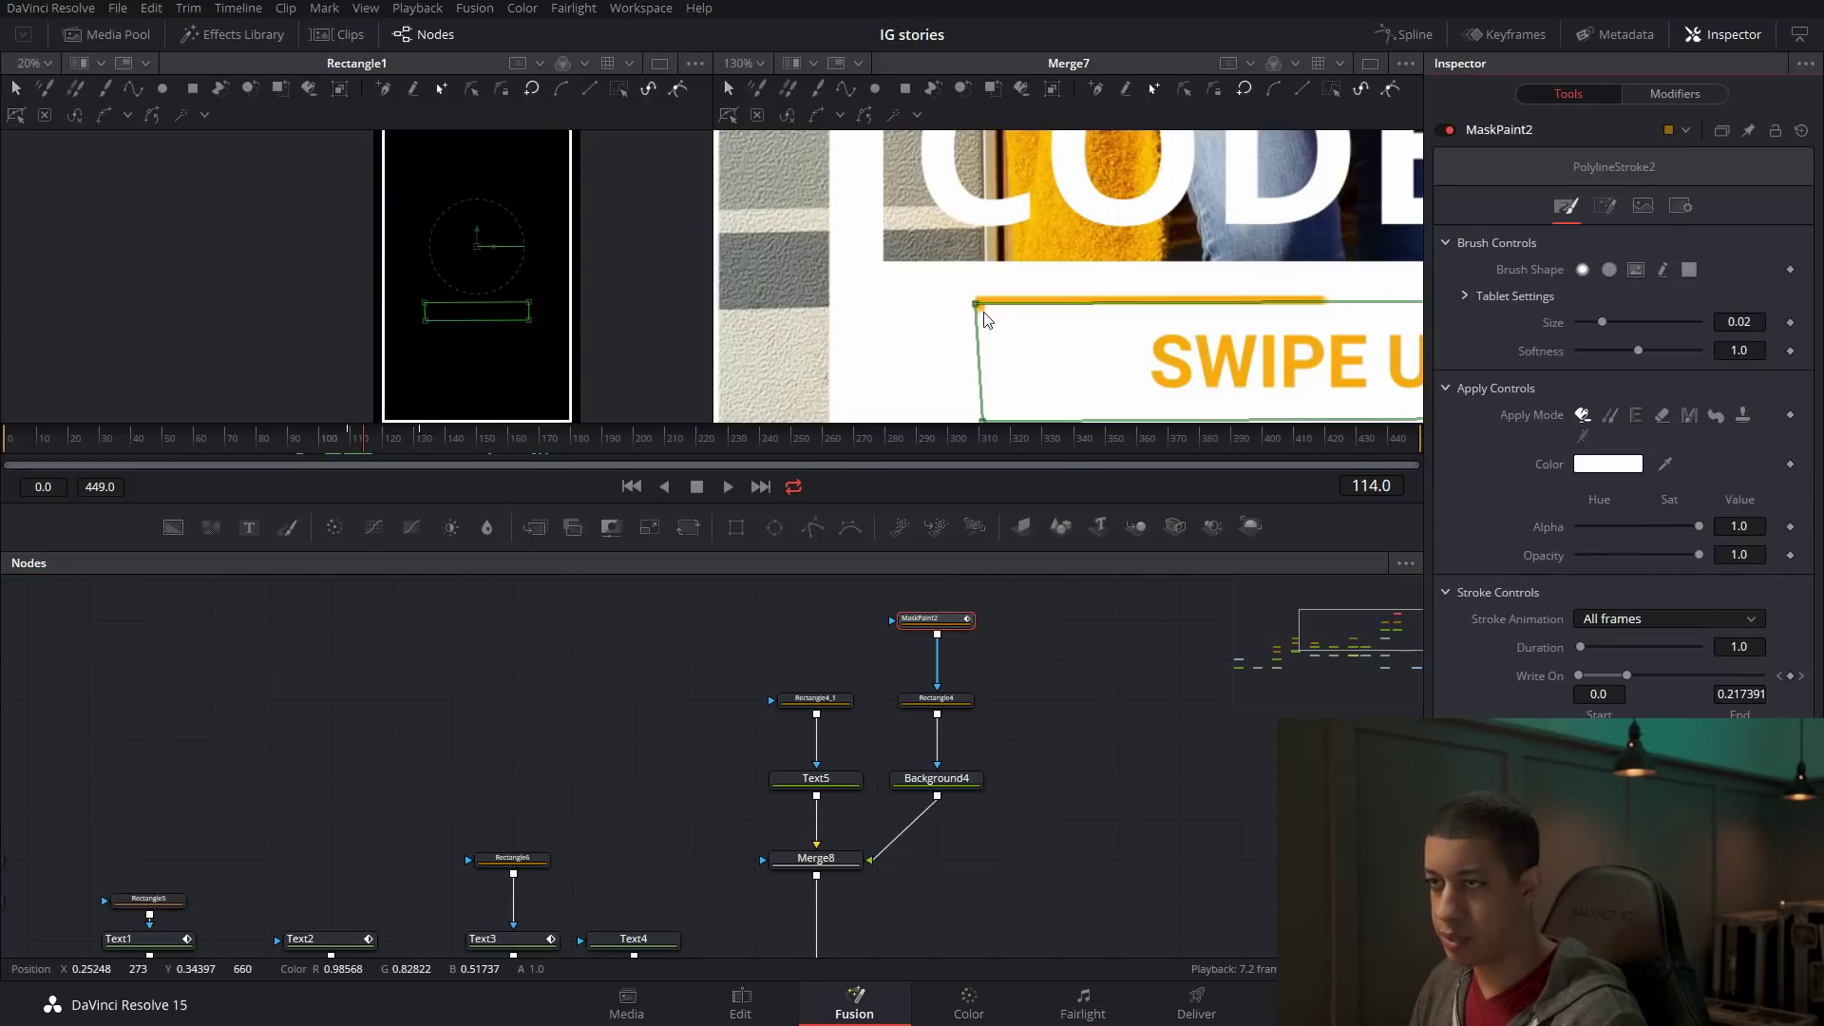
left_click_drag(1606, 325, 1603, 328)
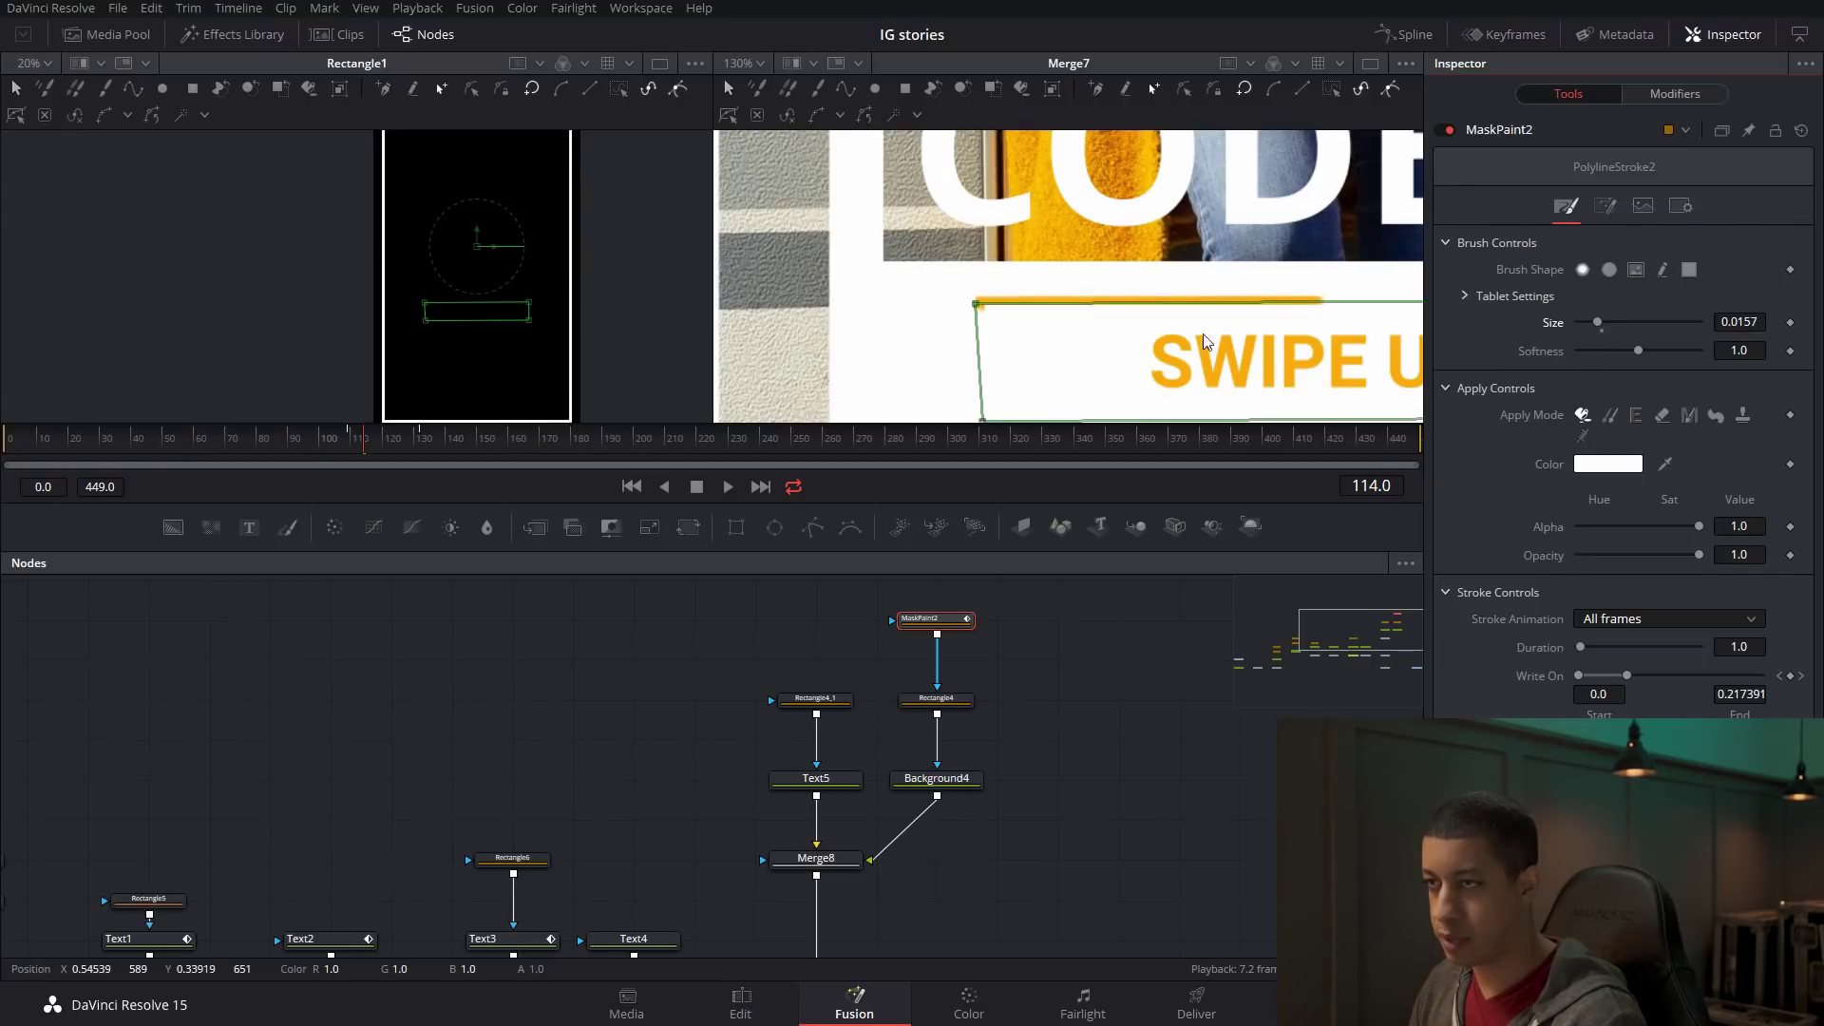
Align the stroke's upper-left point with the corner of the SWIPE UP border and deselect the stroke.
left_click(977, 303)
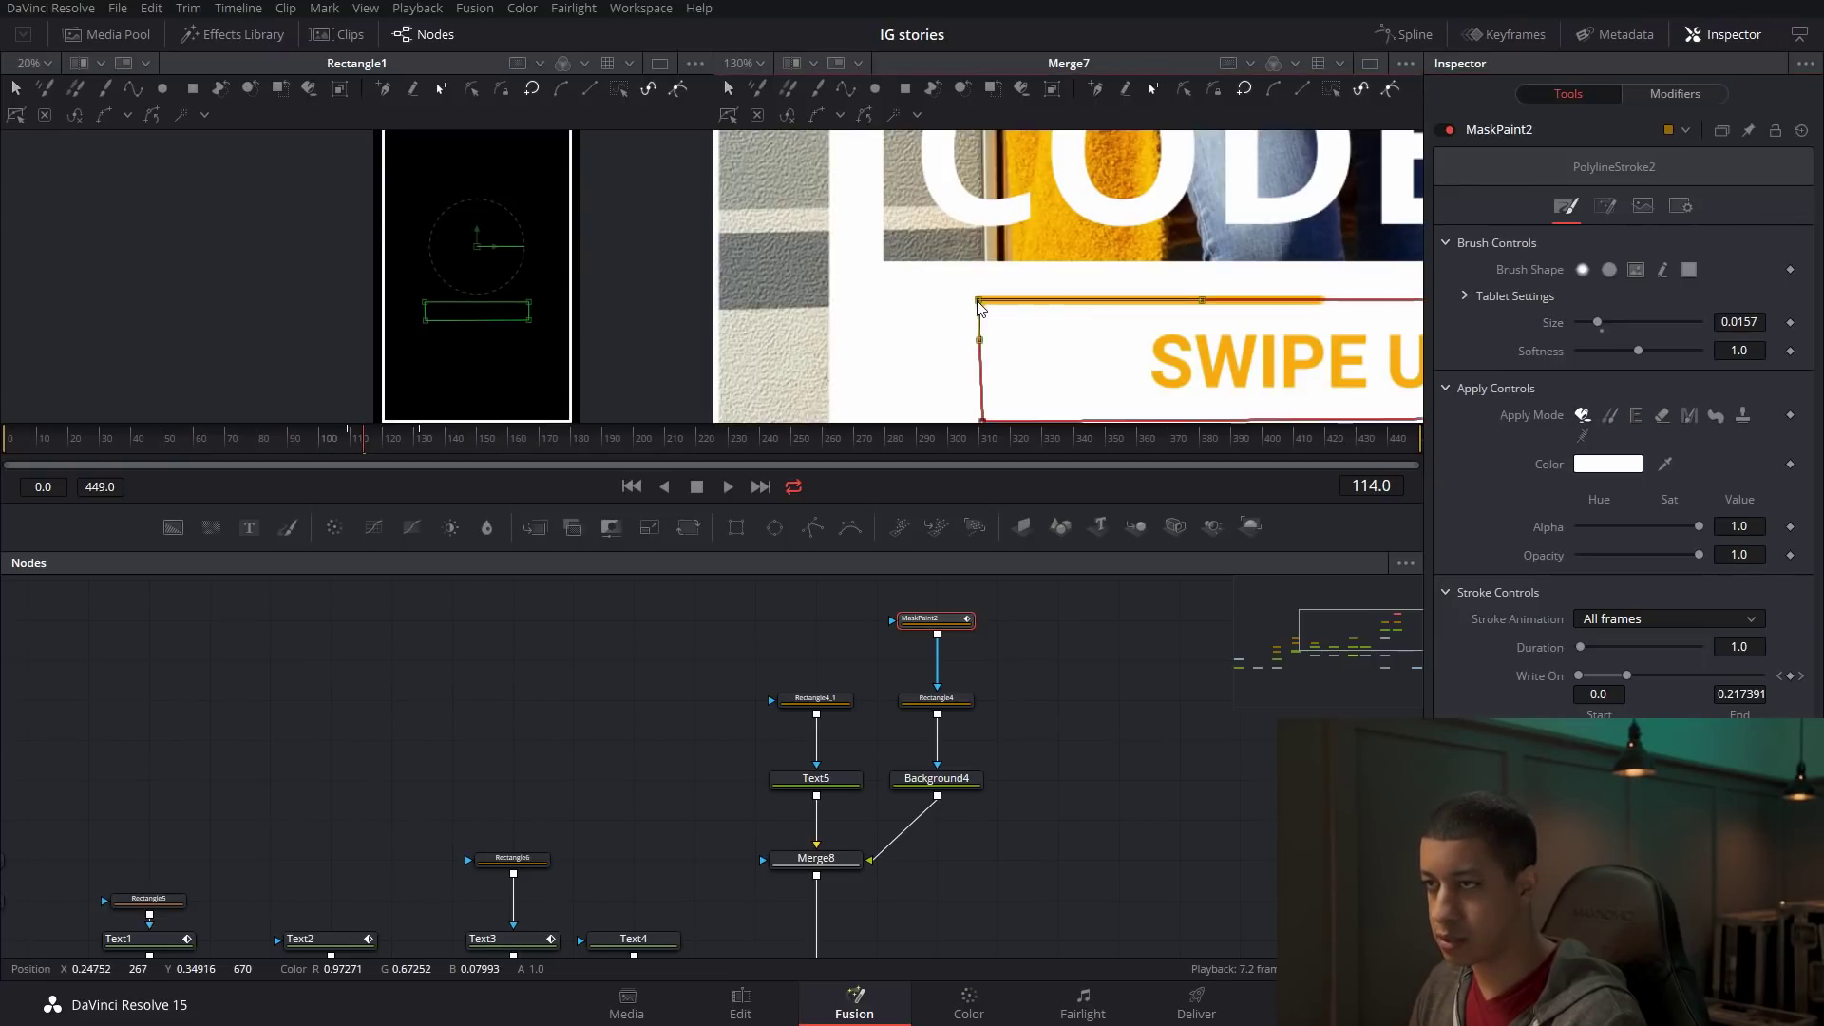
left_click(1120, 277)
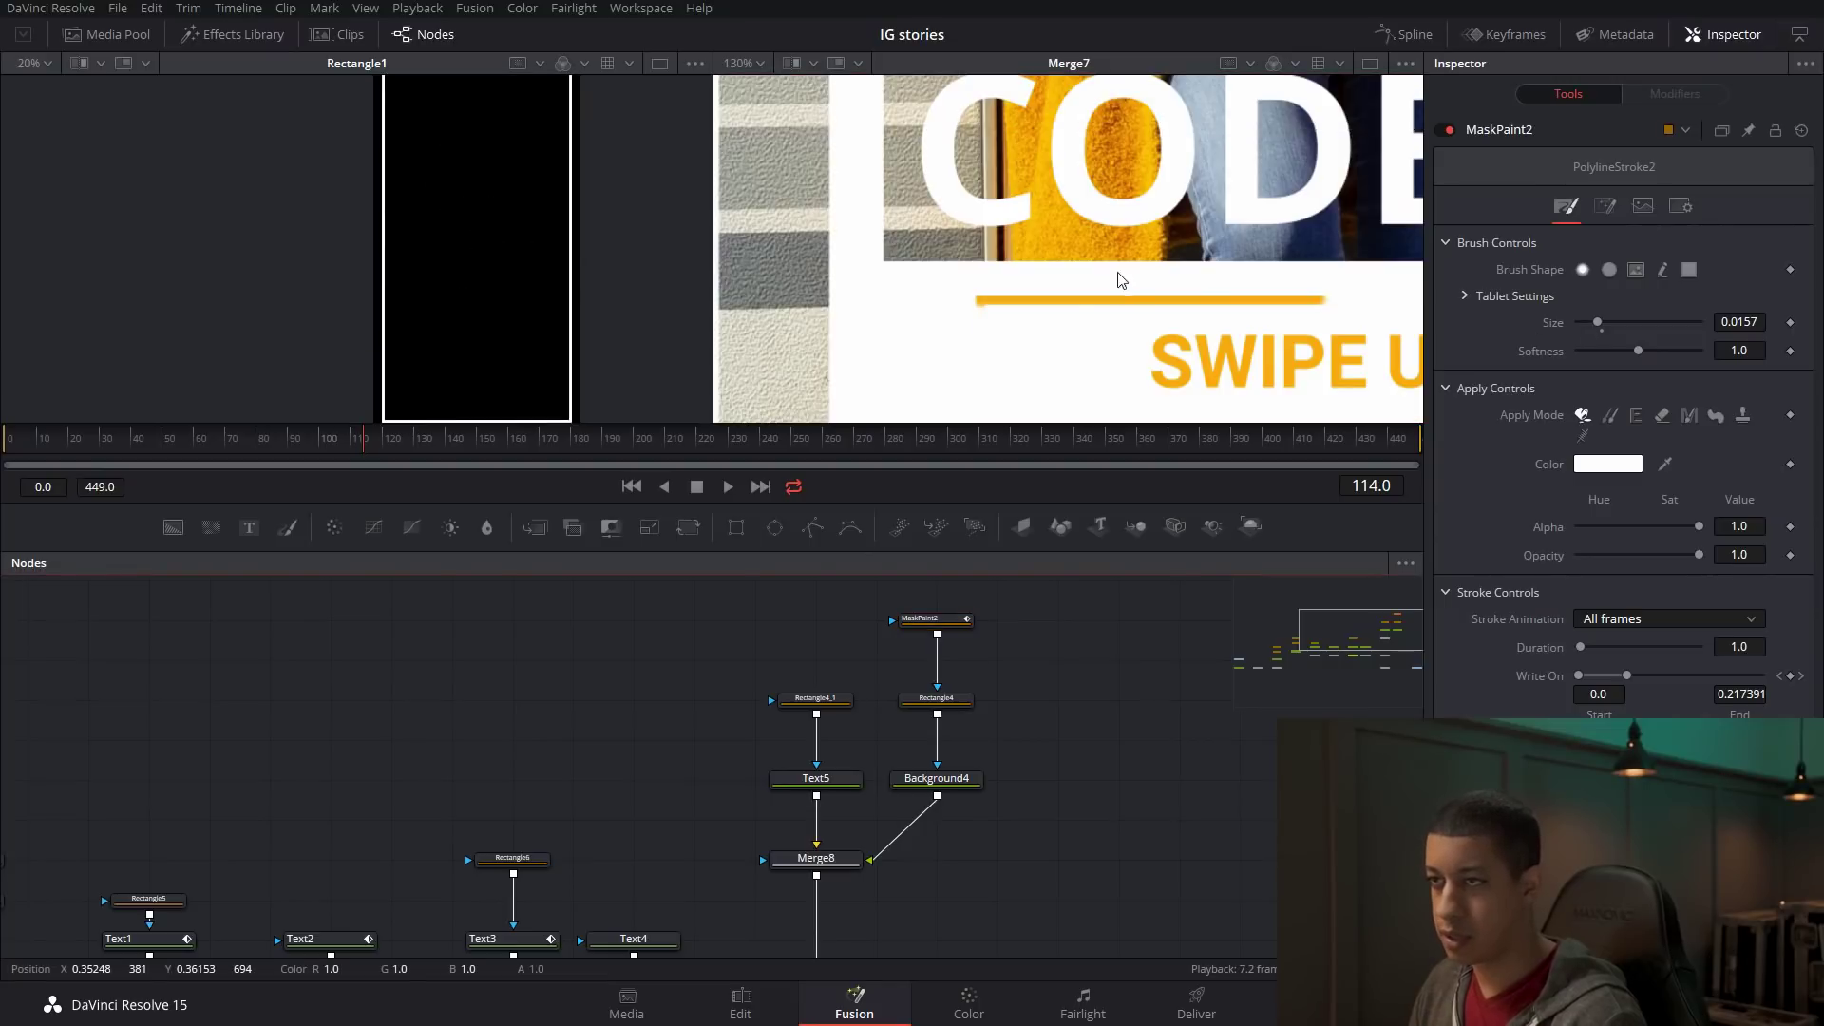
scroll(1151, 306, "down", 5)
scroll(1235, 559, "down", 2)
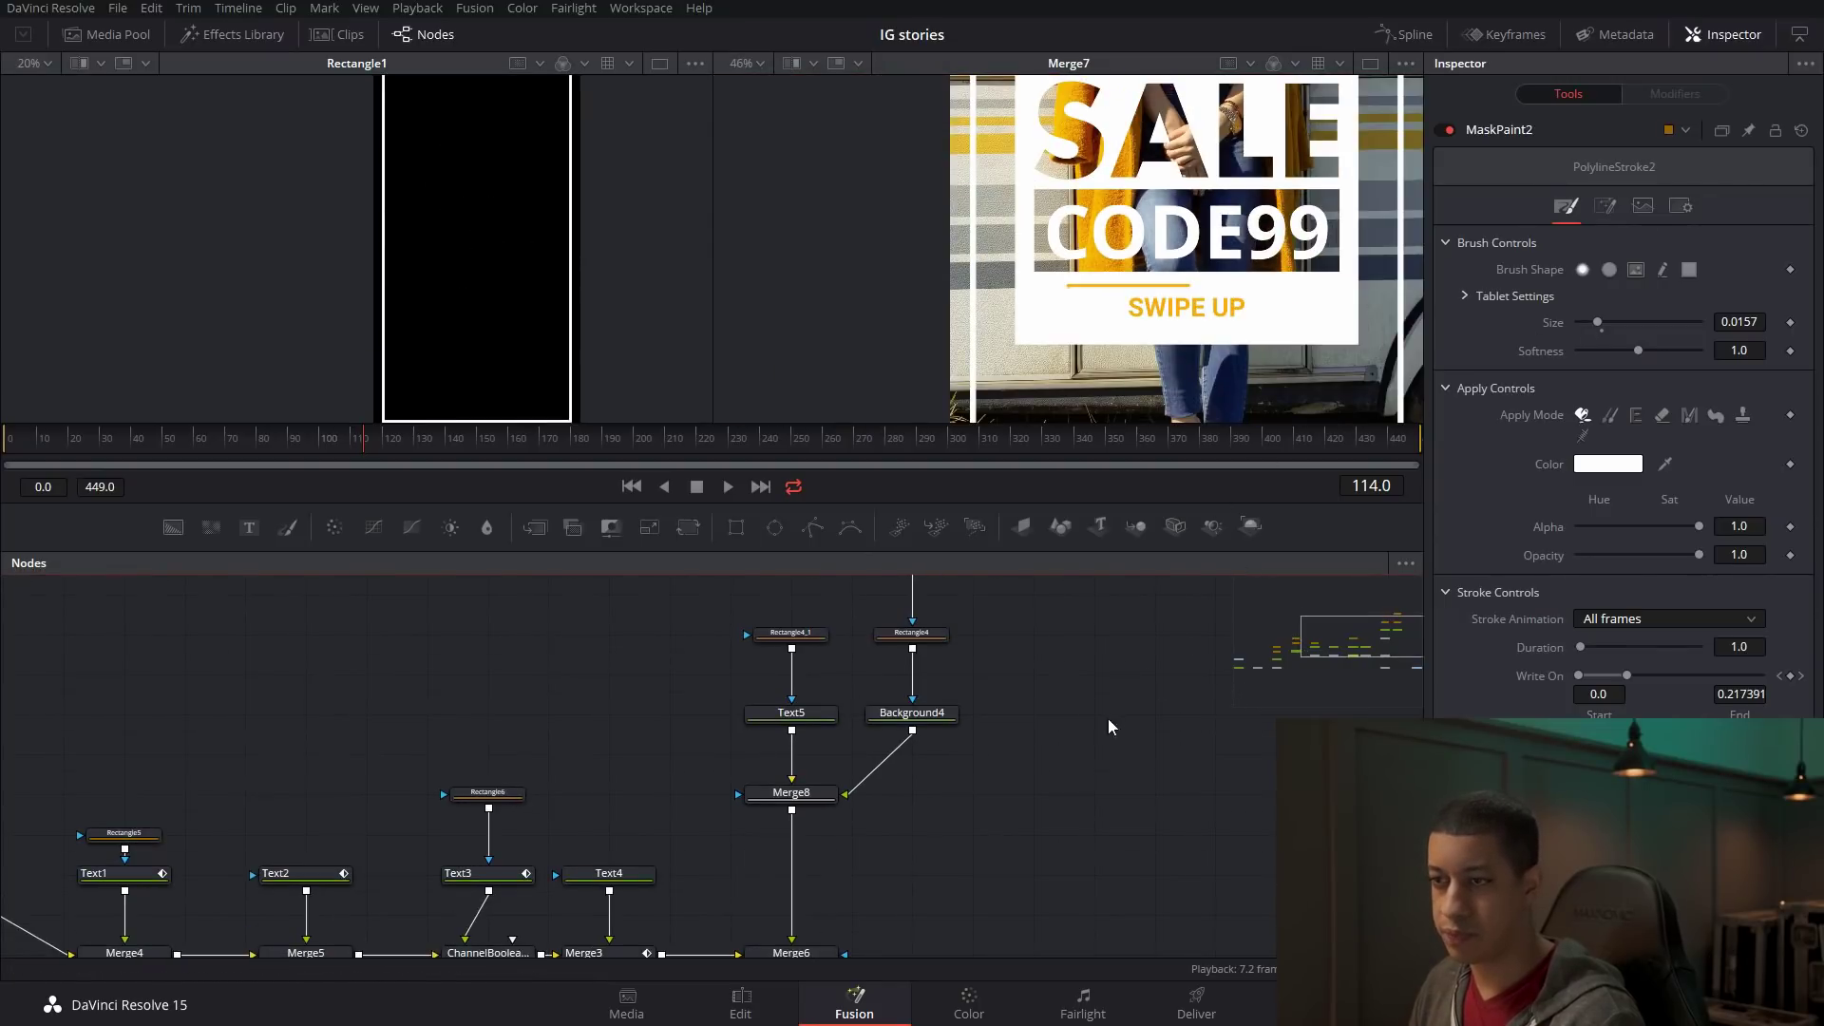
Animate the Center Y of the SWIPE UP text (Text5) from 0.279909 at frame 129 to 0.323927 at frame 170.
left_click_drag(1114, 716, 1053, 798)
left_click(757, 719)
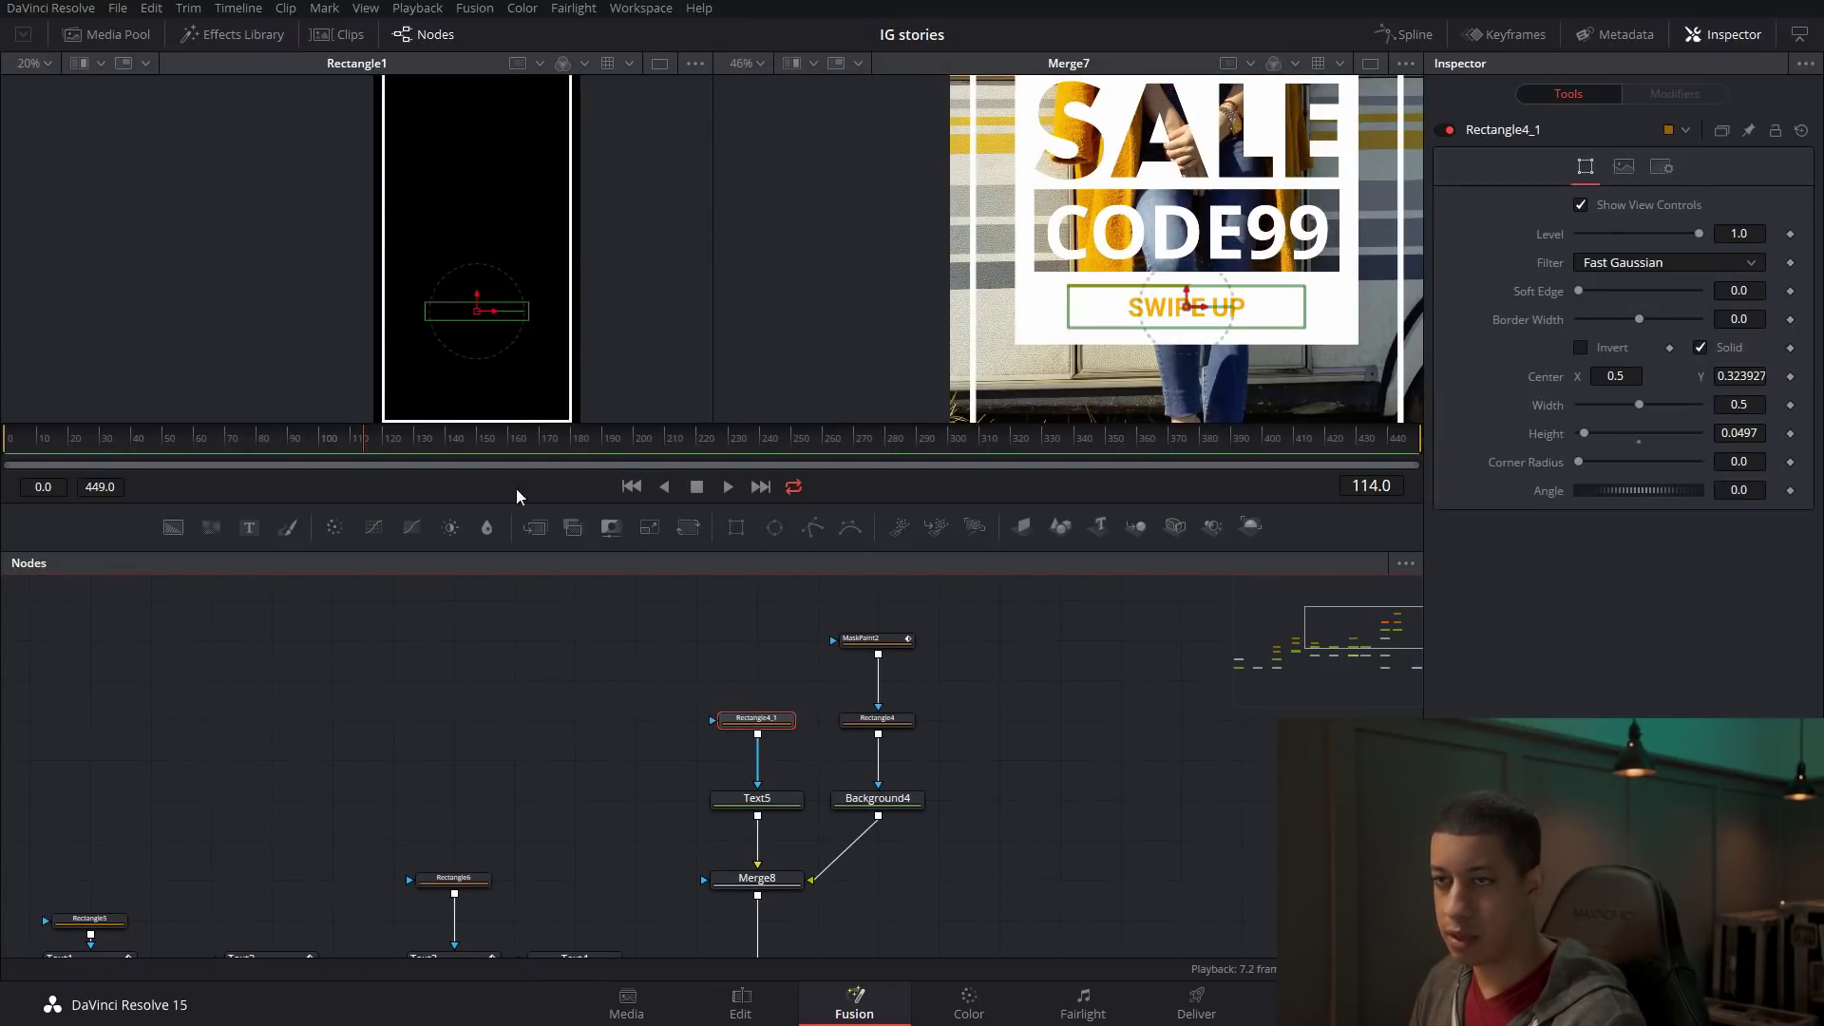
left_click_drag(378, 457, 385, 437)
left_click(385, 426)
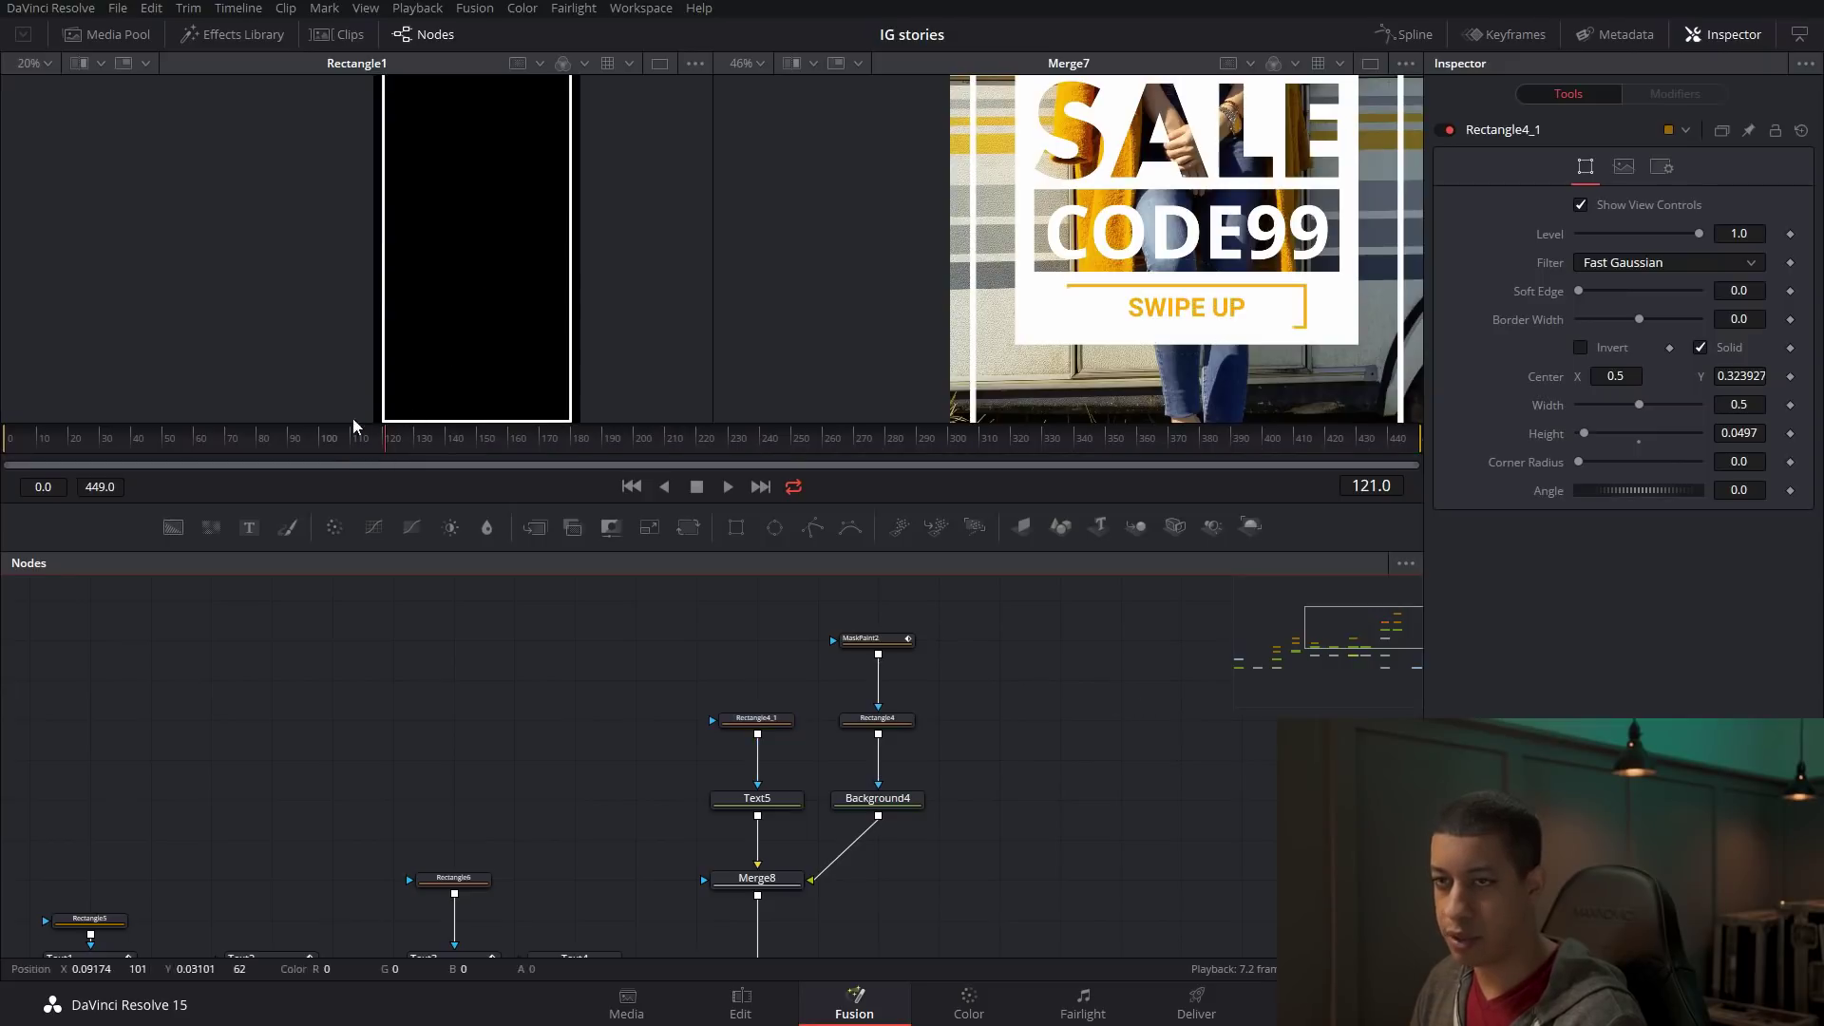
left_click_drag(407, 448, 412, 448)
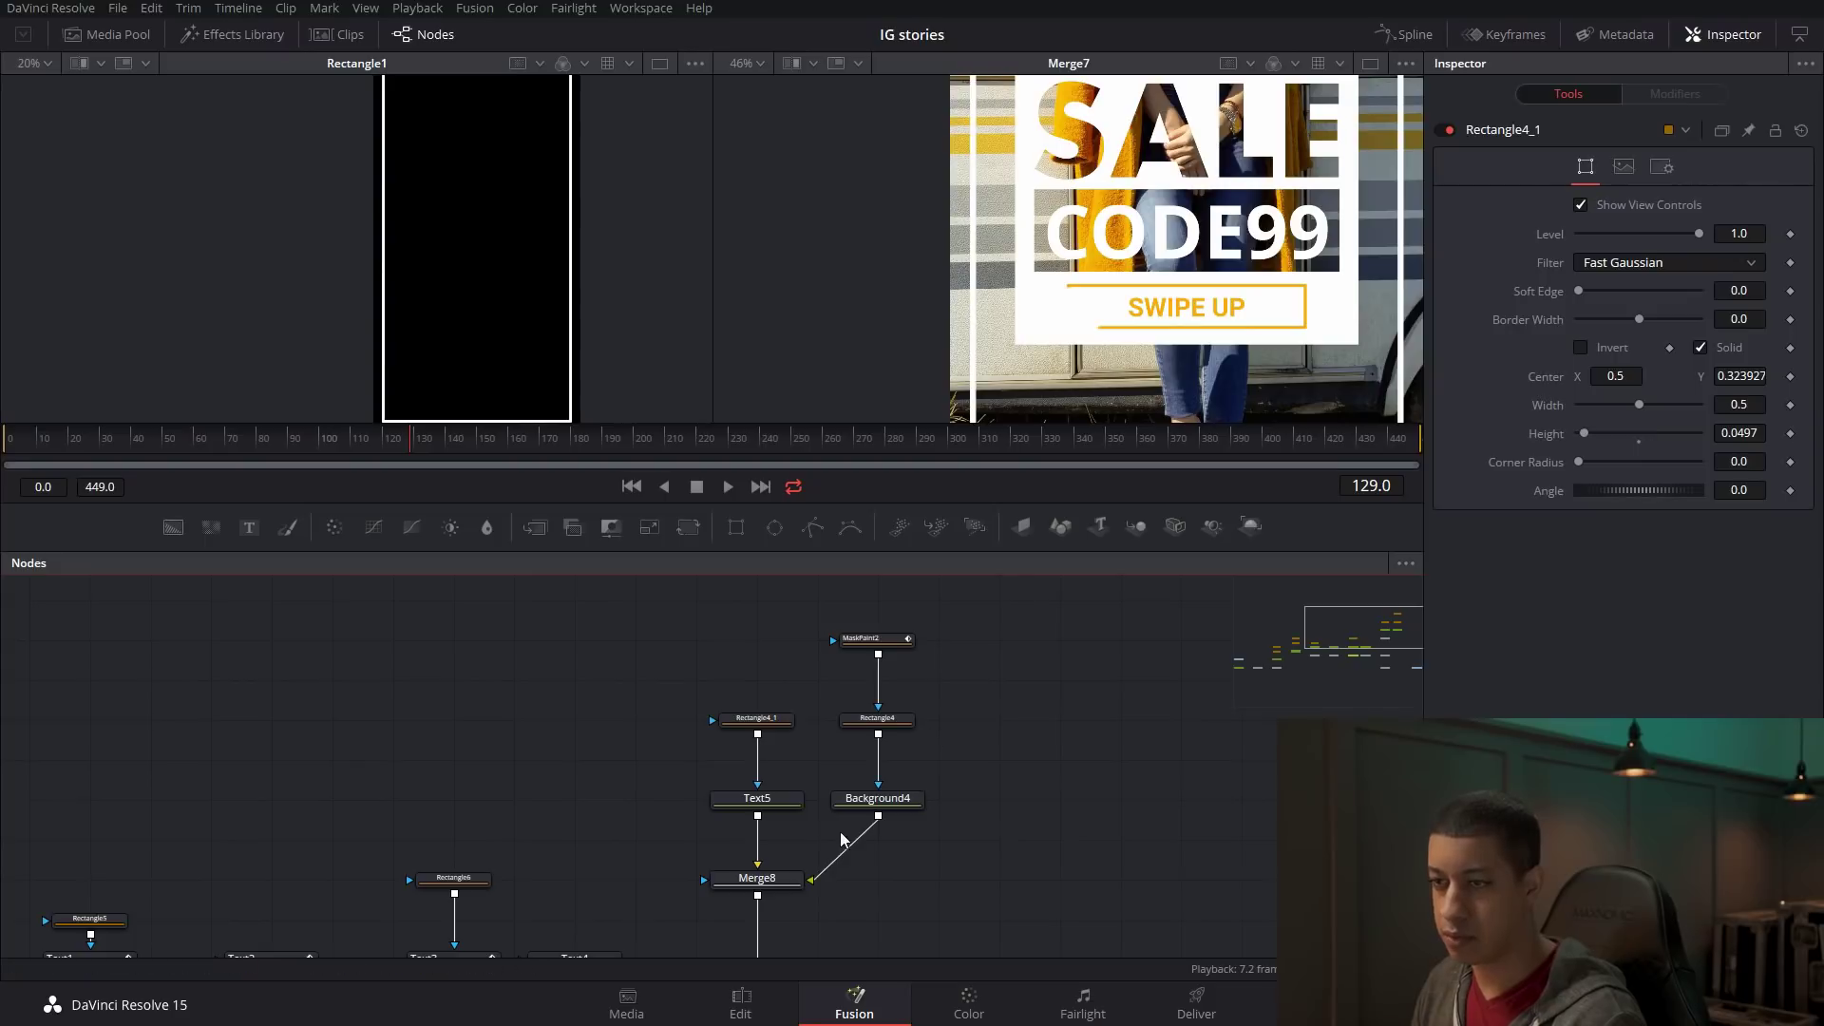
left_click(785, 807)
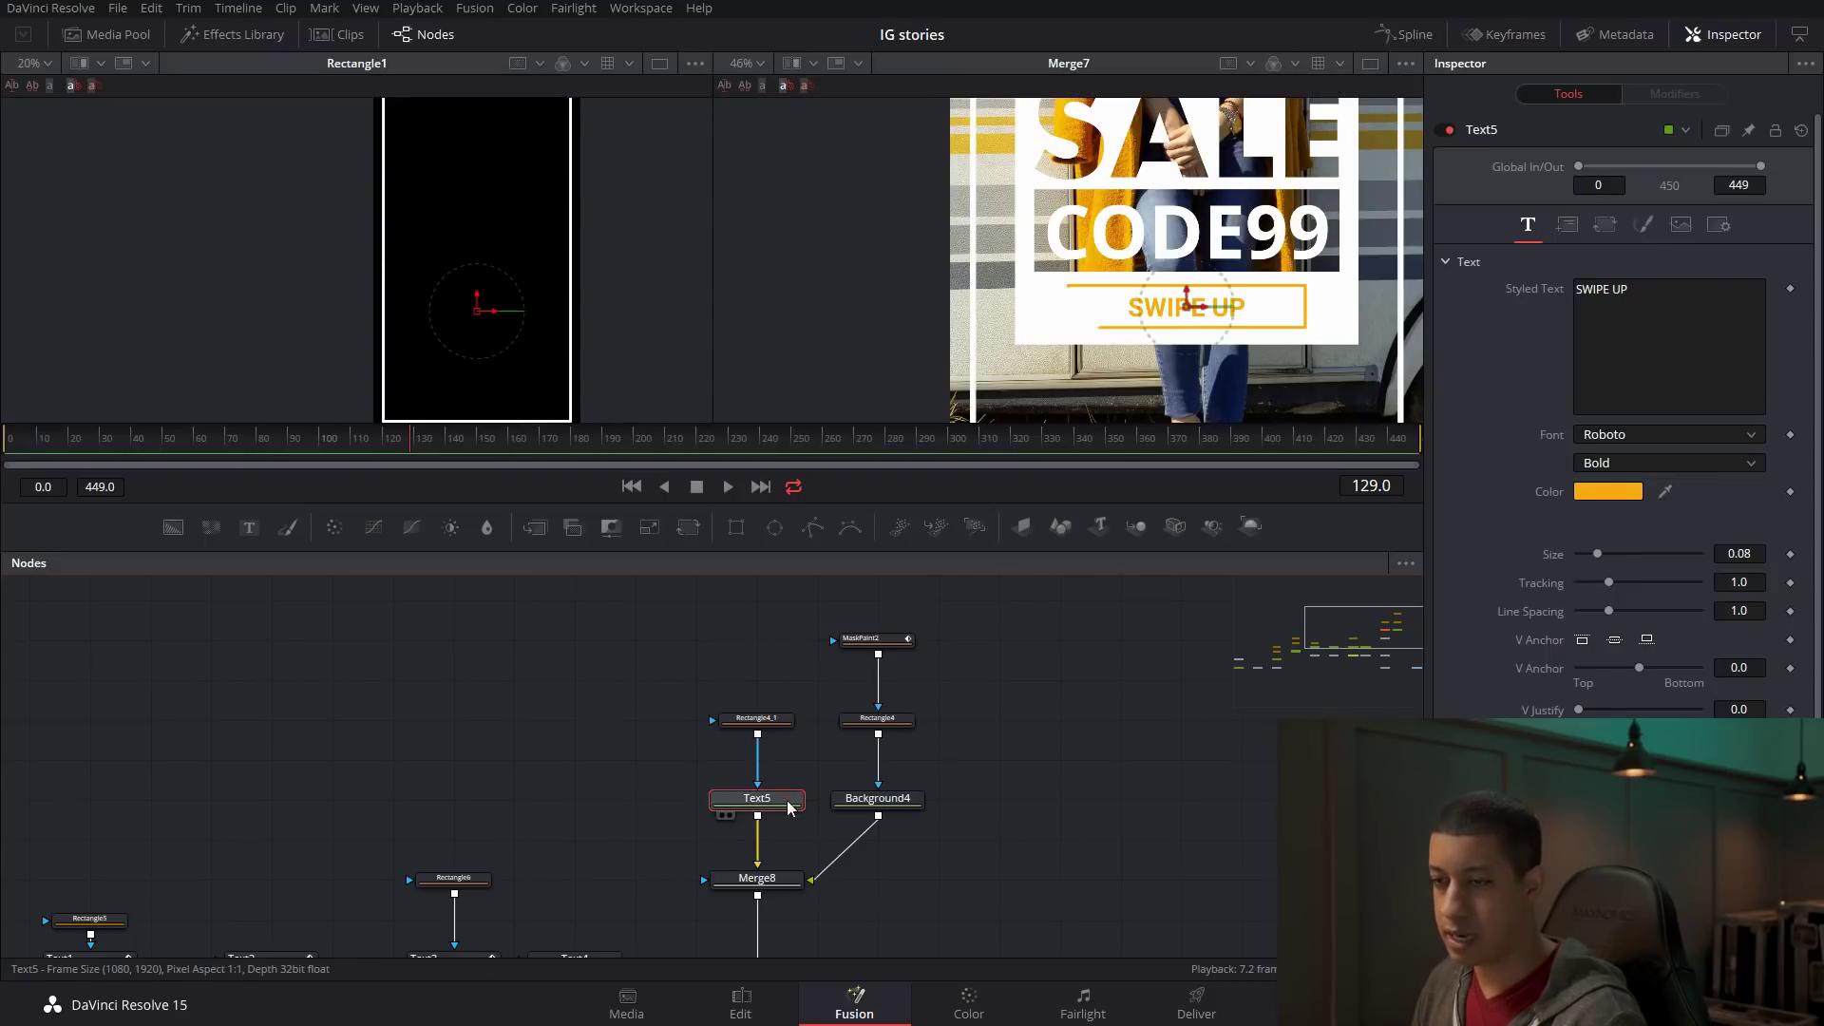
left_click(1568, 227)
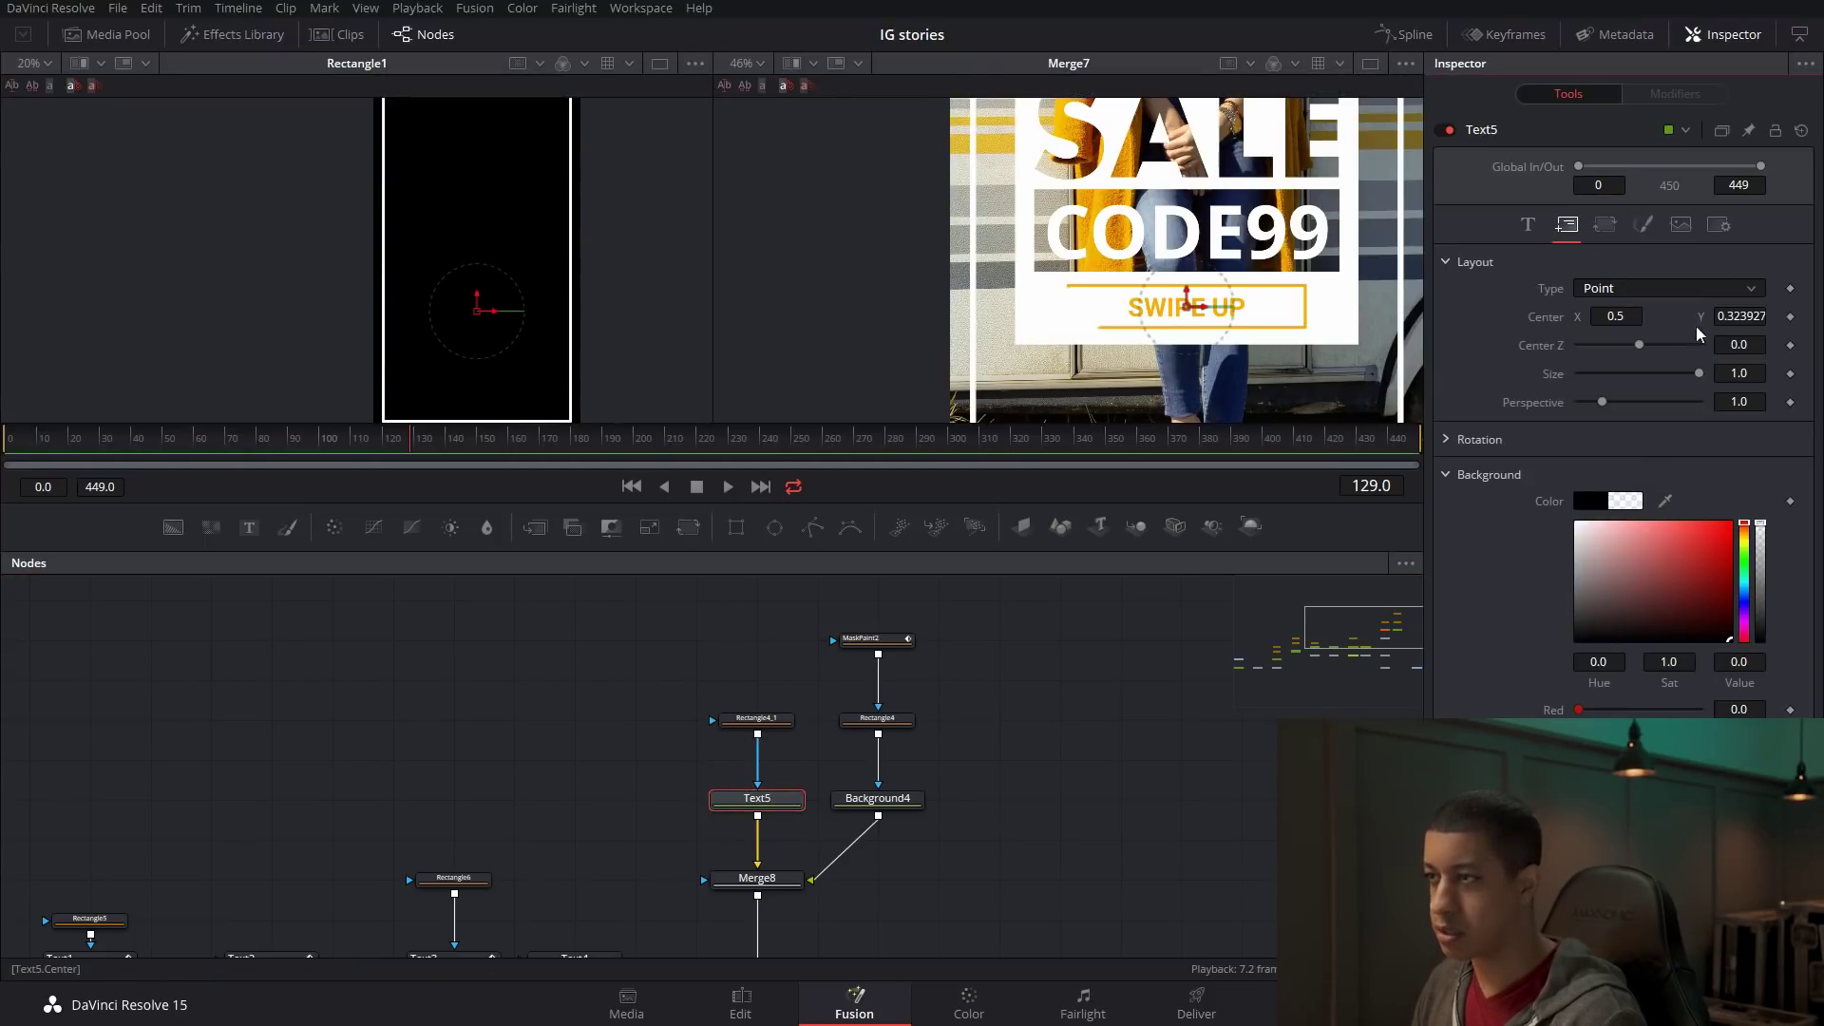
left_click(1791, 318)
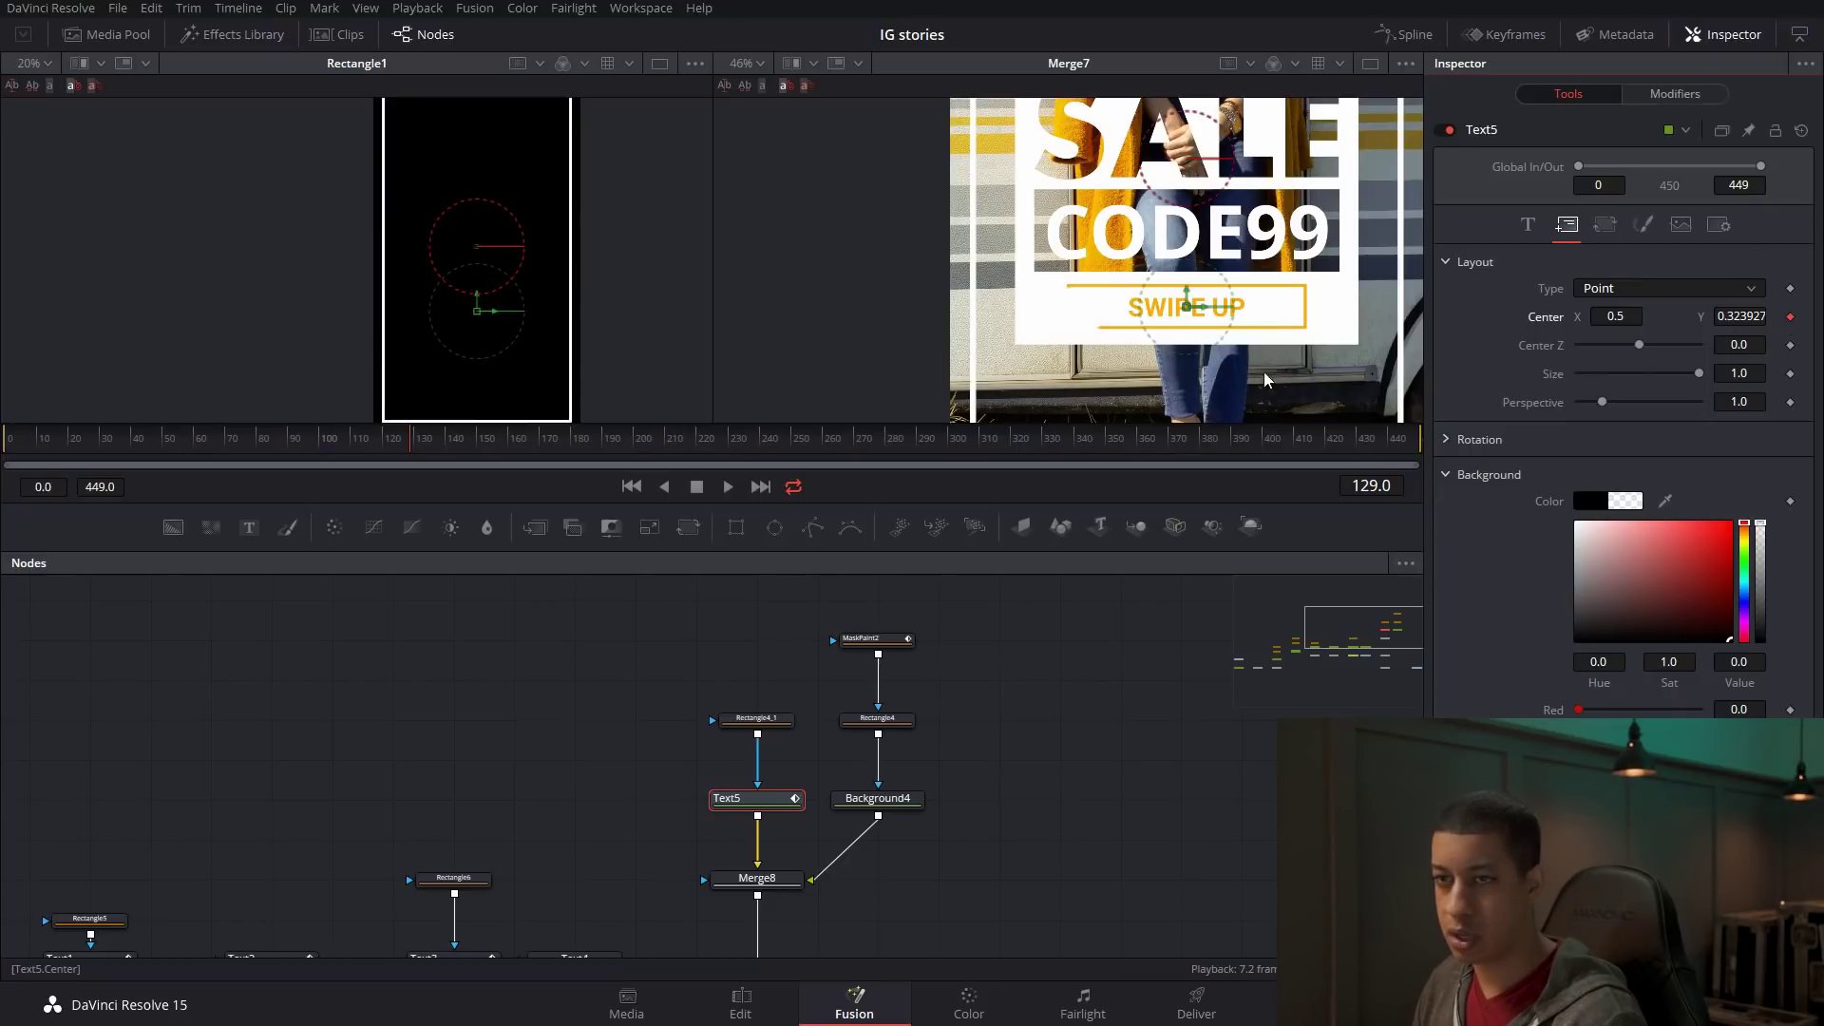
left_click_drag(425, 445, 546, 447)
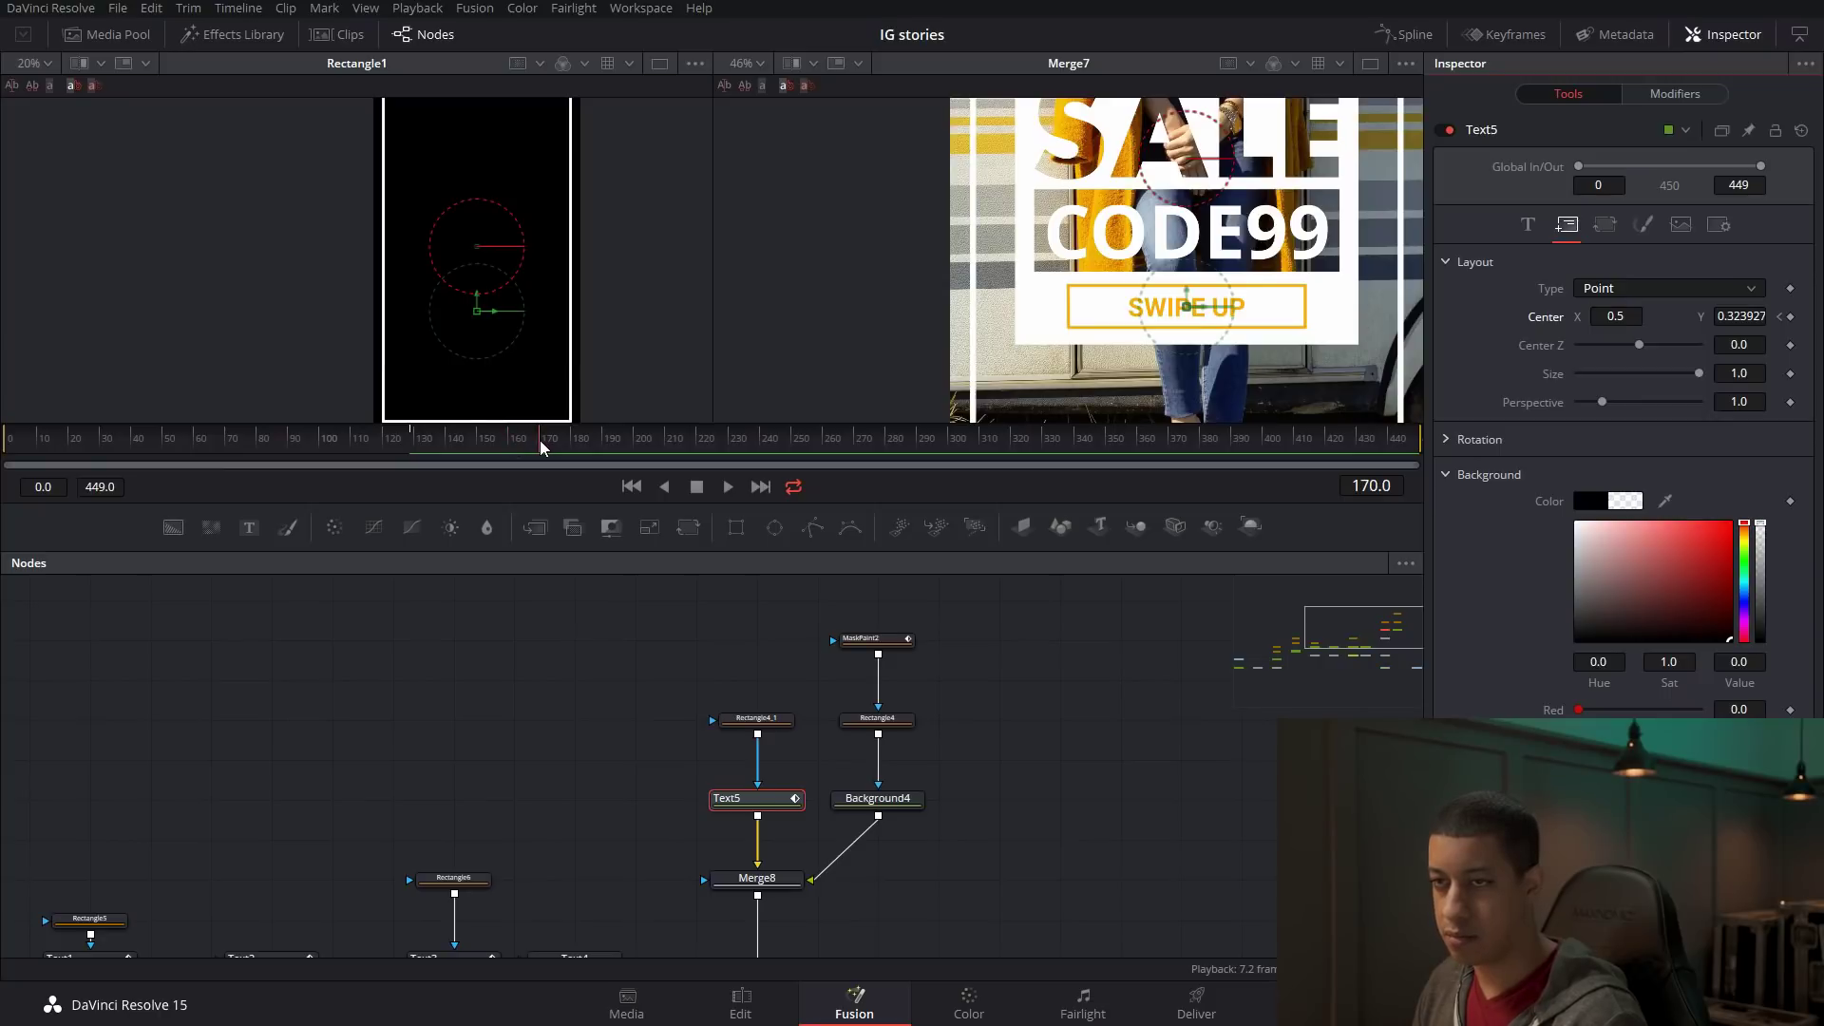
left_click(1783, 317)
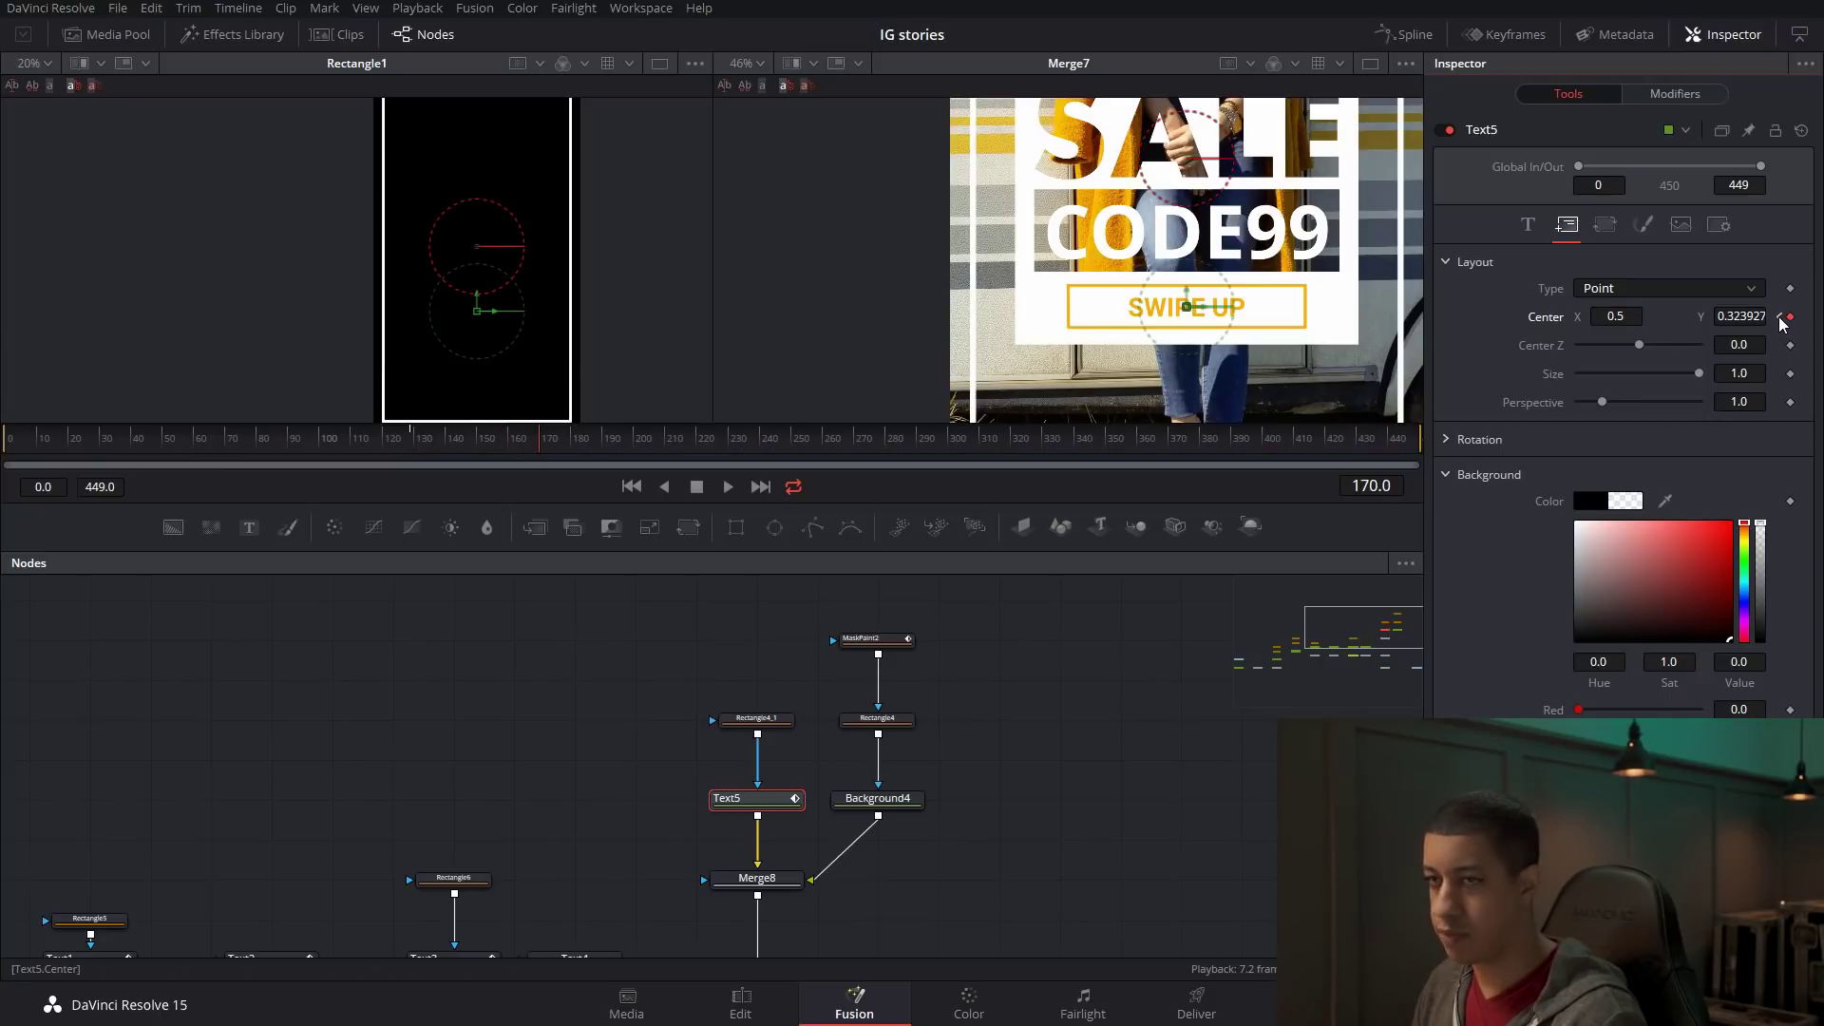
left_click_drag(1186, 287, 1188, 334)
Smooth Text5's Displacement curve between its two Center keyframes, using the Spline editor.
left_click(1405, 34)
left_click(717, 680)
key("shift+s")
left_click(1335, 563)
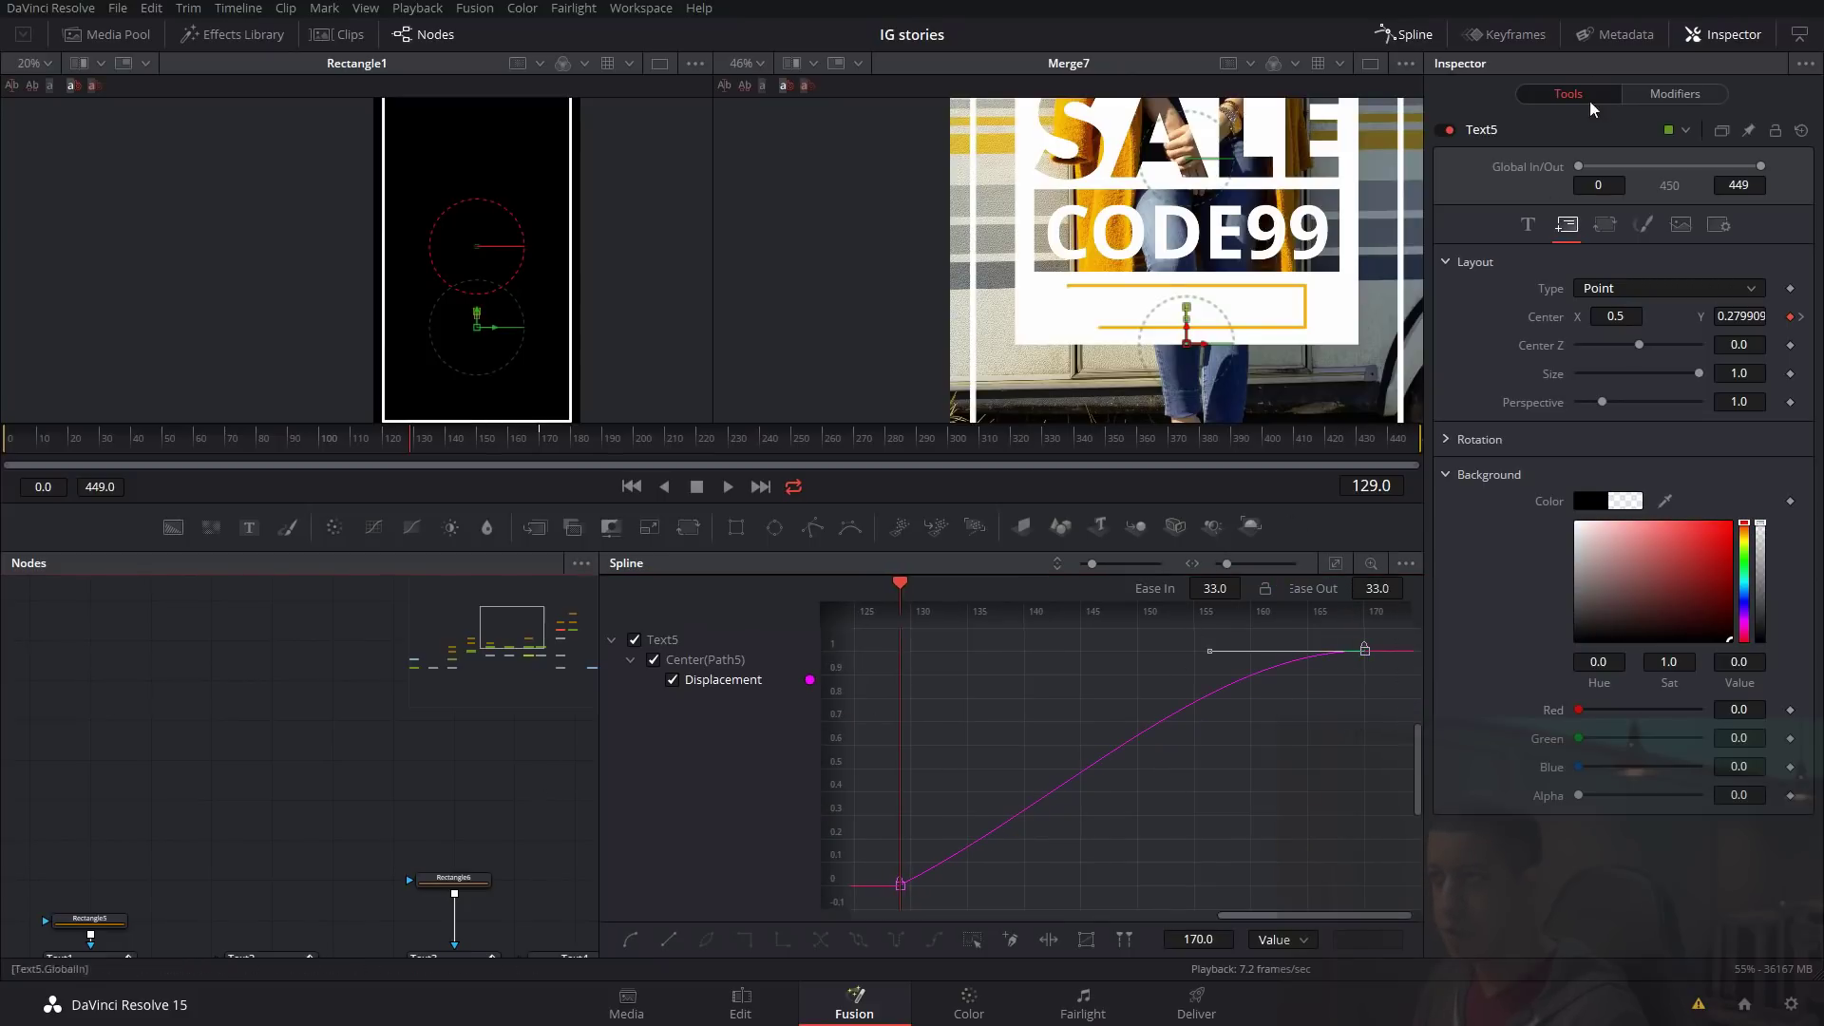
left_click(1407, 34)
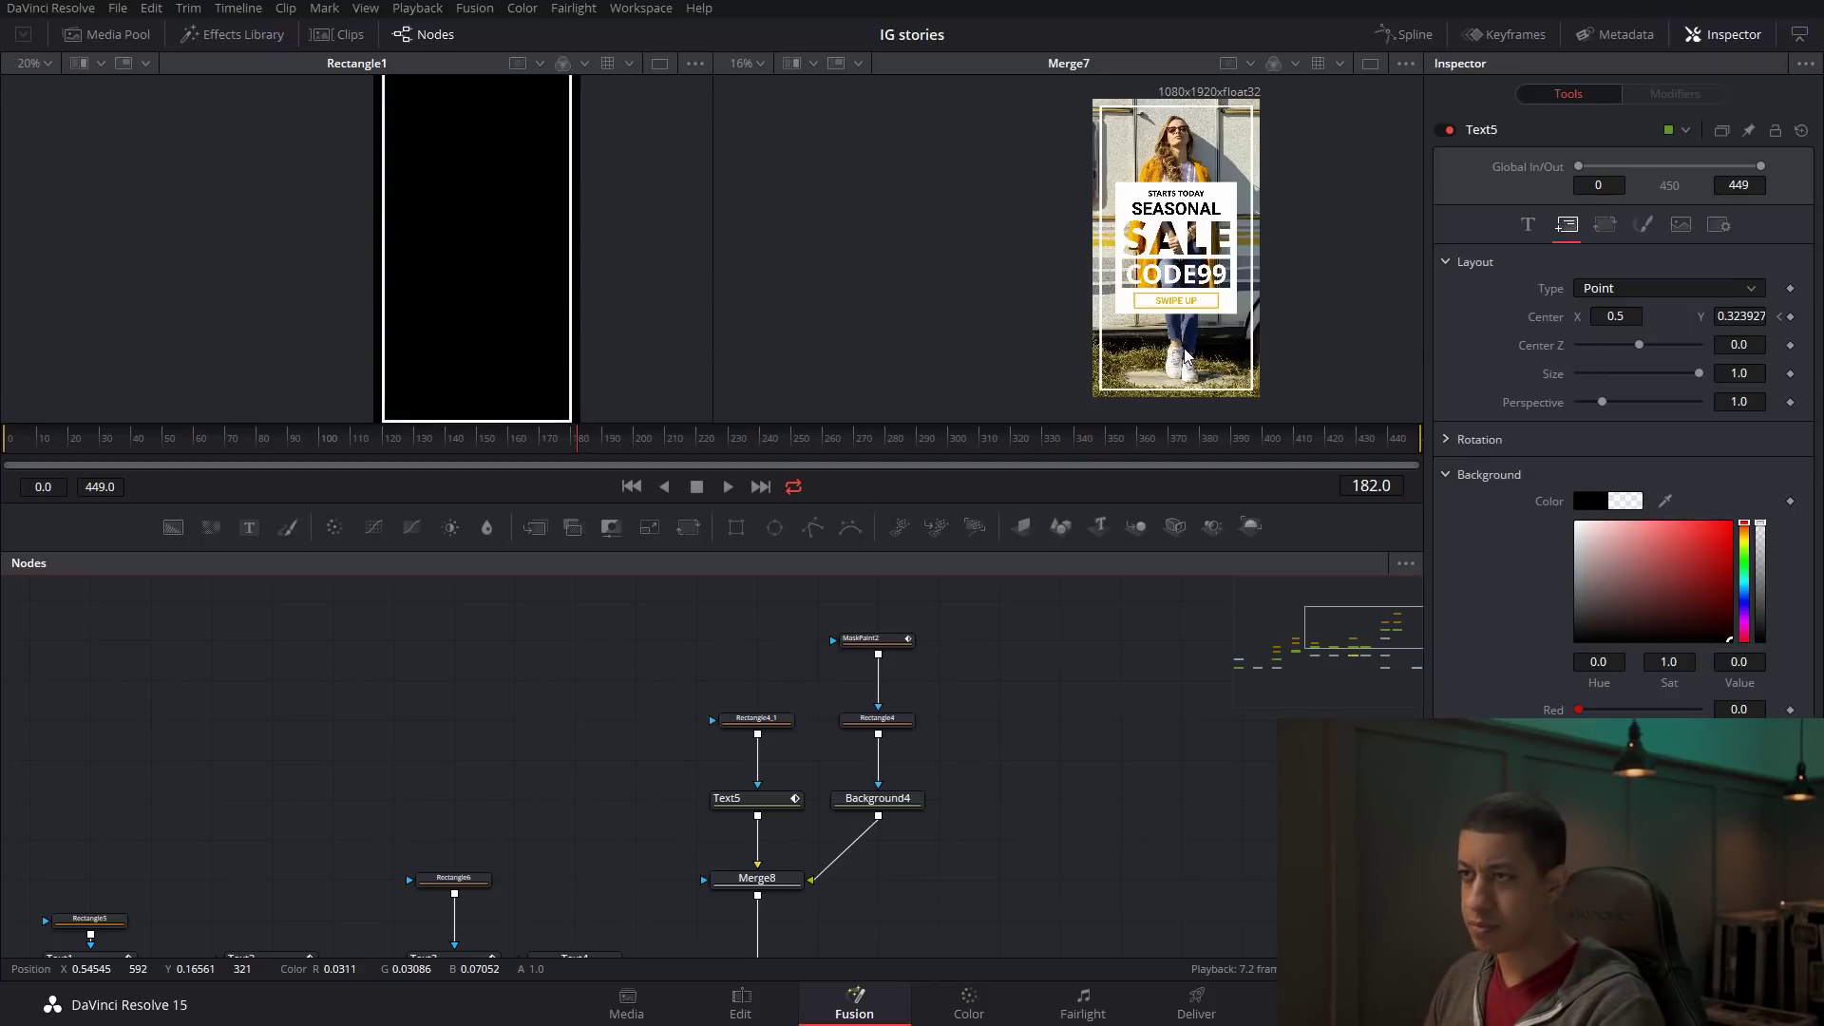
Connect the output of Merge7 to MediaOut1 and display MediaOut1 in the viewer.
left_click_drag(1186, 356, 1146, 366)
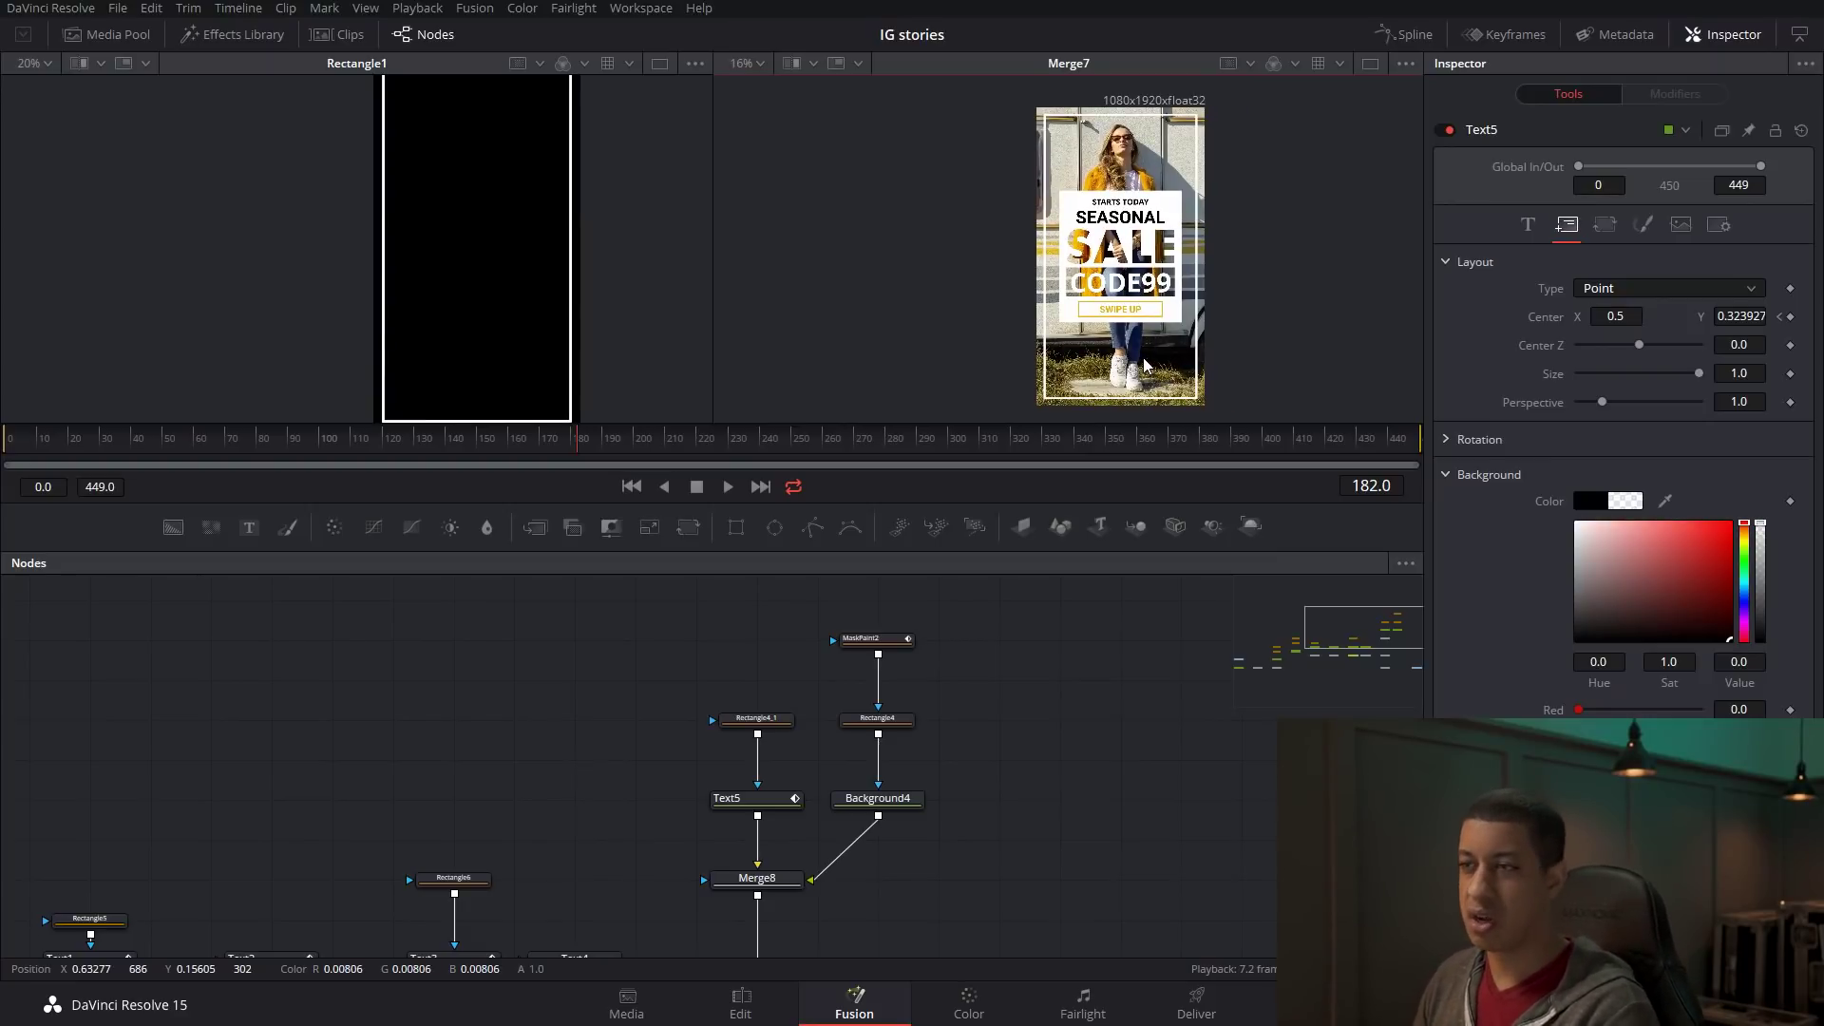
left_click_drag(1144, 364, 1144, 354)
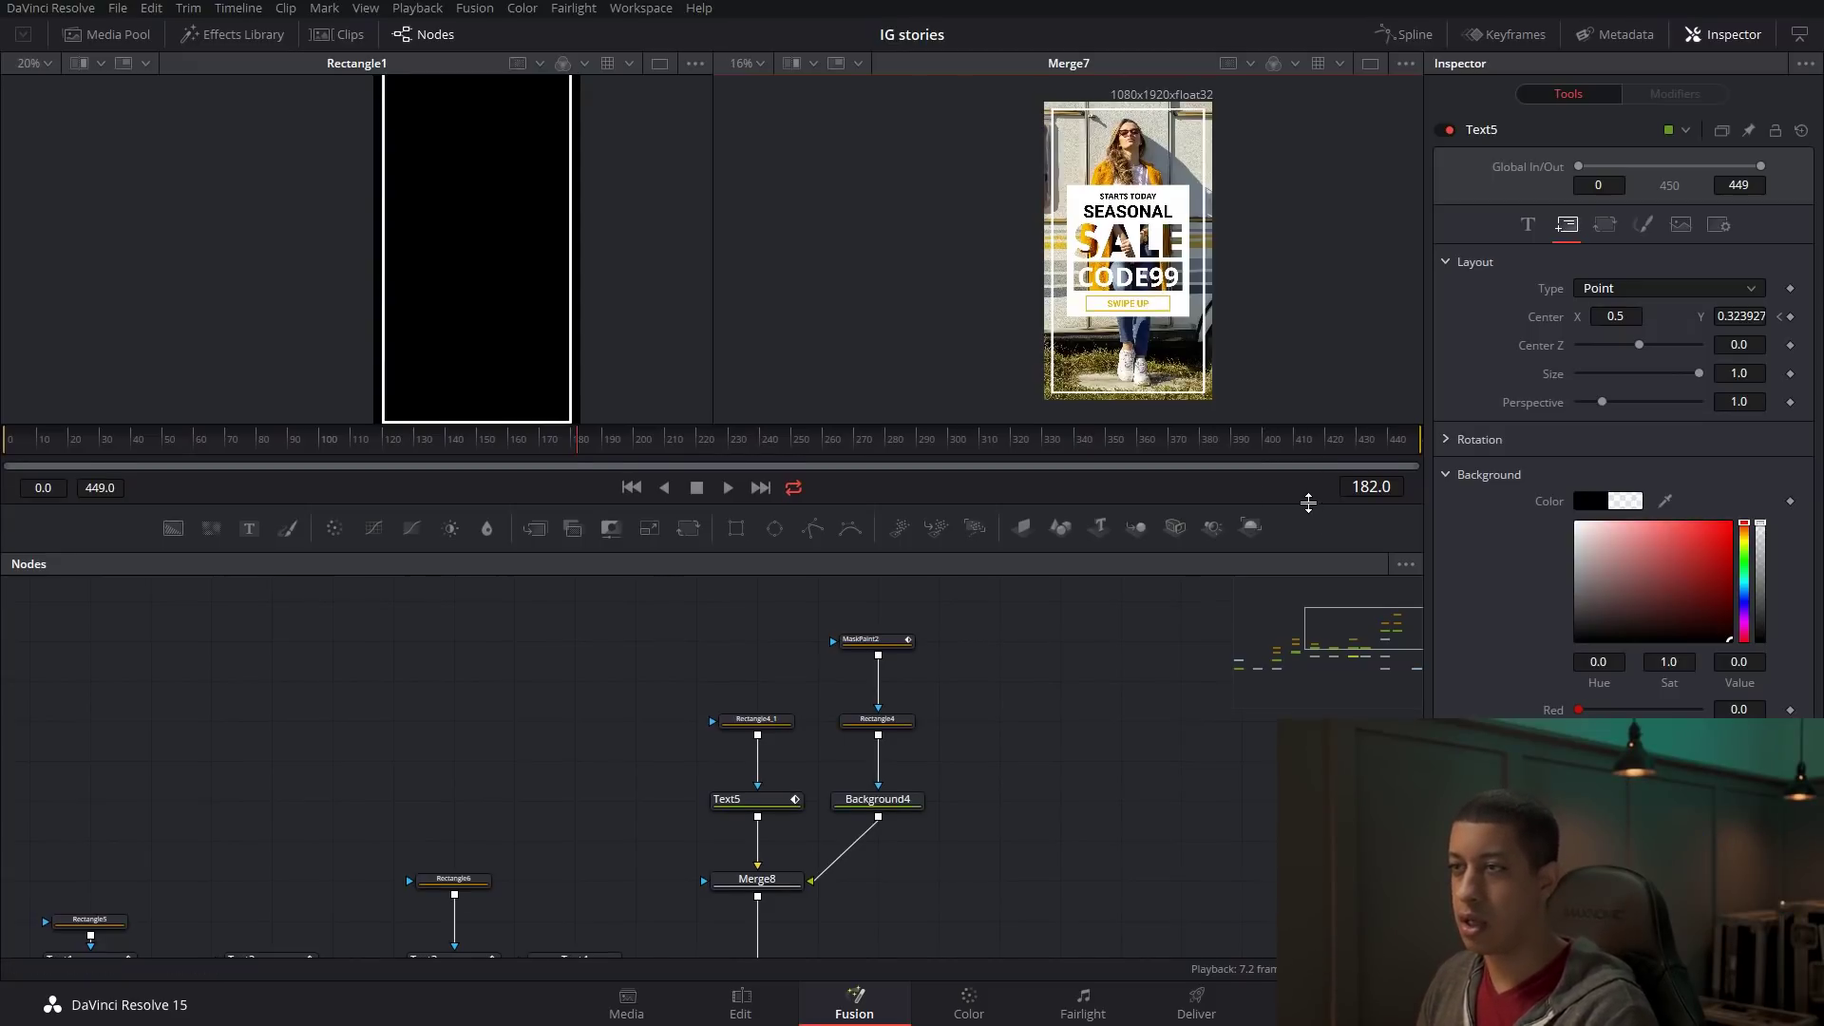
left_click_drag(1308, 502, 1308, 518)
scroll(1091, 721, "down", 5)
scroll(1083, 741, "down", 3)
scroll(884, 809, "up", 2)
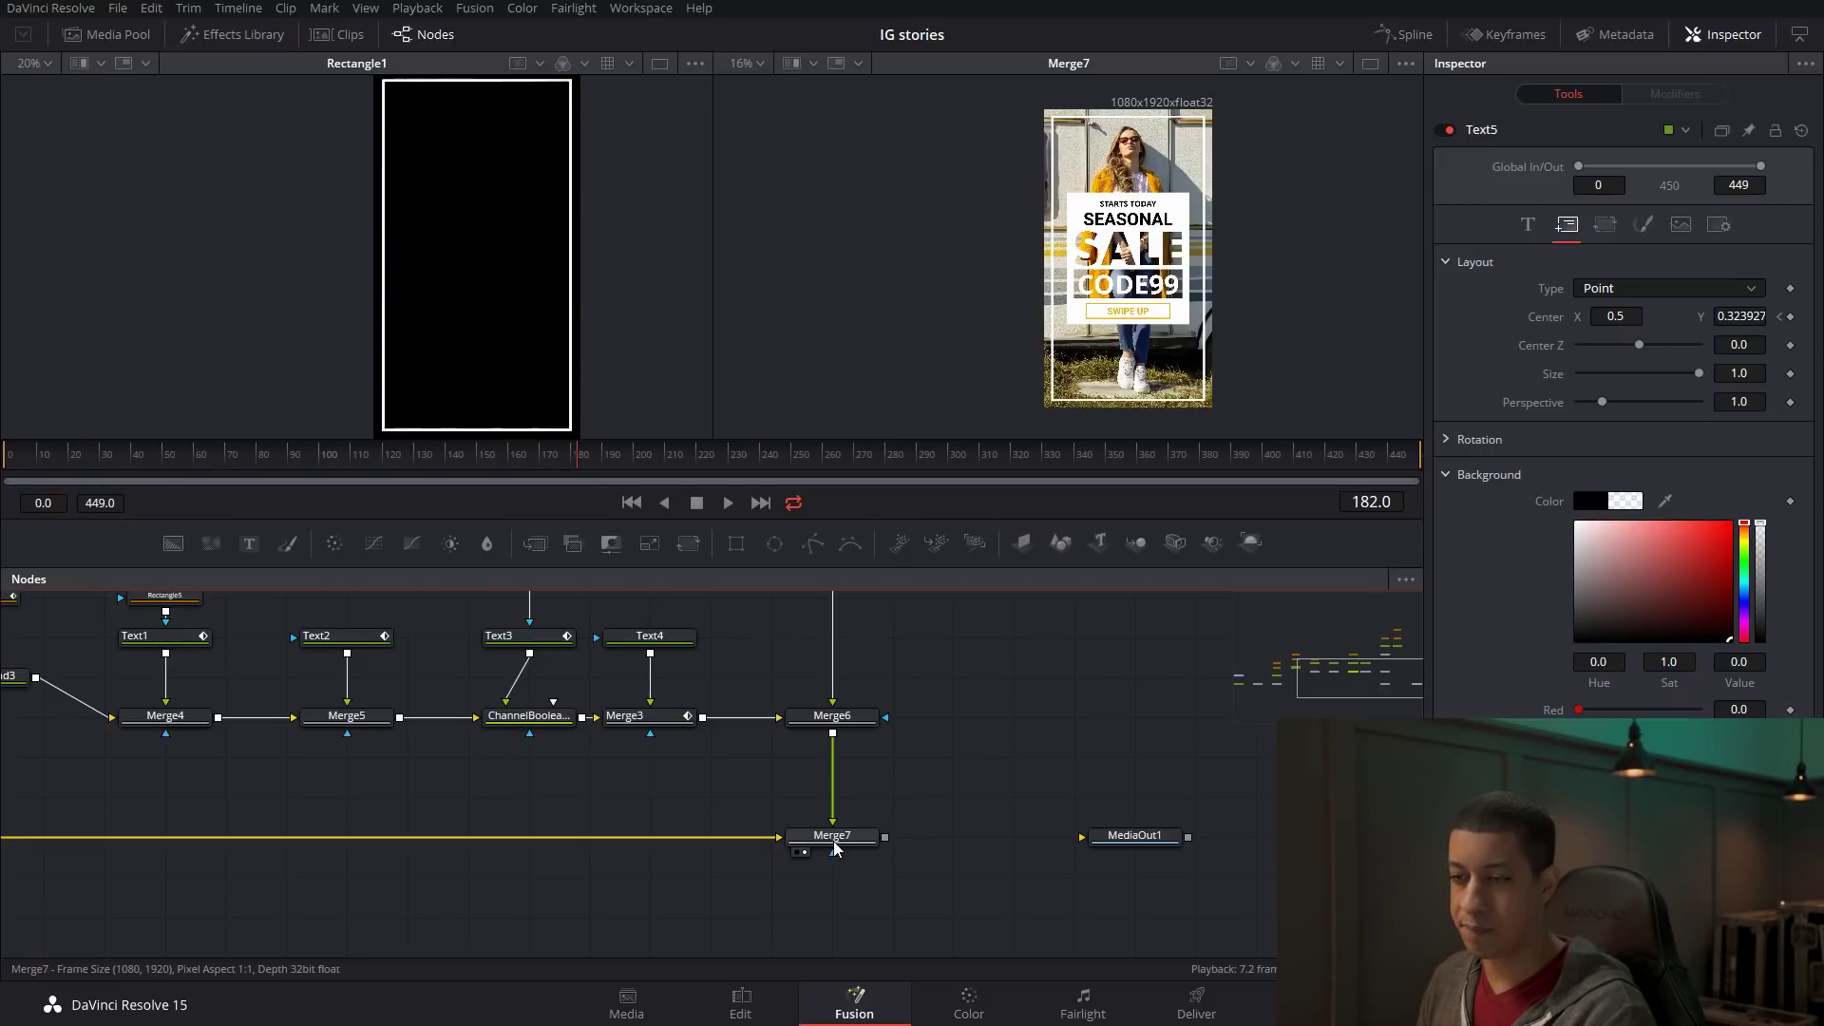
left_click_drag(886, 838, 1150, 844)
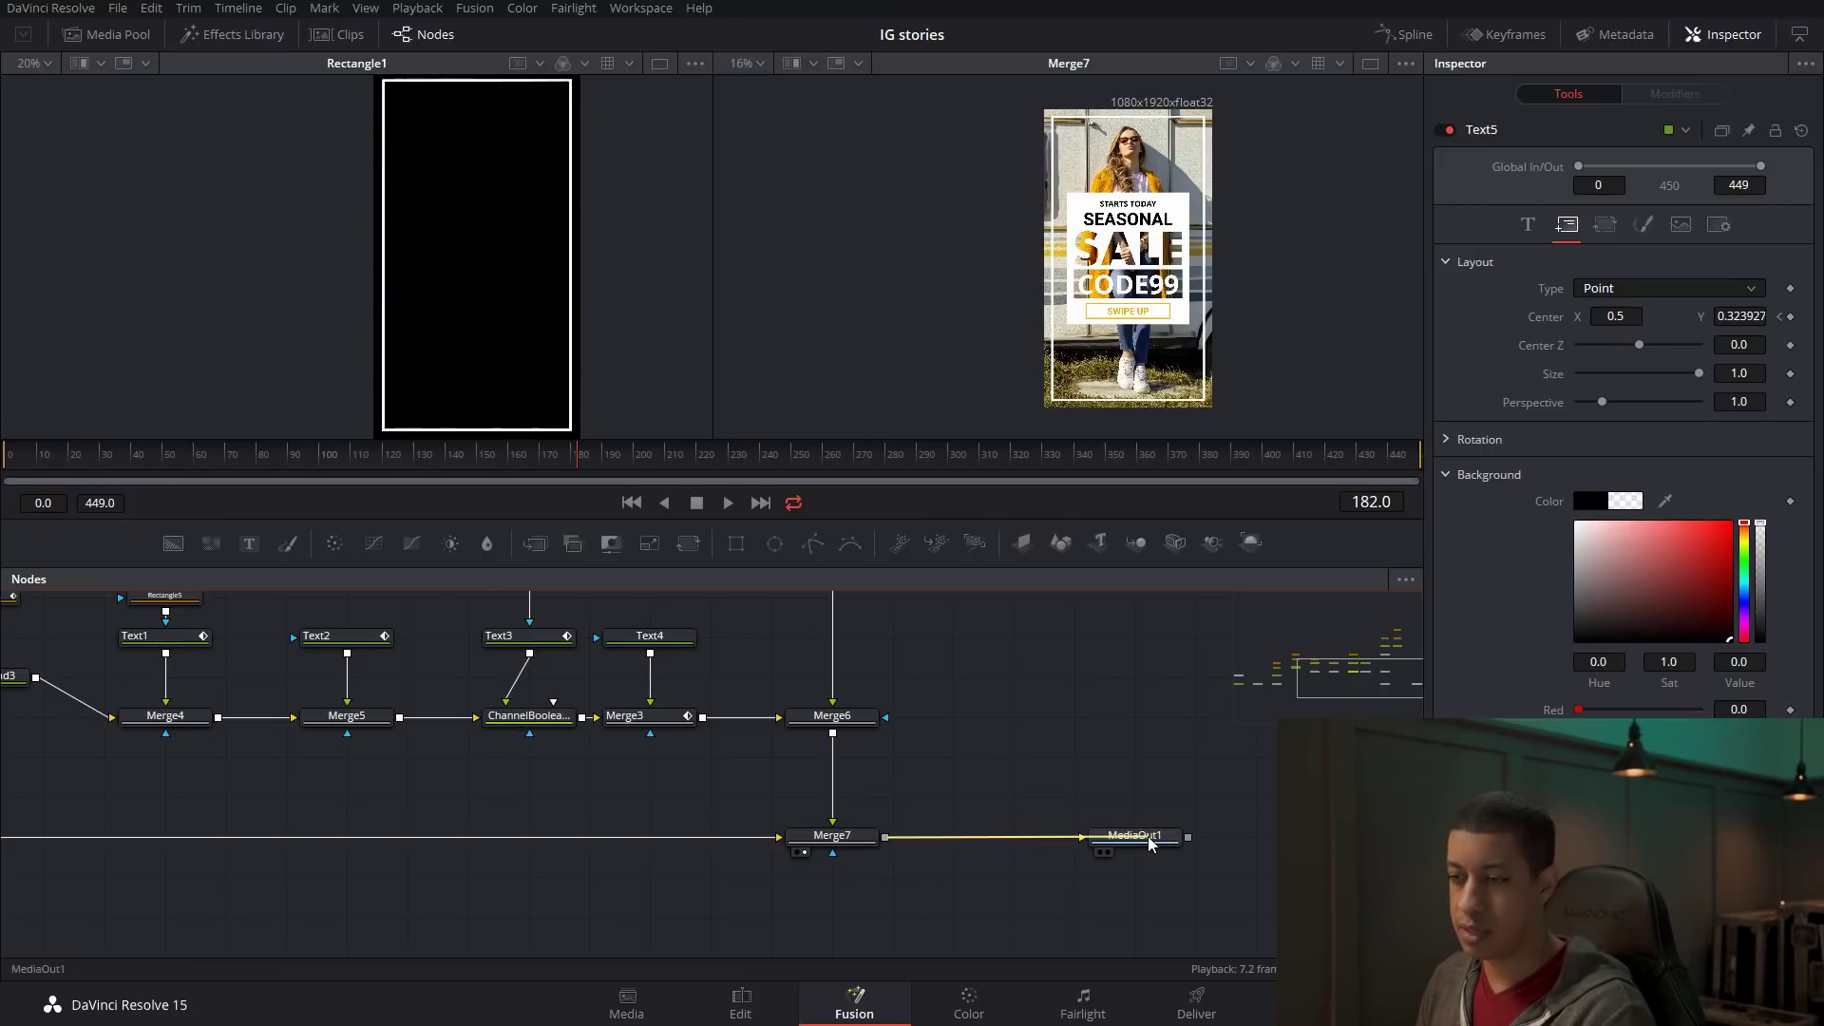
left_click(1129, 845)
left_click(1130, 848)
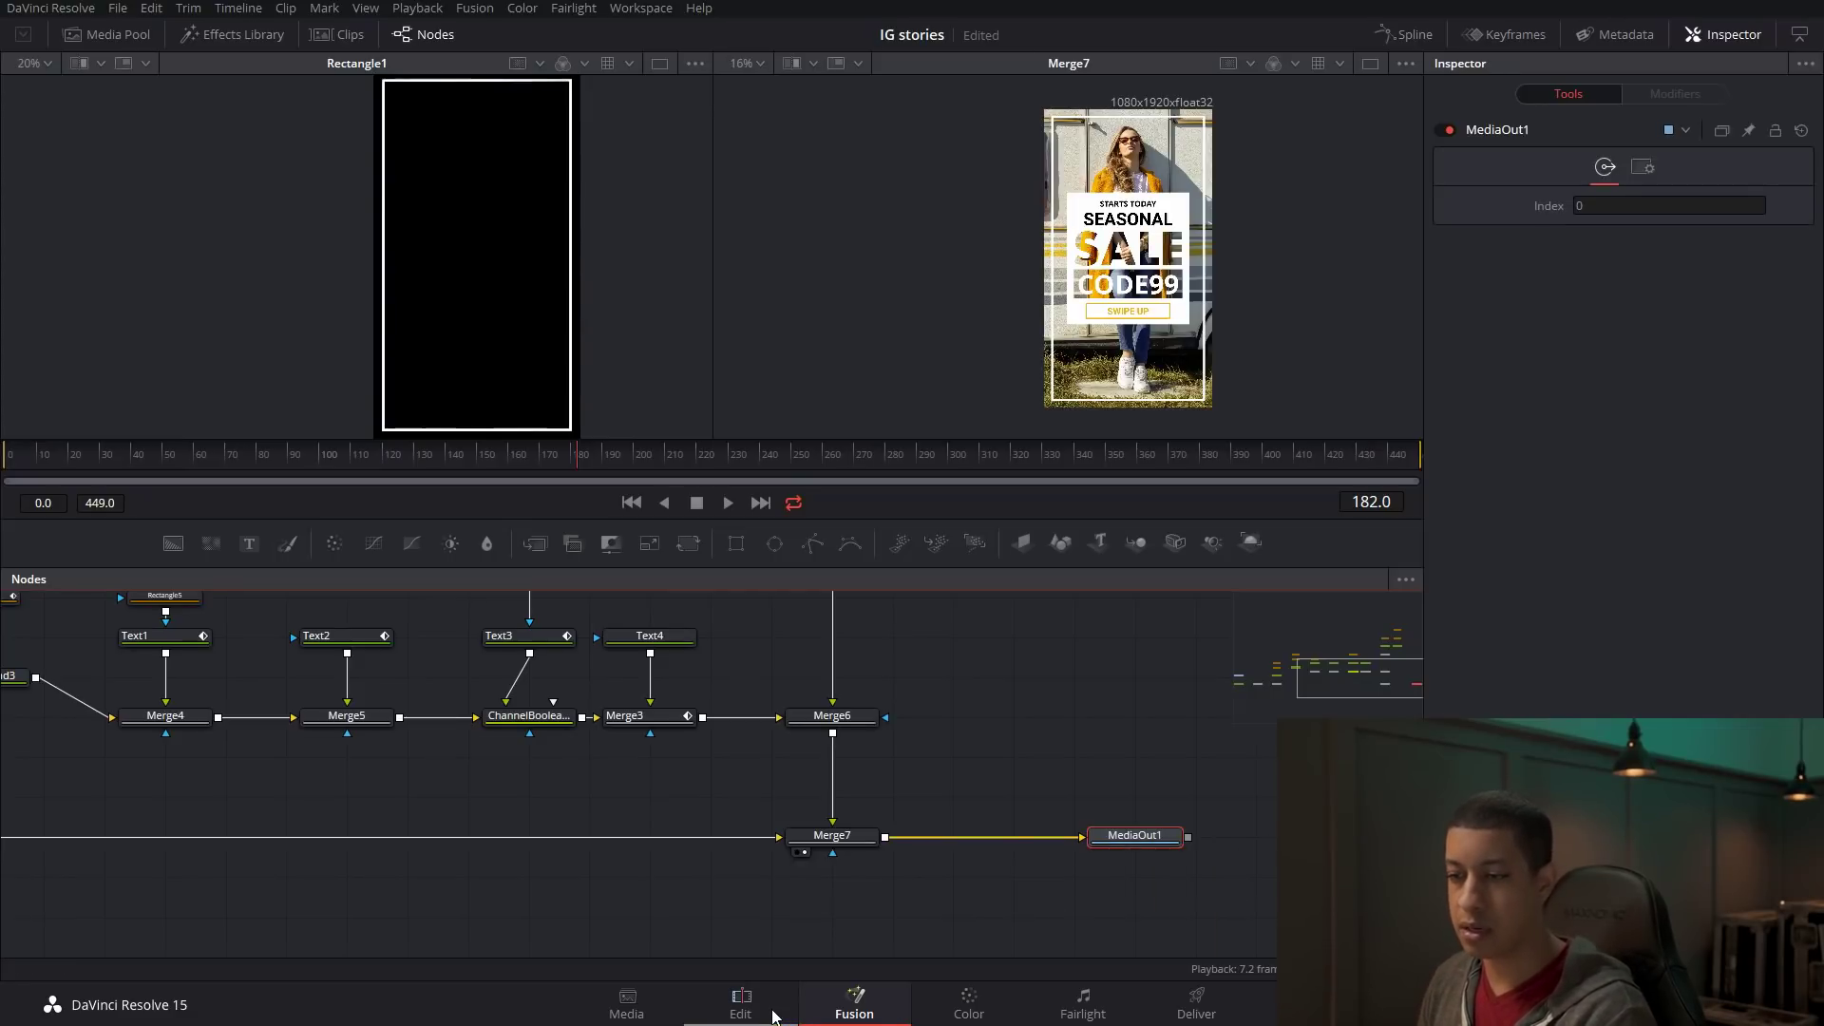
Play the finished composition on the Edit page timeline and replay the part where SWIPE UP rises into its border.
left_click(741, 1002)
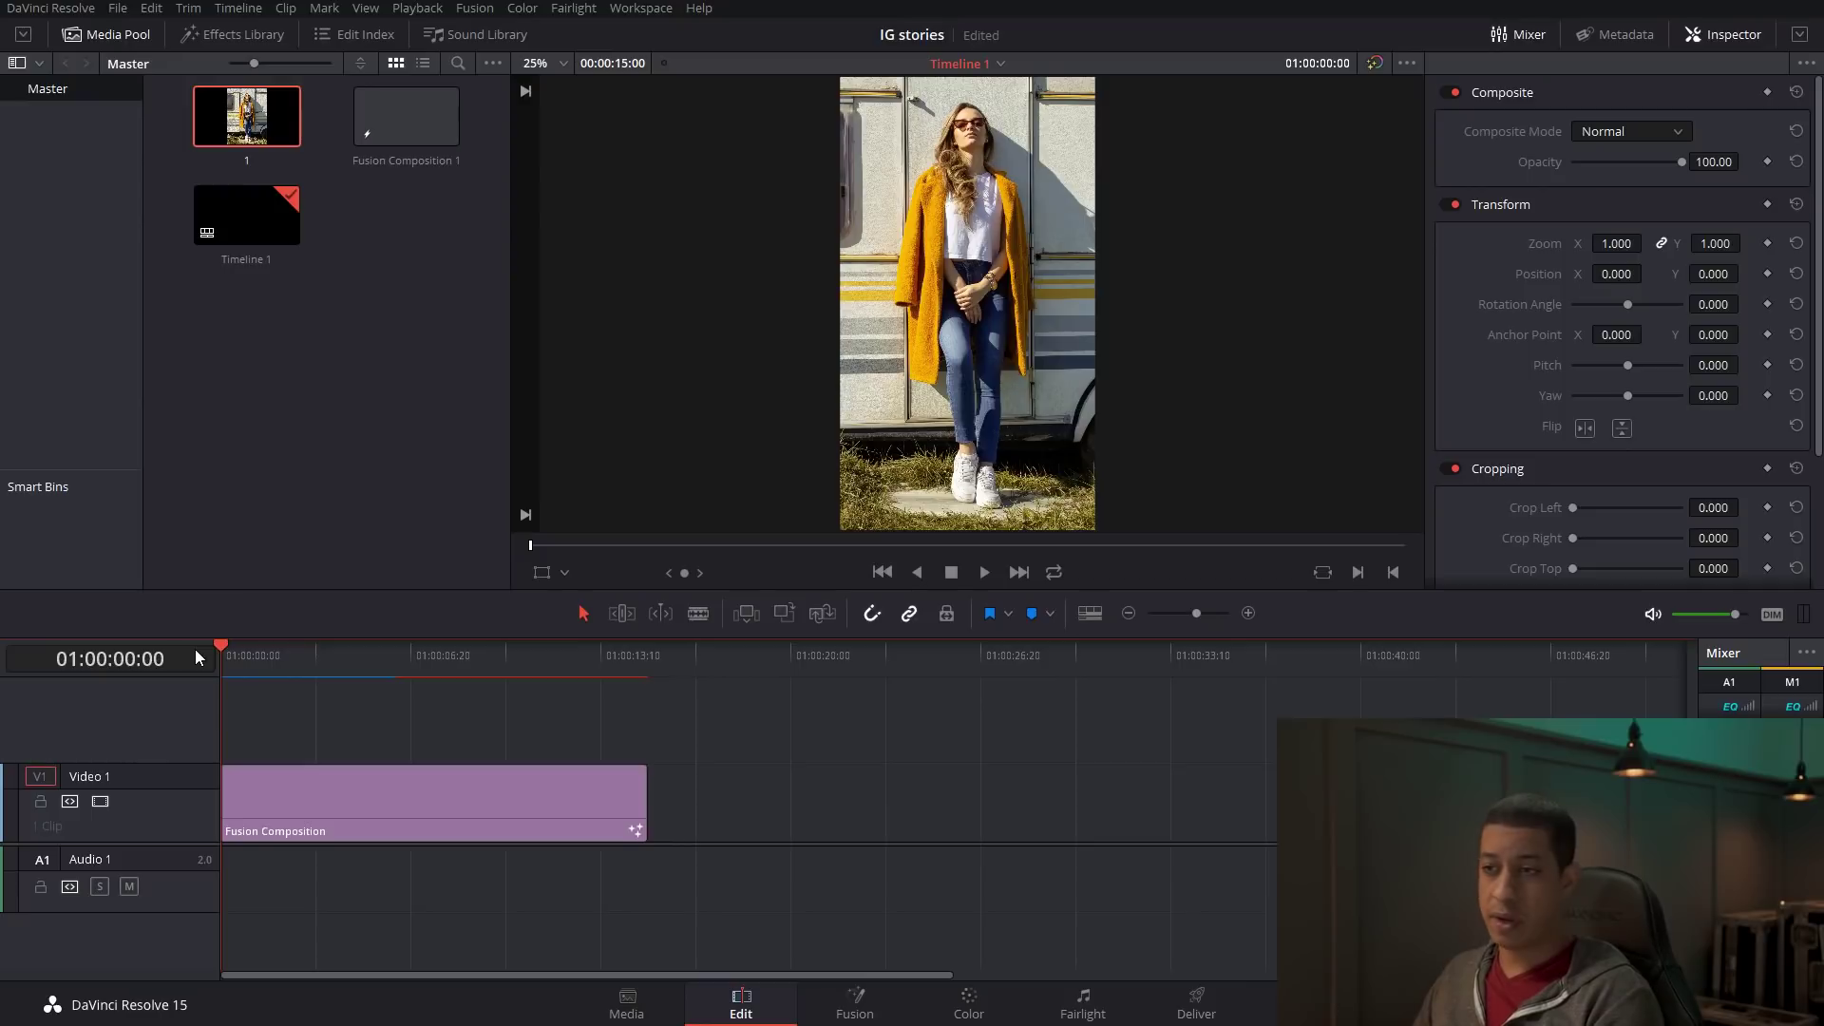
left_click(985, 573)
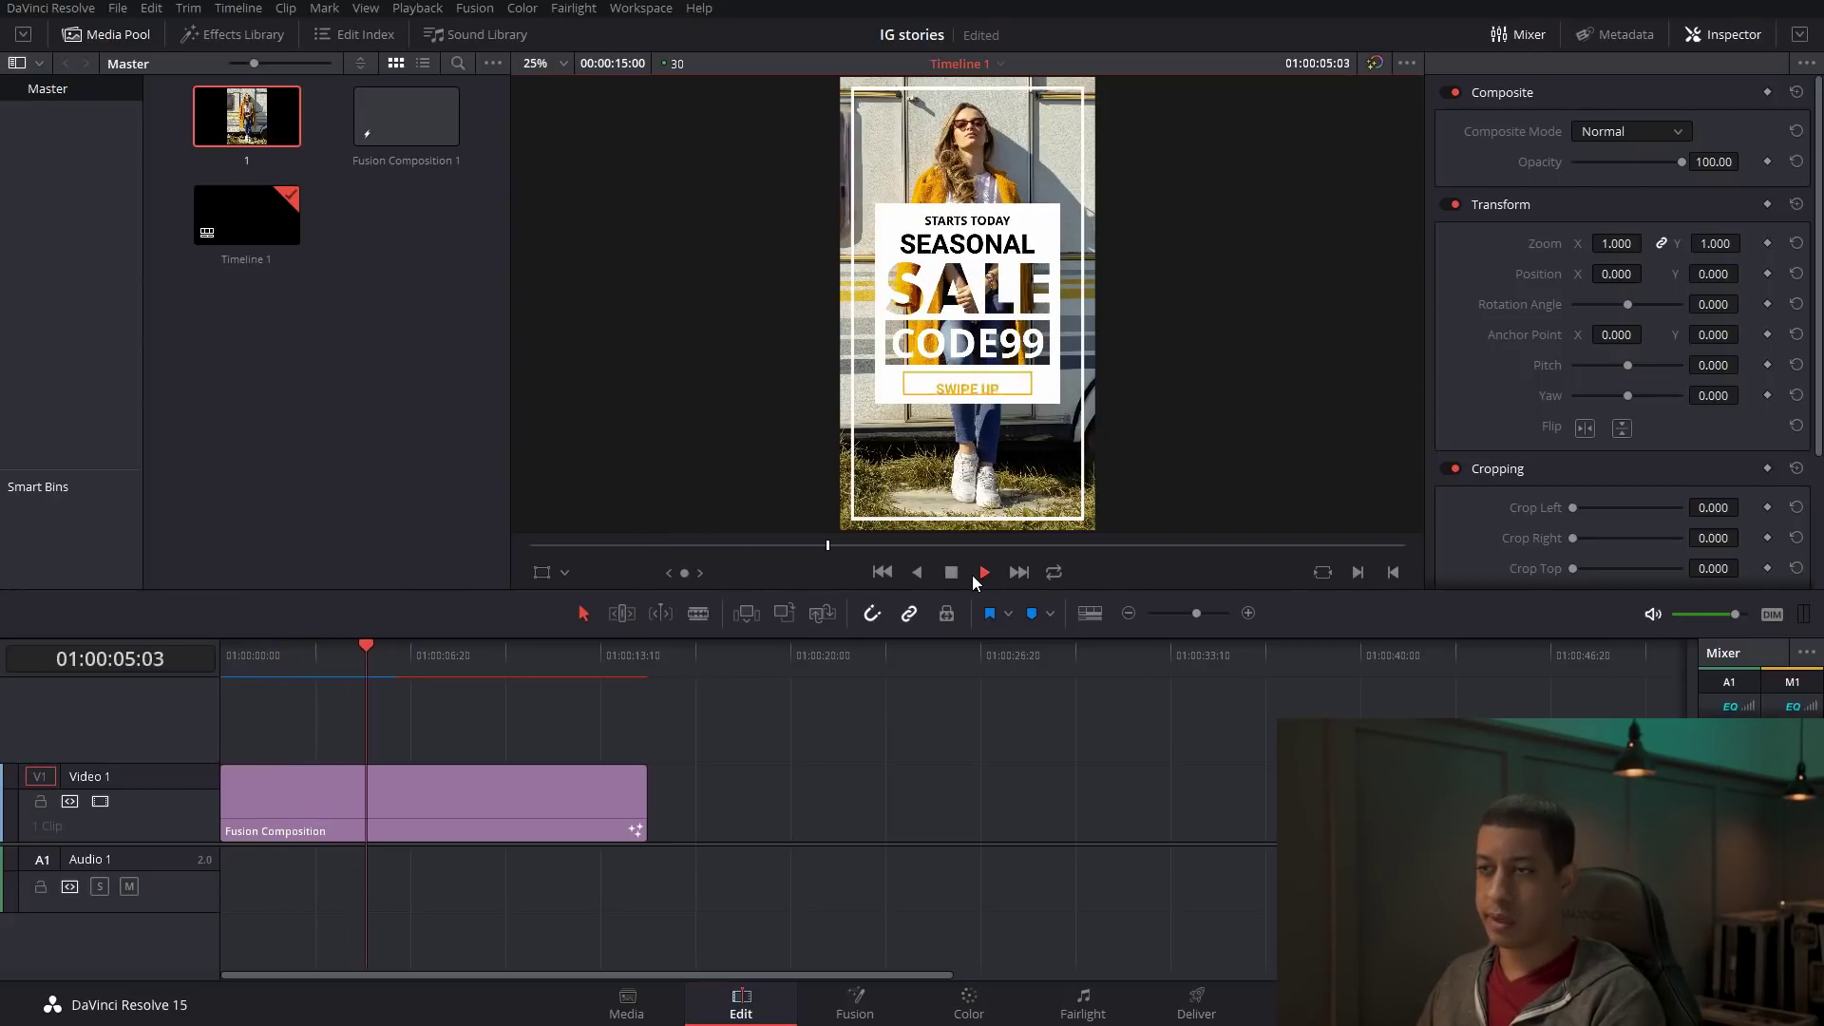
left_click(961, 574)
left_click(353, 658)
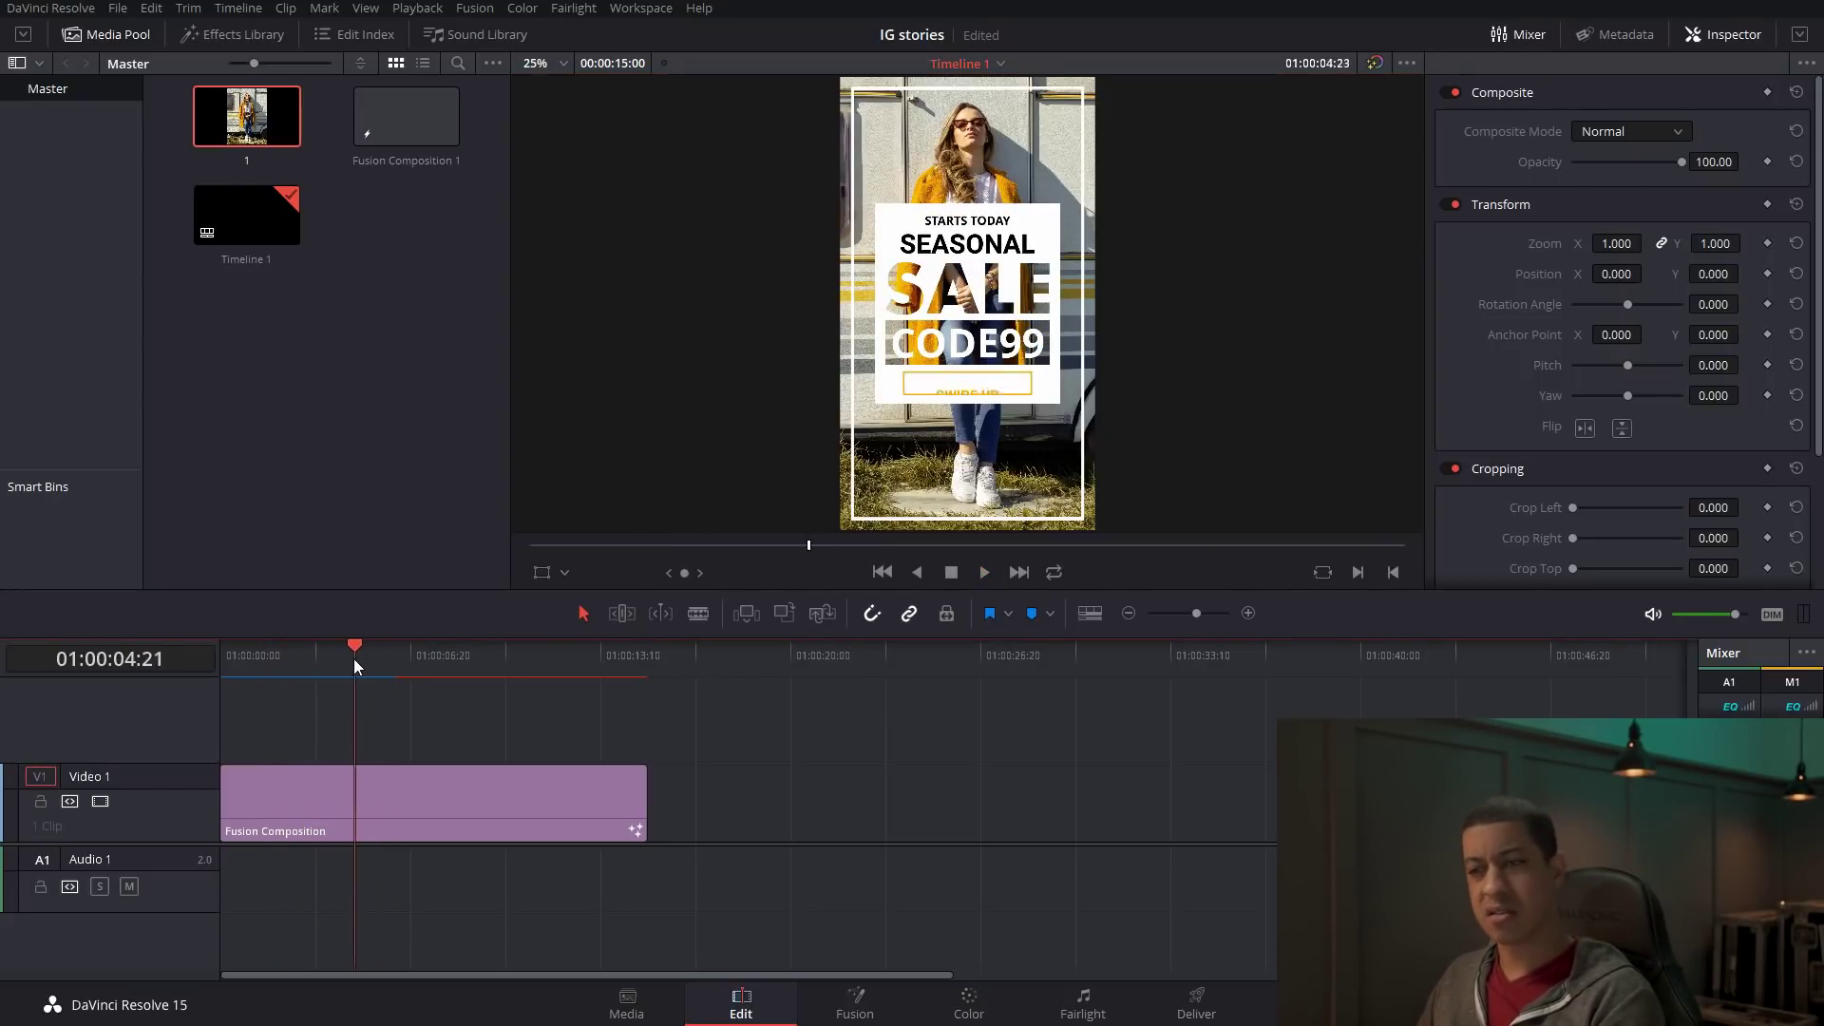
left_click(342, 661)
key("space")
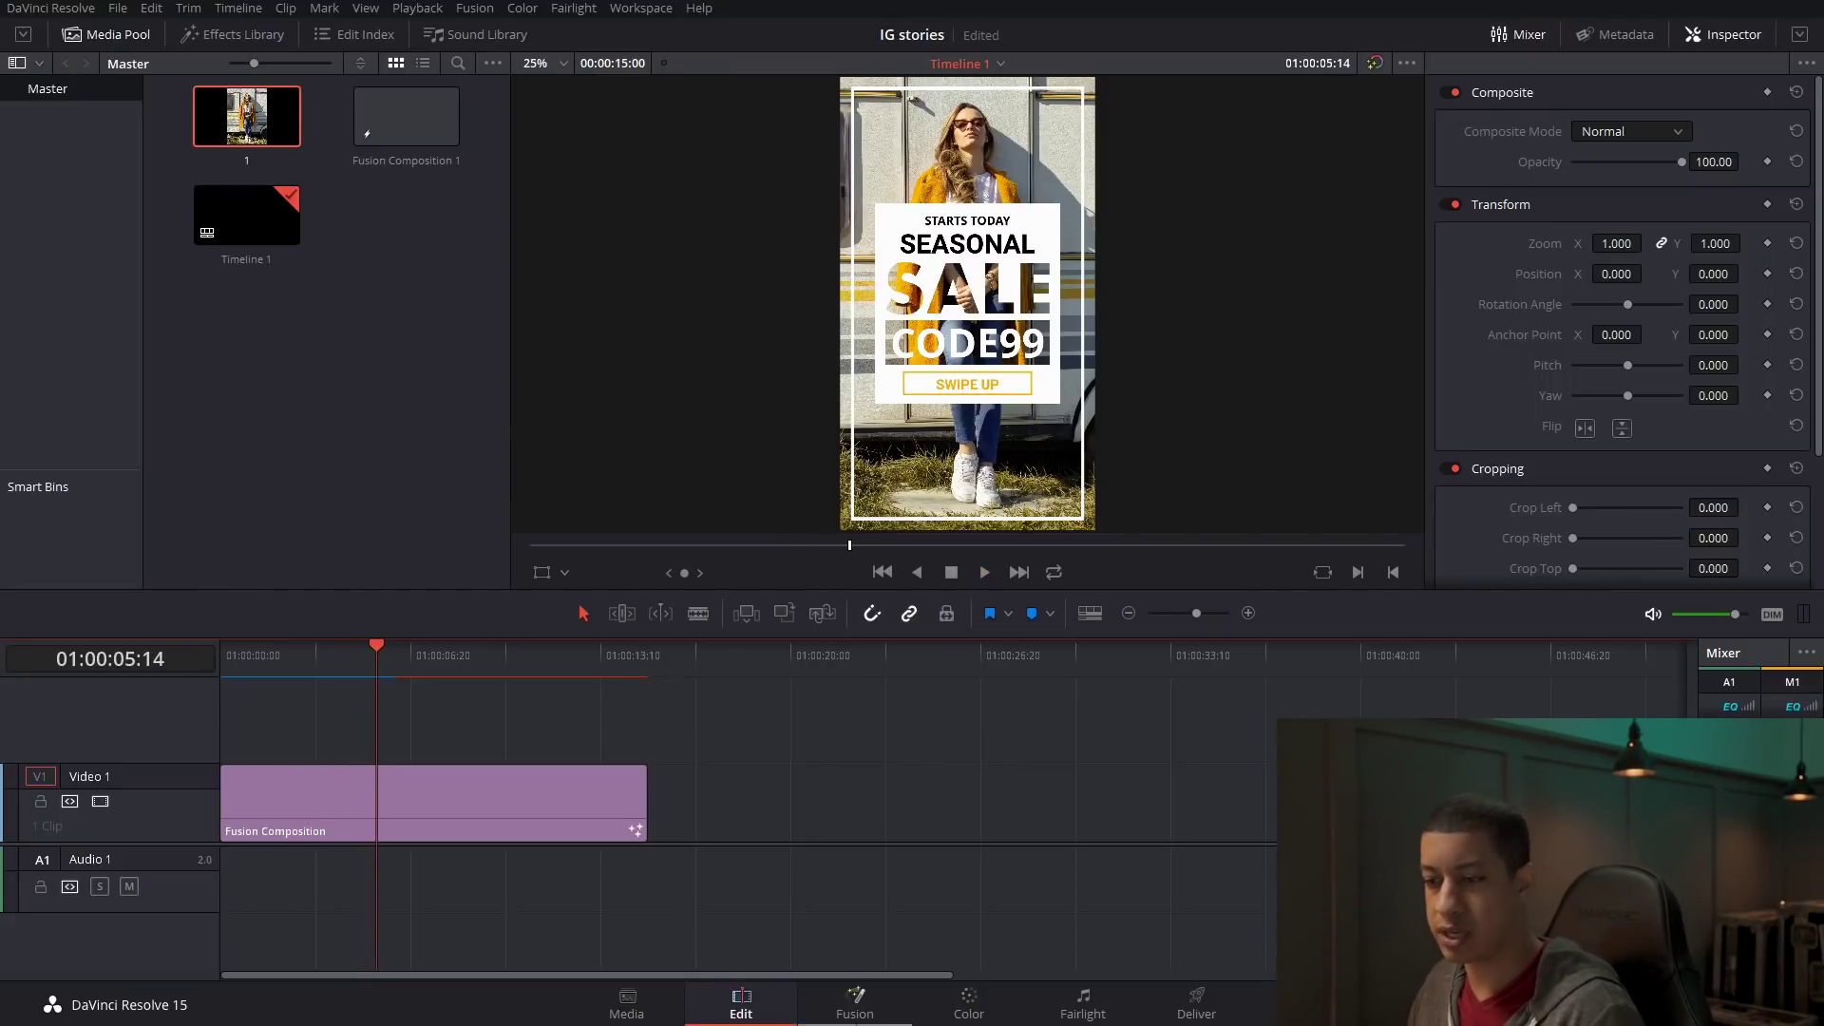
Back in Fusion, shift the last keyframe of Text5's Displacement curve to frame 160 and set its Ease In to 100.0.
left_click(860, 998)
left_click_drag(460, 807, 875, 913)
left_click(779, 798)
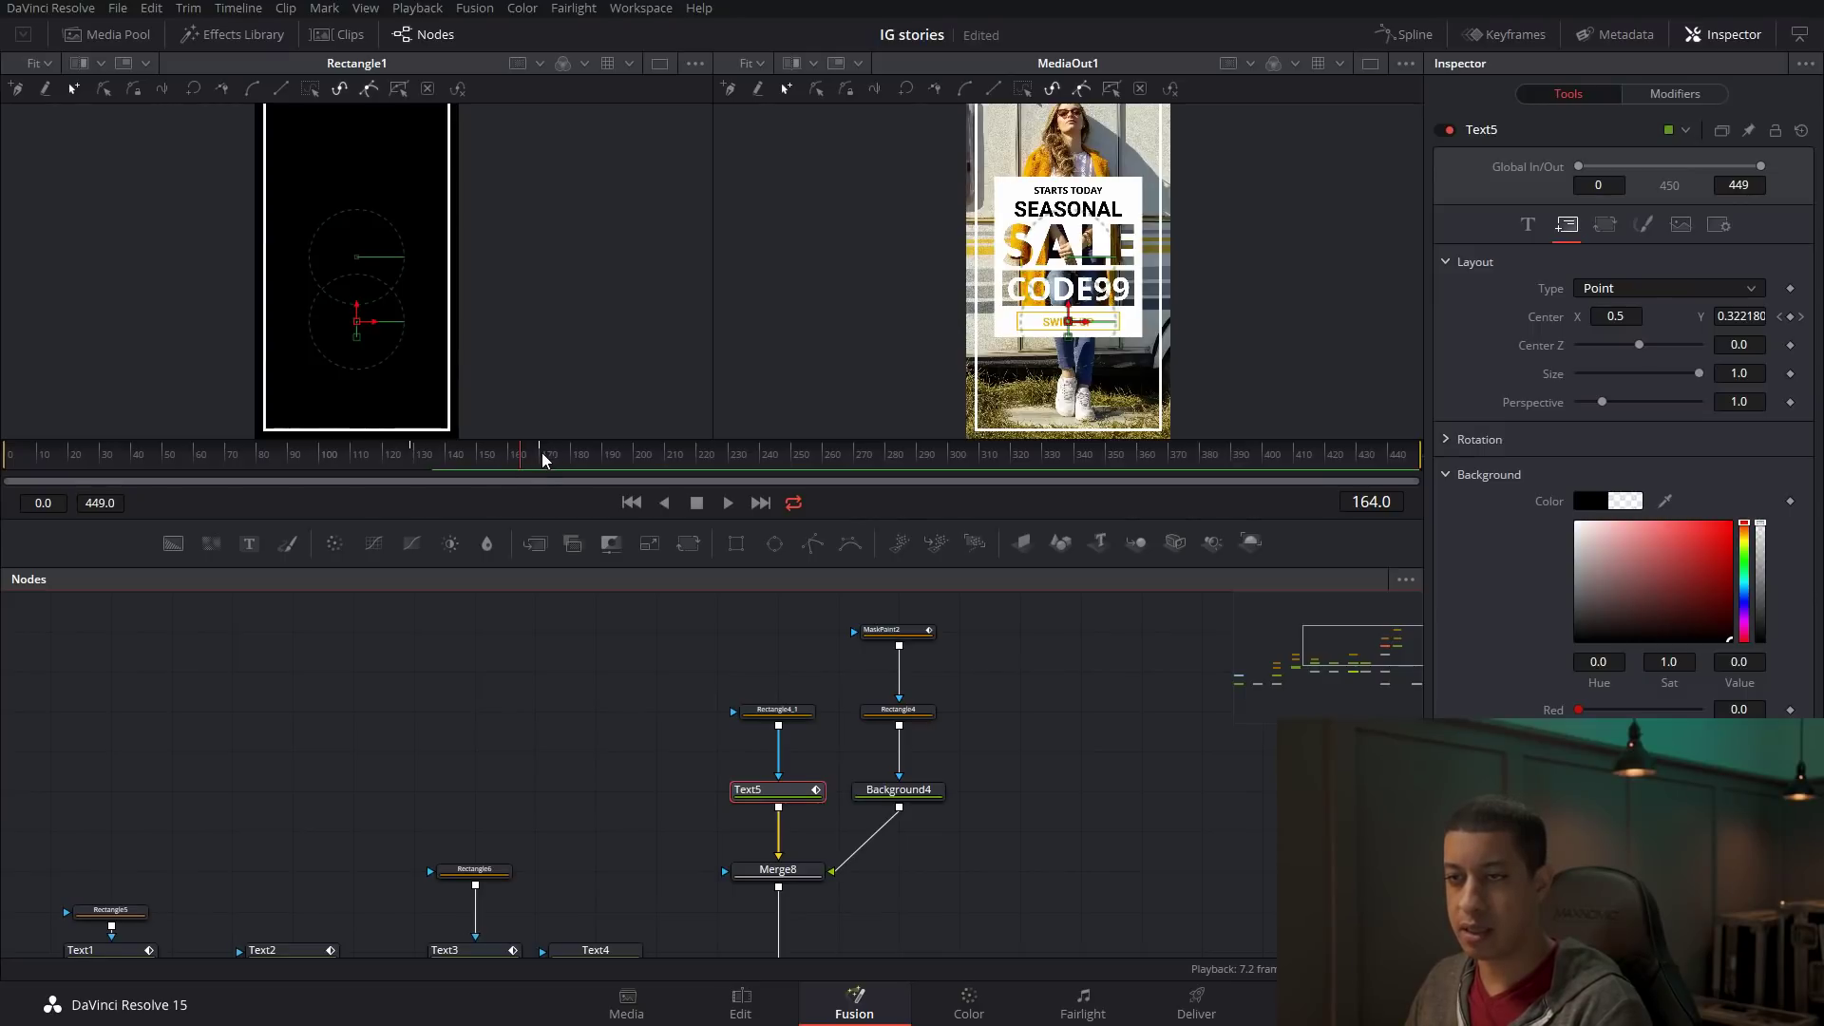
left_click(1405, 34)
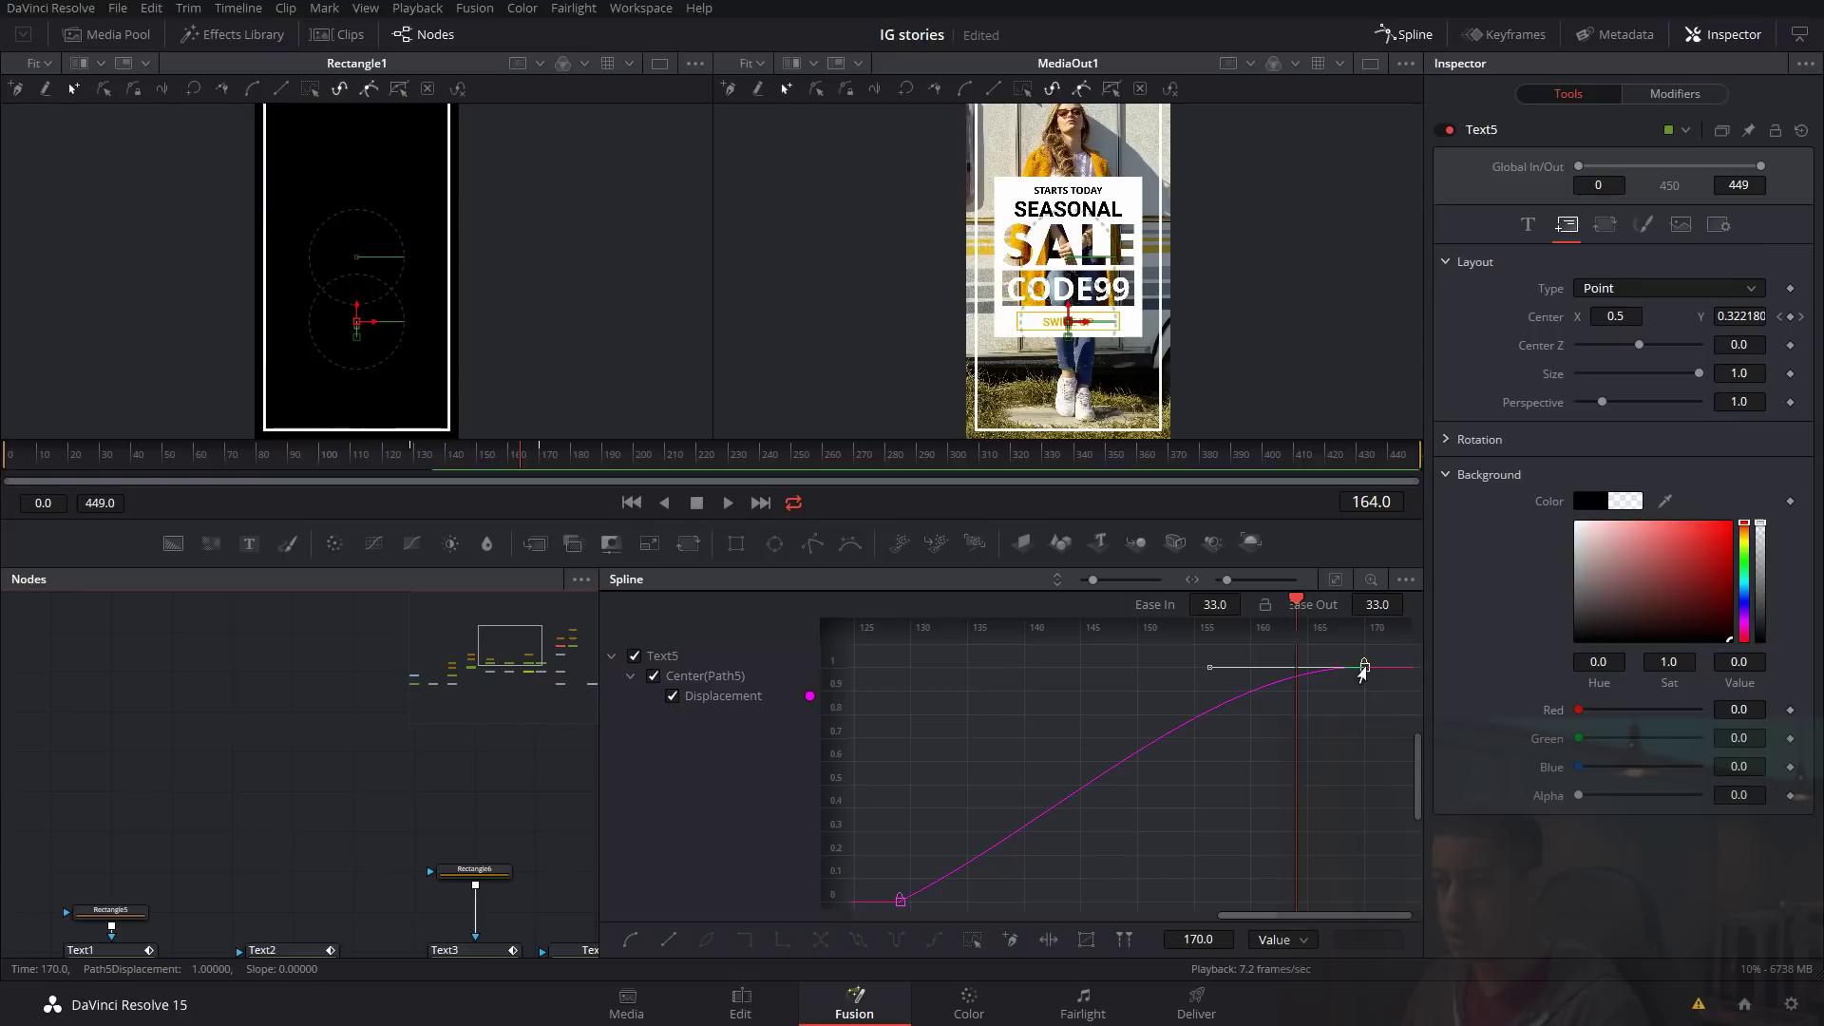
left_click_drag(1363, 671, 1254, 683)
left_click_drag(1217, 605, 1234, 602)
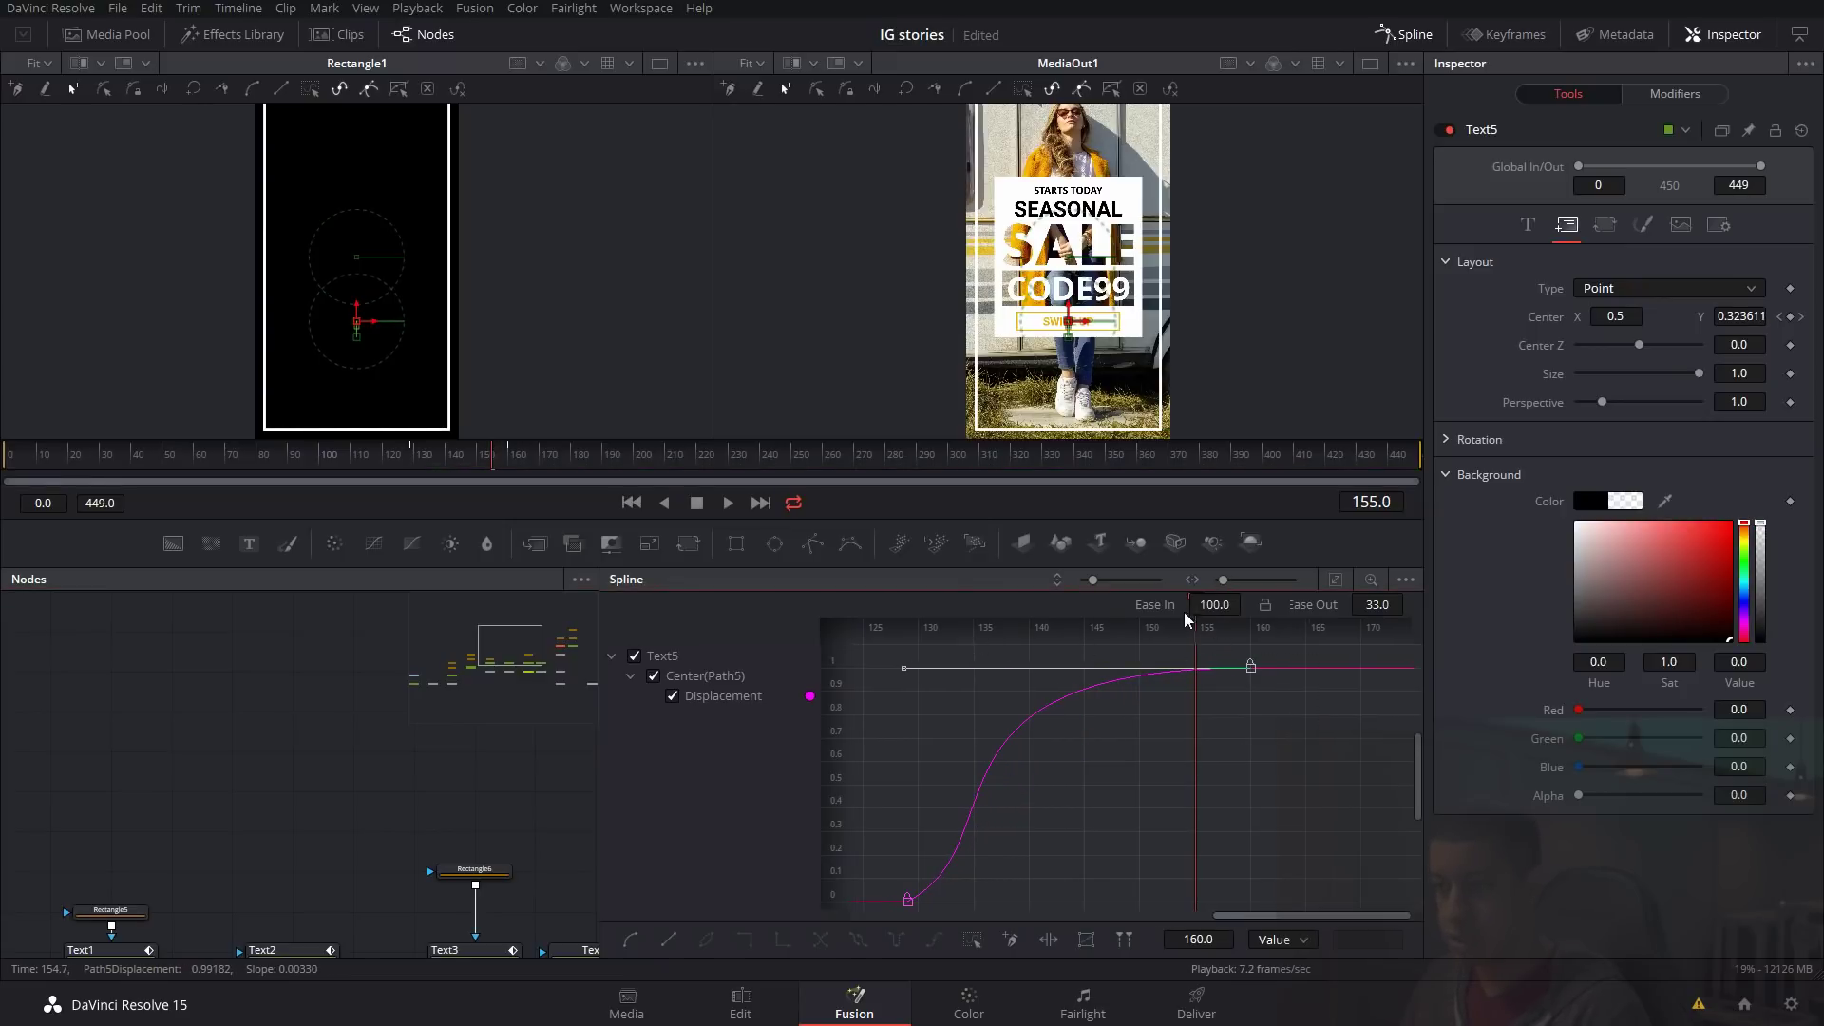
left_click_drag(1018, 601, 1162, 602)
left_click_drag(457, 460, 420, 477)
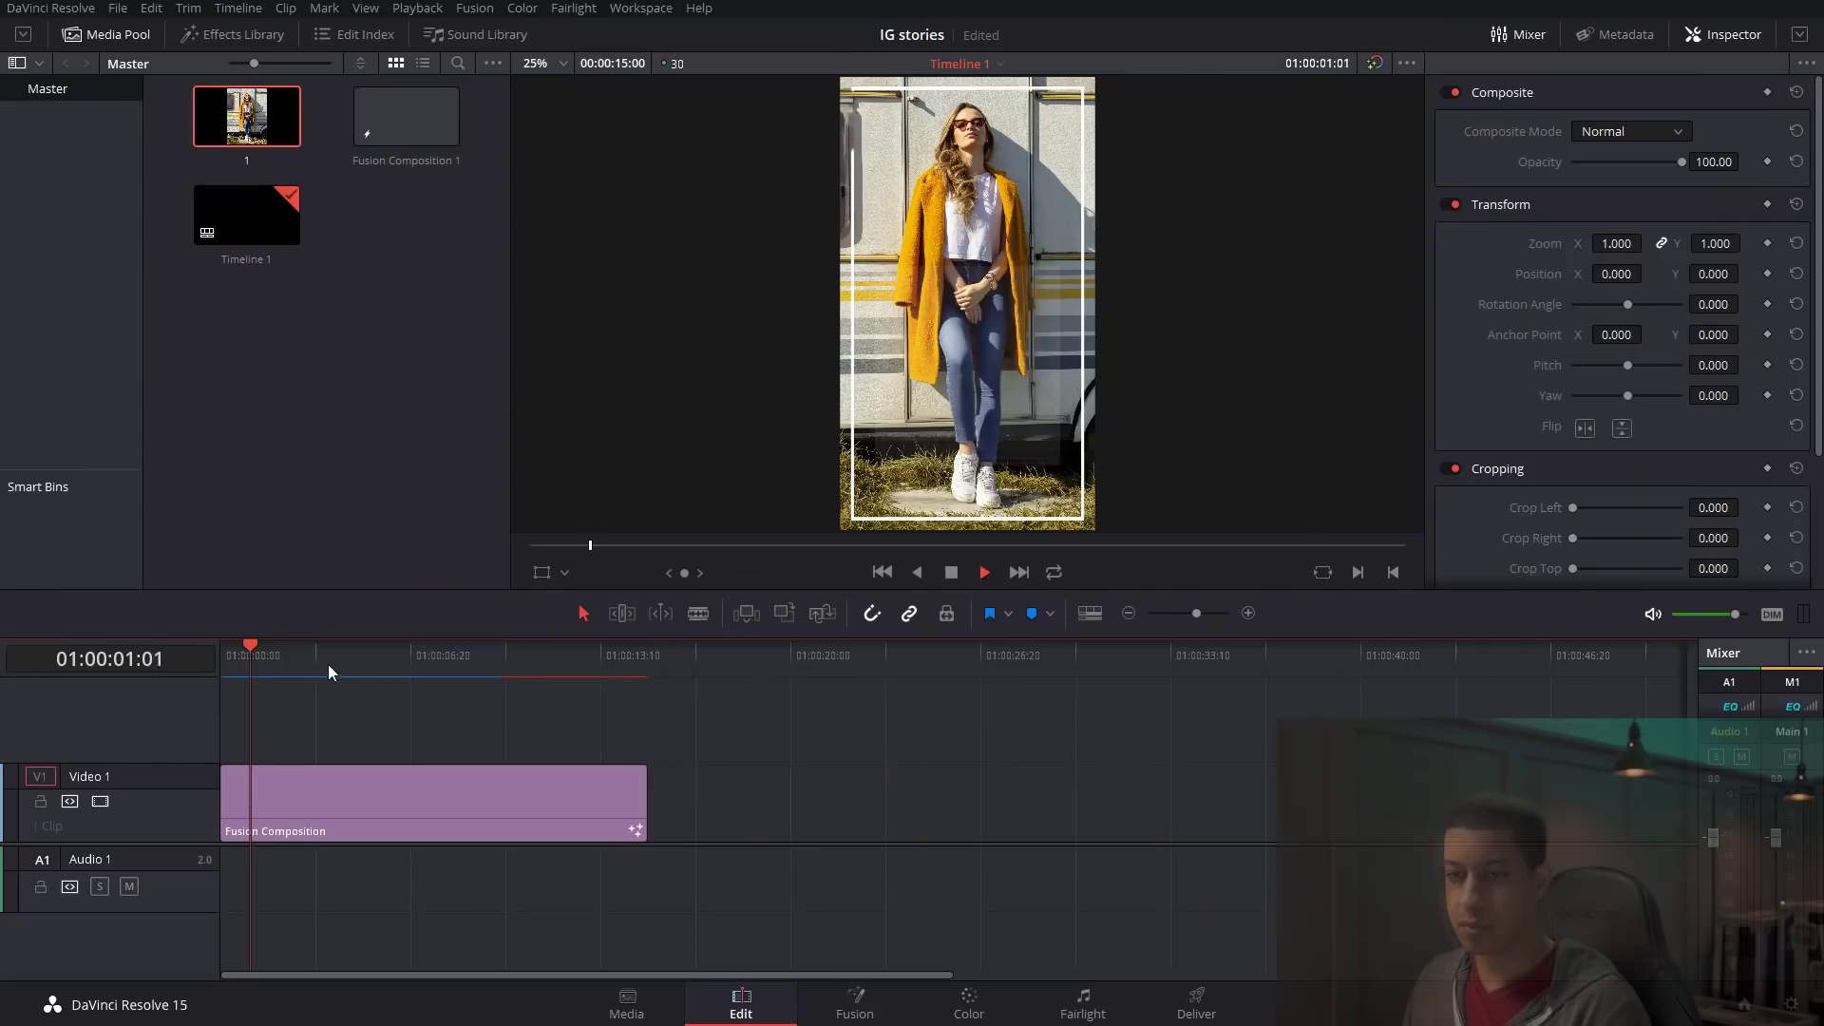
Play the whole story animation from the start of the Edit page timeline and stop it after SWIPE UP has settled.
key("Home")
key("space")
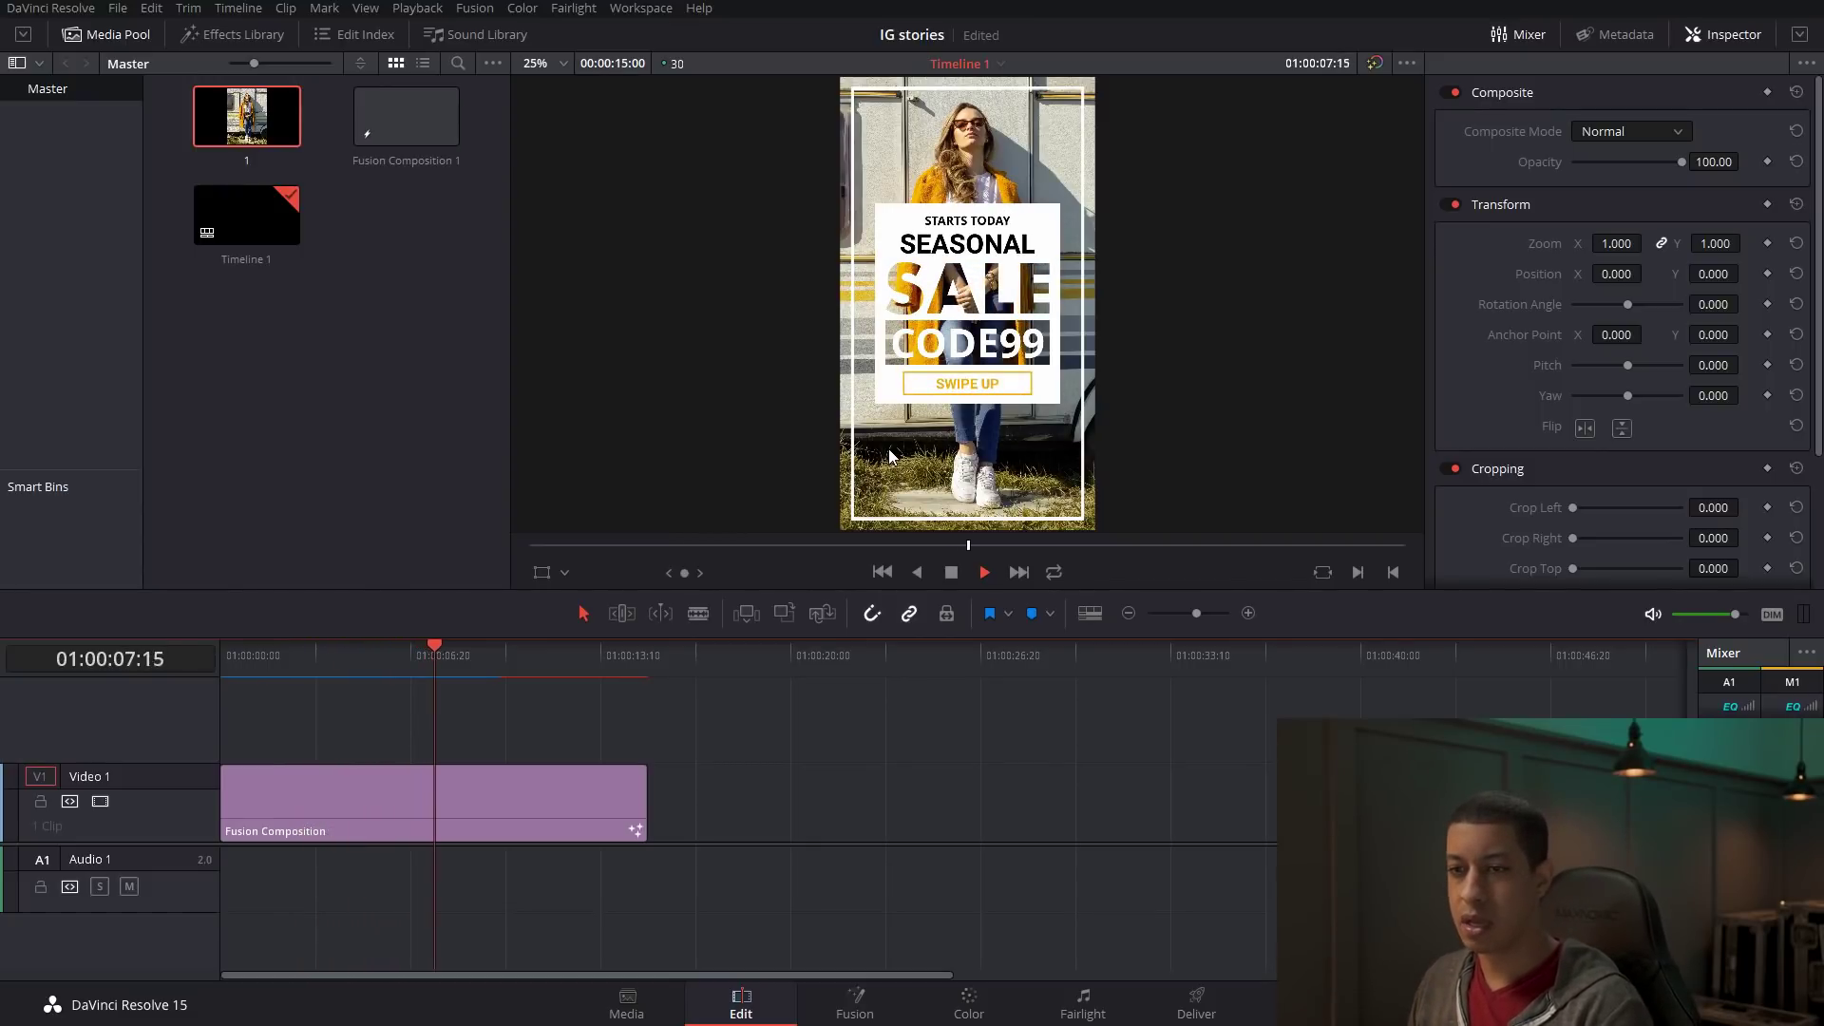
key("space")
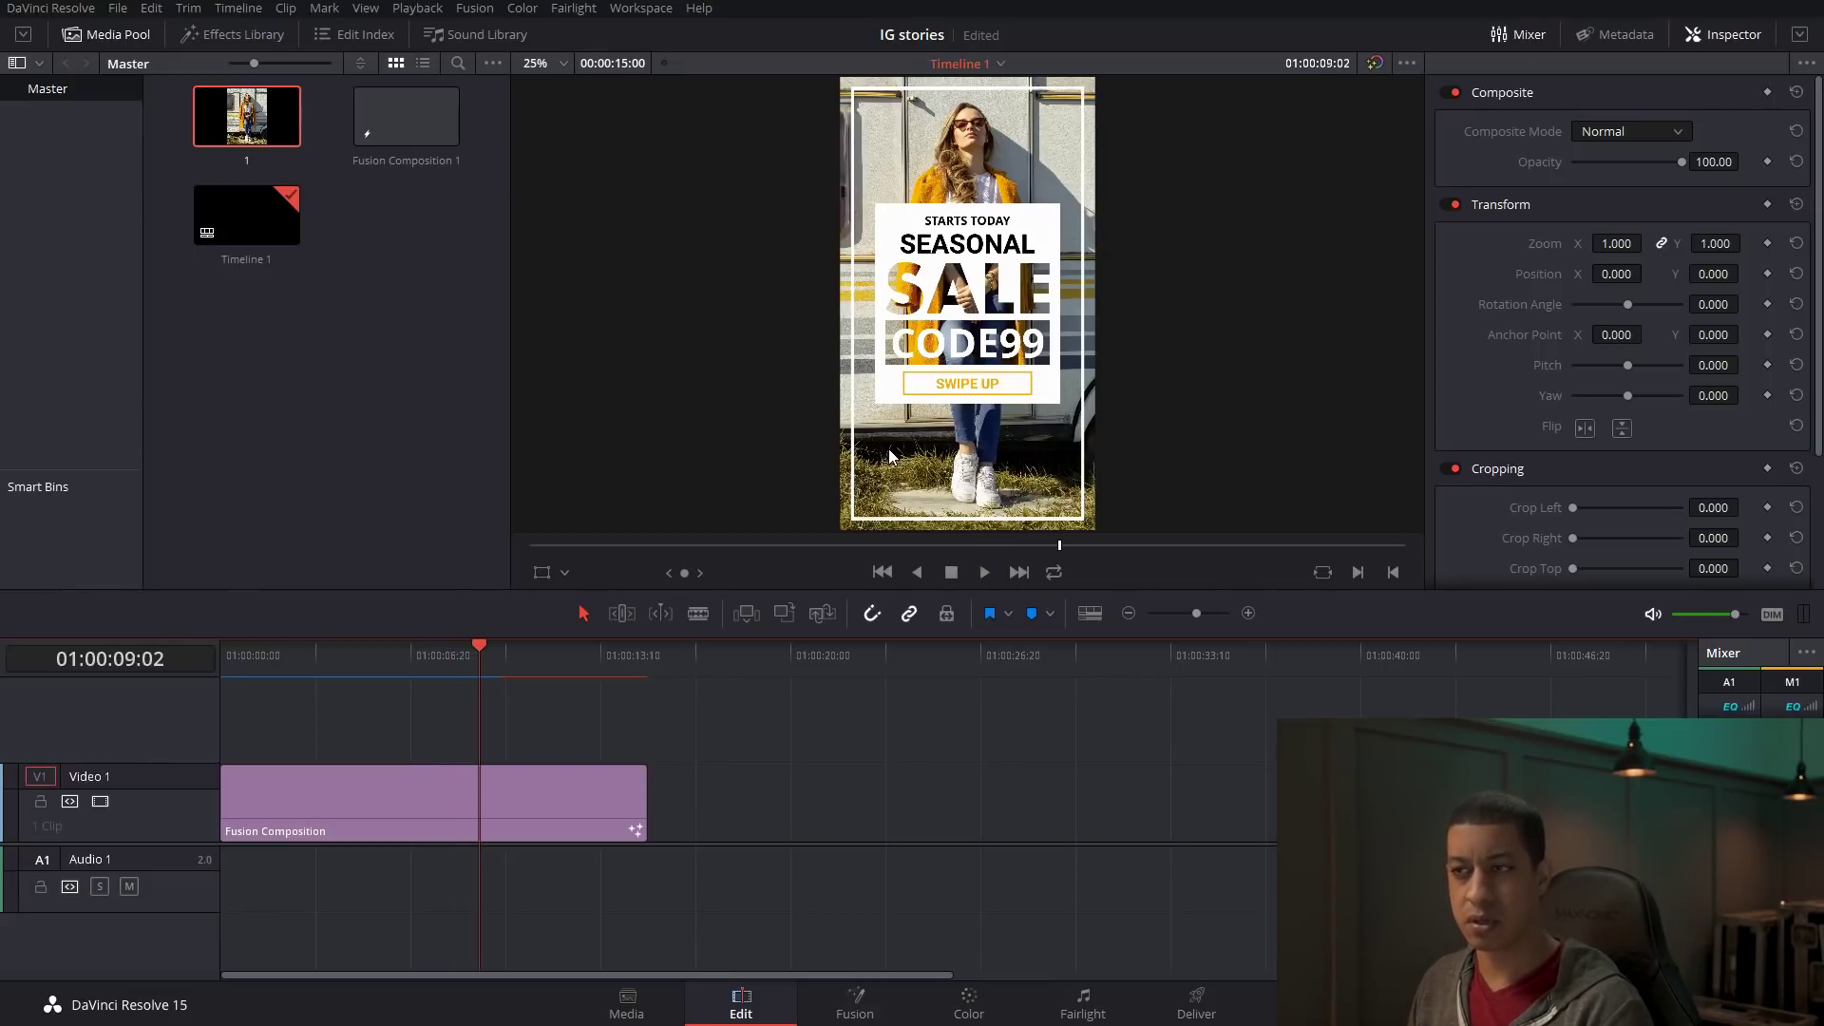